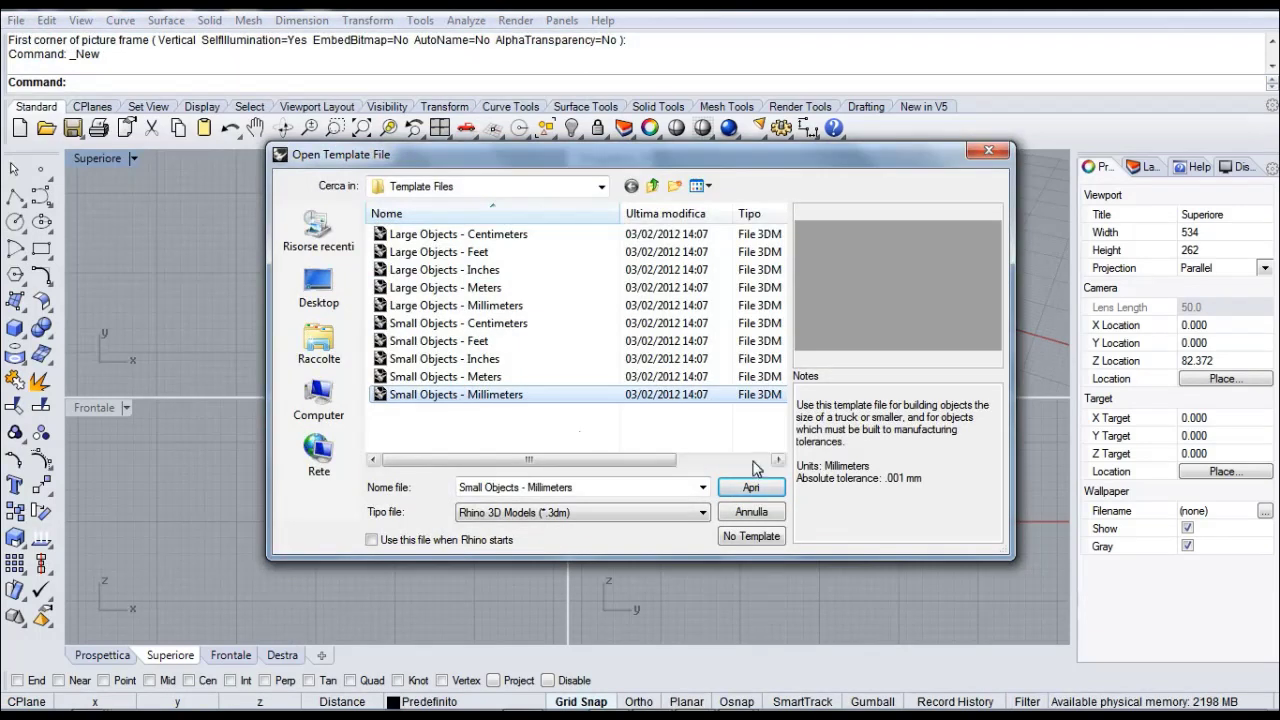
- Create a file from the Small Objects - Millimeters template and float the surface creation tools over the viewports
{"action": "left_click", "coordinate": [751, 488]}
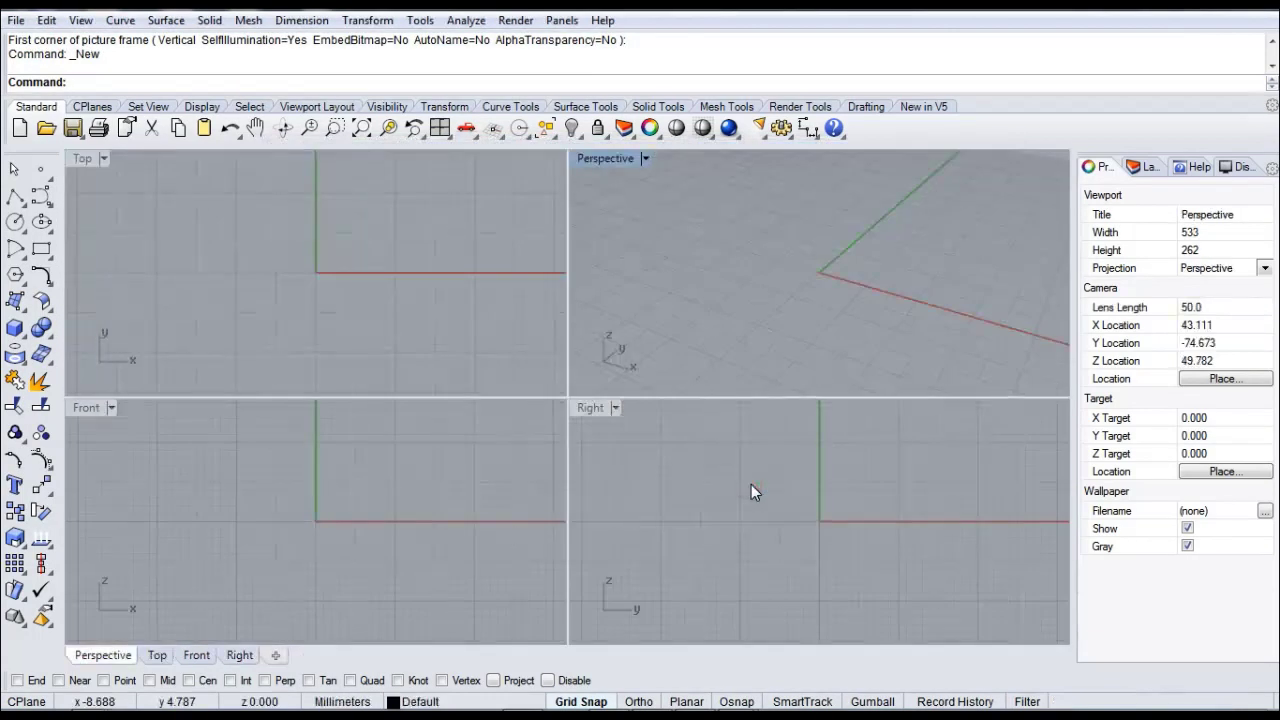
{"action": "left_click", "coordinate": [18, 302]}
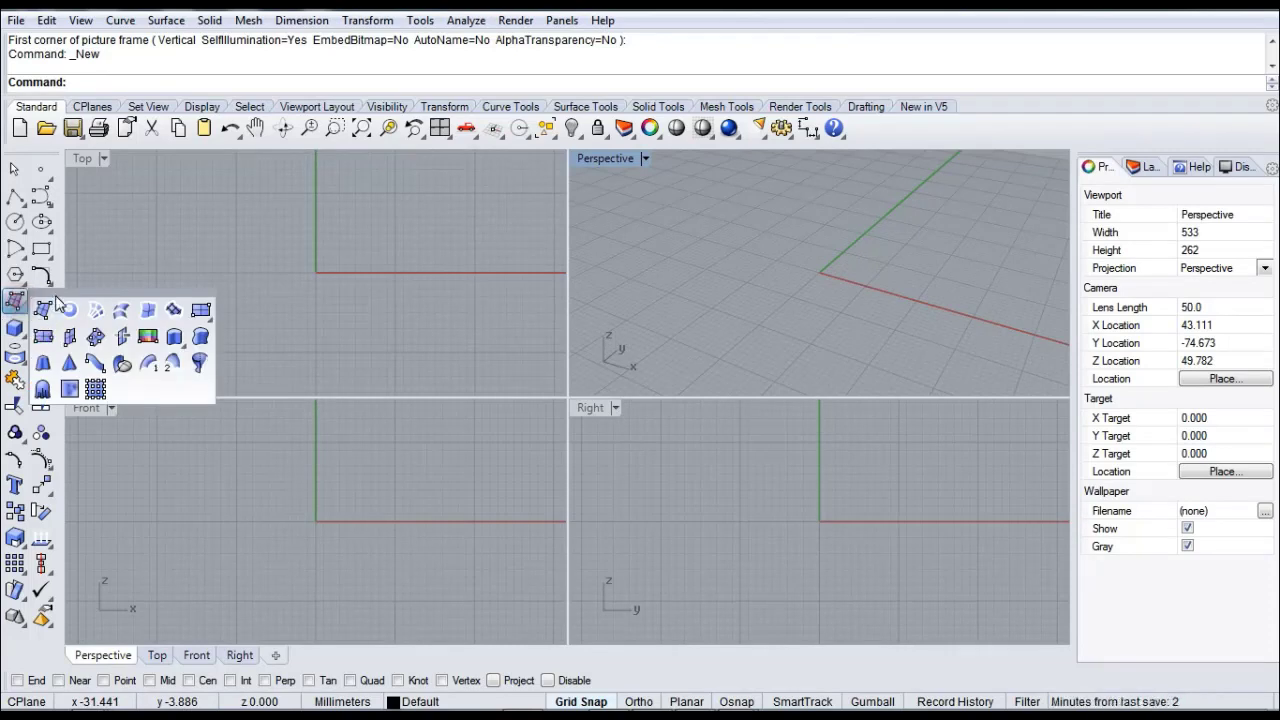
{"action": "left_click_drag", "start_coordinate": [58, 299], "coordinate": [156, 442]}
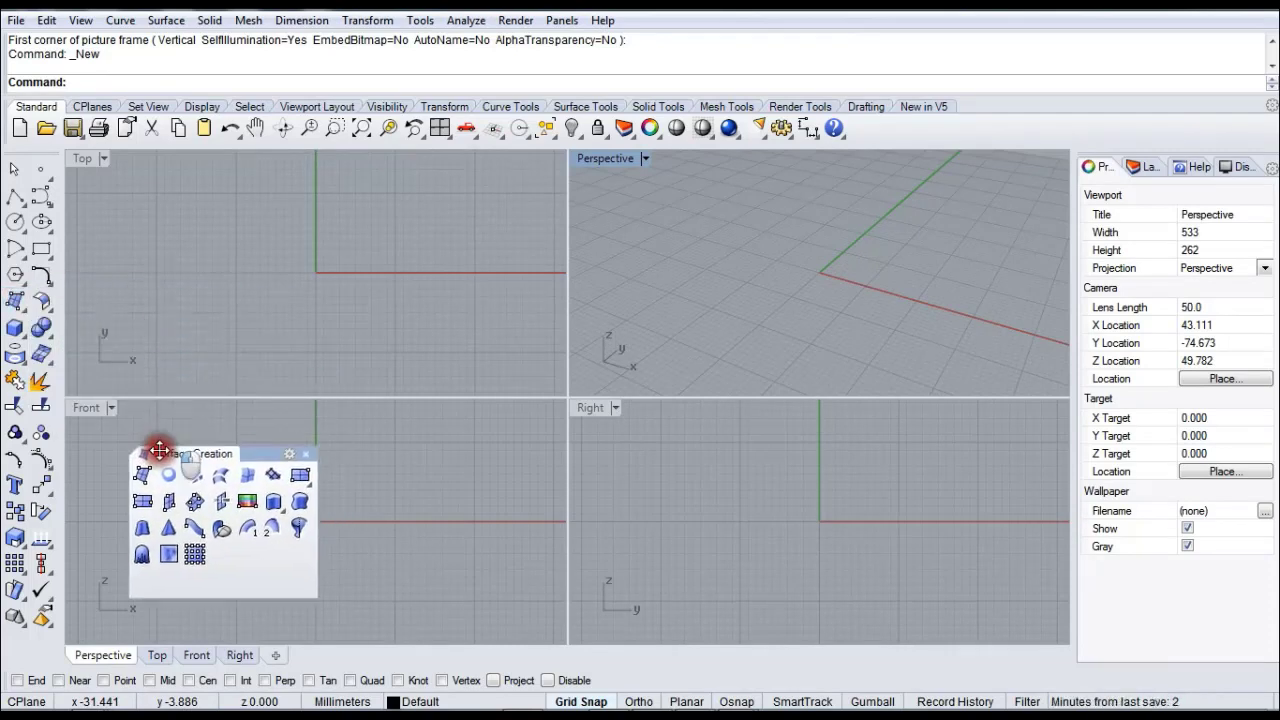
- Load the front 80mmx175mm image as a picture frame and maximize the Front viewport for placing it
{"action": "left_click", "coordinate": [246, 504]}
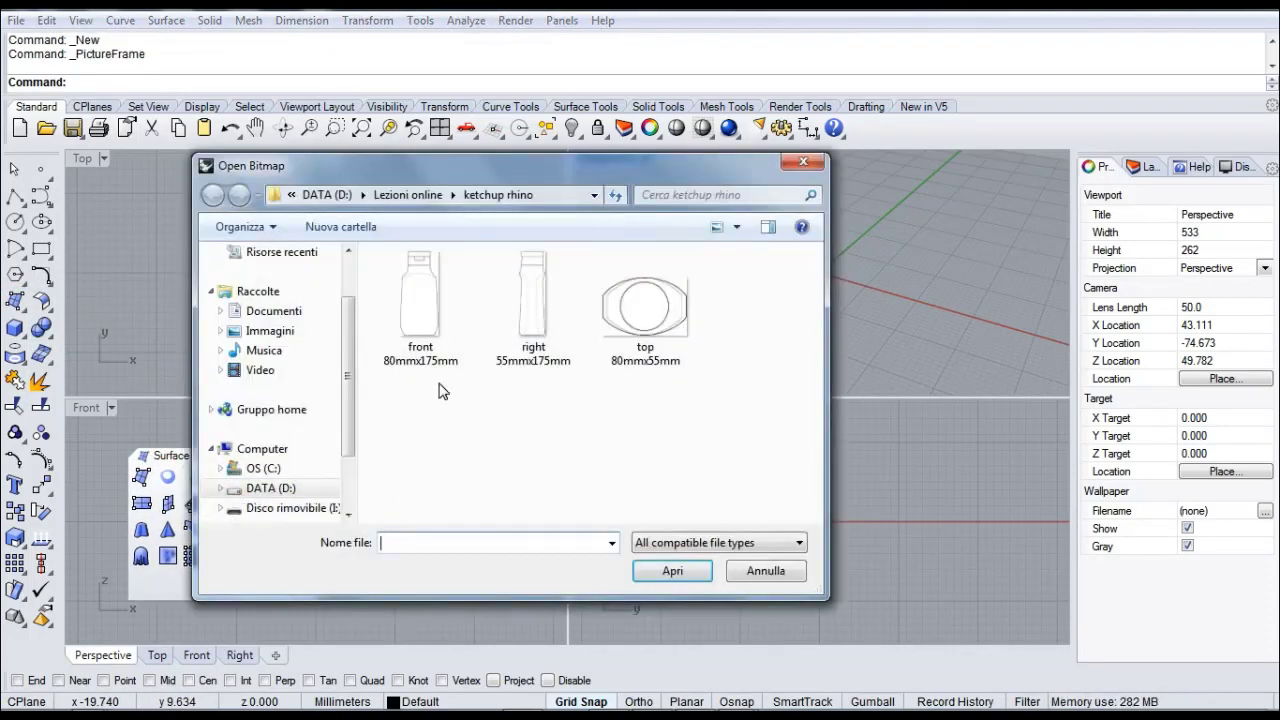
{"action": "left_click", "coordinate": [420, 300]}
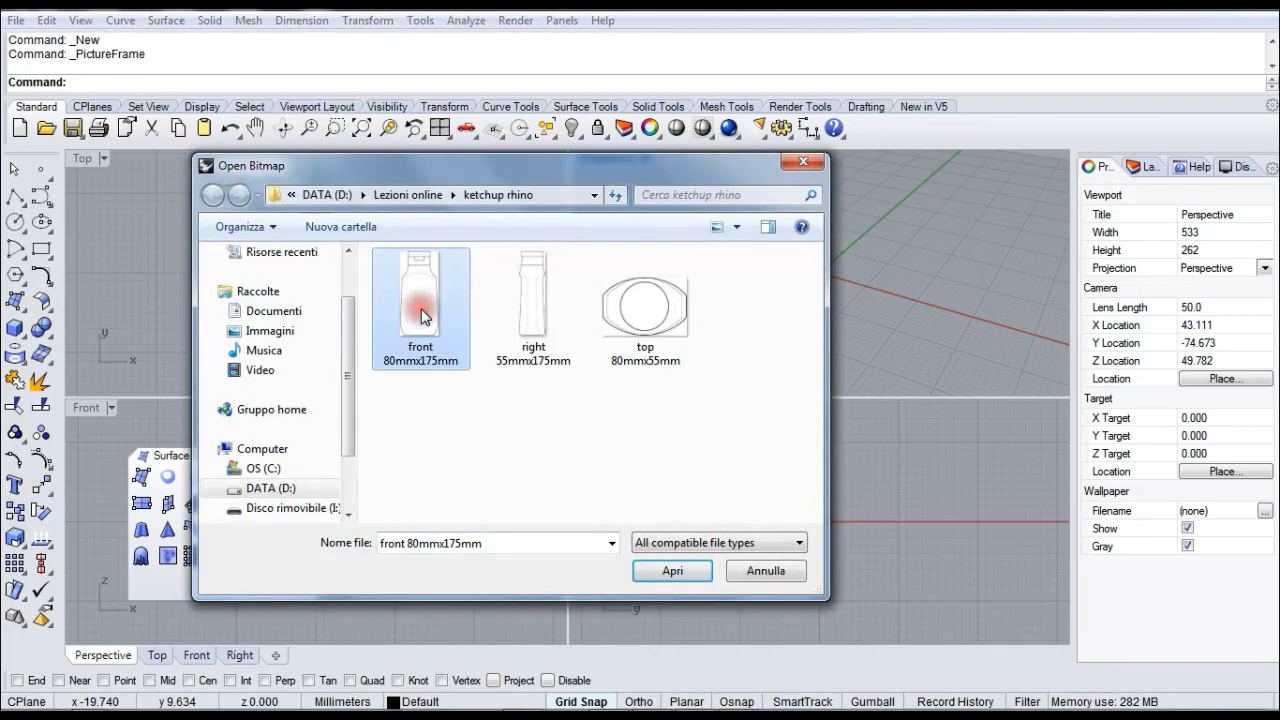
{"action": "left_click", "coordinate": [668, 572]}
{"action": "left_click", "coordinate": [86, 407]}
{"action": "double_click", "coordinate": [86, 407]}
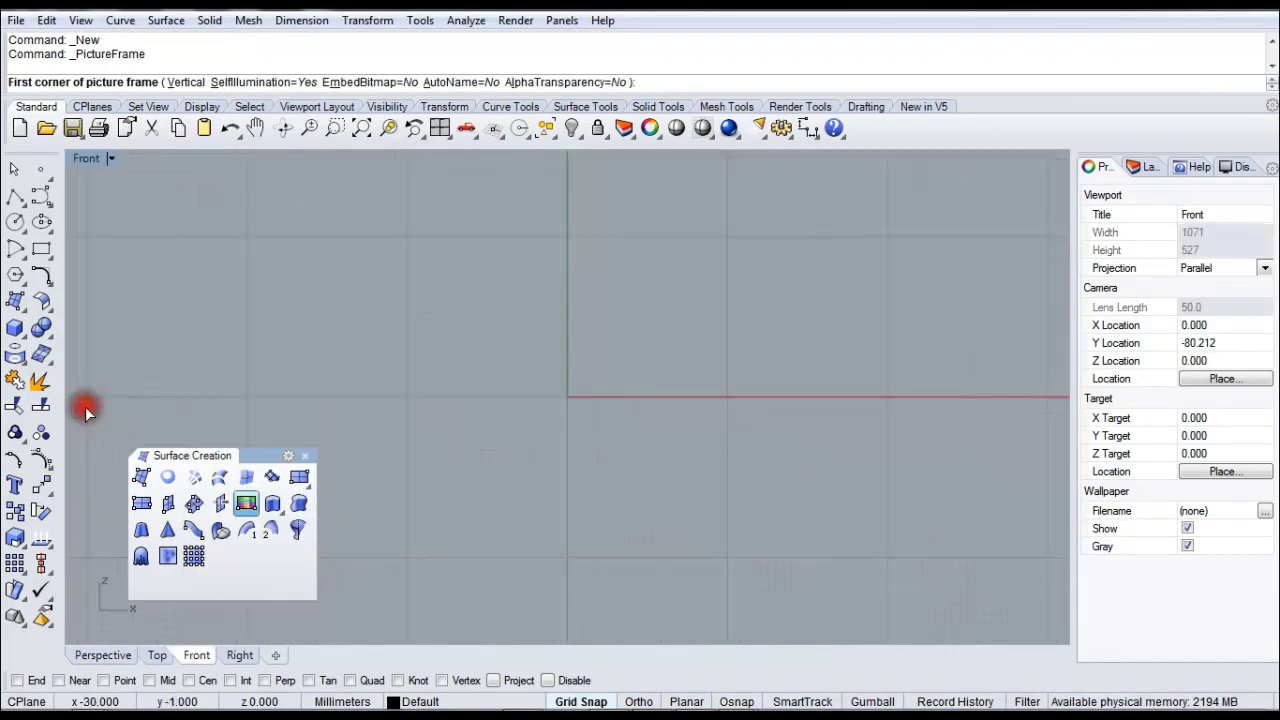
- Place the front image's frame upright below the X axis, with a horizontal base 80 mm long
{"action": "right_click_drag", "start_coordinate": [673, 484], "coordinate": [478, 378]}
{"action": "left_click", "coordinate": [480, 407]}
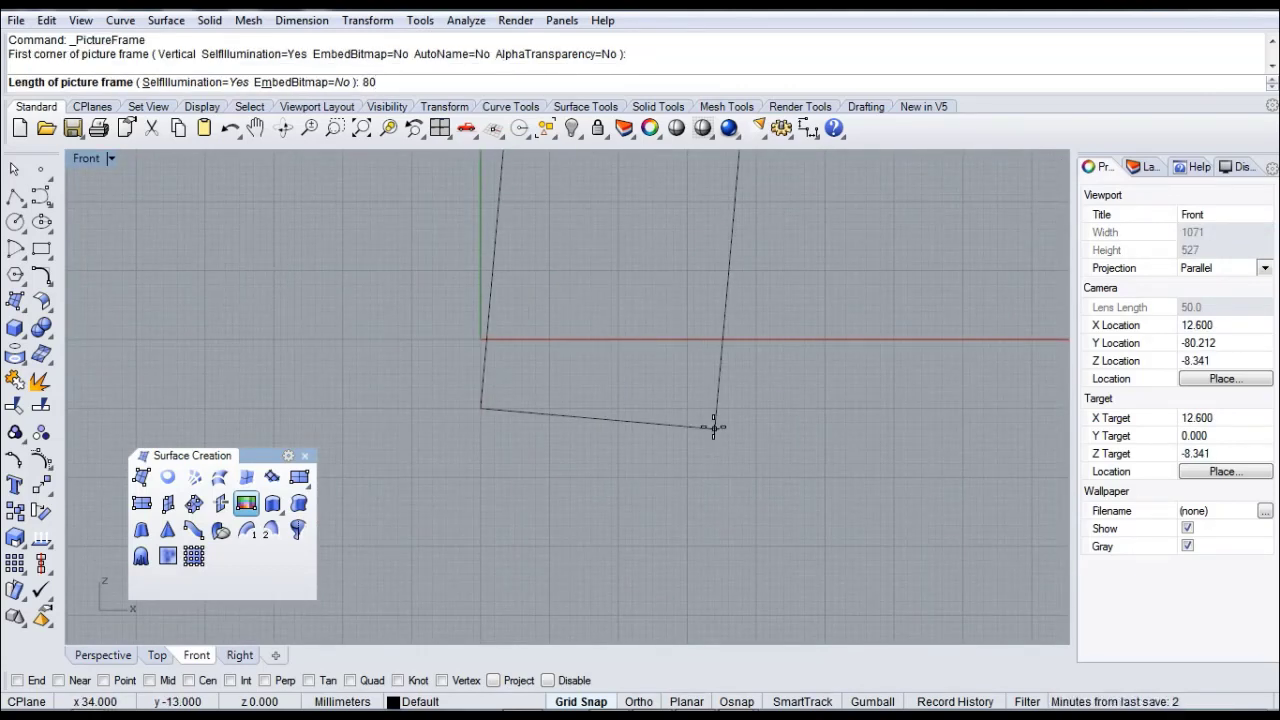
{"action": "type", "text": "80"}
{"action": "key", "text": "Return"}
{"action": "scroll", "coordinate": [713, 428], "scroll_direction": "down", "scroll_amount": 2}
{"action": "right_click_drag", "start_coordinate": [713, 428], "coordinate": [591, 440]}
{"action": "key", "text": "F8"}
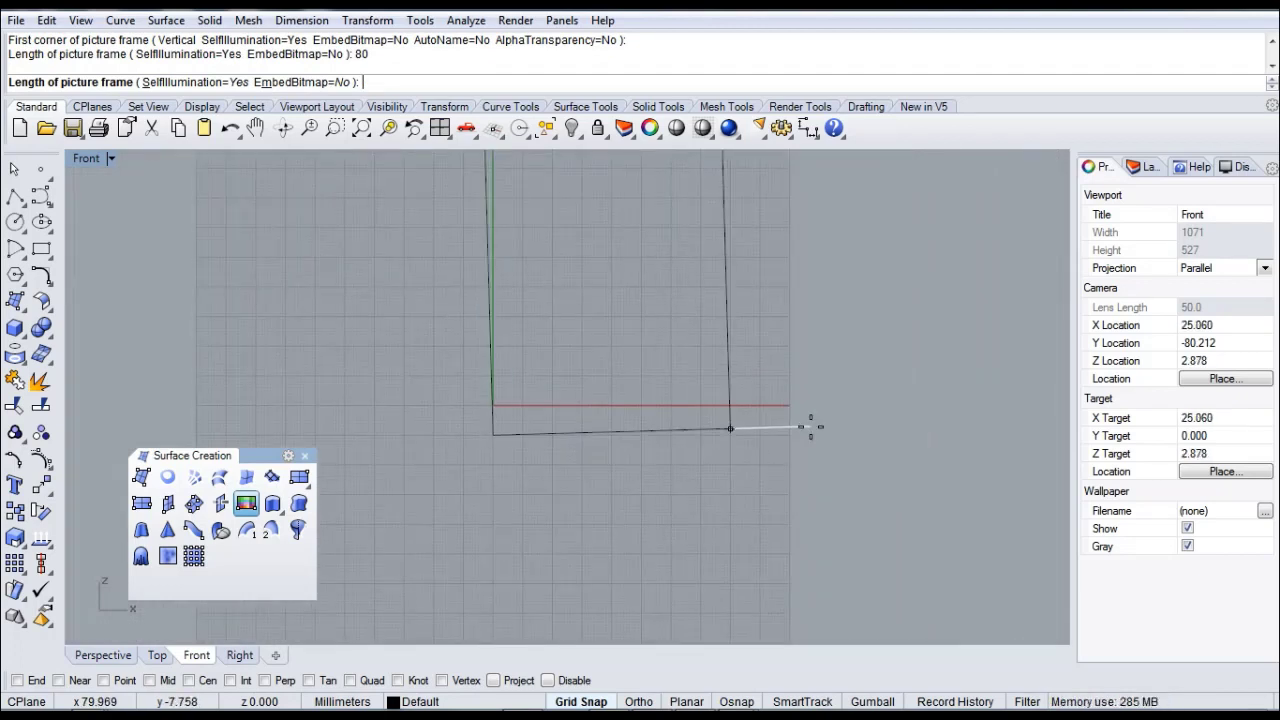
{"action": "left_click", "coordinate": [852, 427]}
{"action": "scroll", "coordinate": [806, 451], "scroll_direction": "down", "scroll_amount": 3}
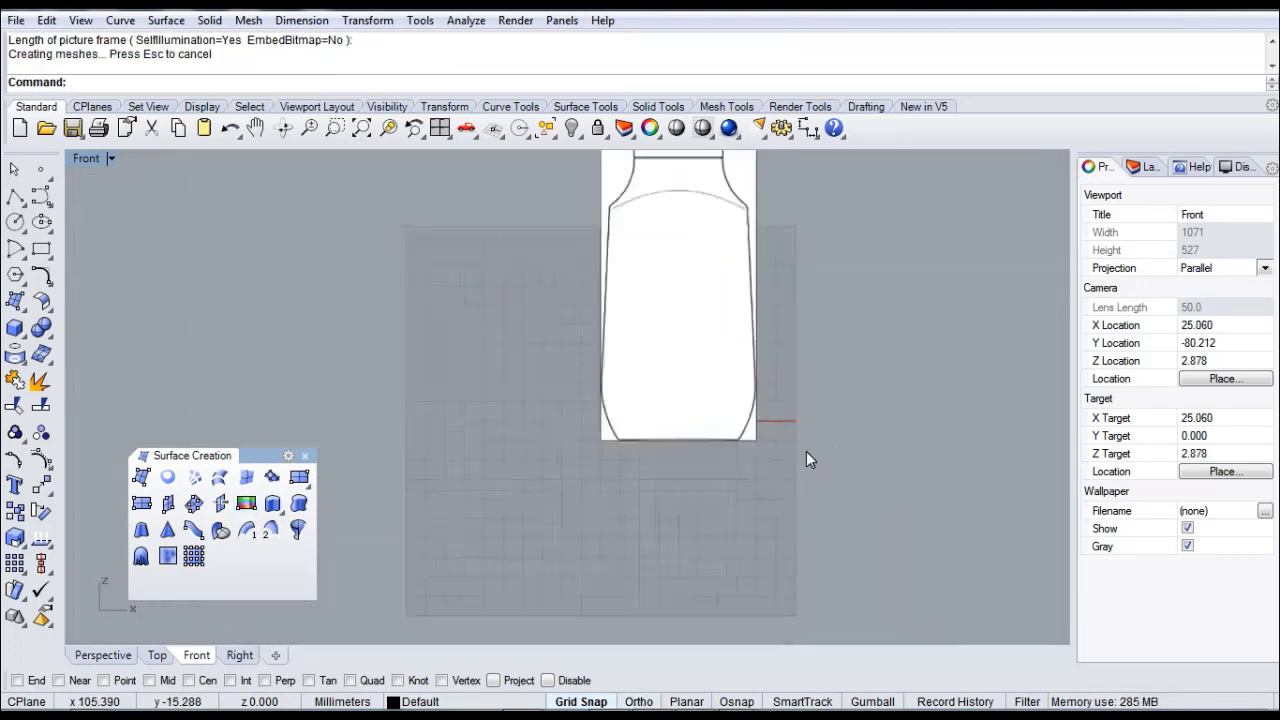
{"action": "right_click_drag", "start_coordinate": [806, 451], "coordinate": [725, 408]}
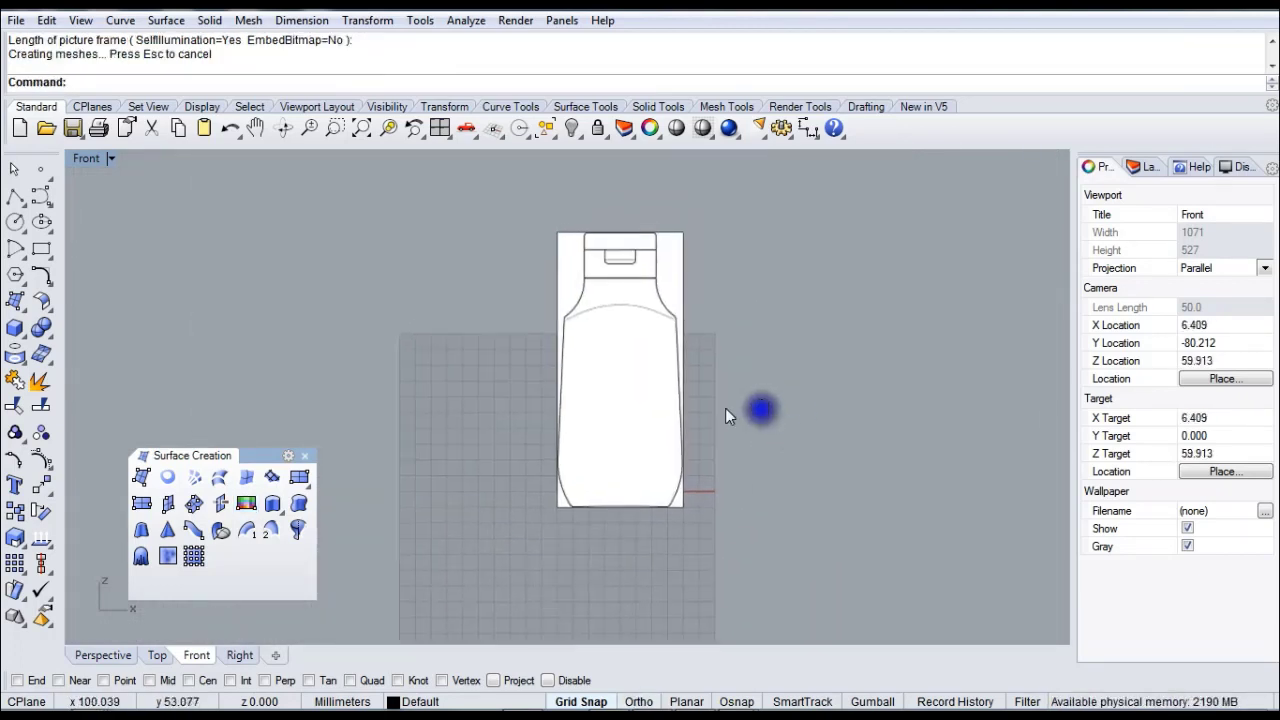
- Move the front image from its center to the origin (0,0), using the Cen object snap
{"action": "left_click", "coordinate": [41, 486]}
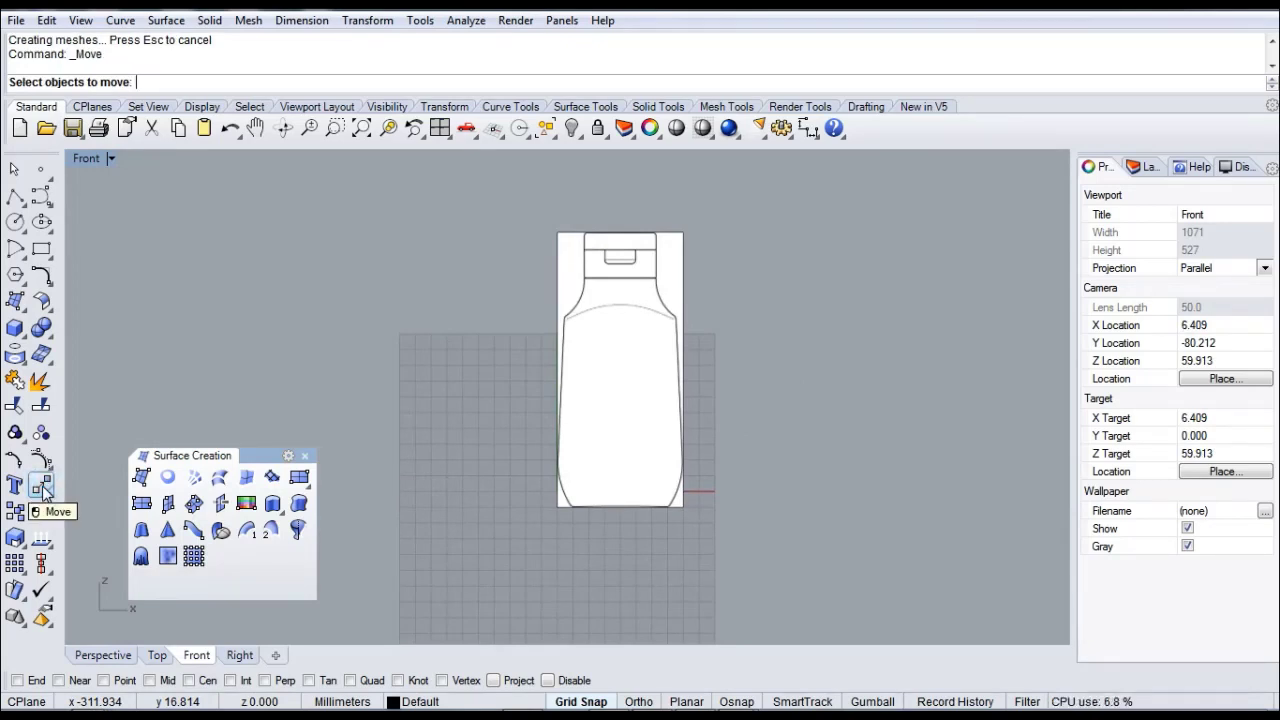
{"action": "left_click", "coordinate": [646, 347]}
{"action": "right_click", "coordinate": [427, 306]}
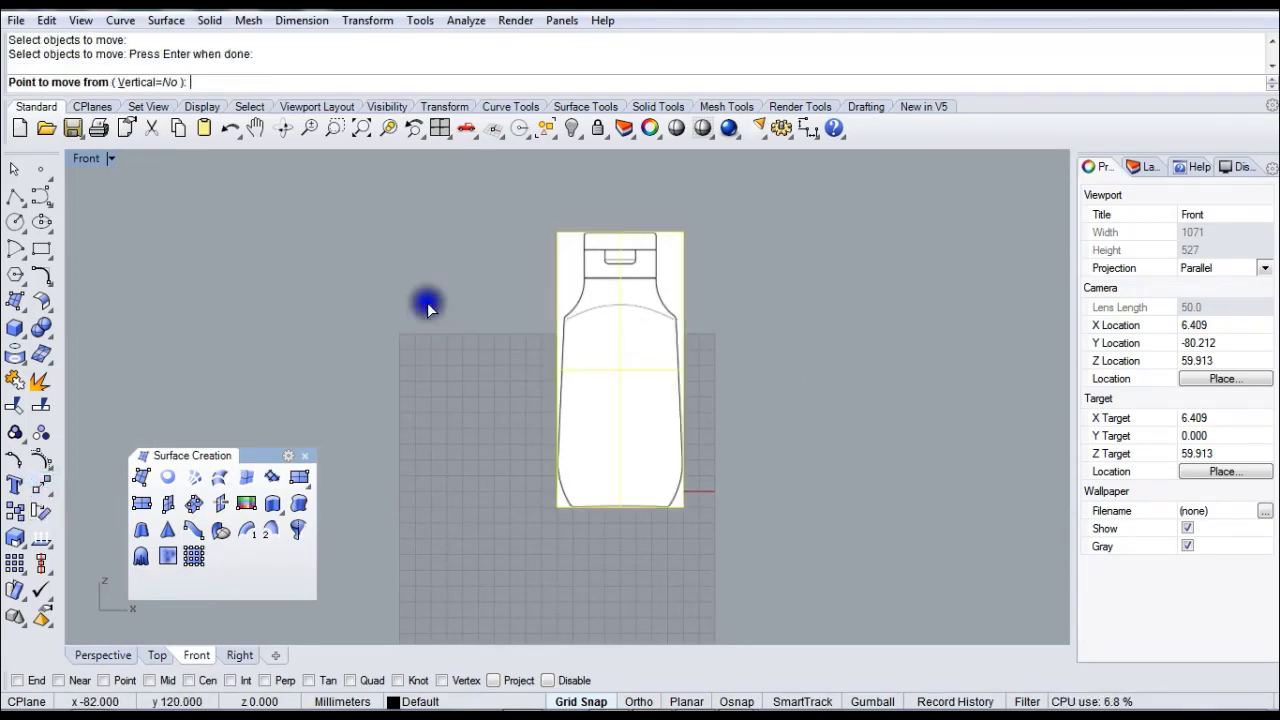
{"action": "left_click", "coordinate": [189, 680]}
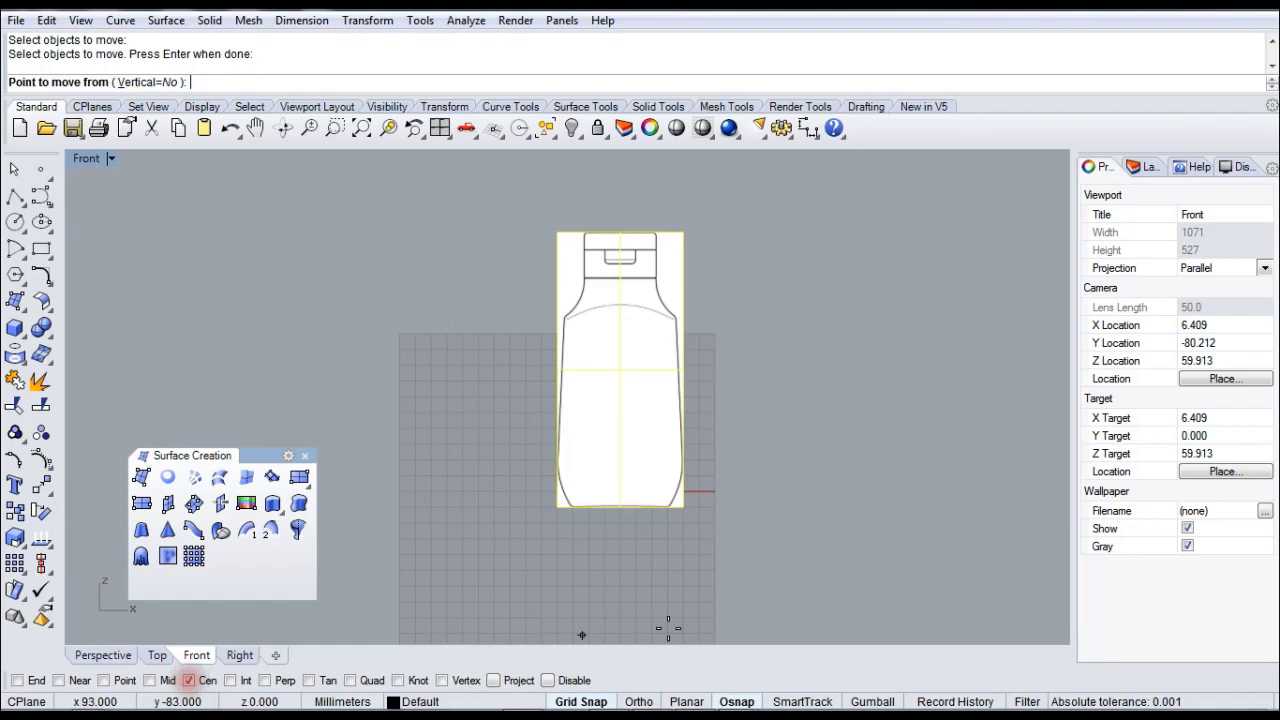
{"action": "left_click", "coordinate": [620, 370]}
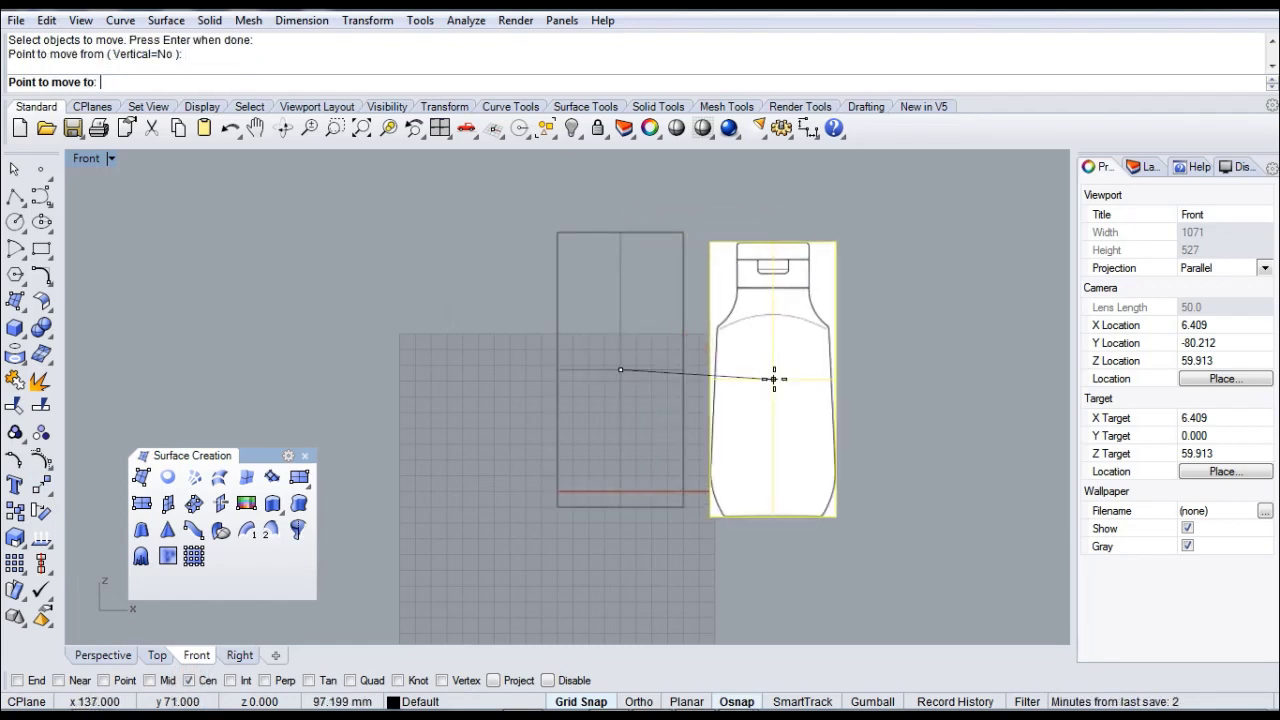
{"action": "type", "text": "0,0"}
{"action": "key", "text": "Return"}
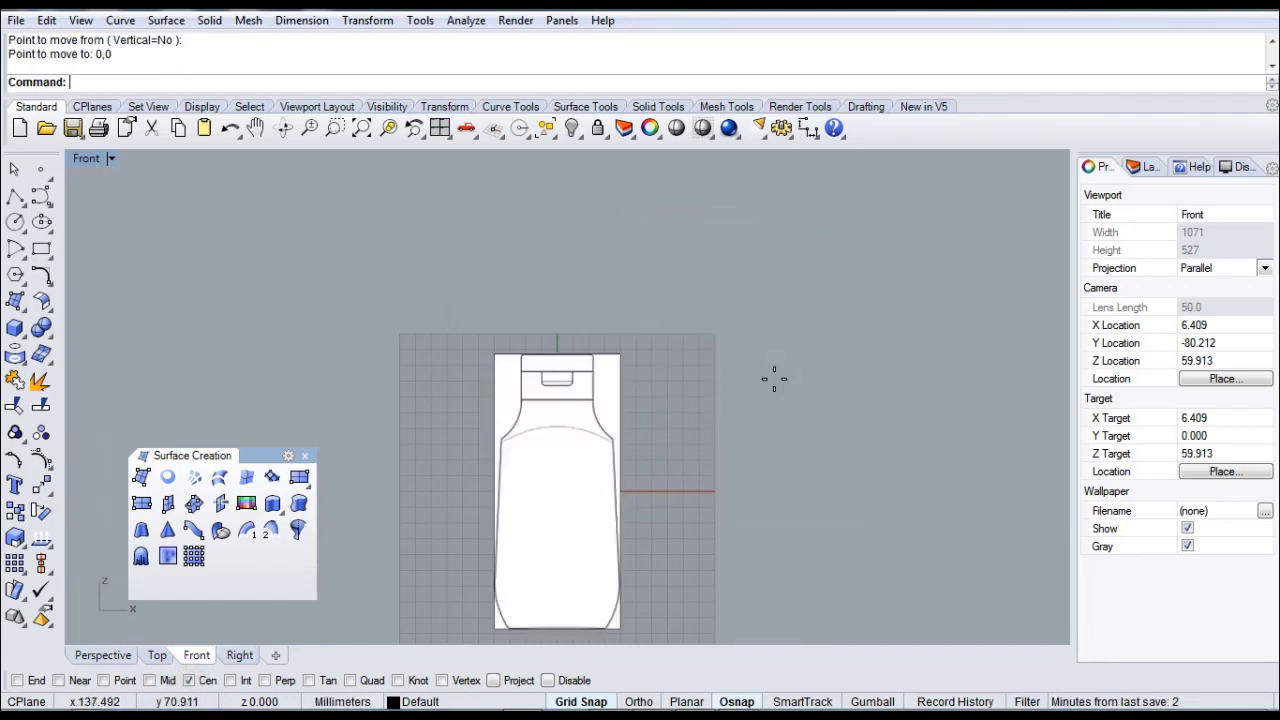
- Restore the four-viewport layout and zoom all viewports to the extents of the model
{"action": "double_click", "coordinate": [91, 162]}
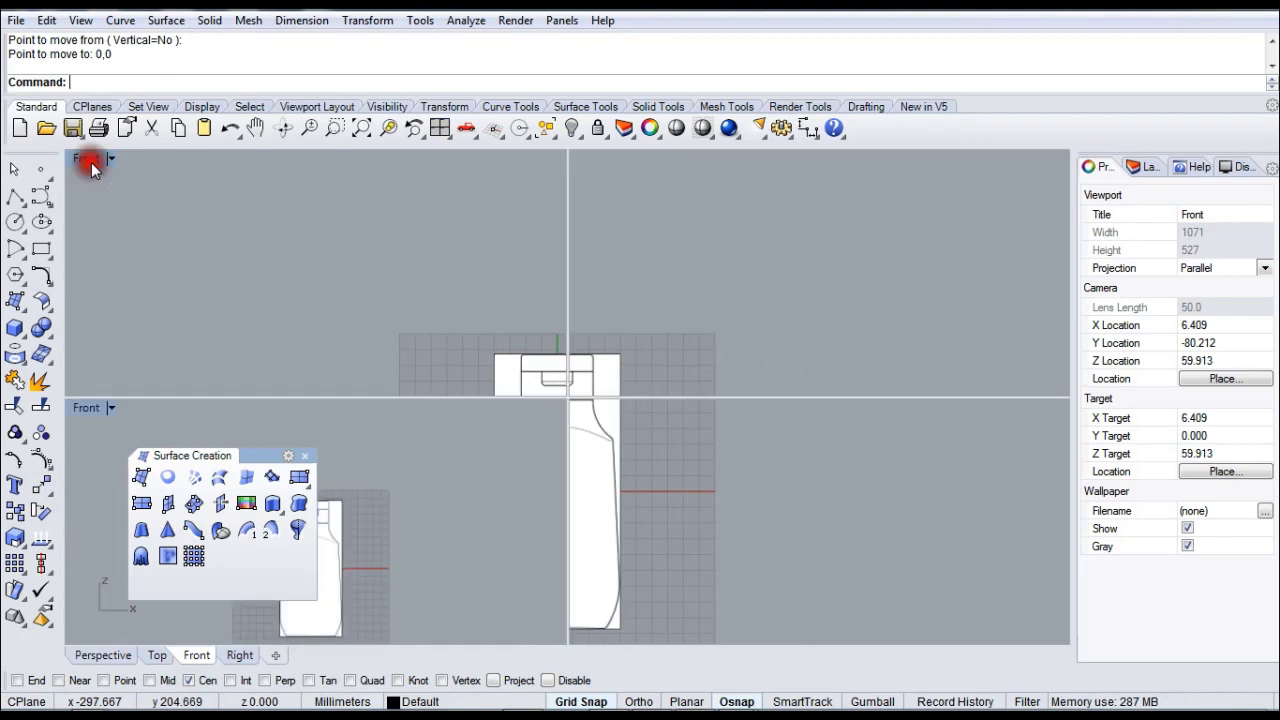
{"action": "left_click", "coordinate": [439, 262]}
{"action": "scroll", "coordinate": [439, 262], "scroll_direction": "down", "scroll_amount": 2}
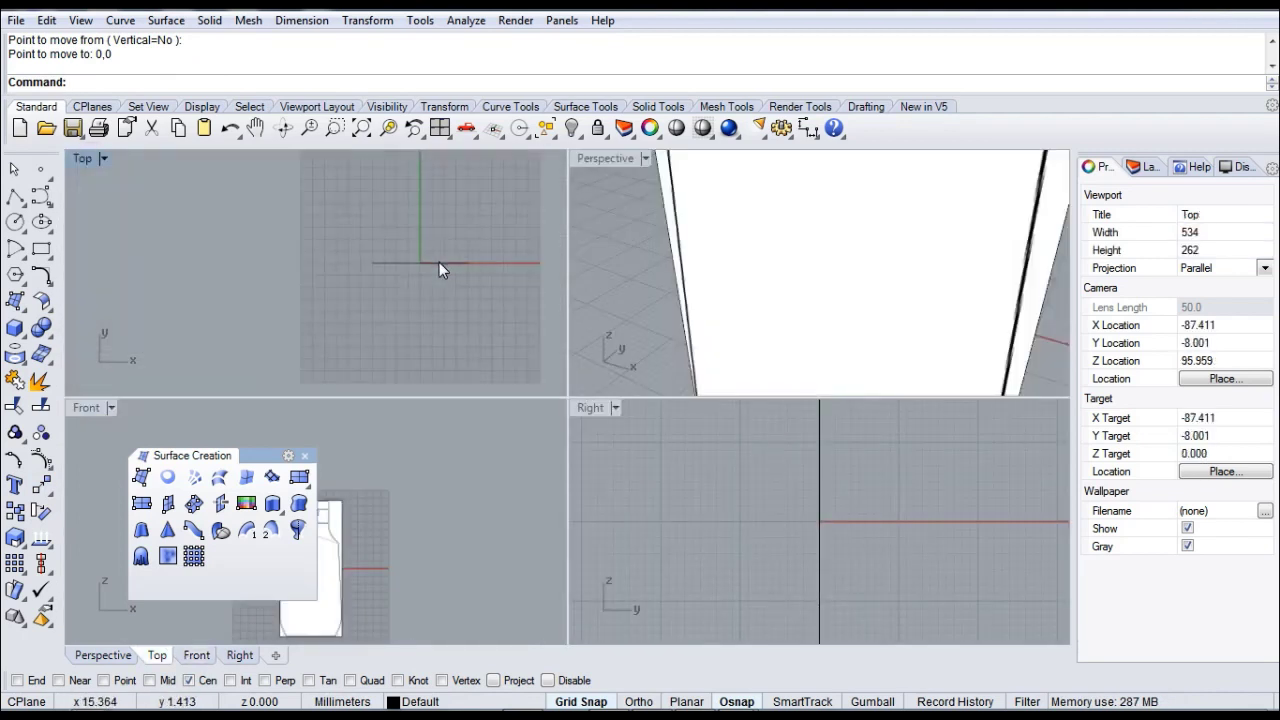
{"action": "left_click", "coordinate": [439, 128]}
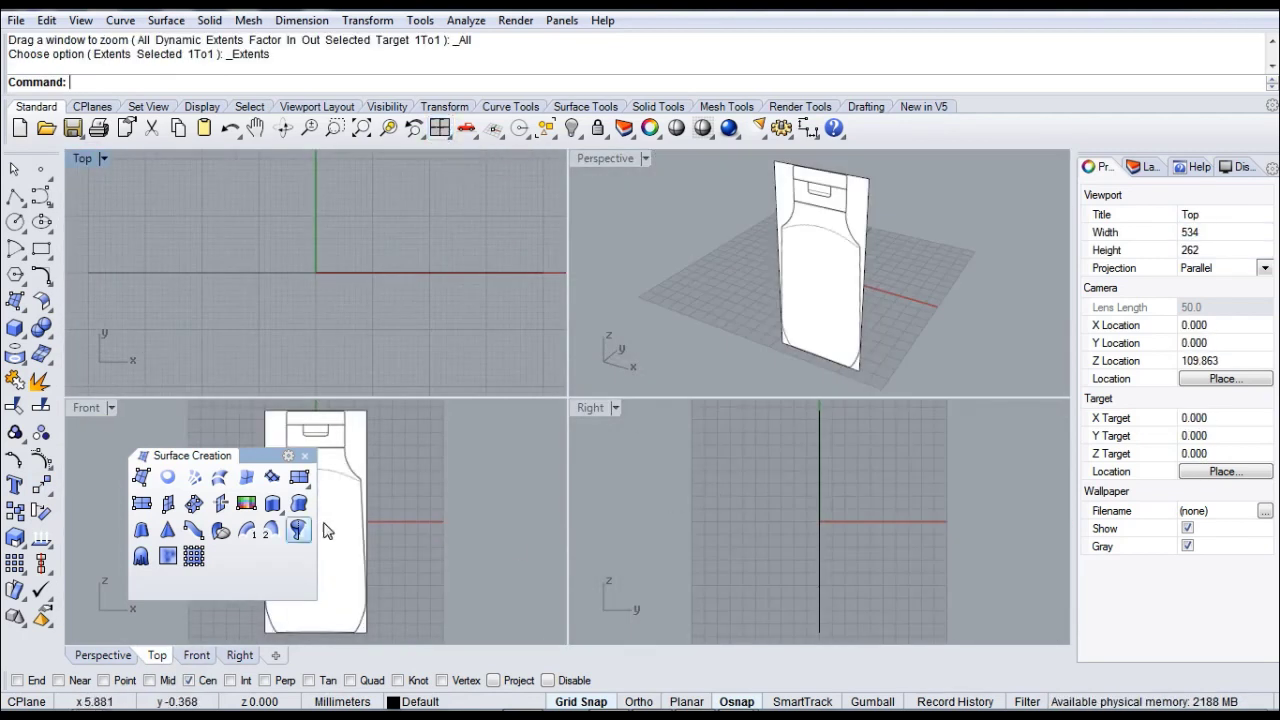
- Place the right 55mmx175mm image at real size as an upright picture frame in the Right view, beside the front image
{"action": "left_click", "coordinate": [610, 500]}
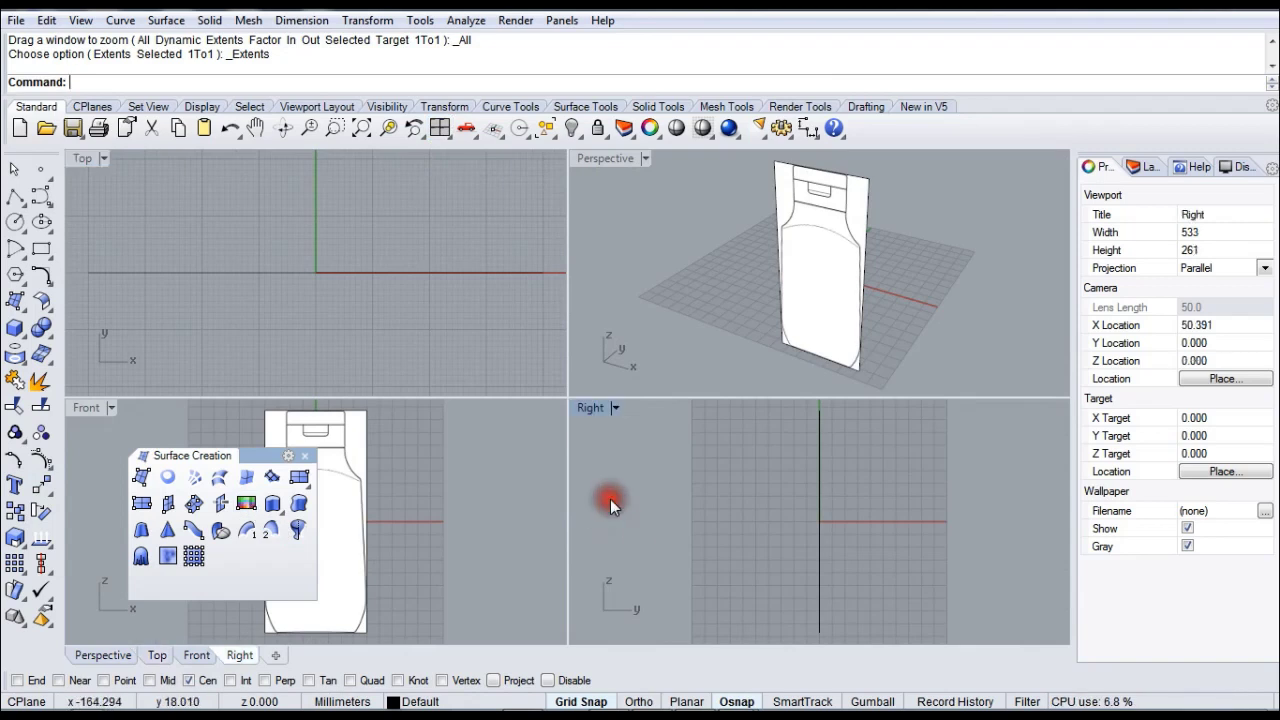
{"action": "left_click", "coordinate": [272, 505]}
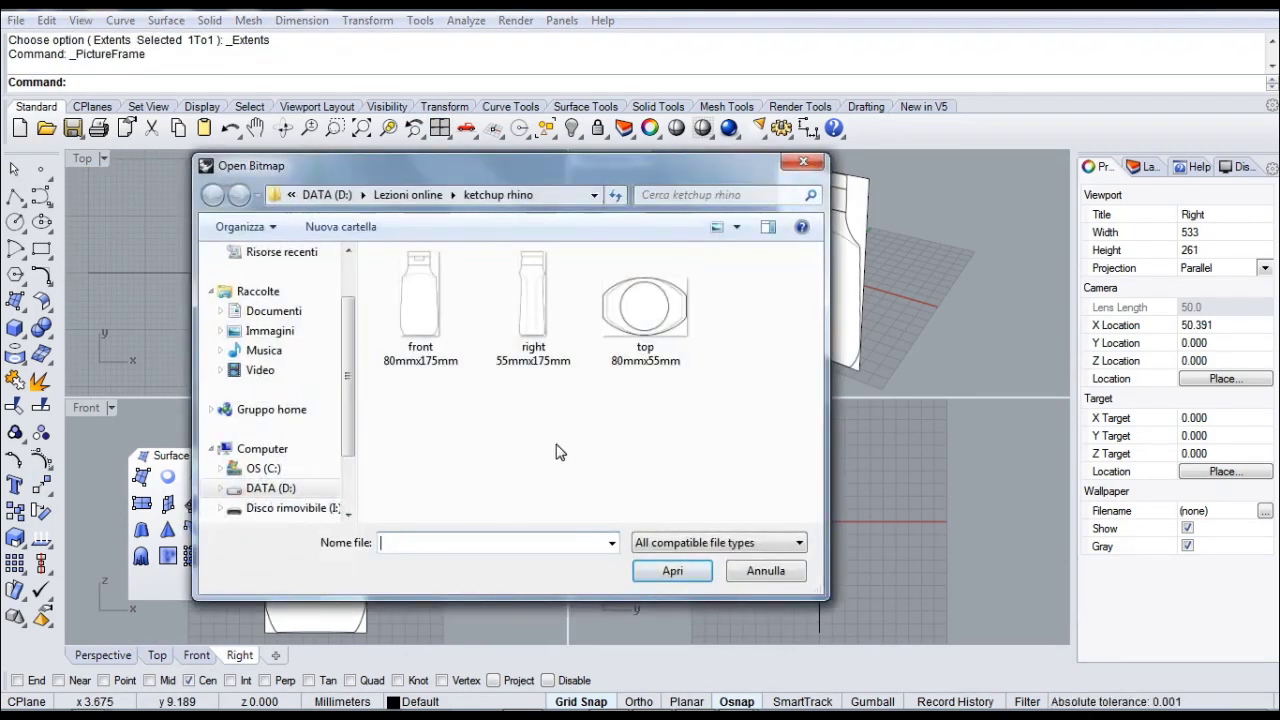
{"action": "left_click", "coordinate": [532, 298]}
{"action": "left_click", "coordinate": [668, 571]}
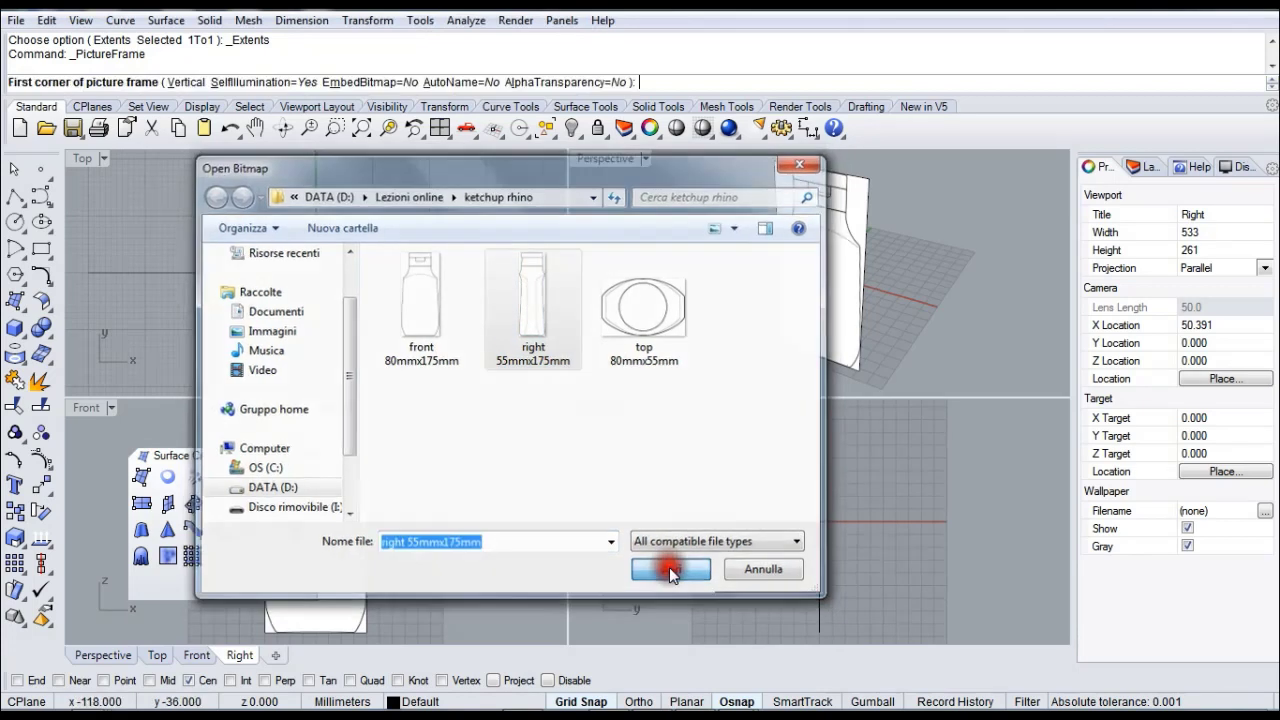
{"action": "right_click_drag", "start_coordinate": [780, 580], "coordinate": [663, 526]}
{"action": "left_click", "coordinate": [777, 618]}
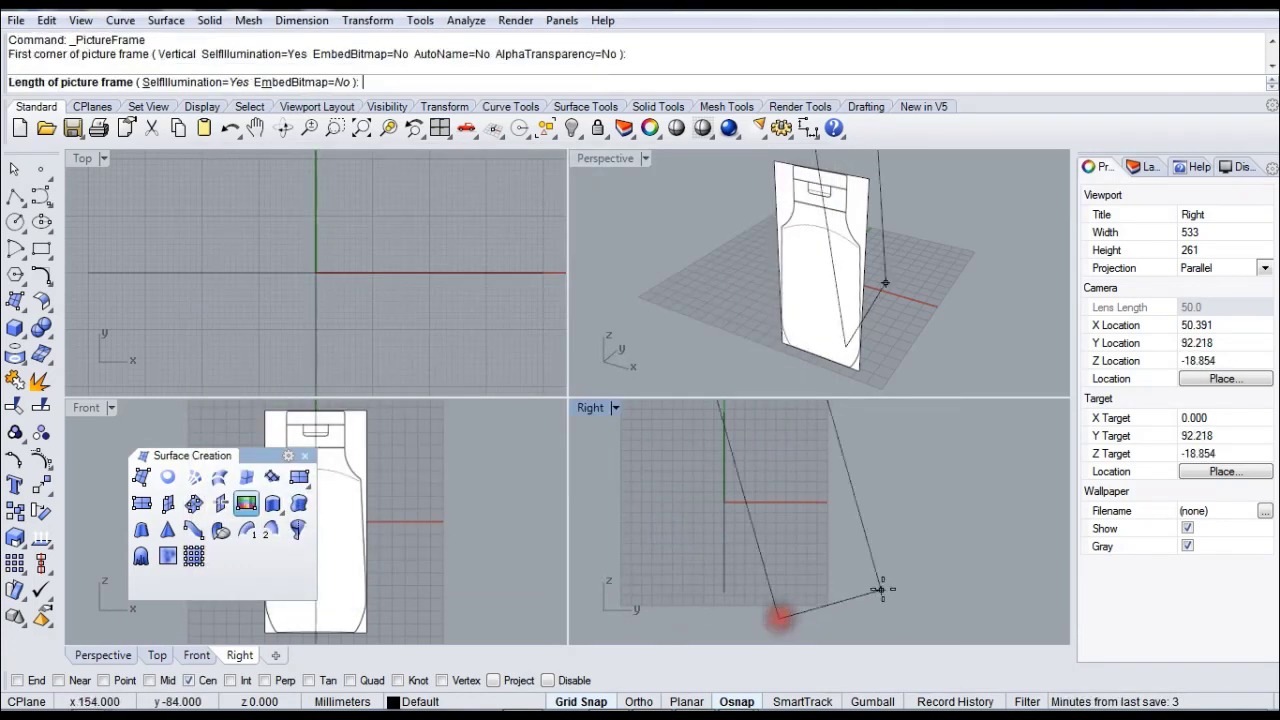
{"action": "key", "text": "Return"}
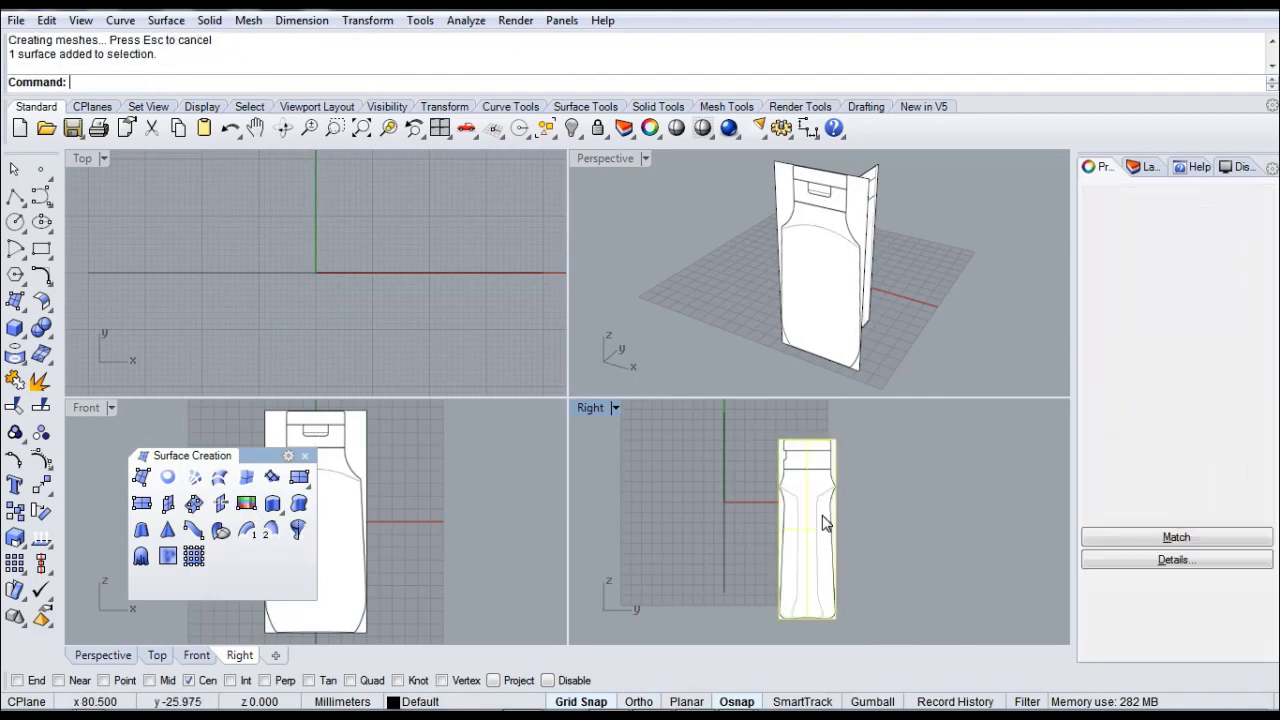
- Move the right image from its center to the origin (0,0) so that it crosses the front image
{"action": "left_click", "coordinate": [45, 478]}
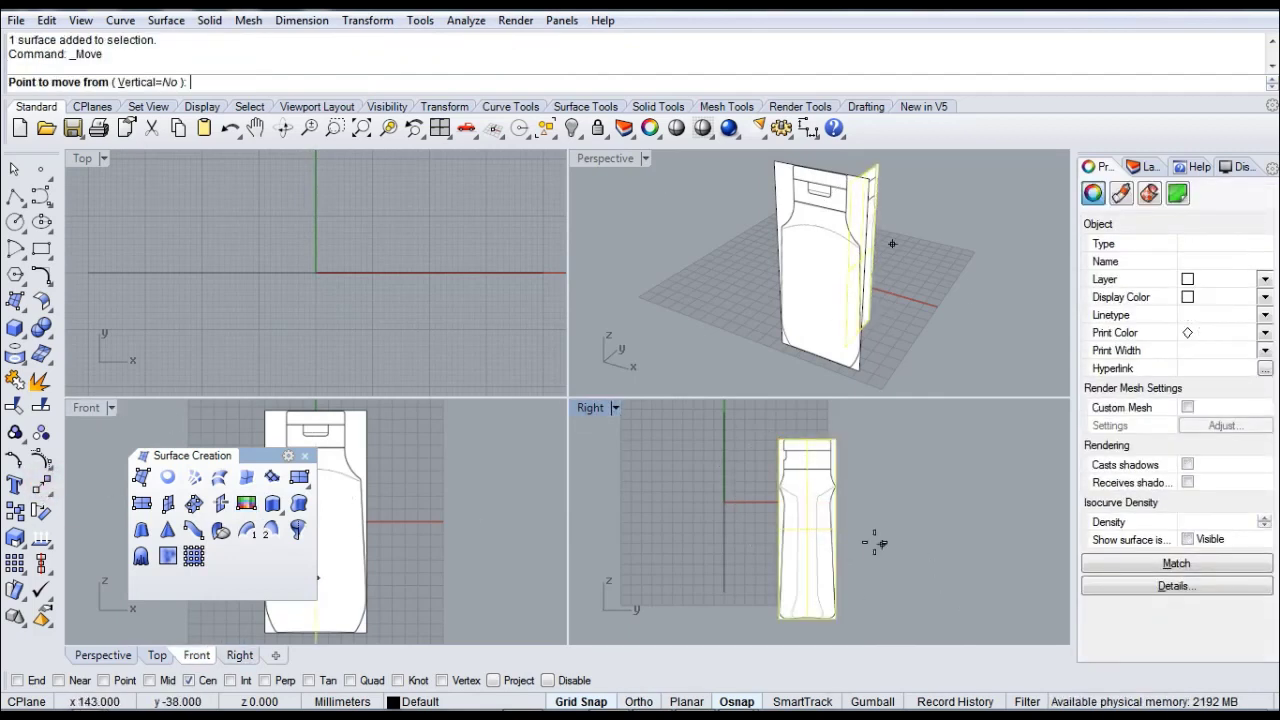
{"action": "left_click", "coordinate": [807, 529]}
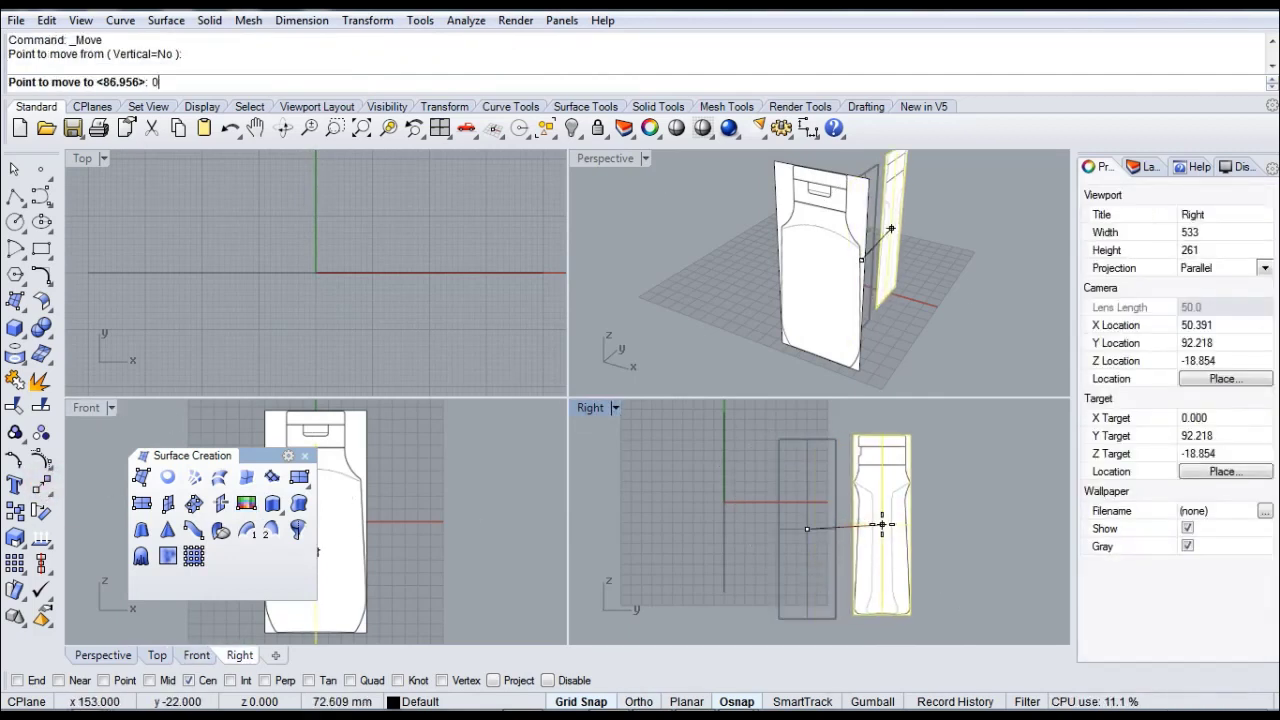
{"action": "type", "text": "0,0"}
{"action": "key", "text": "Return"}
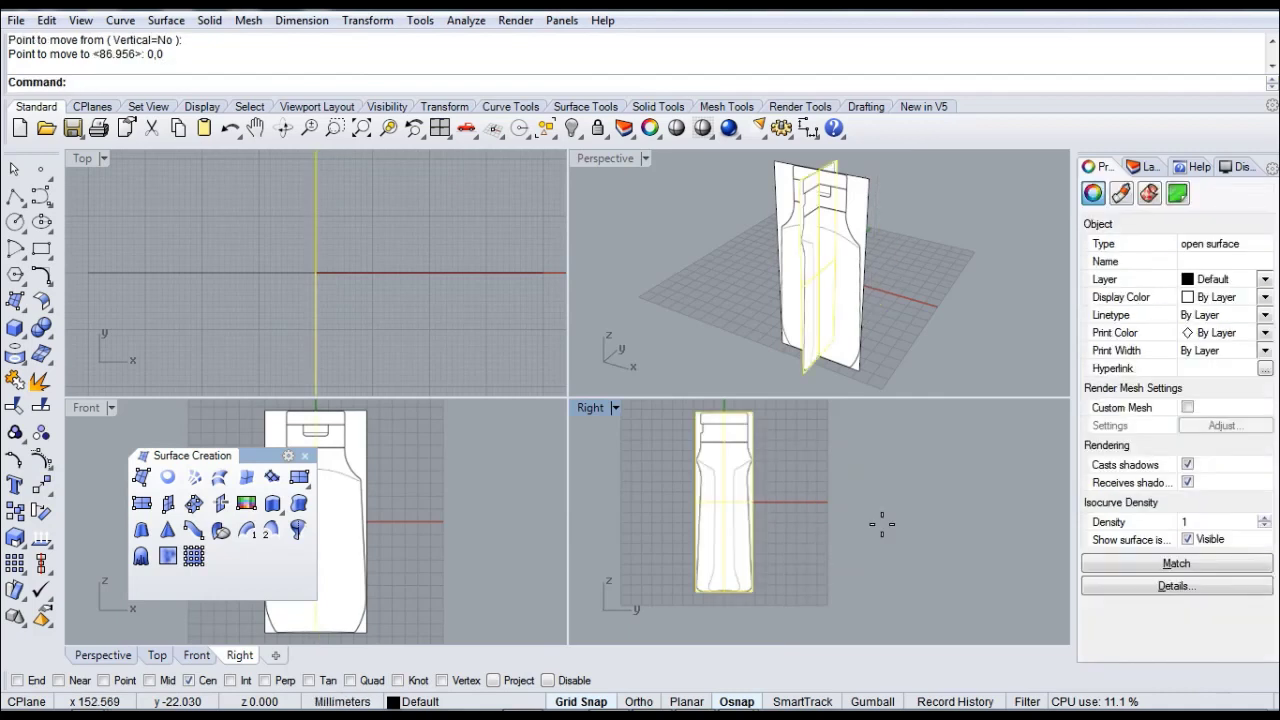
{"action": "right_click_drag", "start_coordinate": [941, 303], "coordinate": [905, 300]}
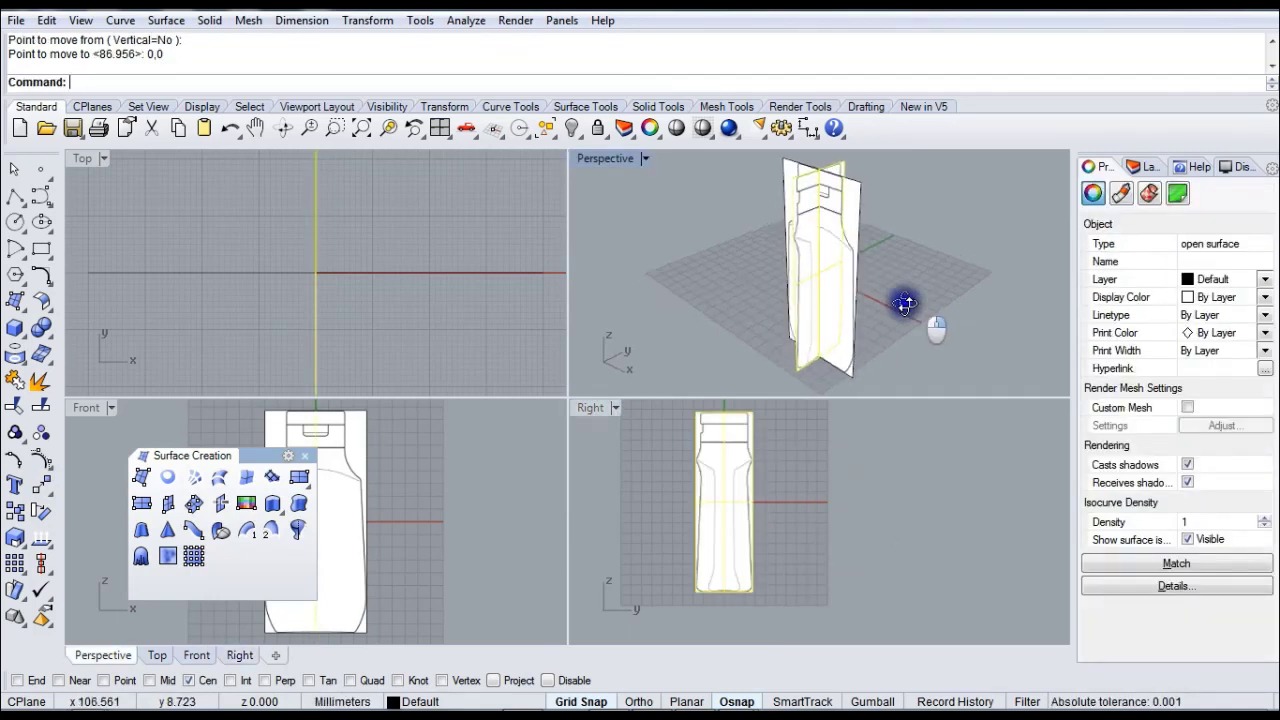
- Place the top 80mmx55mm image as a picture frame in the Top view, with a horizontal base 80 mm long
{"action": "left_click", "coordinate": [401, 236]}
{"action": "scroll", "coordinate": [400, 238], "scroll_direction": "down", "scroll_amount": 3}
{"action": "right_click_drag", "start_coordinate": [400, 238], "coordinate": [337, 256]}
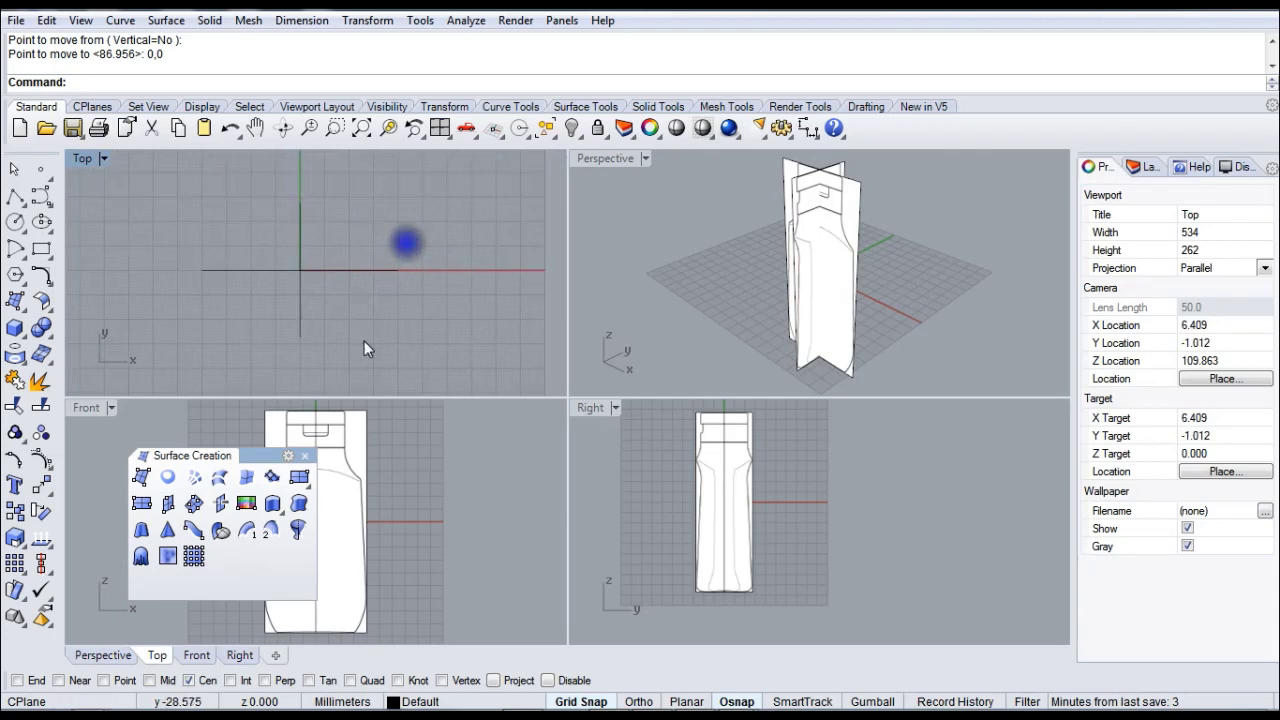
{"action": "left_click", "coordinate": [246, 503]}
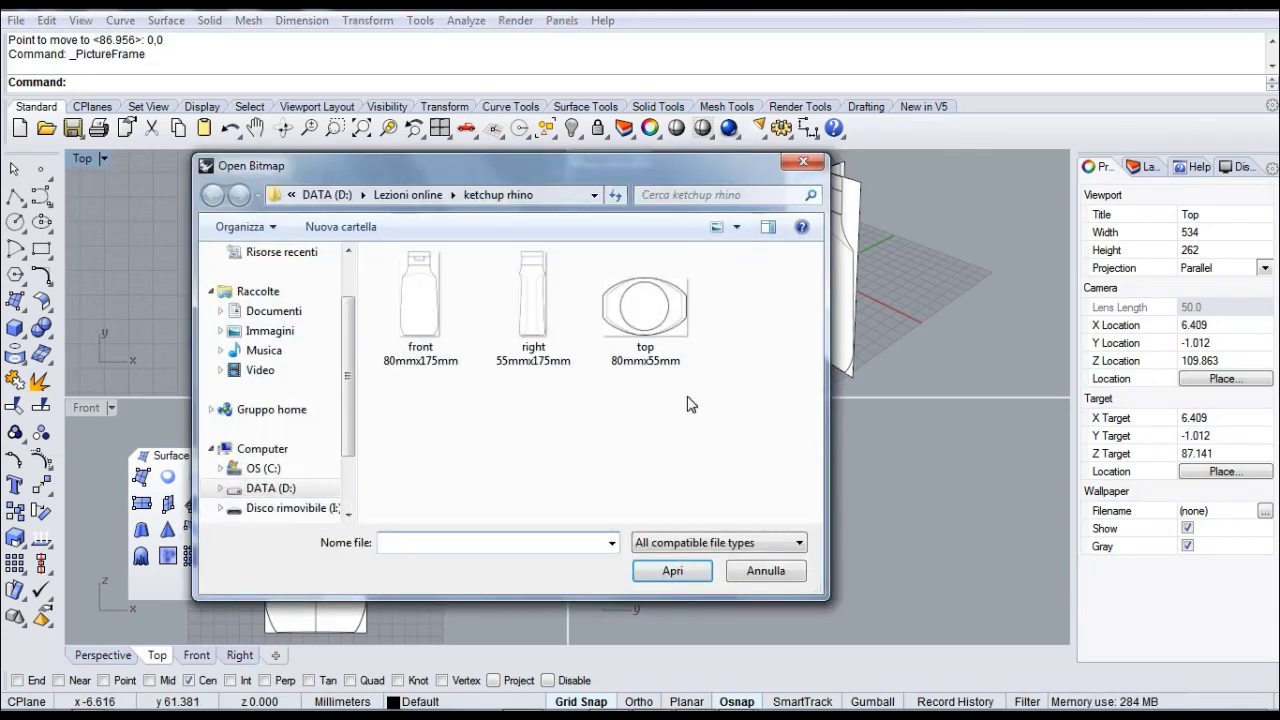
{"action": "left_click", "coordinate": [641, 312]}
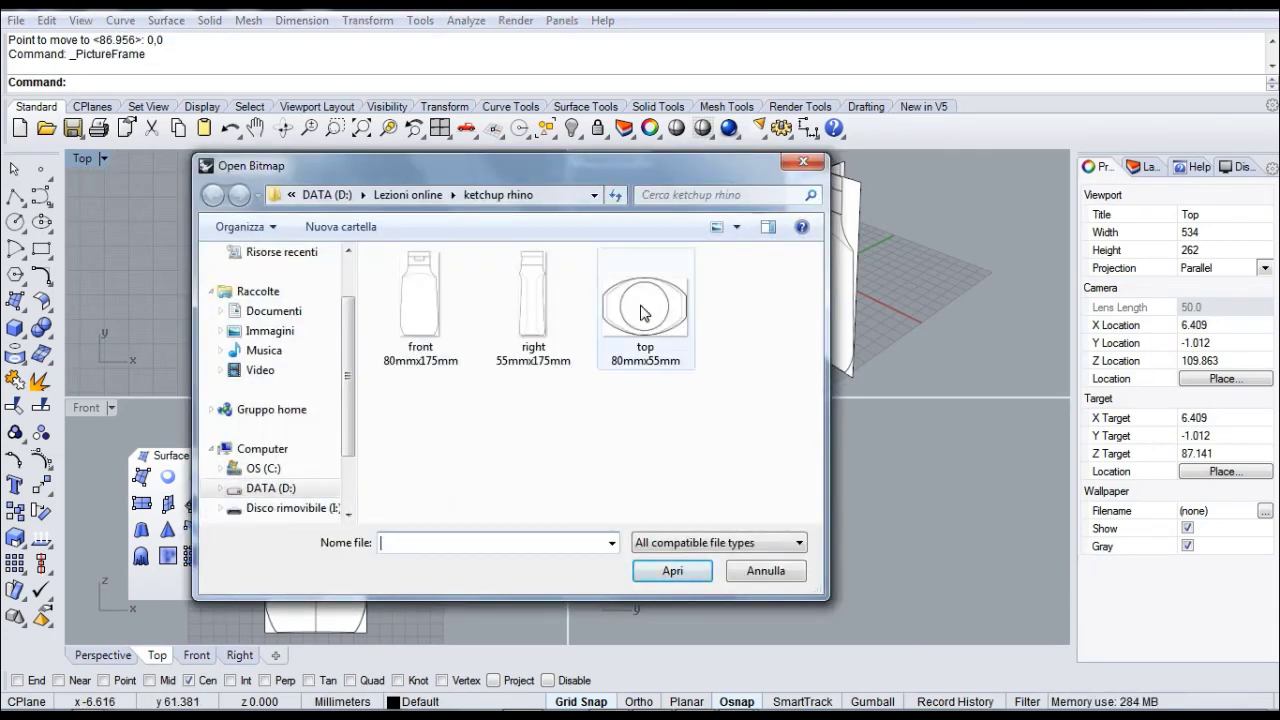
{"action": "left_click", "coordinate": [668, 568]}
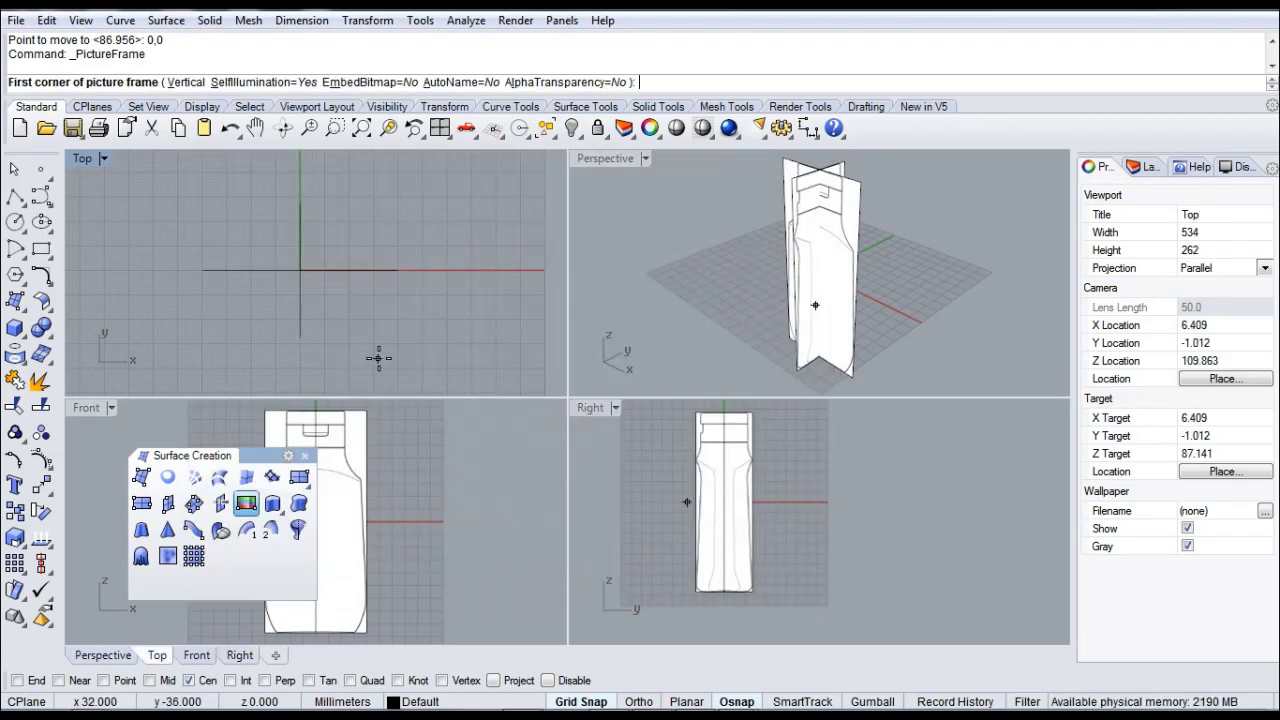
{"action": "left_click", "coordinate": [378, 358]}
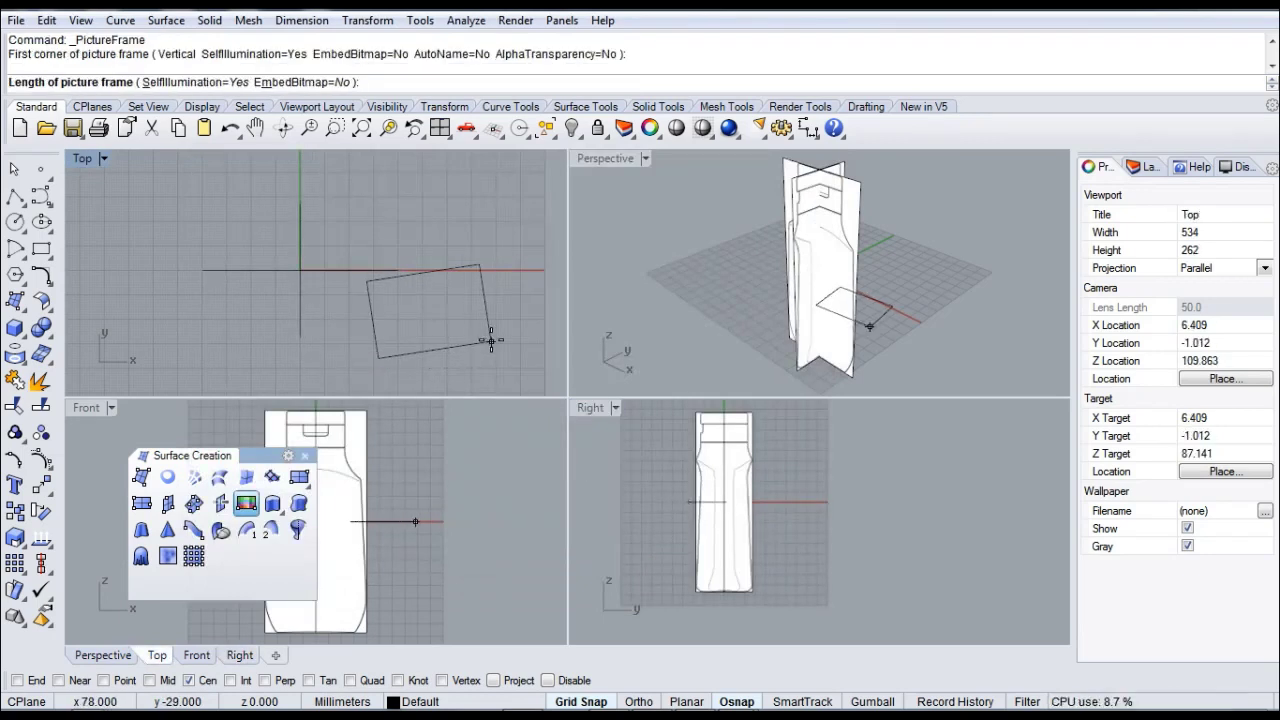
{"action": "key", "text": "Return"}
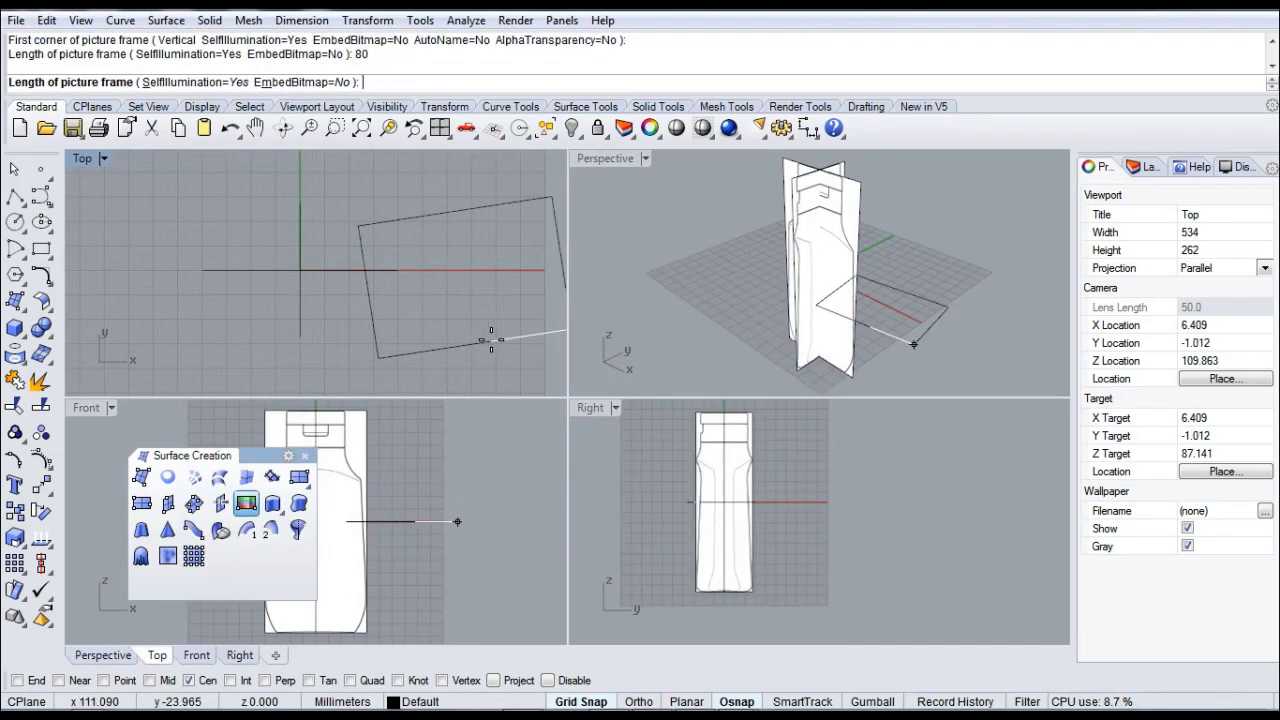
{"action": "right_click_drag", "start_coordinate": [491, 340], "coordinate": [386, 337]}
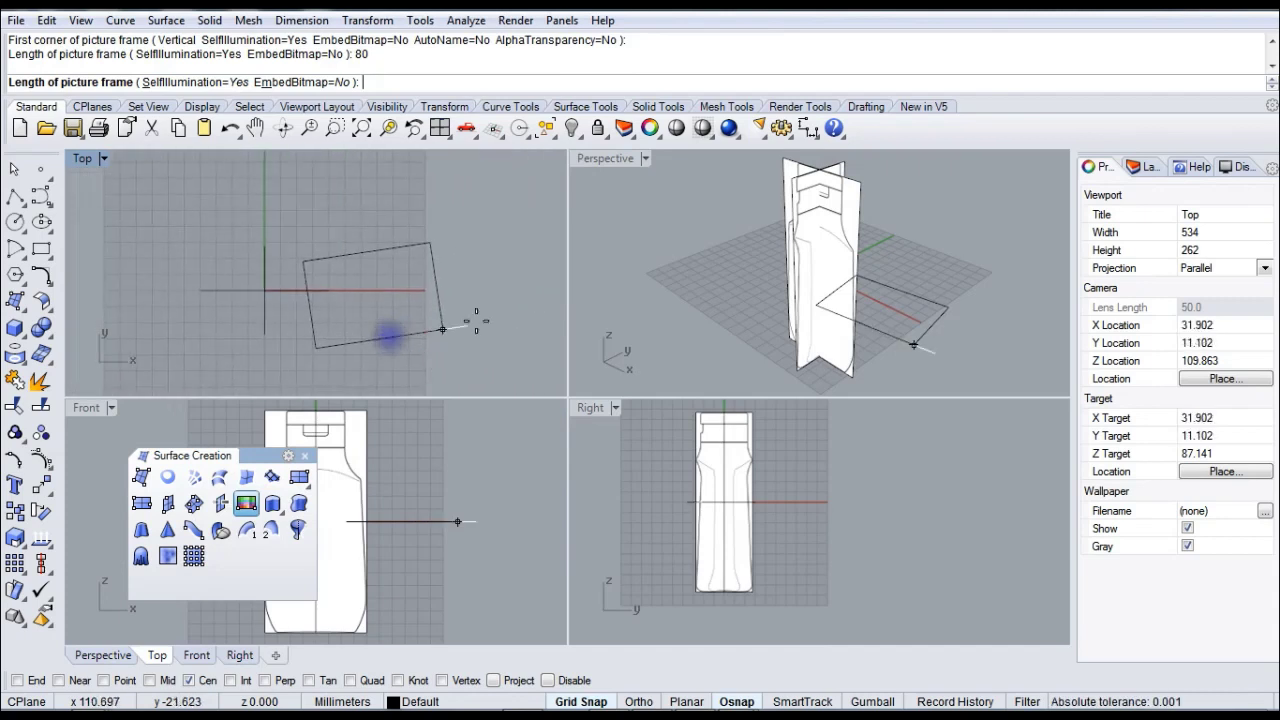
{"action": "left_click", "coordinate": [494, 313]}
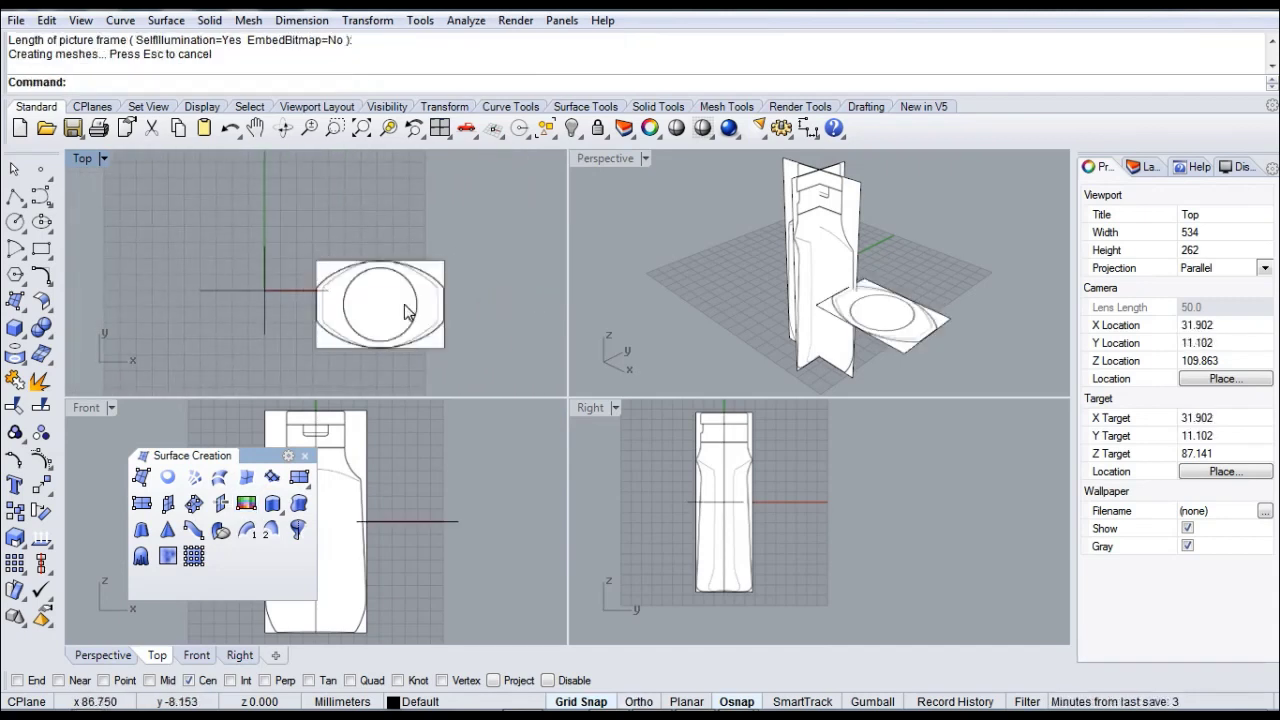
- Move the top image from its center to the origin (0,0) so that it crosses the front and right images
{"action": "left_click", "coordinate": [405, 312]}
{"action": "left_click", "coordinate": [41, 484]}
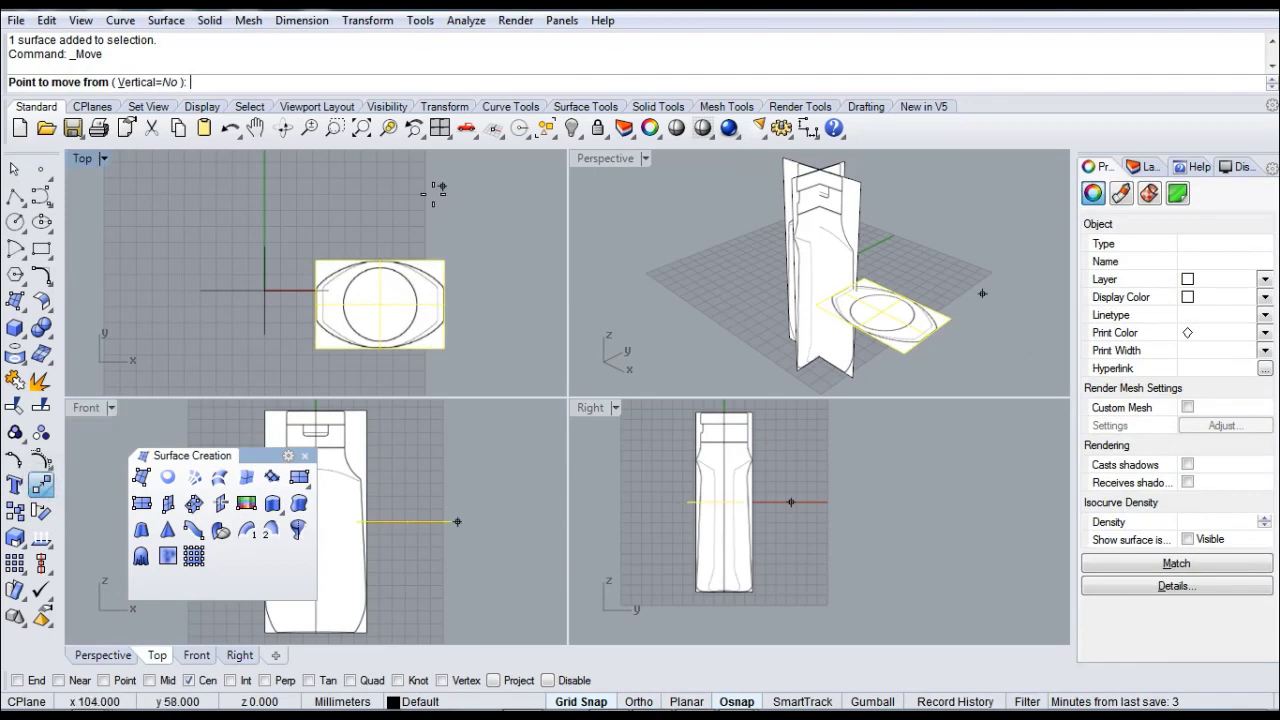
{"action": "left_click", "coordinate": [380, 303]}
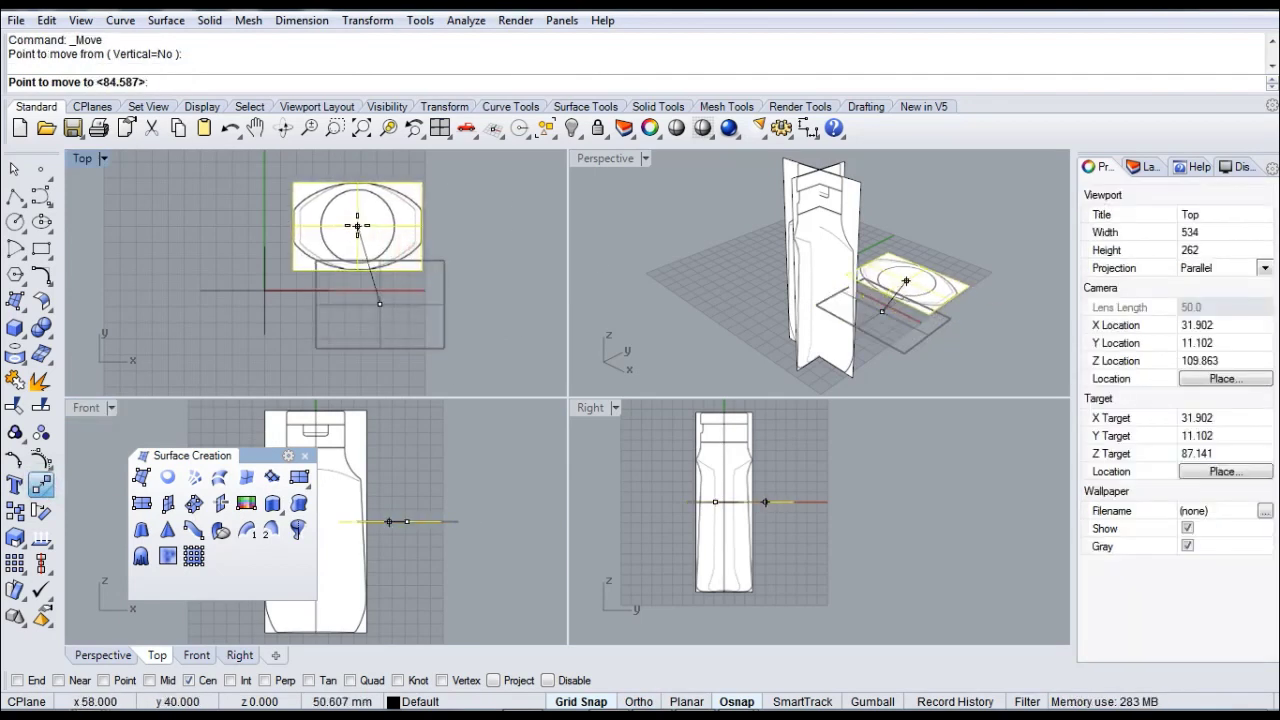
{"action": "type", "text": "0,0"}
{"action": "key", "text": "Return"}
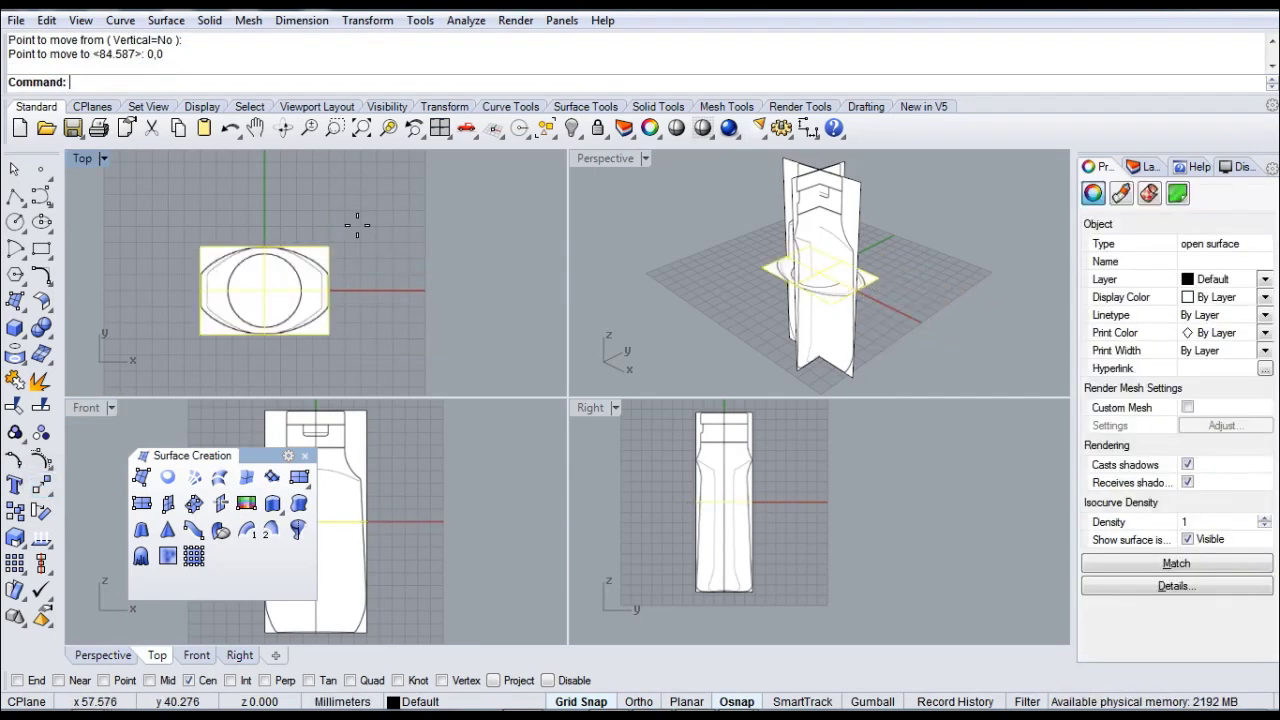
- Zoom all viewports to the extents of the three images and close the Surface Creation tool palette
{"action": "left_click", "coordinate": [440, 128]}
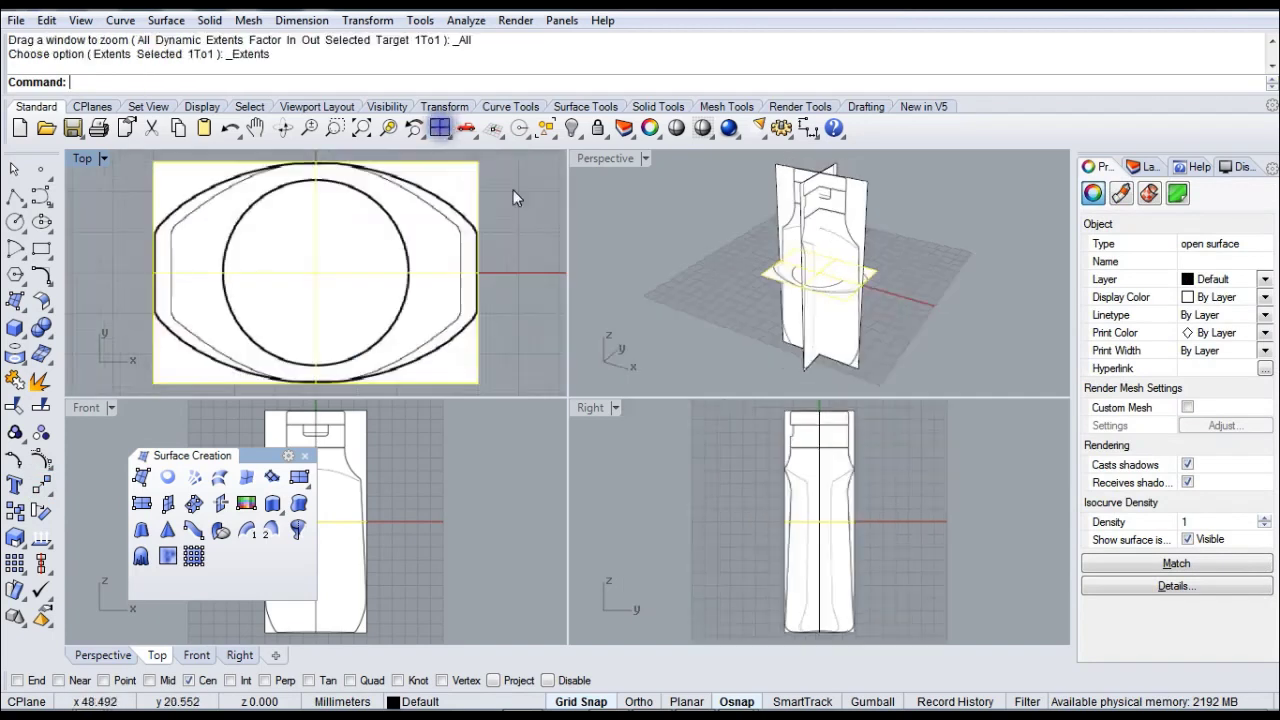
{"action": "left_click", "coordinate": [708, 277]}
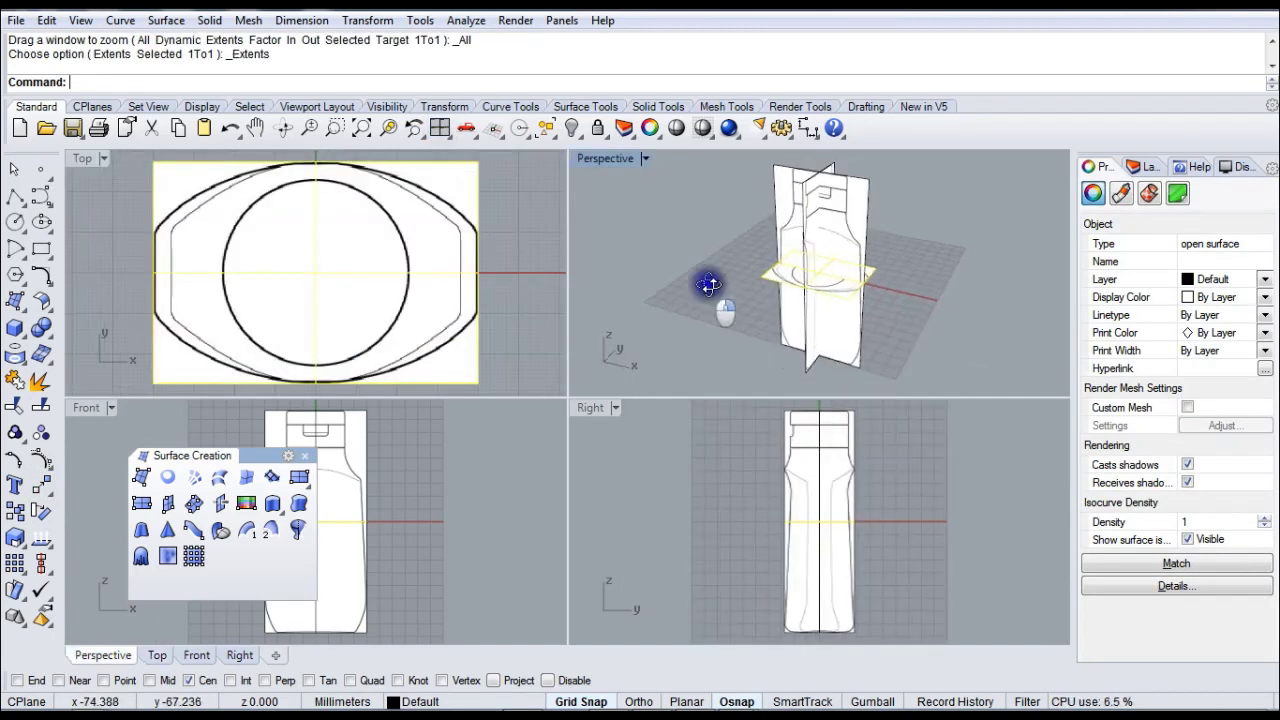
{"action": "left_click", "coordinate": [305, 456]}
- Deselect the top image and rename Layer 01 as images
{"action": "left_click", "coordinate": [691, 263]}
{"action": "left_click", "coordinate": [1147, 168]}
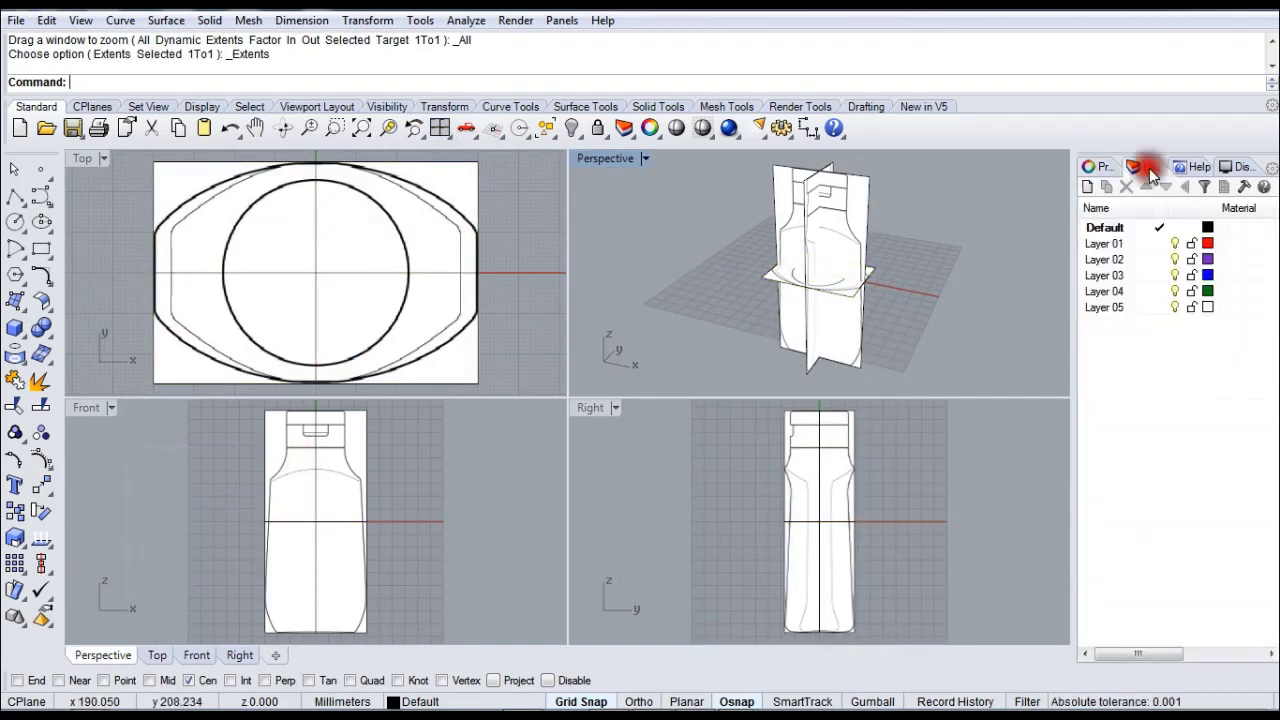
{"action": "double_click", "coordinate": [1112, 246]}
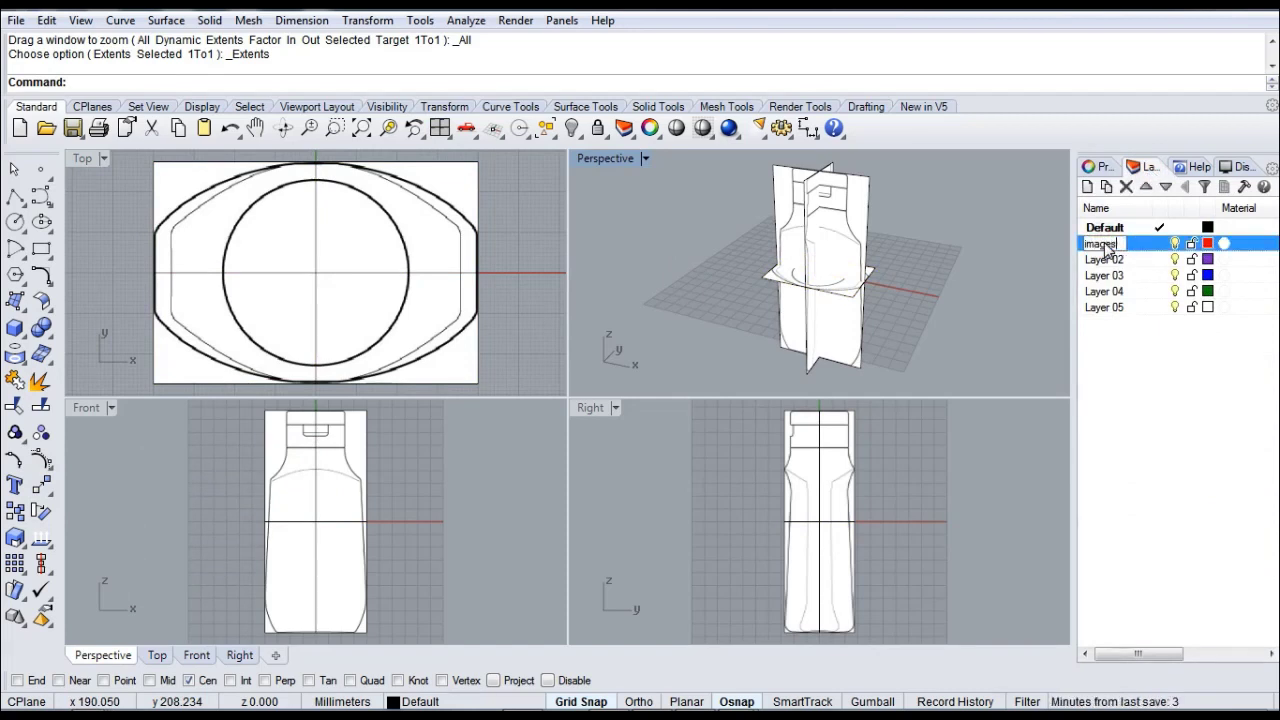
- Change the front, right and top picture frames to the images layer
{"action": "left_click", "coordinate": [857, 194]}
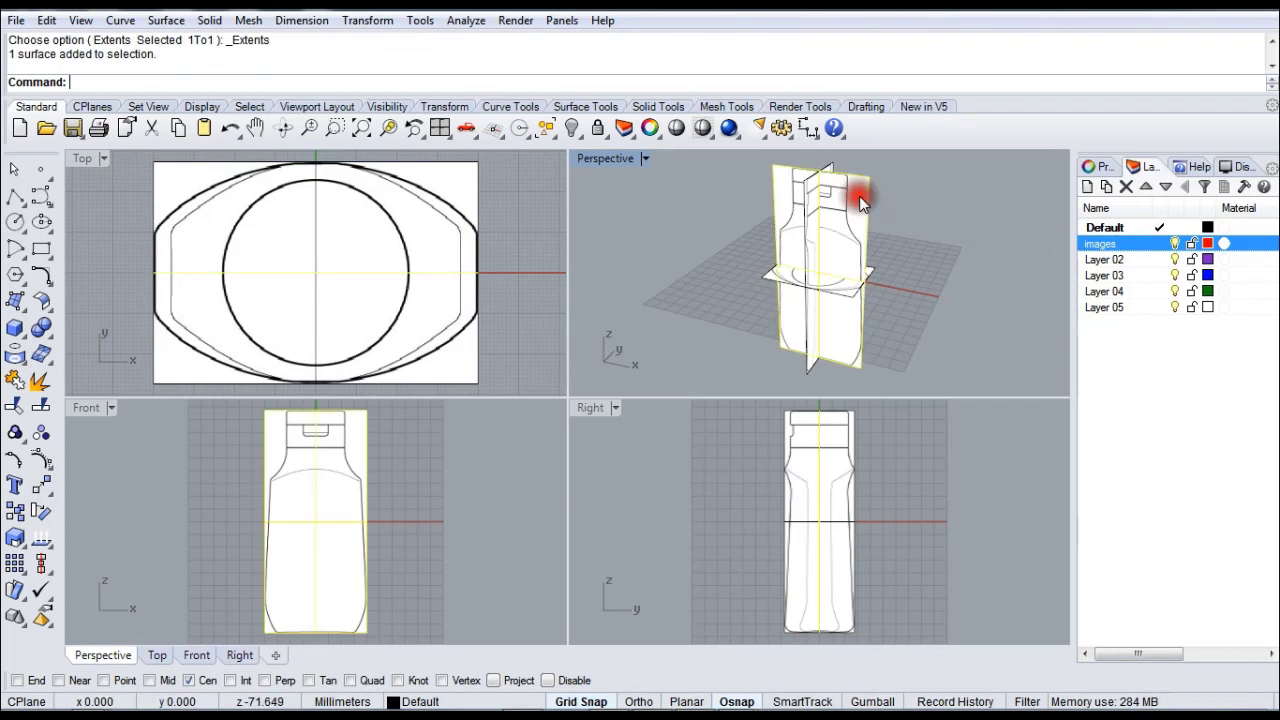
{"action": "left_click", "coordinate": [808, 200]}
{"action": "left_click", "coordinate": [771, 271]}
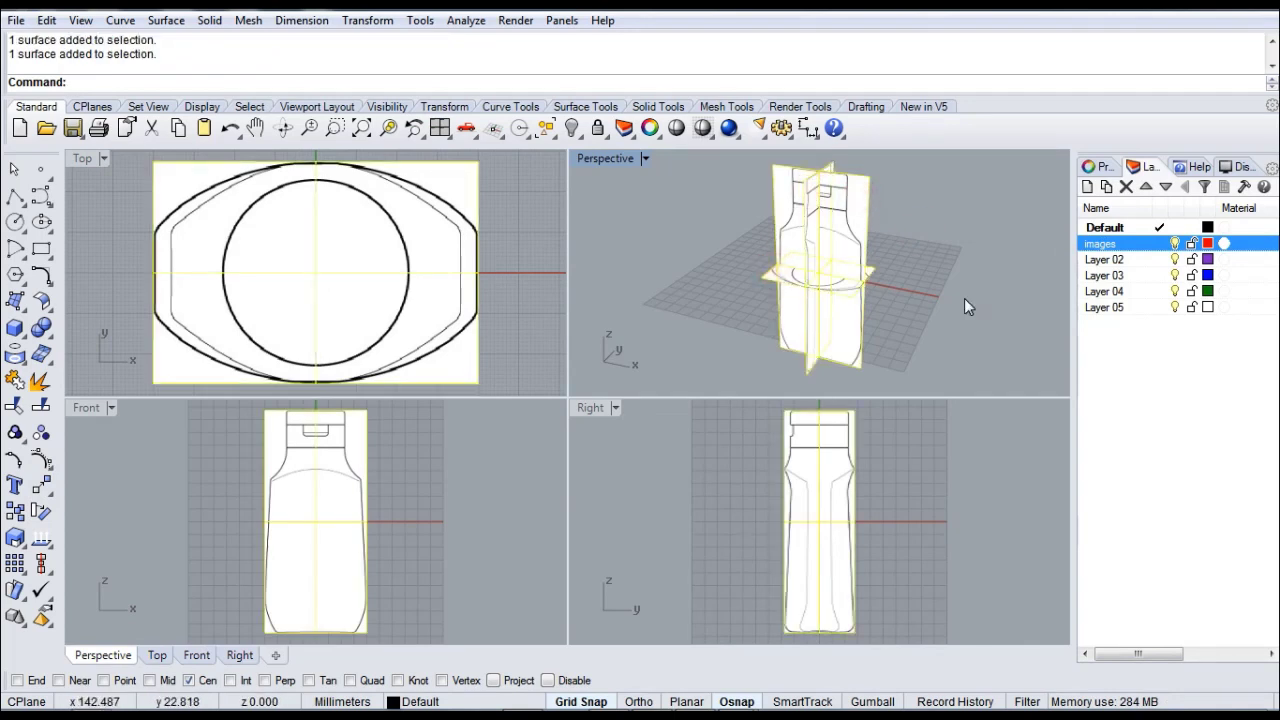
{"action": "right_click", "coordinate": [1101, 249]}
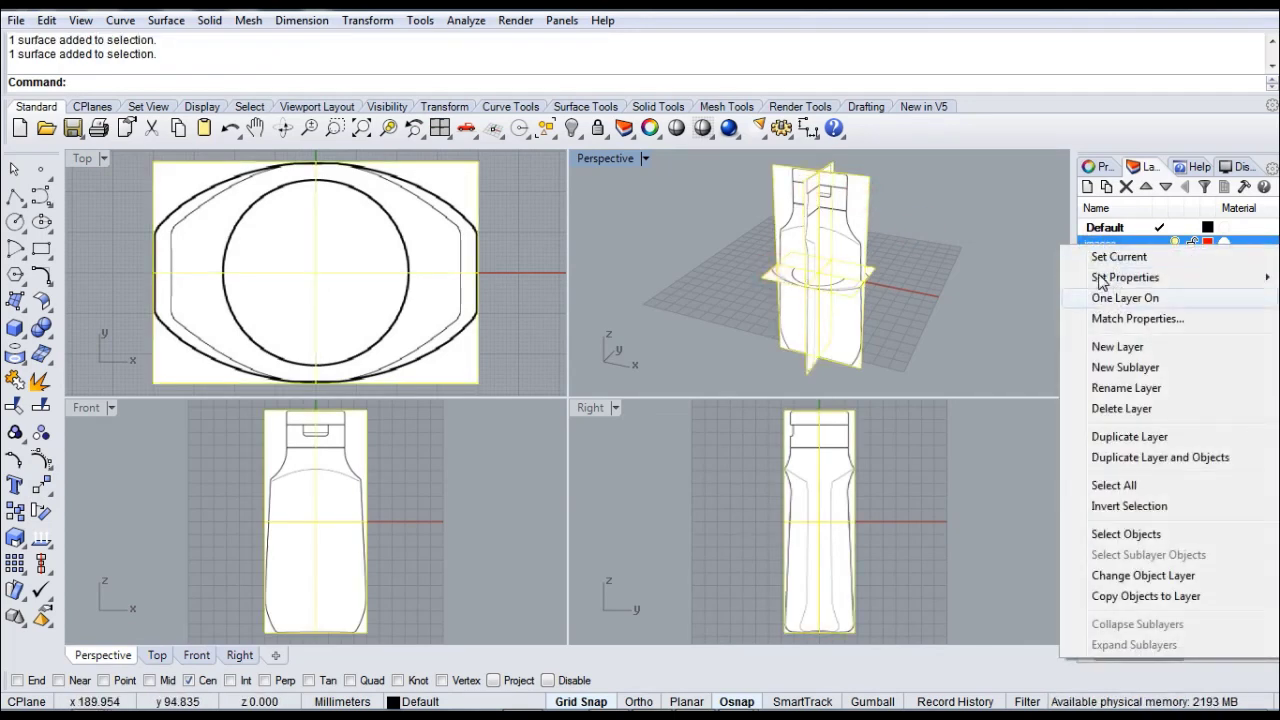
{"action": "left_click", "coordinate": [1120, 577]}
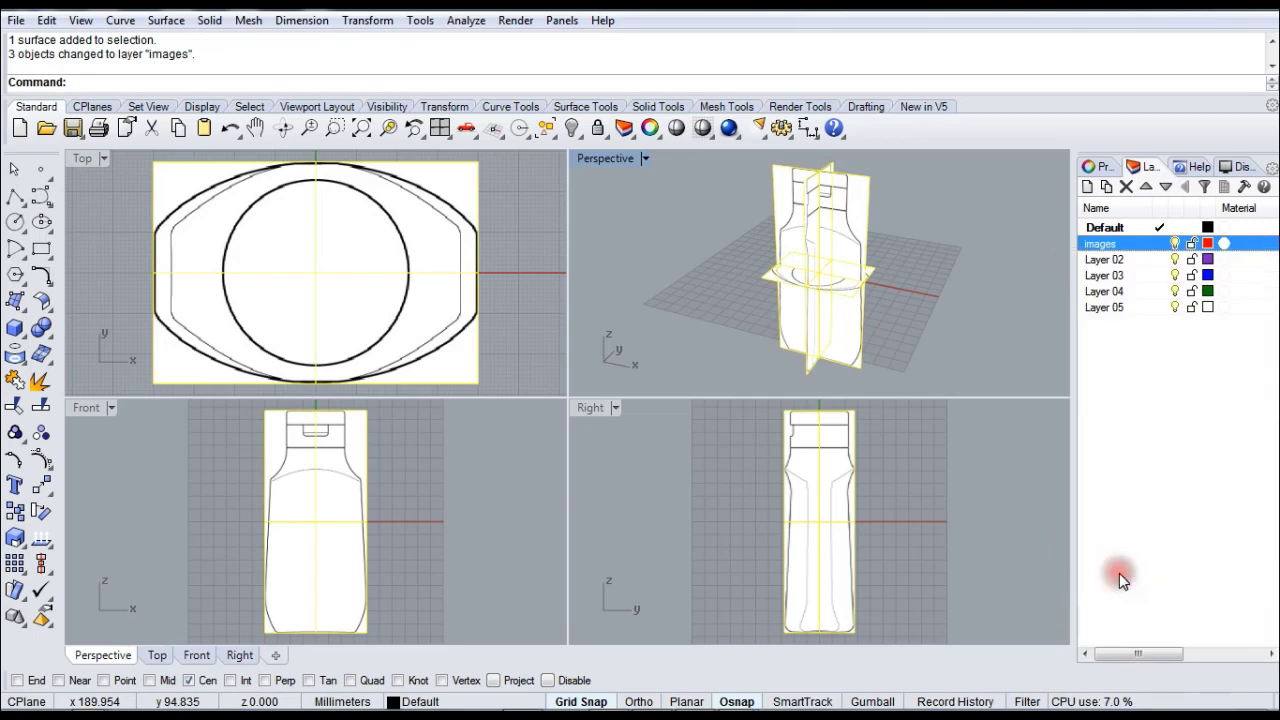
{"action": "left_click", "coordinate": [944, 224]}
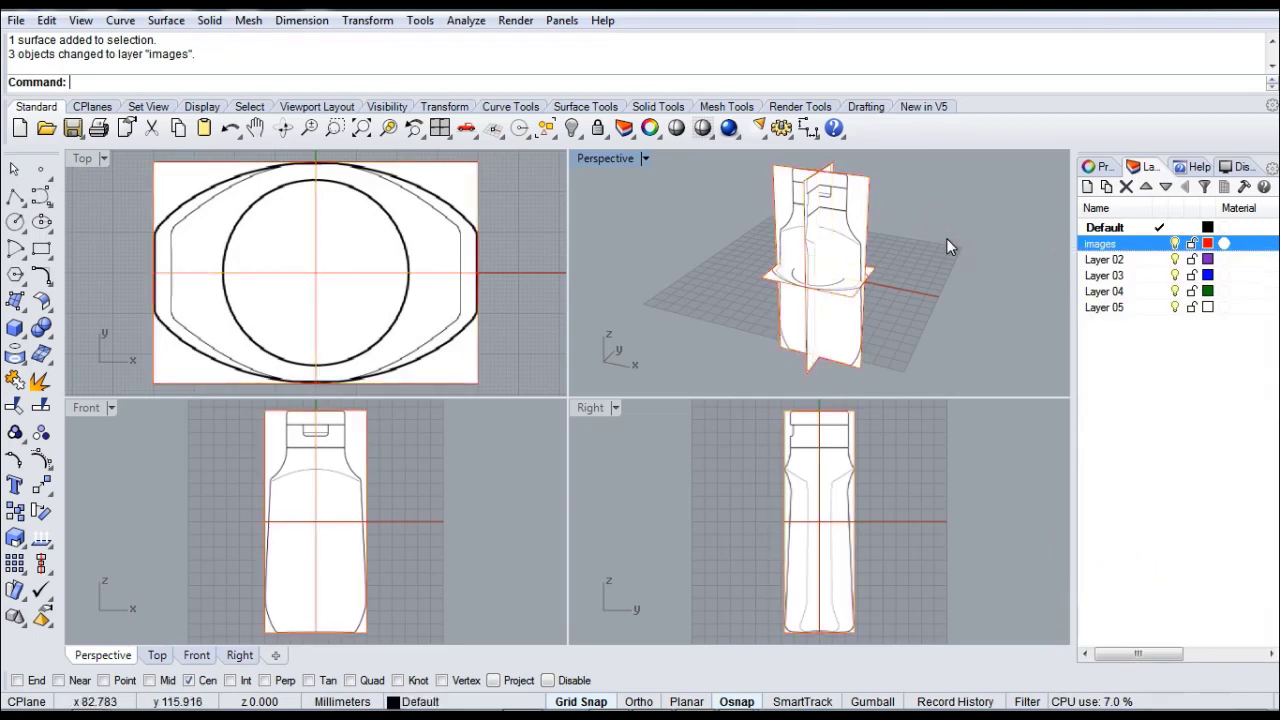
- Hide the right and top images, leaving only the front image of the bottle displayed
{"action": "right_click_drag", "start_coordinate": [946, 238], "coordinate": [665, 211]}
{"action": "left_click", "coordinate": [834, 158]}
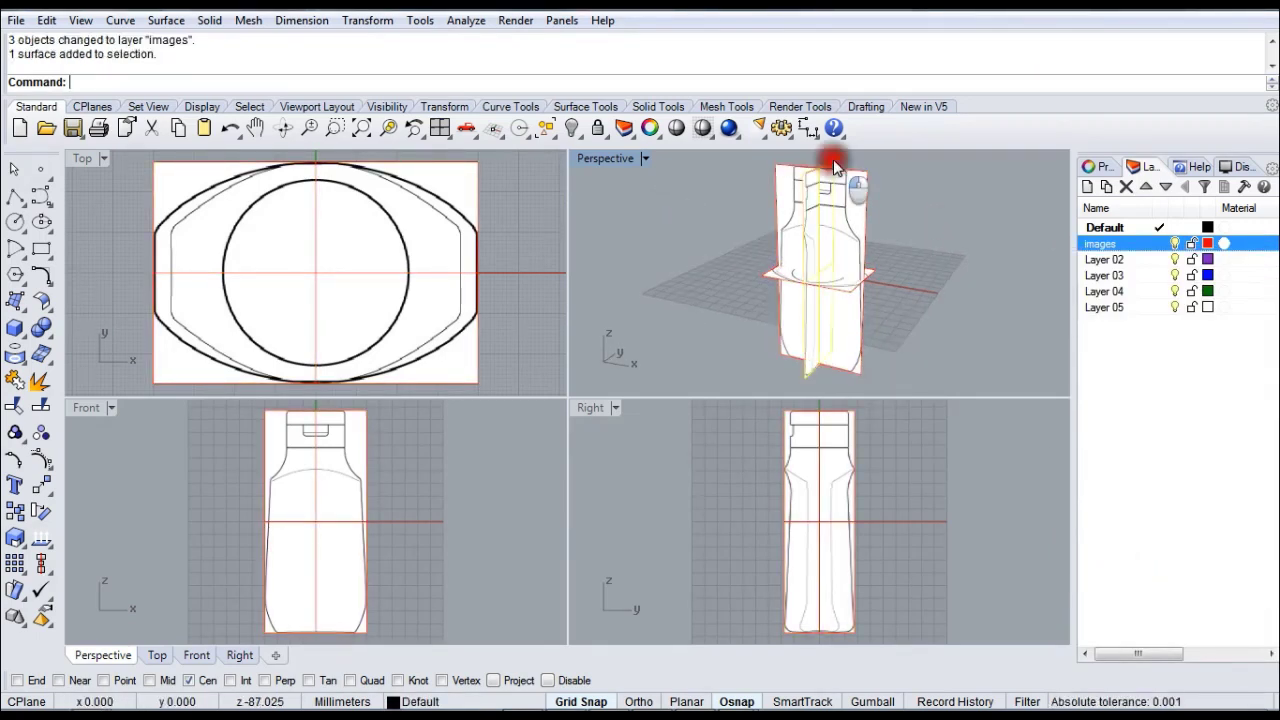
{"action": "left_click", "coordinate": [573, 128]}
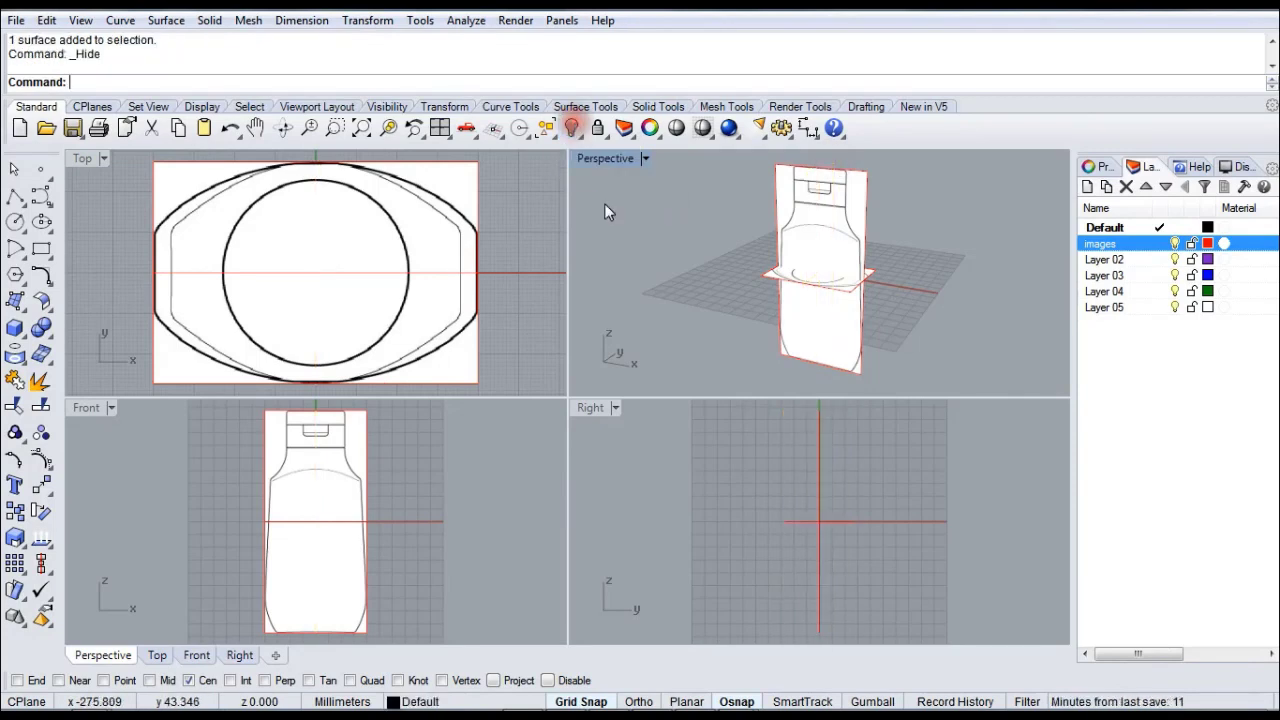
{"action": "left_click", "coordinate": [765, 271]}
{"action": "left_click", "coordinate": [576, 134]}
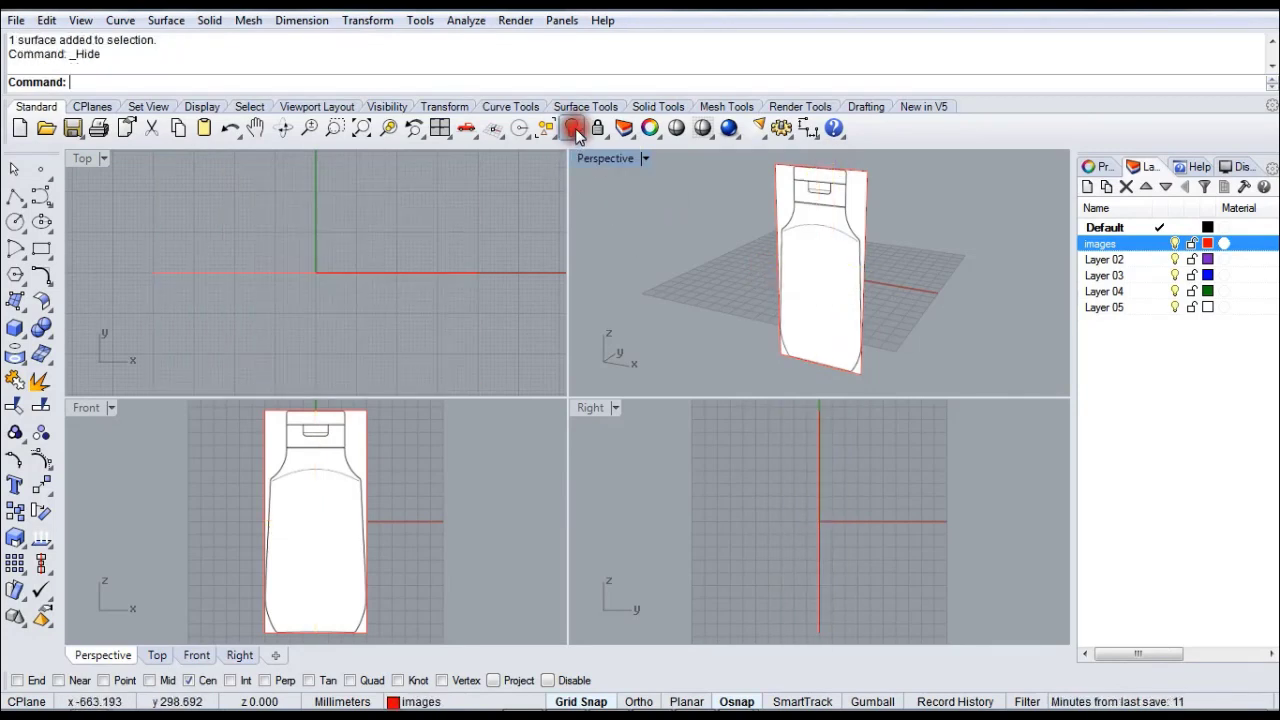
- Lock the front image against selection and maximize the Front view
{"action": "left_click", "coordinate": [826, 218]}
{"action": "left_click", "coordinate": [598, 130]}
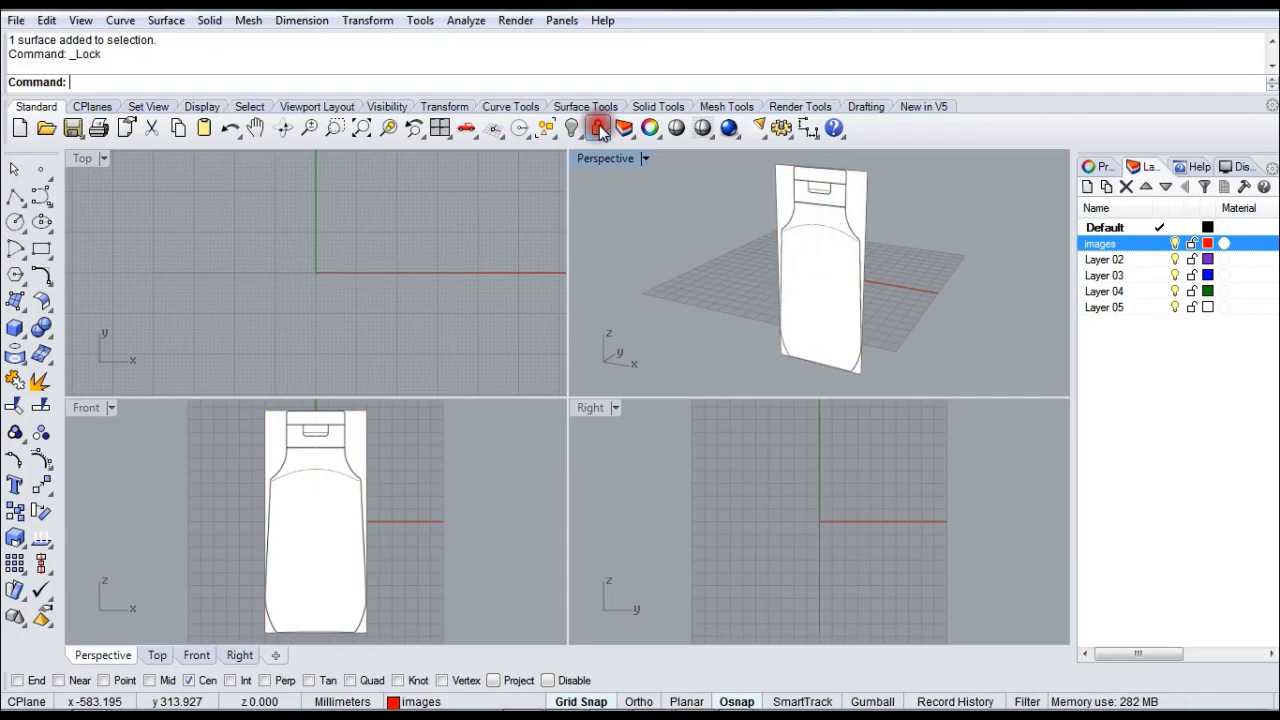
{"action": "double_click", "coordinate": [86, 407]}
- Draw a horizontal 3 mm polyline inward from the left corner where the bottle's neck meets the cap
{"action": "right_click_drag", "start_coordinate": [609, 323], "coordinate": [580, 390]}
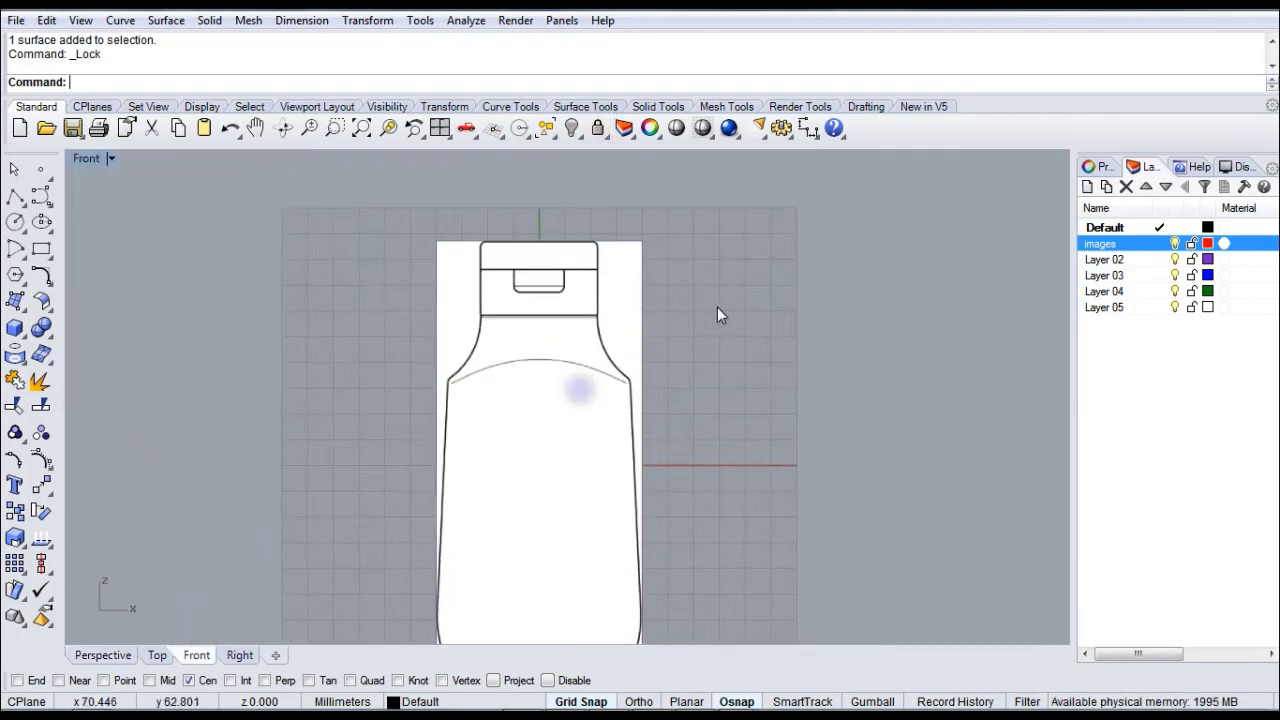
{"action": "right_click_drag", "start_coordinate": [657, 349], "coordinate": [687, 372]}
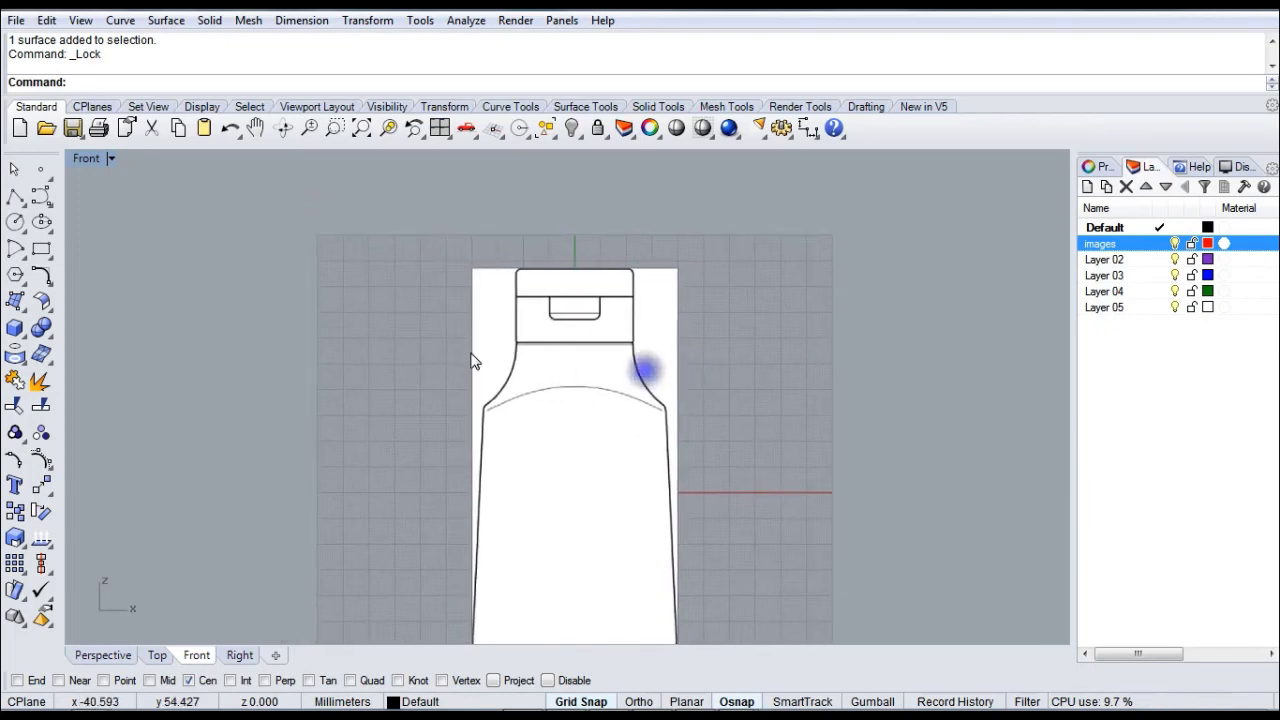
{"action": "scroll", "coordinate": [471, 360], "scroll_direction": "up", "scroll_amount": 3}
{"action": "scroll", "coordinate": [500, 363], "scroll_direction": "up", "scroll_amount": 1}
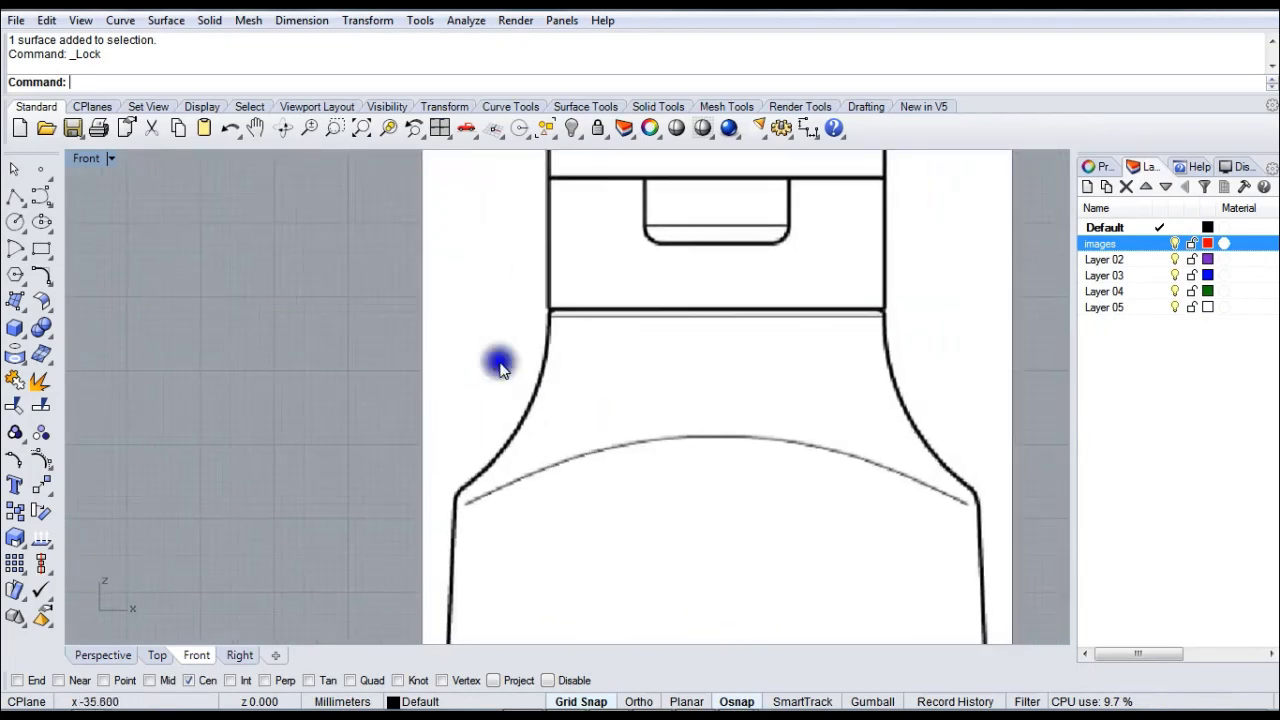
{"action": "left_click", "coordinate": [15, 197]}
{"action": "scroll", "coordinate": [586, 365], "scroll_direction": "up", "scroll_amount": 5}
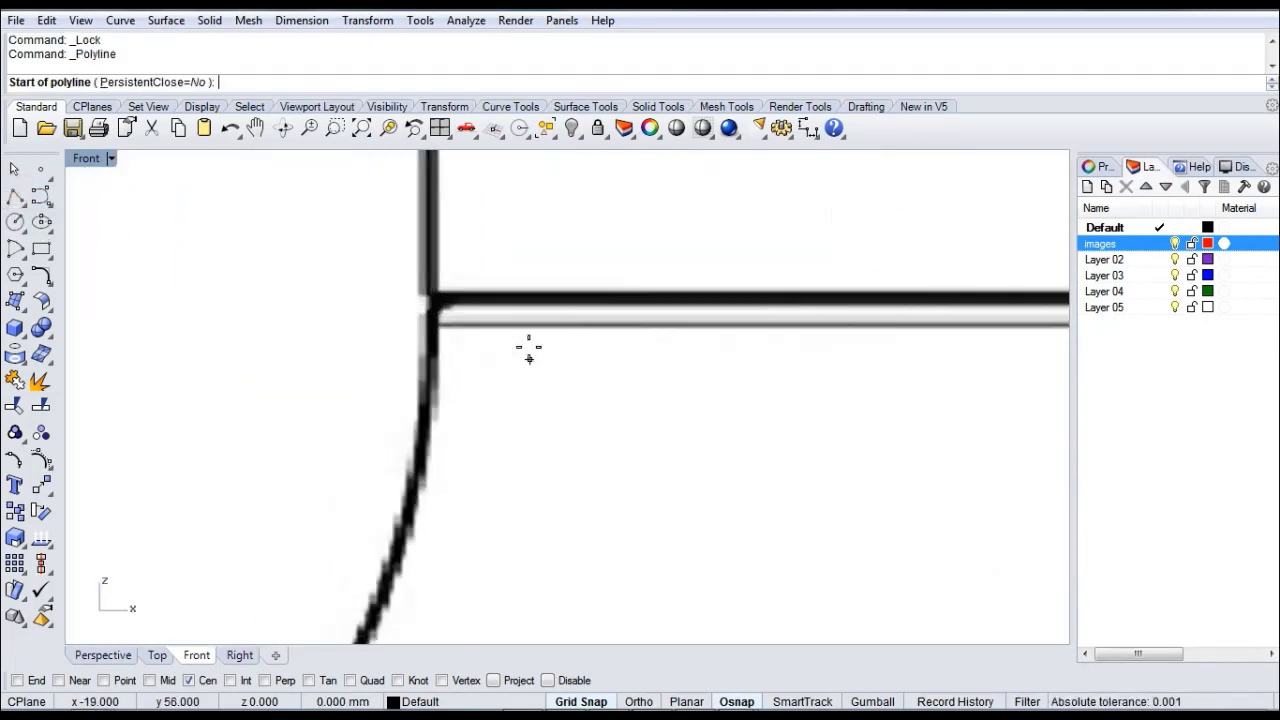
{"action": "left_click", "coordinate": [426, 305]}
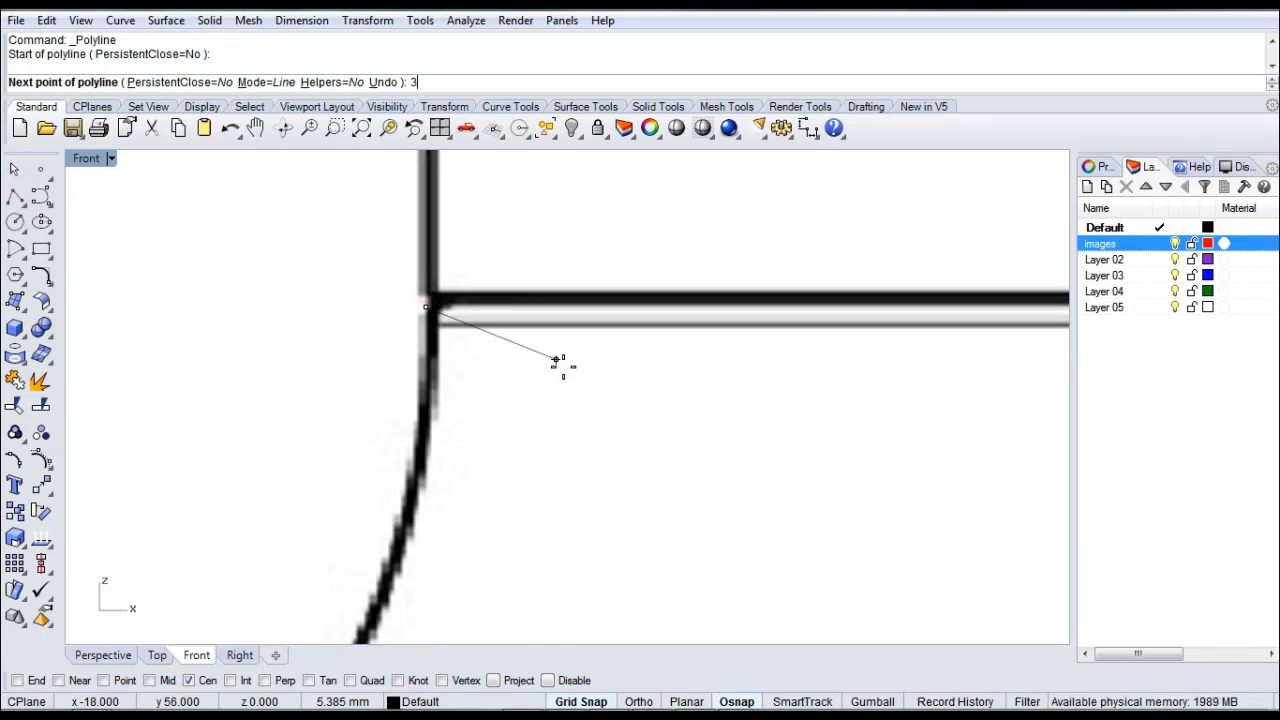
{"action": "key", "text": "Return"}
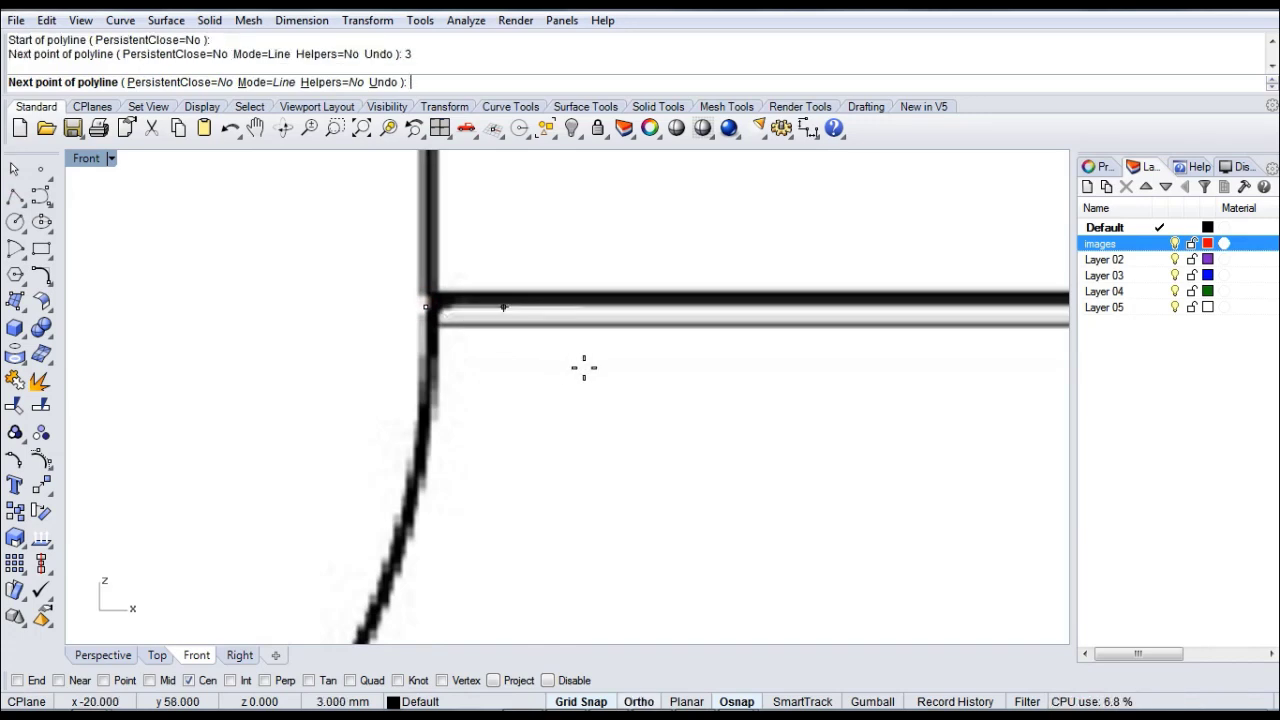
{"action": "left_click", "coordinate": [584, 368]}
{"action": "right_click", "coordinate": [584, 368]}
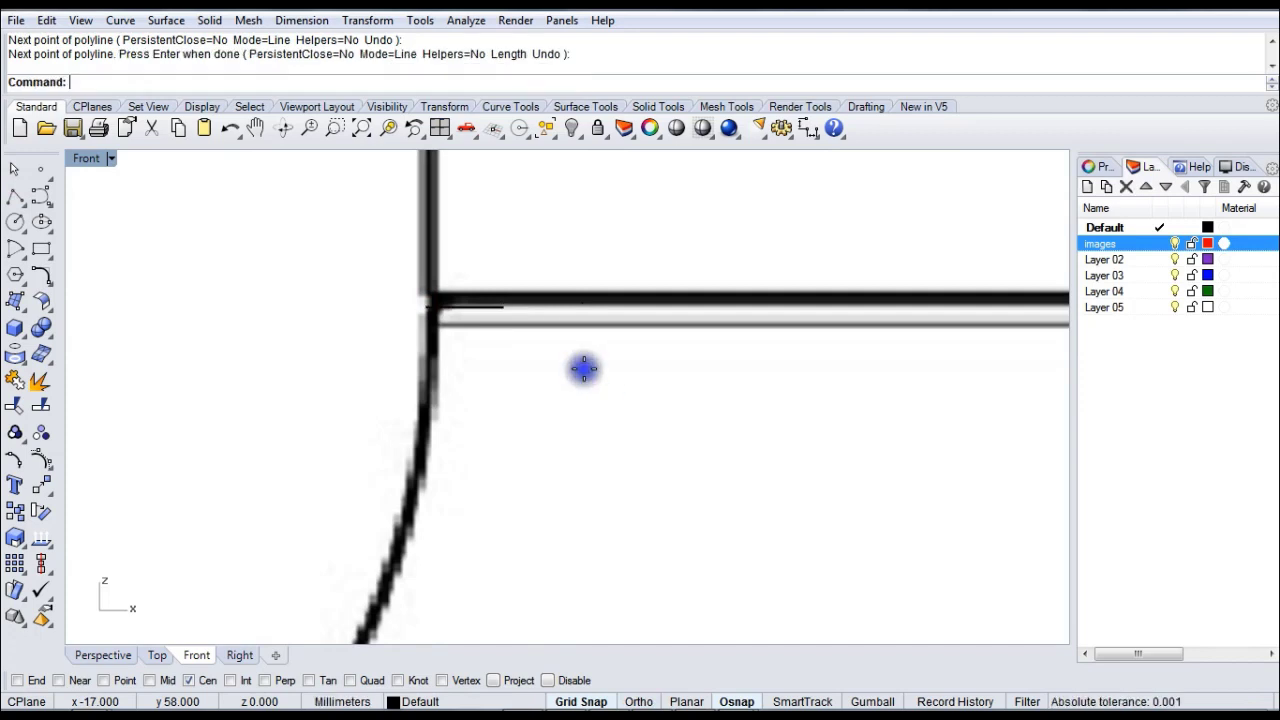
- Set the Default layer's color to Orange so the drawn line stands out from the image
{"action": "left_click", "coordinate": [472, 307]}
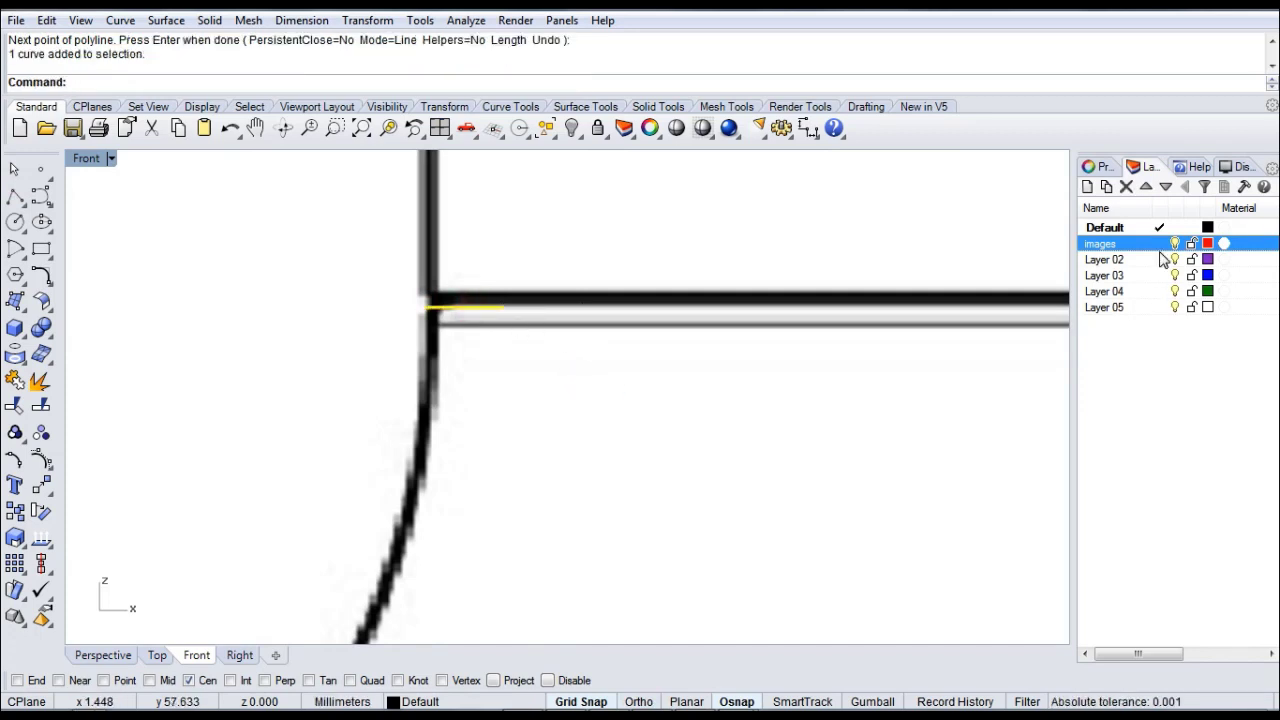
{"action": "left_click", "coordinate": [1207, 228]}
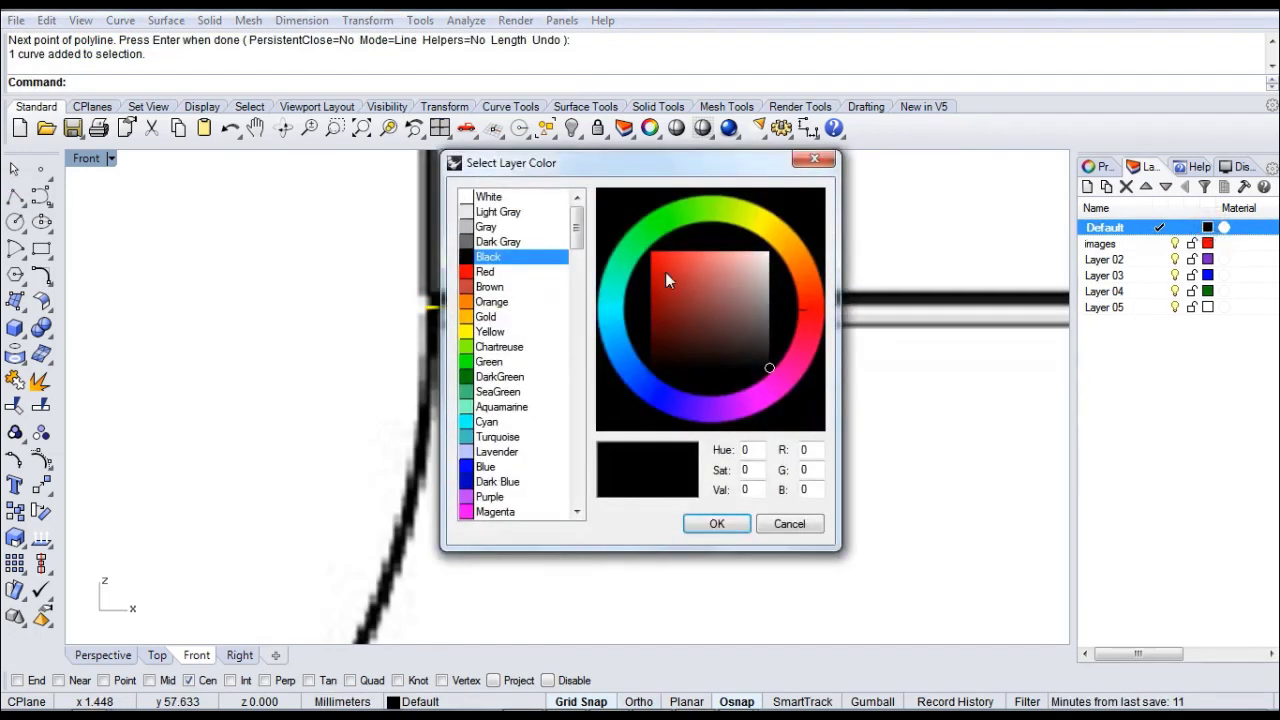
{"action": "left_click", "coordinate": [492, 301]}
{"action": "left_click", "coordinate": [715, 523]}
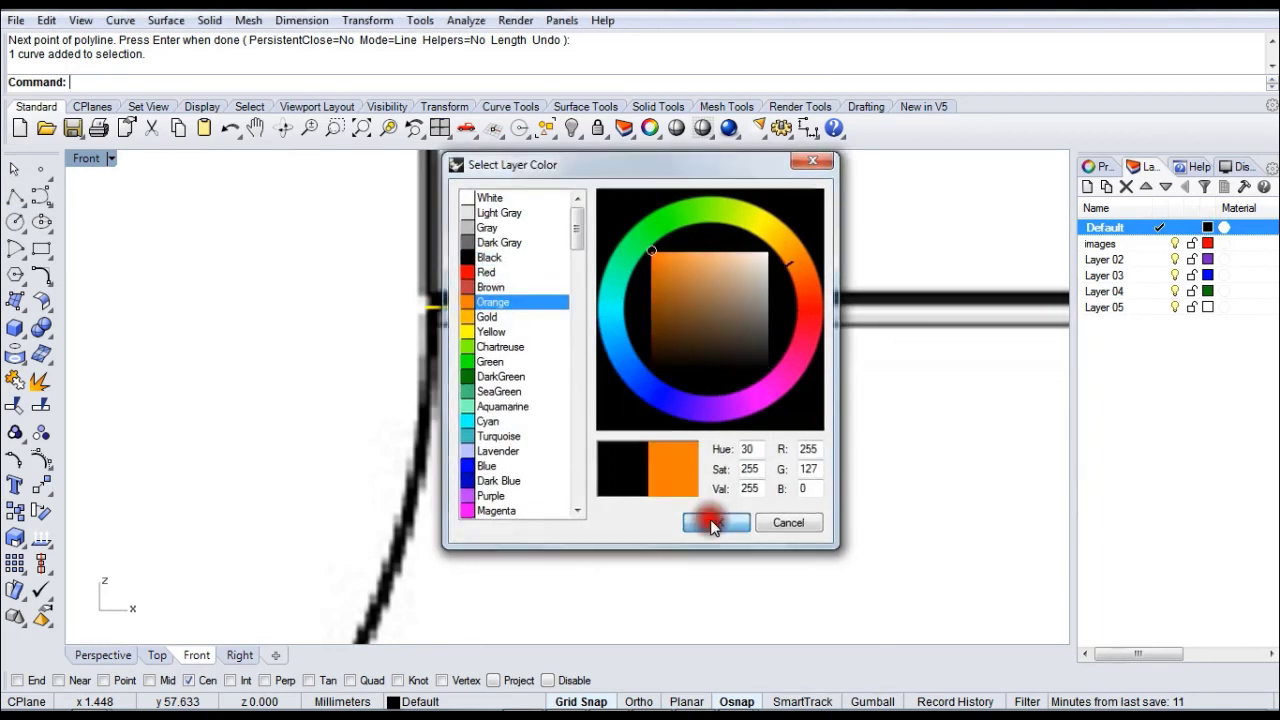
- Draw a vertical 5 mm polyline upward from the inner end of the 3 mm line, snapping only to end points
{"action": "right_click_drag", "start_coordinate": [695, 428], "coordinate": [623, 434]}
{"action": "scroll", "coordinate": [591, 380], "scroll_direction": "down", "scroll_amount": 2}
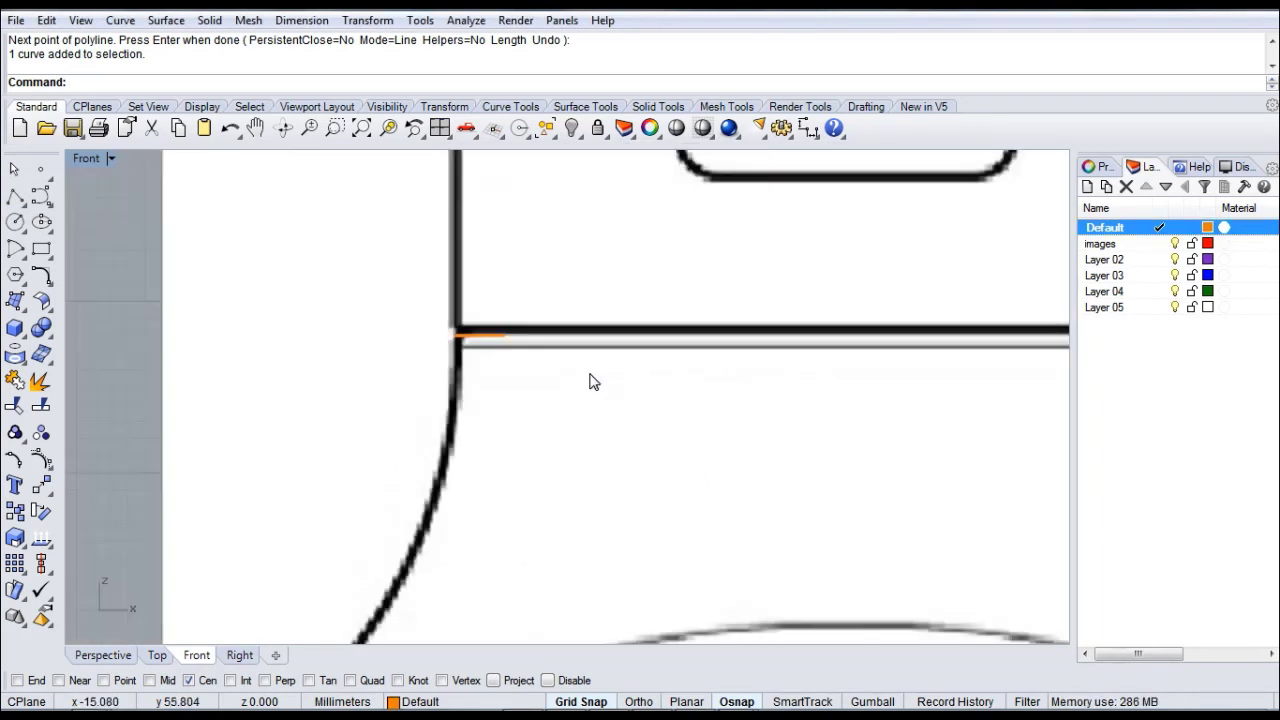
{"action": "scroll", "coordinate": [623, 385], "scroll_direction": "up", "scroll_amount": 1}
{"action": "right_click_drag", "start_coordinate": [623, 385], "coordinate": [609, 397]}
{"action": "left_click", "coordinate": [15, 196]}
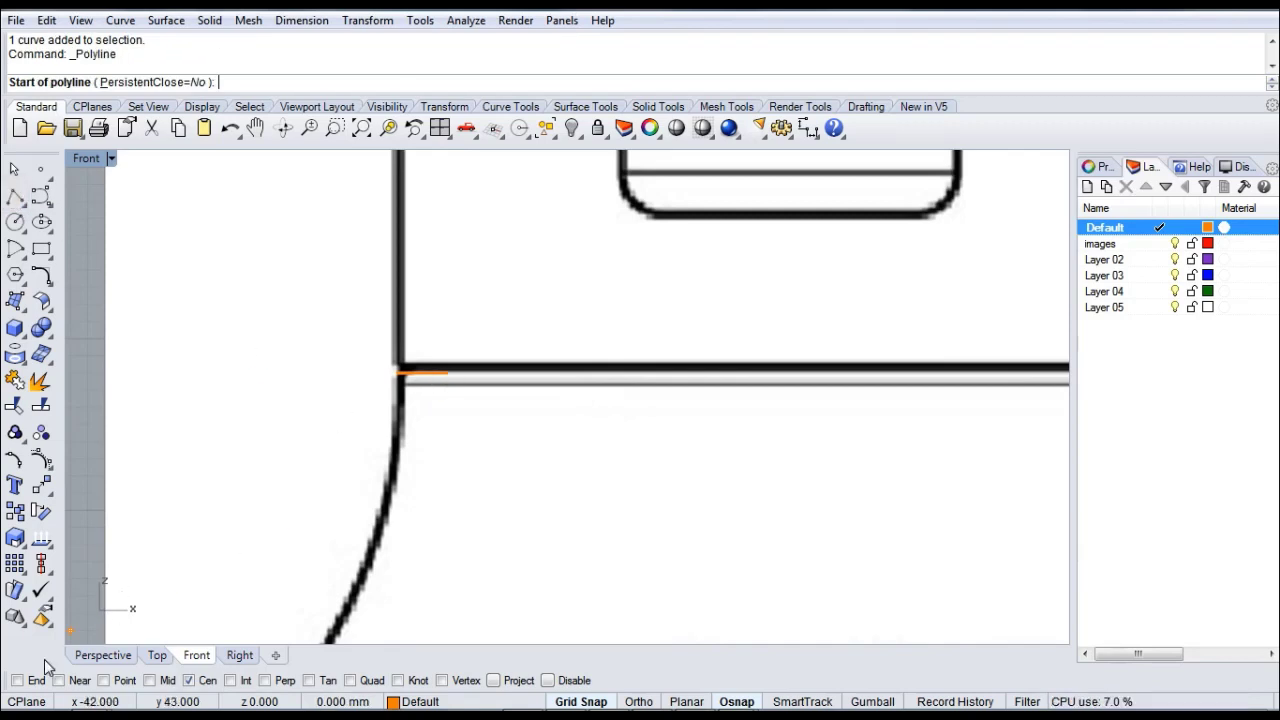
{"action": "right_click", "coordinate": [17, 680]}
{"action": "left_click", "coordinate": [475, 363]}
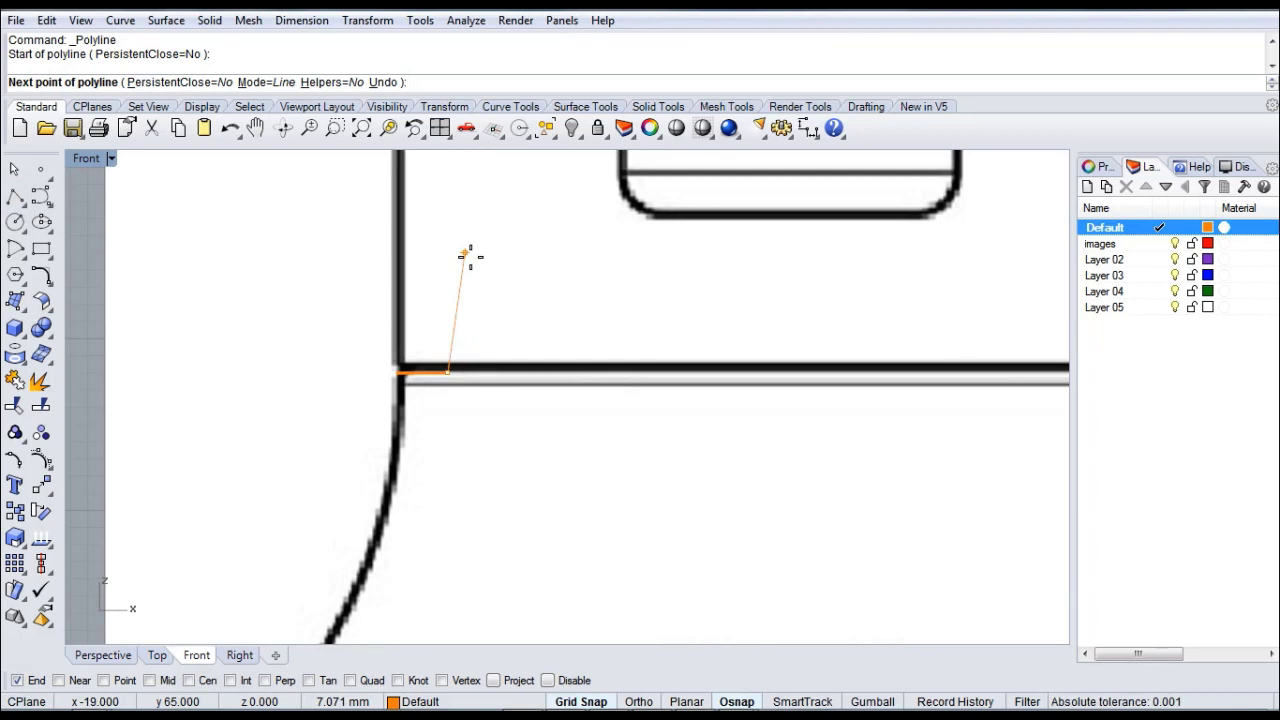
{"action": "type", "text": "5"}
{"action": "key", "text": "Return"}
{"action": "left_click", "coordinate": [470, 257], "text": "shift"}
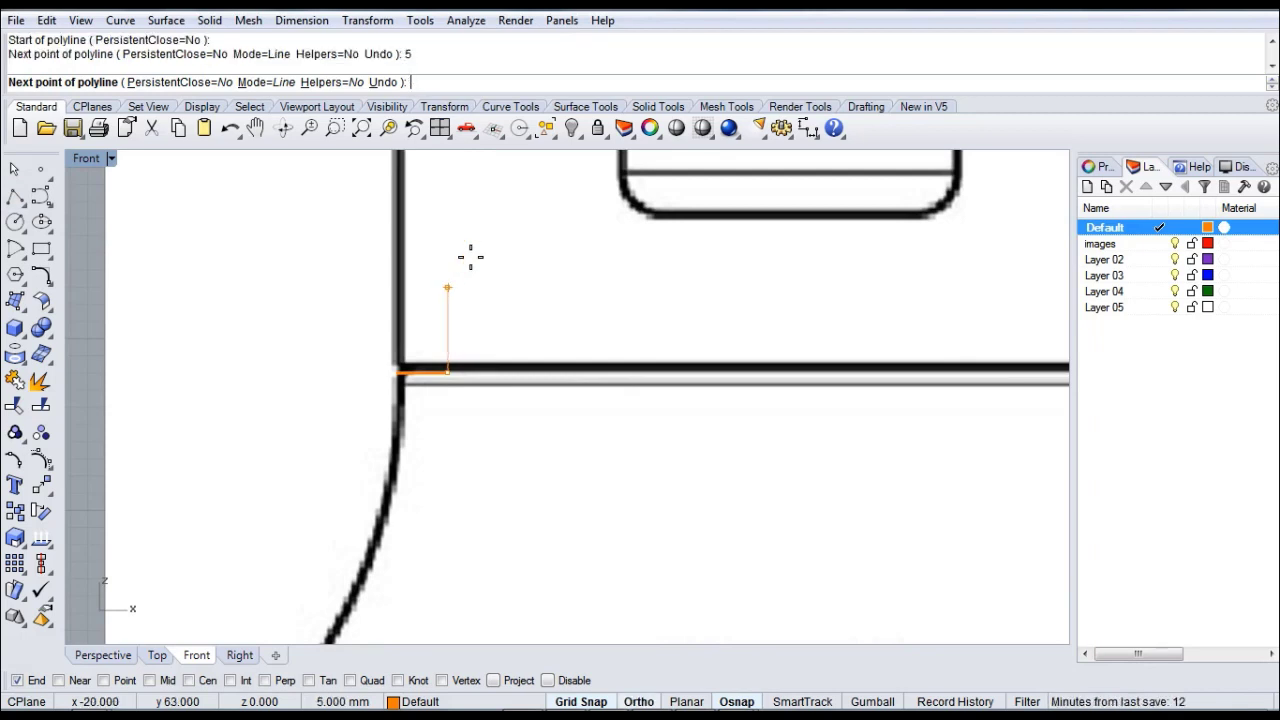
{"action": "left_click", "coordinate": [470, 257]}
{"action": "right_click", "coordinate": [470, 257]}
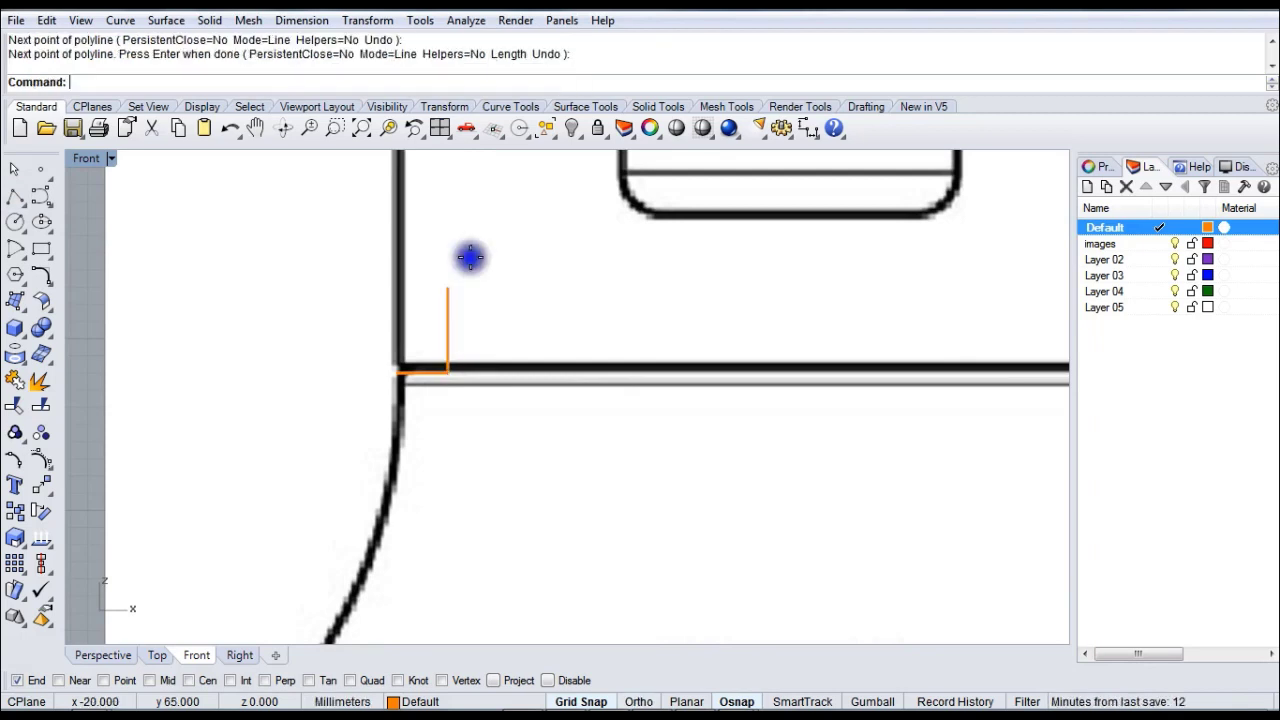
- Move the vertical 5 mm line 2.5 mm horizontally inward, away from the end of the 3 mm line
{"action": "left_click", "coordinate": [448, 306]}
{"action": "scroll", "coordinate": [440, 370], "scroll_direction": "up", "scroll_amount": 3}
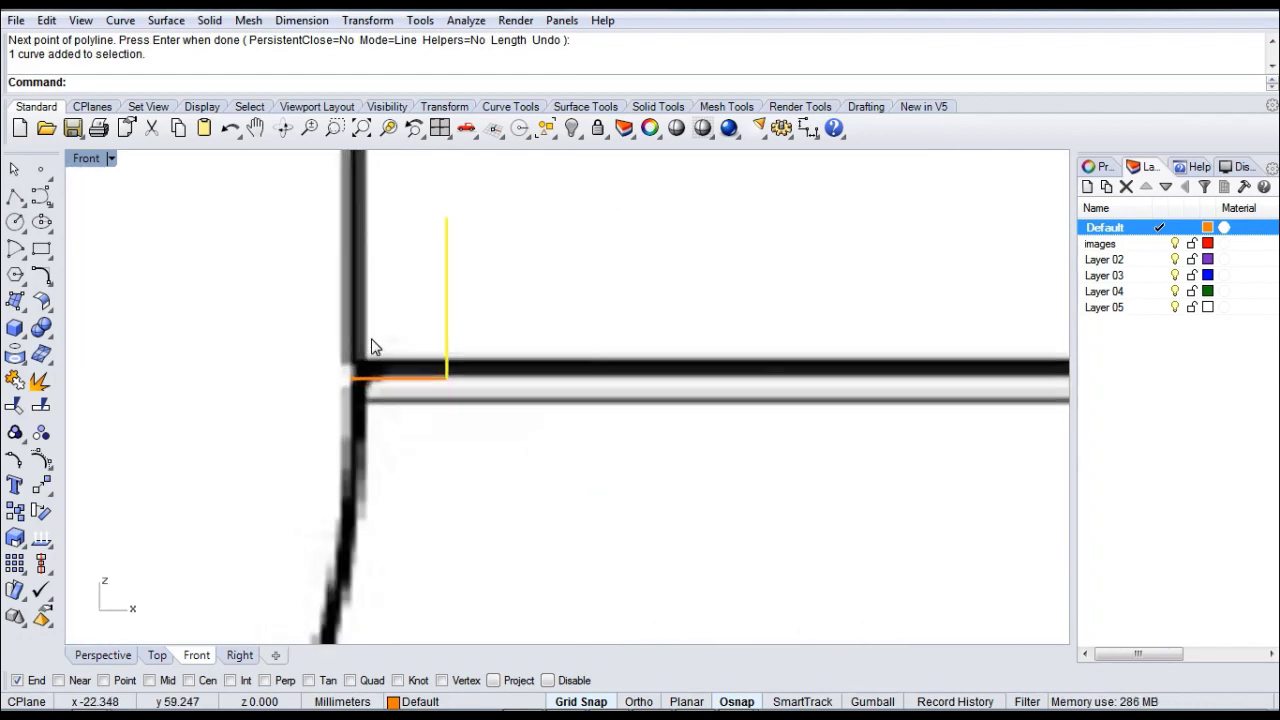
{"action": "left_click", "coordinate": [39, 489]}
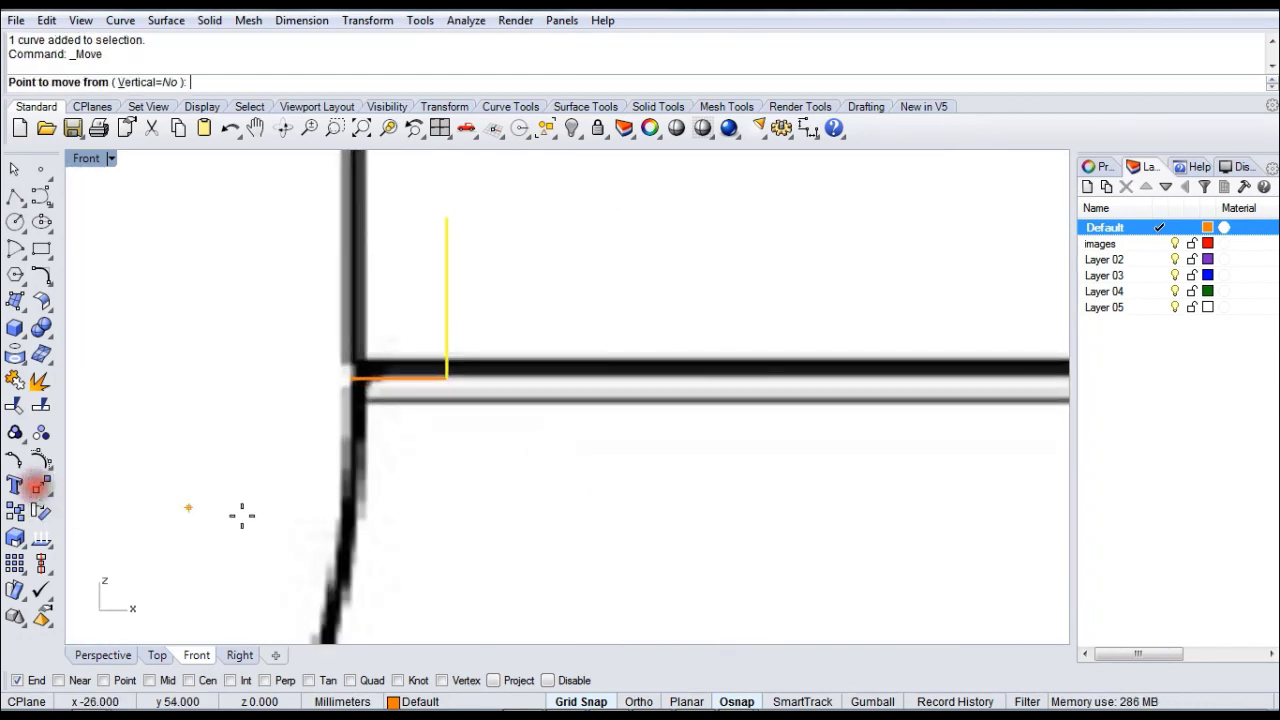
{"action": "left_click", "coordinate": [459, 492]}
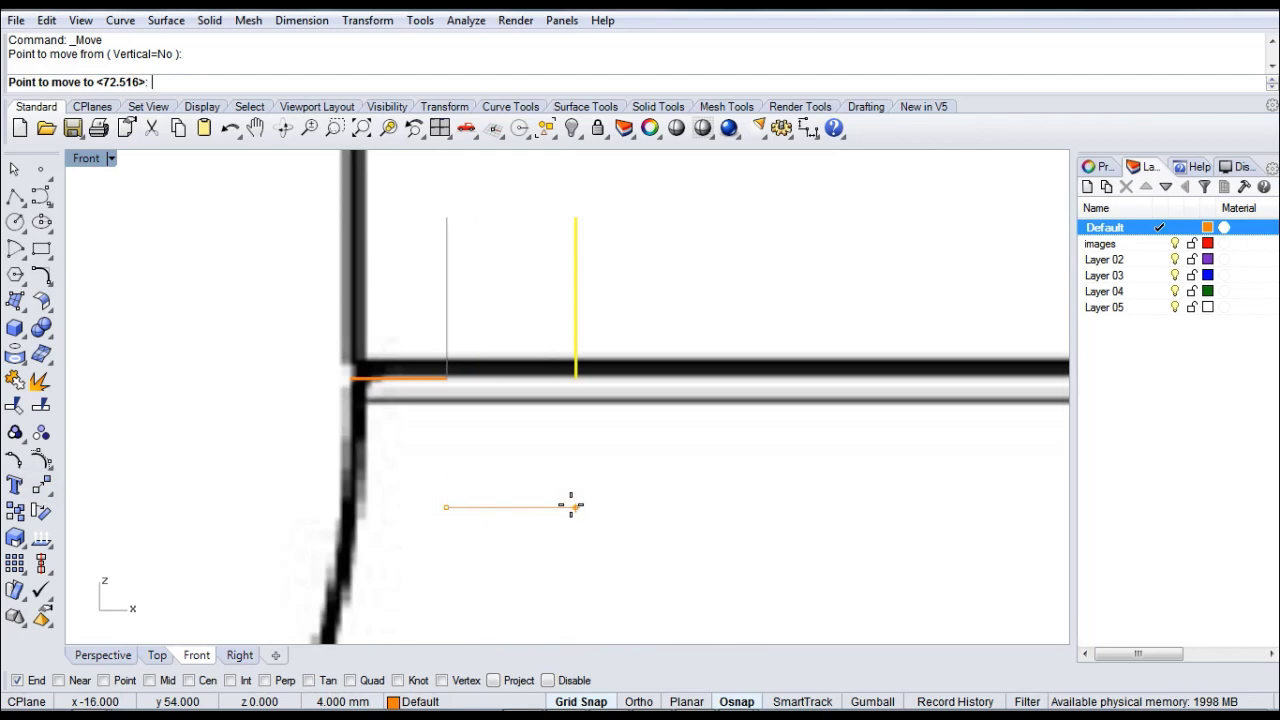
{"action": "type", "text": "2.5"}
{"action": "key", "text": "Return"}
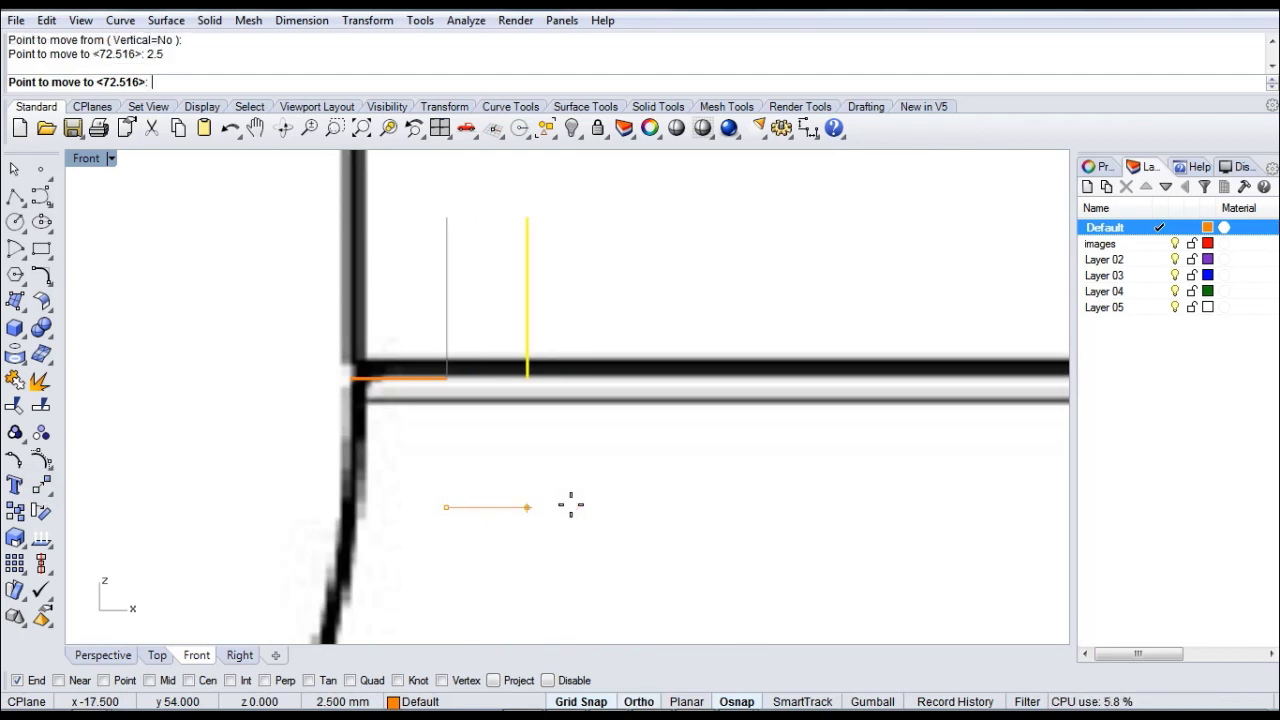
{"action": "left_click", "coordinate": [571, 505]}
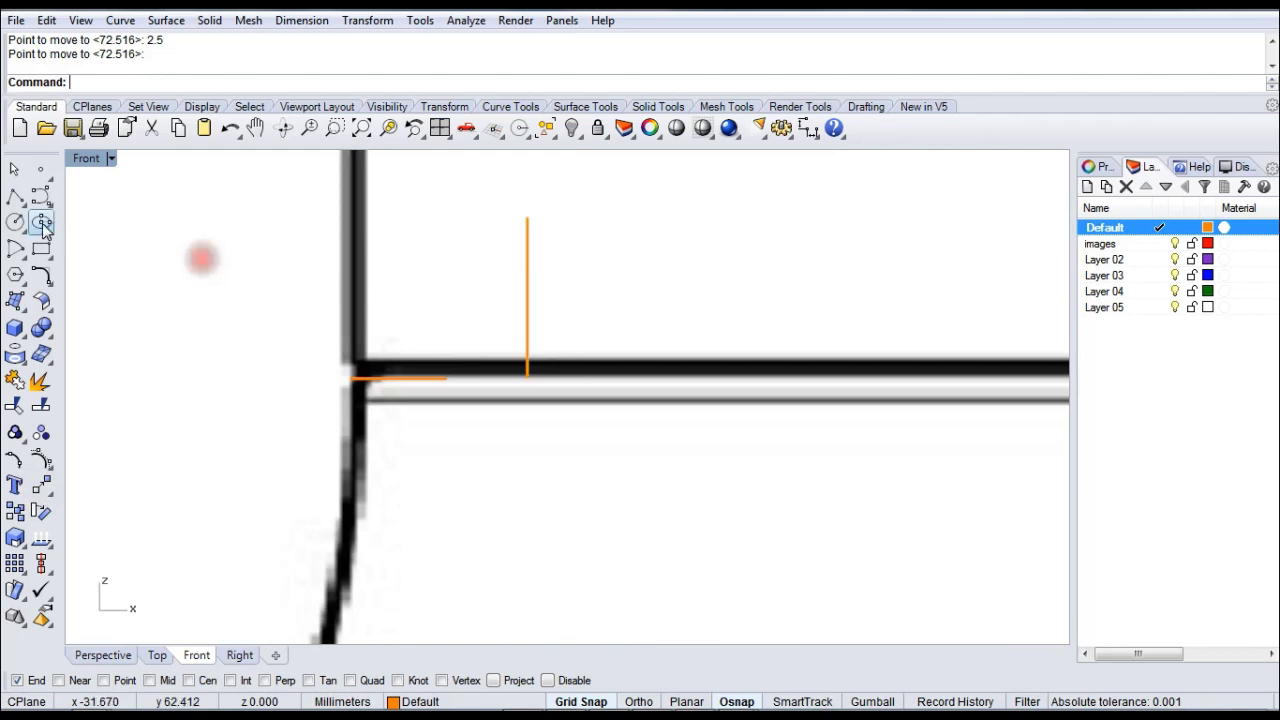
- Draw a slanted polyline from the inner end of the 3 mm line to the upper end of the vertical line
{"action": "left_click", "coordinate": [15, 197]}
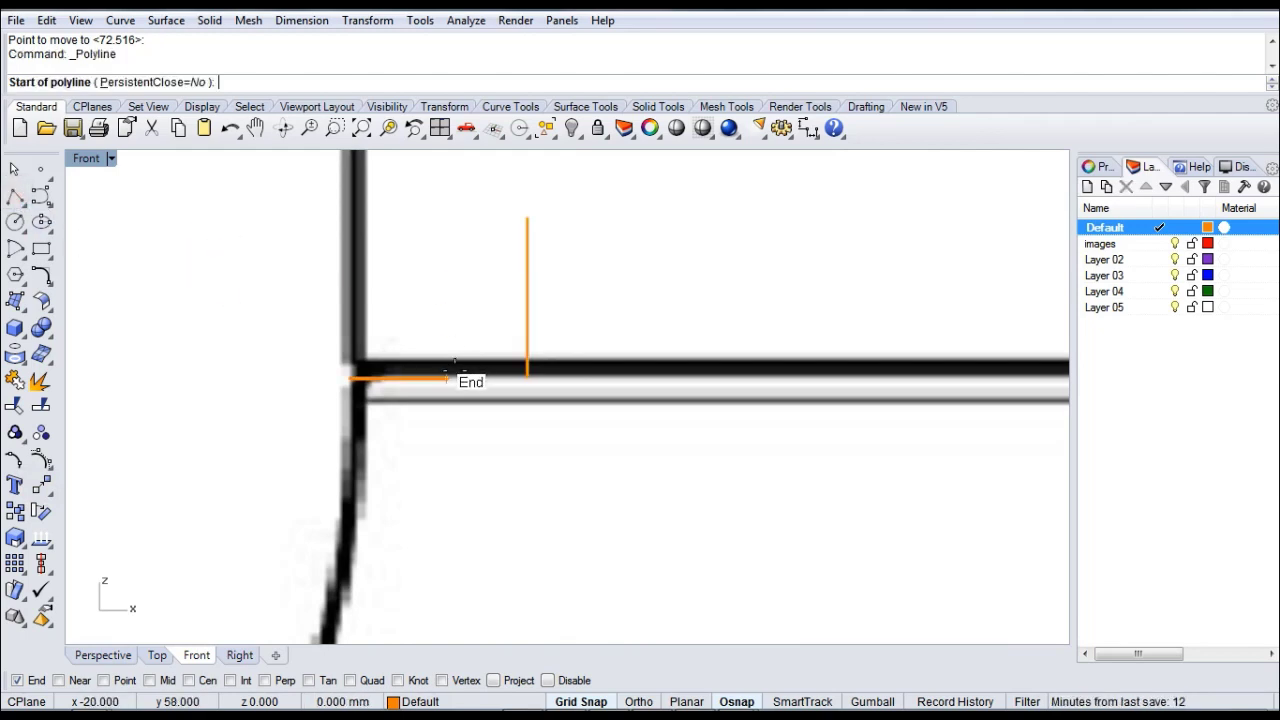
{"action": "left_click", "coordinate": [448, 377]}
{"action": "left_click", "coordinate": [523, 218]}
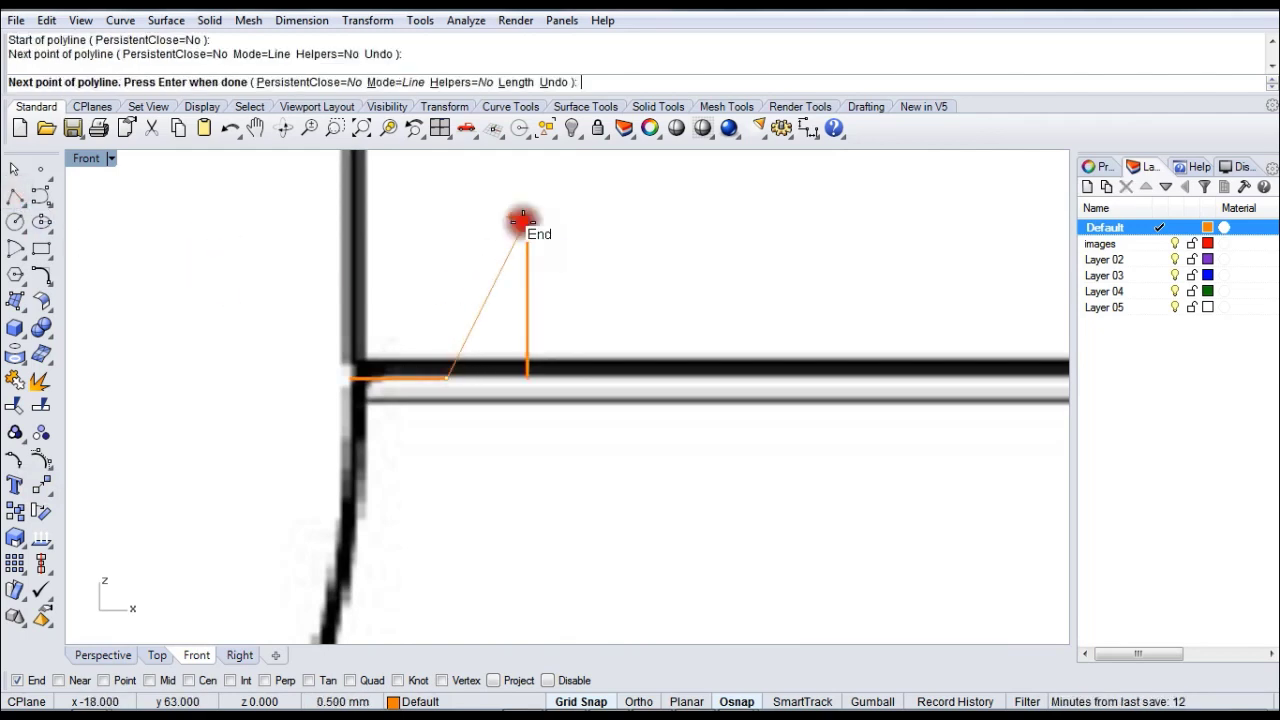
{"action": "right_click", "coordinate": [521, 221]}
- Draw a horizontal 3 mm polyline inward from the upper end of the slanted line
{"action": "right_click_drag", "start_coordinate": [672, 246], "coordinate": [617, 391]}
{"action": "left_click", "coordinate": [14, 198]}
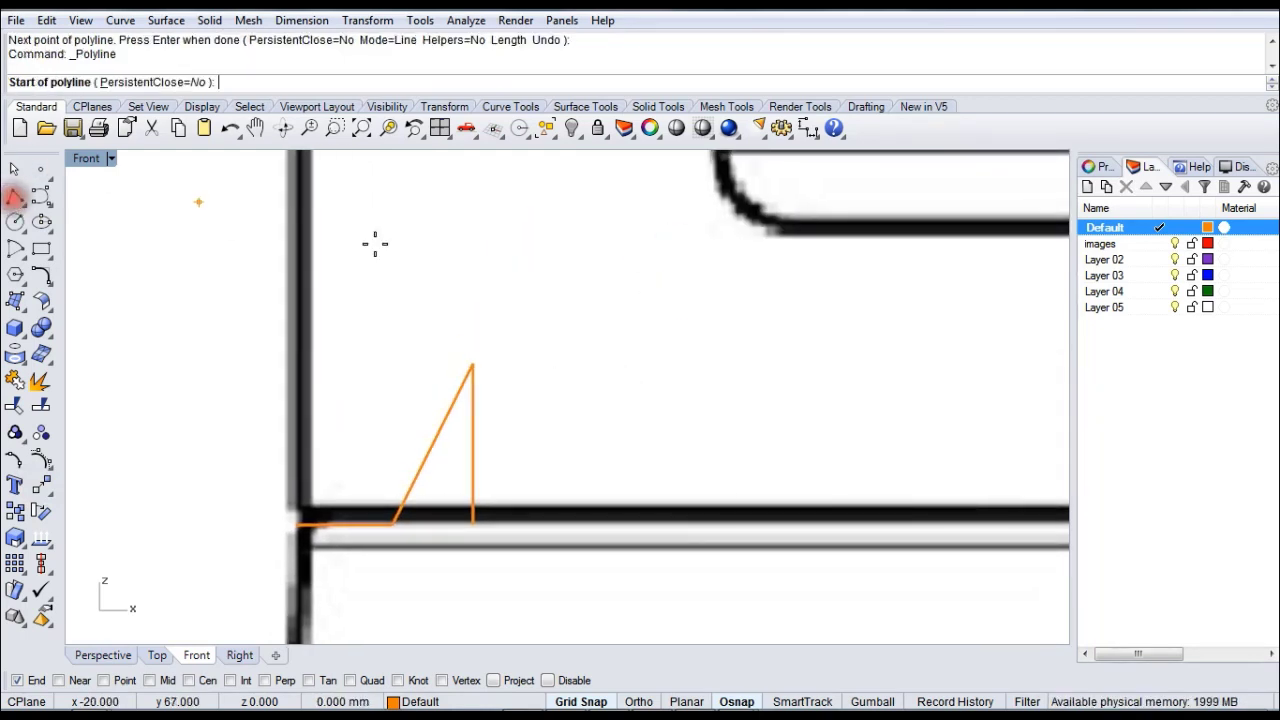
{"action": "left_click", "coordinate": [474, 352]}
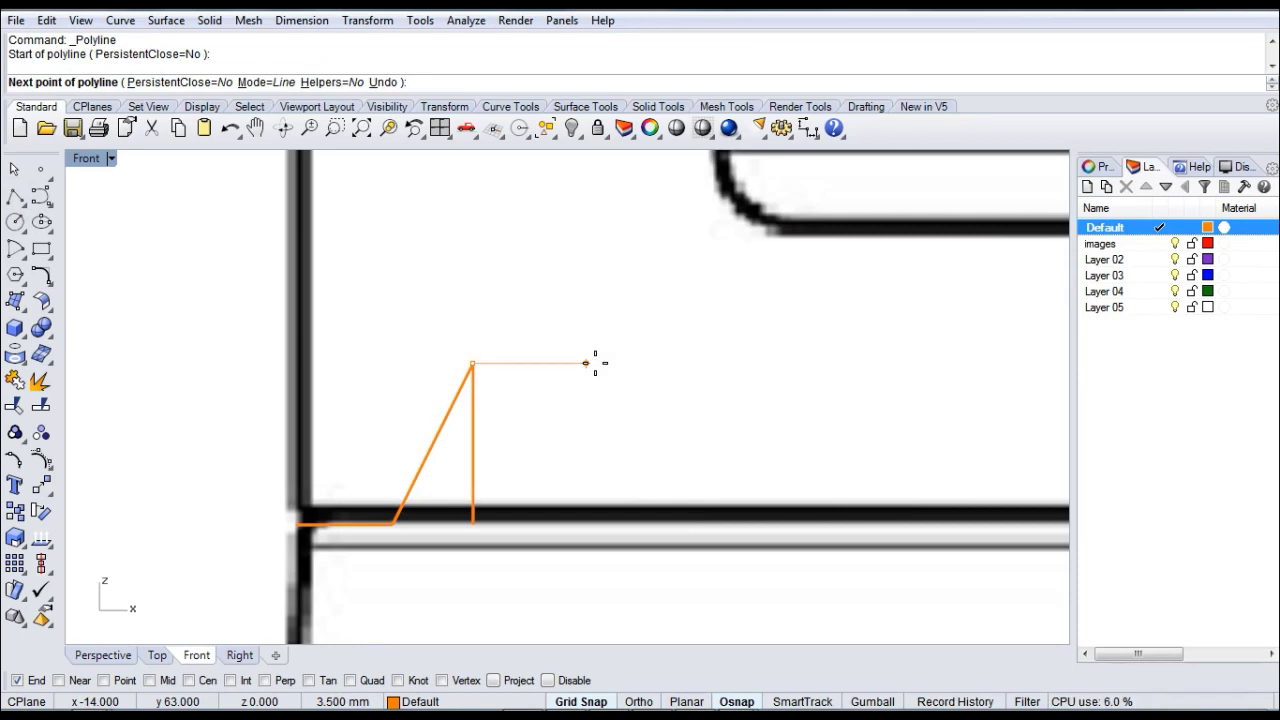
{"action": "type", "text": "3"}
{"action": "key", "text": "Return"}
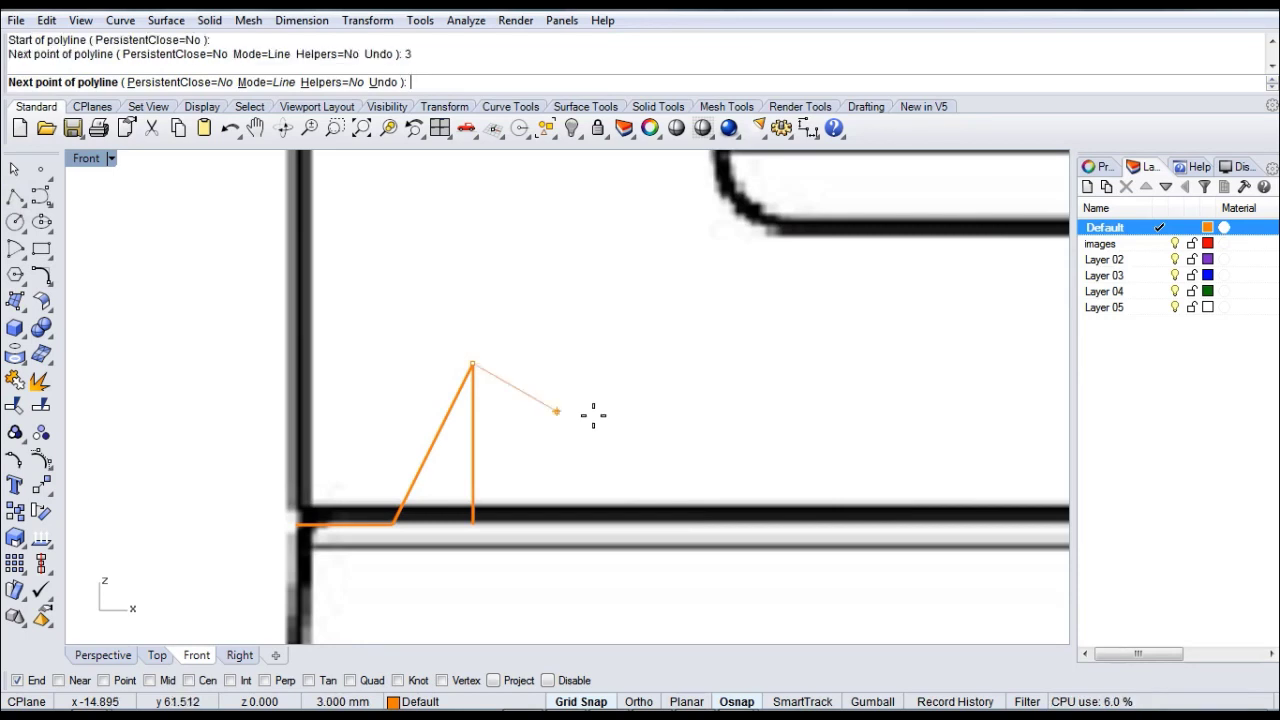
{"action": "left_click", "coordinate": [655, 372]}
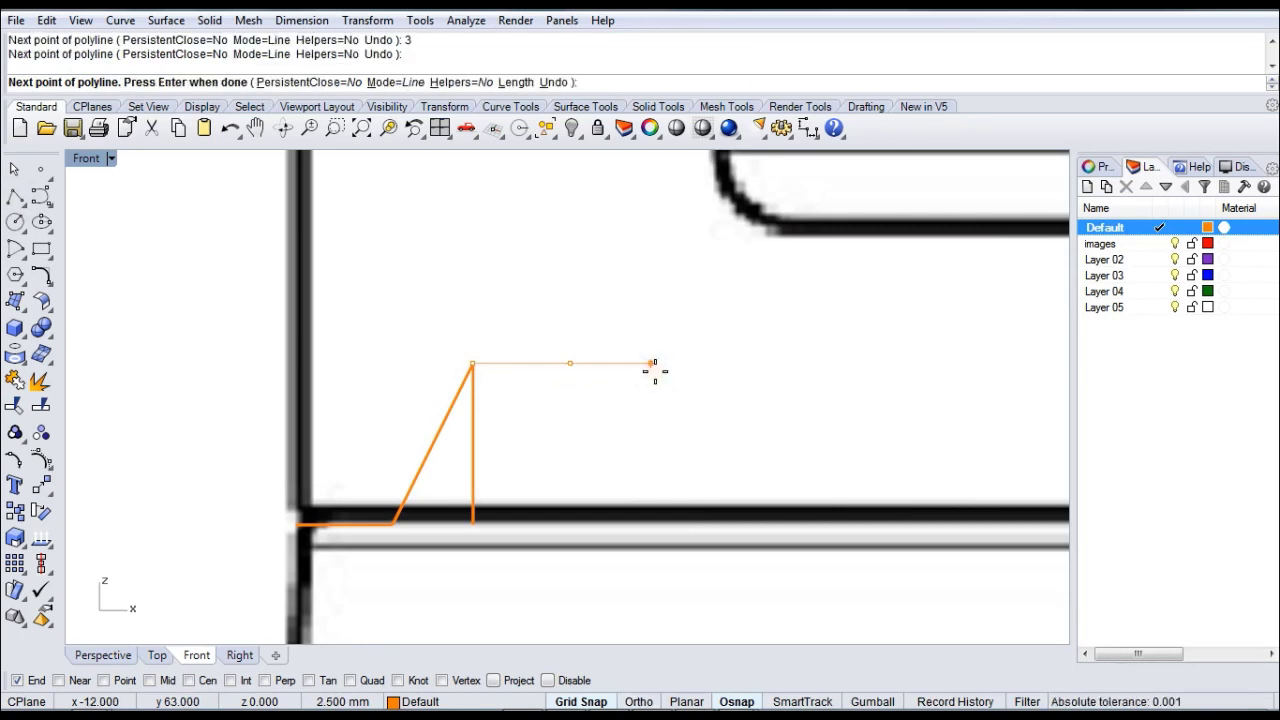
{"action": "right_click", "coordinate": [652, 371]}
- Delete the vertical 5 mm helper line beneath the slanted line's upper end
{"action": "right_click_drag", "start_coordinate": [623, 343], "coordinate": [589, 371]}
{"action": "left_click", "coordinate": [454, 497]}
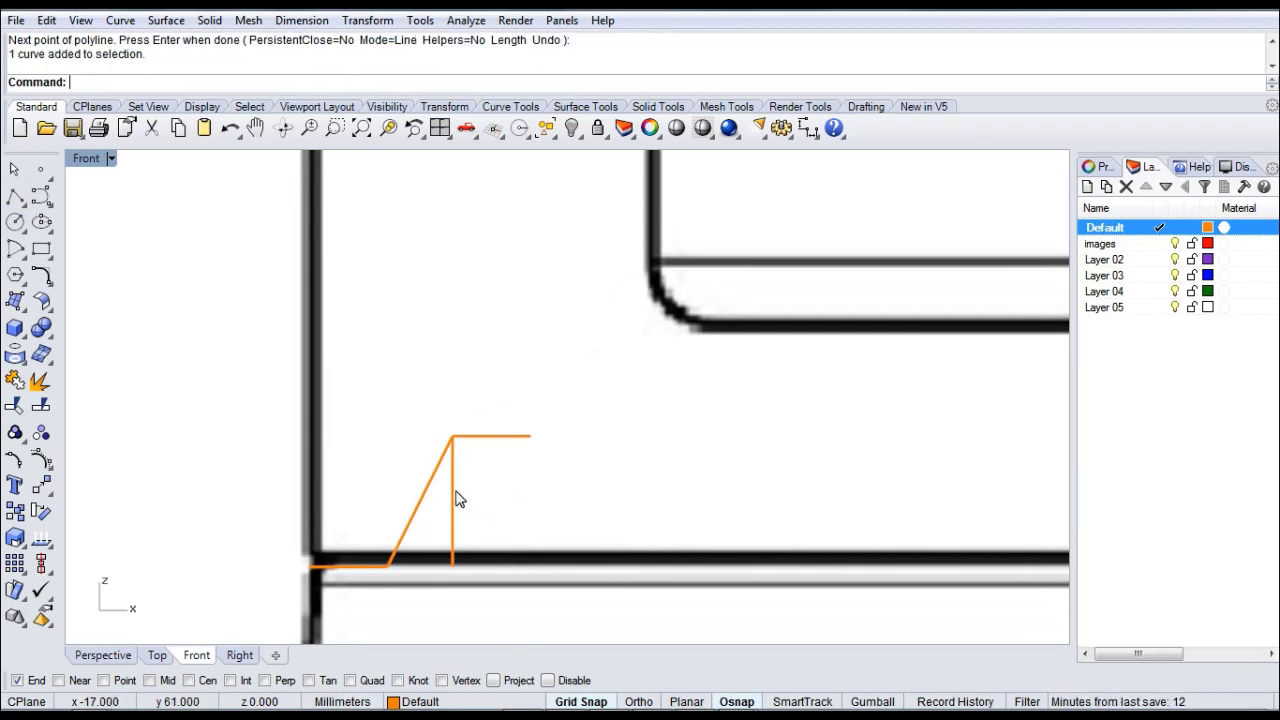
{"action": "key", "text": "Delete"}
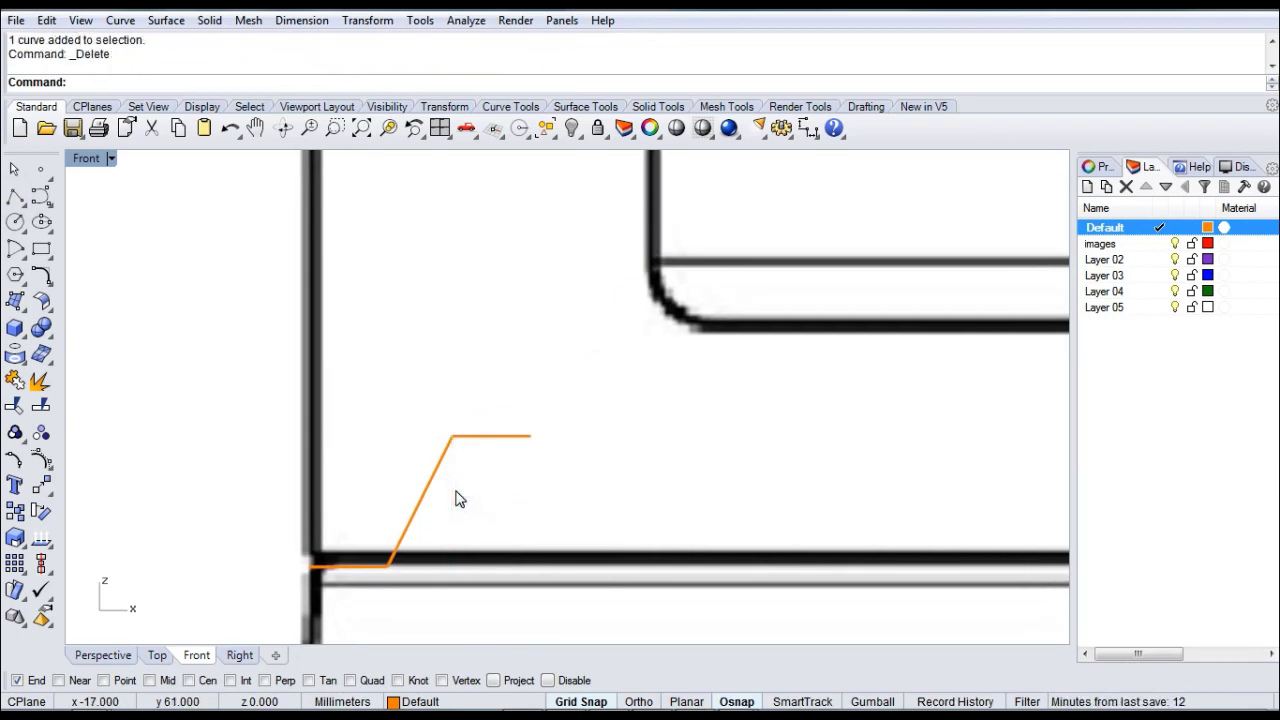
- Draw a vertical 13 mm polyline upward from the inner end of the upper horizontal line
{"action": "right_click", "coordinate": [529, 367]}
{"action": "left_click", "coordinate": [531, 430]}
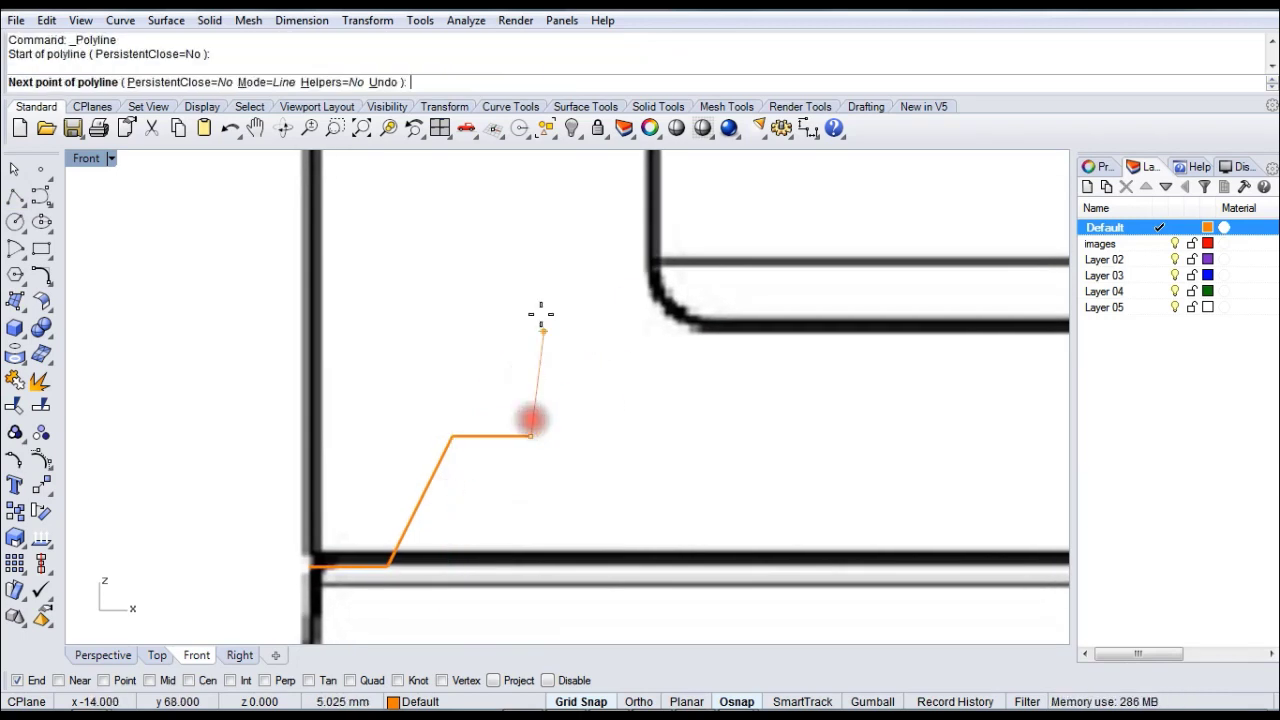
{"action": "key", "text": "Return"}
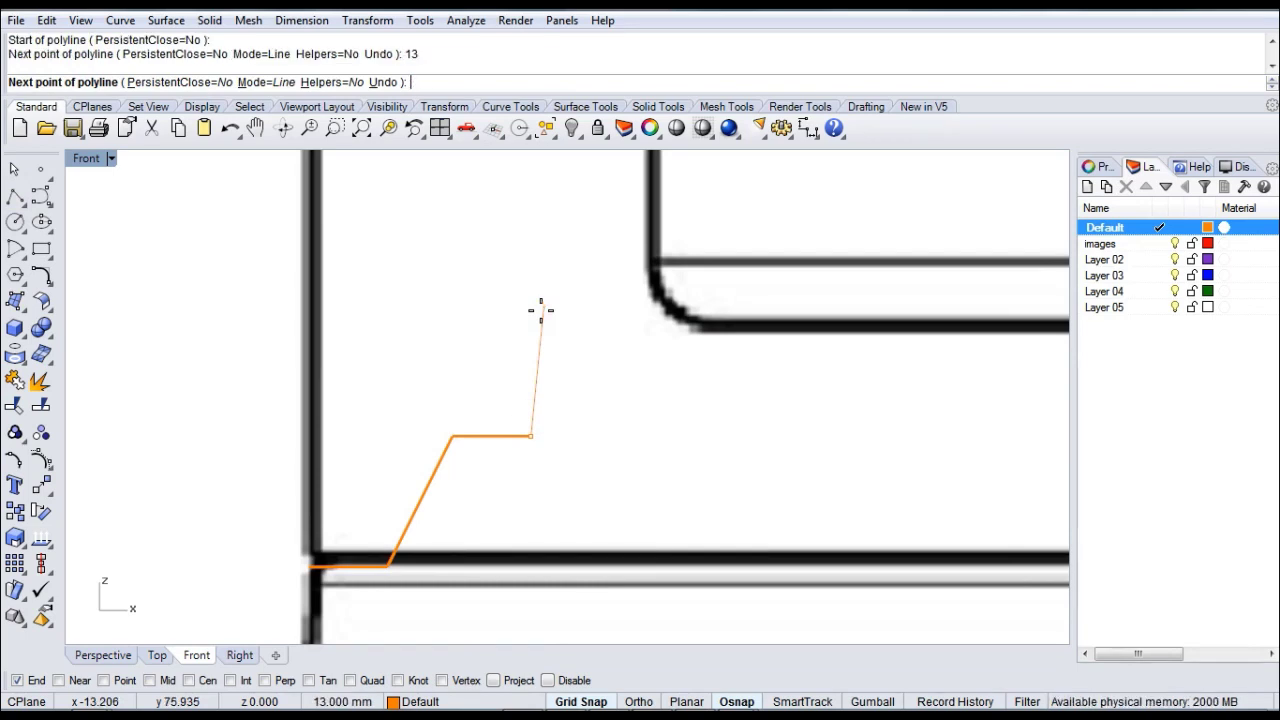
{"action": "scroll", "coordinate": [543, 309], "scroll_direction": "down", "scroll_amount": 2}
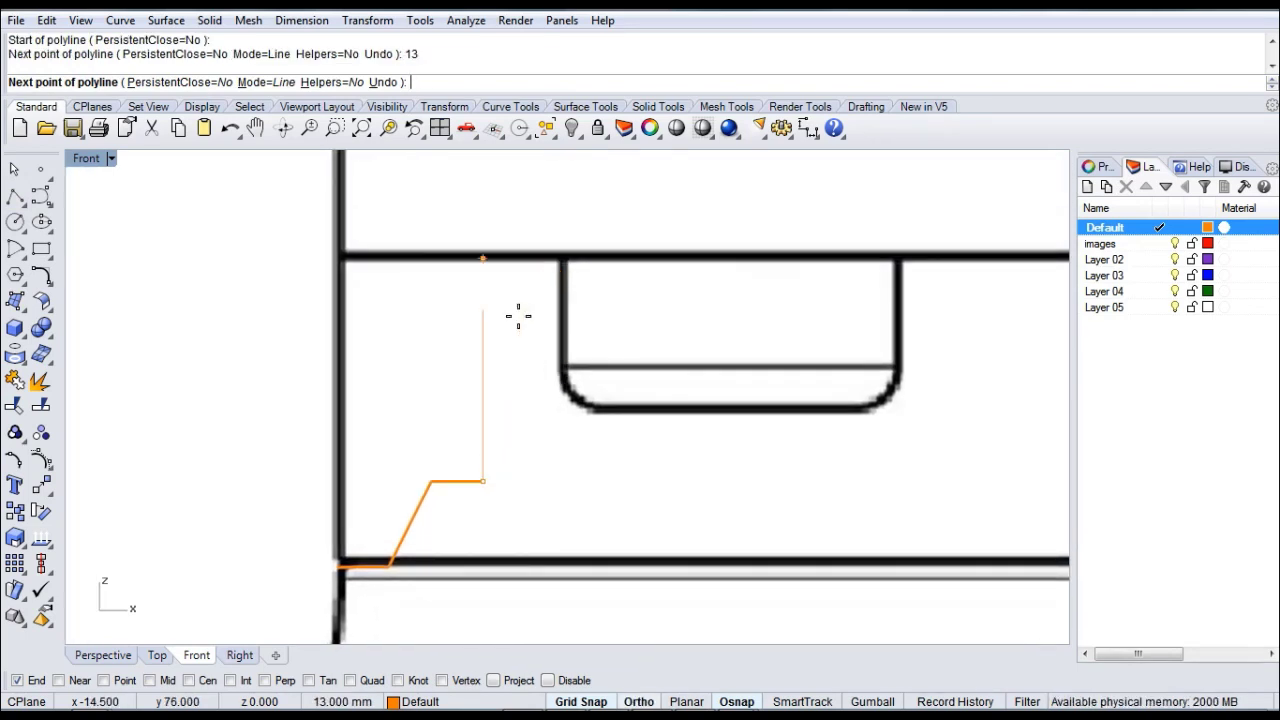
{"action": "left_click", "coordinate": [518, 316]}
{"action": "right_click", "coordinate": [518, 316]}
- Draw a start, end, direction arc from the neck's left corner, tangent to vertical, ending about 31 mm away outside the bottle's left shoulder
{"action": "scroll", "coordinate": [518, 316], "scroll_direction": "down", "scroll_amount": 1}
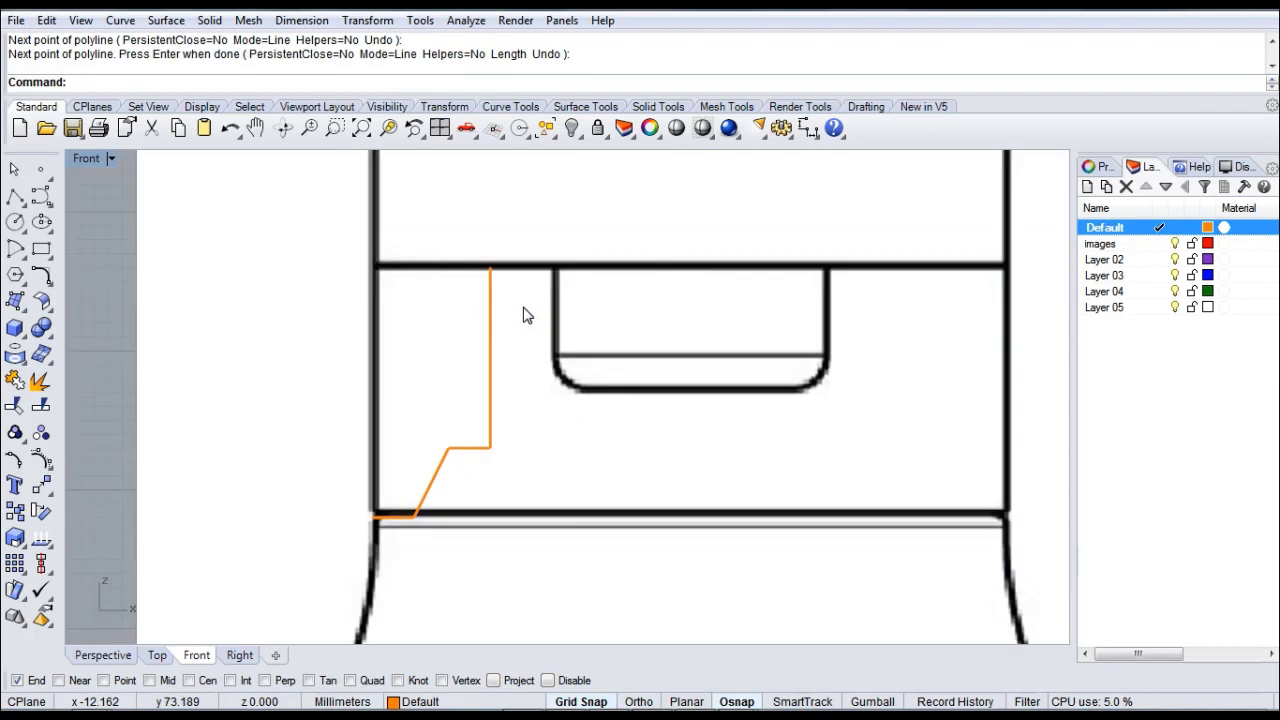
{"action": "right_click_drag", "start_coordinate": [525, 450], "coordinate": [689, 381]}
{"action": "scroll", "coordinate": [634, 343], "scroll_direction": "down", "scroll_amount": 1}
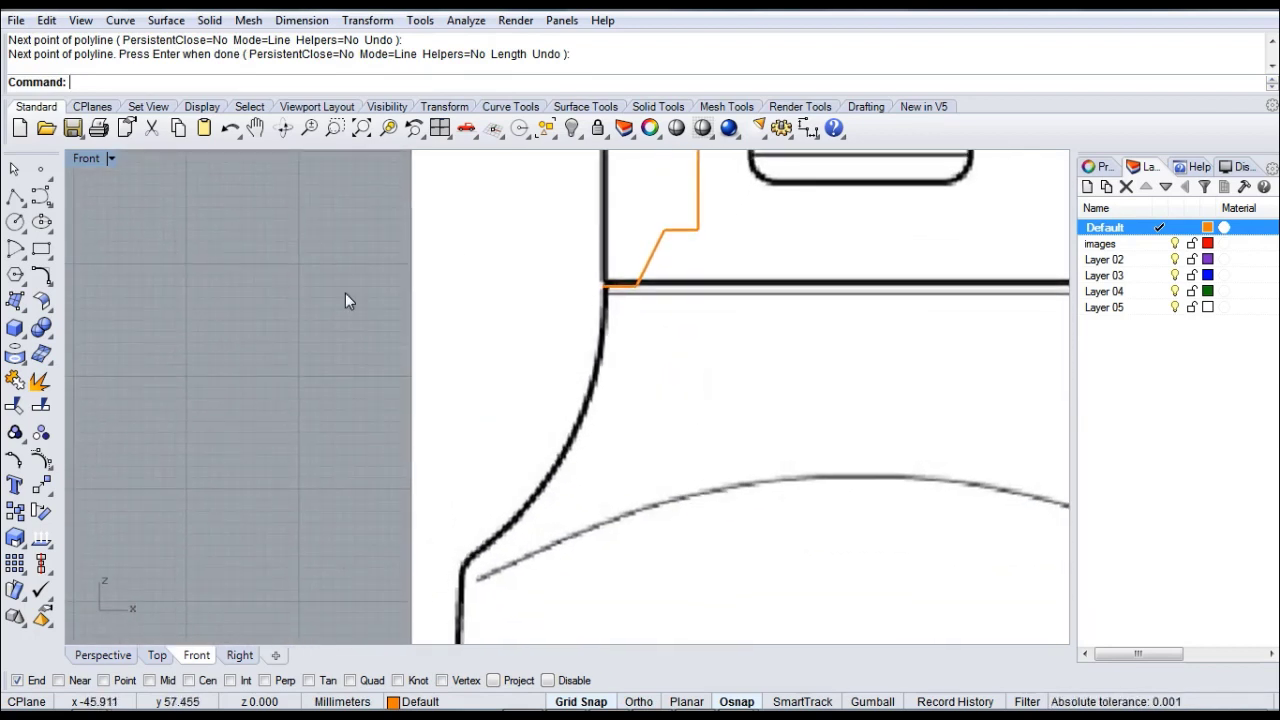
{"action": "right_click_drag", "start_coordinate": [409, 331], "coordinate": [383, 331]}
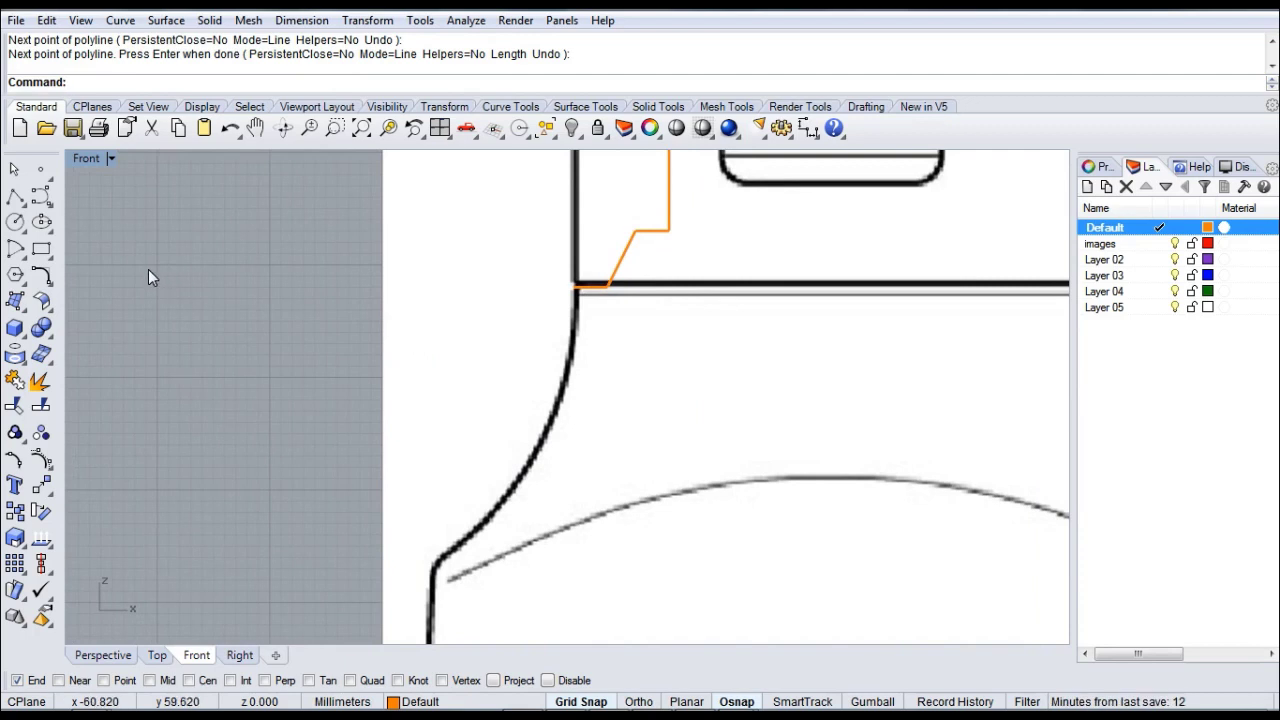
{"action": "left_click", "coordinate": [16, 248]}
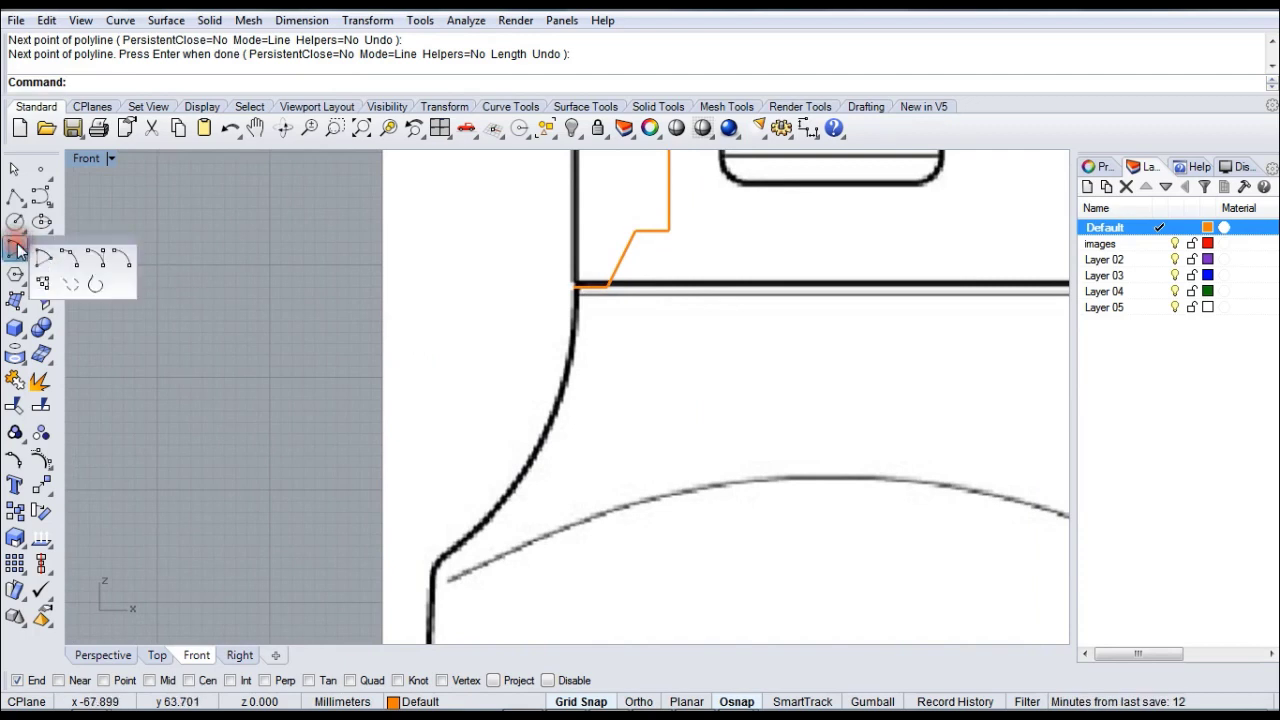
{"action": "left_click", "coordinate": [97, 259]}
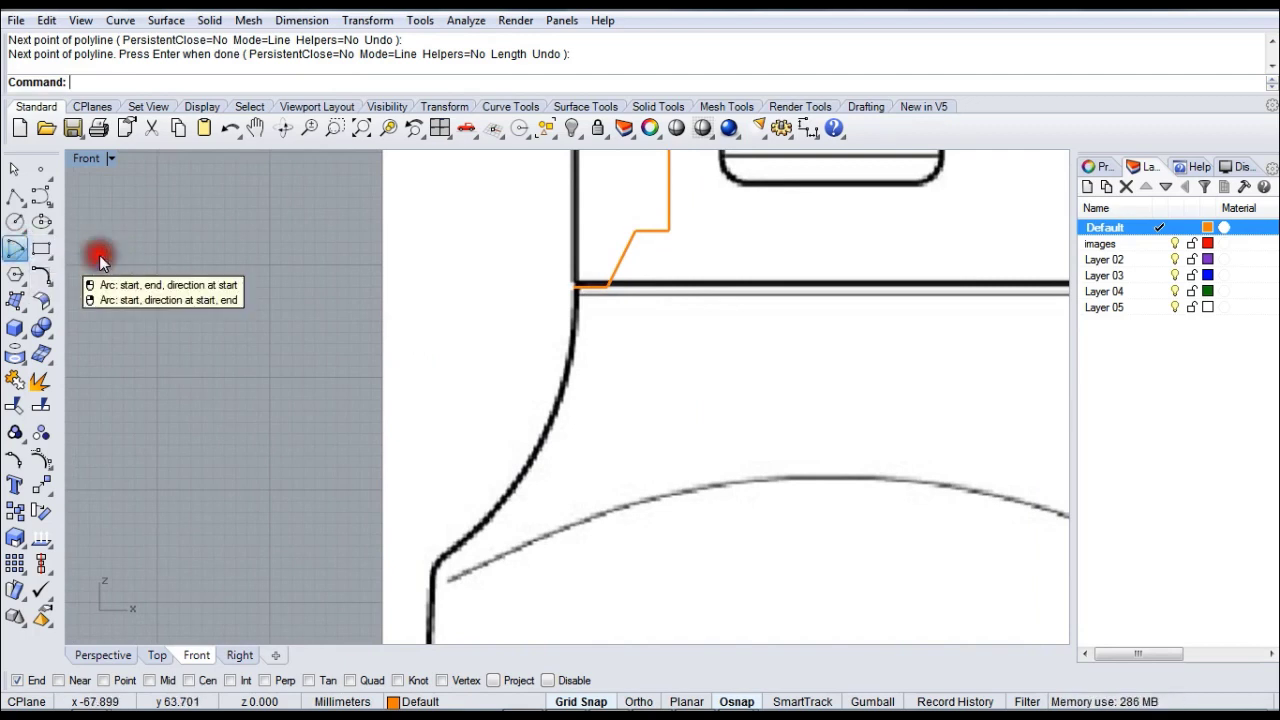
{"action": "left_click", "coordinate": [566, 287]}
{"action": "scroll", "coordinate": [480, 425], "scroll_direction": "down", "scroll_amount": 2}
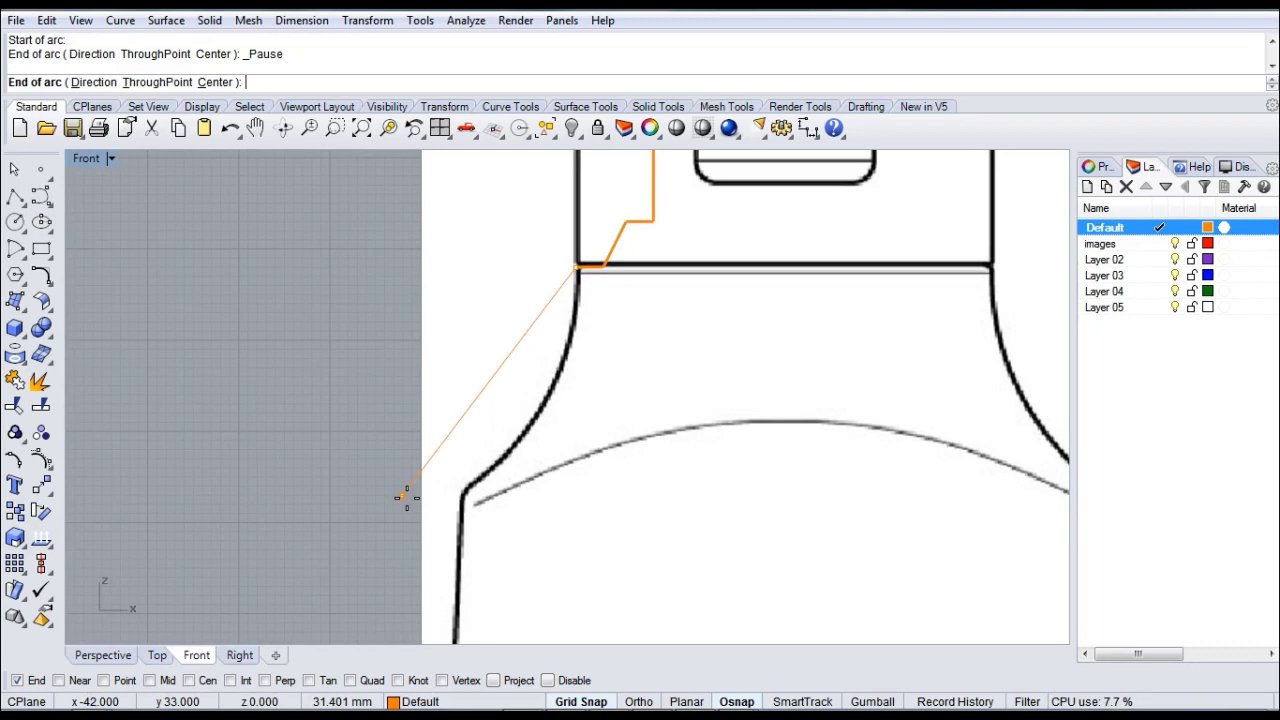
{"action": "left_click", "coordinate": [403, 495]}
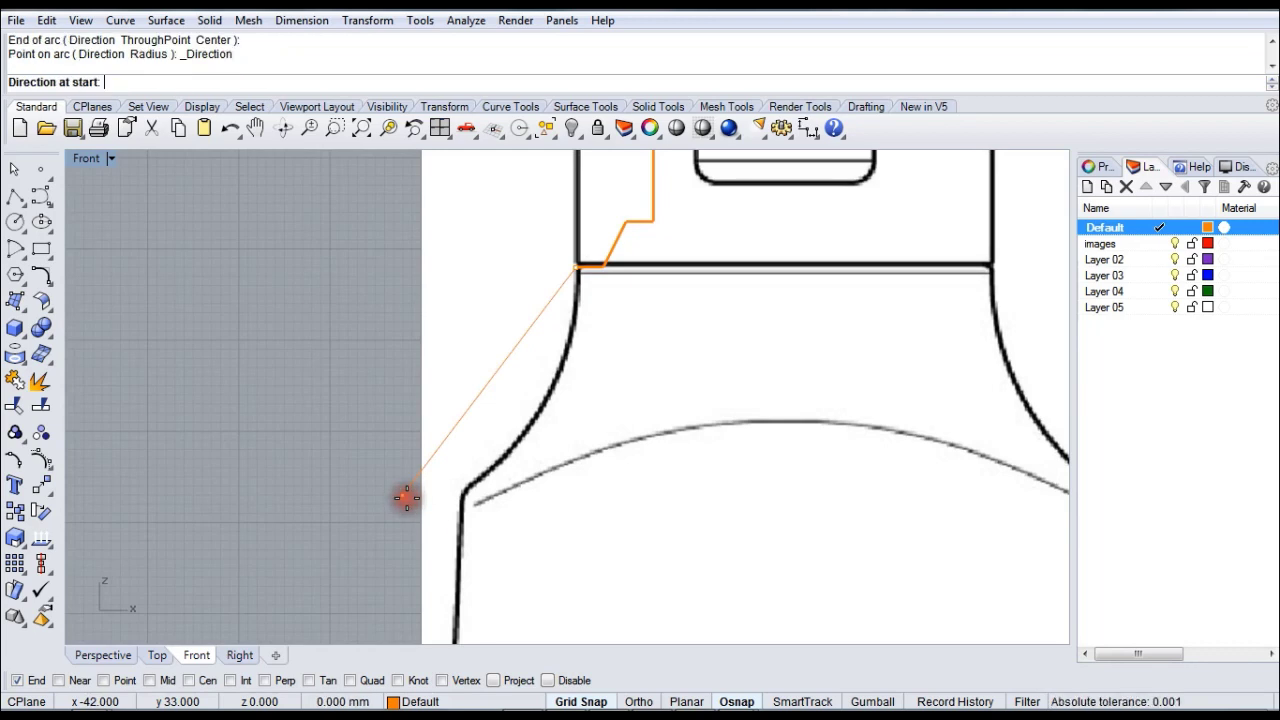
{"action": "left_click", "coordinate": [616, 557]}
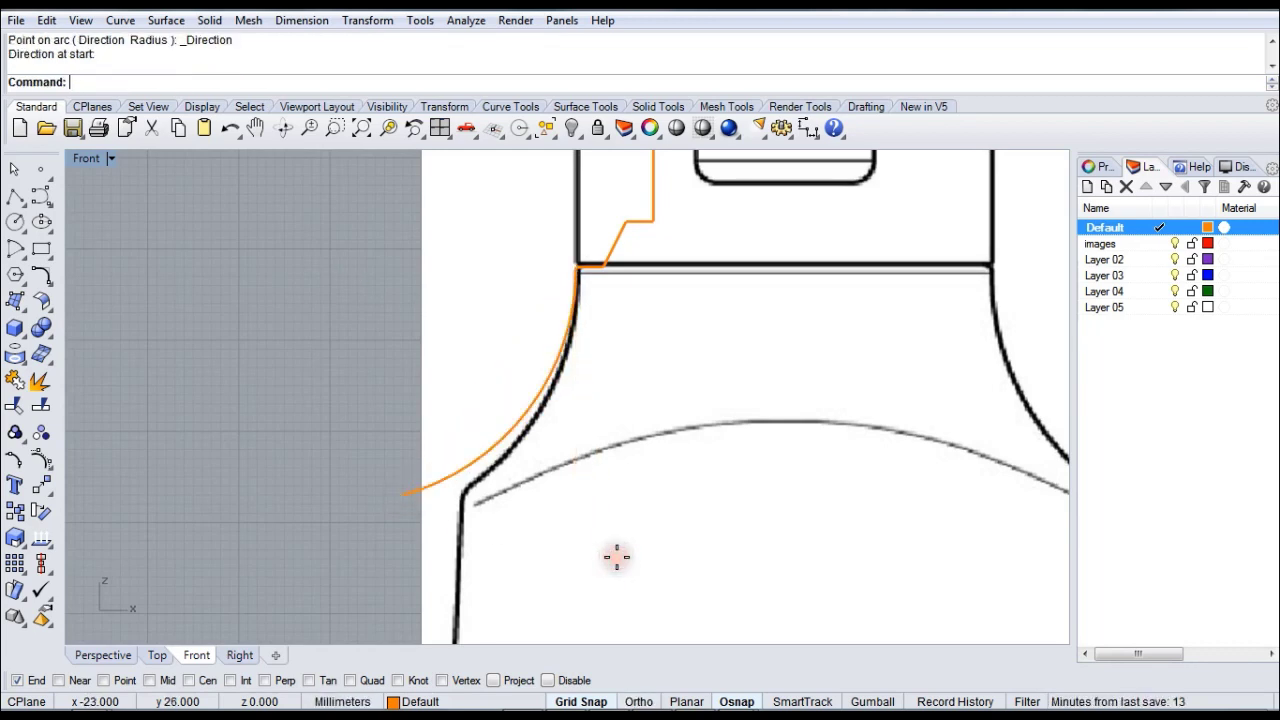
- Show the arc's control points, lower its outer end point so the curve follows the bottle's left shoulder outline, and hide the points again
{"action": "left_click", "coordinate": [436, 488]}
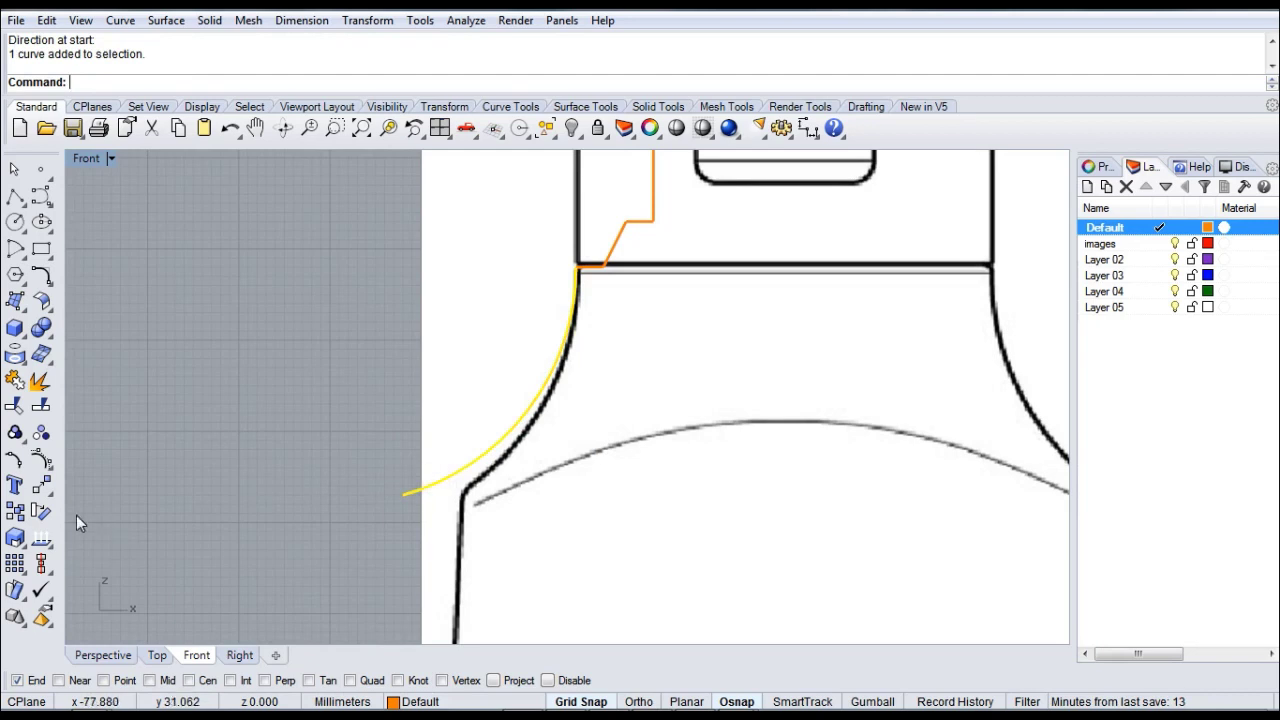
{"action": "left_click", "coordinate": [41, 458]}
{"action": "scroll", "coordinate": [568, 534], "scroll_direction": "up", "scroll_amount": 4}
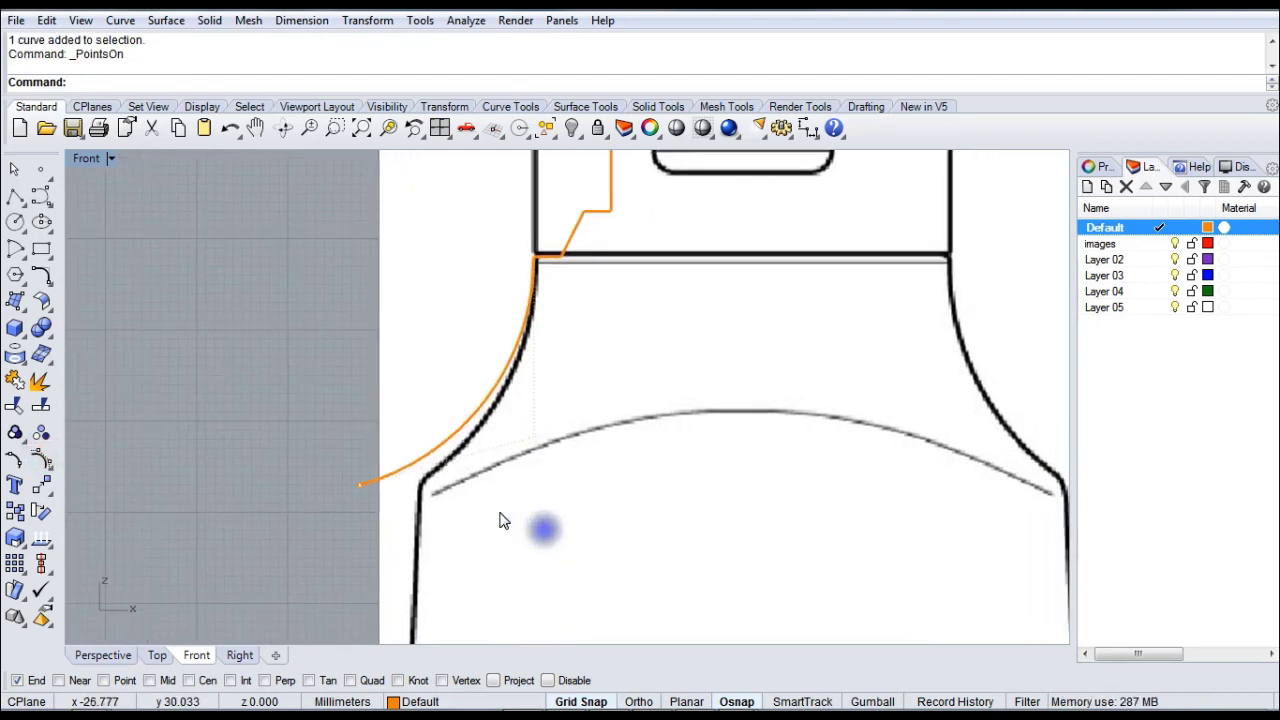
{"action": "right_click_drag", "start_coordinate": [332, 486], "coordinate": [314, 531]}
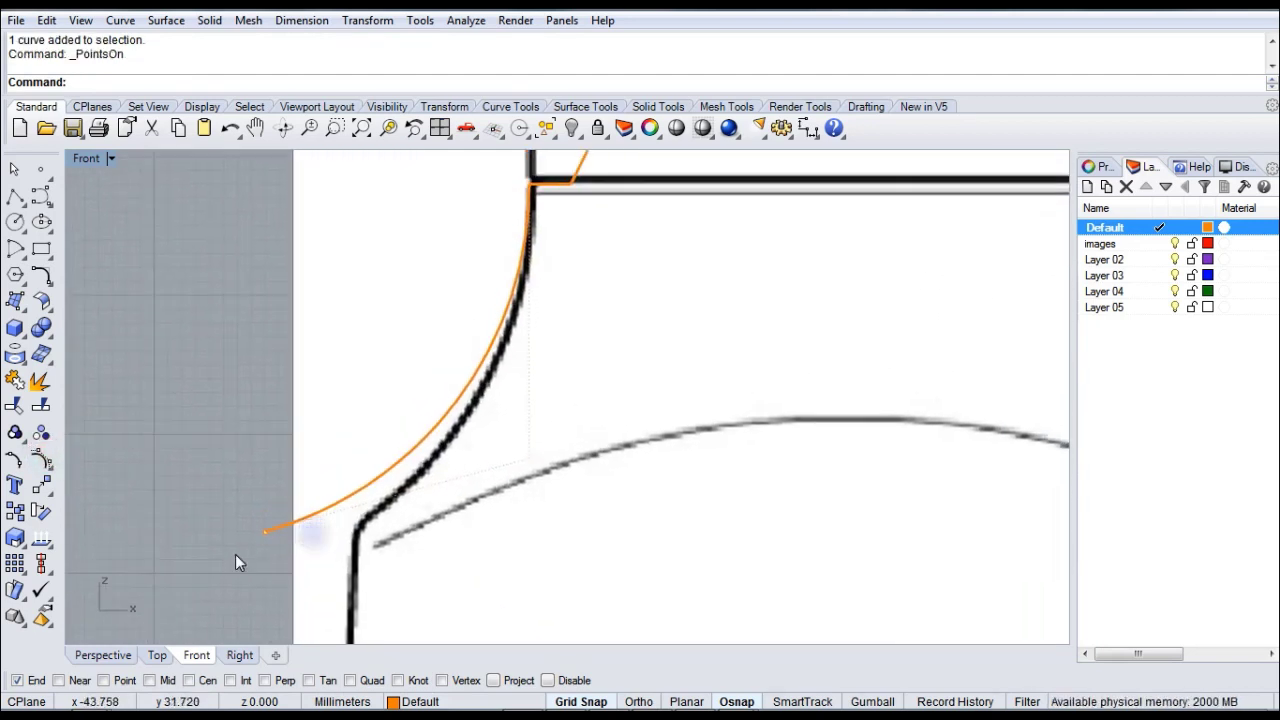
{"action": "left_click", "coordinate": [265, 539]}
{"action": "left_click_drag", "start_coordinate": [265, 540], "coordinate": [281, 565]}
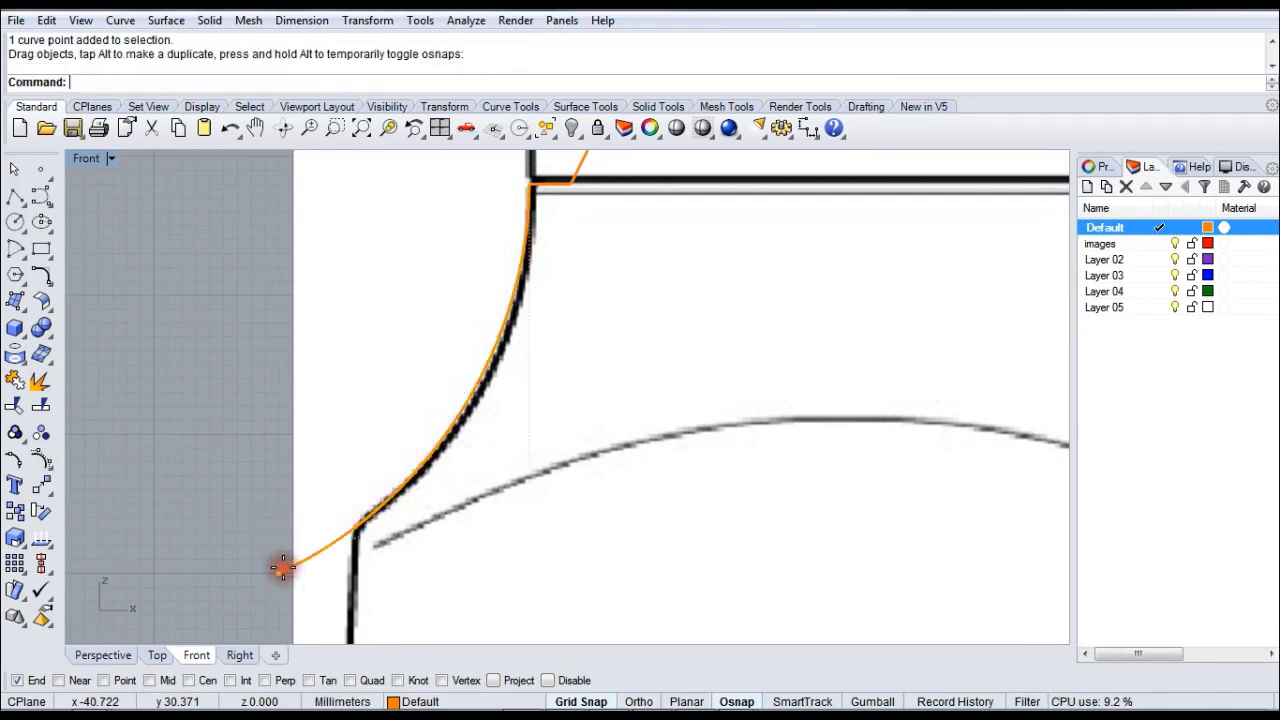
{"action": "scroll", "coordinate": [535, 470], "scroll_direction": "down", "scroll_amount": 2}
{"action": "right_click_drag", "start_coordinate": [738, 477], "coordinate": [608, 466]}
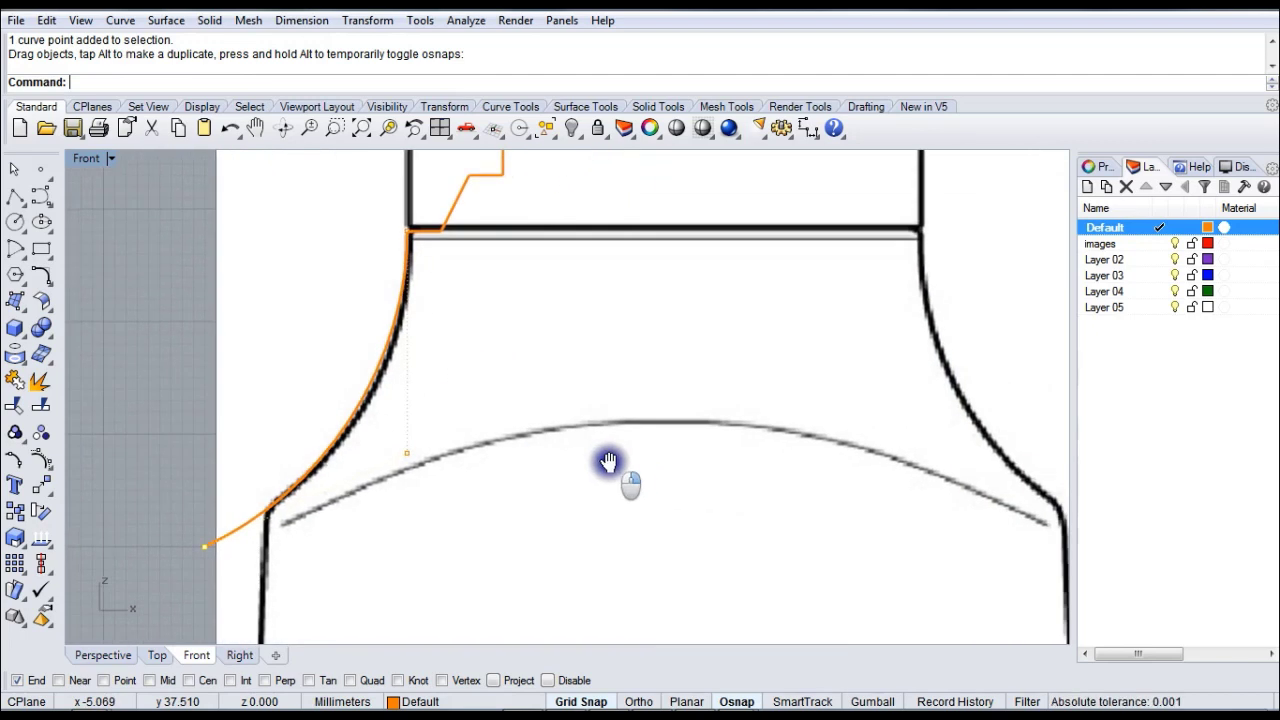
{"action": "key", "text": "Escape"}
{"action": "scroll", "coordinate": [139, 295], "scroll_direction": "down", "scroll_amount": 1}
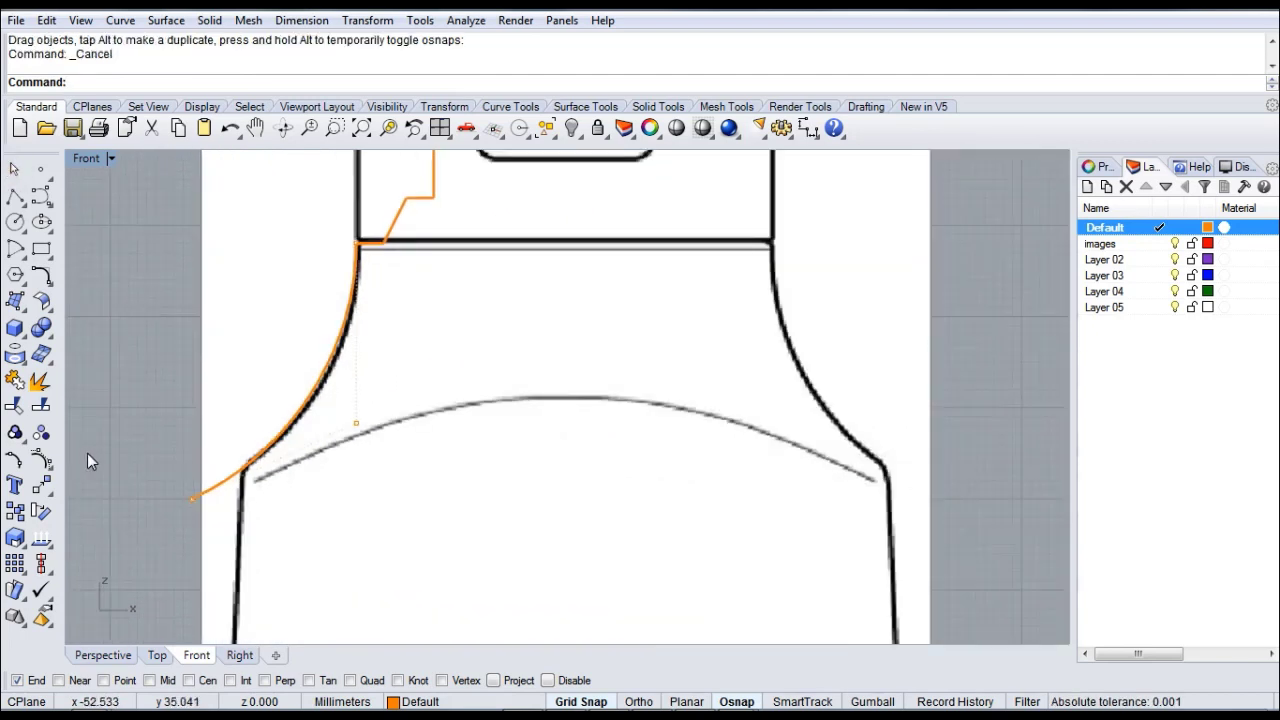
{"action": "right_click", "coordinate": [41, 459]}
- Rename Layer 02 as curves
{"action": "scroll", "coordinate": [432, 481], "scroll_direction": "down", "scroll_amount": 1}
{"action": "right_click_drag", "start_coordinate": [520, 400], "coordinate": [580, 428]}
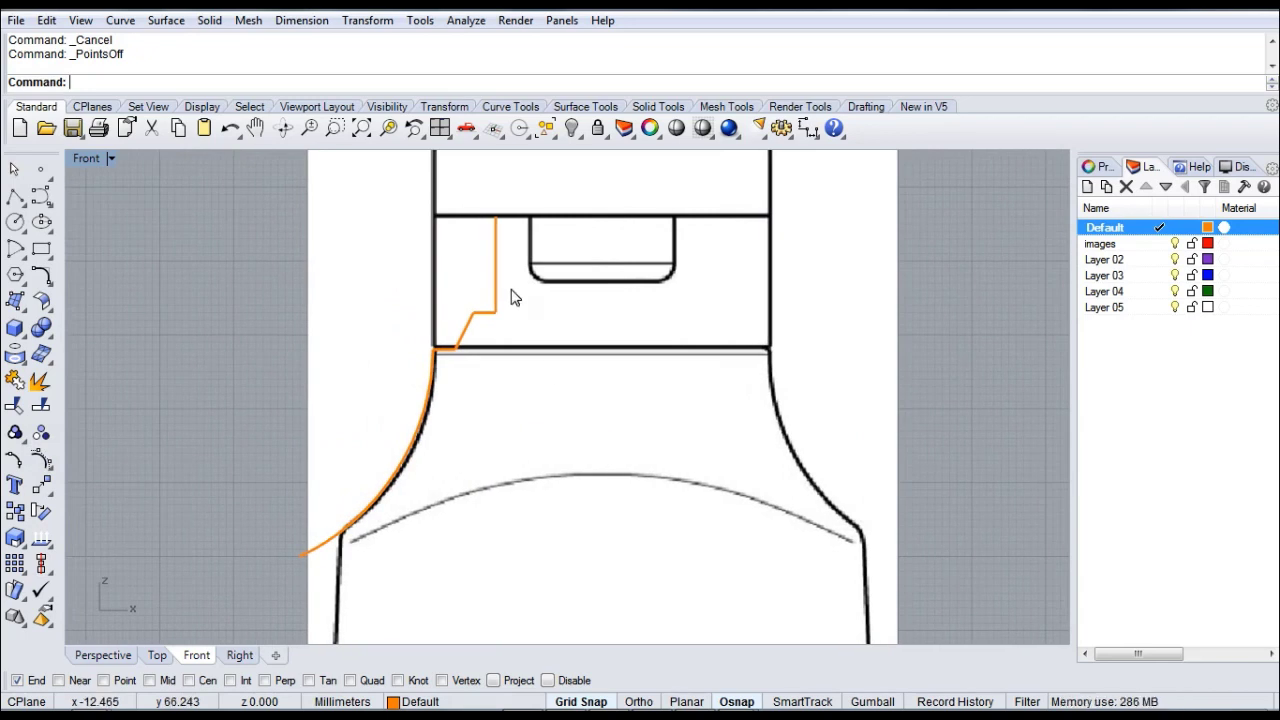
{"action": "double_click", "coordinate": [1105, 260]}
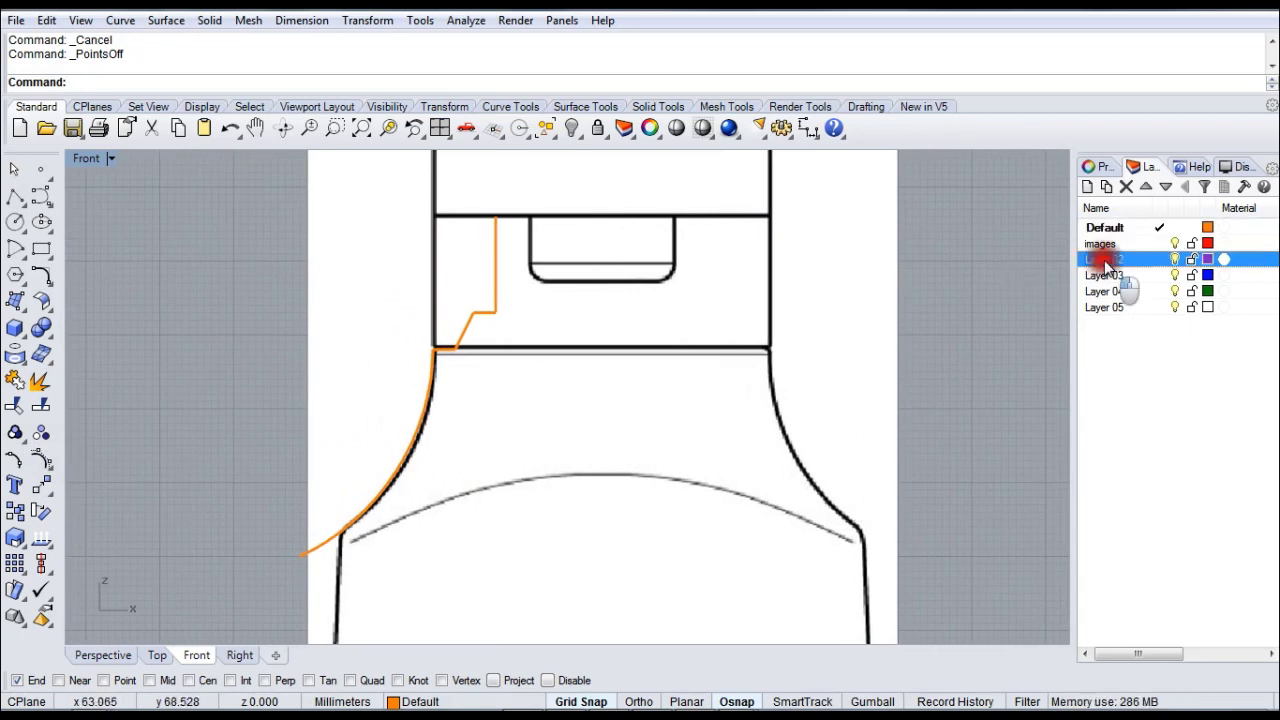
{"action": "type", "text": "curves"}
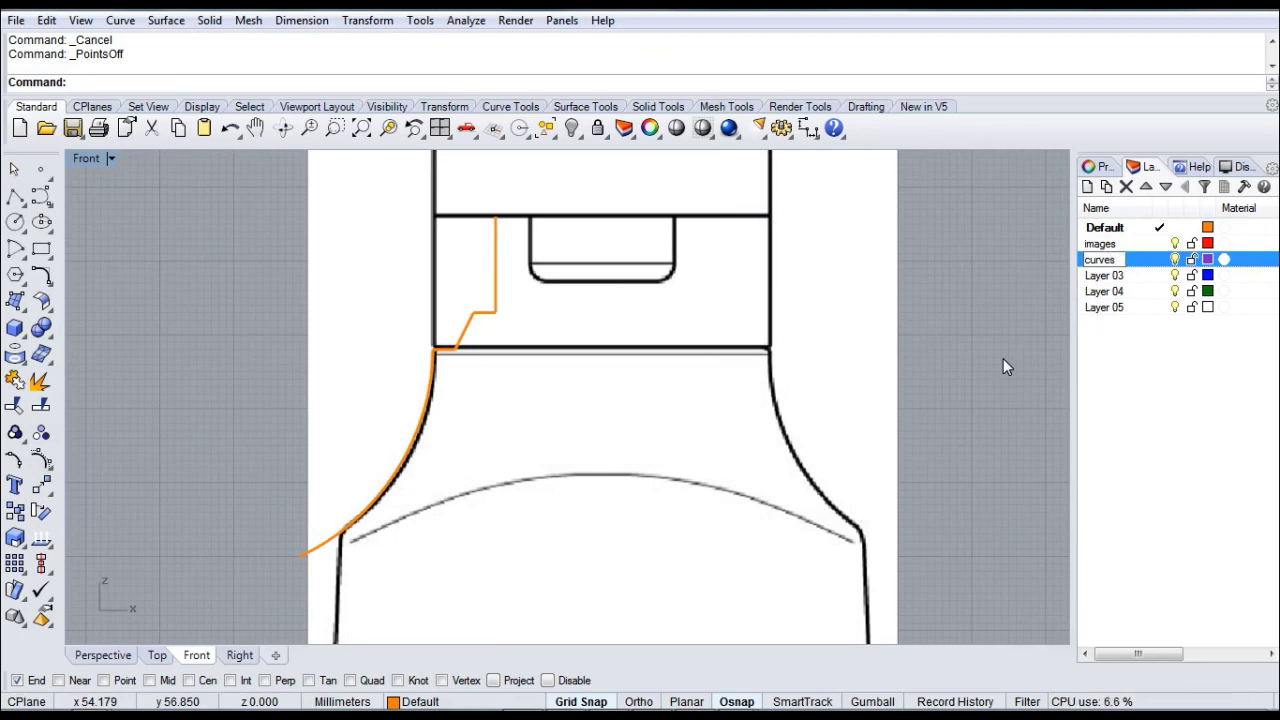
{"action": "key", "text": "Return"}
{"action": "left_click", "coordinate": [966, 364]}
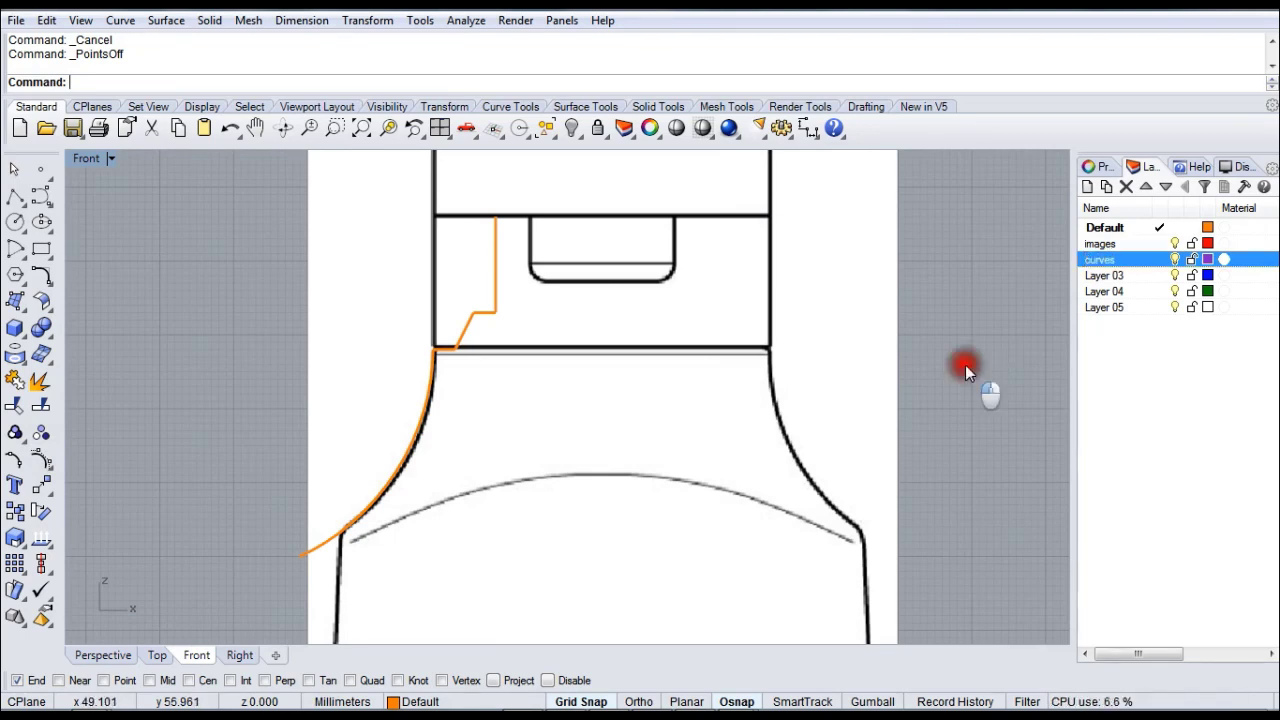
- Revolve the neck and shoulder profile curves 360 degrees about a vertical axis starting at 0,0
{"action": "left_click", "coordinate": [437, 386]}
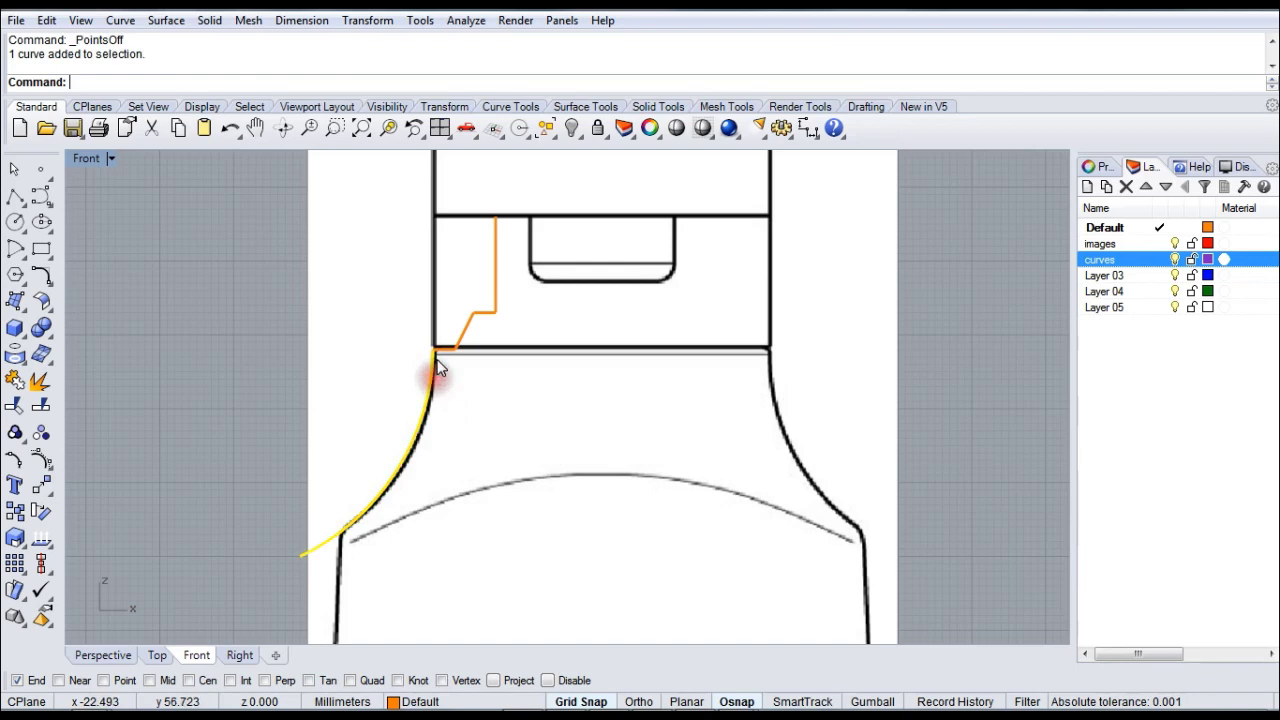
{"action": "left_click", "coordinate": [456, 330]}
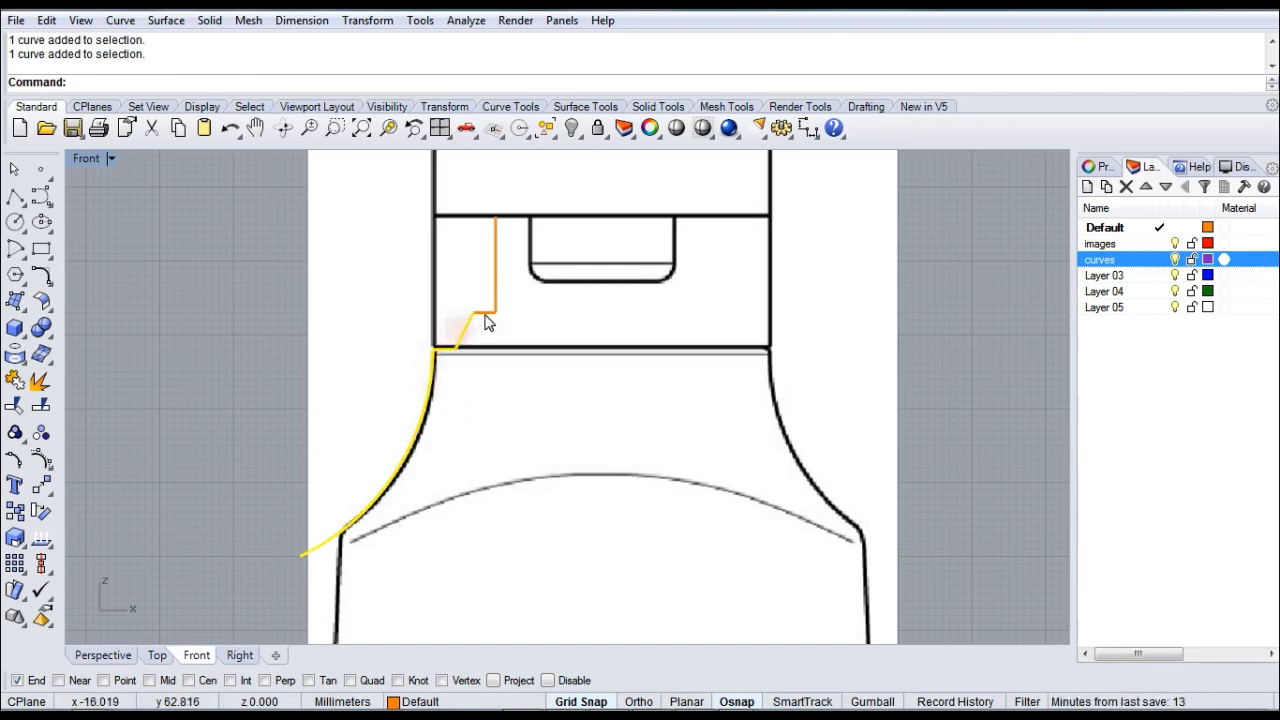
{"action": "left_click", "coordinate": [486, 318]}
{"action": "left_click", "coordinate": [494, 283]}
{"action": "scroll", "coordinate": [516, 361], "scroll_direction": "down", "scroll_amount": 3}
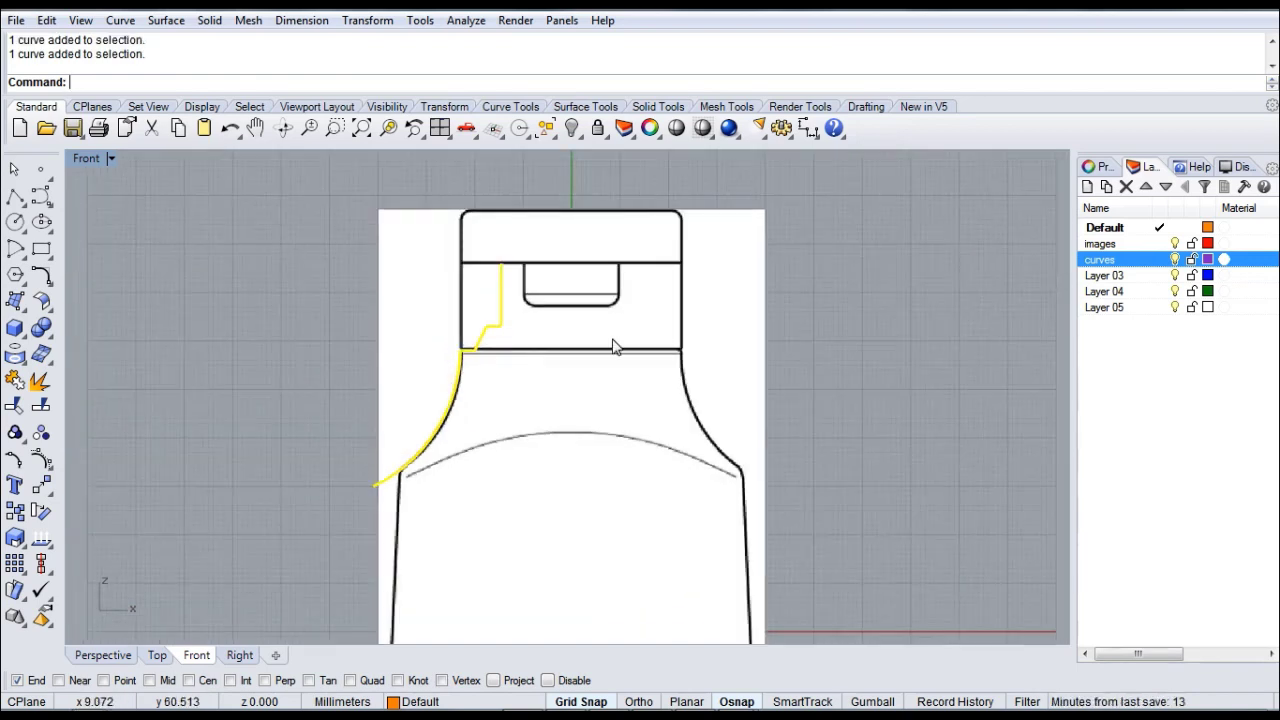
{"action": "right_click_drag", "start_coordinate": [611, 346], "coordinate": [554, 349]}
{"action": "left_click", "coordinate": [167, 21]}
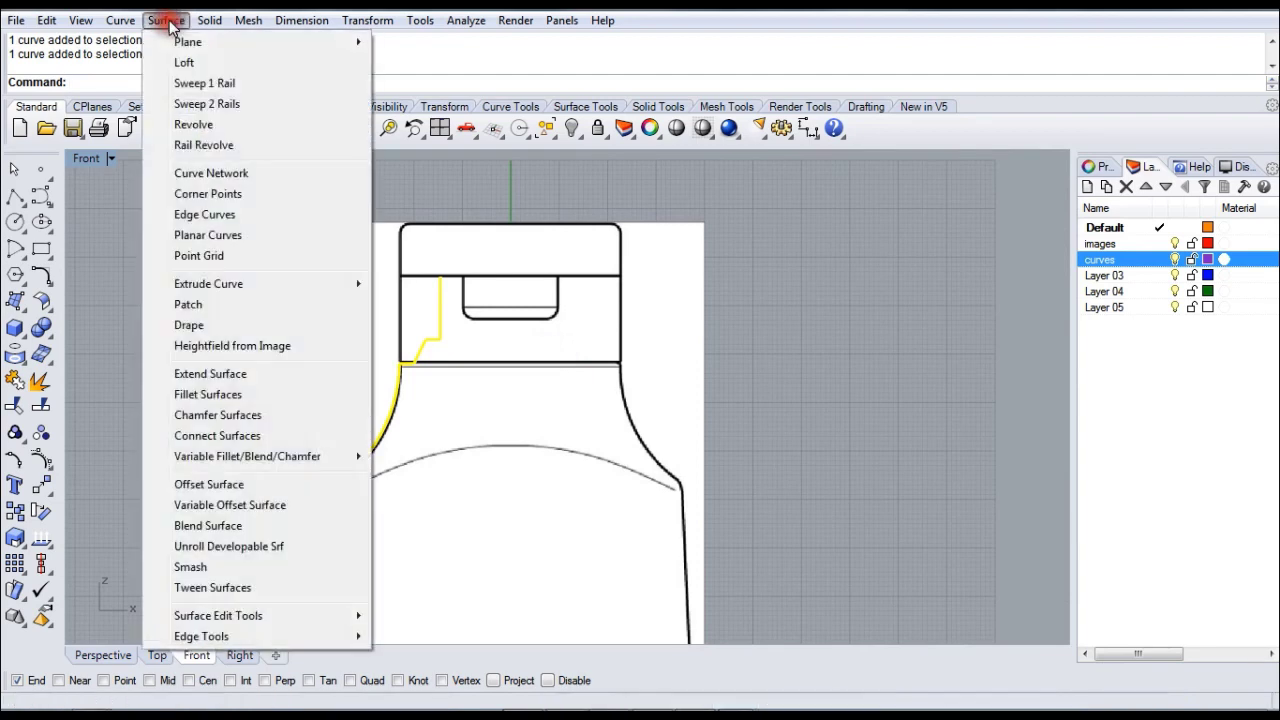
{"action": "left_click", "coordinate": [190, 125]}
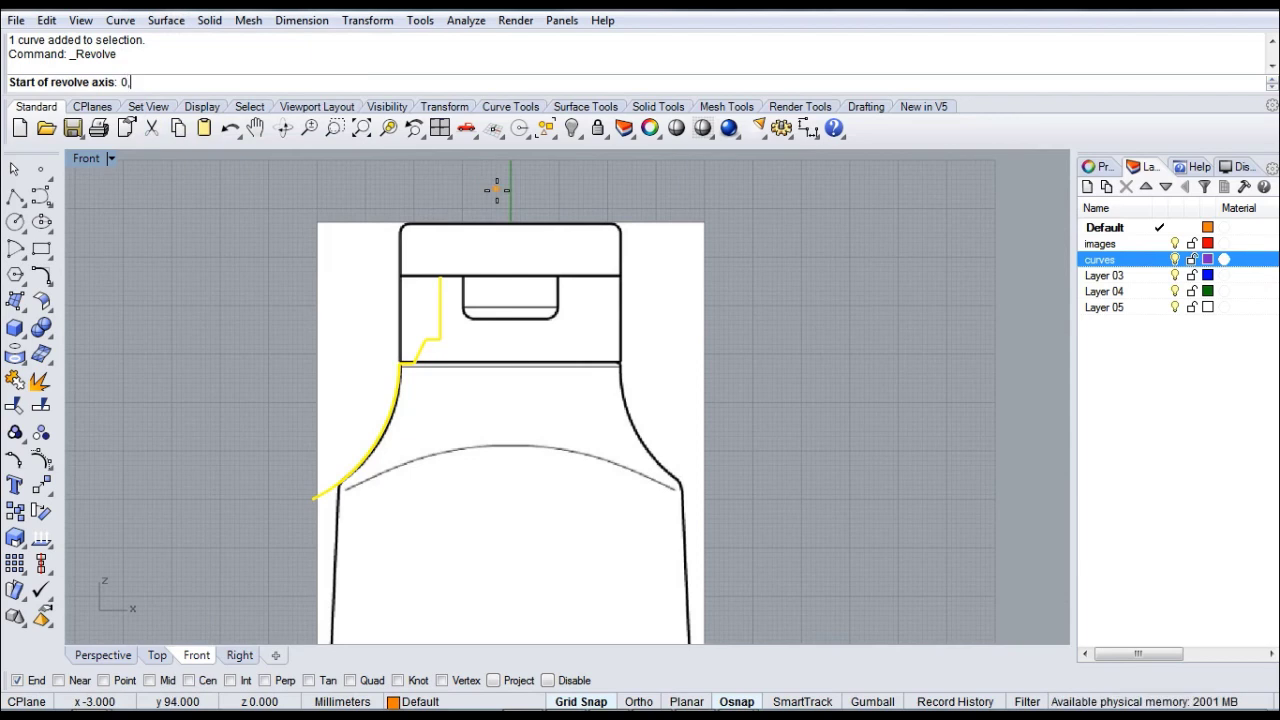
{"action": "type", "text": "0,0"}
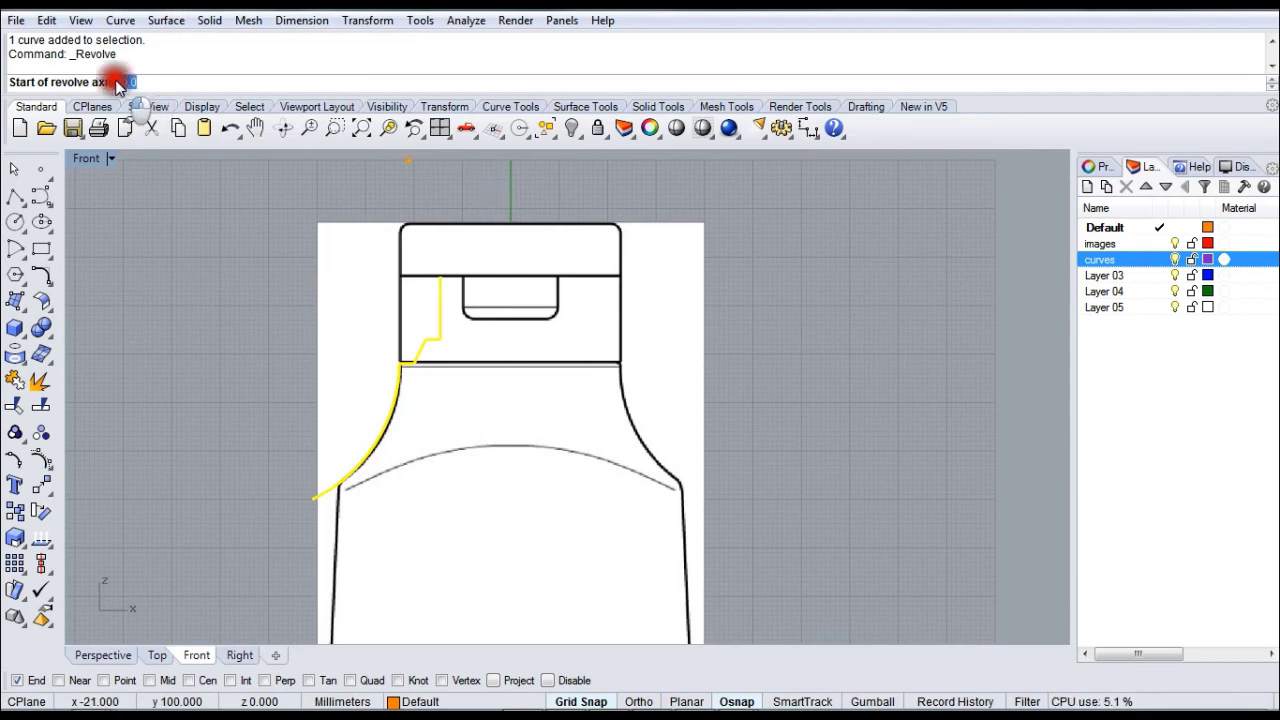
{"action": "key", "text": "Return"}
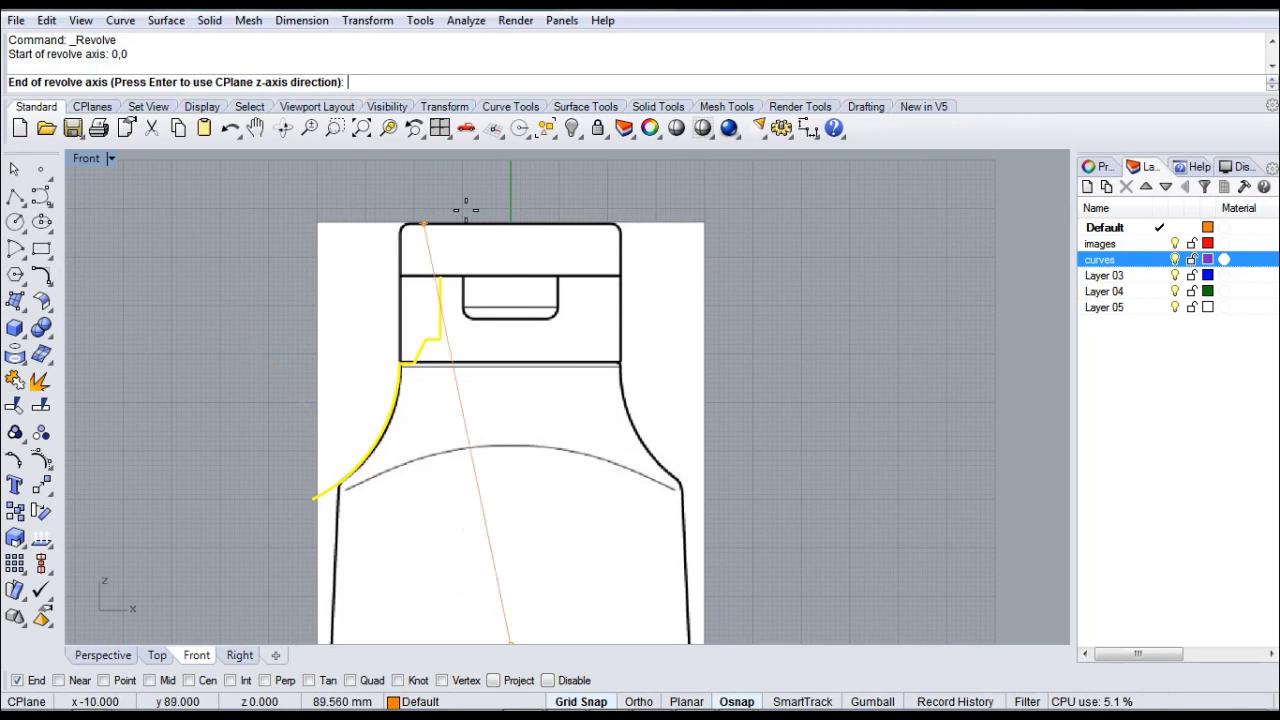
{"action": "key", "text": "shift"}
{"action": "left_click", "coordinate": [585, 187]}
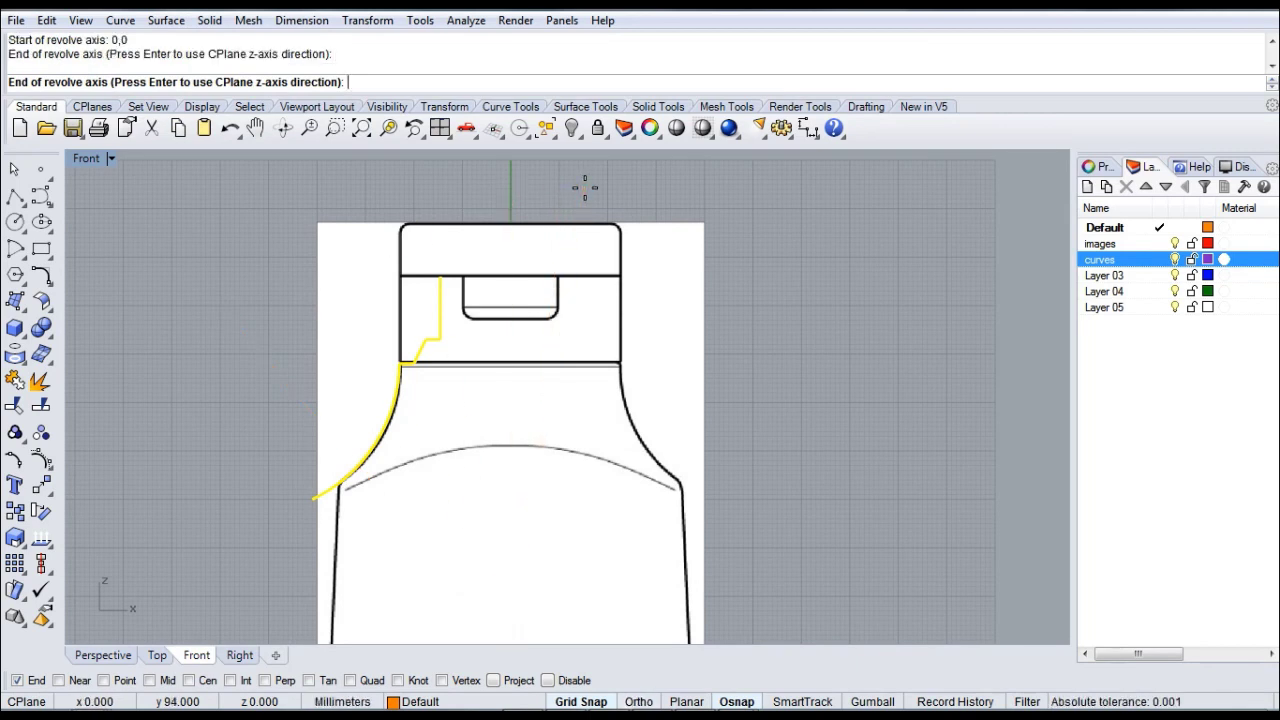
{"action": "double_click", "coordinate": [86, 158]}
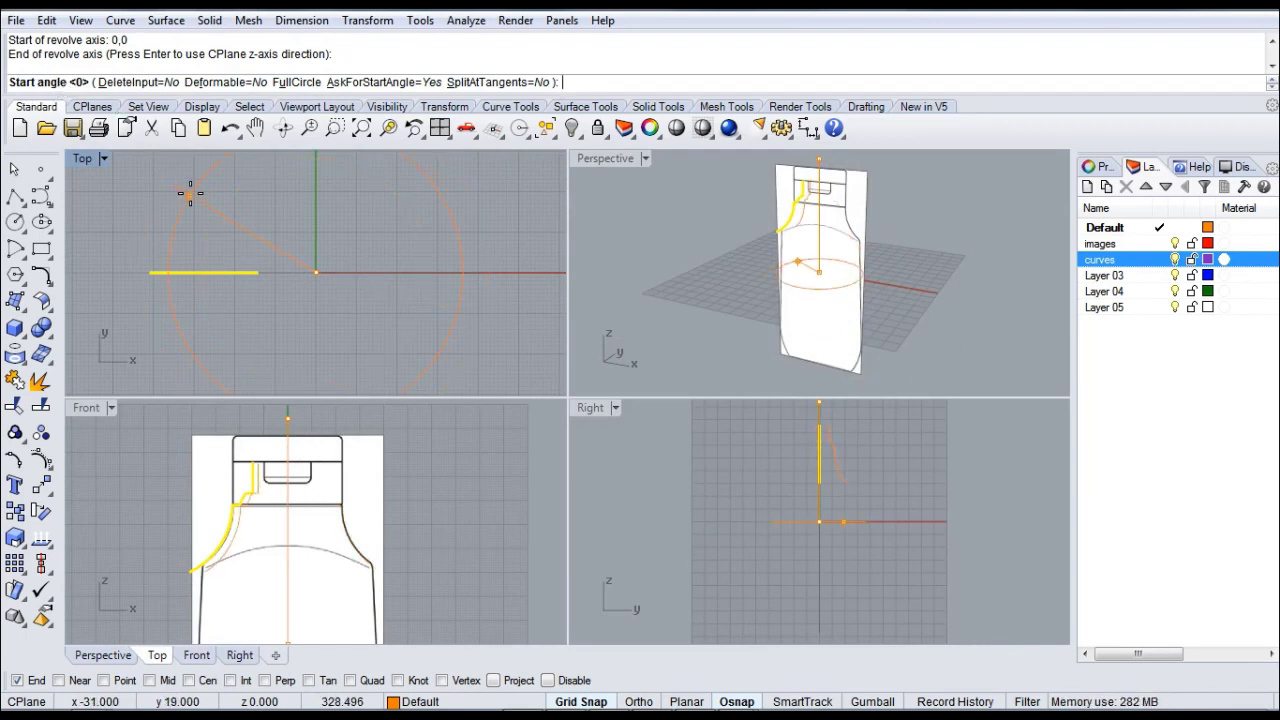
{"action": "left_click", "coordinate": [190, 195]}
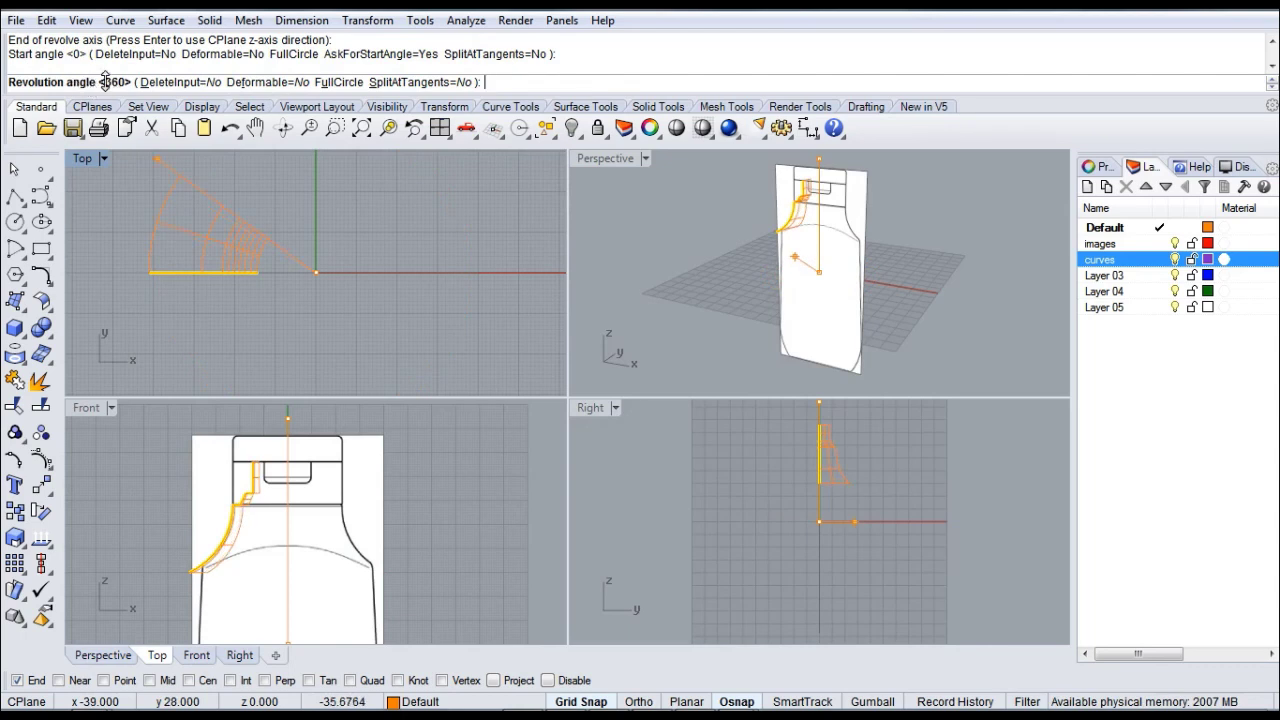
{"action": "key", "text": "Return"}
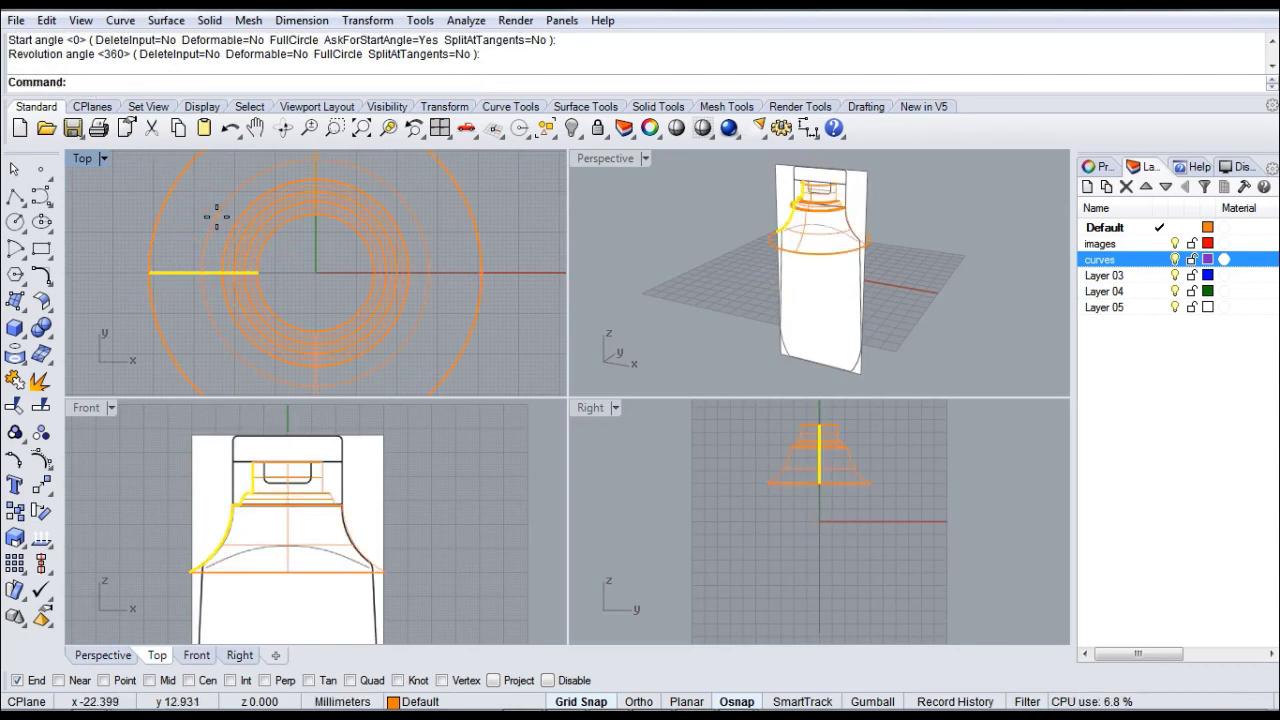
- Set the Perspective viewport to Shaded display and inspect the revolved neck and shoulder up close
{"action": "left_click", "coordinate": [612, 158]}
{"action": "left_click", "coordinate": [701, 170]}
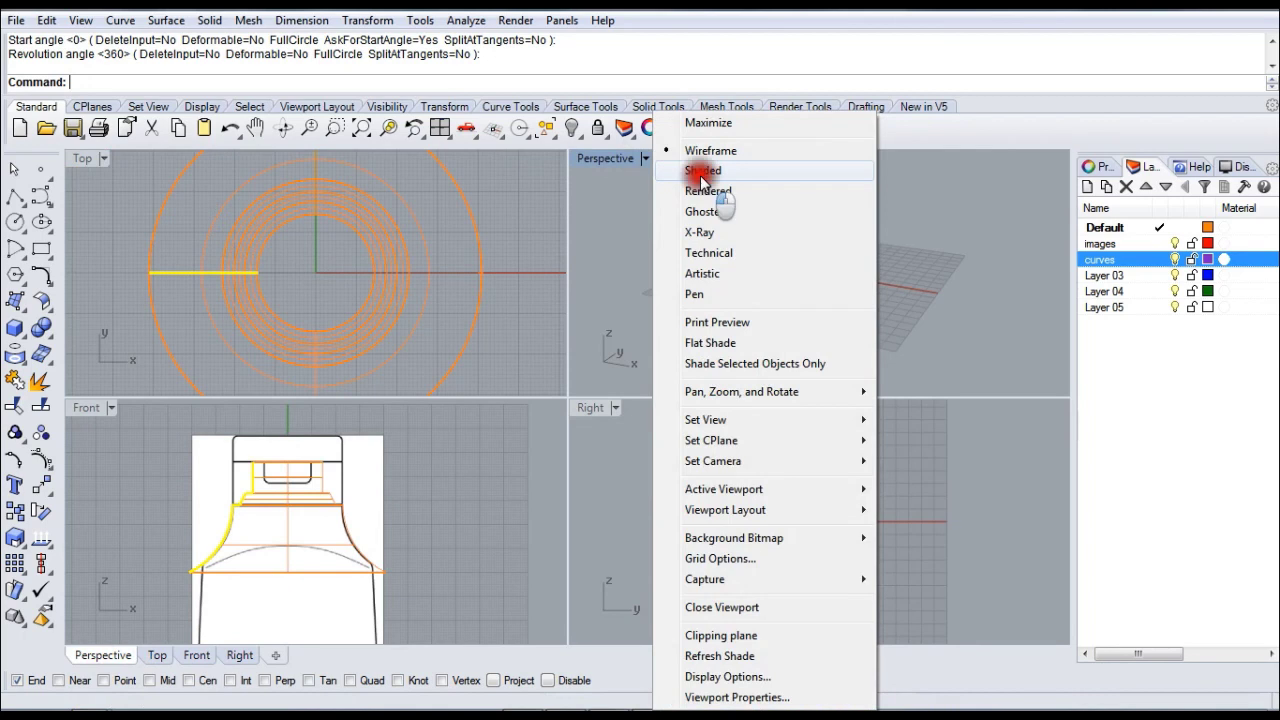
{"action": "right_click_drag", "start_coordinate": [702, 230], "coordinate": [886, 294]}
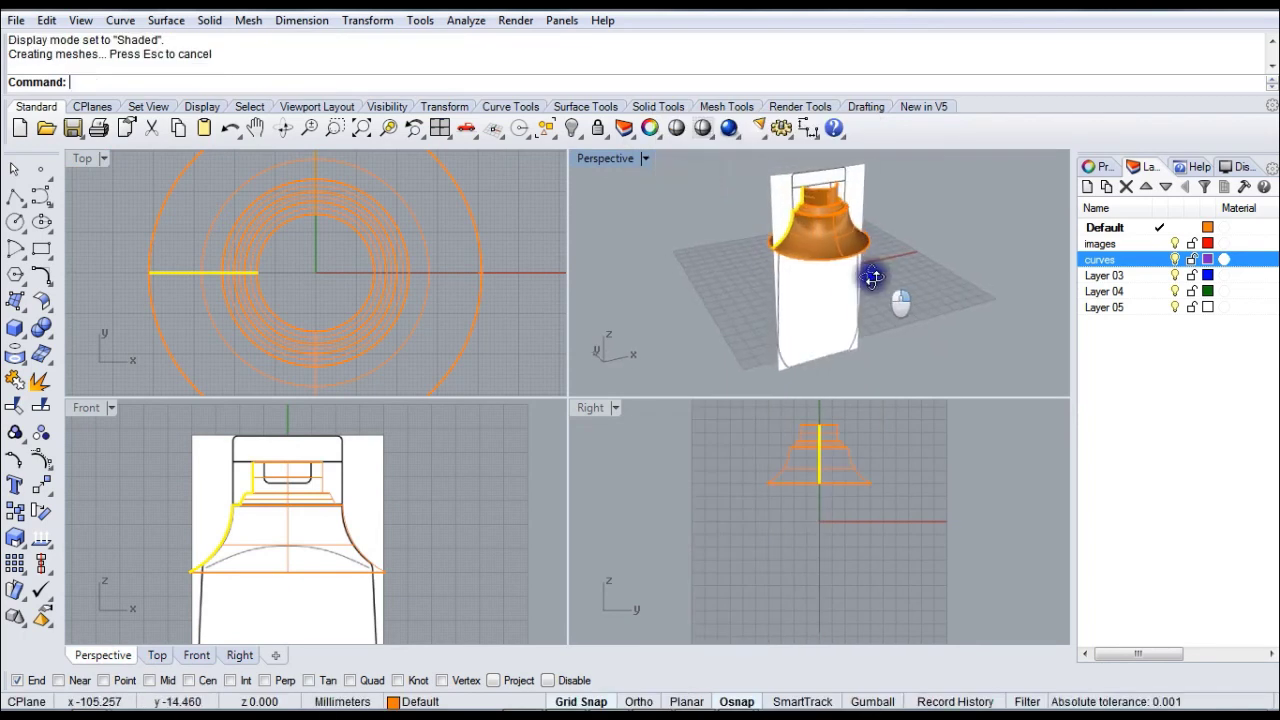
{"action": "scroll", "coordinate": [800, 207], "scroll_direction": "up", "scroll_amount": 2}
{"action": "scroll", "coordinate": [800, 207], "scroll_direction": "up", "scroll_amount": 3}
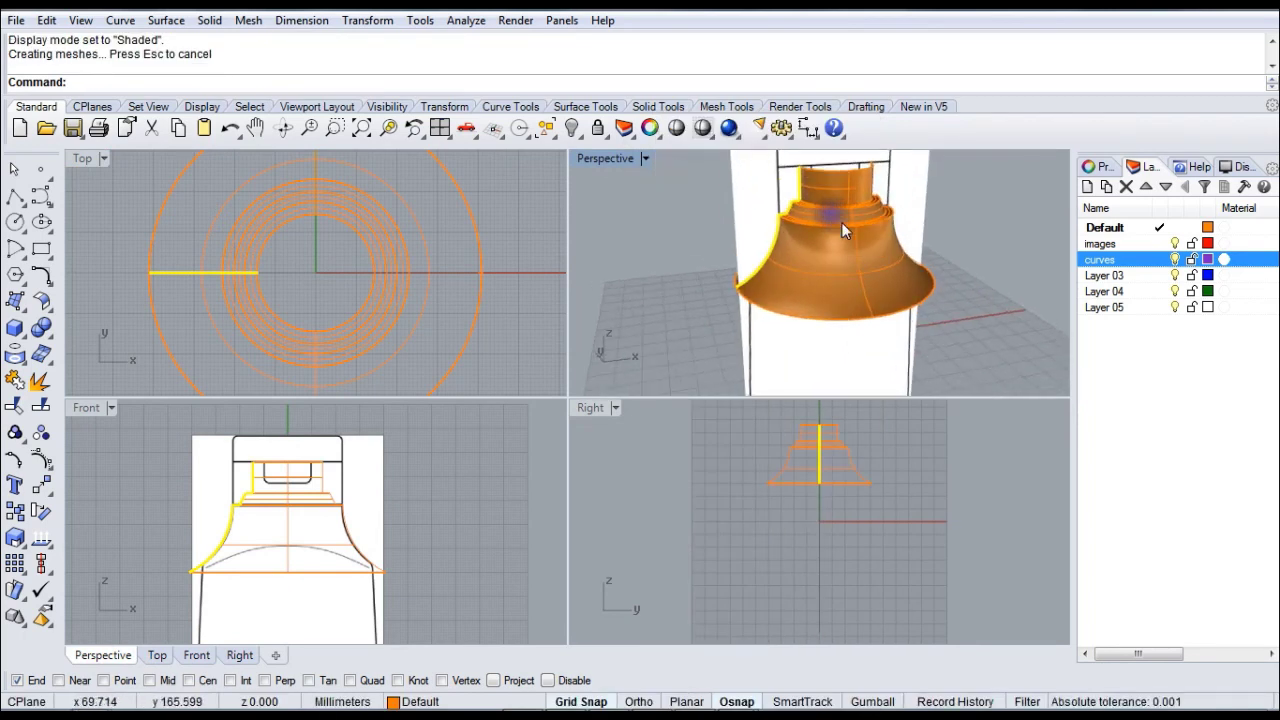
- Move the selected profile curves to the curves layer and hide that layer
{"action": "right_click", "coordinate": [1106, 267]}
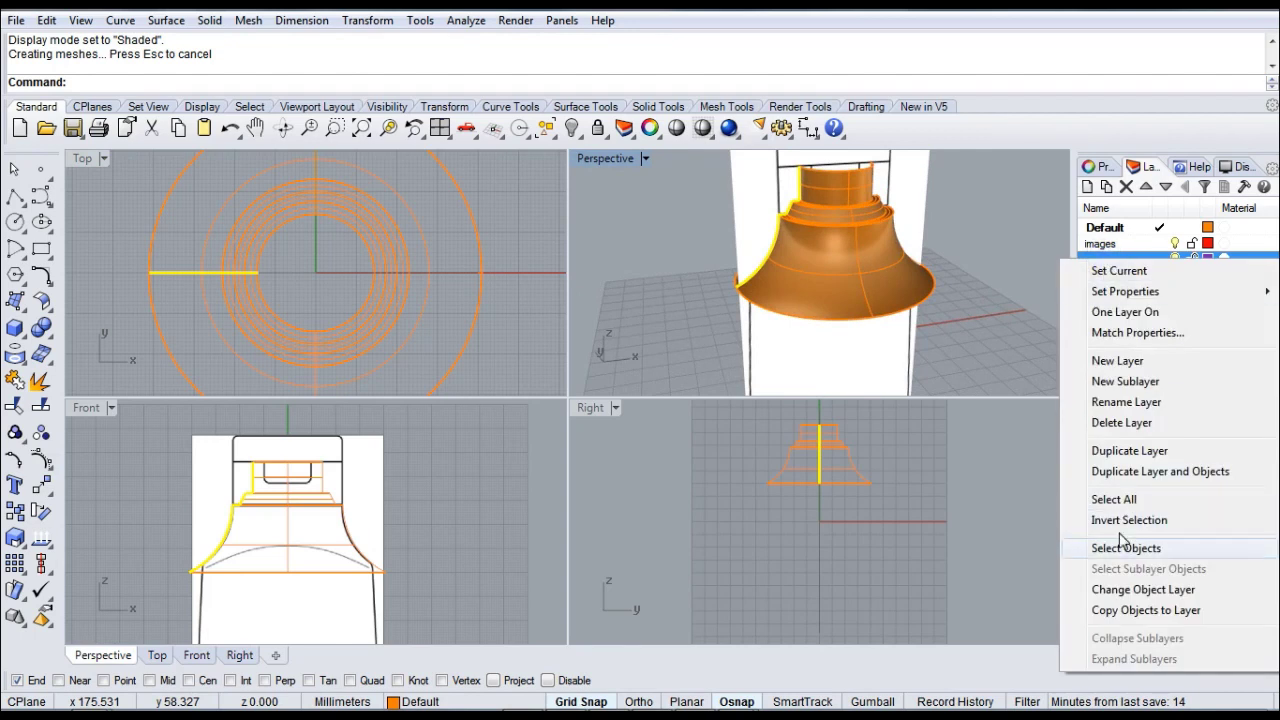
{"action": "left_click", "coordinate": [1117, 592]}
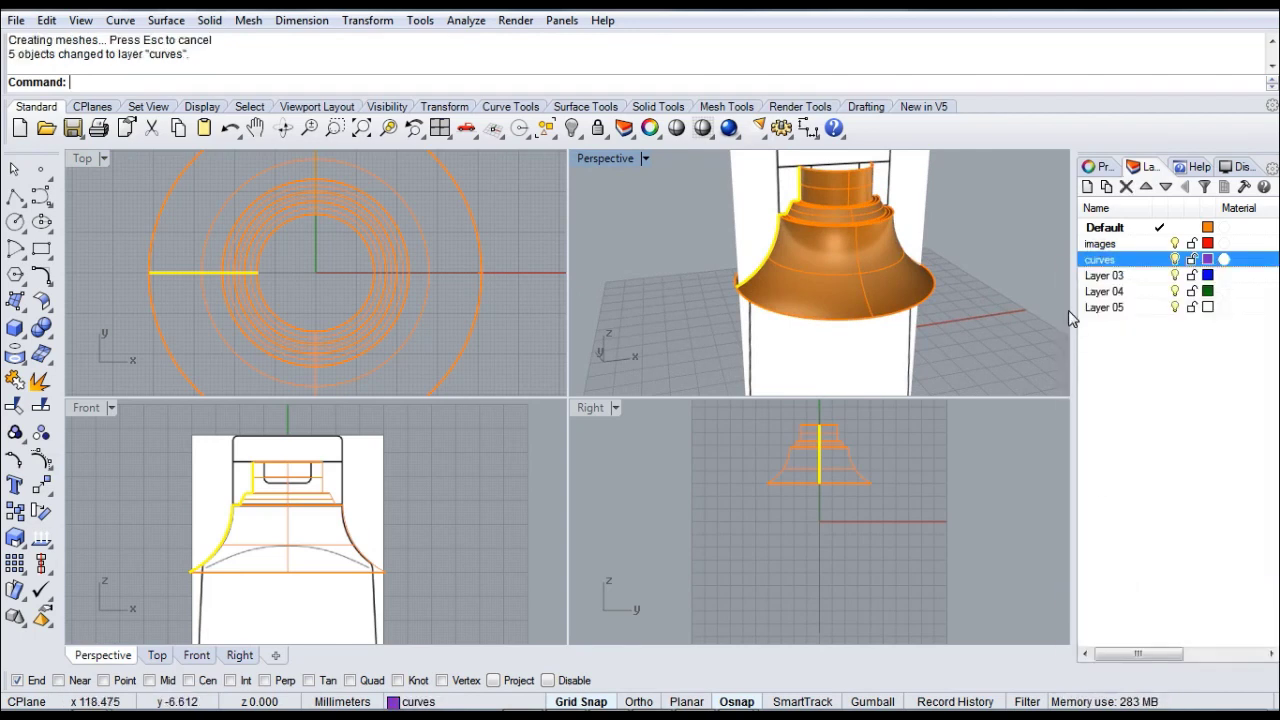
{"action": "left_click", "coordinate": [1176, 260]}
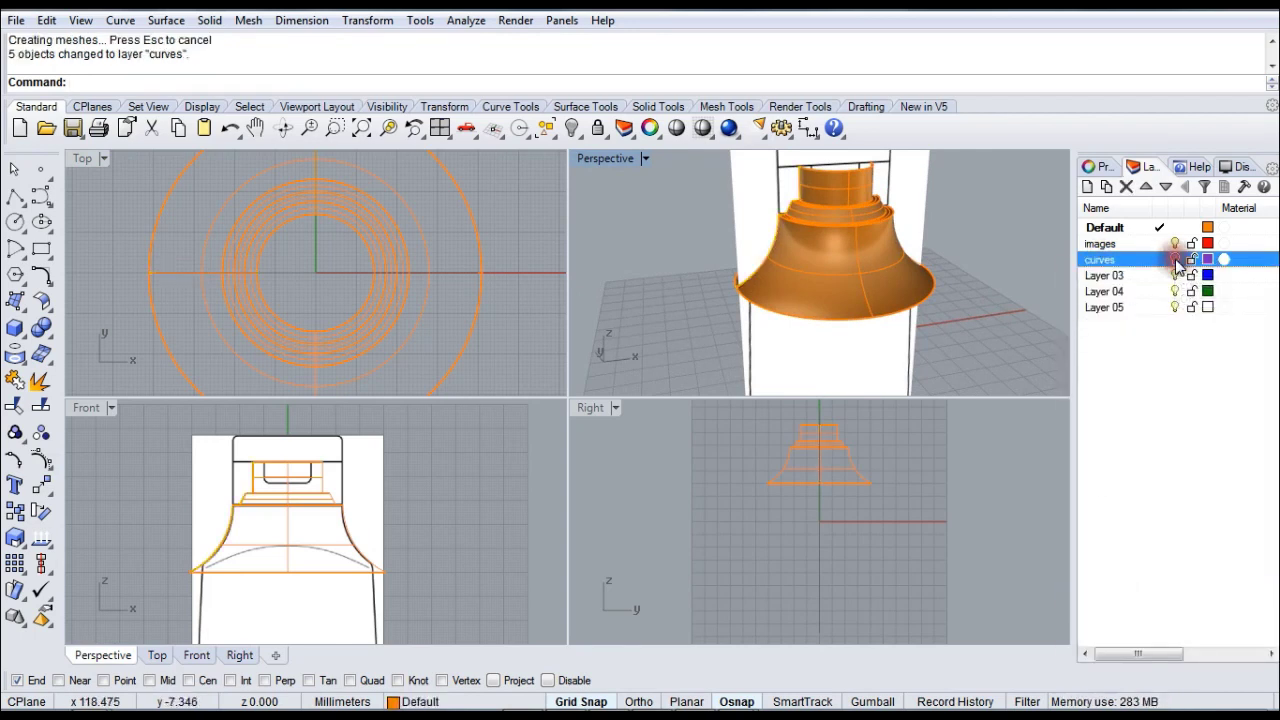
- Rename Layer 03 as surface
{"action": "left_click", "coordinate": [1128, 278]}
{"action": "left_click", "coordinate": [1110, 278]}
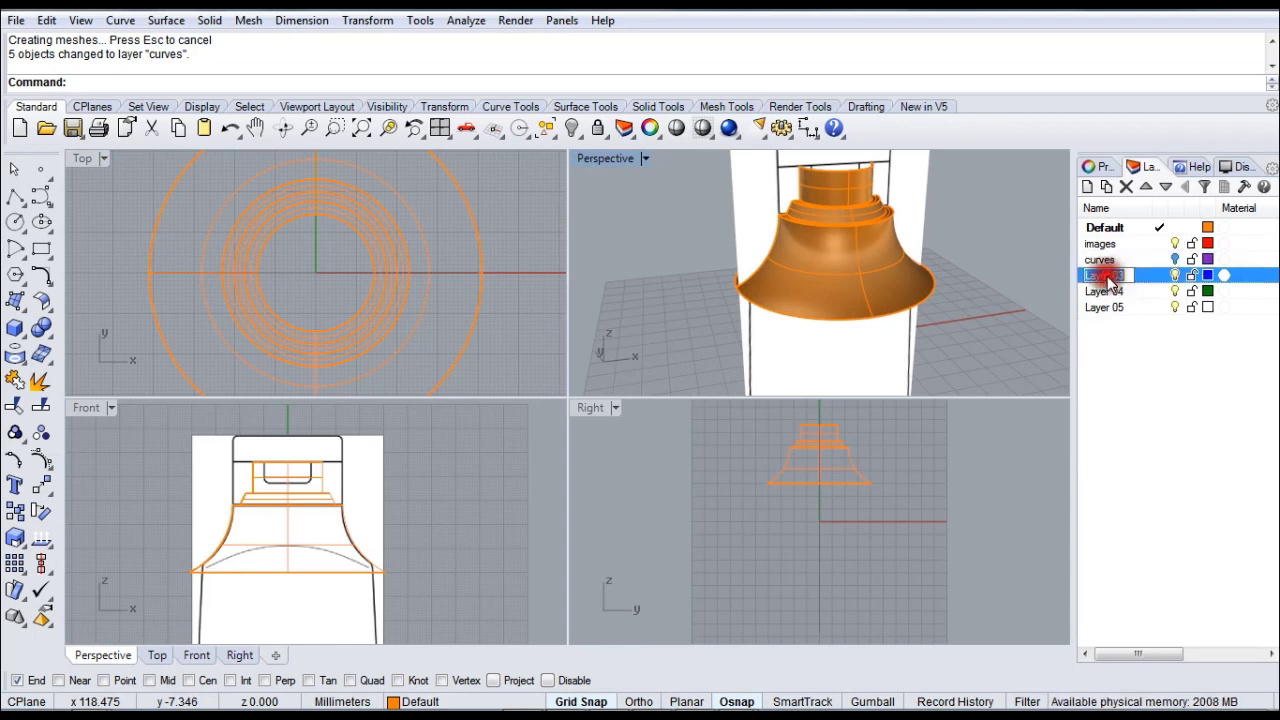
{"action": "type", "text": "surface"}
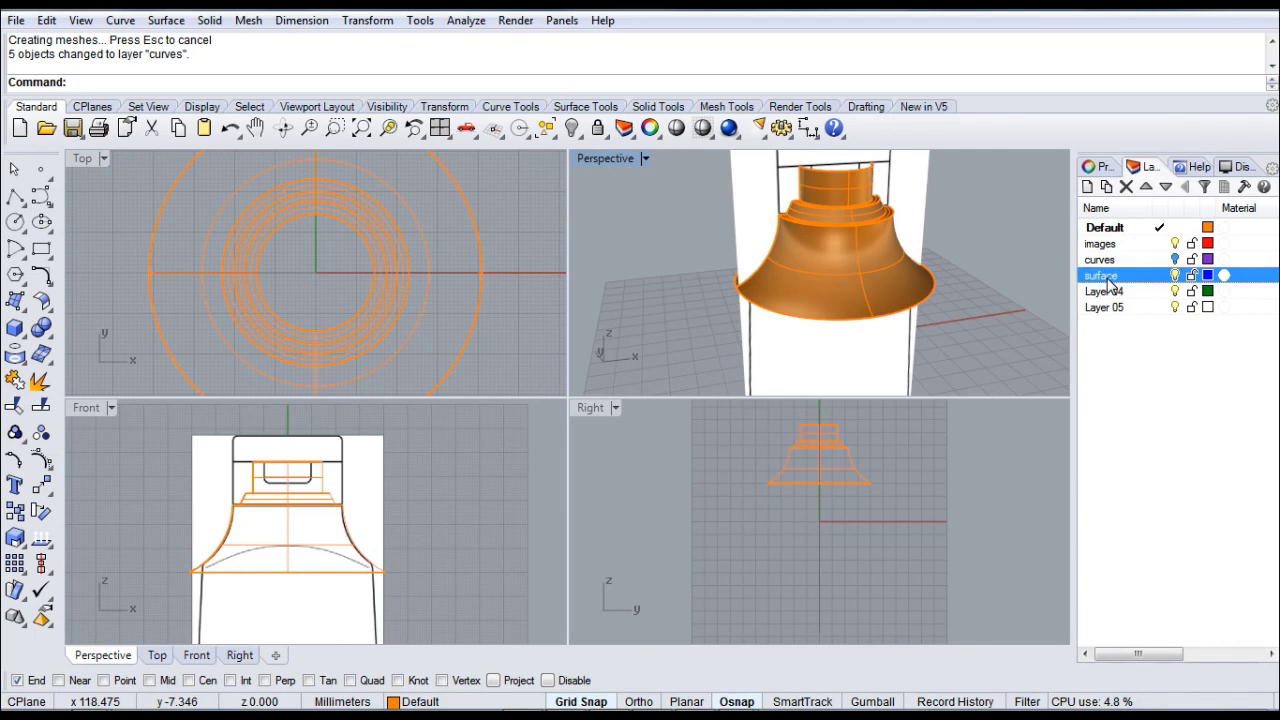
- Move the five revolved neck and shoulder surfaces to the surface layer and deselect them
{"action": "left_click", "coordinate": [903, 274]}
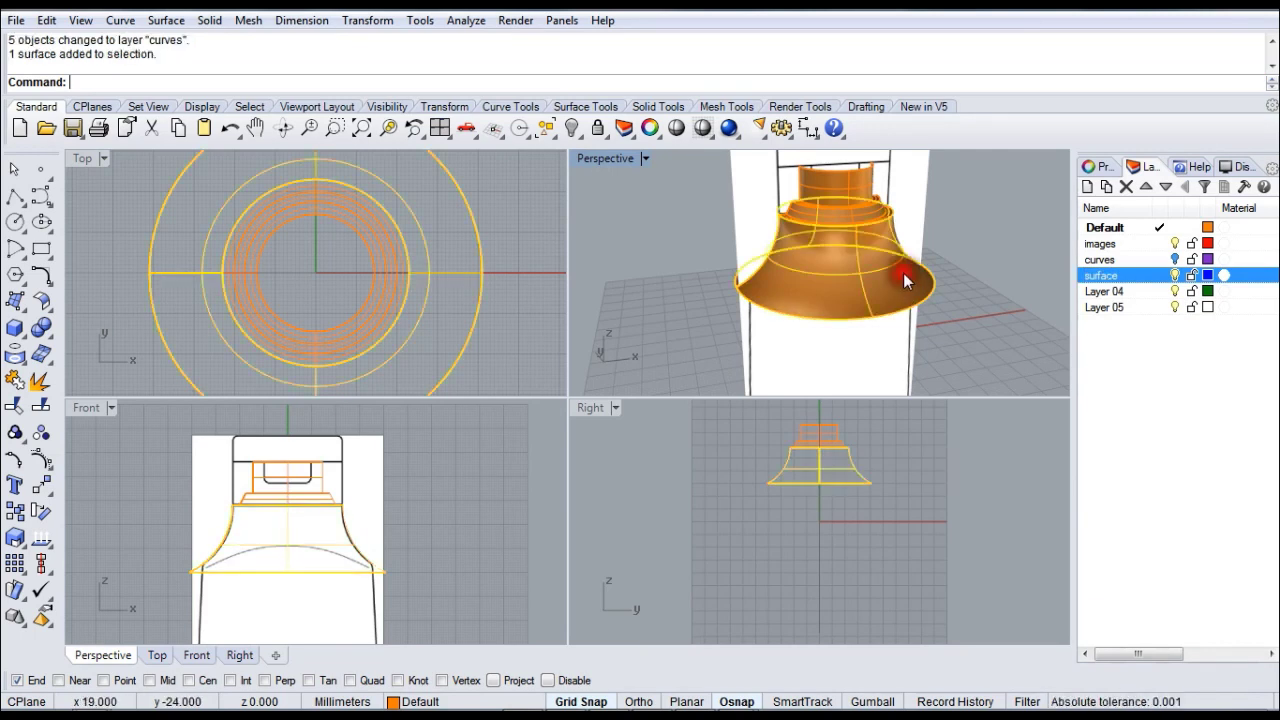
{"action": "left_click", "coordinate": [840, 228], "text": "shift"}
{"action": "left_click", "coordinate": [837, 222], "text": "shift"}
{"action": "left_click", "coordinate": [837, 211], "text": "shift"}
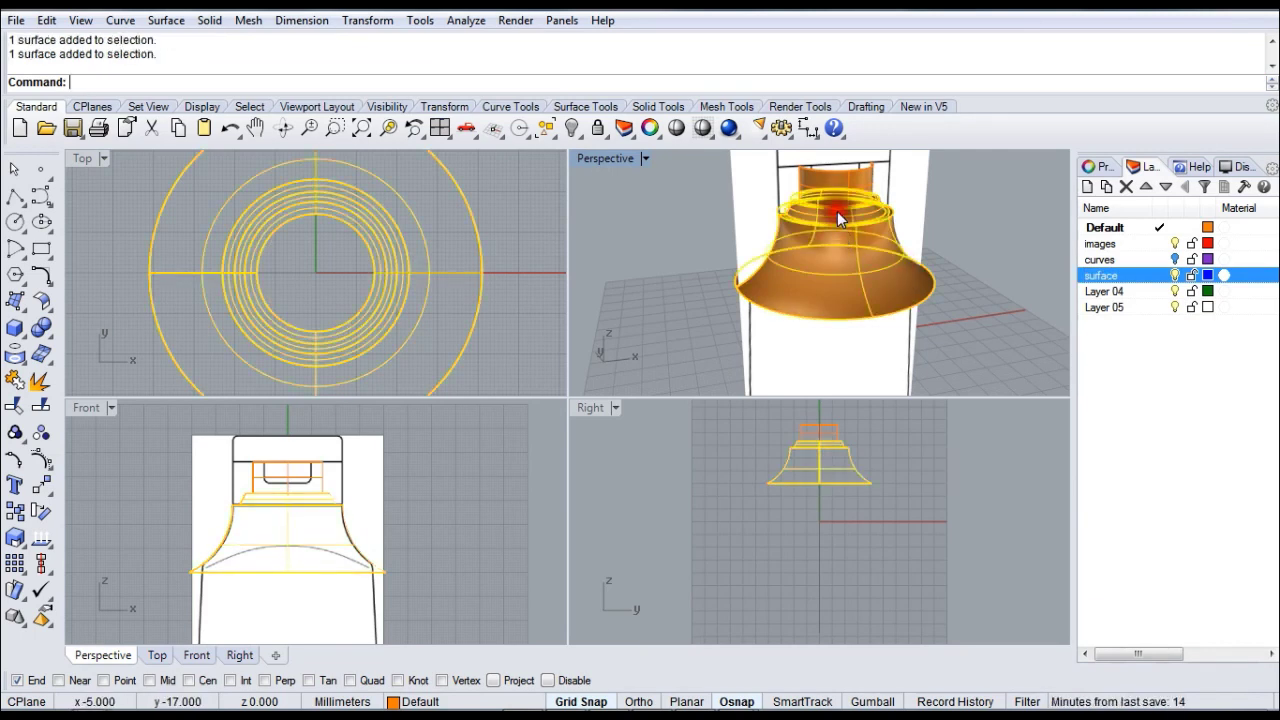
{"action": "left_click", "coordinate": [843, 183], "text": "shift"}
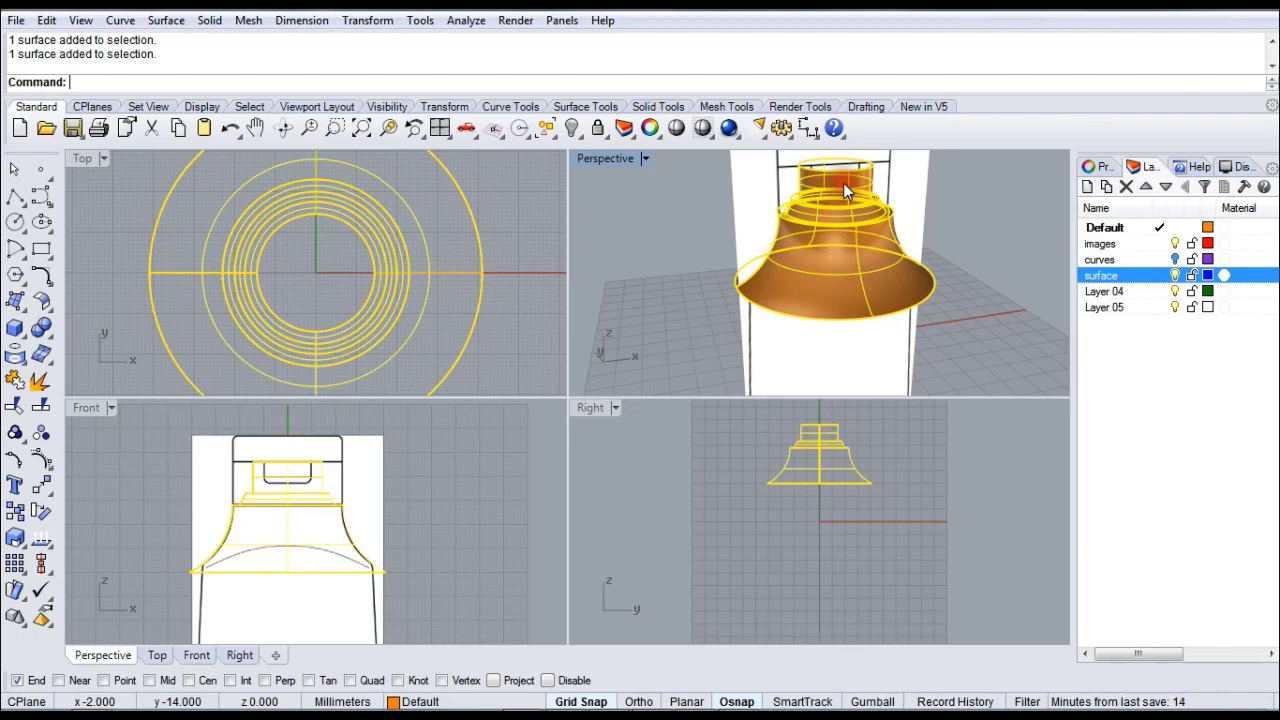
{"action": "right_click", "coordinate": [1105, 285]}
{"action": "left_click", "coordinate": [1128, 607]}
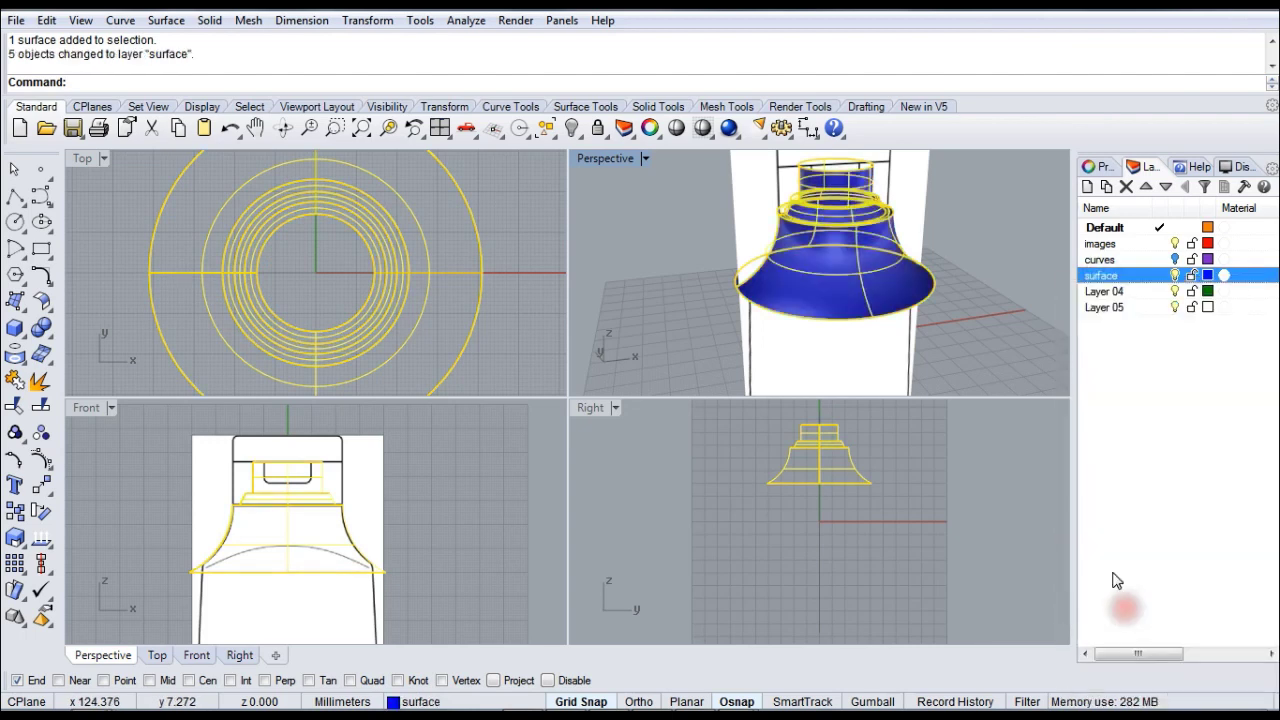
{"action": "left_click", "coordinate": [988, 215]}
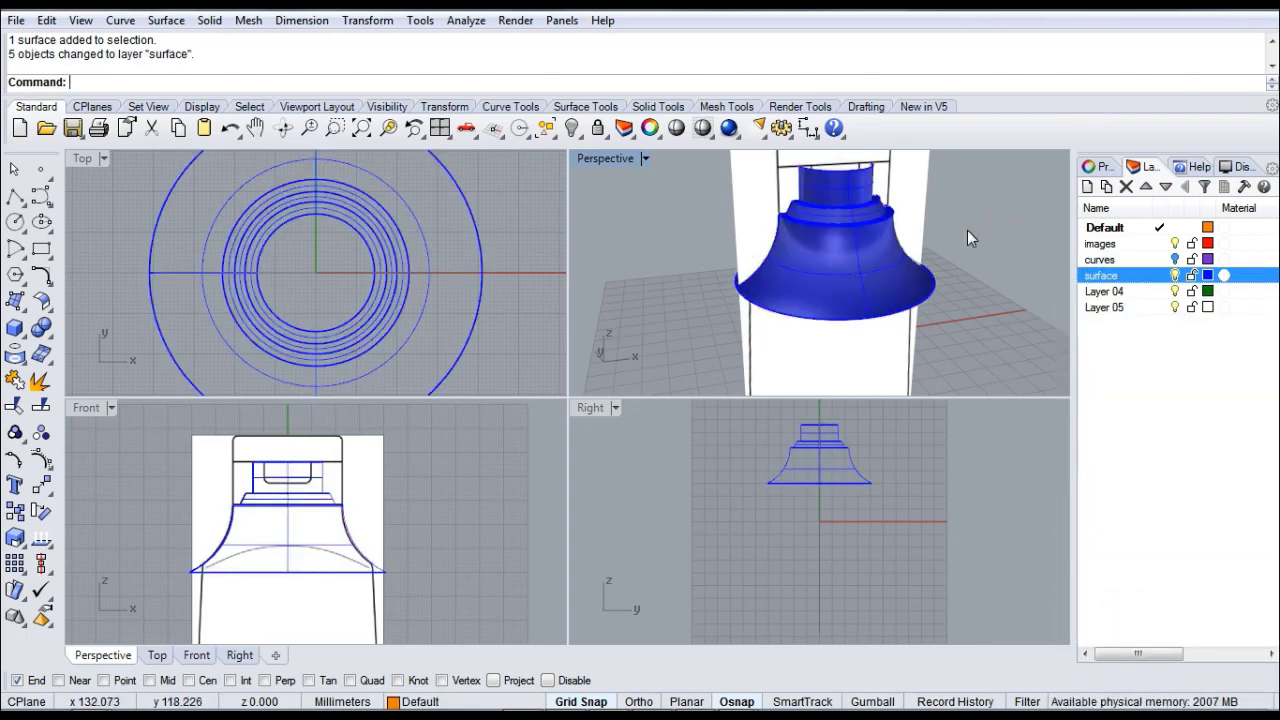
- Maximize the Front view and hide the surface layer so only the reference image shows
{"action": "double_click", "coordinate": [88, 410]}
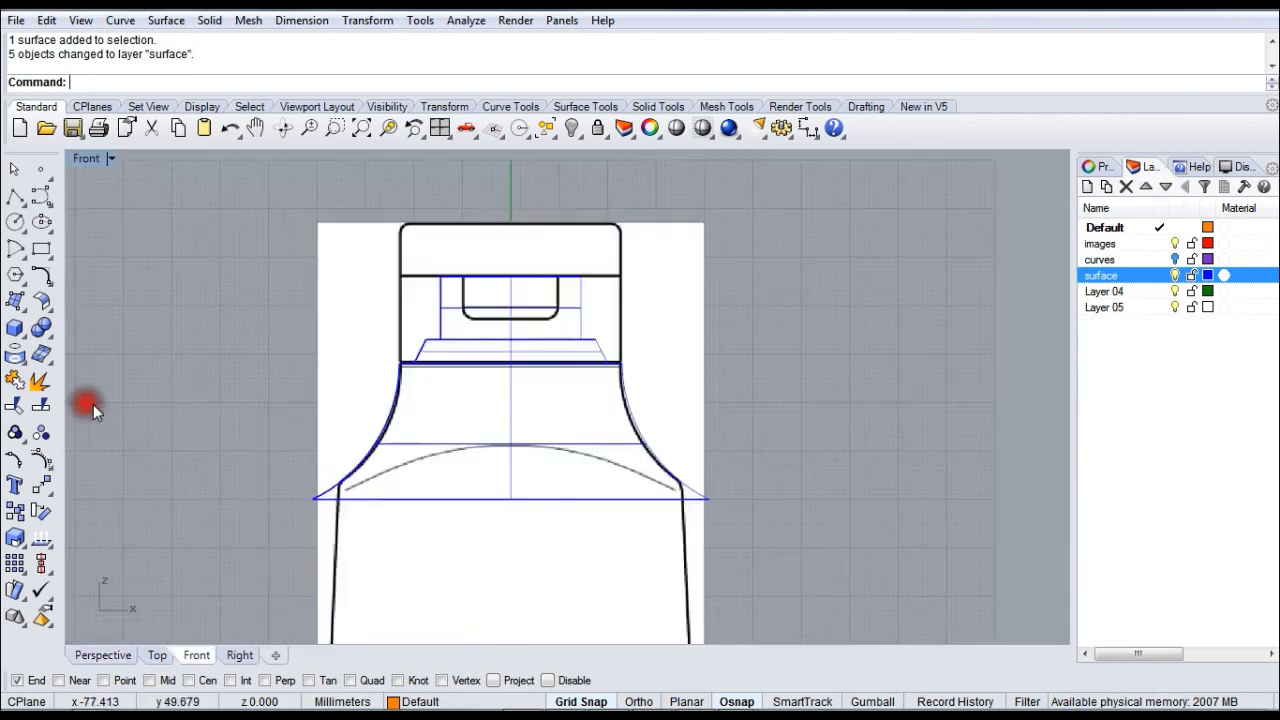
{"action": "right_click_drag", "start_coordinate": [514, 423], "coordinate": [522, 407]}
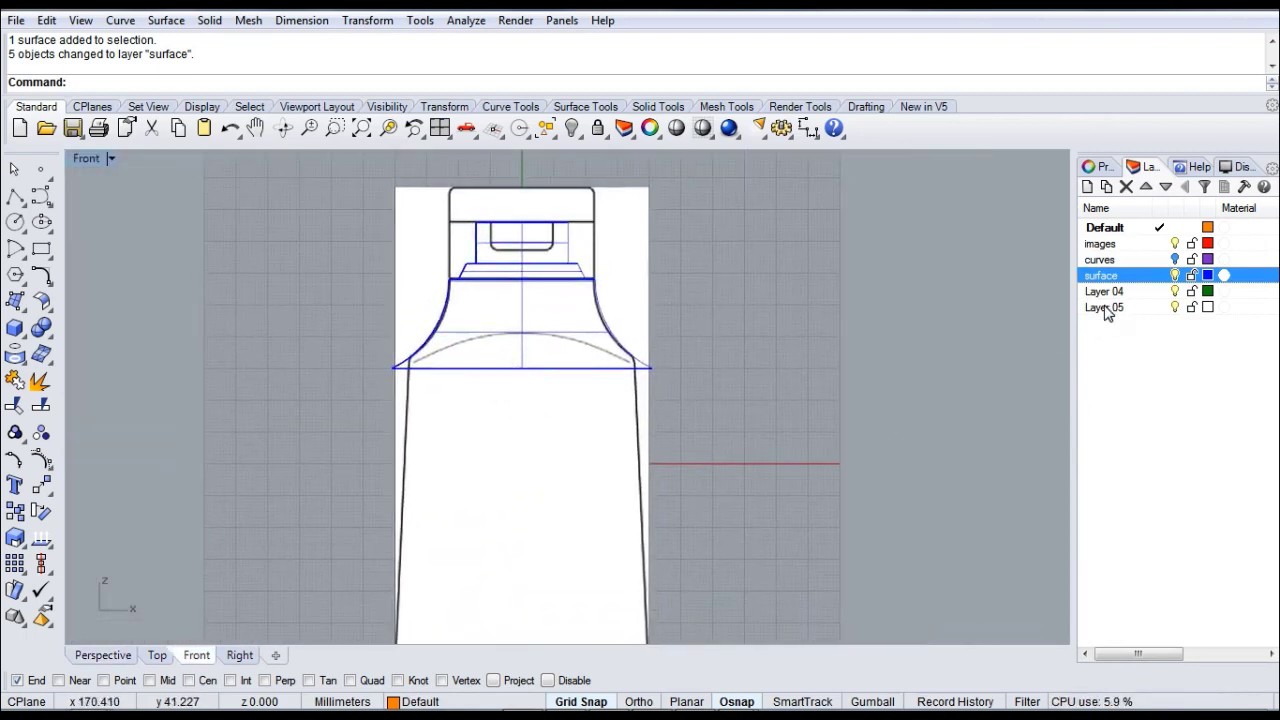
{"action": "key", "text": "Escape"}
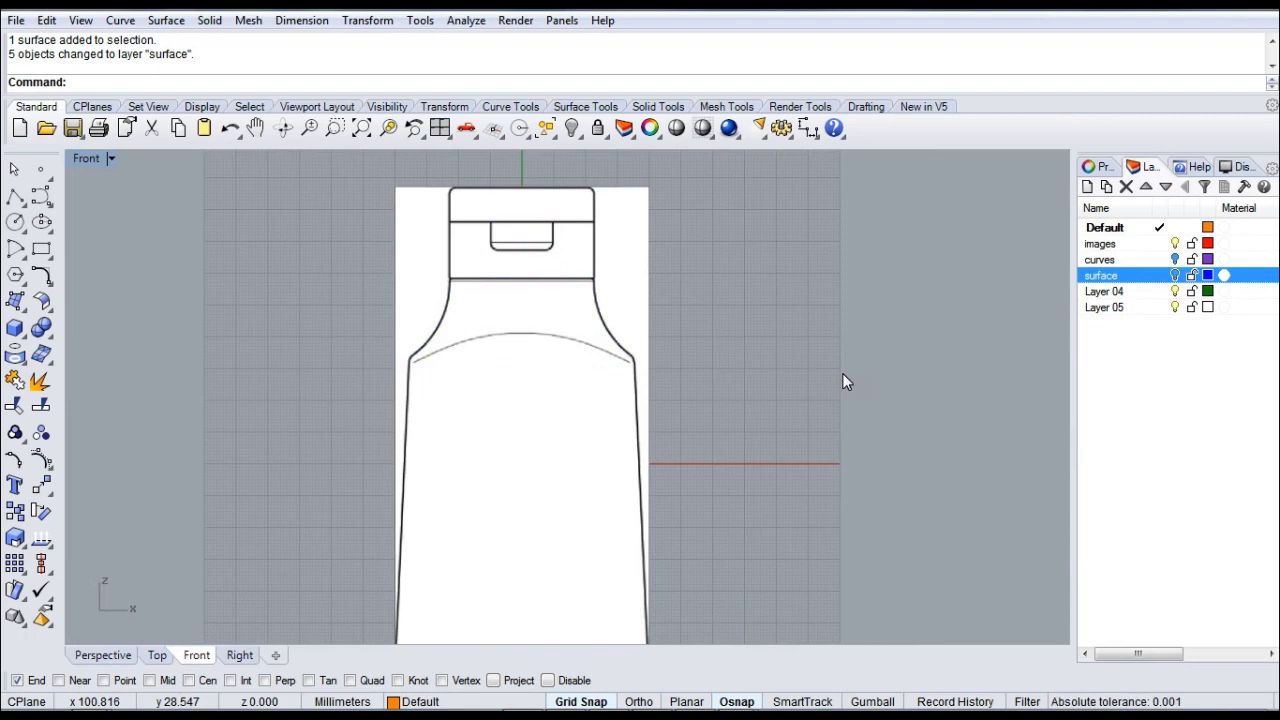
- Draw a single line along the bottle's left side, from above the shoulder corner to below the base
{"action": "key", "text": "Home"}
{"action": "right_click_drag", "start_coordinate": [637, 463], "coordinate": [620, 410]}
{"action": "scroll", "coordinate": [623, 423], "scroll_direction": "up", "scroll_amount": 2}
{"action": "left_click", "coordinate": [15, 196]}
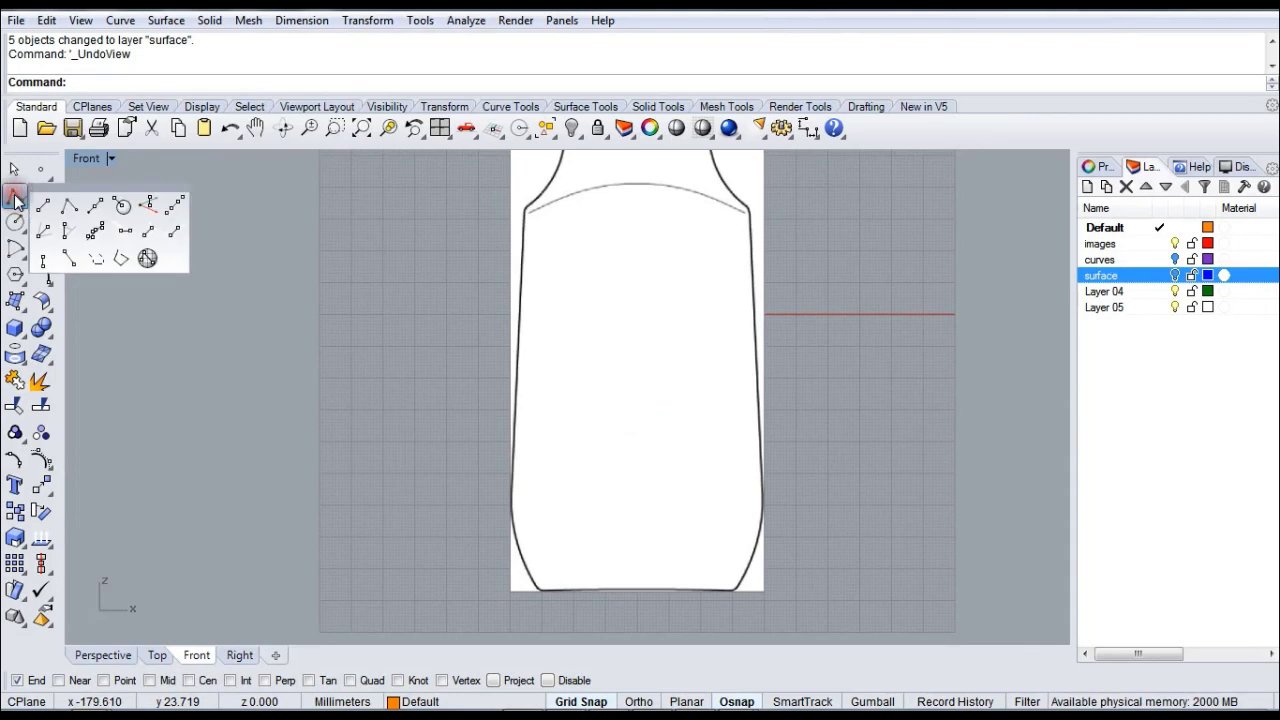
{"action": "left_click", "coordinate": [44, 207]}
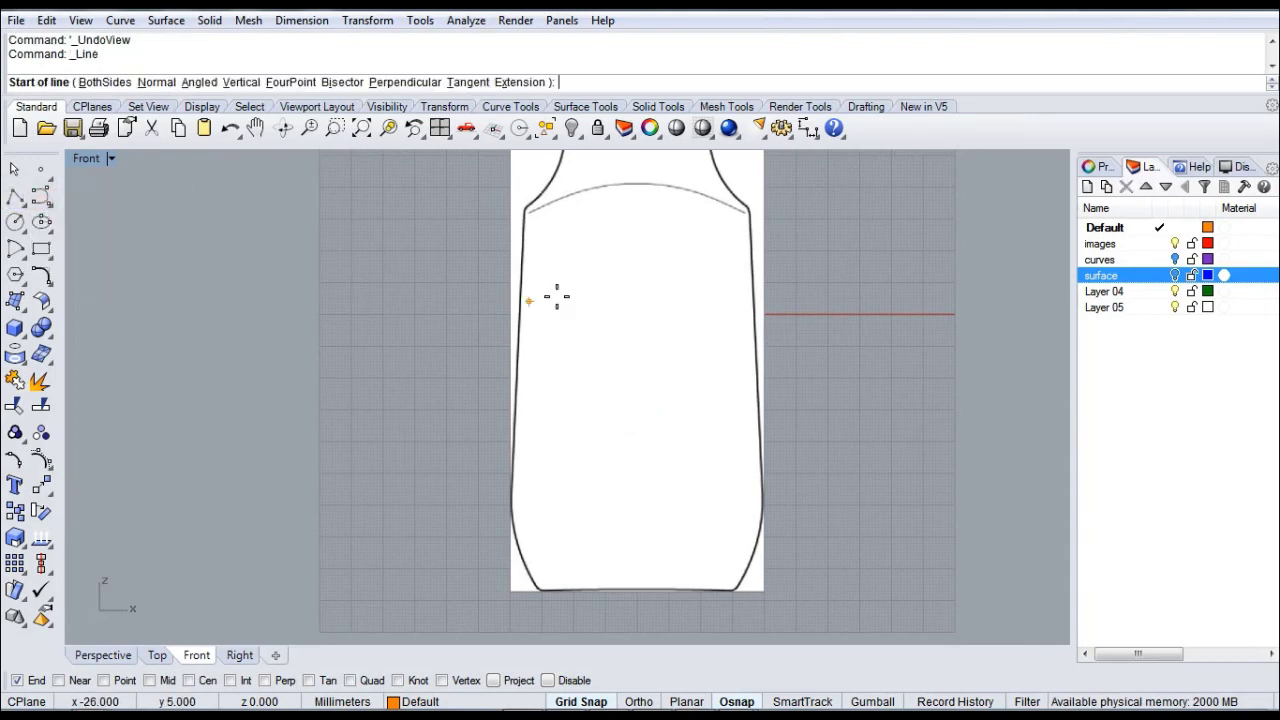
{"action": "left_click", "coordinate": [531, 177]}
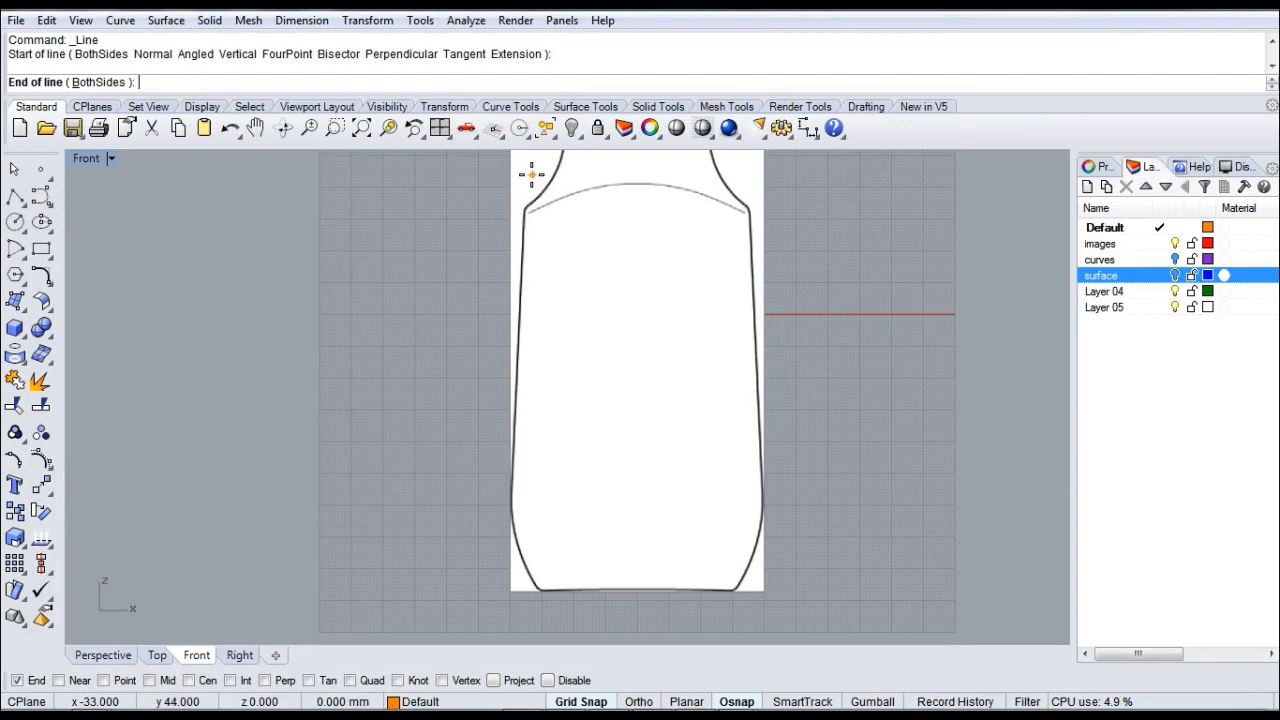
{"action": "left_click", "coordinate": [505, 614]}
{"action": "right_click_drag", "start_coordinate": [661, 339], "coordinate": [645, 359]}
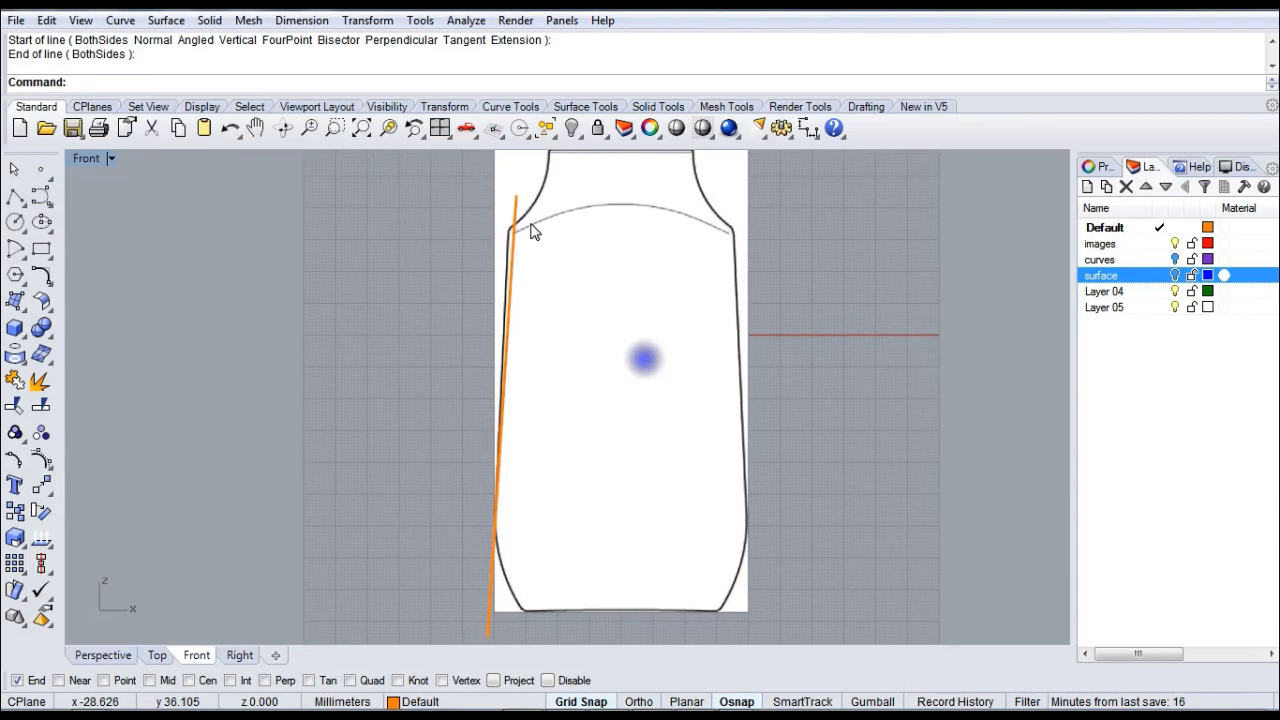
- Show the side line's control points and shift its upper end point outward to match the bottle's left outline
{"action": "left_click", "coordinate": [514, 206]}
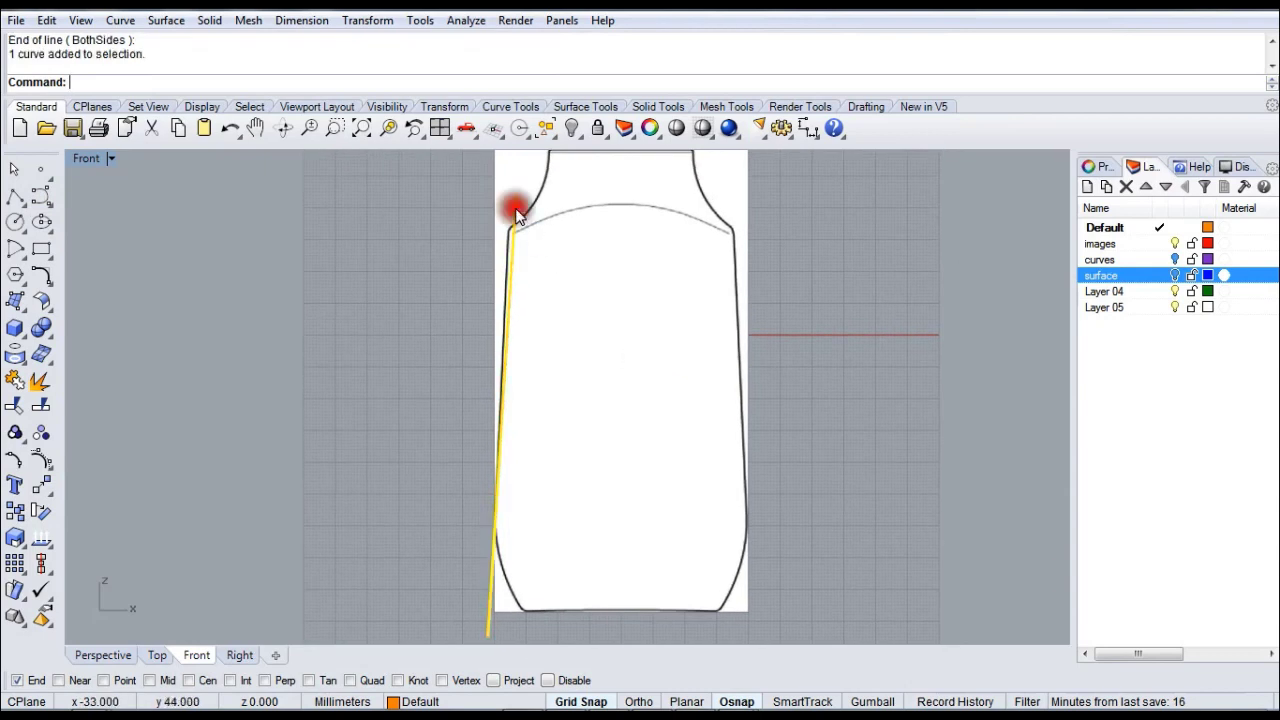
{"action": "left_click", "coordinate": [15, 432]}
{"action": "right_click_drag", "start_coordinate": [549, 310], "coordinate": [534, 354]}
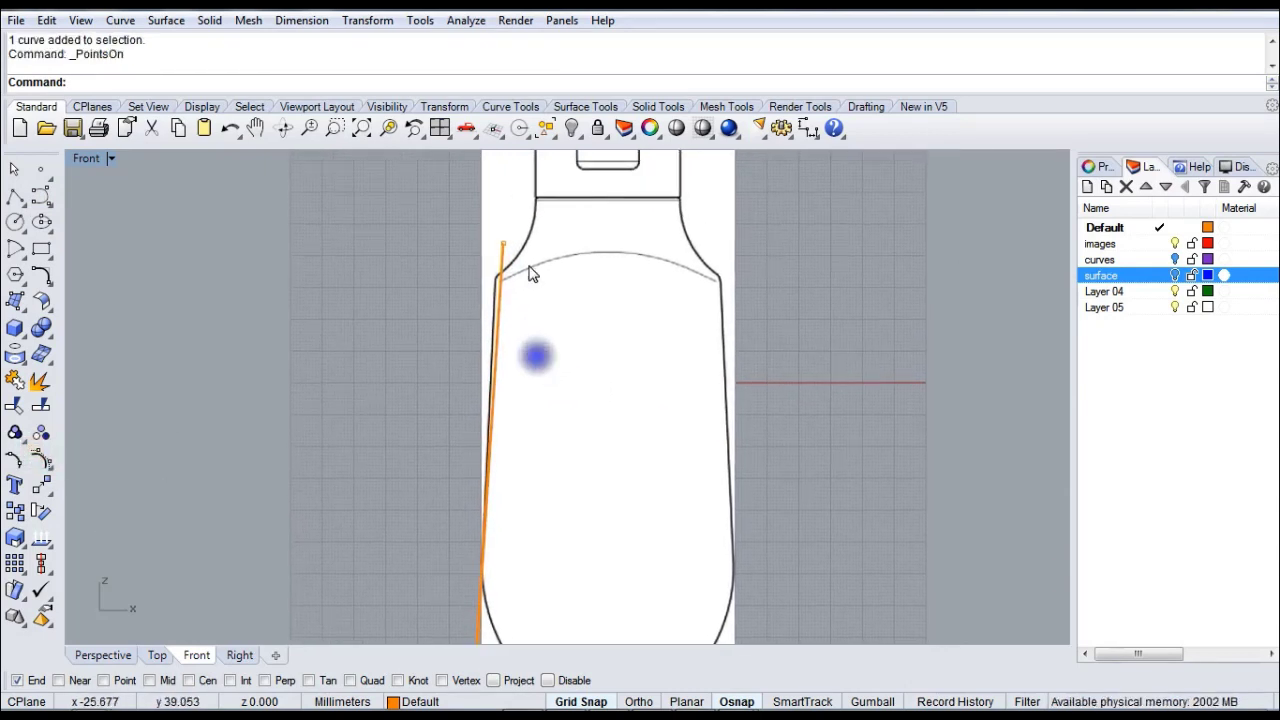
{"action": "scroll", "coordinate": [505, 253], "scroll_direction": "up", "scroll_amount": 1}
{"action": "left_click_drag", "start_coordinate": [502, 243], "coordinate": [494, 240]}
- Move the side line's lower end point up to just above base level, following the left outline, and disable object snaps
{"action": "scroll", "coordinate": [591, 426], "scroll_direction": "down", "scroll_amount": 1}
{"action": "right_click_drag", "start_coordinate": [591, 426], "coordinate": [514, 500]}
{"action": "scroll", "coordinate": [478, 540], "scroll_direction": "up", "scroll_amount": 3}
{"action": "right_click_drag", "start_coordinate": [442, 543], "coordinate": [436, 594]}
{"action": "left_click", "coordinate": [436, 594]}
{"action": "left_click_drag", "start_coordinate": [443, 591], "coordinate": [446, 514]}
{"action": "left_click", "coordinate": [549, 681]}
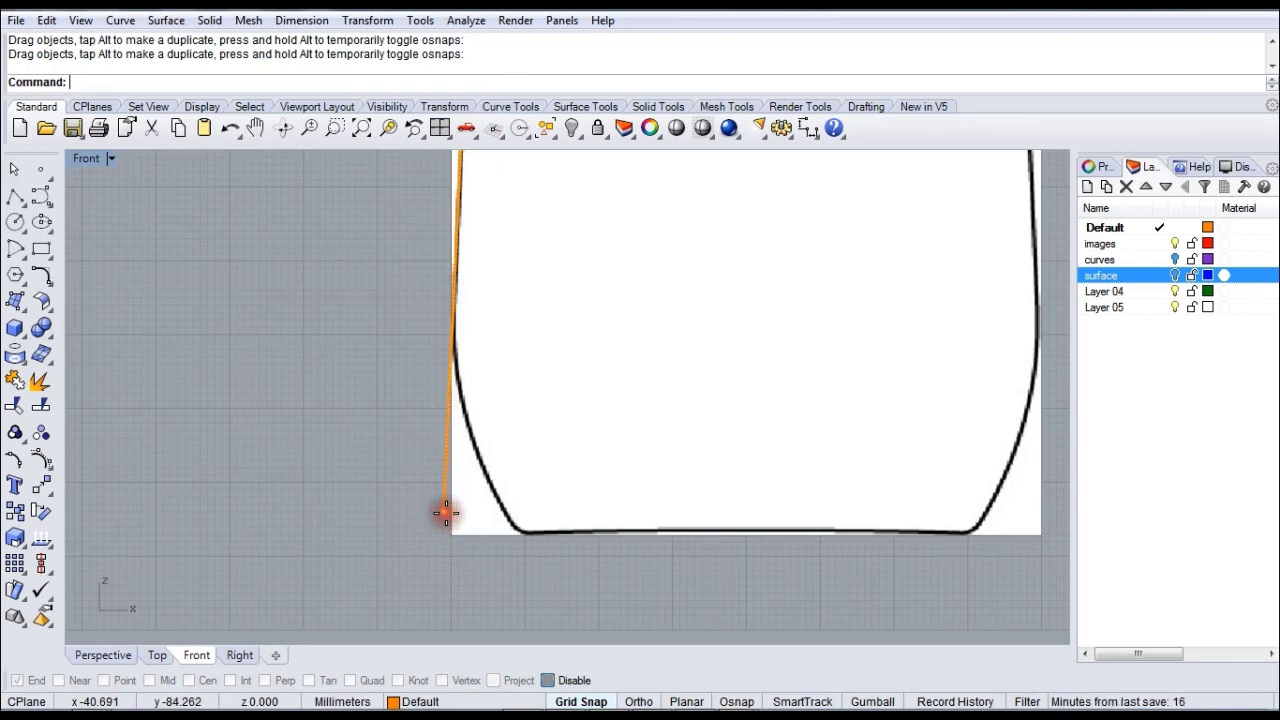
{"action": "scroll", "coordinate": [586, 357], "scroll_direction": "down", "scroll_amount": 3}
{"action": "right_click_drag", "start_coordinate": [586, 357], "coordinate": [567, 424]}
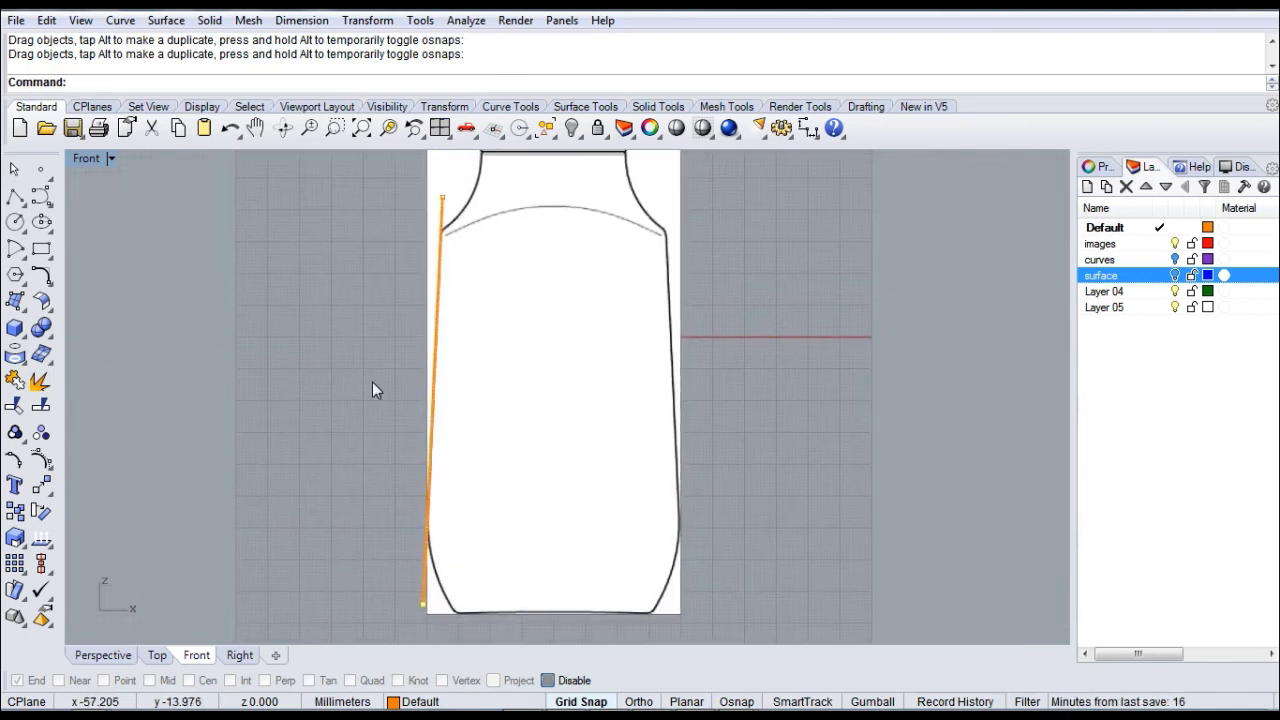
- Hide the side line's control points and re-enable object snaps
{"action": "right_click", "coordinate": [41, 458]}
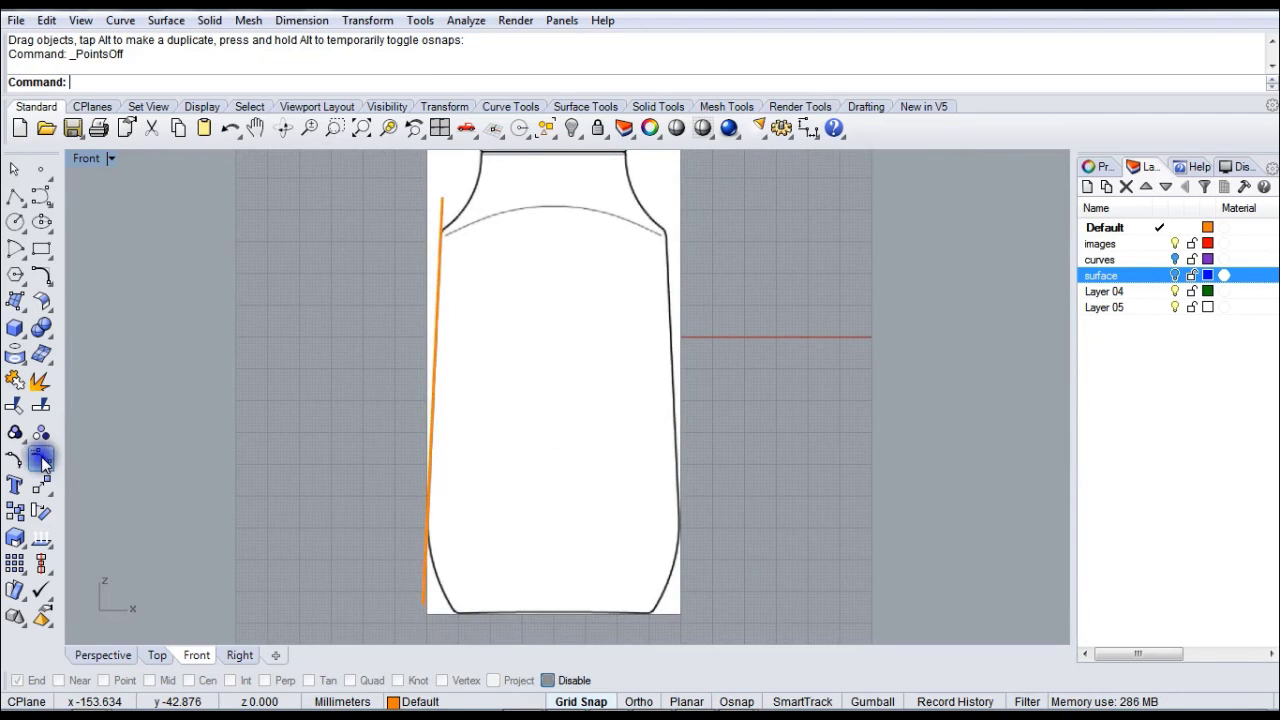
{"action": "left_click", "coordinate": [566, 684]}
{"action": "right_click_drag", "start_coordinate": [592, 520], "coordinate": [623, 465]}
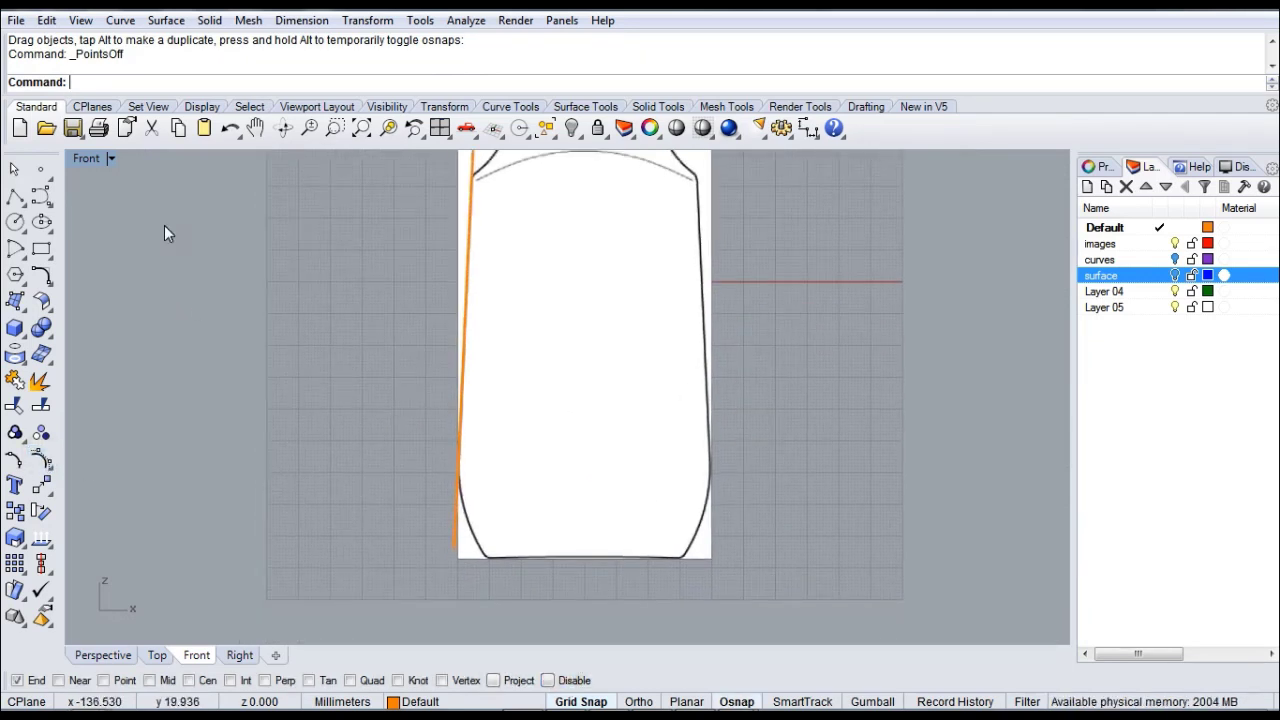
- Draw a three-point interpolated curve along the bottle's lower-left corner outline, from below the base up to just outside the side line
{"action": "left_click", "coordinate": [39, 195]}
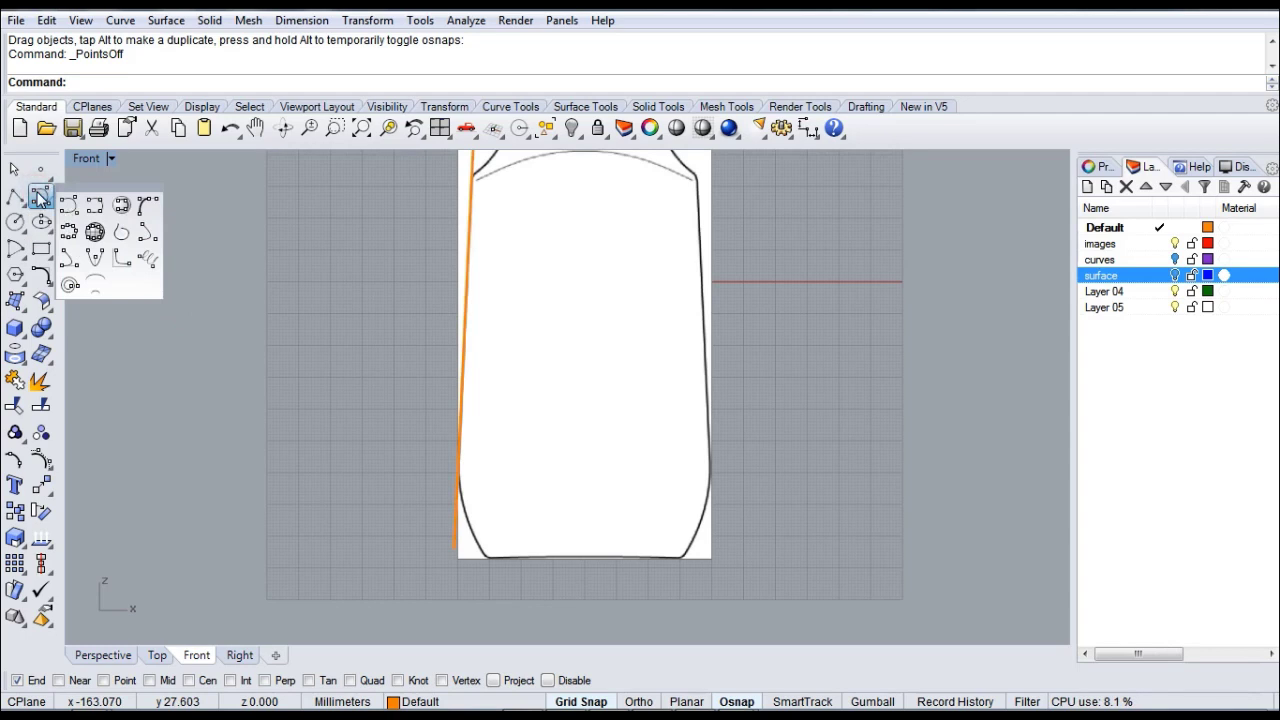
{"action": "left_click", "coordinate": [92, 204]}
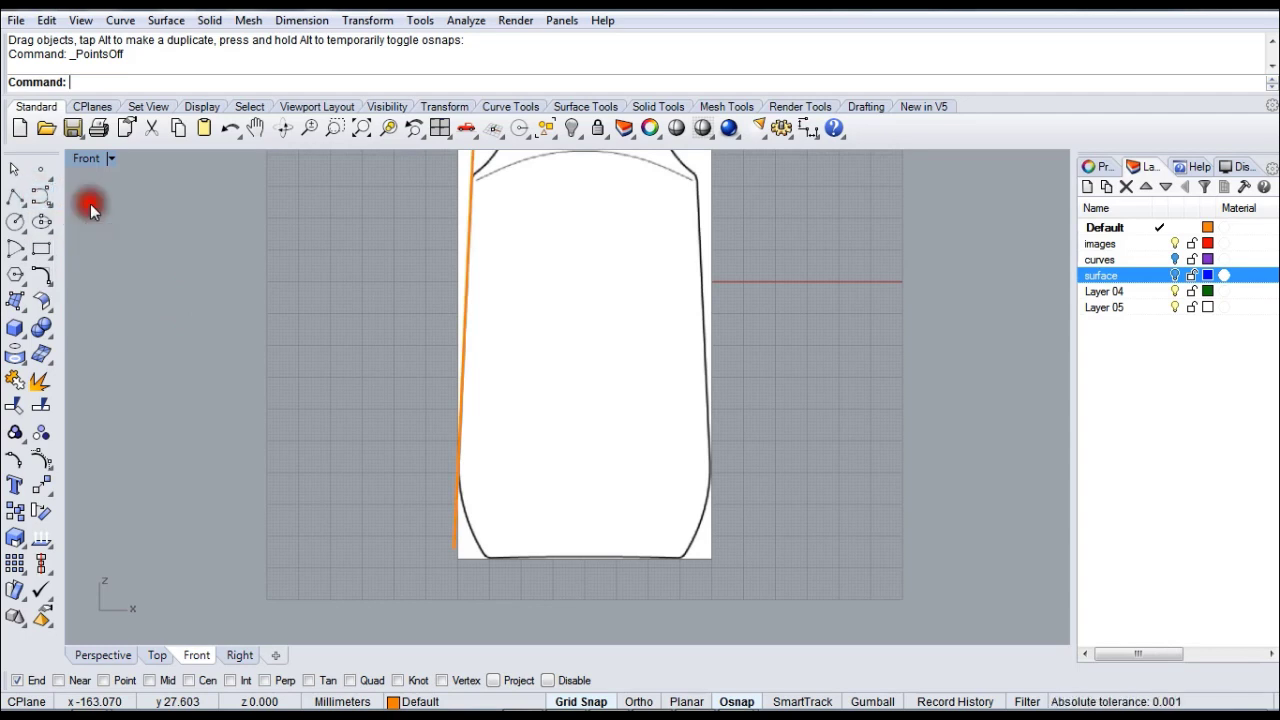
{"action": "scroll", "coordinate": [277, 389], "scroll_direction": "up", "scroll_amount": 2}
{"action": "right_click_drag", "start_coordinate": [320, 391], "coordinate": [309, 429]}
{"action": "scroll", "coordinate": [331, 420], "scroll_direction": "up", "scroll_amount": 3}
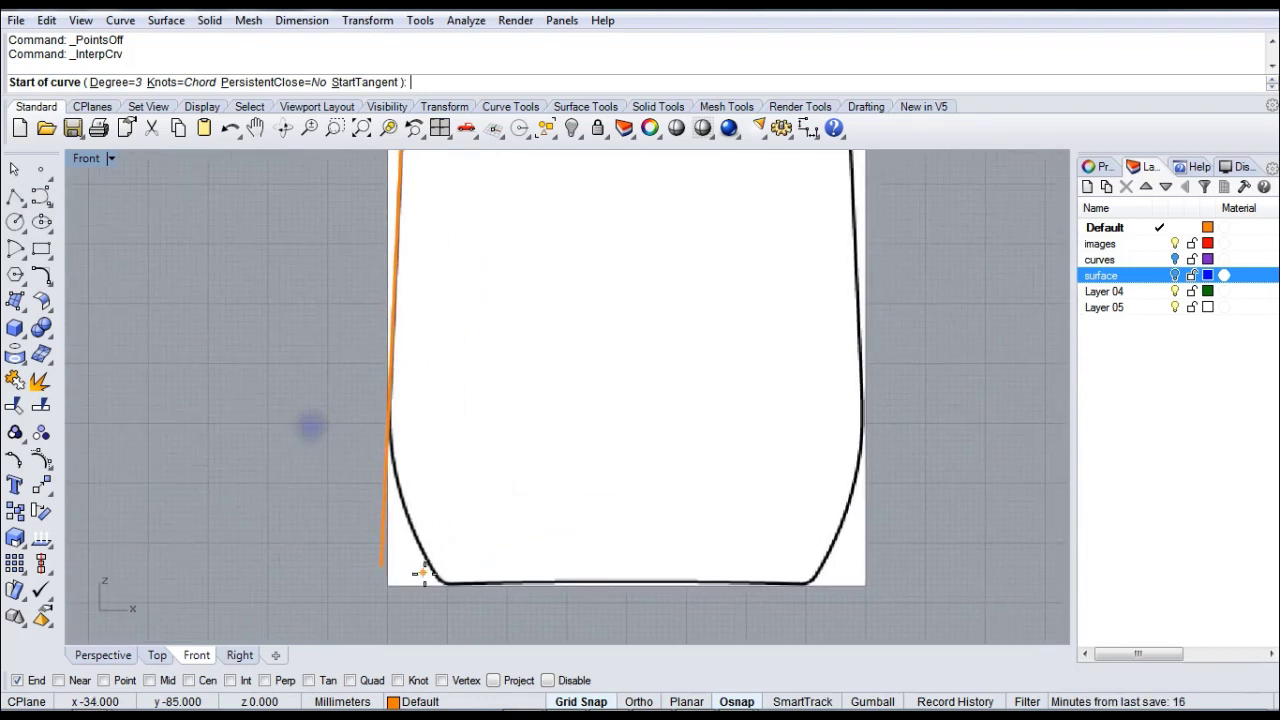
{"action": "left_click", "coordinate": [471, 616]}
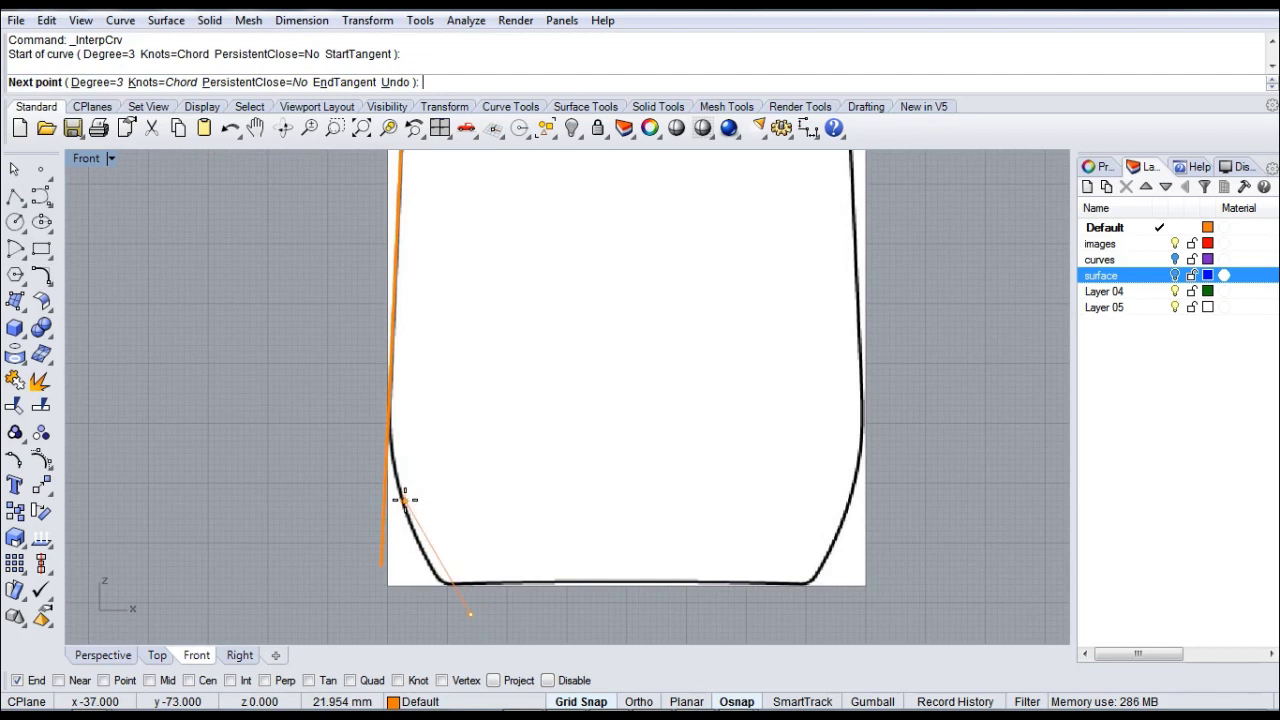
{"action": "left_click", "coordinate": [406, 510]}
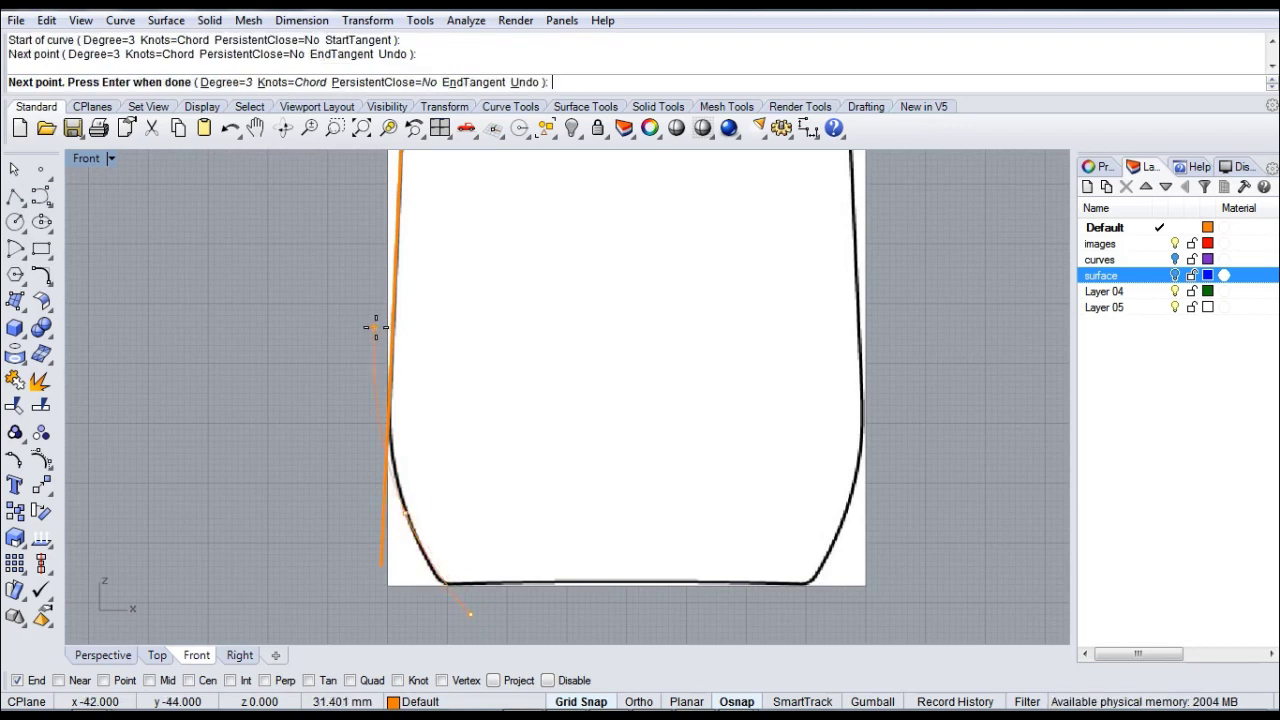
{"action": "scroll", "coordinate": [376, 327], "scroll_direction": "up", "scroll_amount": 5}
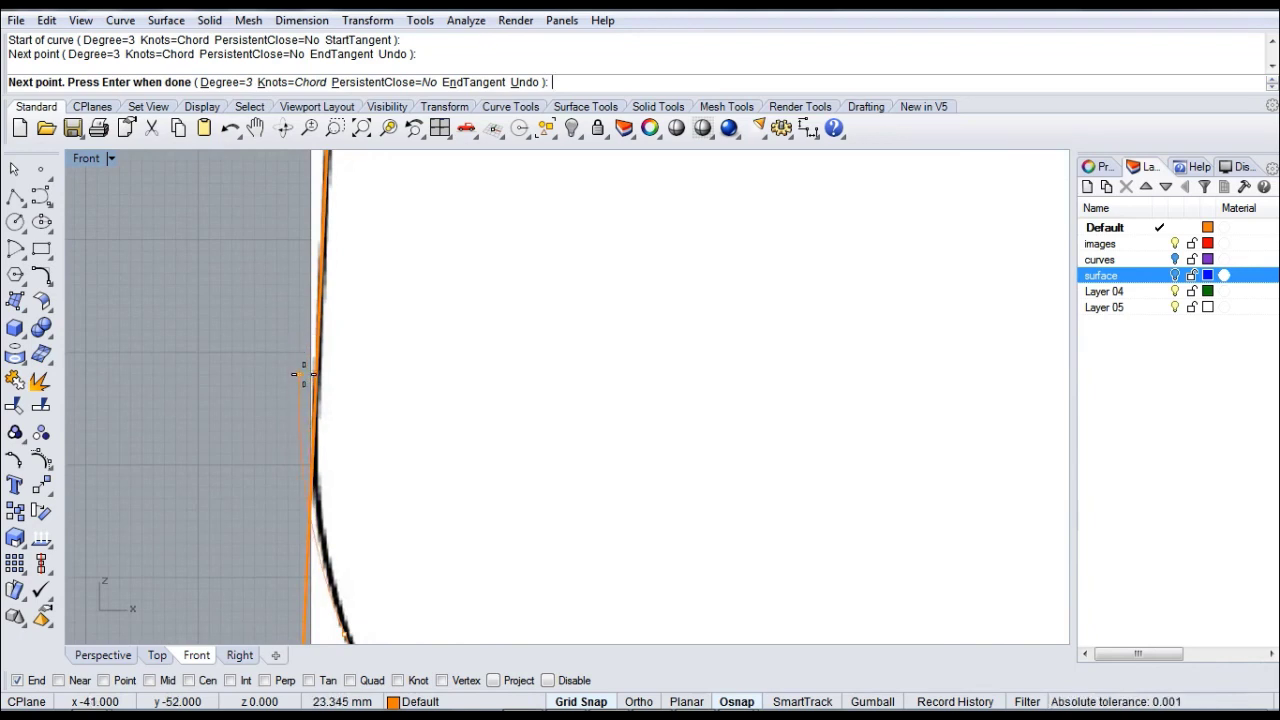
{"action": "scroll", "coordinate": [291, 357], "scroll_direction": "down", "scroll_amount": 3}
{"action": "left_click", "coordinate": [290, 355]}
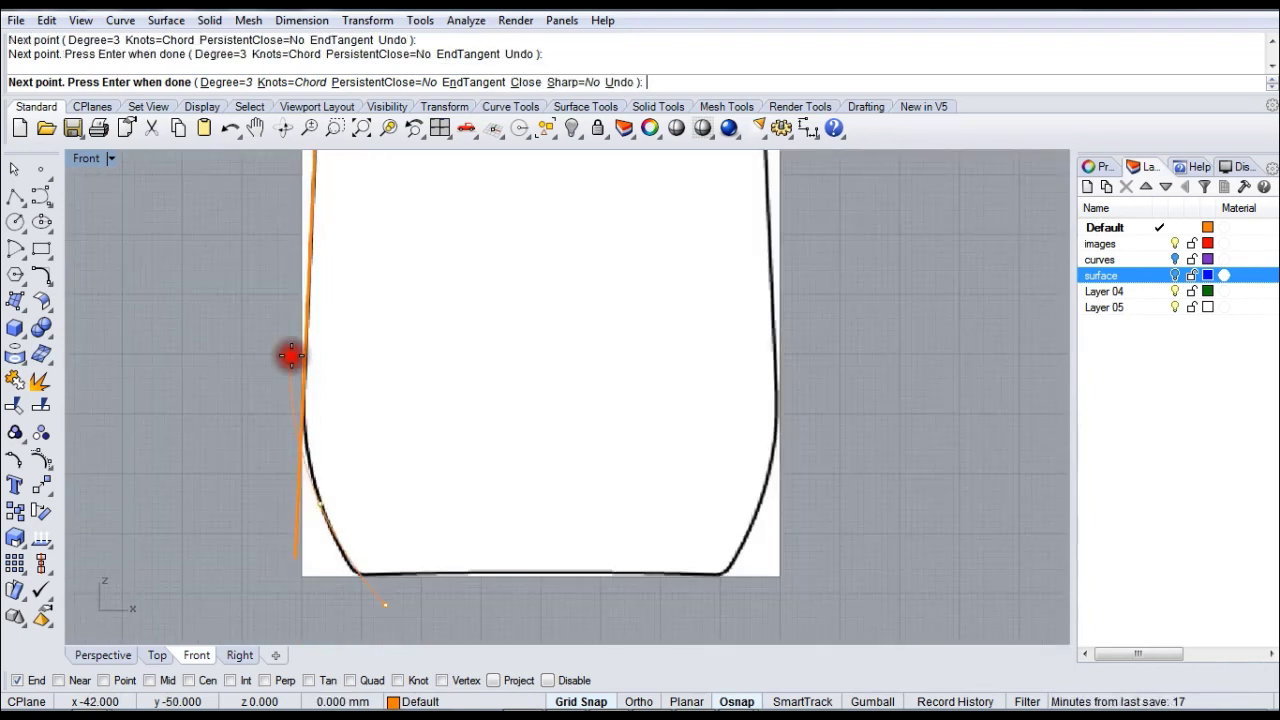
{"action": "right_click", "coordinate": [290, 355]}
- Show the lower corner curve's control points to examine their layout, and hide them again
{"action": "left_click", "coordinate": [288, 387]}
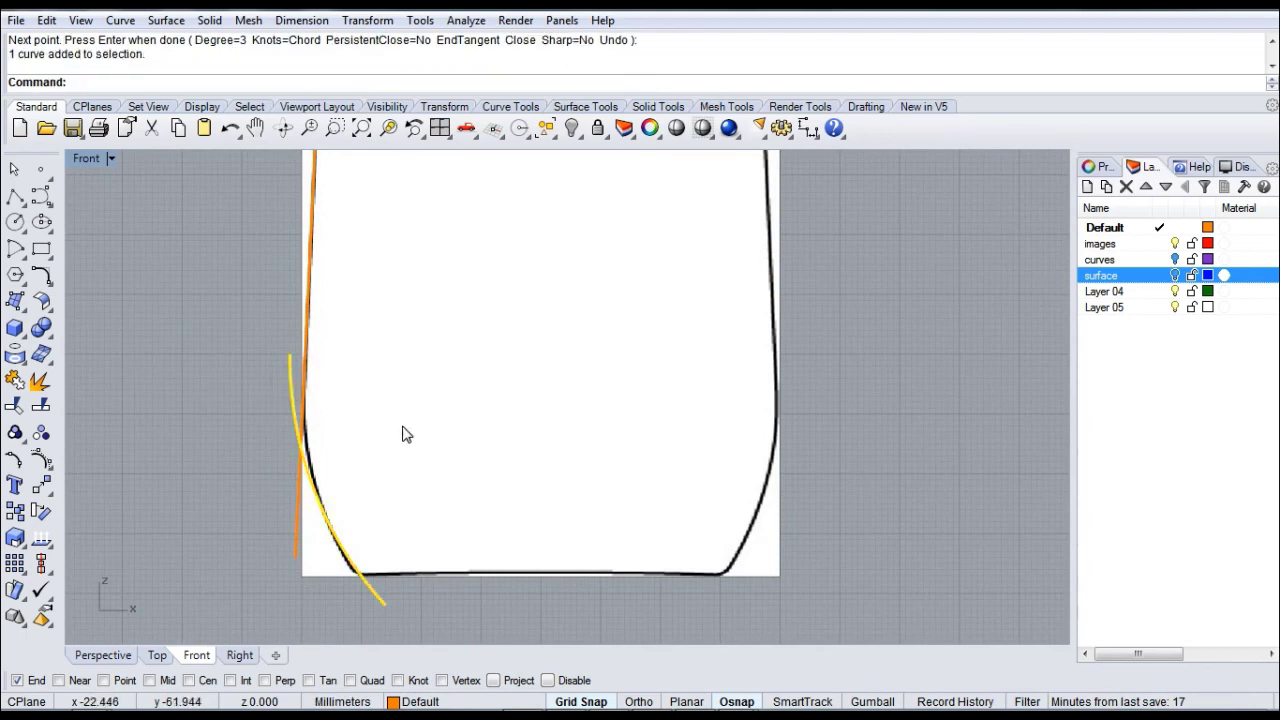
{"action": "right_click_drag", "start_coordinate": [403, 431], "coordinate": [481, 405]}
{"action": "left_click", "coordinate": [41, 458]}
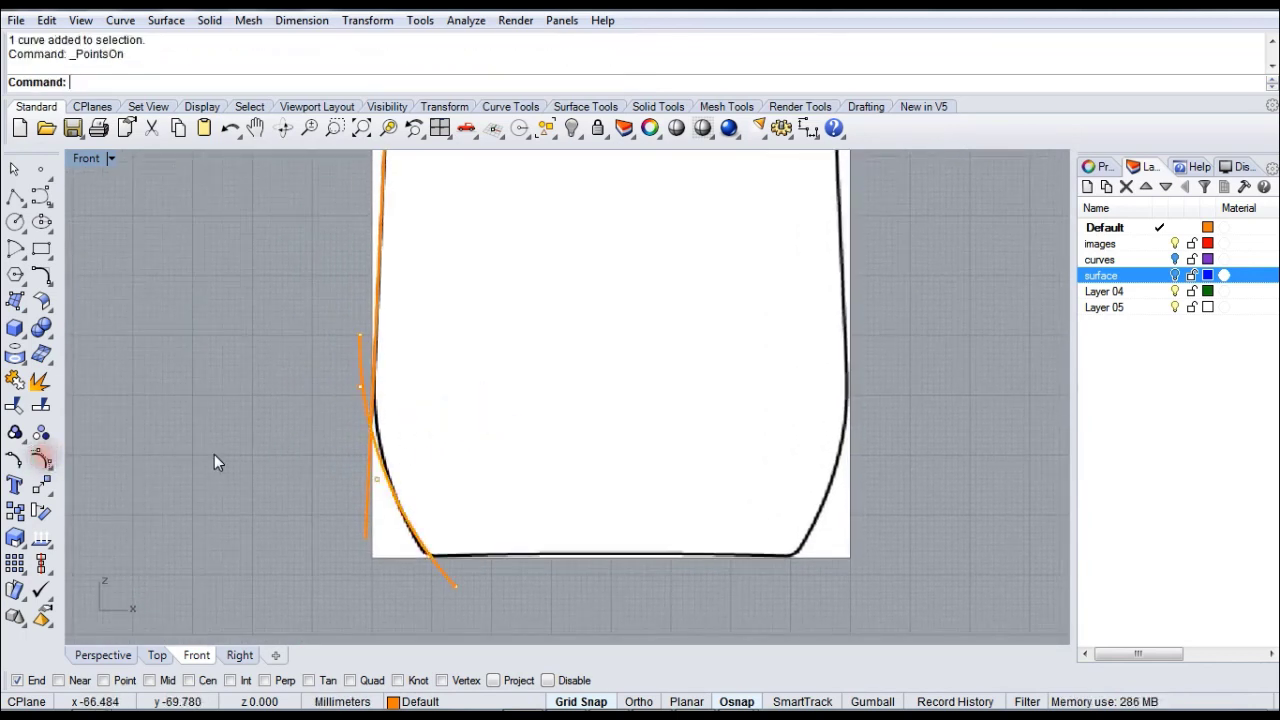
{"action": "scroll", "coordinate": [294, 491], "scroll_direction": "up", "scroll_amount": 4}
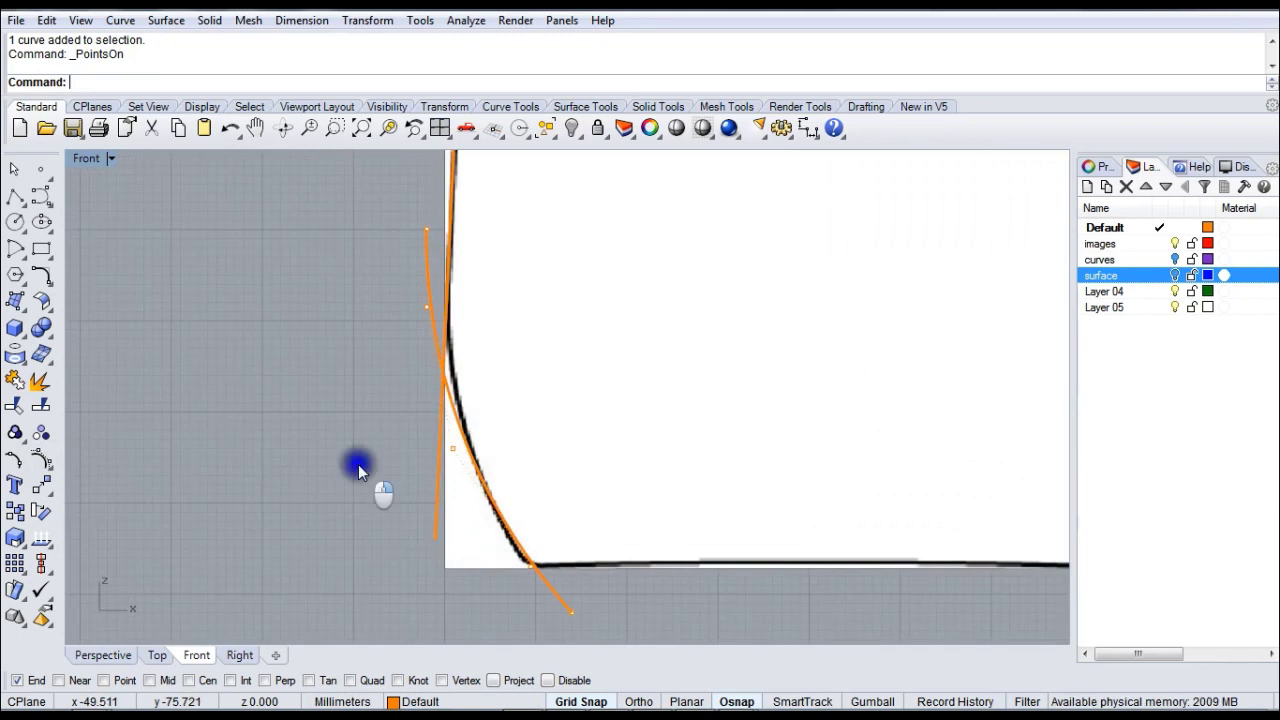
{"action": "mouse_move", "coordinate": [357, 466]}
{"action": "right_mouse_down"}
{"action": "mouse_move", "coordinate": [343, 489]}
{"action": "mouse_move", "coordinate": [343, 477]}
{"action": "right_mouse_up"}
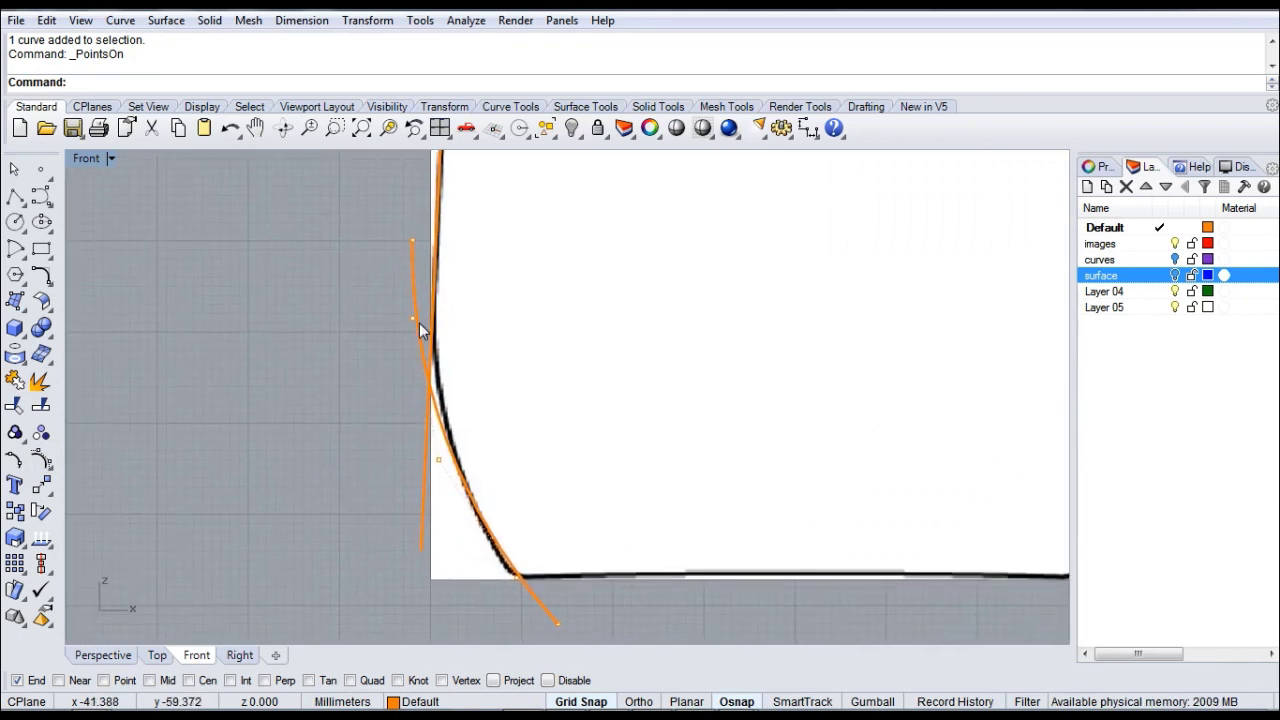
{"action": "right_click", "coordinate": [41, 458]}
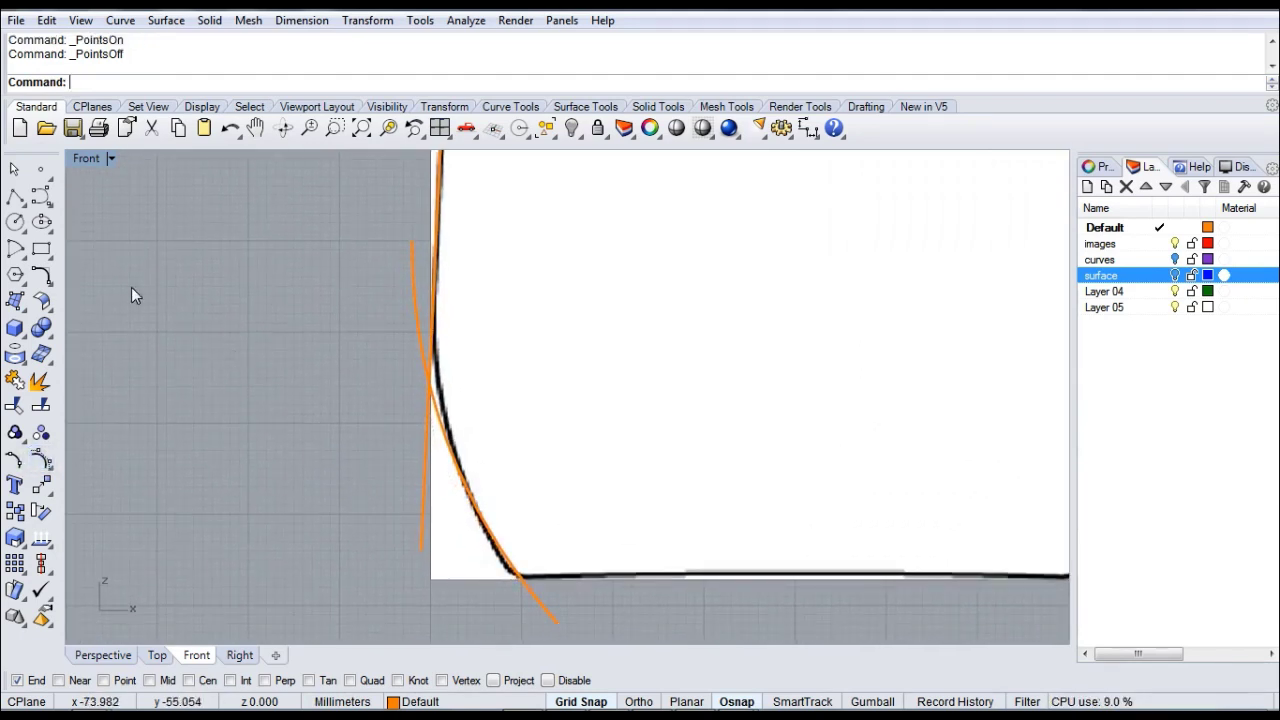
- Rebuild the lower corner curve with a point count of 4 and degree 3, deleting the input curve
{"action": "left_click", "coordinate": [41, 280]}
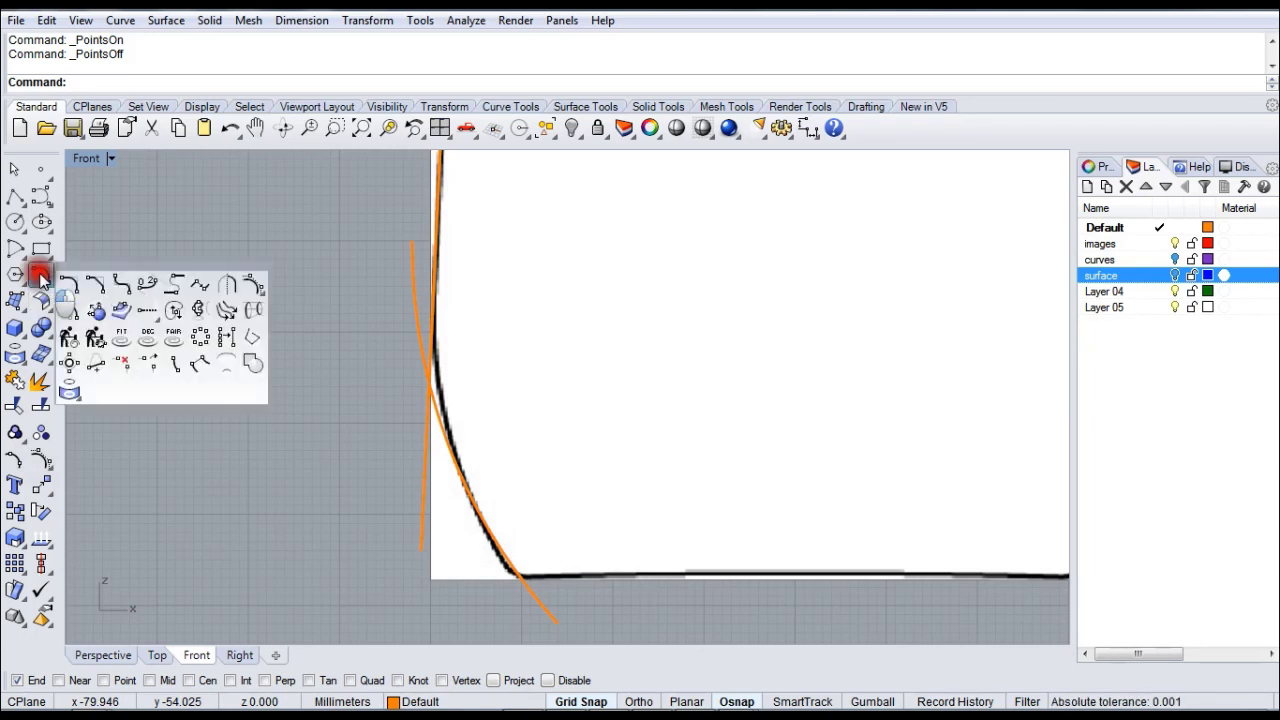
{"action": "left_click_drag", "start_coordinate": [68, 275], "coordinate": [731, 271]}
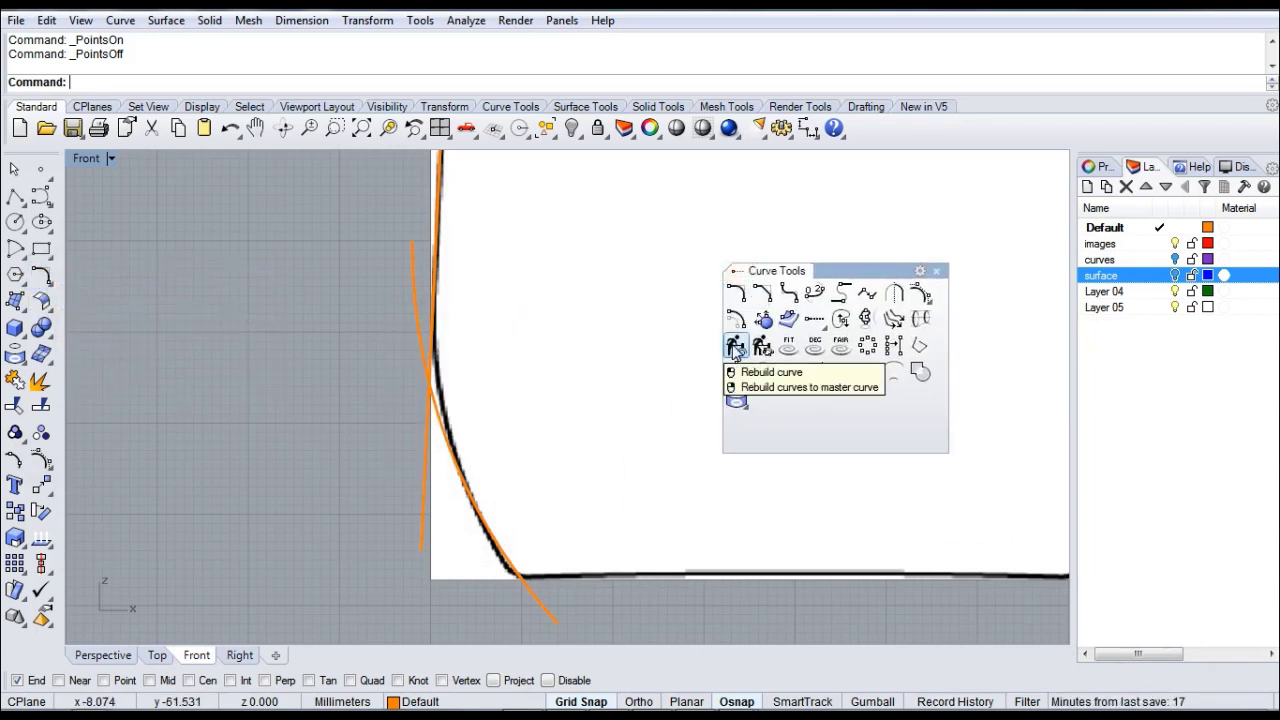
{"action": "left_click", "coordinate": [735, 347]}
{"action": "left_click", "coordinate": [443, 423]}
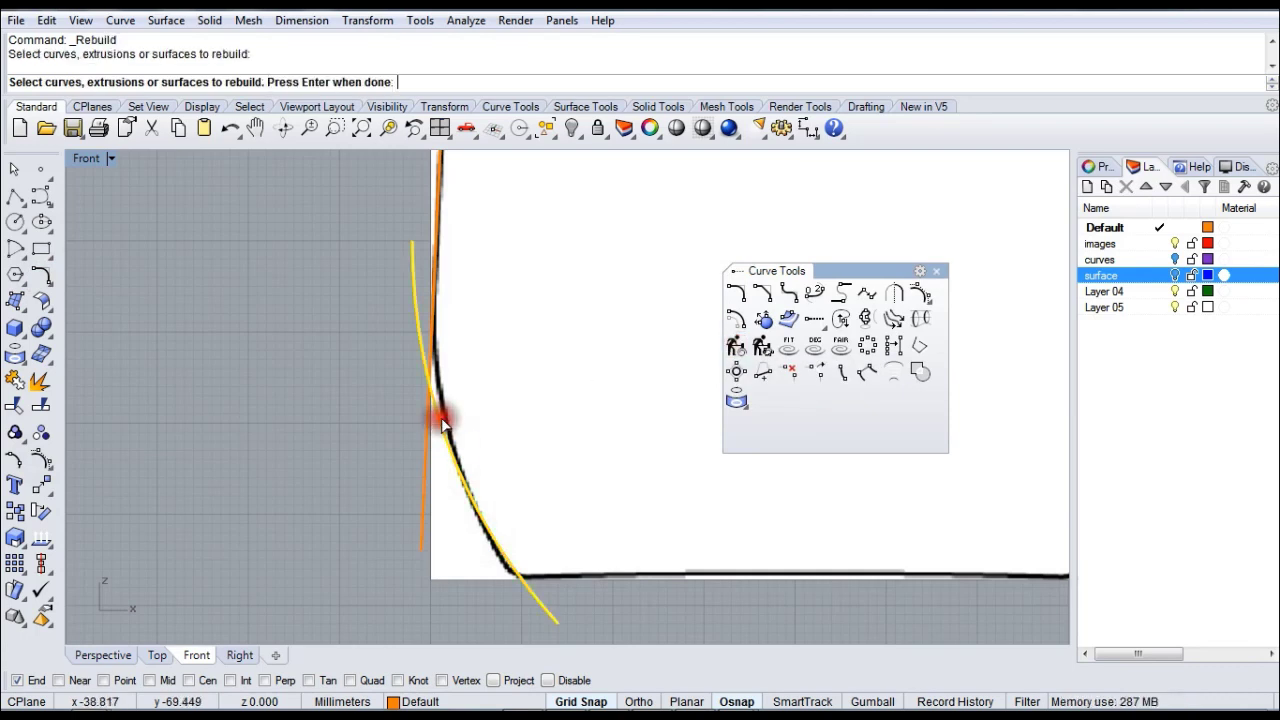
{"action": "right_click", "coordinate": [548, 374]}
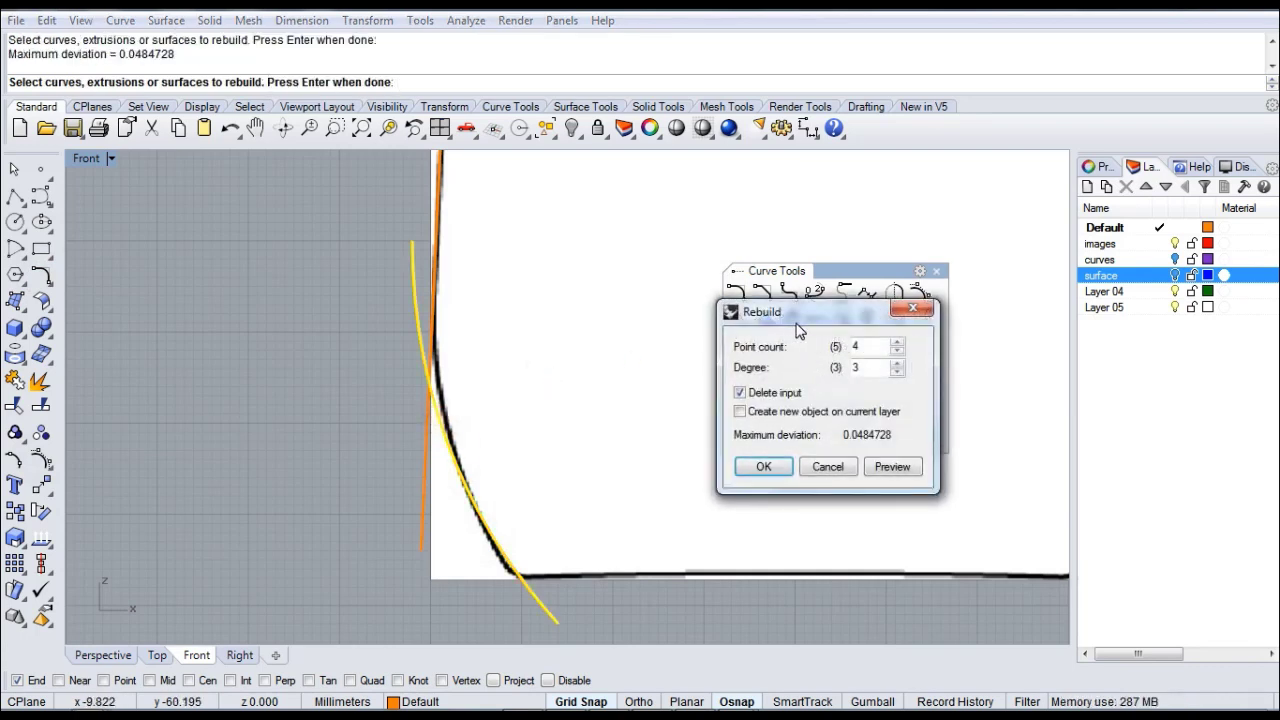
{"action": "left_click_drag", "start_coordinate": [815, 314], "coordinate": [846, 461]}
{"action": "double_click", "coordinate": [887, 512]}
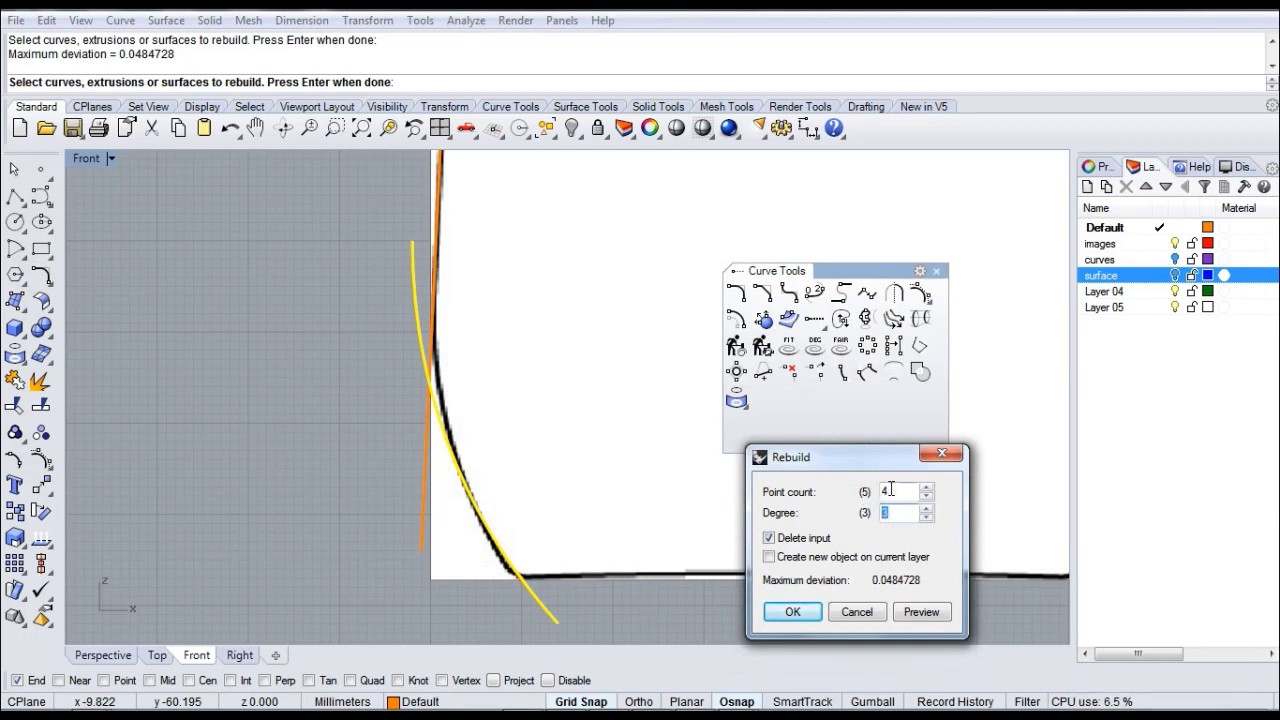
{"action": "double_click", "coordinate": [870, 492]}
{"action": "left_click", "coordinate": [921, 614]}
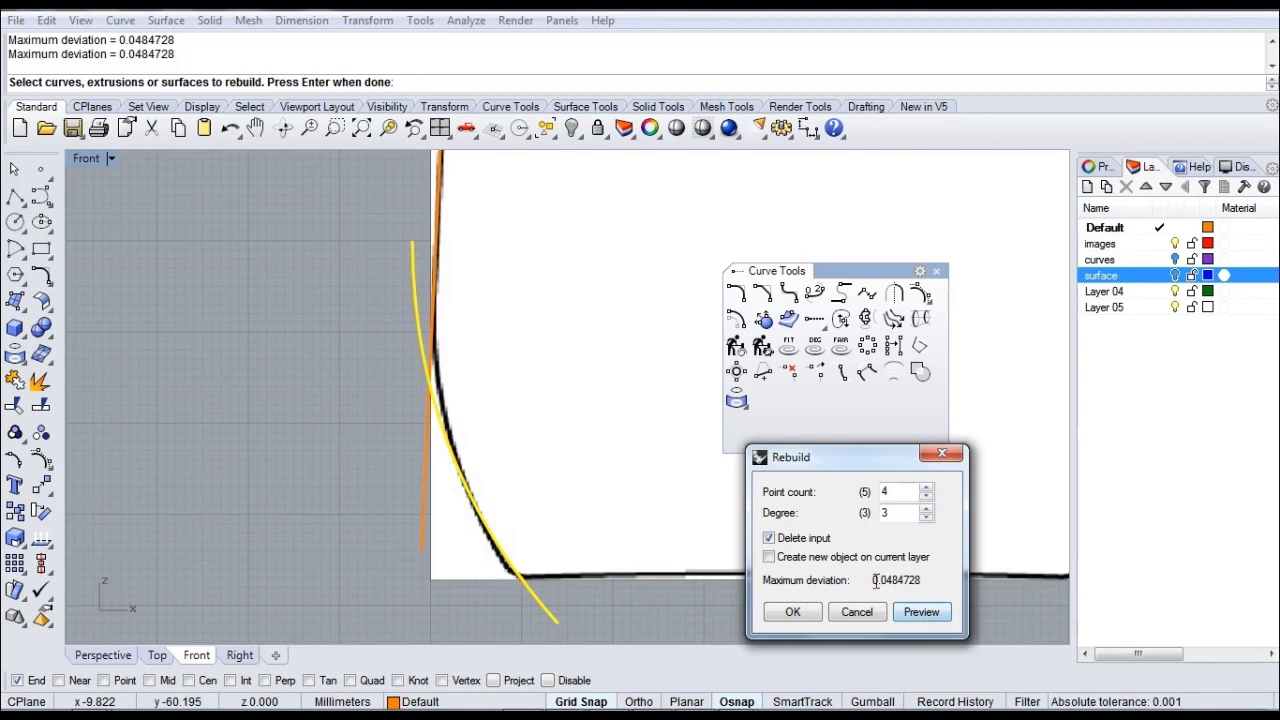
{"action": "left_click_drag", "start_coordinate": [875, 580], "coordinate": [940, 580]}
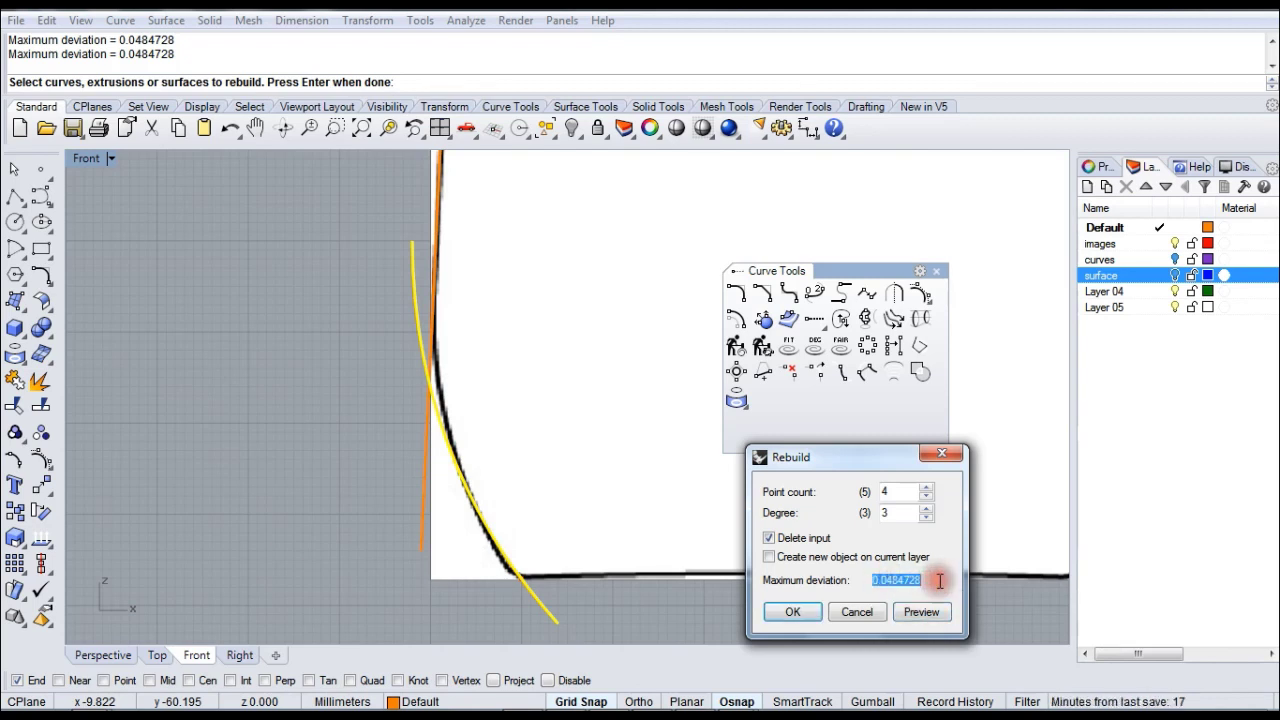
{"action": "left_click", "coordinate": [795, 613]}
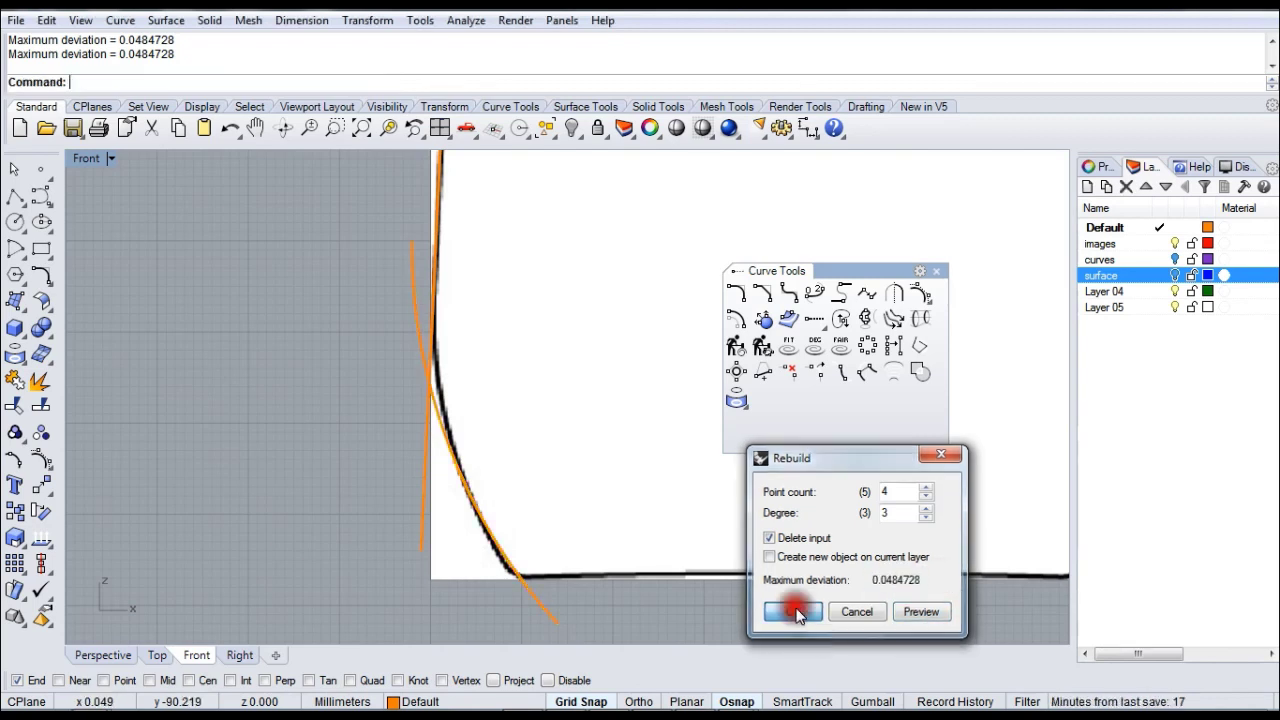
- Show the rebuilt corner curve's control points and shift its lower end point slightly outward, toward the bottle's left side
{"action": "left_click", "coordinate": [421, 313]}
{"action": "left_click", "coordinate": [39, 460]}
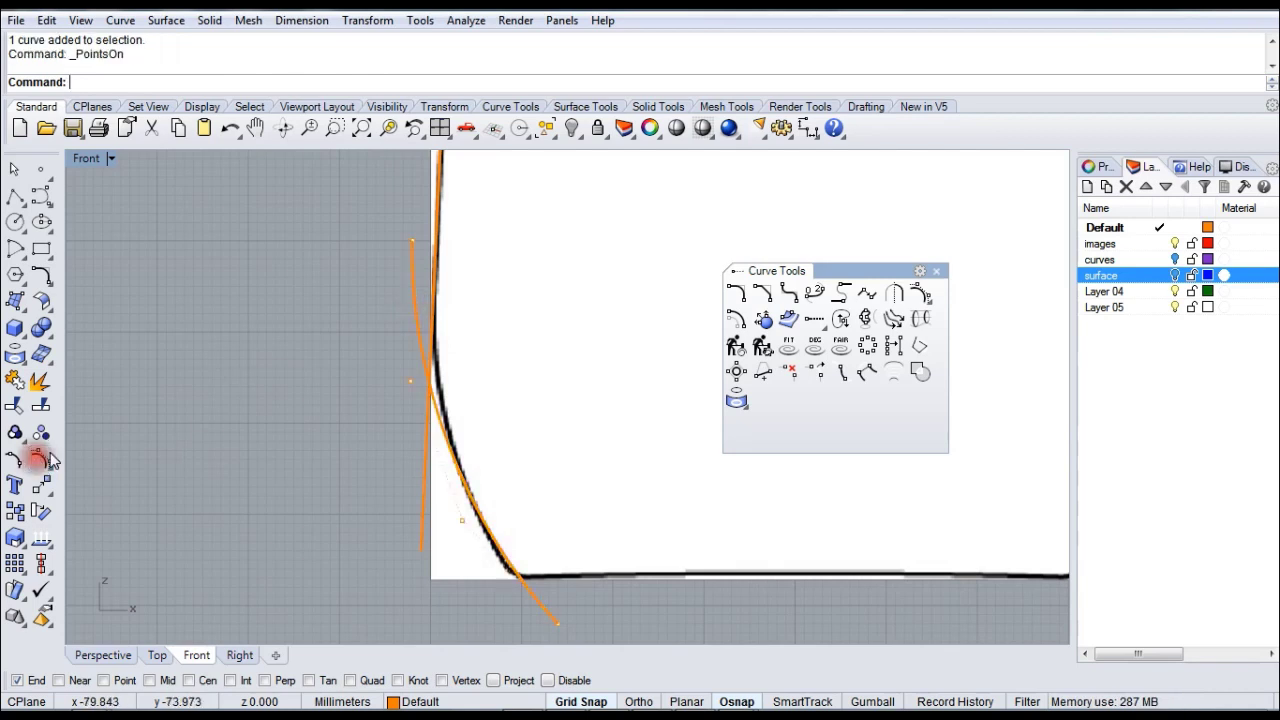
{"action": "right_click_drag", "start_coordinate": [571, 428], "coordinate": [466, 366]}
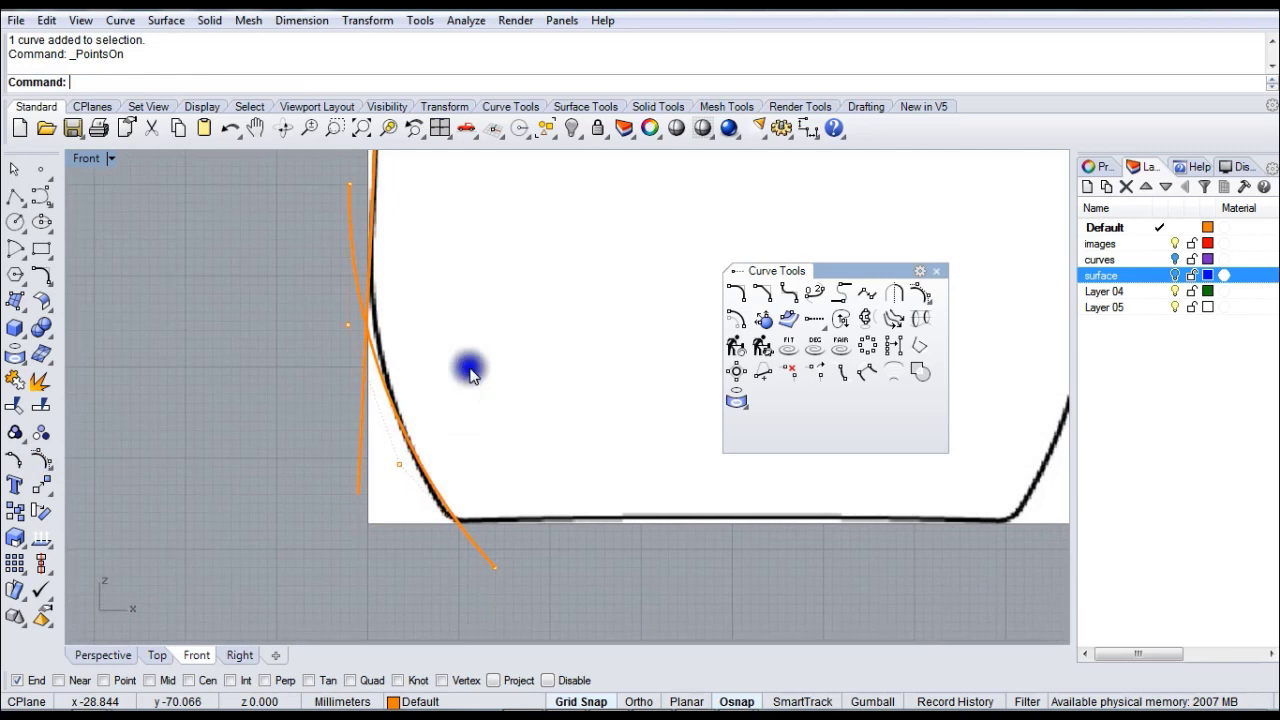
{"action": "left_click", "coordinate": [493, 568]}
{"action": "mouse_move", "coordinate": [493, 568]}
{"action": "left_mouse_down"}
{"action": "mouse_move", "coordinate": [466, 571]}
{"action": "mouse_move", "coordinate": [481, 565]}
{"action": "left_mouse_up"}
- Move the corner curve's upper middle control point onto the side outline and lower its top end point closer to the side line
{"action": "scroll", "coordinate": [523, 400], "scroll_direction": "up", "scroll_amount": 5}
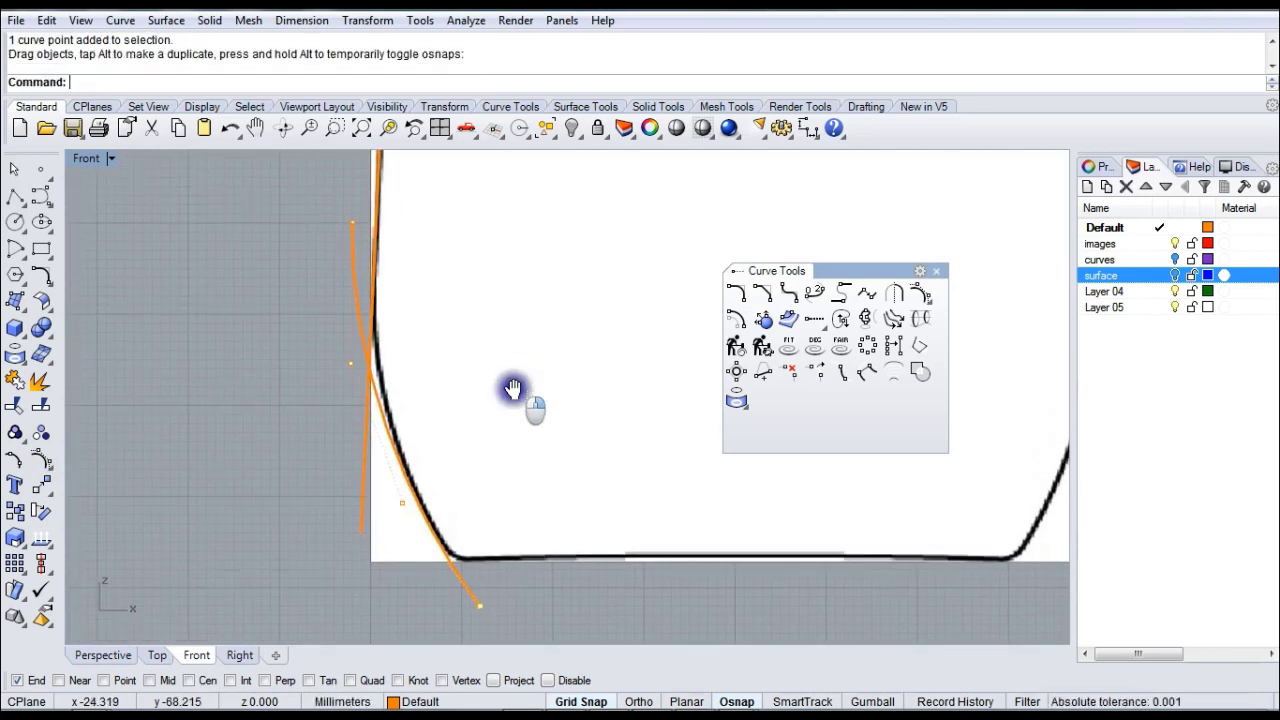
{"action": "left_click_drag", "start_coordinate": [329, 369], "coordinate": [358, 340]}
{"action": "scroll", "coordinate": [505, 368], "scroll_direction": "down", "scroll_amount": 1}
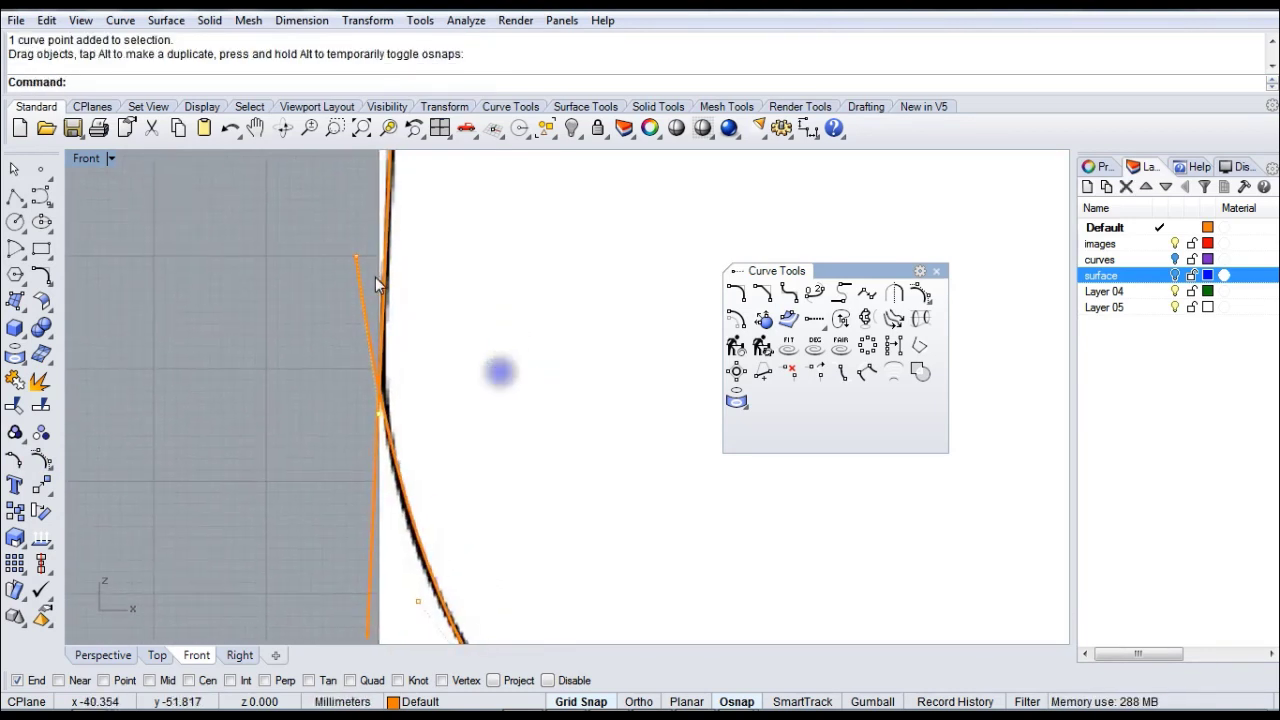
{"action": "right_click_drag", "start_coordinate": [377, 269], "coordinate": [315, 263]}
{"action": "left_click_drag", "start_coordinate": [282, 237], "coordinate": [306, 313]}
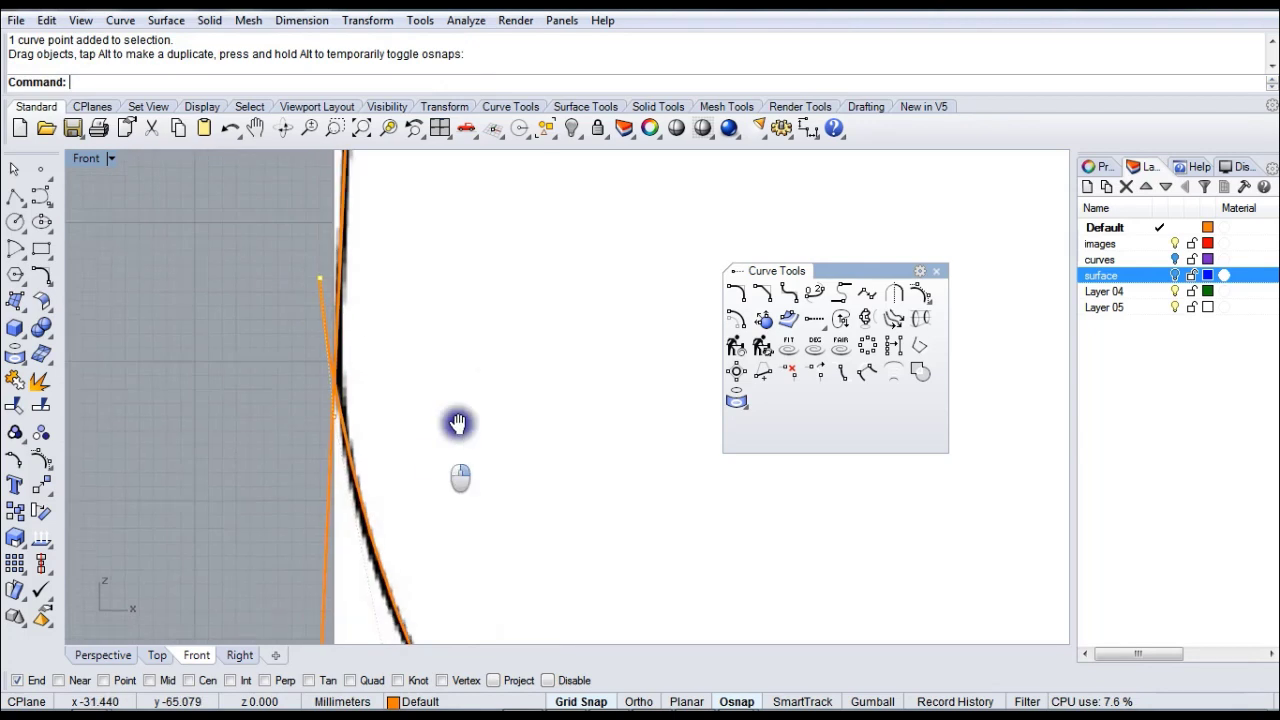
- Display the curvature graph of the lower corner curve and set its display scale to 119
{"action": "right_click_drag", "start_coordinate": [451, 423], "coordinate": [563, 371]}
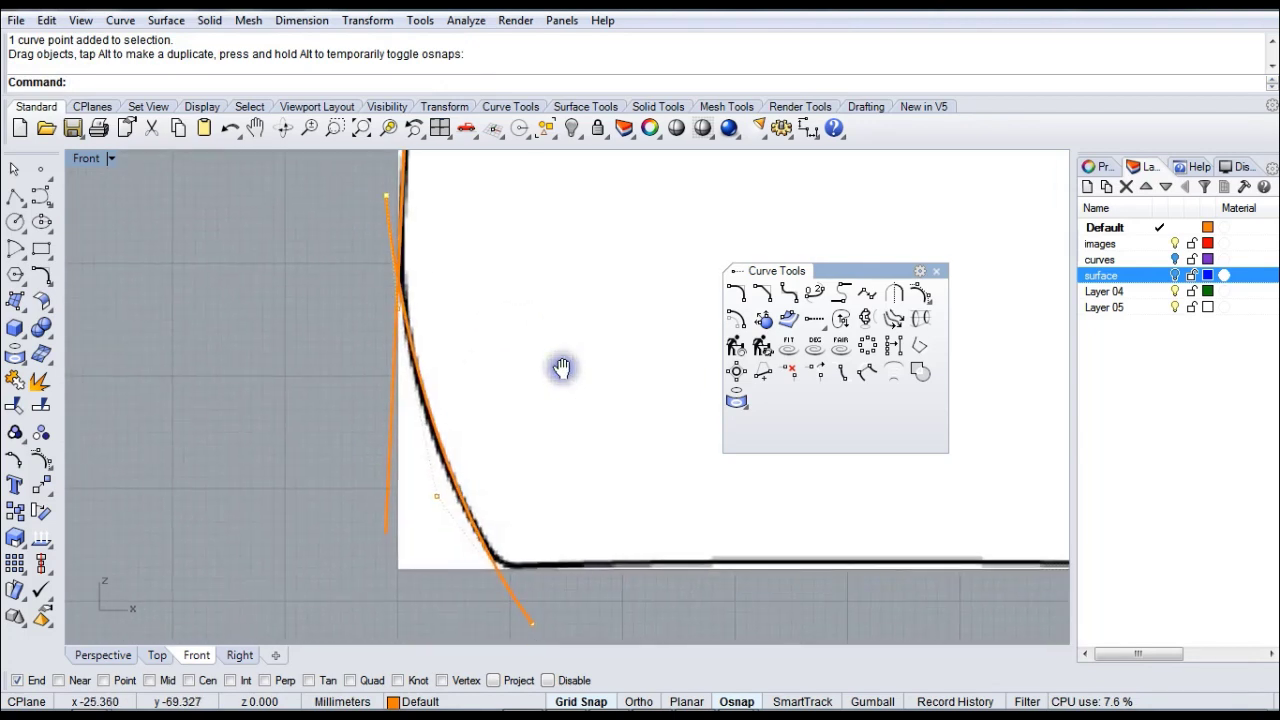
{"action": "left_click", "coordinate": [41, 538]}
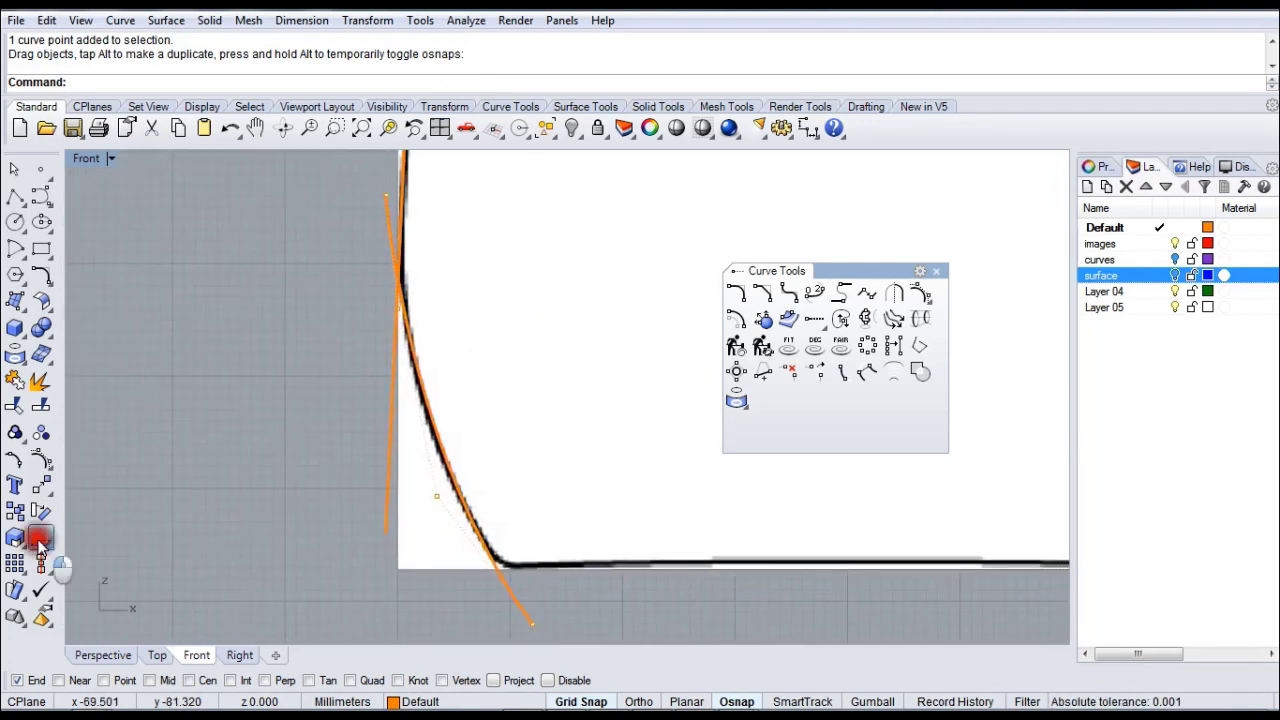
{"action": "left_click_drag", "start_coordinate": [78, 538], "coordinate": [114, 449]}
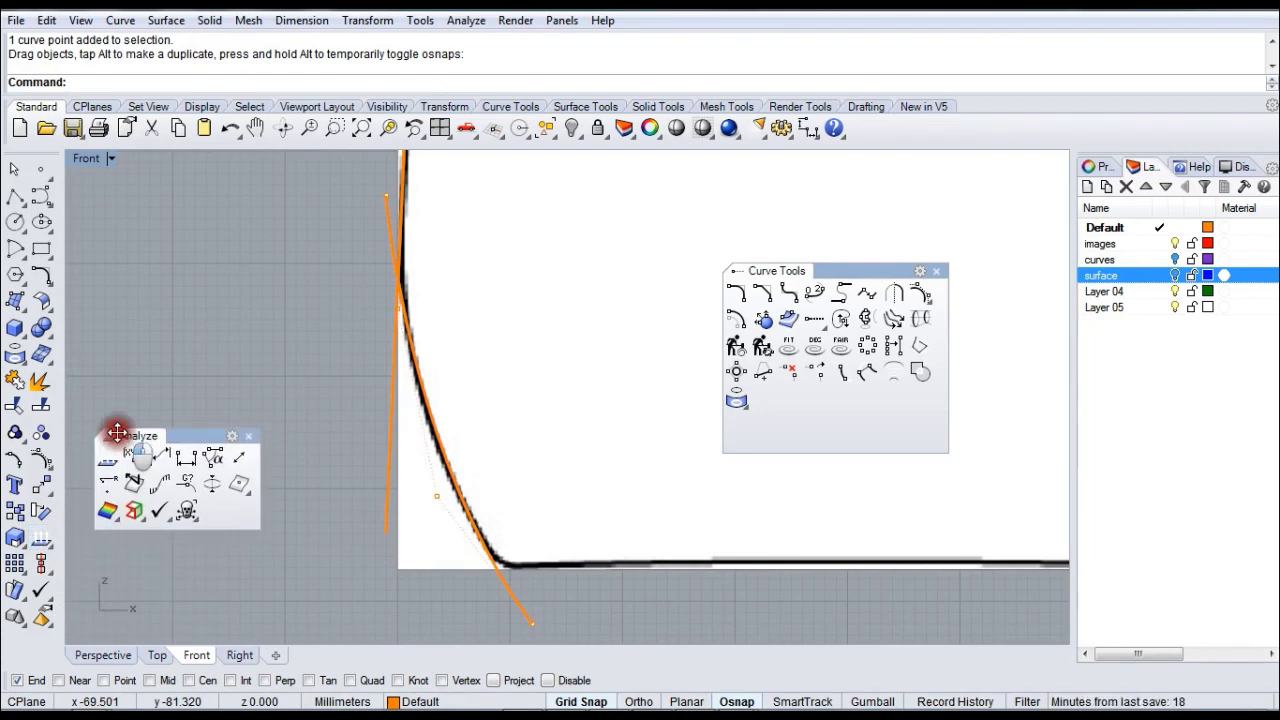
{"action": "left_click", "coordinate": [160, 485]}
{"action": "left_click", "coordinate": [457, 510]}
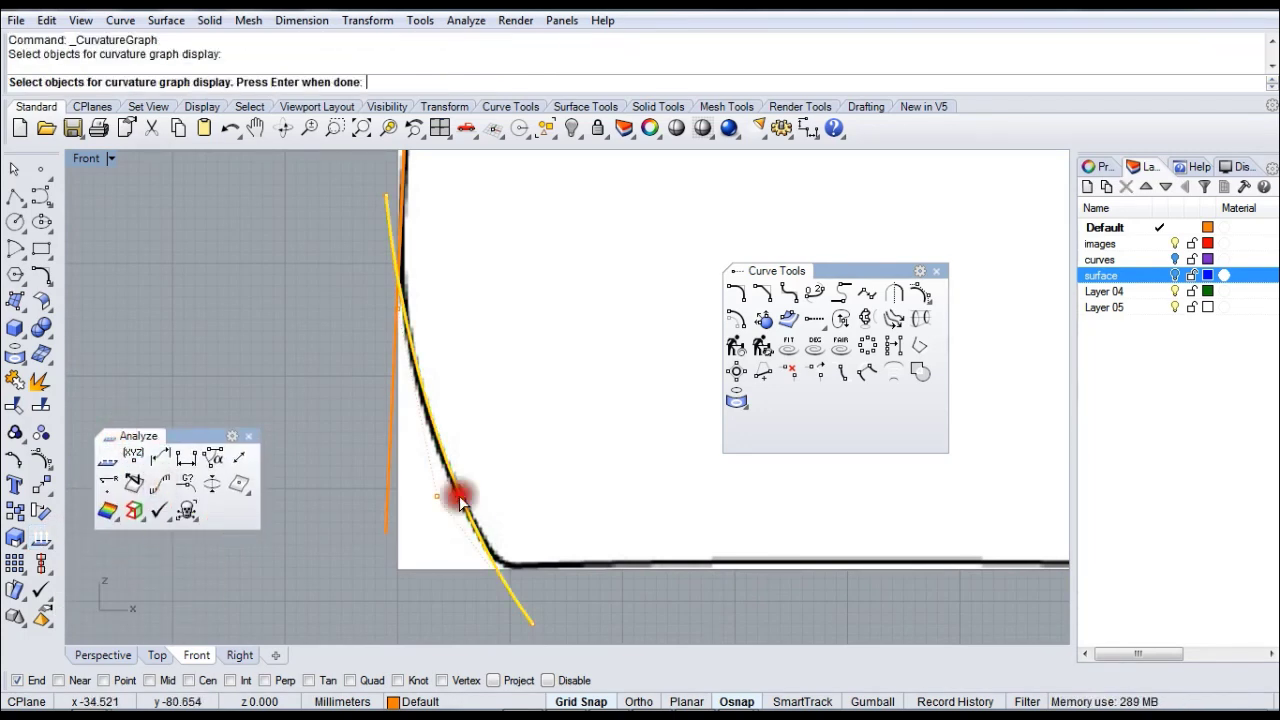
{"action": "right_click", "coordinate": [557, 432]}
{"action": "right_click_drag", "start_coordinate": [537, 458], "coordinate": [543, 437]}
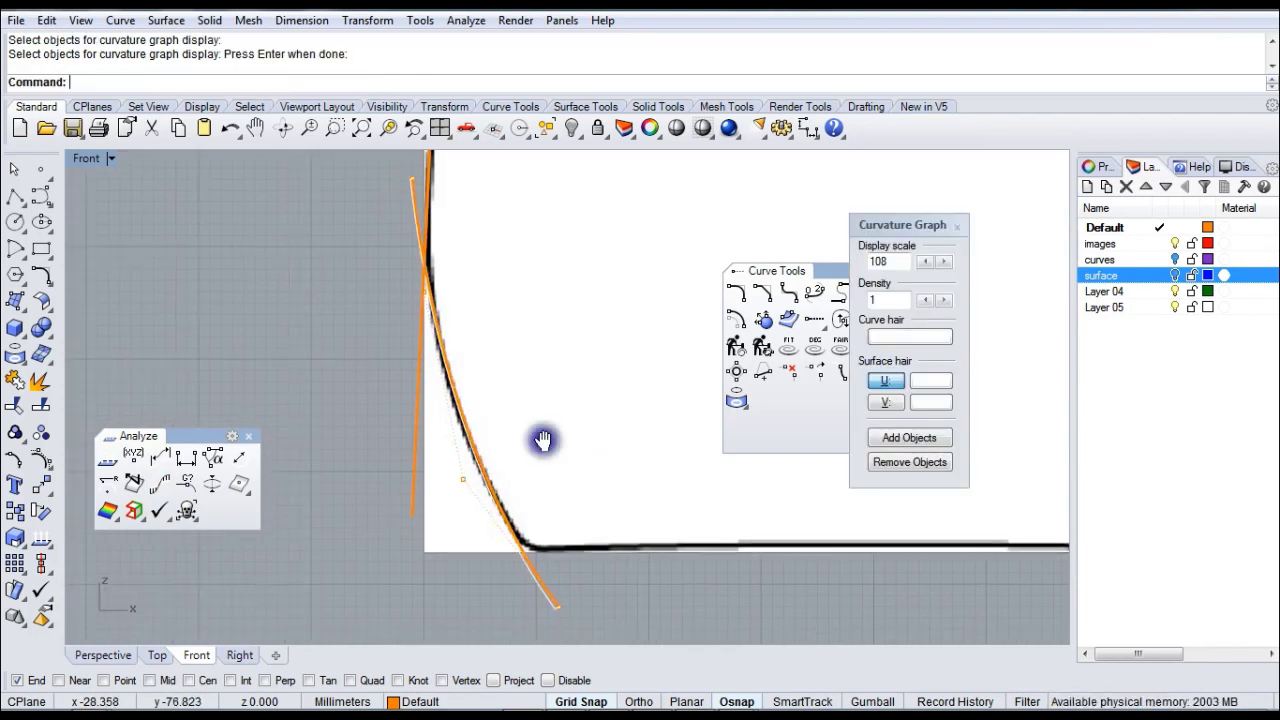
{"action": "left_click", "coordinate": [945, 262]}
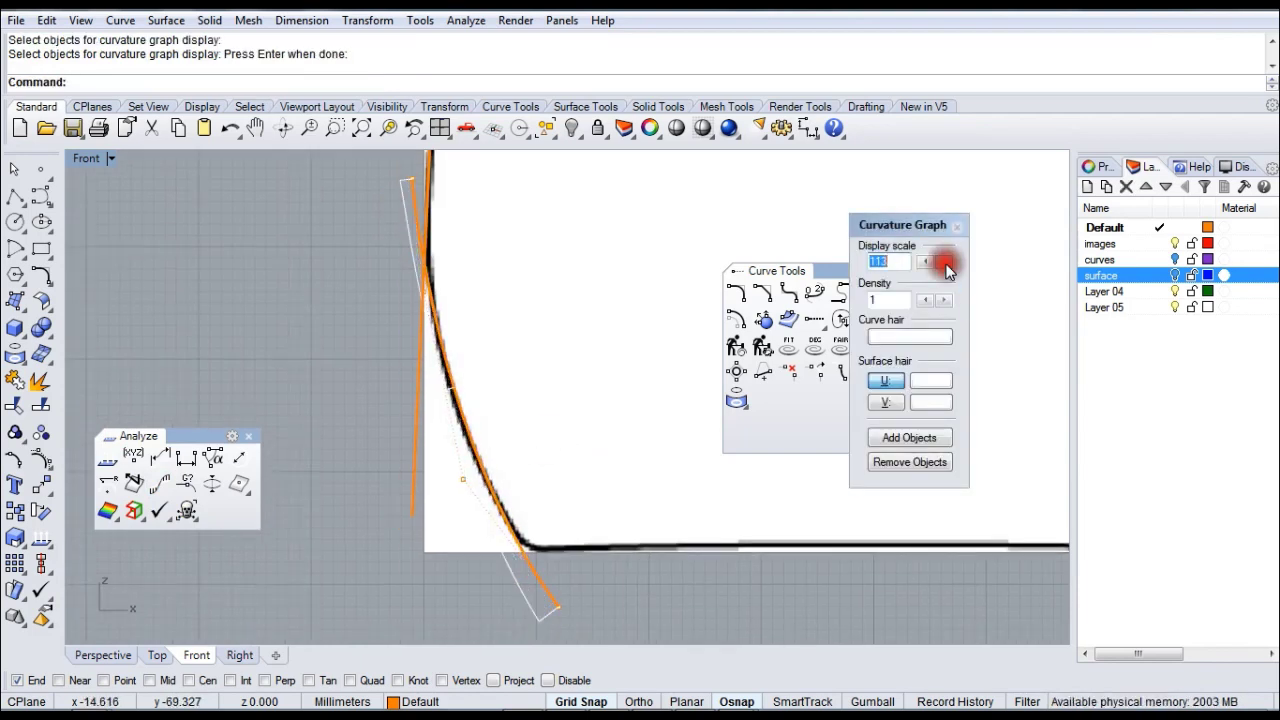
{"action": "right_click_drag", "start_coordinate": [513, 310], "coordinate": [522, 320]}
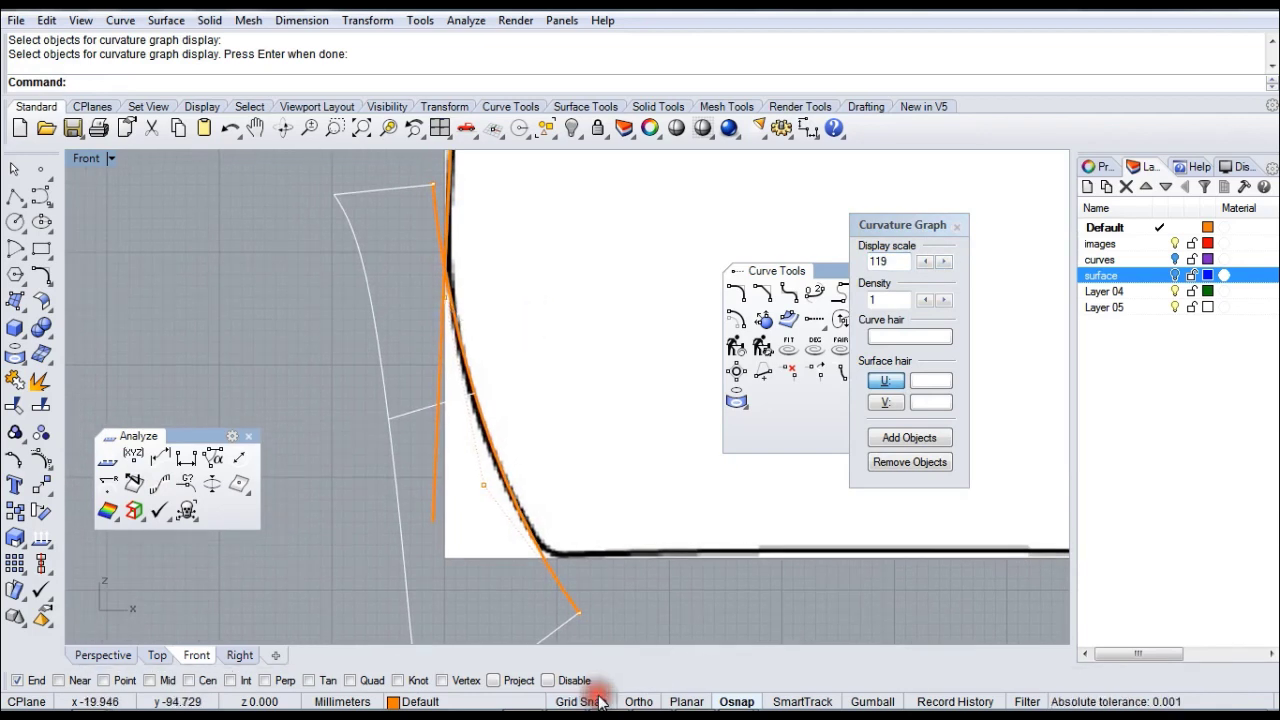
- Lower the corner curve's top end point and move its upper middle control point down next to the side outline to smooth the curvature
{"action": "left_click", "coordinate": [444, 299]}
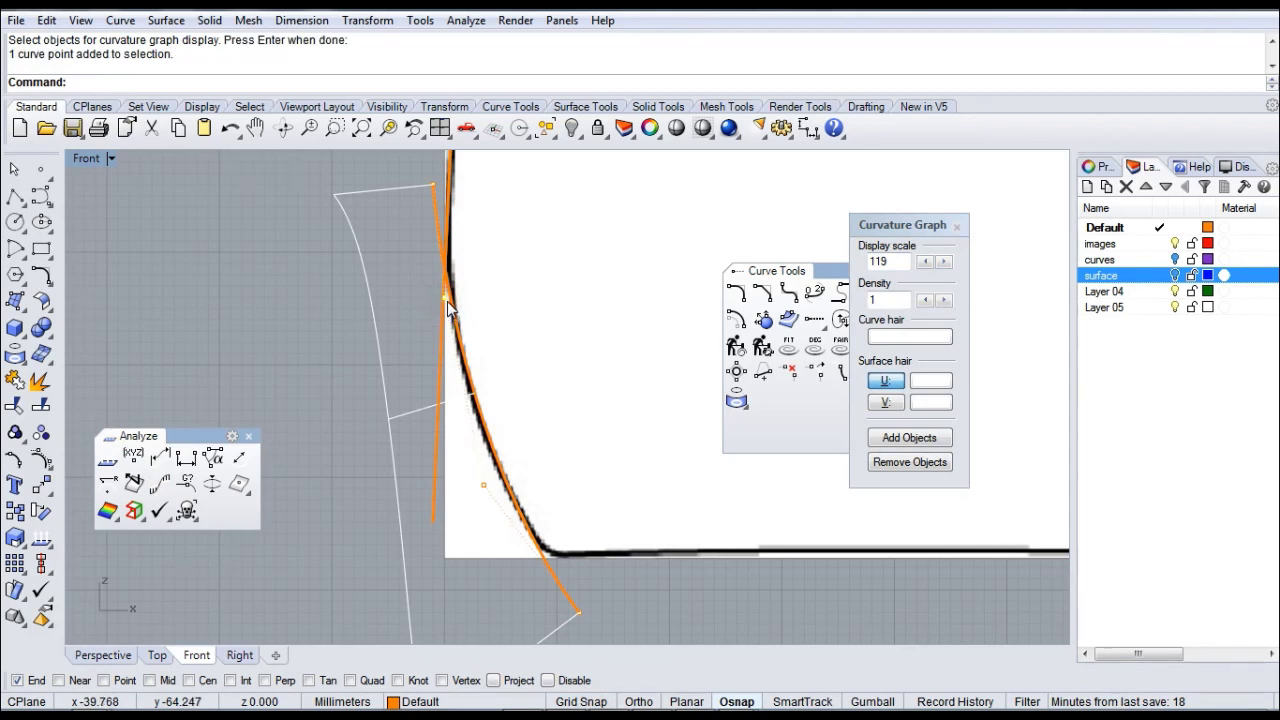
{"action": "scroll", "coordinate": [447, 301], "scroll_direction": "up", "scroll_amount": 2}
{"action": "left_click_drag", "start_coordinate": [436, 300], "coordinate": [429, 300]}
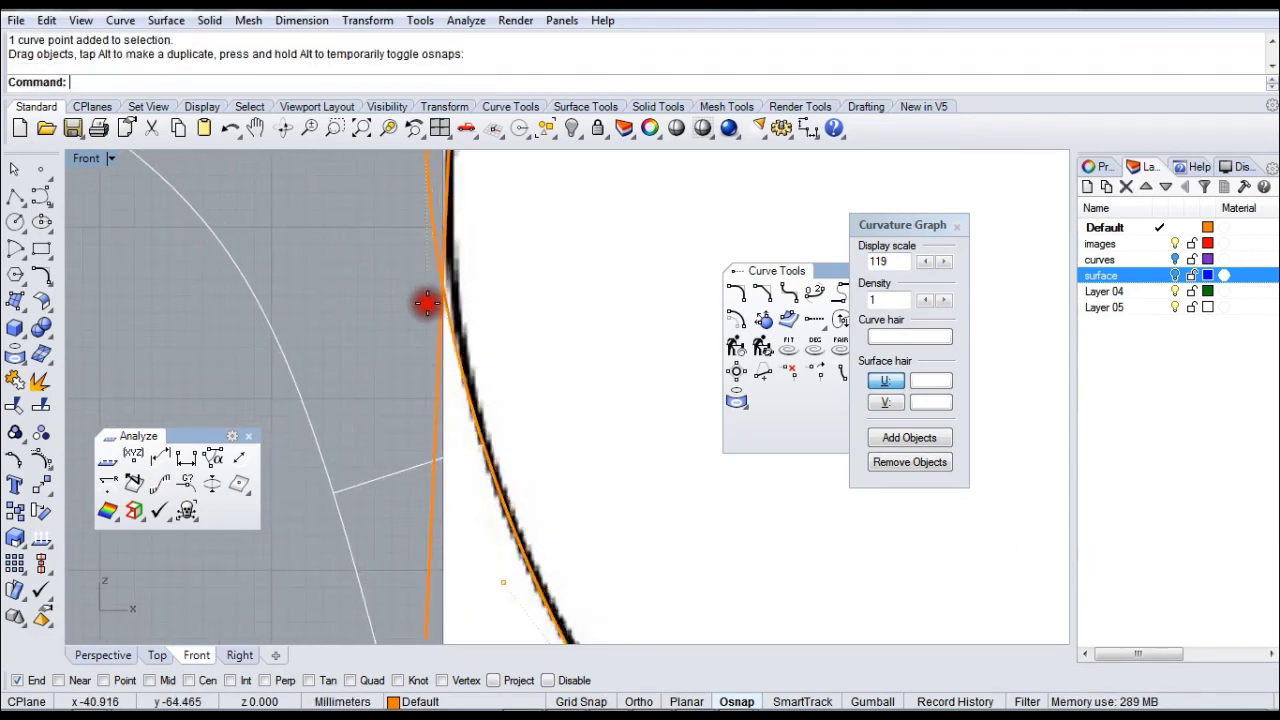
{"action": "scroll", "coordinate": [429, 310], "scroll_direction": "down", "scroll_amount": 3}
{"action": "right_click_drag", "start_coordinate": [429, 314], "coordinate": [468, 279]}
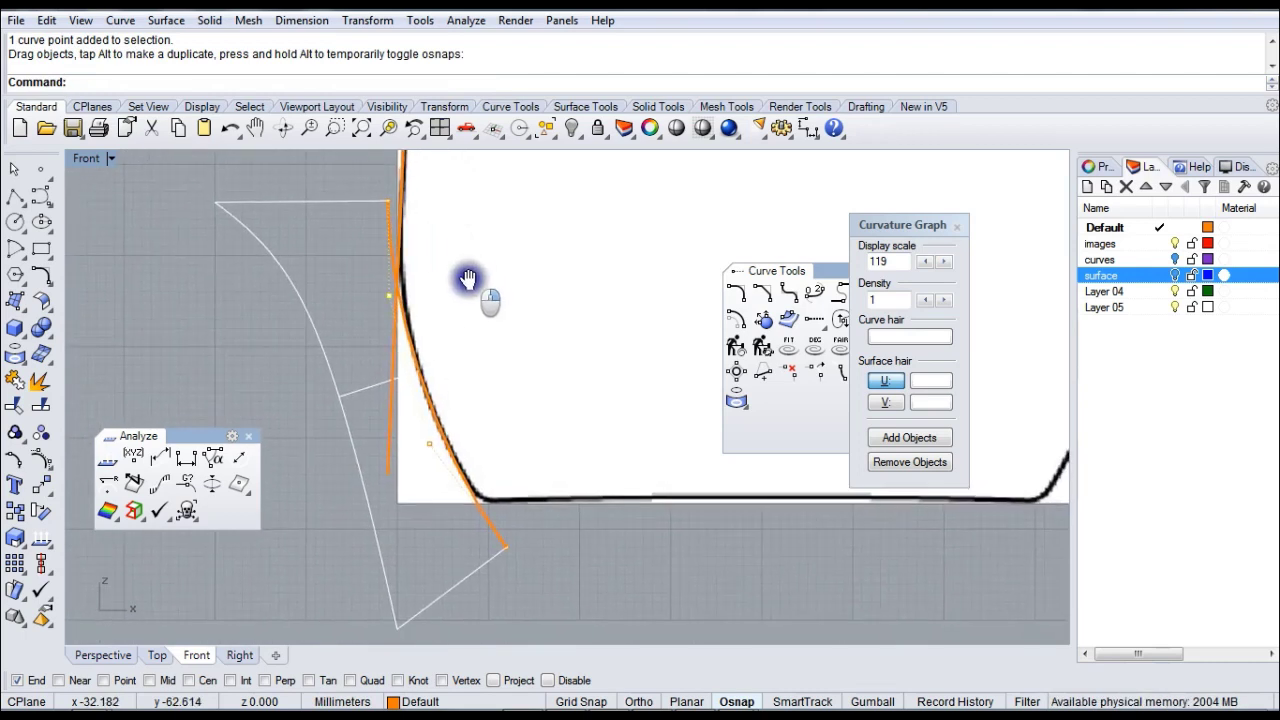
{"action": "scroll", "coordinate": [391, 204], "scroll_direction": "up", "scroll_amount": 1}
{"action": "left_click", "coordinate": [389, 203]}
{"action": "left_click_drag", "start_coordinate": [389, 203], "coordinate": [390, 238]}
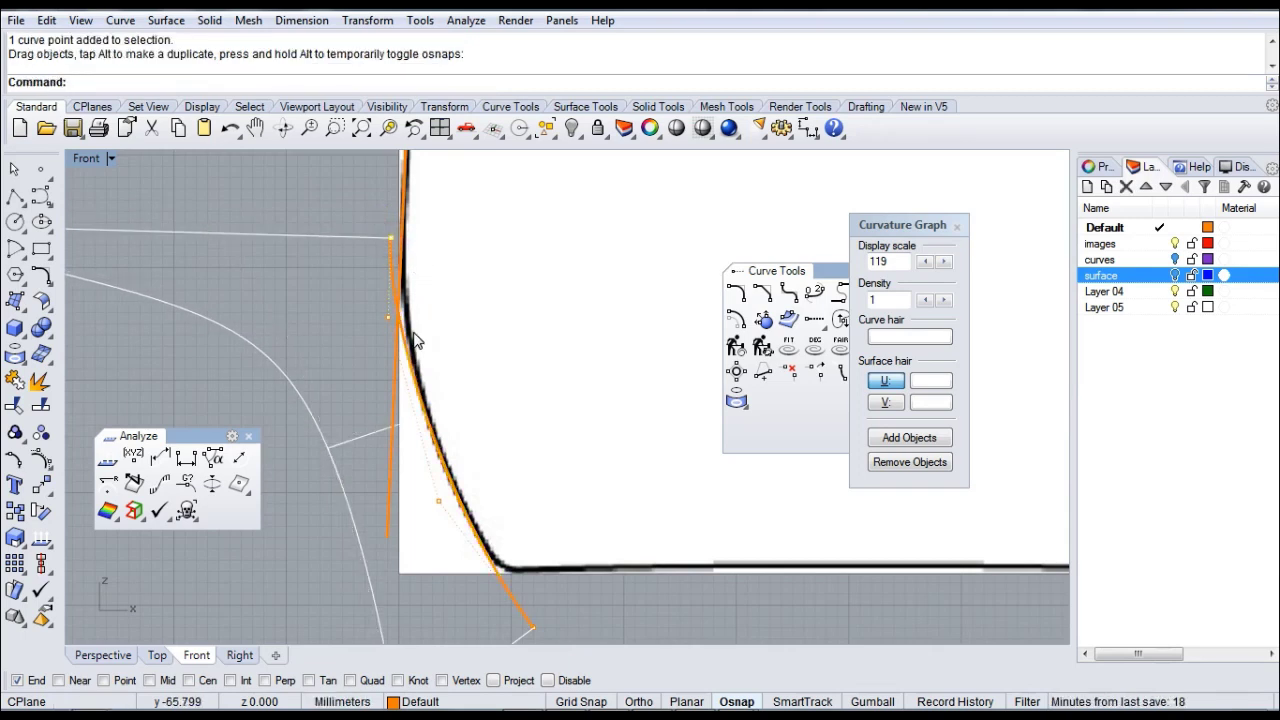
{"action": "scroll", "coordinate": [393, 328], "scroll_direction": "up", "scroll_amount": 2}
{"action": "left_click_drag", "start_coordinate": [384, 310], "coordinate": [411, 380]}
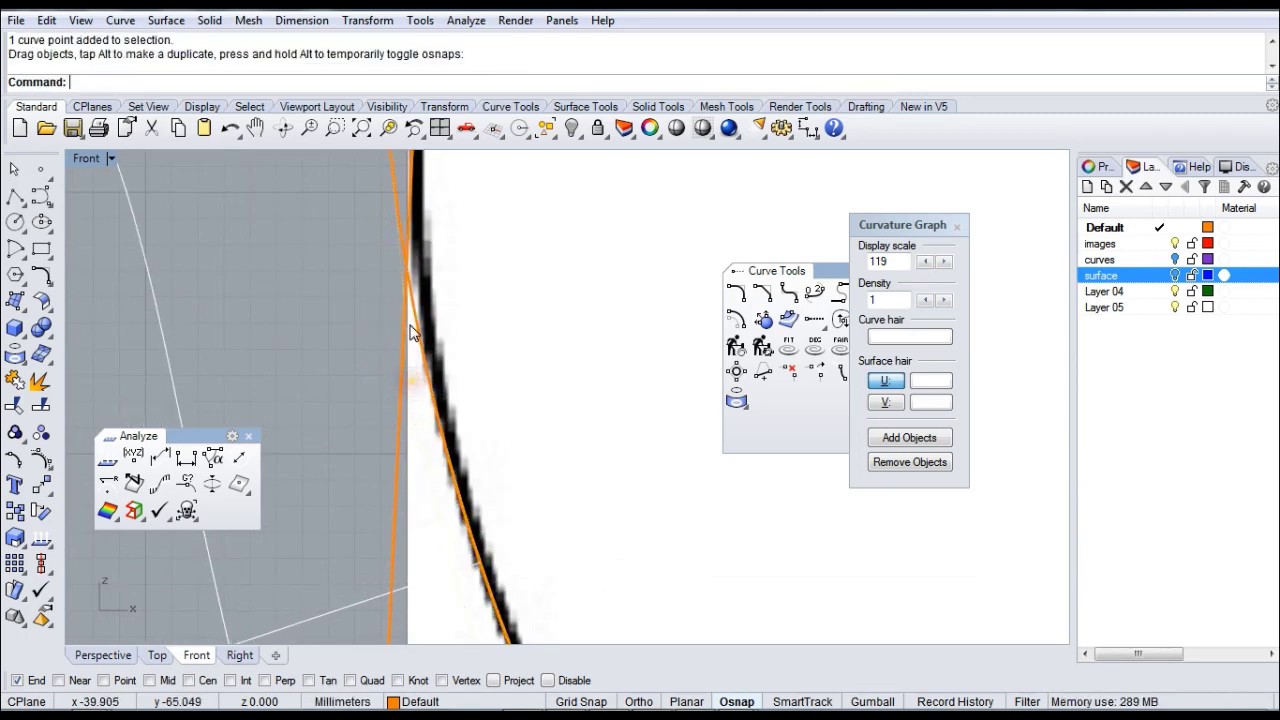
{"action": "scroll", "coordinate": [412, 333], "scroll_direction": "down", "scroll_amount": 3}
{"action": "right_click_drag", "start_coordinate": [529, 354], "coordinate": [531, 296]}
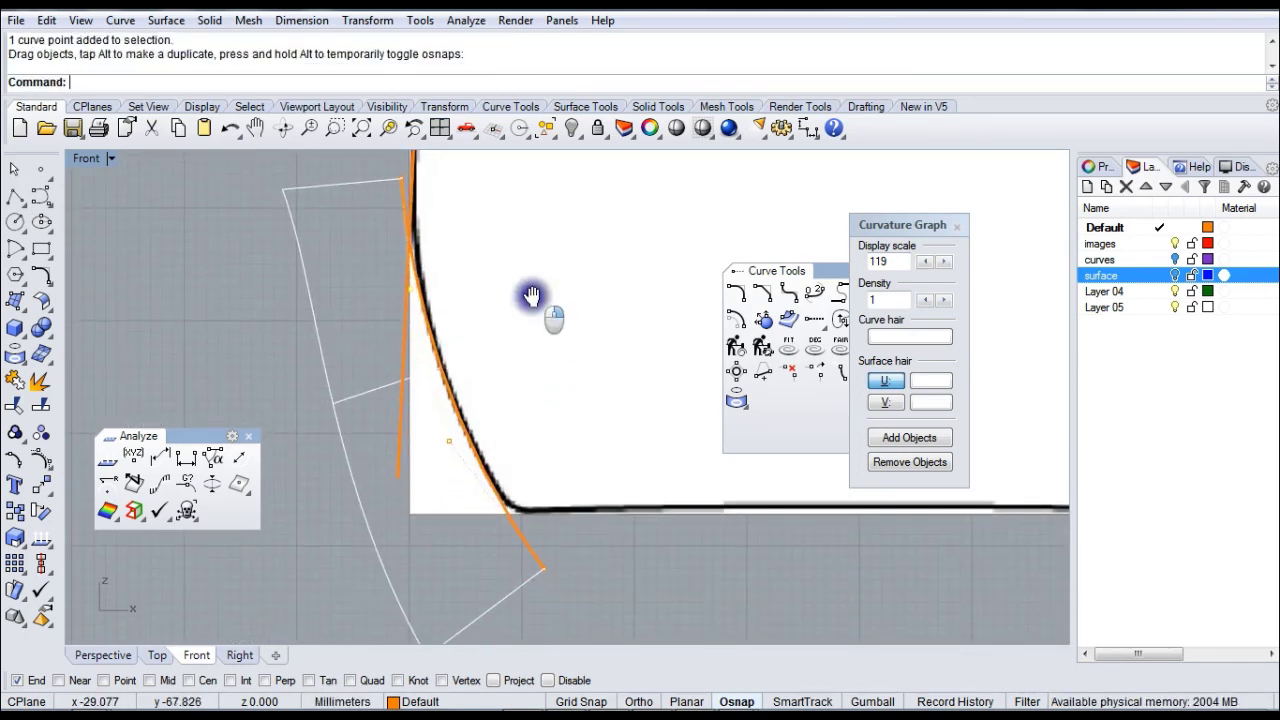
- Move the corner curve's lower end point up and slightly outward, closer to the bottle's bottom line
{"action": "scroll", "coordinate": [543, 349], "scroll_direction": "up", "scroll_amount": 3}
{"action": "left_click", "coordinate": [578, 541]}
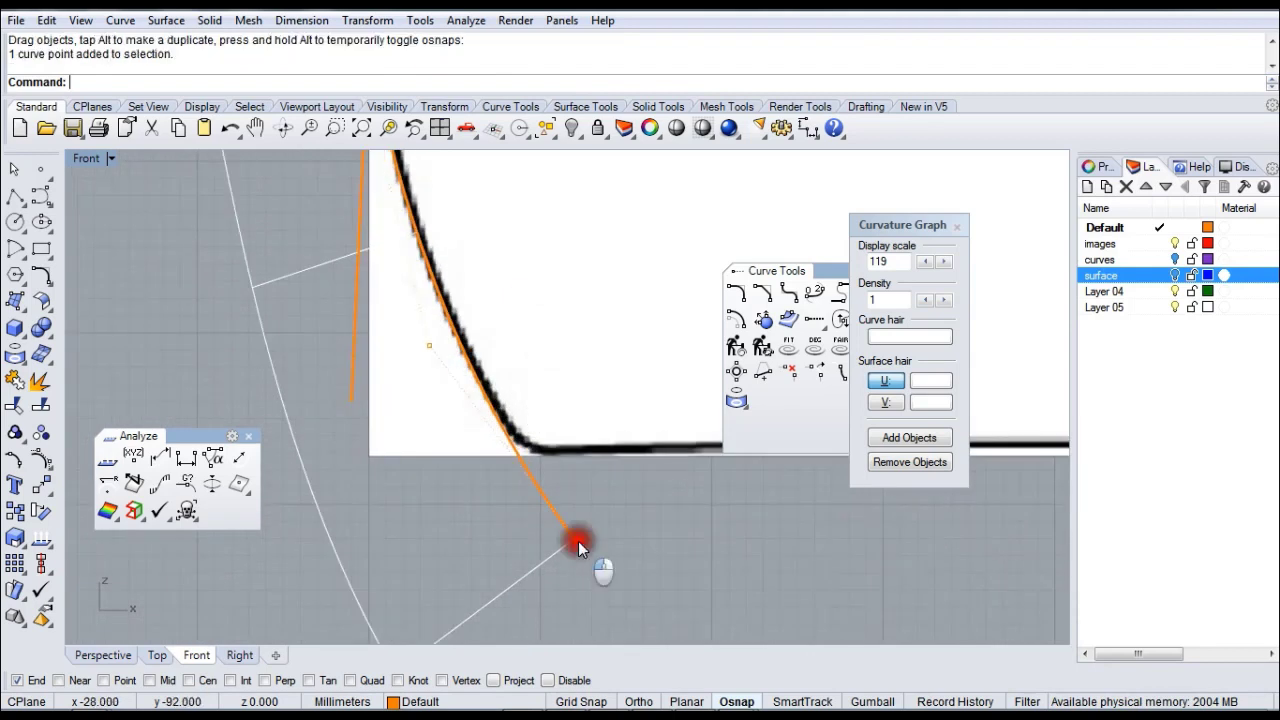
{"action": "left_click_drag", "start_coordinate": [578, 541], "coordinate": [555, 503]}
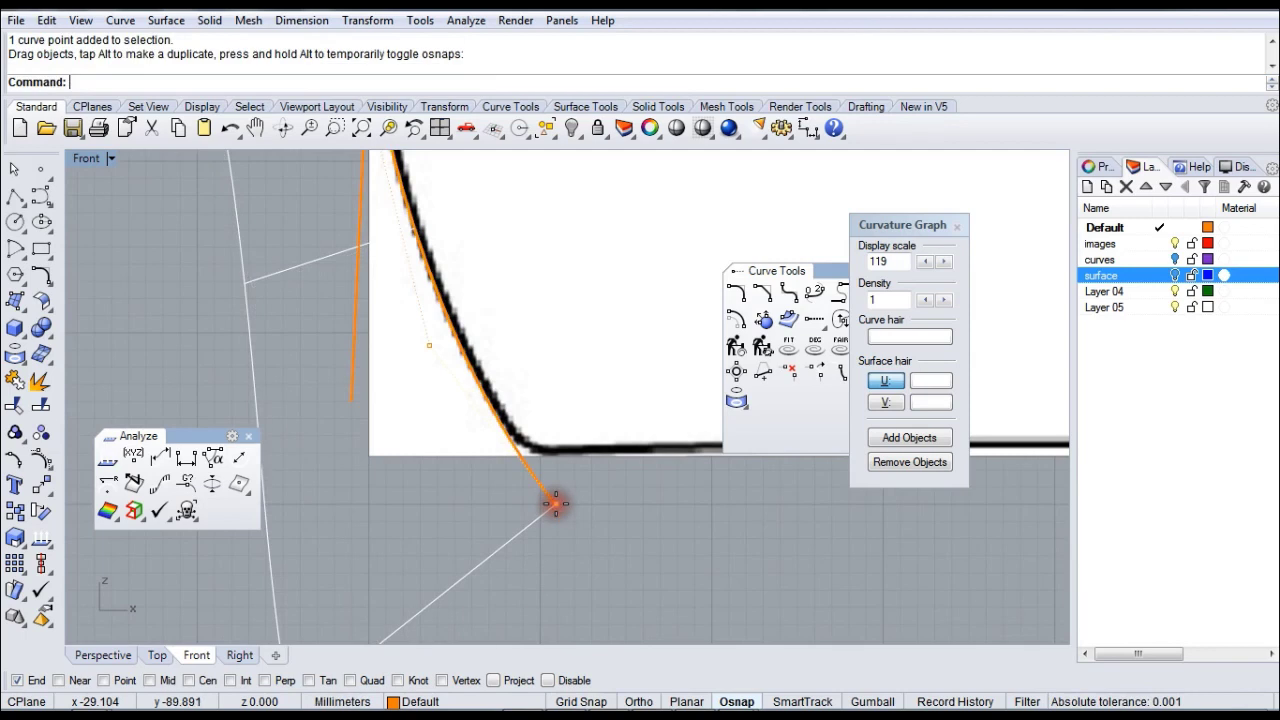
{"action": "right_click_drag", "start_coordinate": [555, 503], "coordinate": [540, 377]}
- Close the curvature graph and the floating curve and analysis toolbars, and hide the corner curve's control points
{"action": "left_click", "coordinate": [956, 228]}
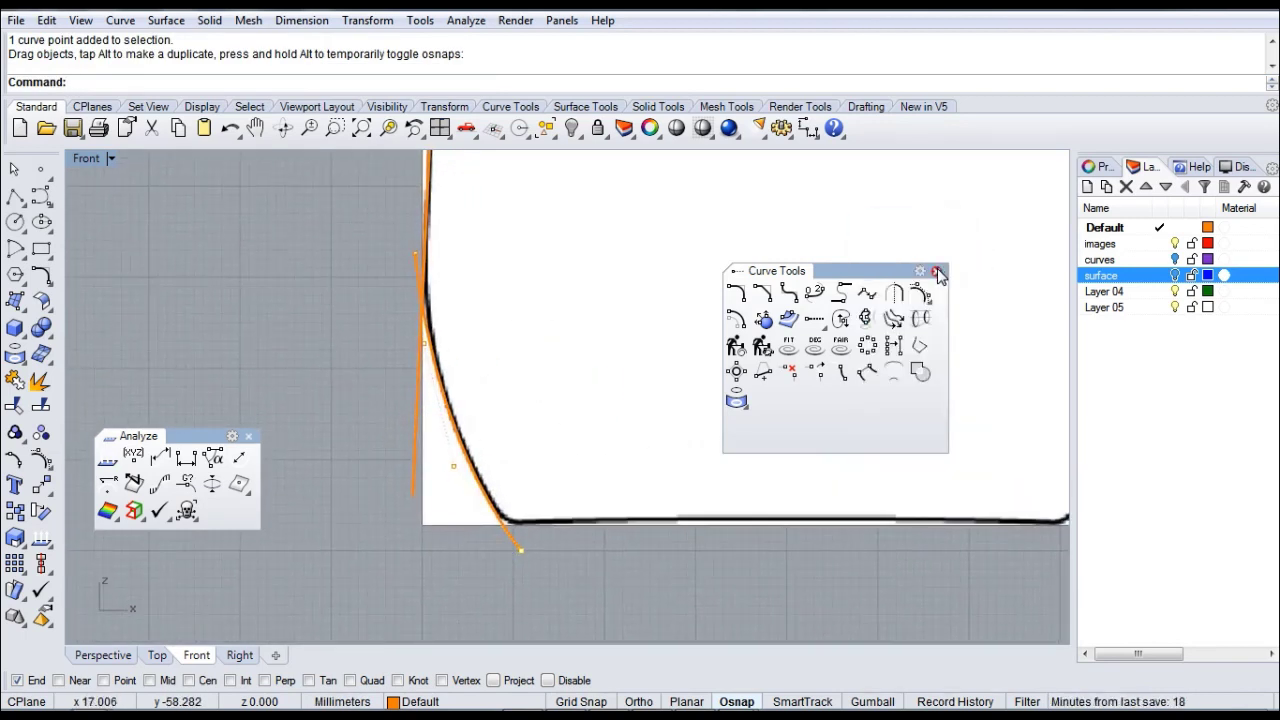
{"action": "left_click", "coordinate": [933, 270]}
{"action": "left_click", "coordinate": [249, 437]}
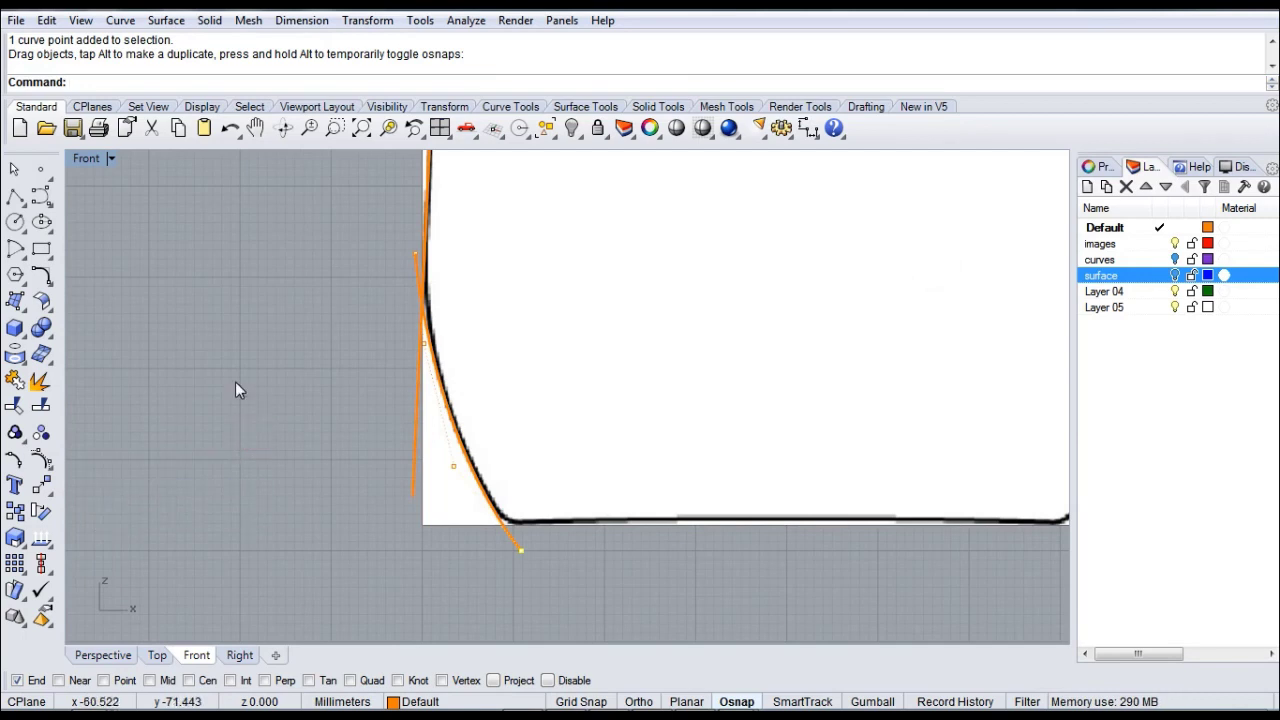
{"action": "right_click", "coordinate": [15, 432]}
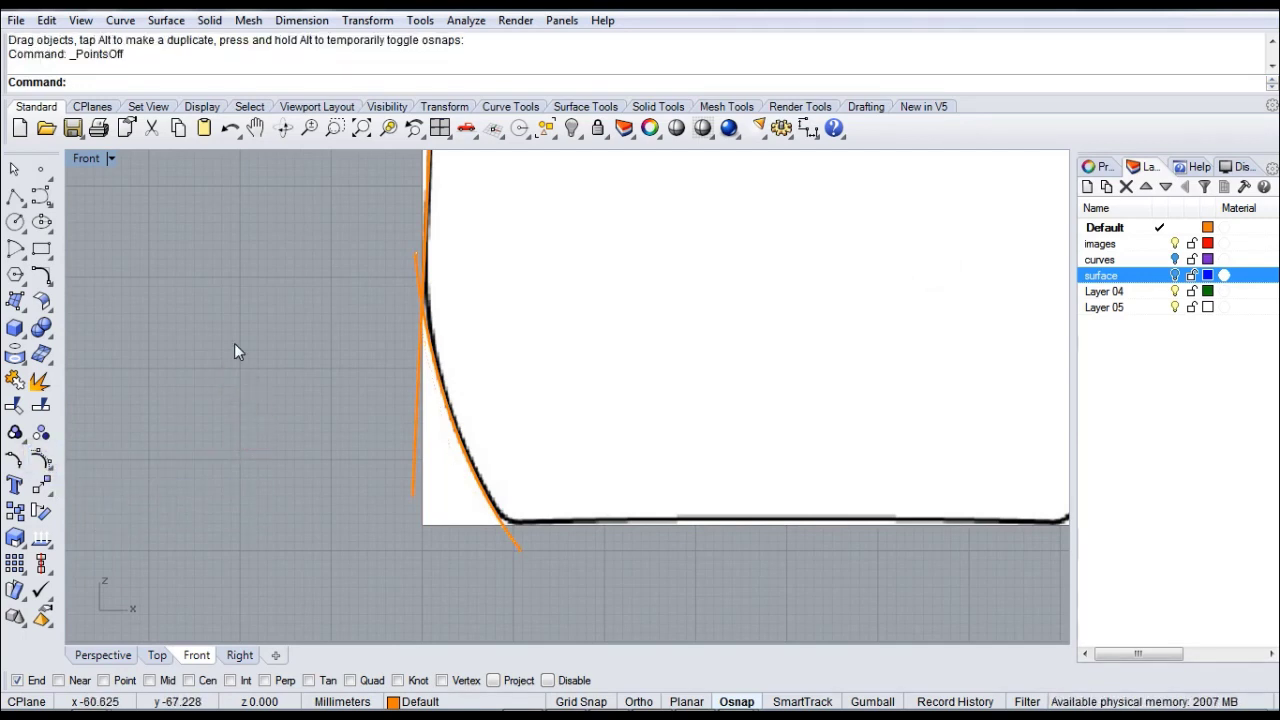
- Fillet the lower corner curve and the side curve where they cross, with a radius of 10 mm and trimming on
{"action": "right_click_drag", "start_coordinate": [234, 345], "coordinate": [178, 419]}
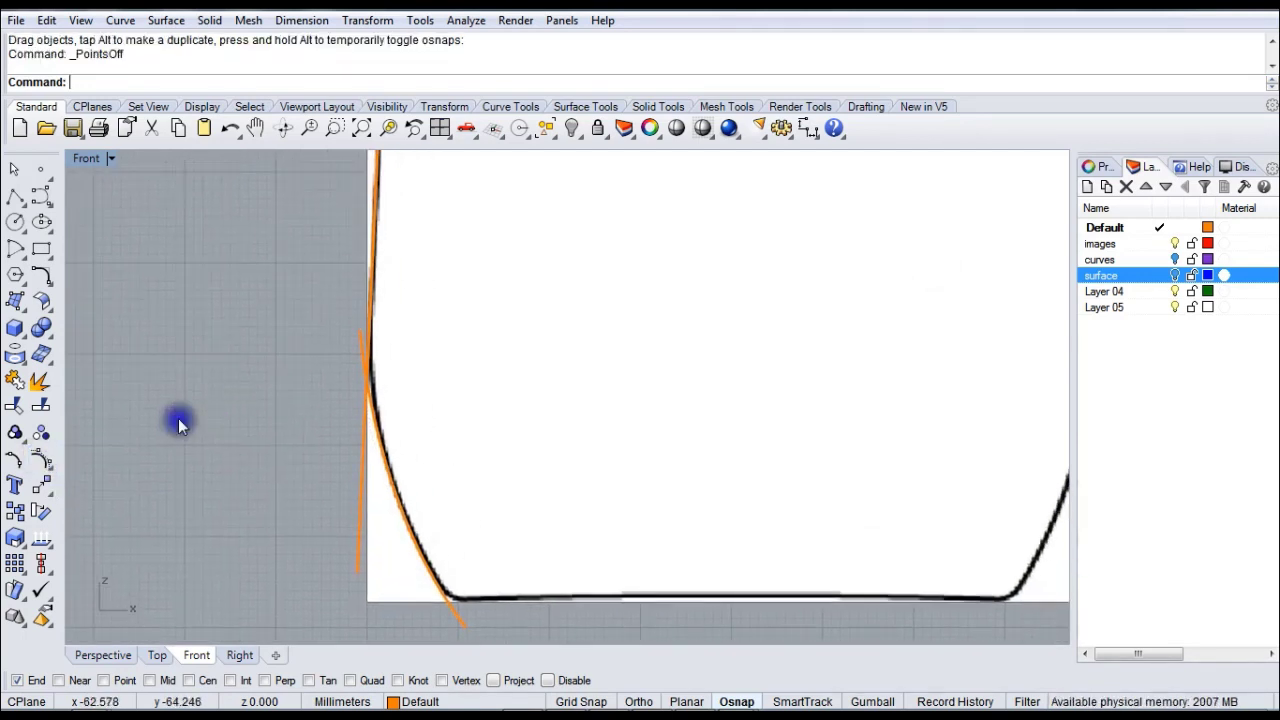
{"action": "left_click", "coordinate": [42, 278]}
{"action": "scroll", "coordinate": [390, 372], "scroll_direction": "up", "scroll_amount": 3}
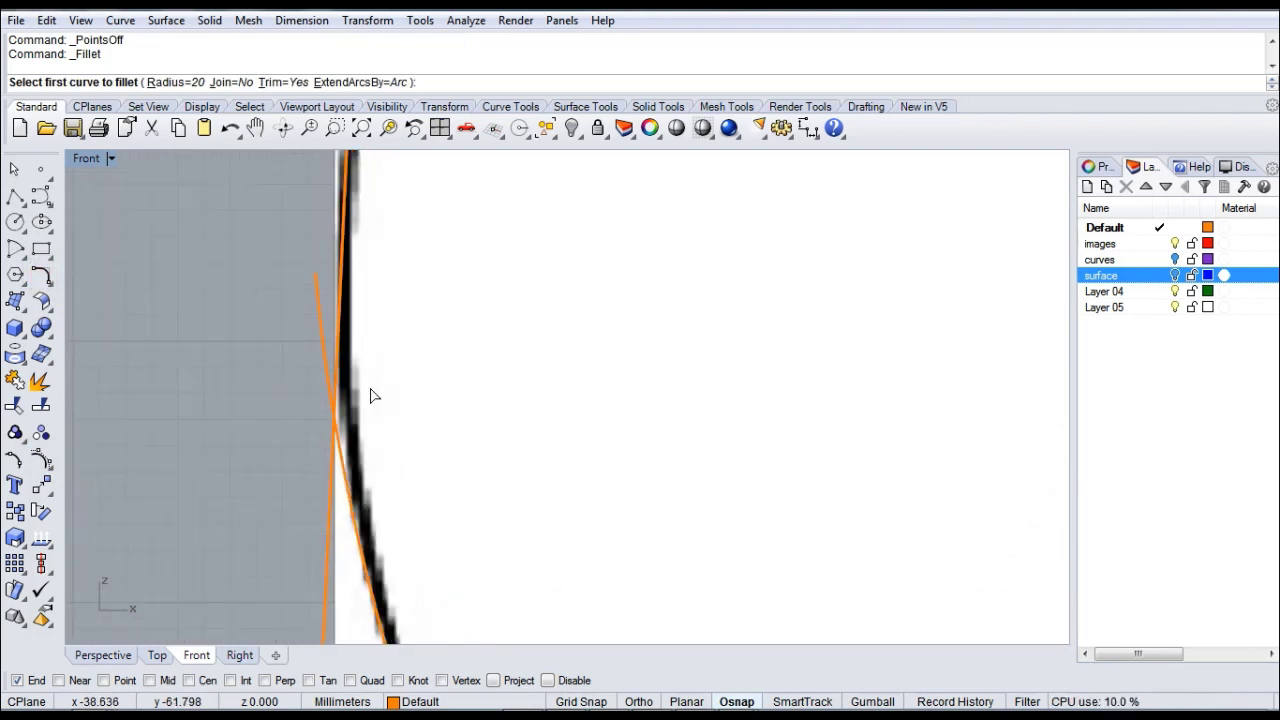
{"action": "scroll", "coordinate": [429, 394], "scroll_direction": "up", "scroll_amount": 1}
{"action": "left_click", "coordinate": [170, 82]}
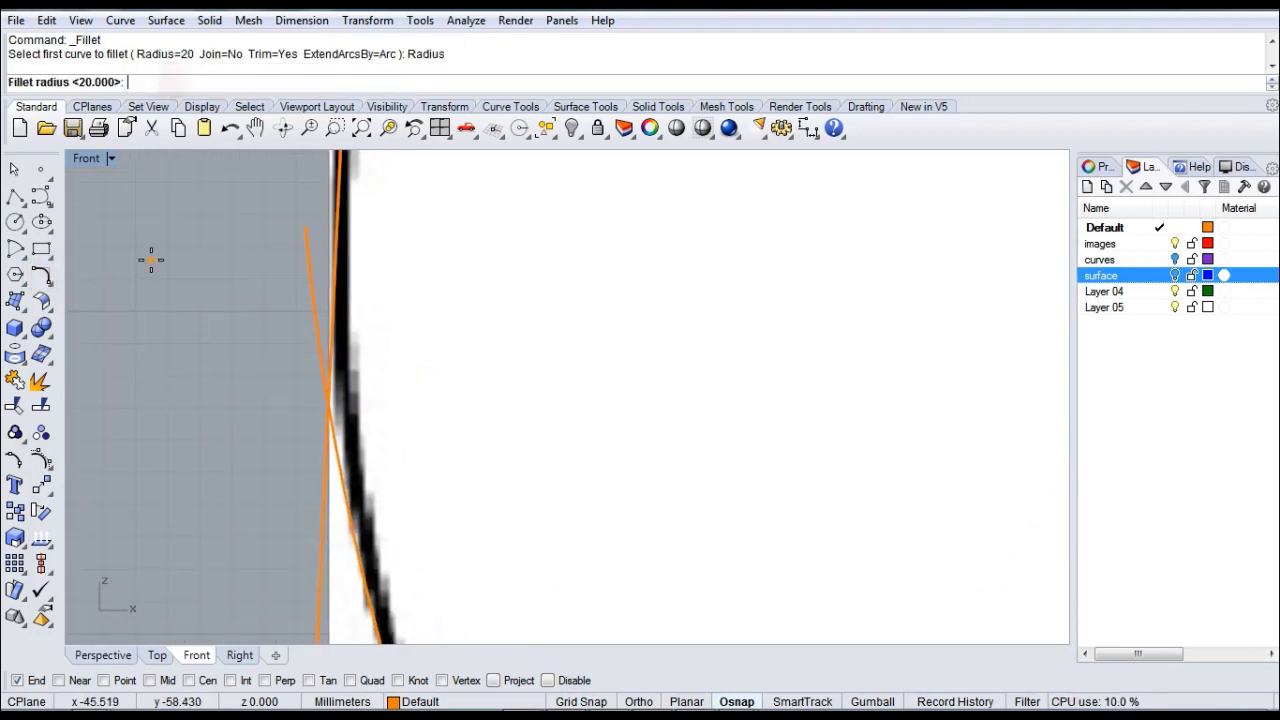
{"action": "key", "text": "Return"}
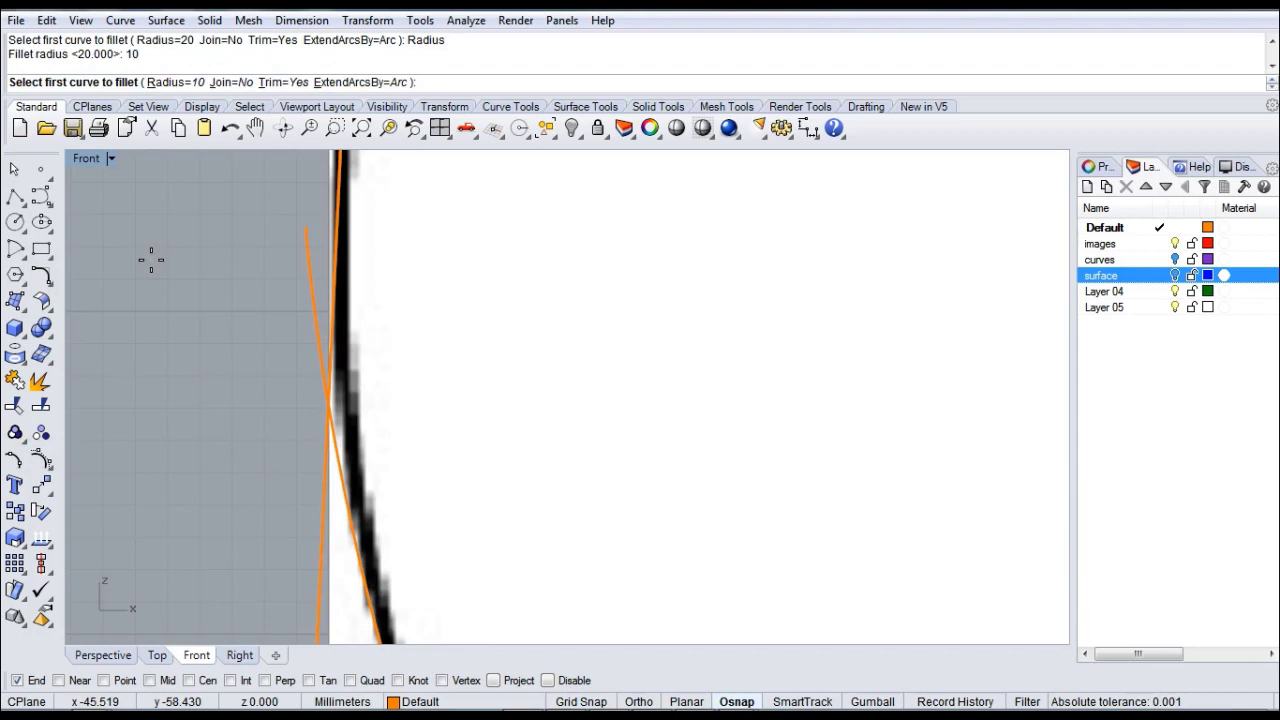
{"action": "left_click", "coordinate": [337, 443]}
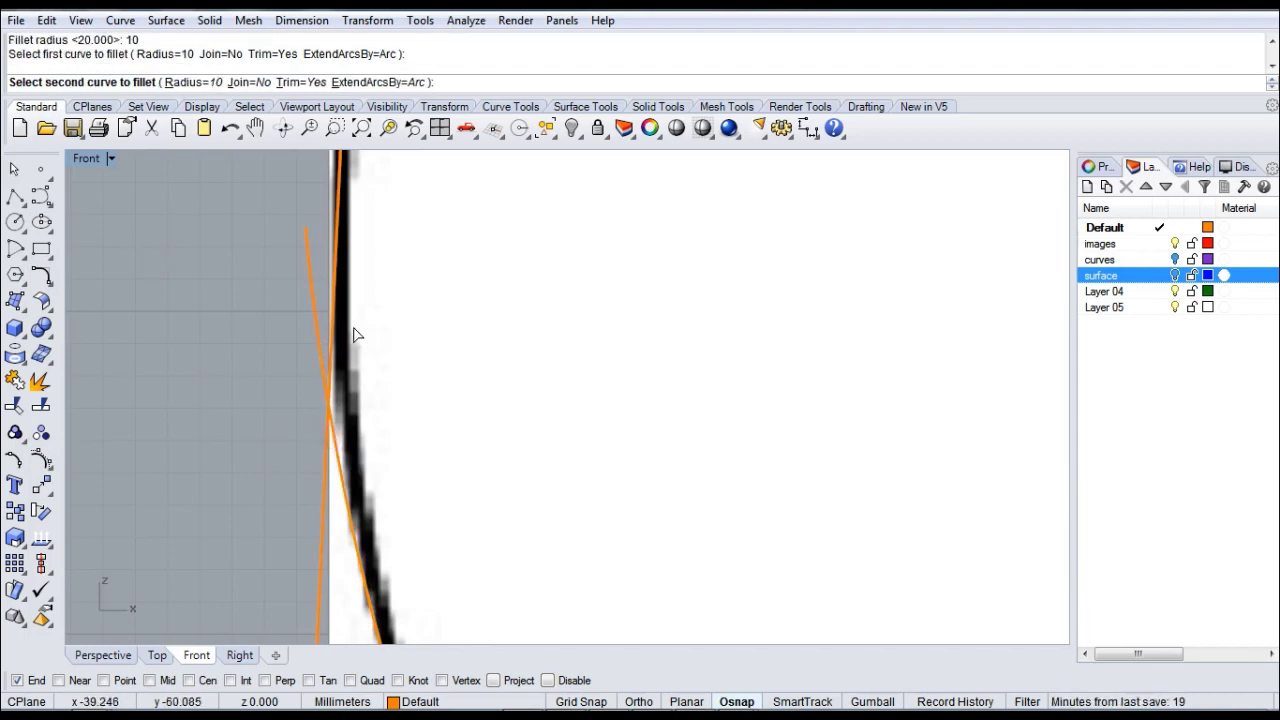
{"action": "left_click", "coordinate": [340, 210]}
{"action": "scroll", "coordinate": [335, 400], "scroll_direction": "up", "scroll_amount": 1}
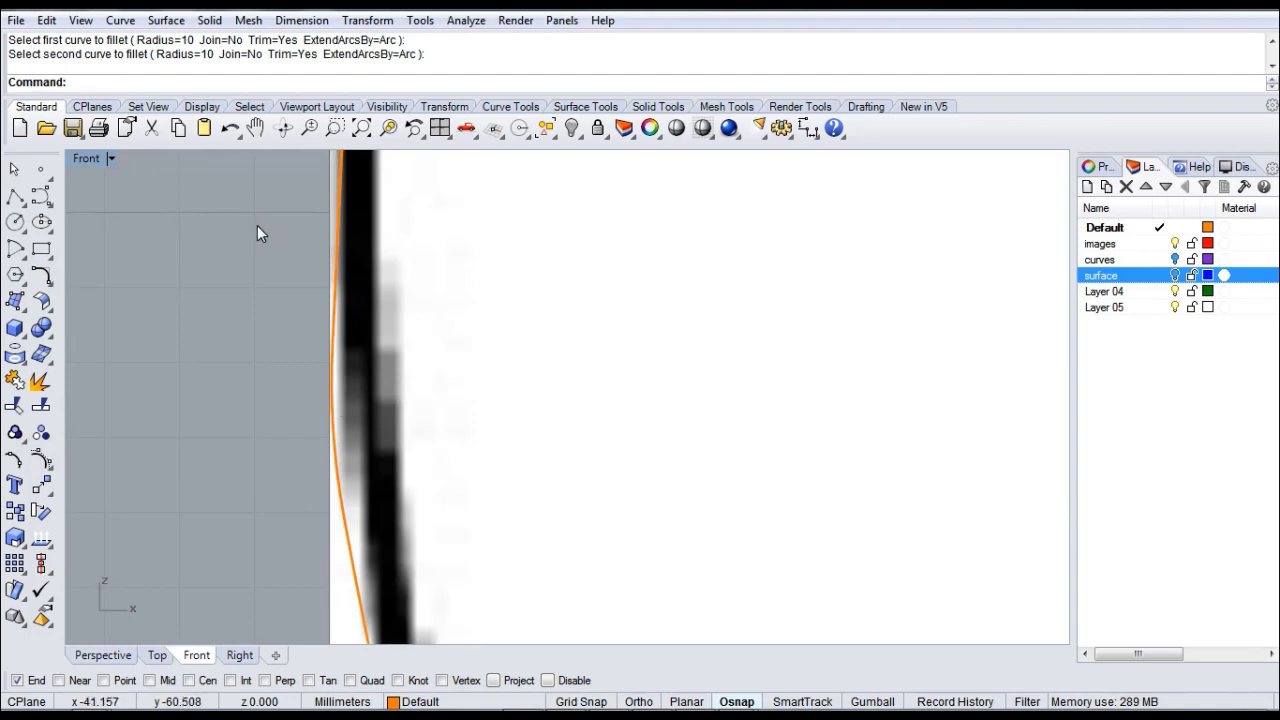
- Fillet the side curve and the lower corner curve again with a radius of 20 mm and check the new arc against the outline
{"action": "left_click", "coordinate": [41, 275]}
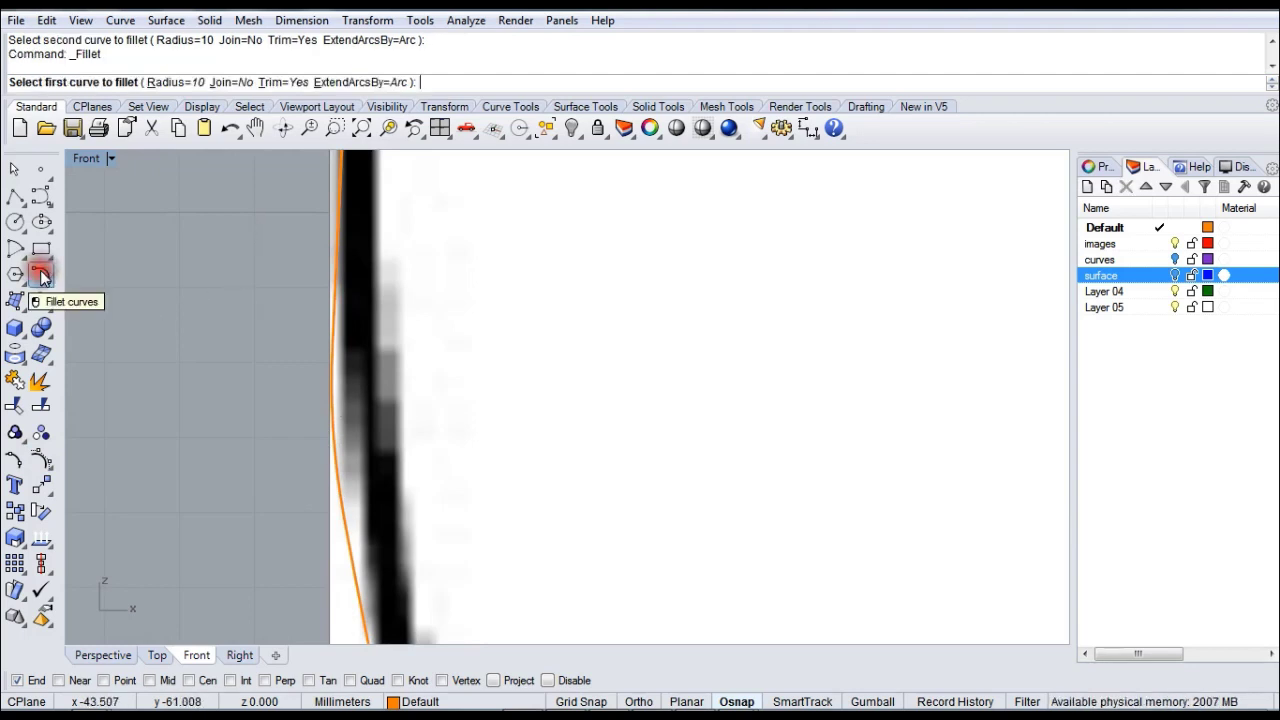
{"action": "left_click", "coordinate": [165, 83]}
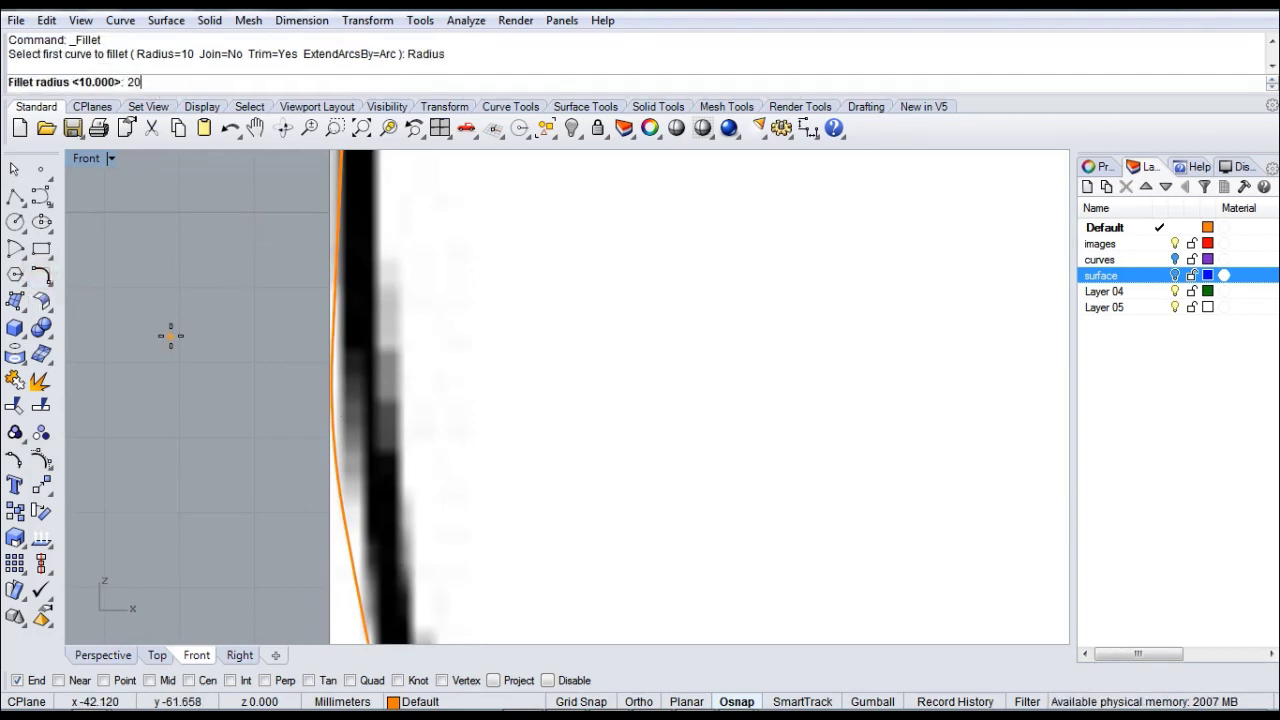
{"action": "type", "text": "20"}
{"action": "key", "text": "Return"}
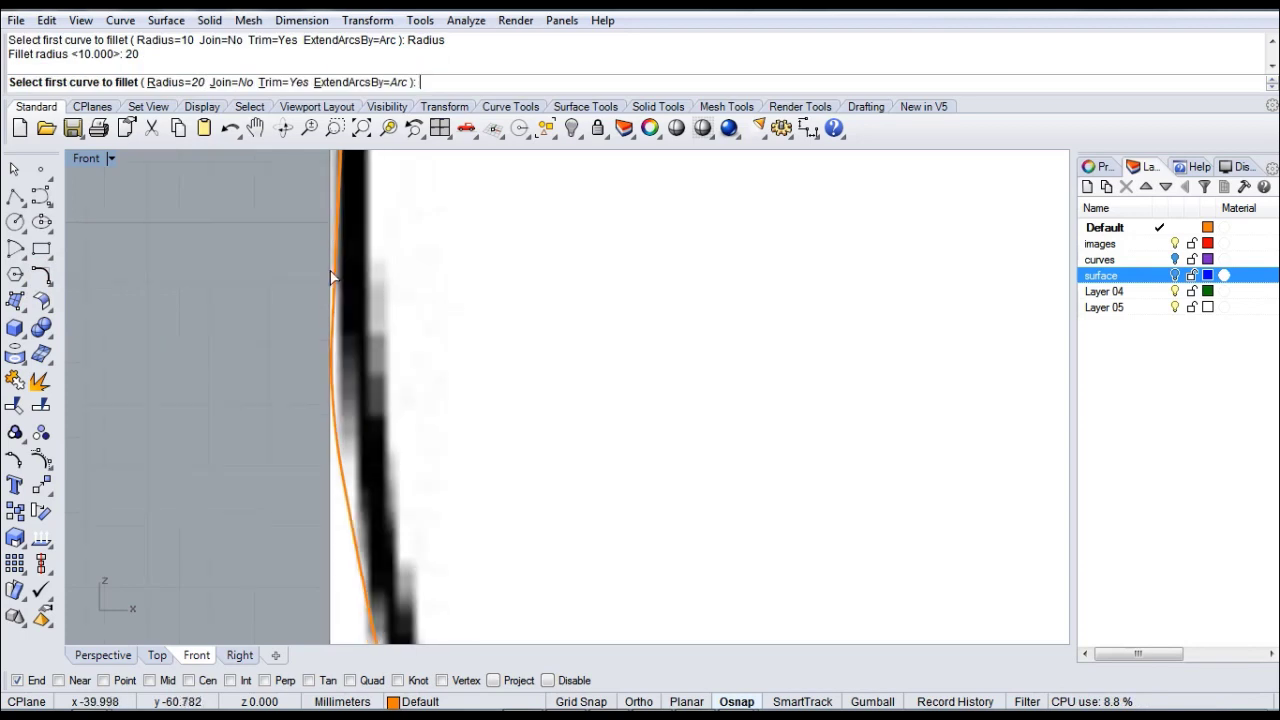
{"action": "right_click_drag", "start_coordinate": [414, 255], "coordinate": [357, 305]}
{"action": "left_click", "coordinate": [294, 218]}
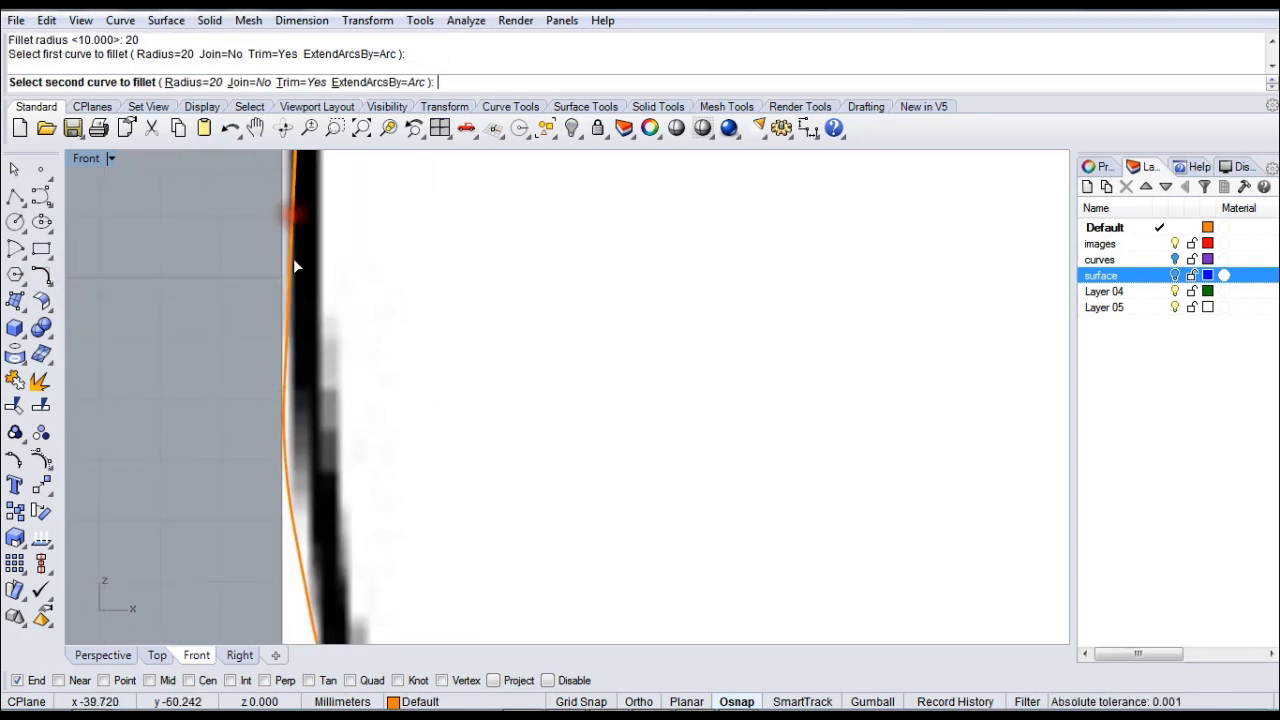
{"action": "left_click", "coordinate": [306, 595]}
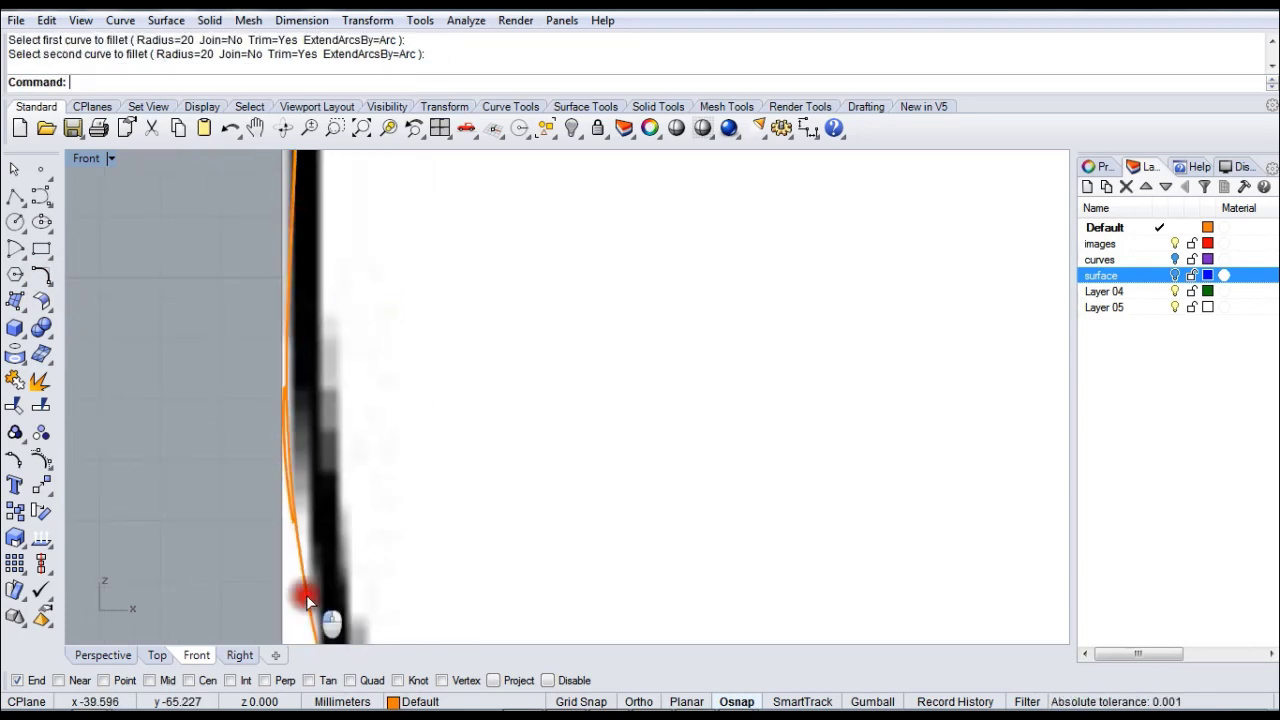
{"action": "left_click", "coordinate": [292, 426]}
{"action": "right_click_drag", "start_coordinate": [357, 446], "coordinate": [427, 410]}
{"action": "left_click", "coordinate": [197, 334]}
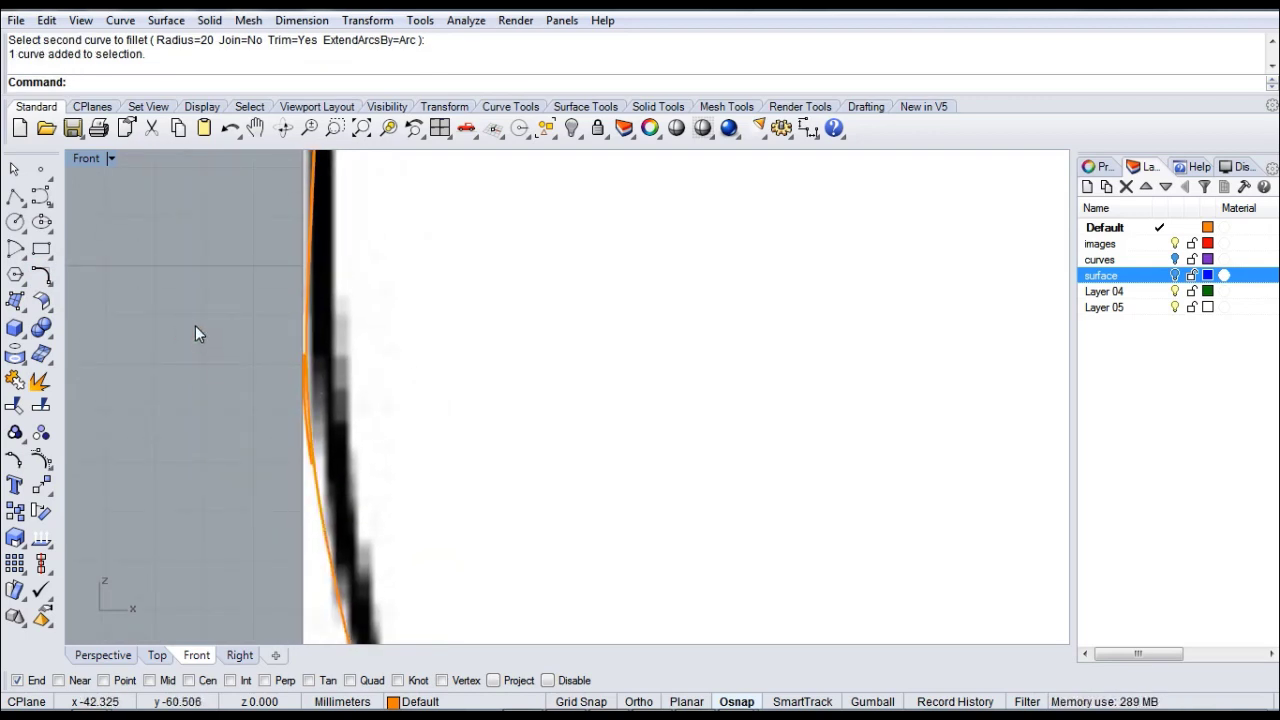
- Fillet the side curve and the lower corner curve again with a larger radius of 30 mm
{"action": "left_click", "coordinate": [43, 277]}
{"action": "left_click", "coordinate": [175, 82]}
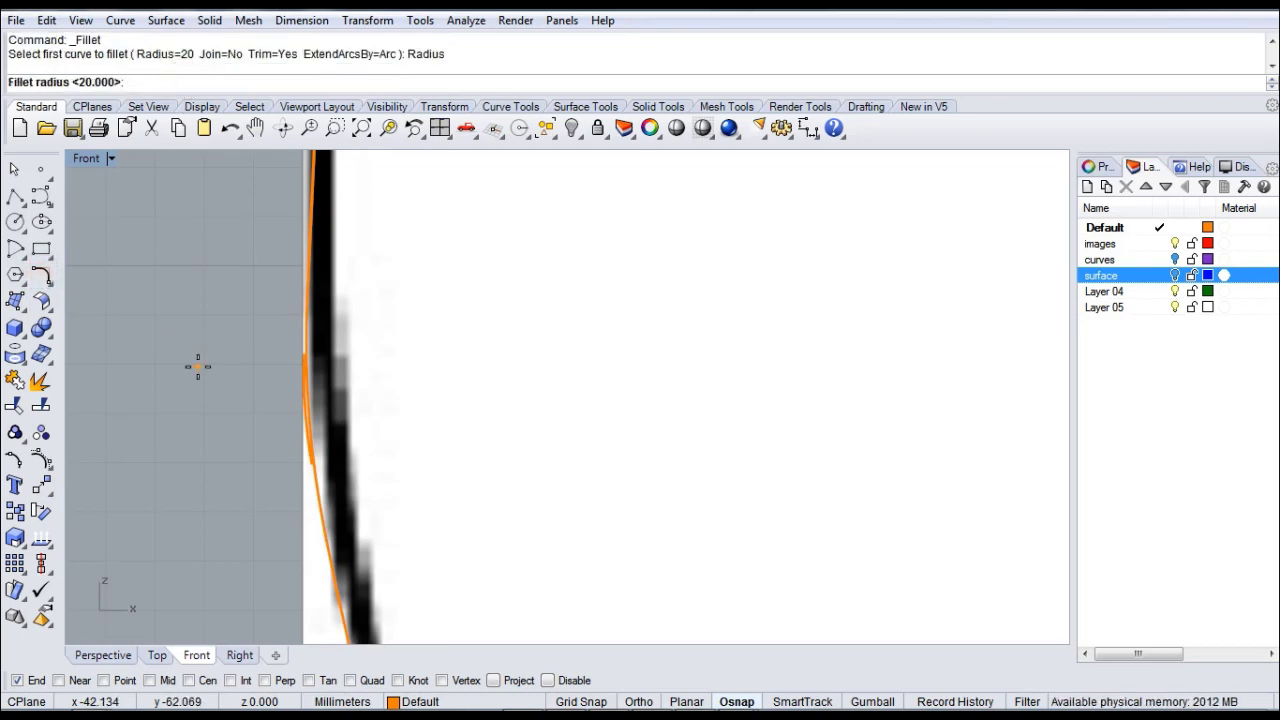
{"action": "type", "text": "30"}
{"action": "key", "text": "Return"}
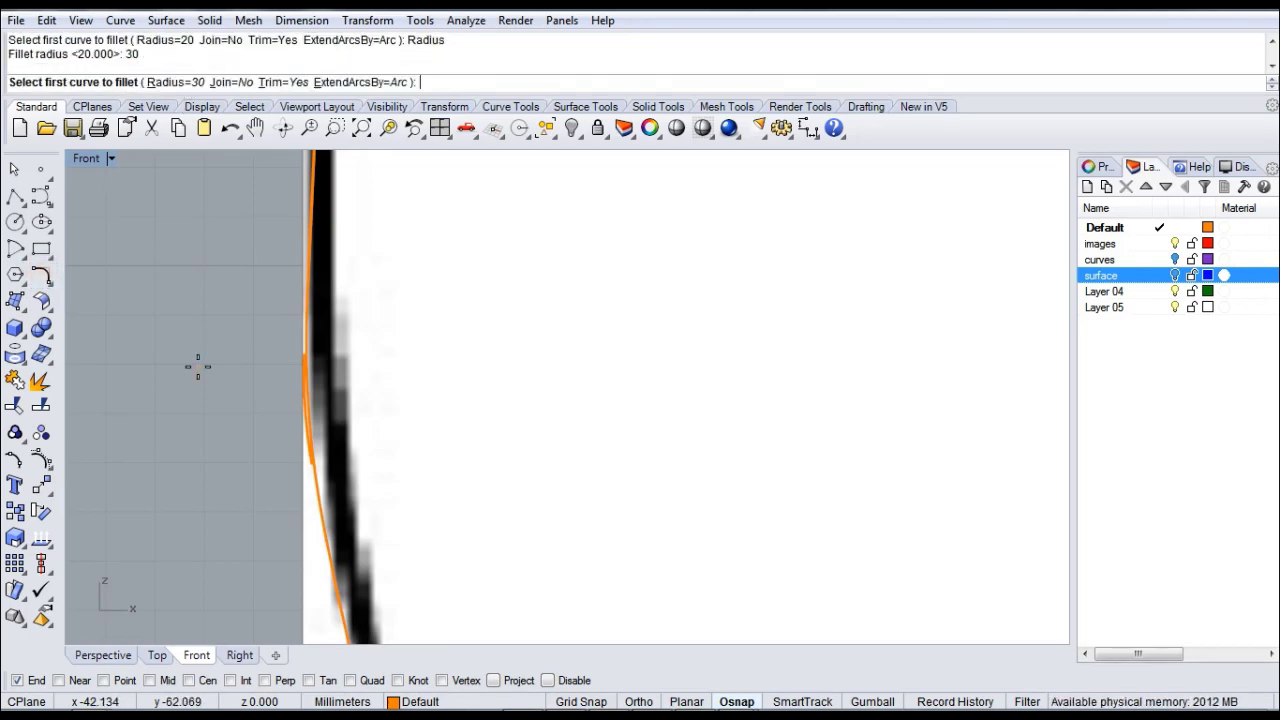
{"action": "left_click", "coordinate": [319, 187]}
{"action": "left_click", "coordinate": [350, 628]}
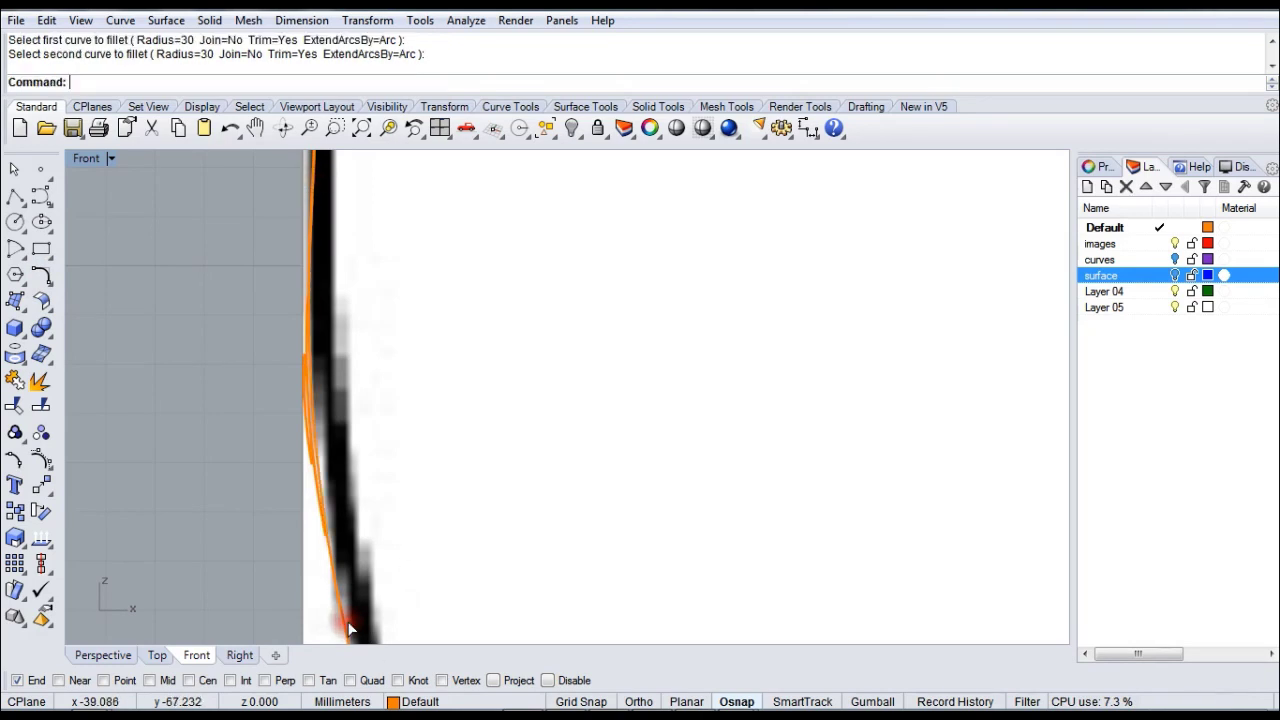
- Delete the overlapping 10, 20 and 30 mm fillet arcs between the side curve and the lower corner curve
{"action": "scroll", "coordinate": [325, 467], "scroll_direction": "up", "scroll_amount": 1}
{"action": "left_click", "coordinate": [313, 444]}
{"action": "scroll", "coordinate": [313, 444], "scroll_direction": "down", "scroll_amount": 5}
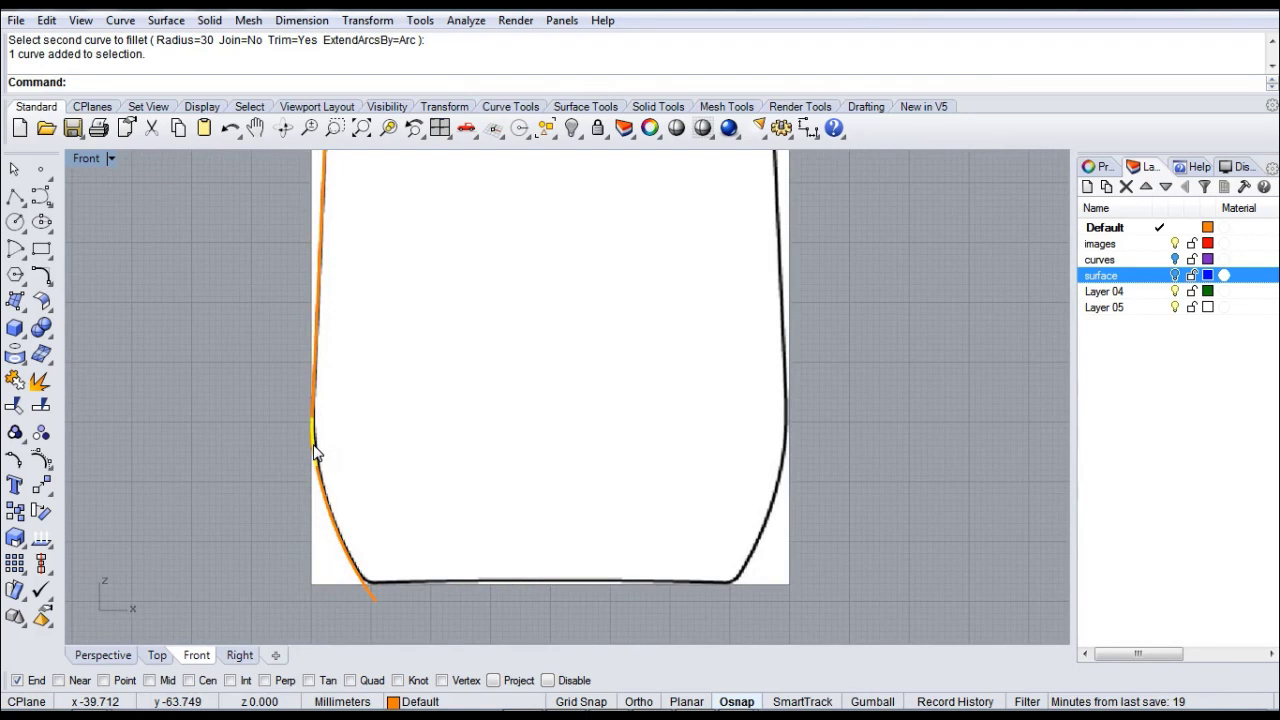
{"action": "scroll", "coordinate": [314, 450], "scroll_direction": "up", "scroll_amount": 5}
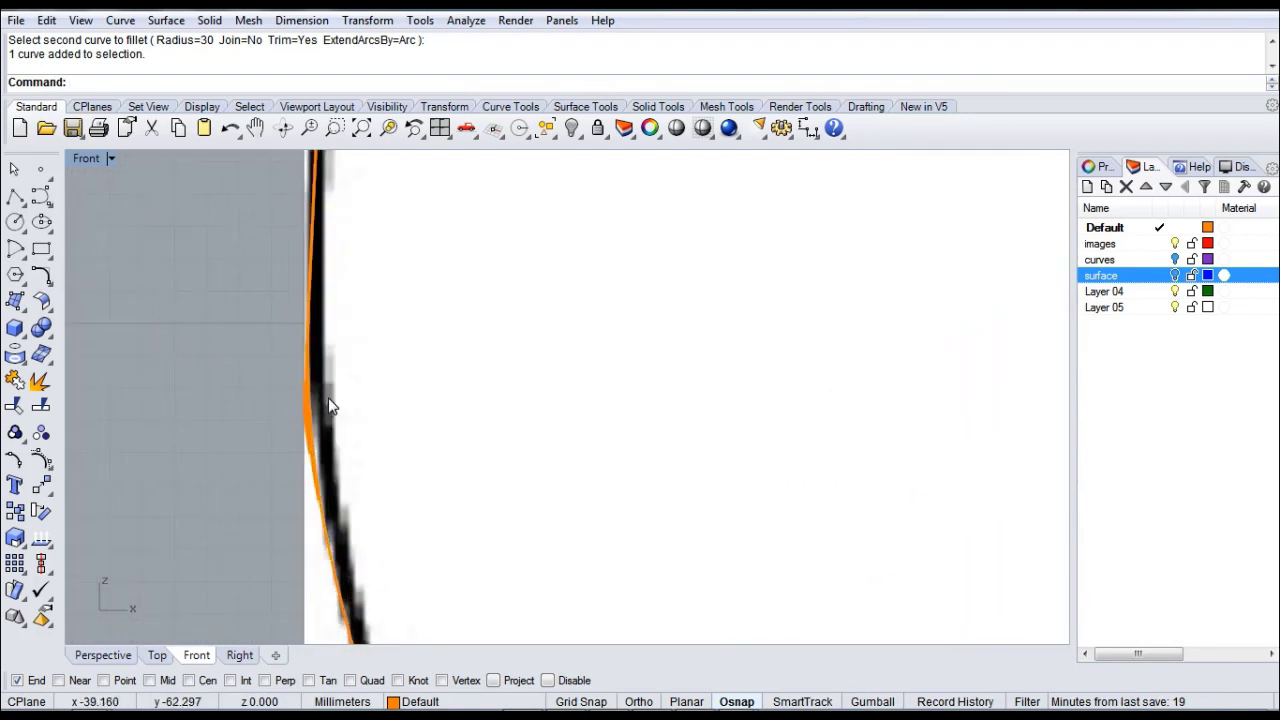
{"action": "left_click_drag", "start_coordinate": [333, 407], "coordinate": [287, 420]}
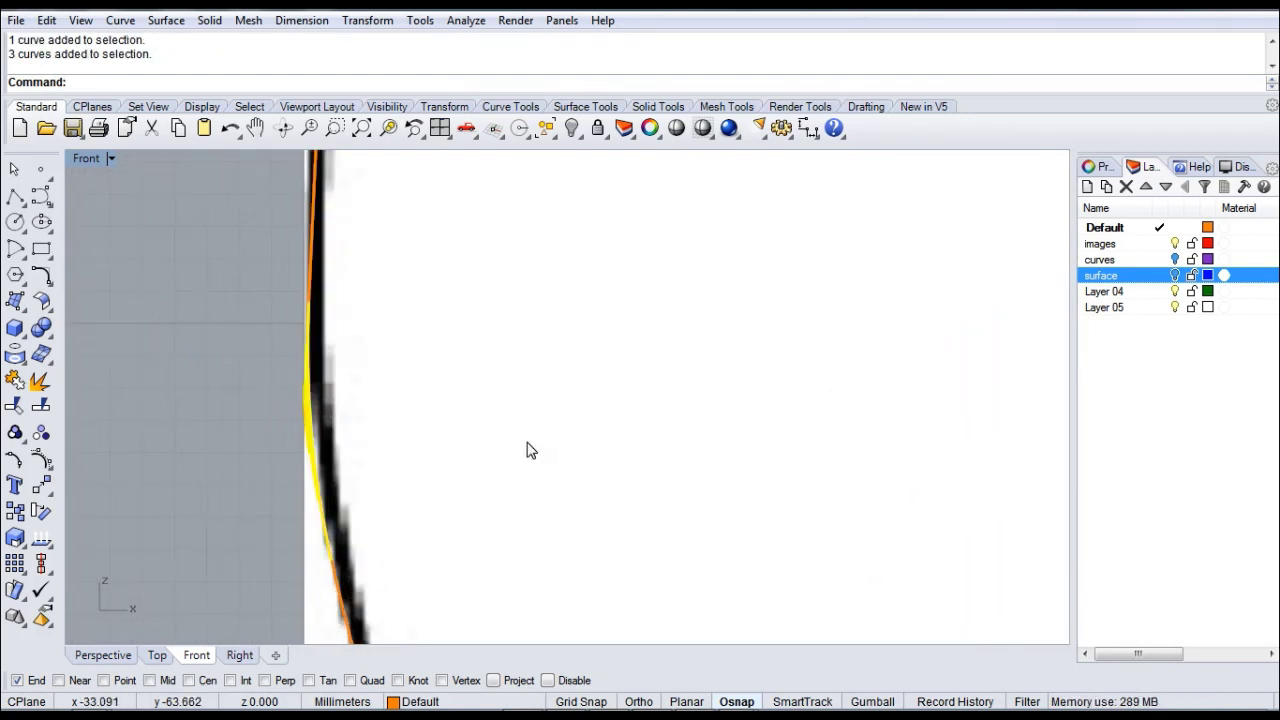
{"action": "key", "text": "Delete"}
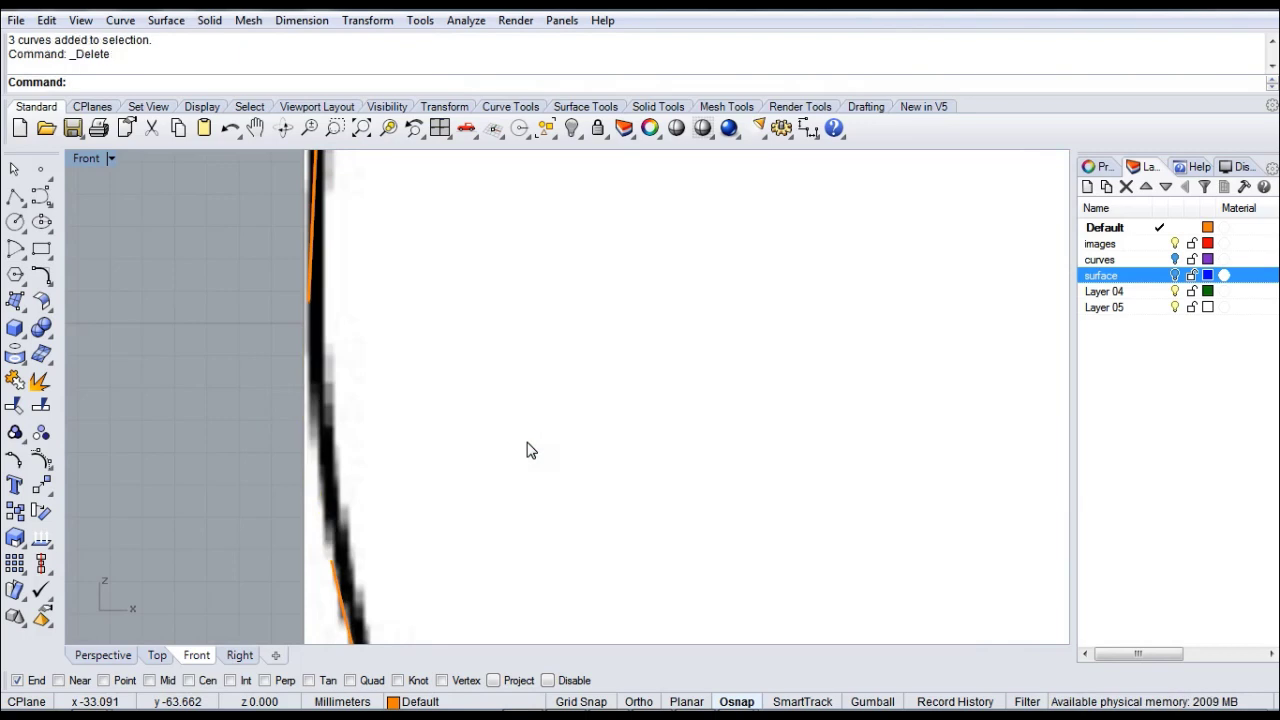
- Bridge the gap between the side curve and the lower corner curve with a fillet of radius 50 mm
{"action": "left_click", "coordinate": [41, 277]}
{"action": "left_click", "coordinate": [180, 82]}
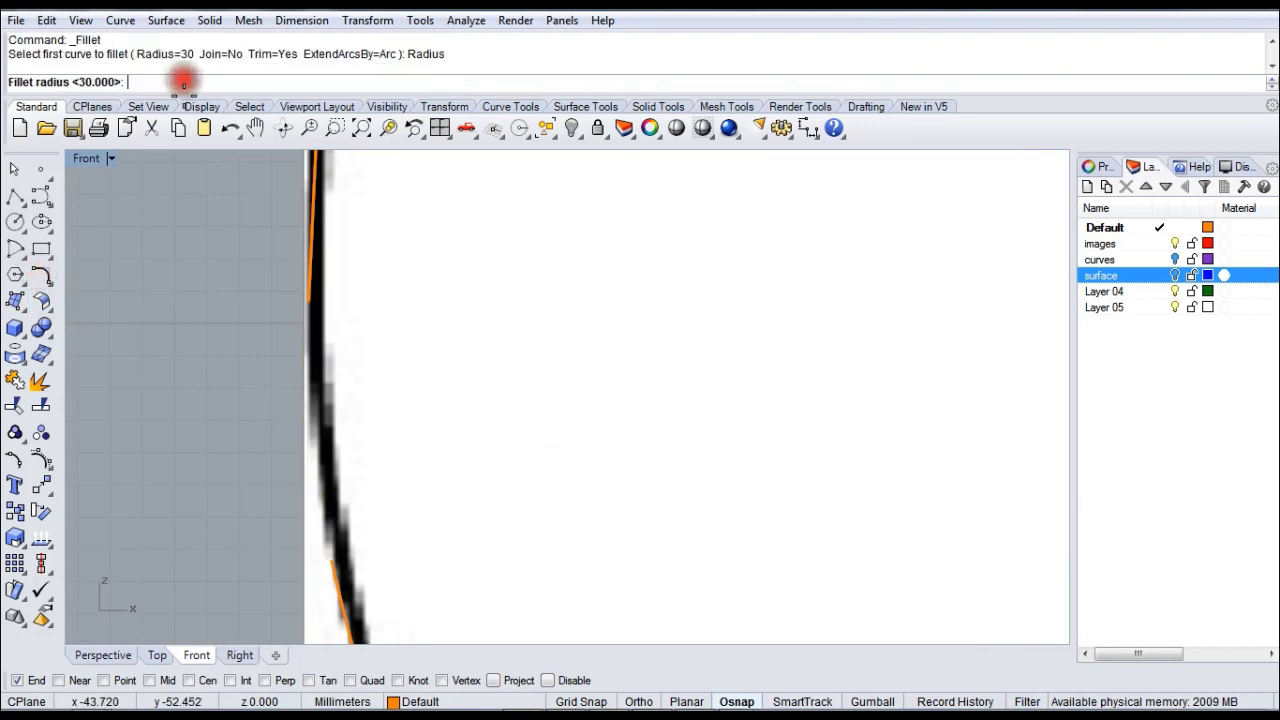
{"action": "type", "text": "50"}
{"action": "key", "text": "Return"}
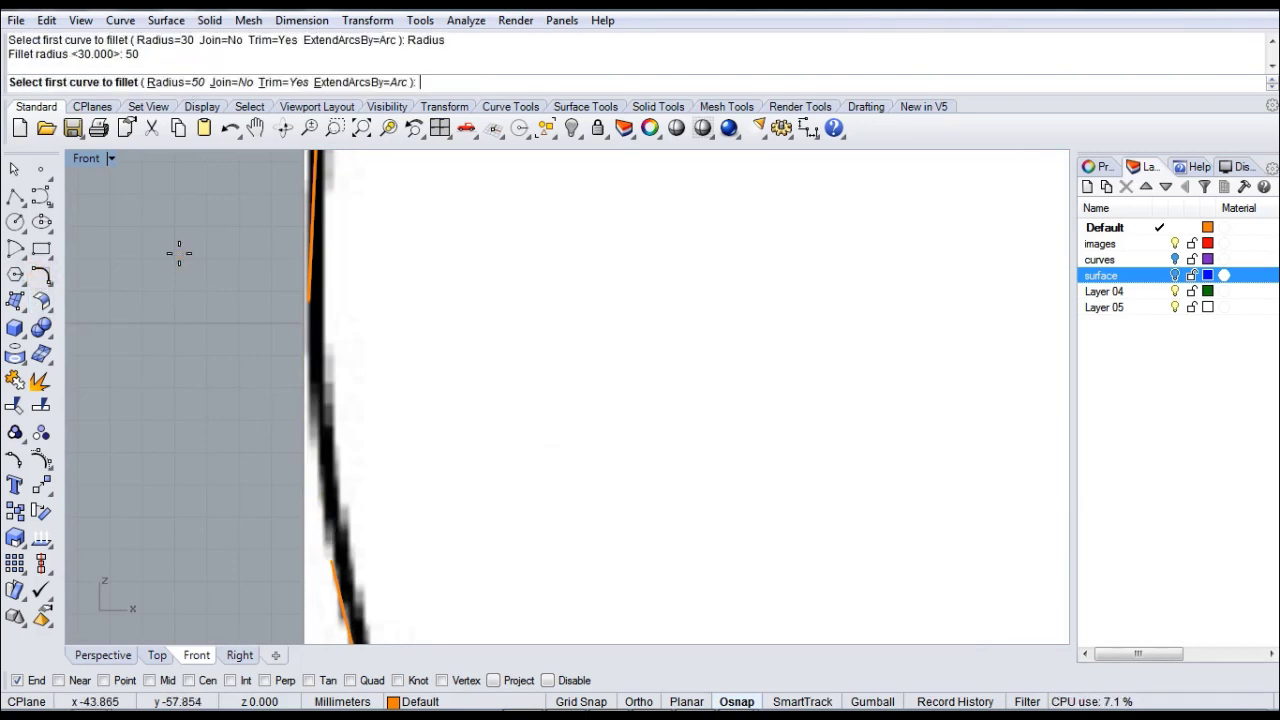
{"action": "left_click", "coordinate": [316, 220]}
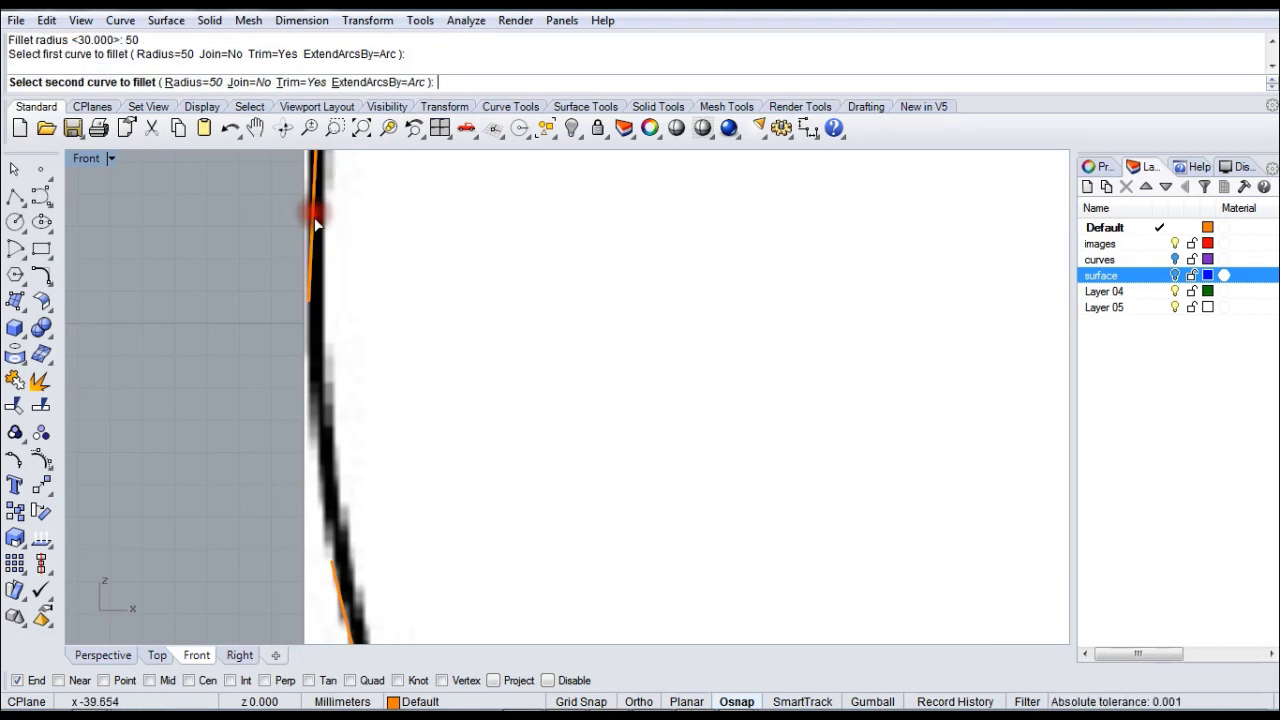
{"action": "left_click", "coordinate": [338, 597]}
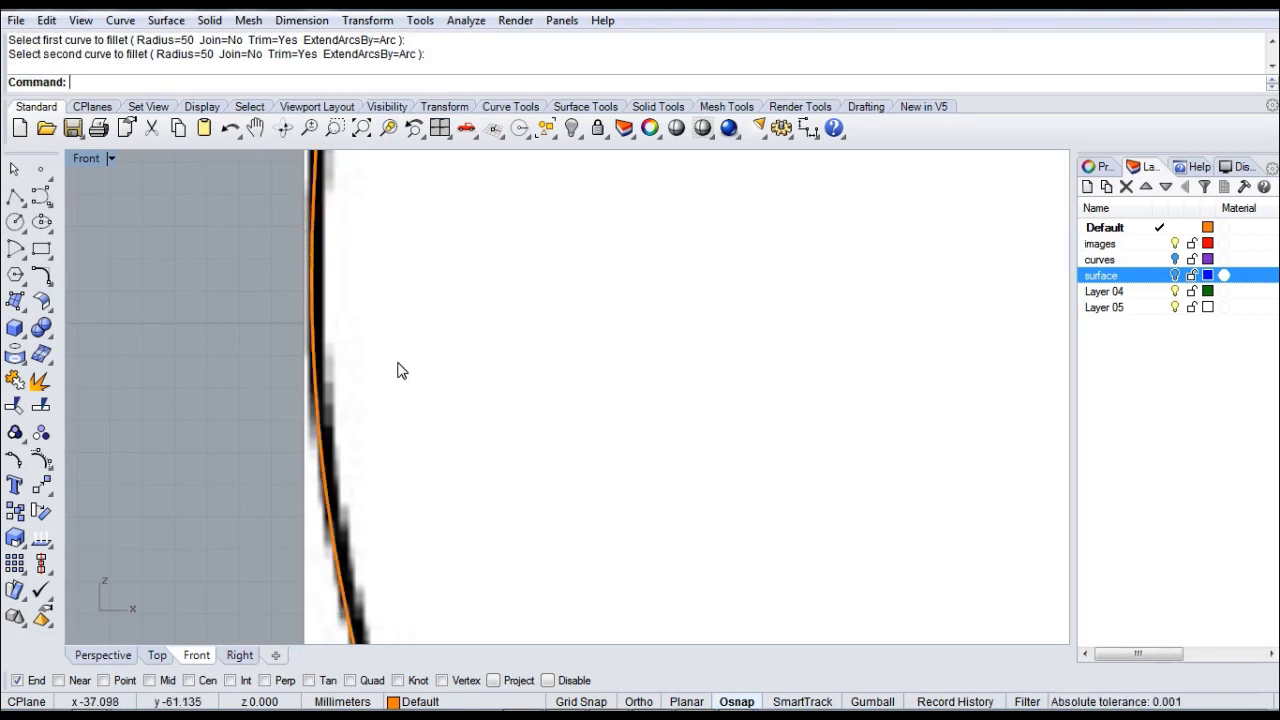
{"action": "scroll", "coordinate": [403, 363], "scroll_direction": "down", "scroll_amount": 5}
{"action": "right_click_drag", "start_coordinate": [403, 363], "coordinate": [474, 423]}
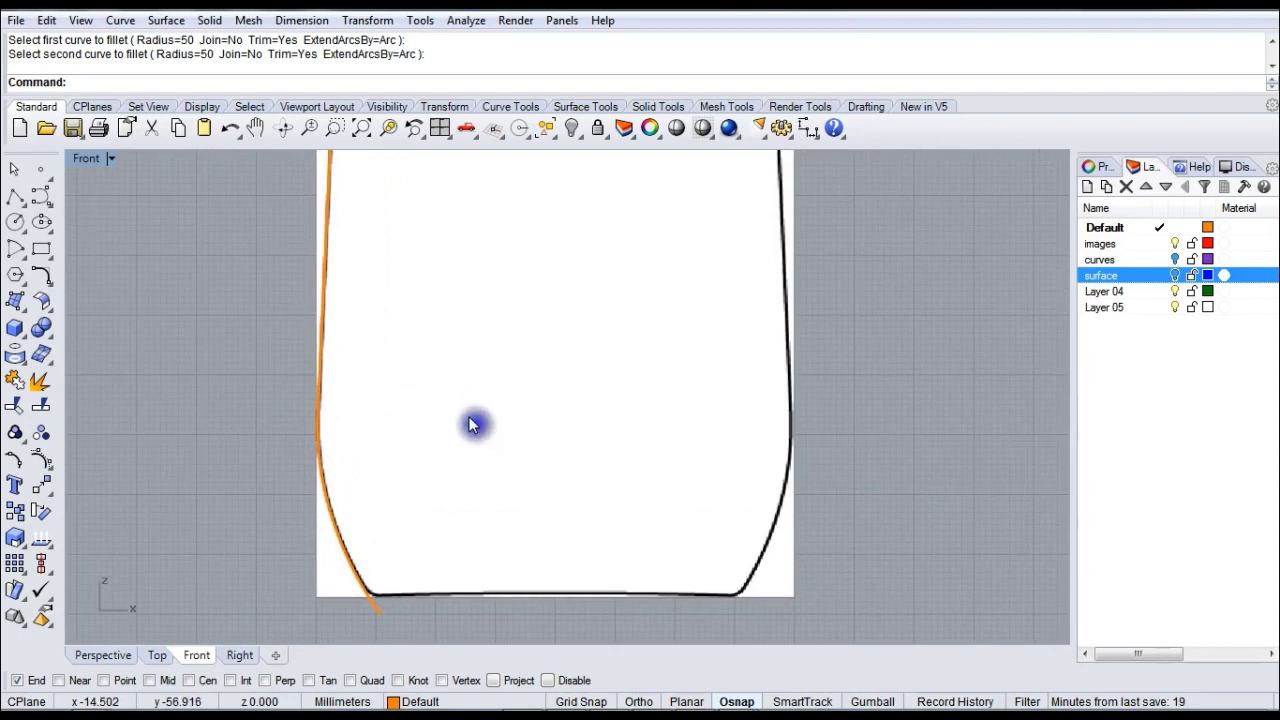
- Join the lower corner curve, the fillet arc and the side curve into one profile curve, and select the joined curve
{"action": "scroll", "coordinate": [543, 346], "scroll_direction": "down", "scroll_amount": 2}
{"action": "right_click_drag", "start_coordinate": [543, 346], "coordinate": [526, 406]}
{"action": "scroll", "coordinate": [531, 403], "scroll_direction": "down", "scroll_amount": 1}
{"action": "left_click", "coordinate": [15, 380]}
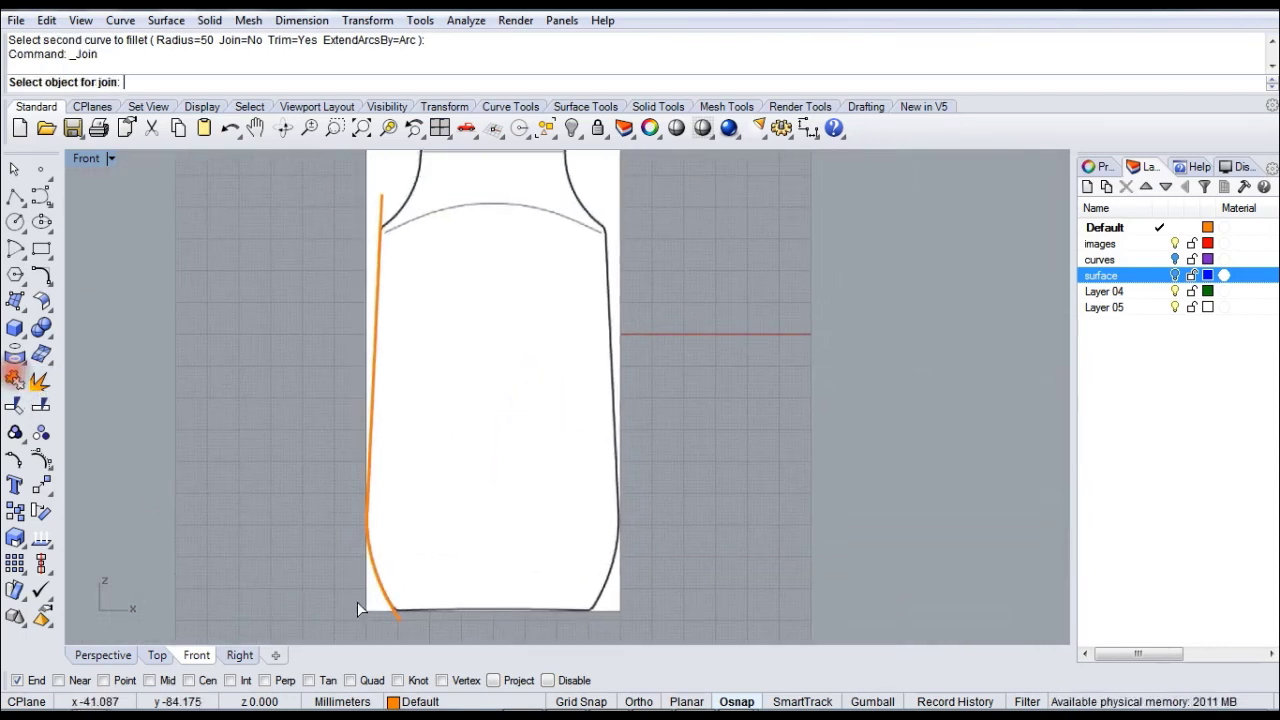
{"action": "left_click", "coordinate": [385, 584]}
{"action": "left_click", "coordinate": [371, 549]}
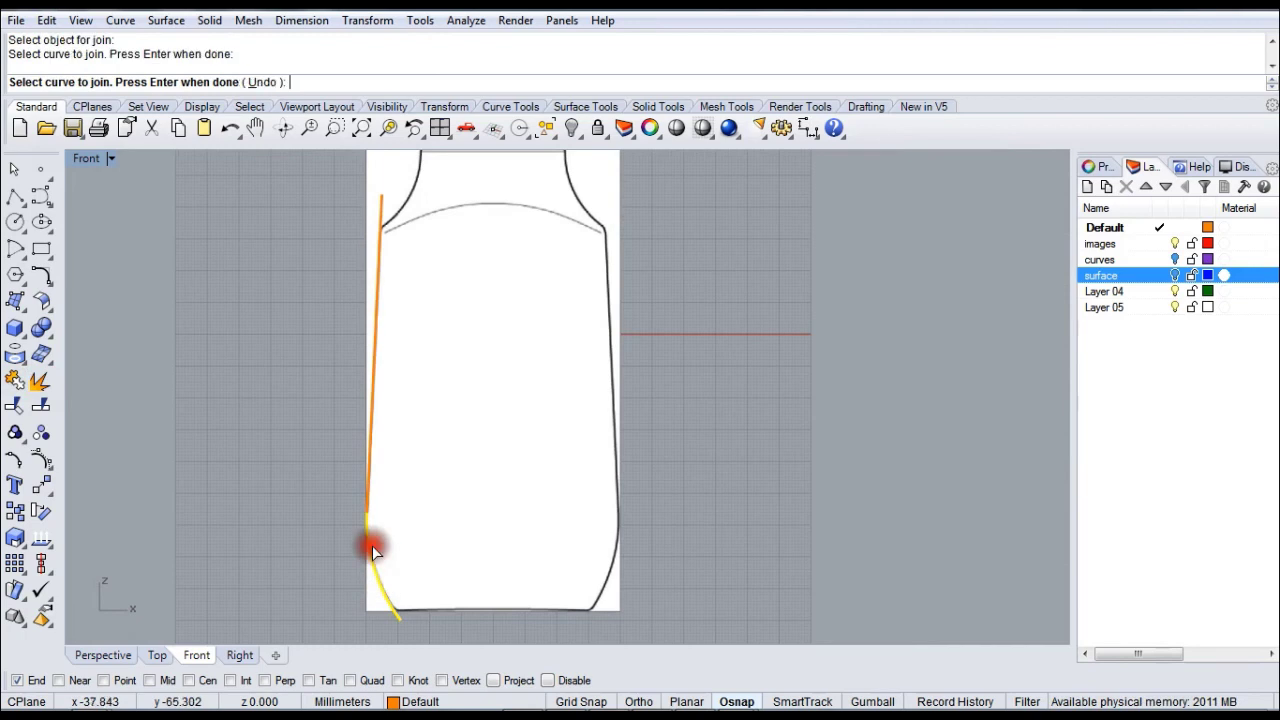
{"action": "left_click", "coordinate": [371, 480]}
{"action": "right_click", "coordinate": [417, 447]}
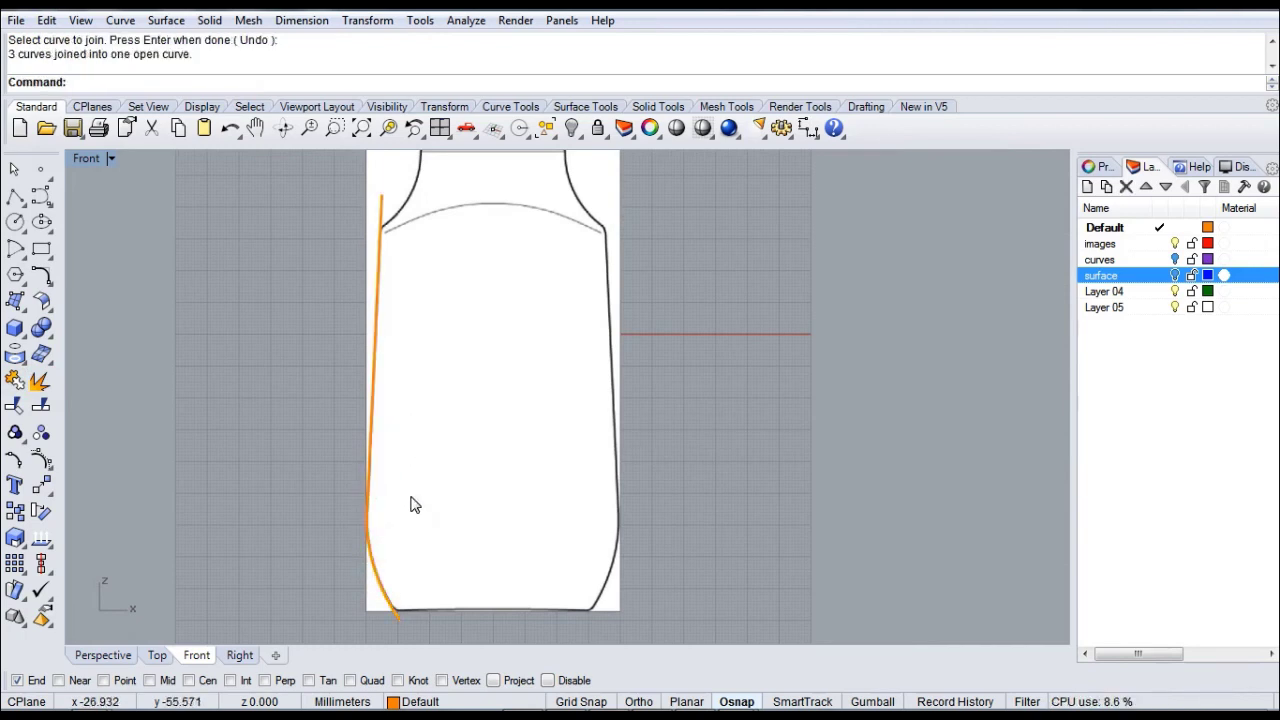
{"action": "mouse_move", "coordinate": [410, 505]}
{"action": "right_mouse_down", "text": "ctrl"}
{"action": "mouse_move", "coordinate": [434, 437]}
{"action": "mouse_move", "coordinate": [410, 453]}
{"action": "right_mouse_up", "text": "ctrl"}
{"action": "scroll", "coordinate": [409, 451], "scroll_direction": "down", "scroll_amount": 8}
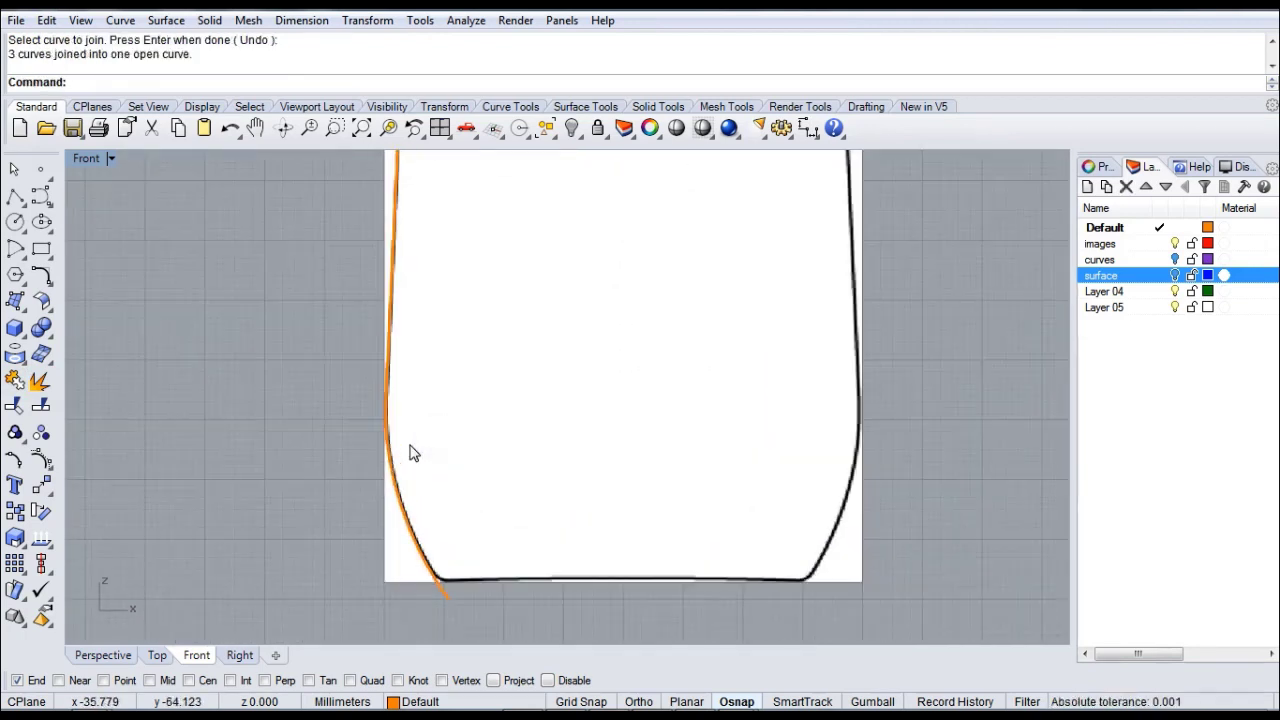
{"action": "right_click_drag", "start_coordinate": [514, 369], "coordinate": [480, 398]}
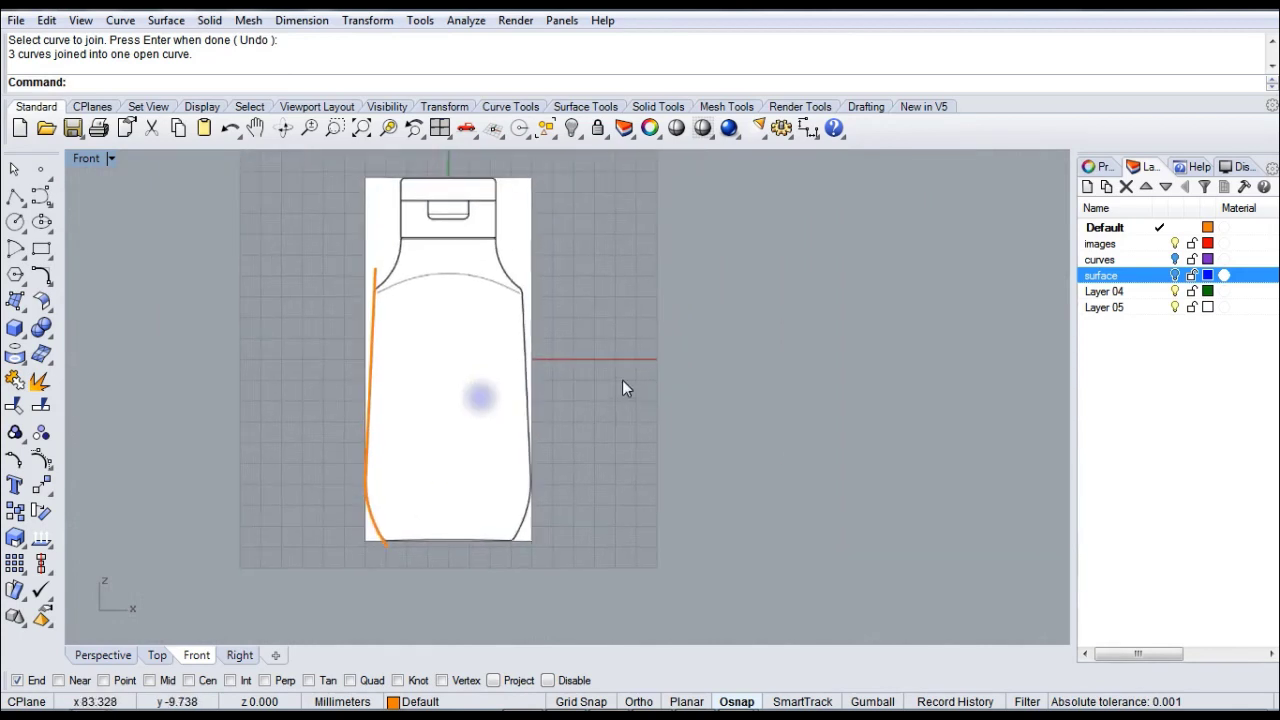
{"action": "left_click", "coordinate": [377, 291]}
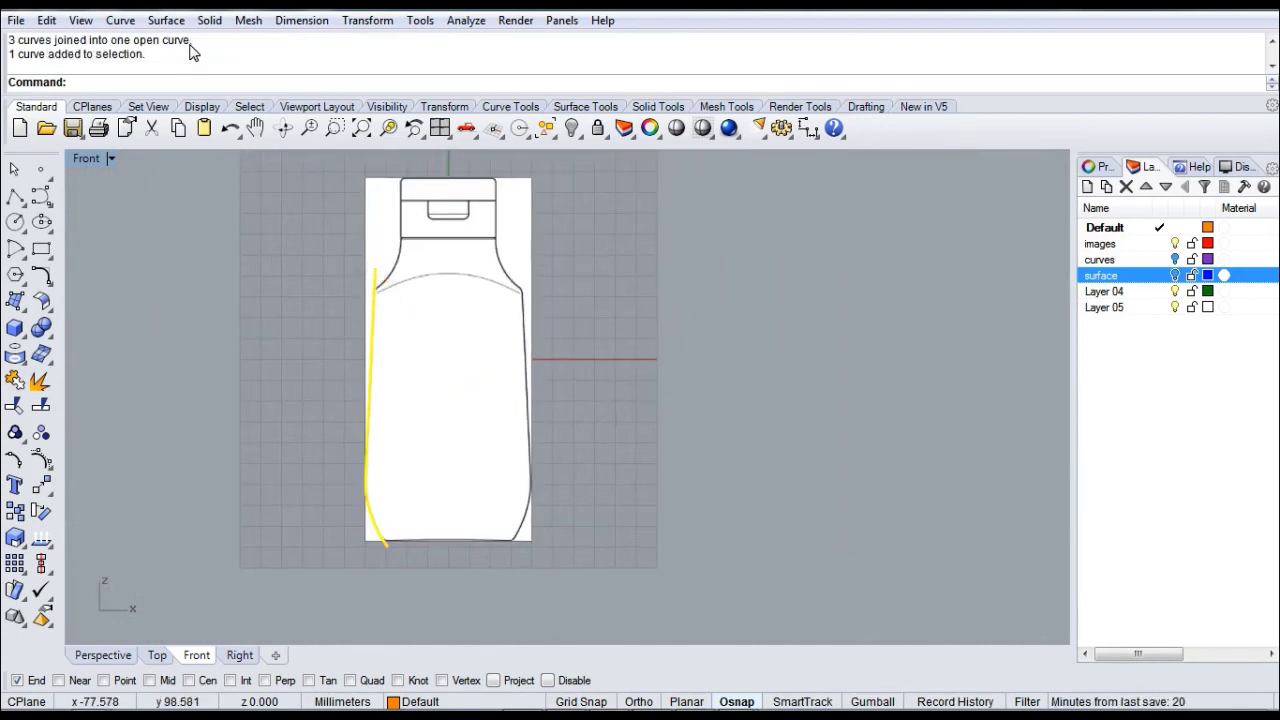
{"action": "left_click", "coordinate": [166, 20]}
{"action": "mouse_move", "coordinate": [278, 288]}
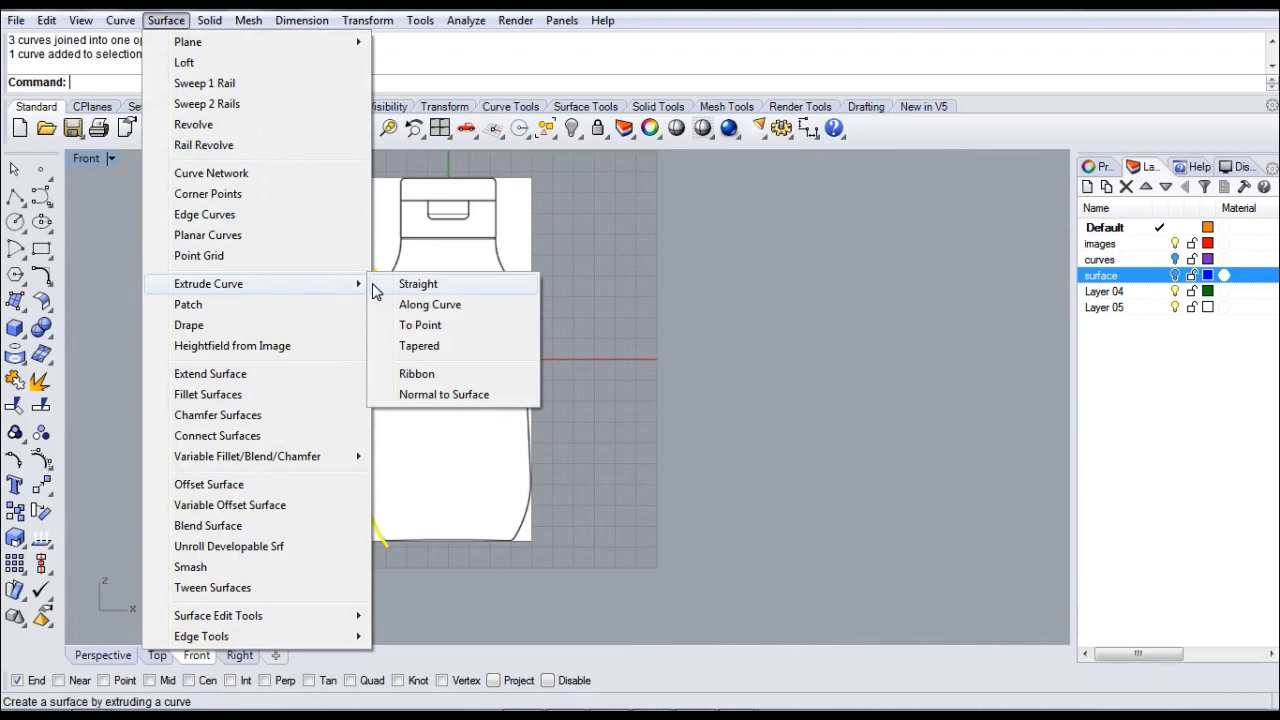
{"action": "left_click", "coordinate": [415, 287]}
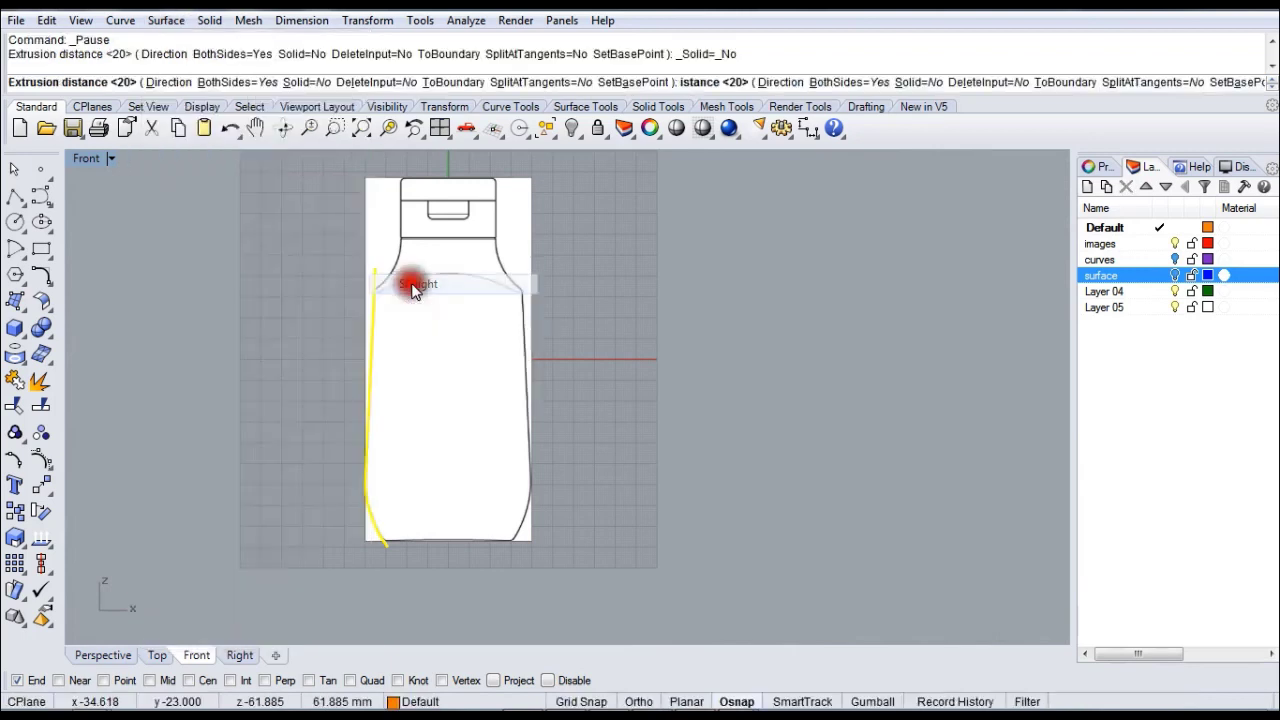
{"action": "double_click", "coordinate": [86, 159]}
{"action": "right_click_drag", "start_coordinate": [720, 270], "coordinate": [823, 265]}
{"action": "scroll", "coordinate": [660, 258], "scroll_direction": "down", "scroll_amount": 2}
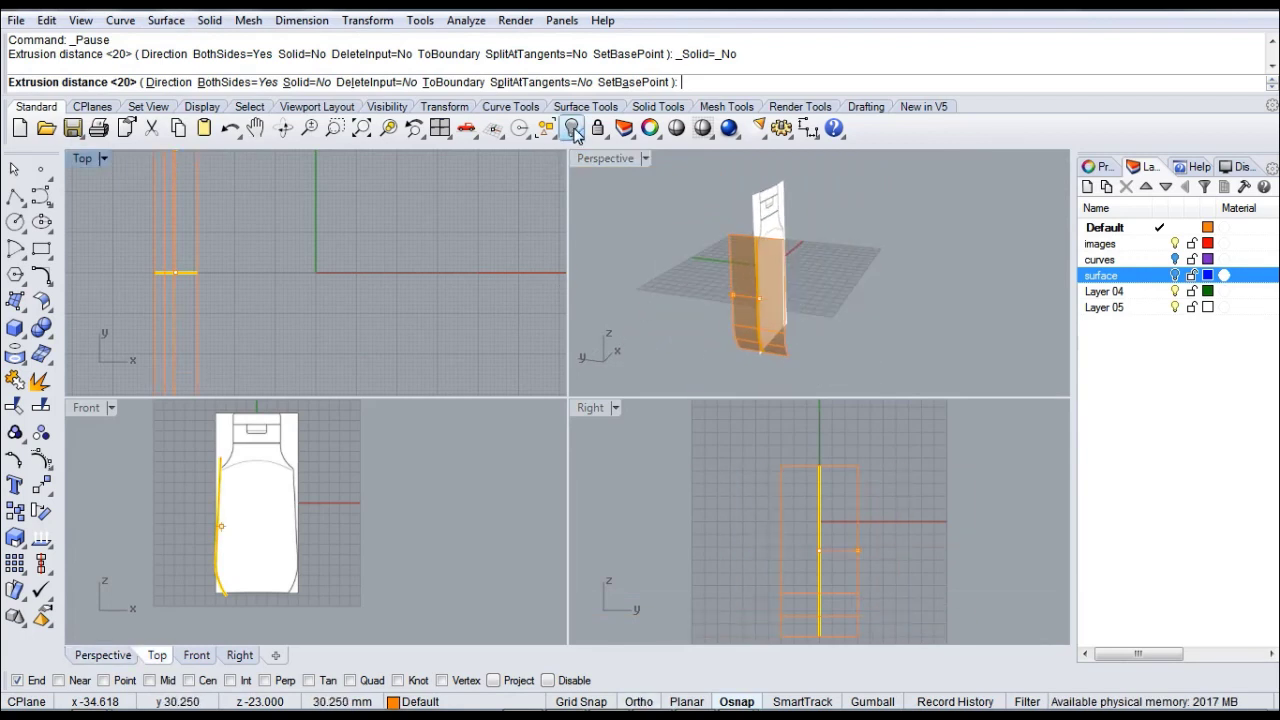
- Show the hidden reference images and extrude the selected profile straight to both sides by about 33 mm, past the bottle's edges in the Right view
{"action": "left_click", "coordinate": [573, 130]}
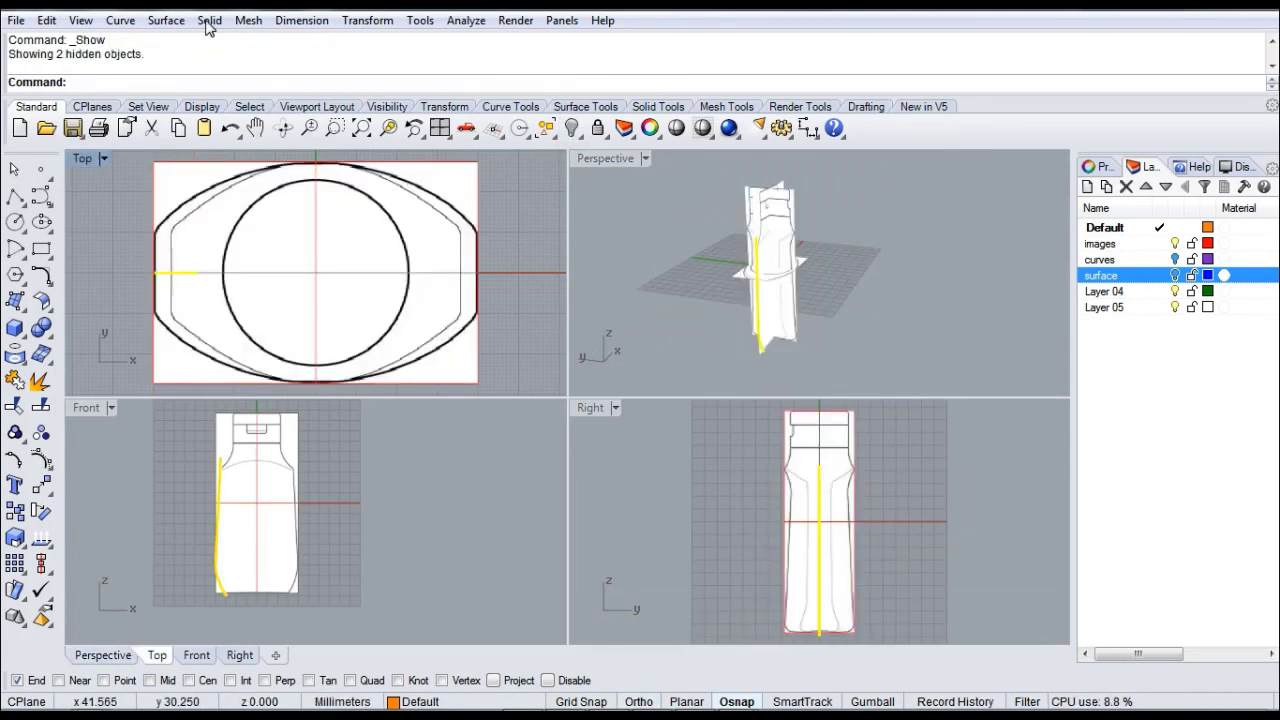
{"action": "left_click", "coordinate": [166, 20]}
{"action": "mouse_move", "coordinate": [318, 284]}
{"action": "left_click", "coordinate": [420, 288]}
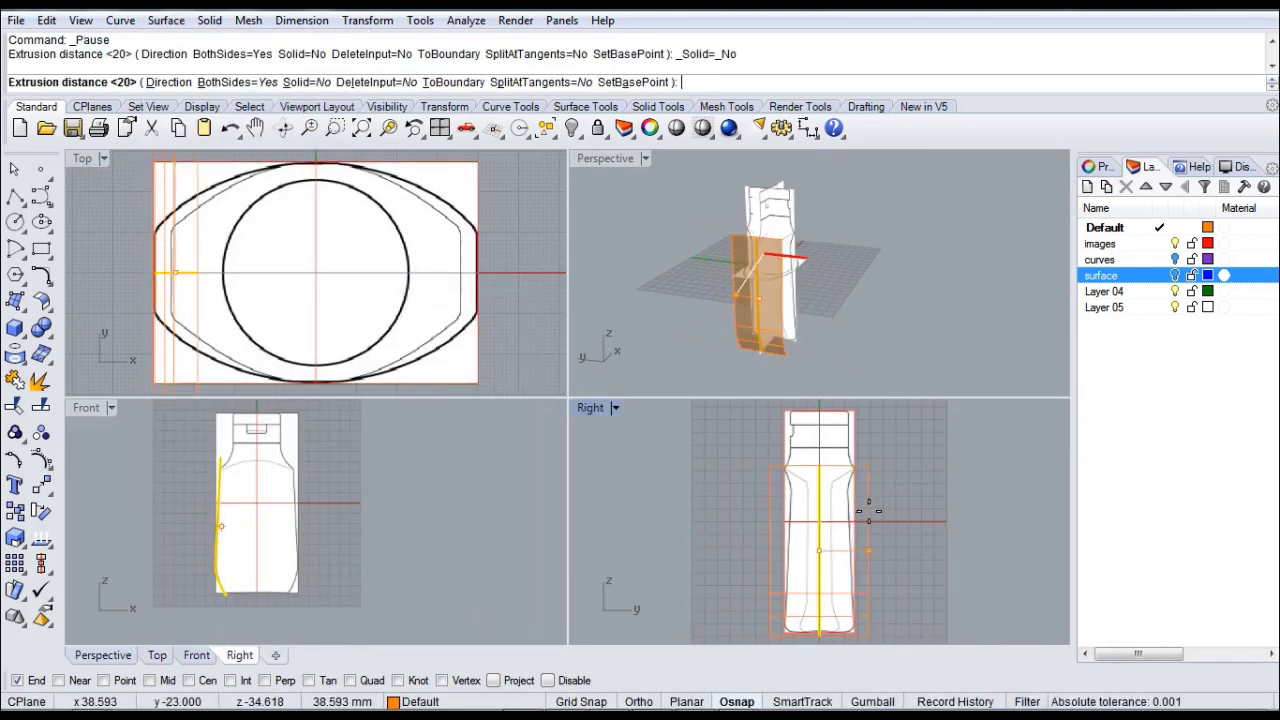
{"action": "scroll", "coordinate": [868, 511], "scroll_direction": "up", "scroll_amount": 6}
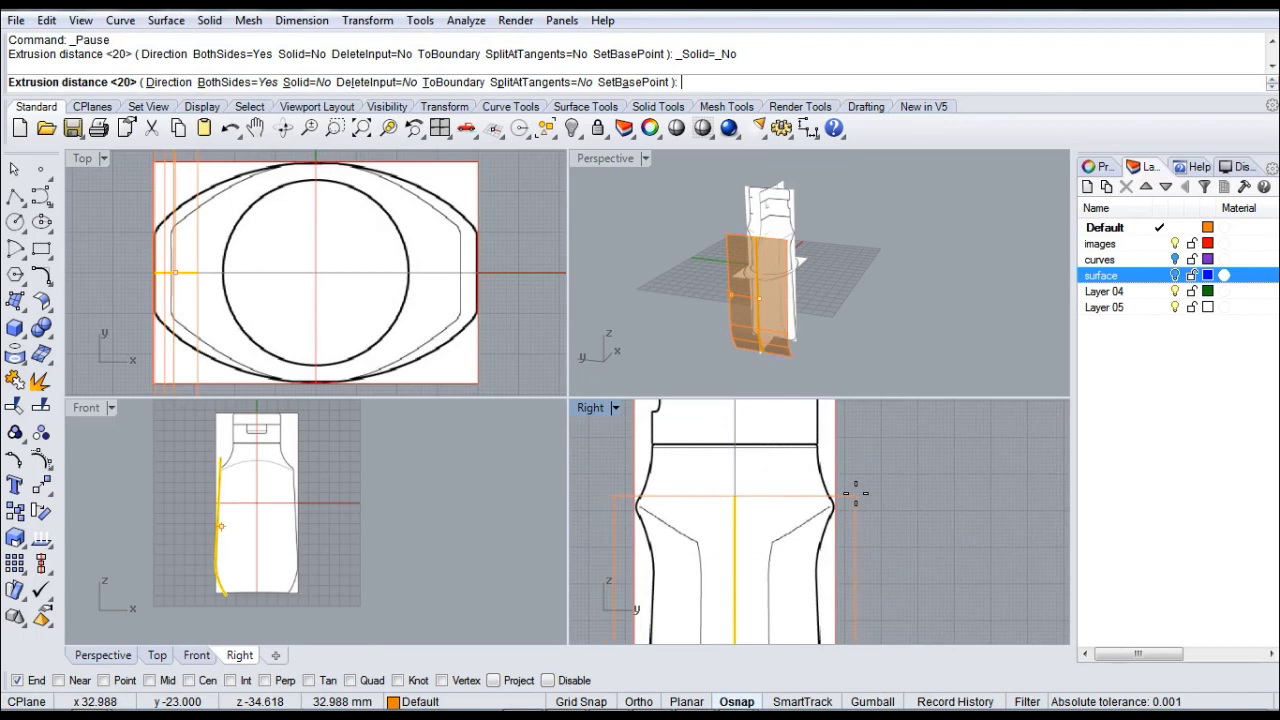
{"action": "left_click", "coordinate": [855, 492]}
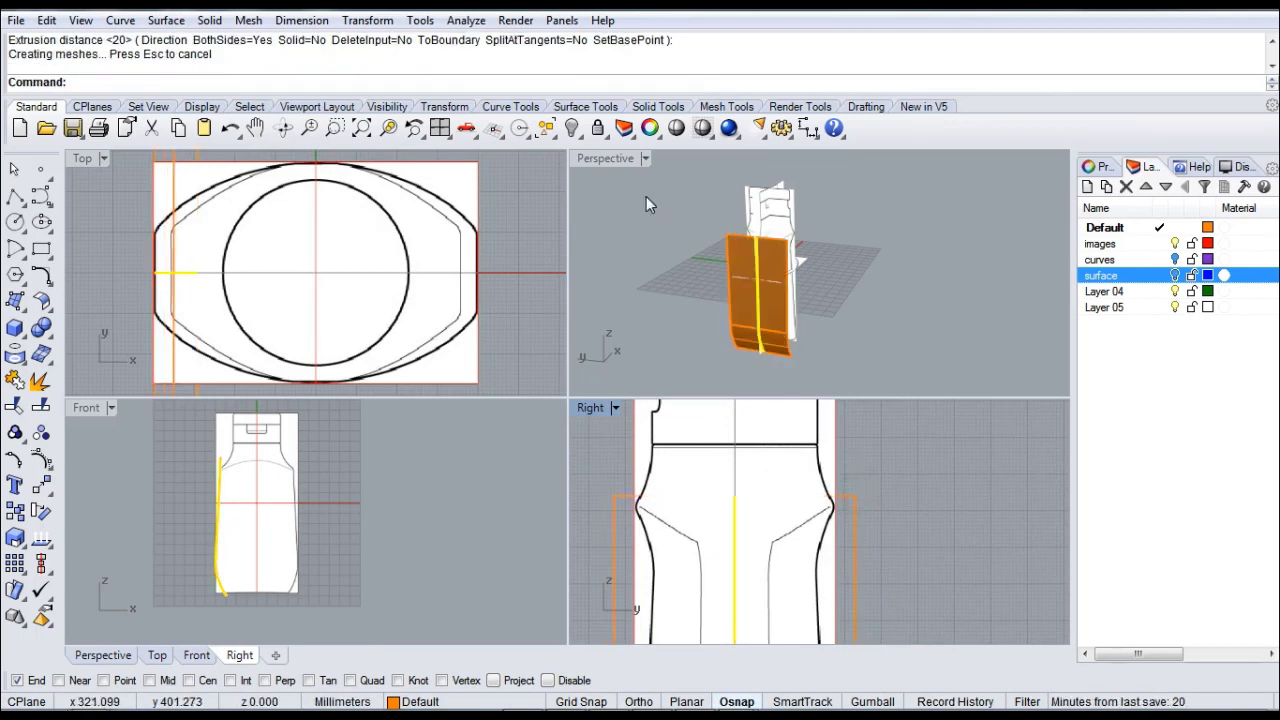
- Move the selected profile curve to the curves layer and the extruded side surface to the surface layer
{"action": "double_click", "coordinate": [606, 158]}
{"action": "right_click_drag", "start_coordinate": [724, 338], "coordinate": [719, 365]}
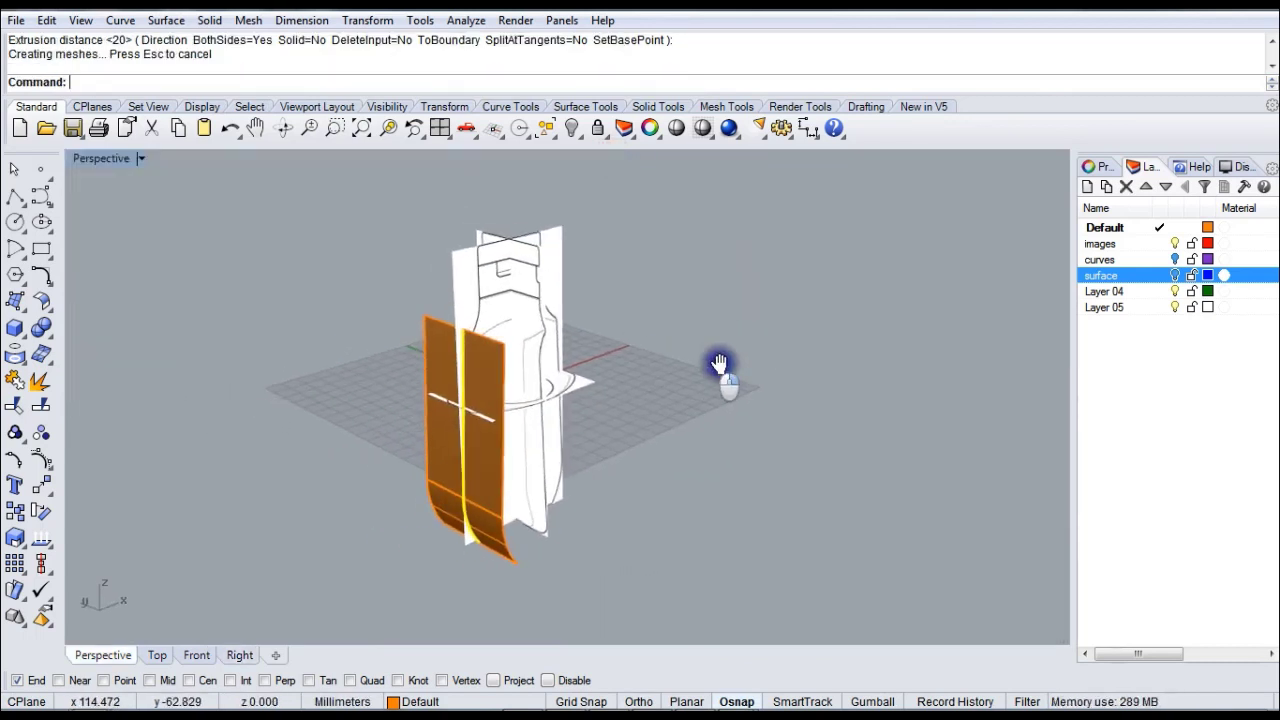
{"action": "right_click", "coordinate": [1101, 261]}
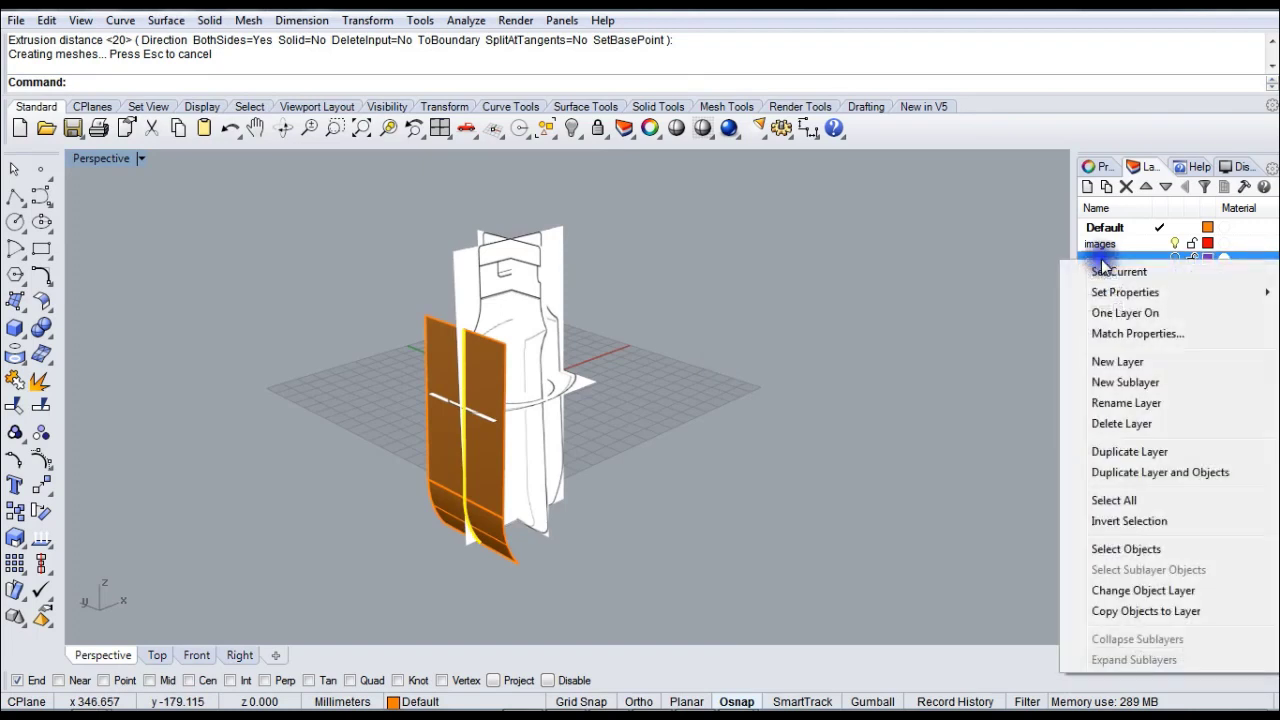
{"action": "left_click", "coordinate": [1115, 590]}
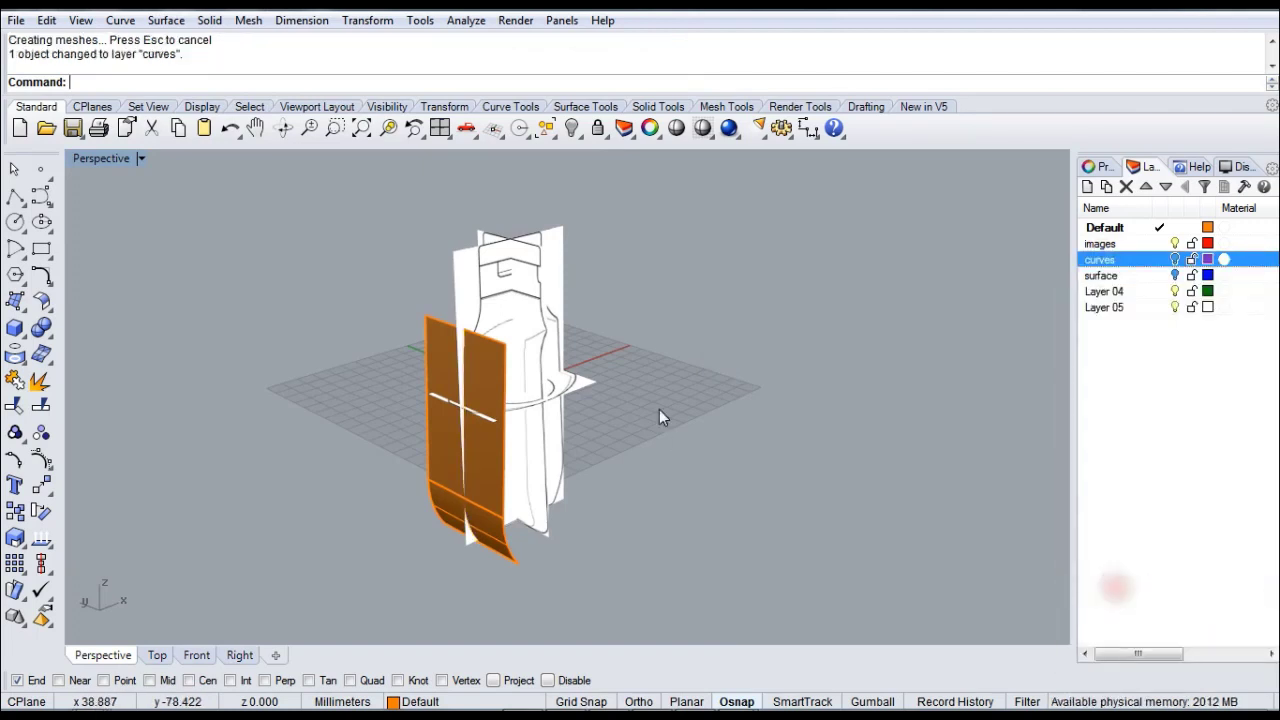
{"action": "left_click", "coordinate": [492, 373]}
{"action": "right_click", "coordinate": [1100, 275]}
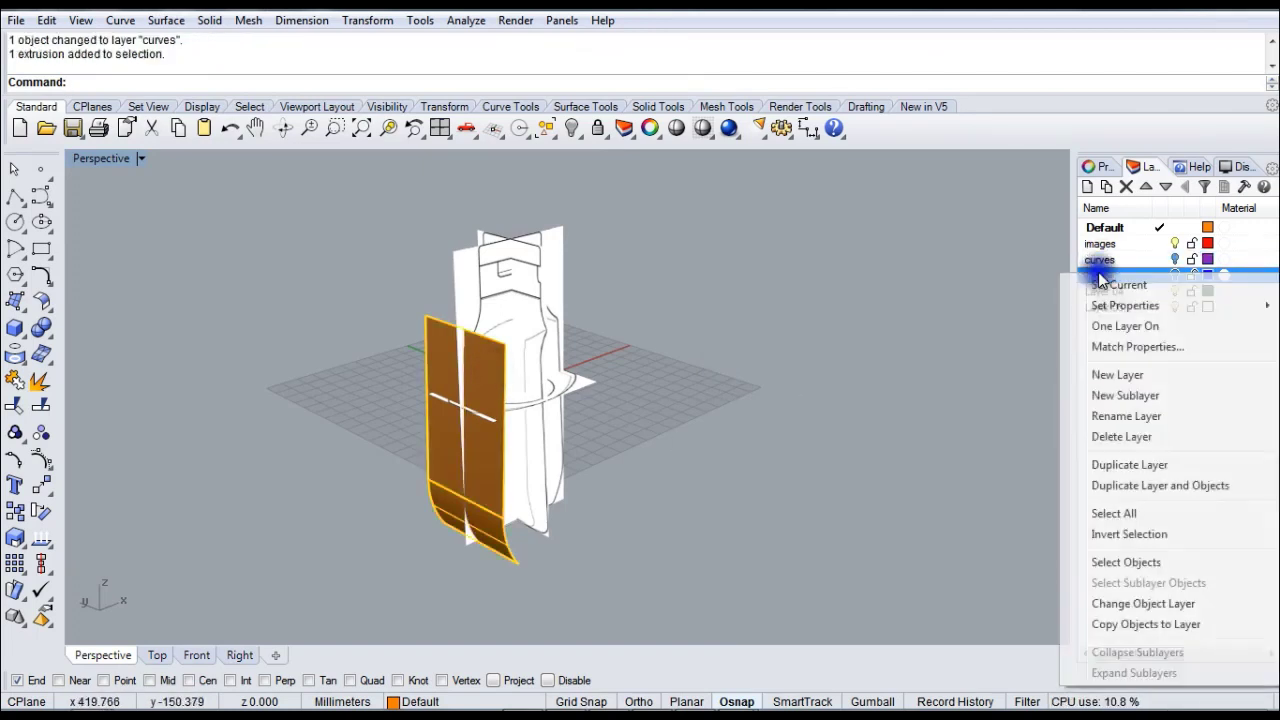
{"action": "left_click", "coordinate": [1115, 605]}
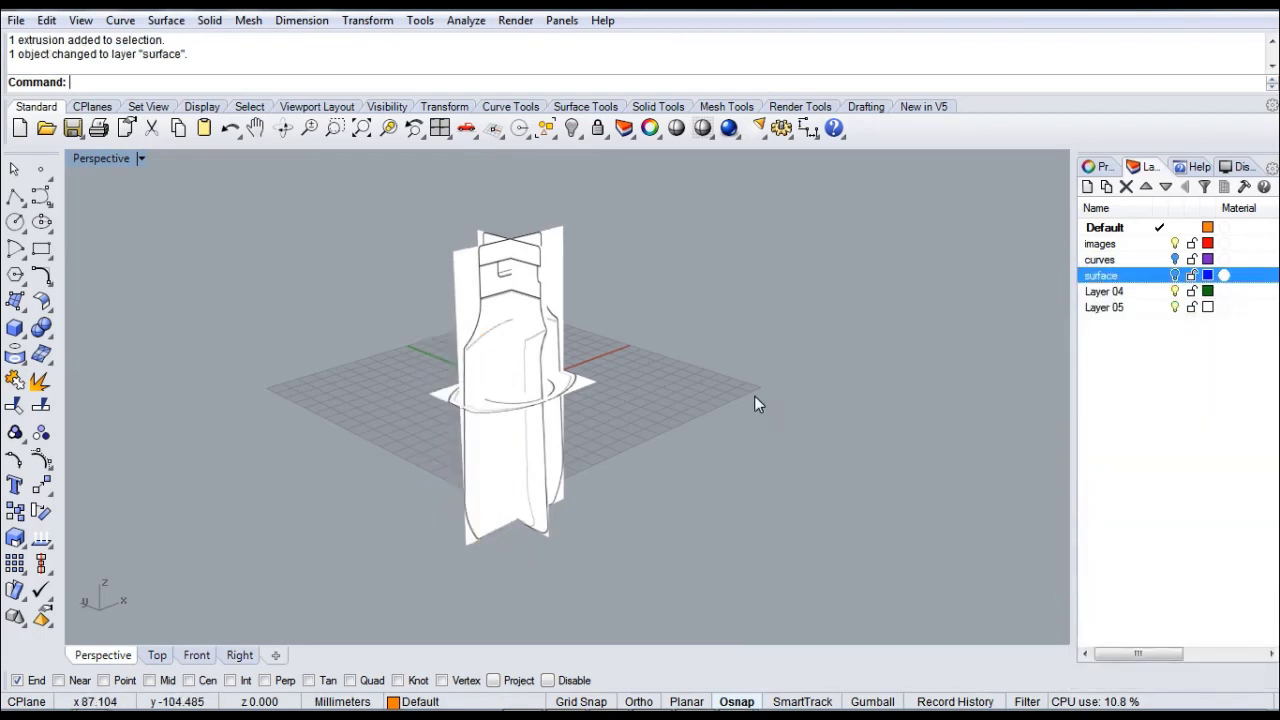
- Unlock the locked front reference image, then hide it and the horizontal reference image
{"action": "mouse_move", "coordinate": [754, 395]}
{"action": "right_mouse_down"}
{"action": "mouse_move", "coordinate": [702, 380]}
{"action": "mouse_move", "coordinate": [737, 383]}
{"action": "right_mouse_up"}
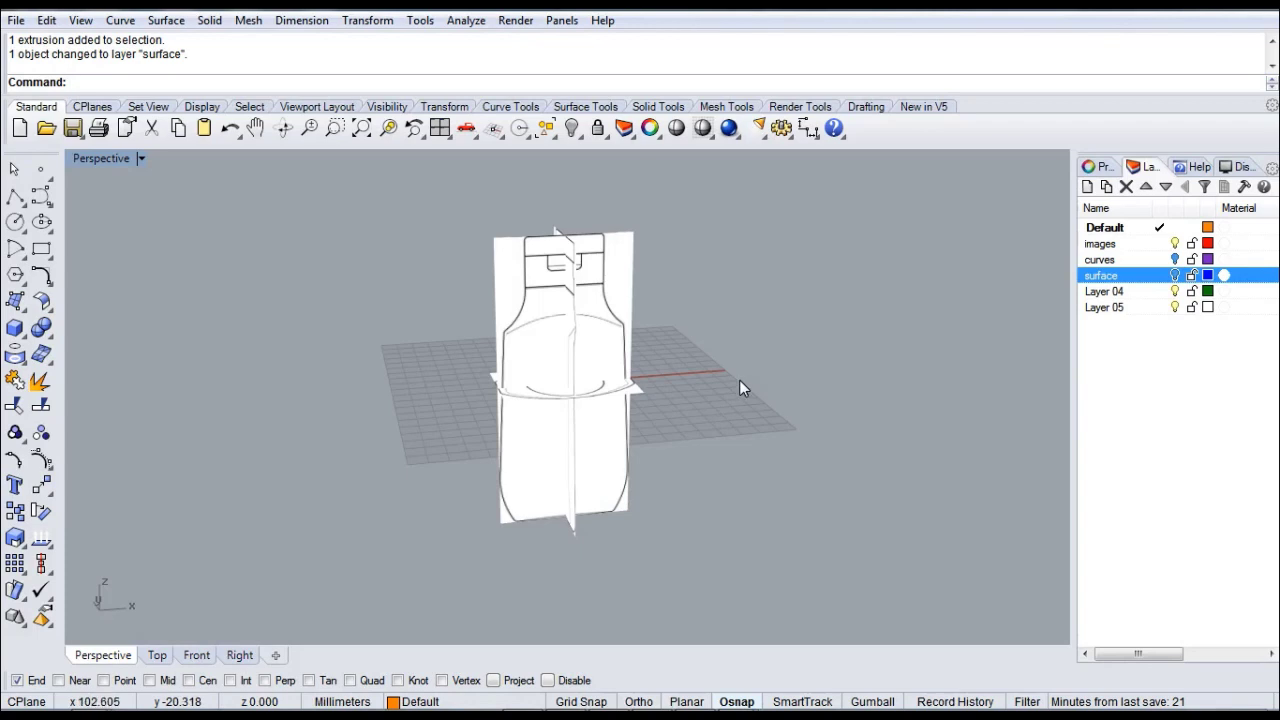
{"action": "right_click_drag", "start_coordinate": [740, 386], "coordinate": [542, 378]}
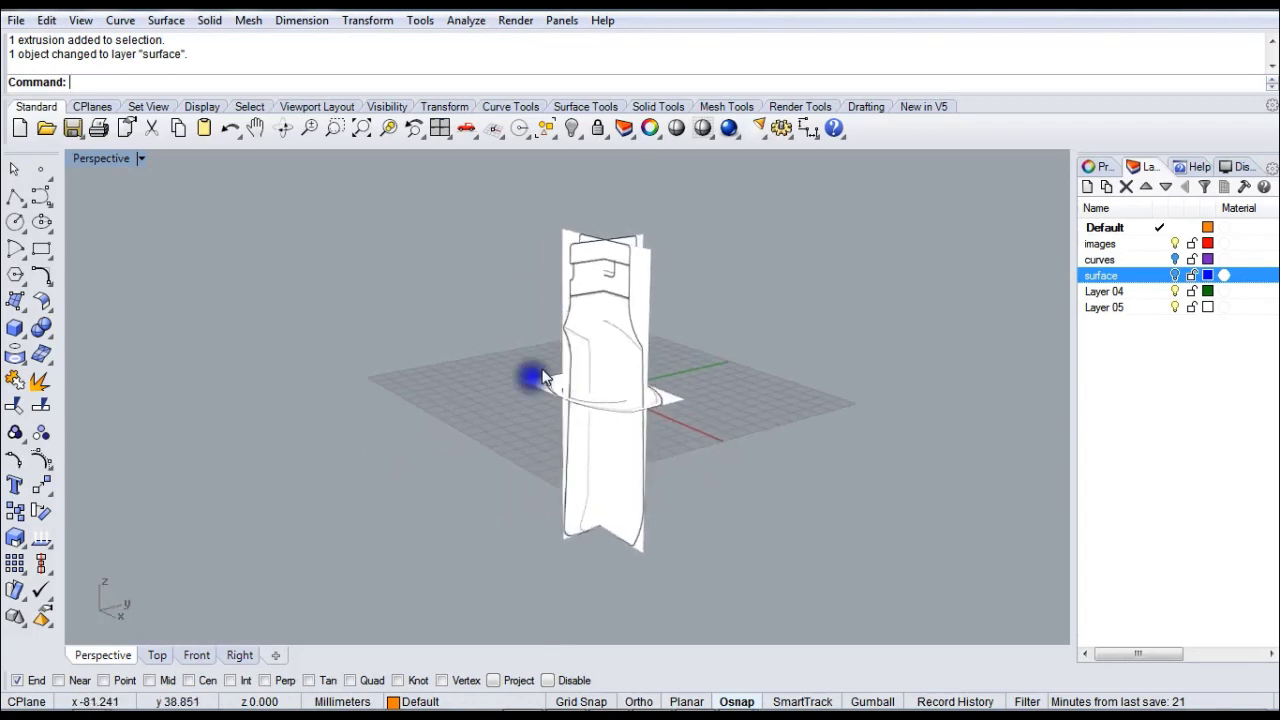
{"action": "left_click", "coordinate": [640, 289]}
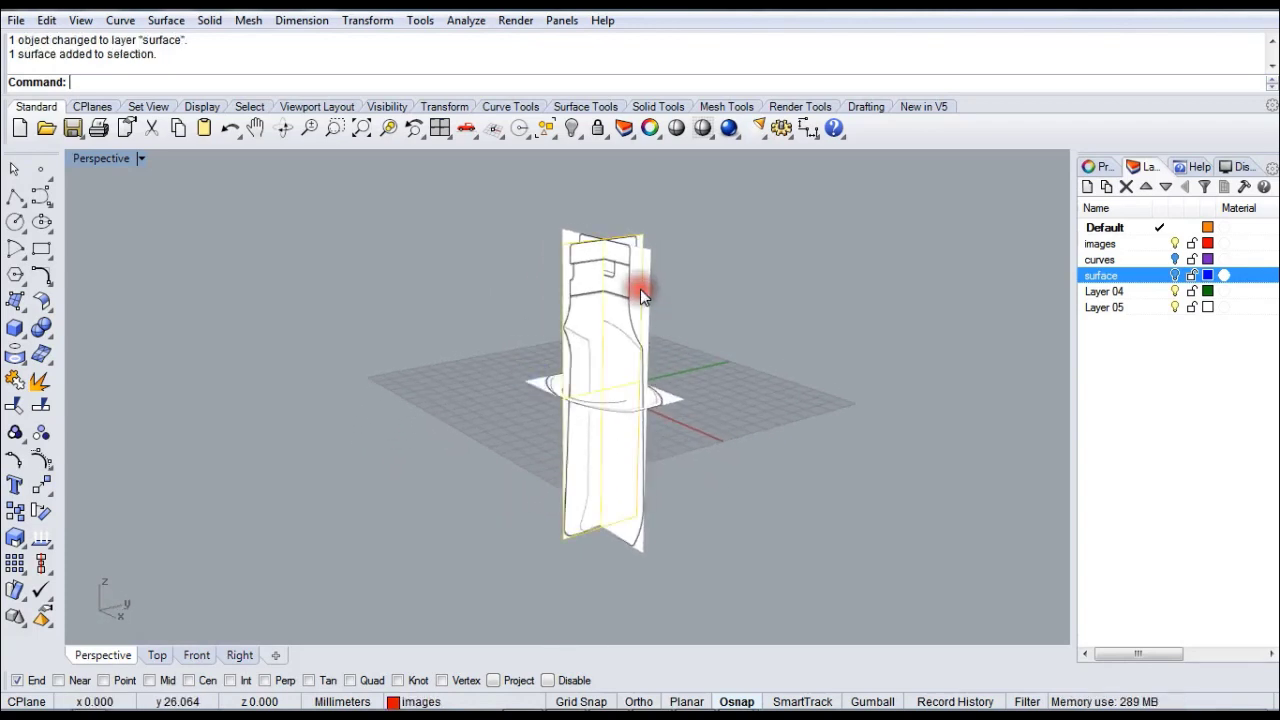
{"action": "left_click", "coordinate": [571, 223]}
{"action": "right_click_drag", "start_coordinate": [587, 206], "coordinate": [575, 234]}
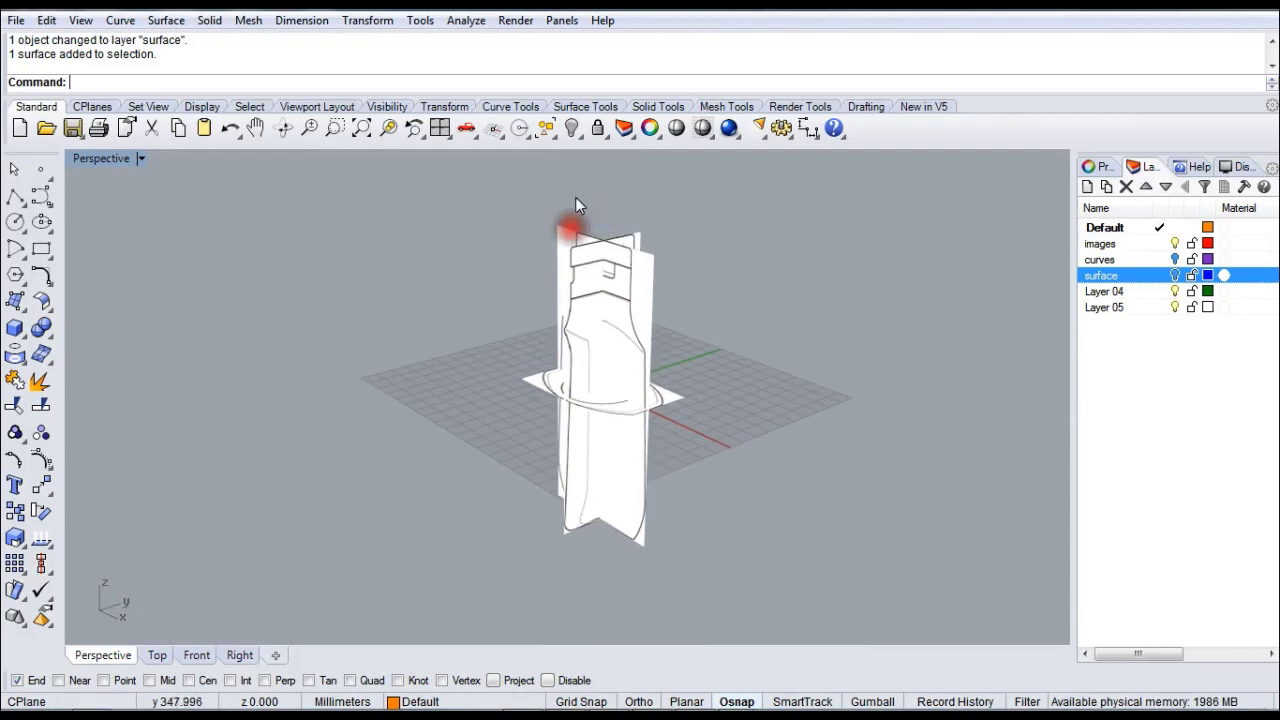
{"action": "right_click", "coordinate": [596, 129]}
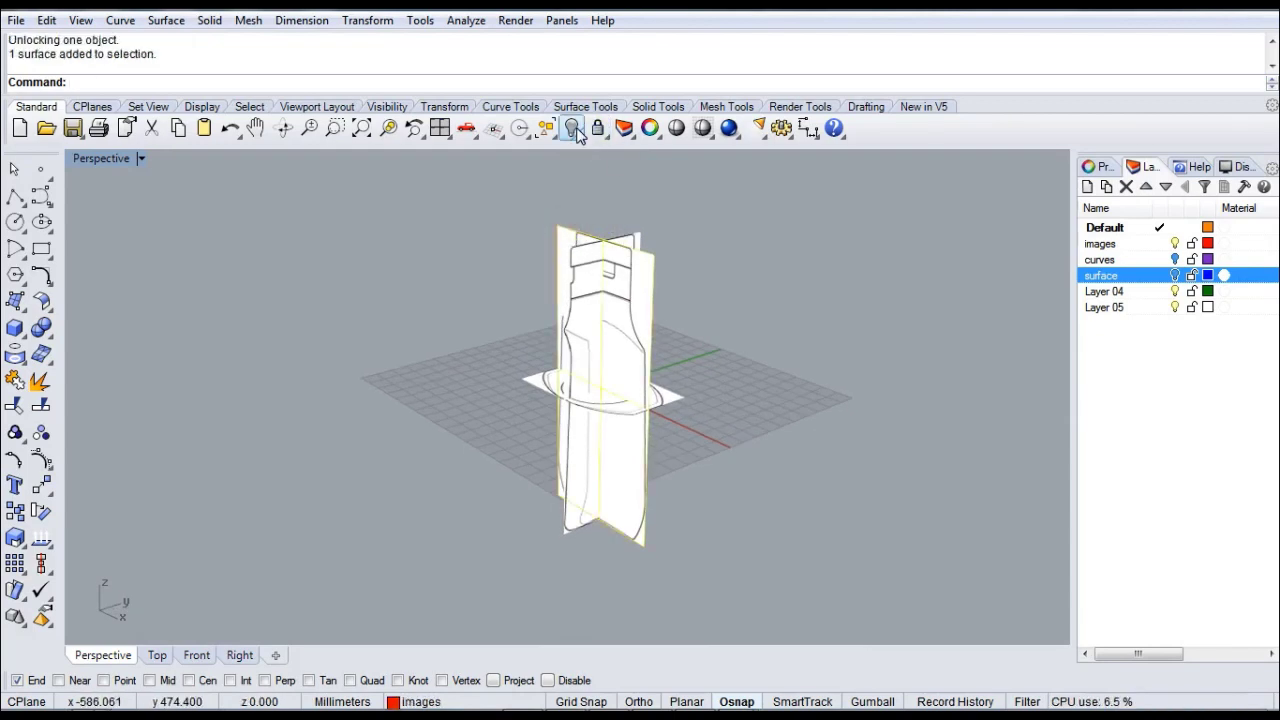
{"action": "left_click", "coordinate": [572, 128]}
{"action": "right_click_drag", "start_coordinate": [700, 300], "coordinate": [733, 328]}
{"action": "left_click", "coordinate": [678, 400]}
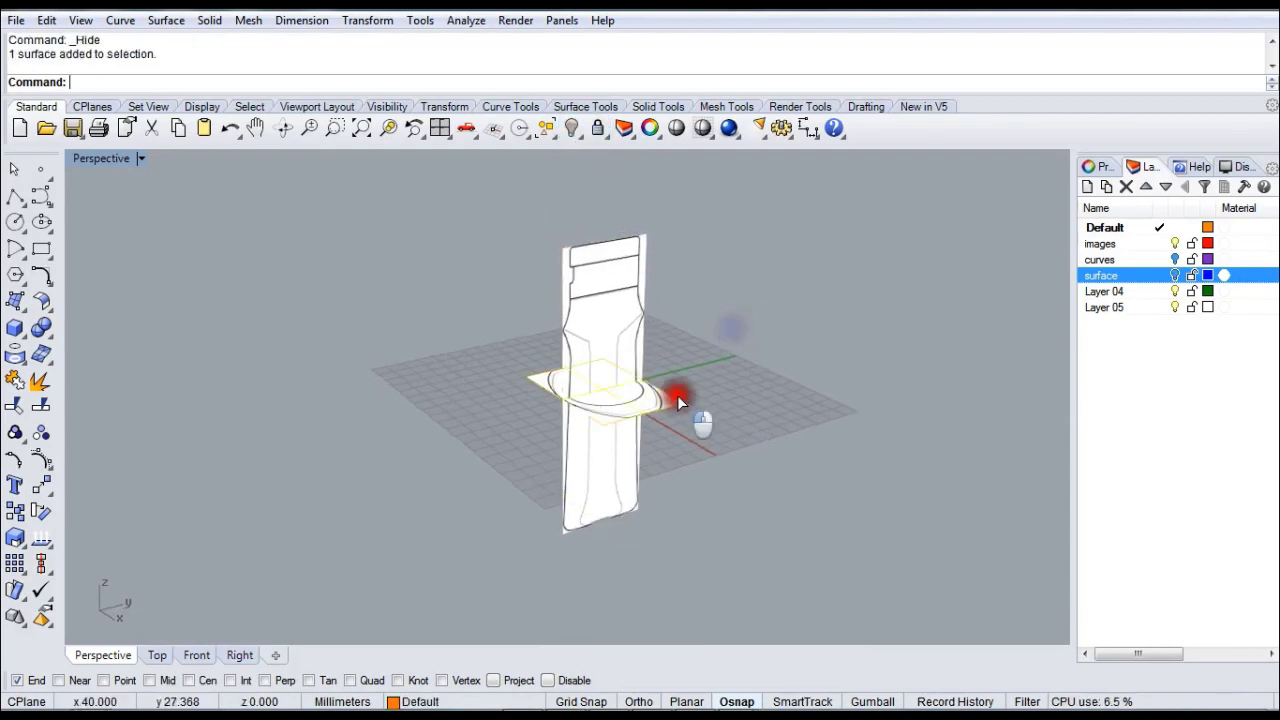
{"action": "left_click", "coordinate": [572, 128]}
- Show the whole side reference image of the bottle in the Right view
{"action": "right_click_drag", "start_coordinate": [760, 410], "coordinate": [695, 387]}
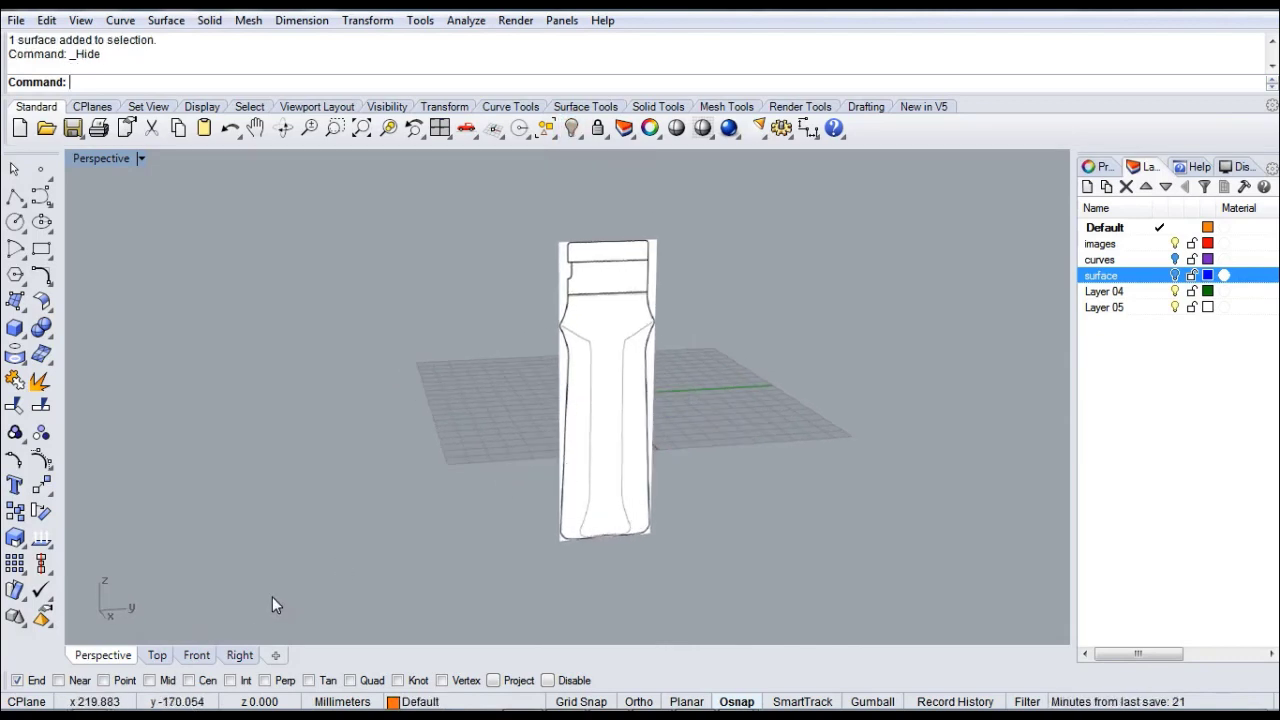
{"action": "right_click_drag", "start_coordinate": [272, 597], "coordinate": [245, 541]}
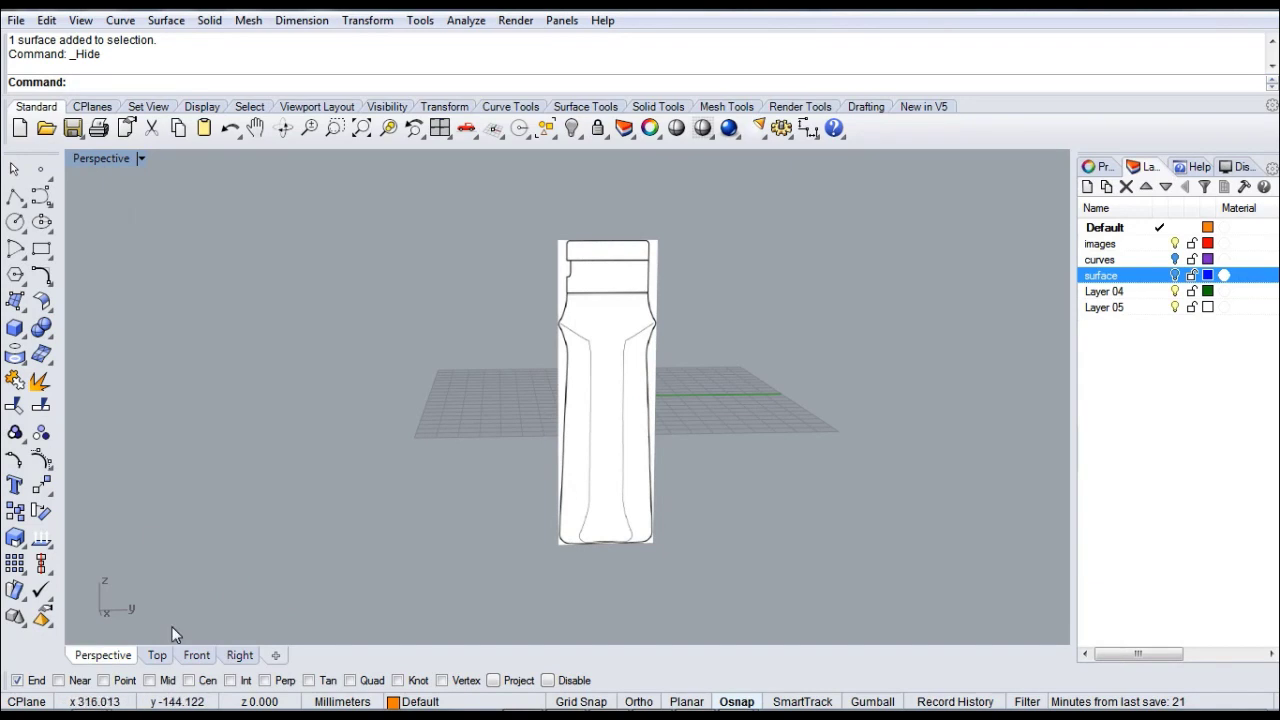
{"action": "left_click", "coordinate": [244, 655]}
{"action": "scroll", "coordinate": [640, 428], "scroll_direction": "down", "scroll_amount": 3}
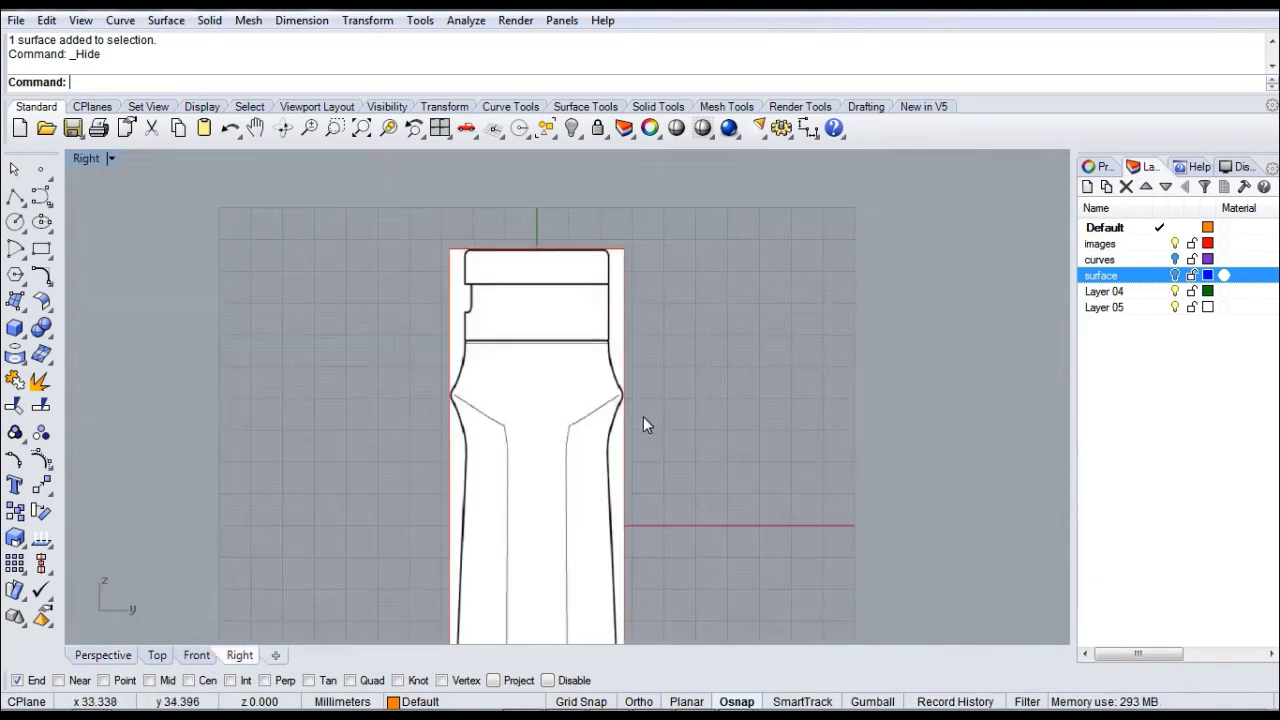
{"action": "right_click_drag", "start_coordinate": [646, 426], "coordinate": [722, 375]}
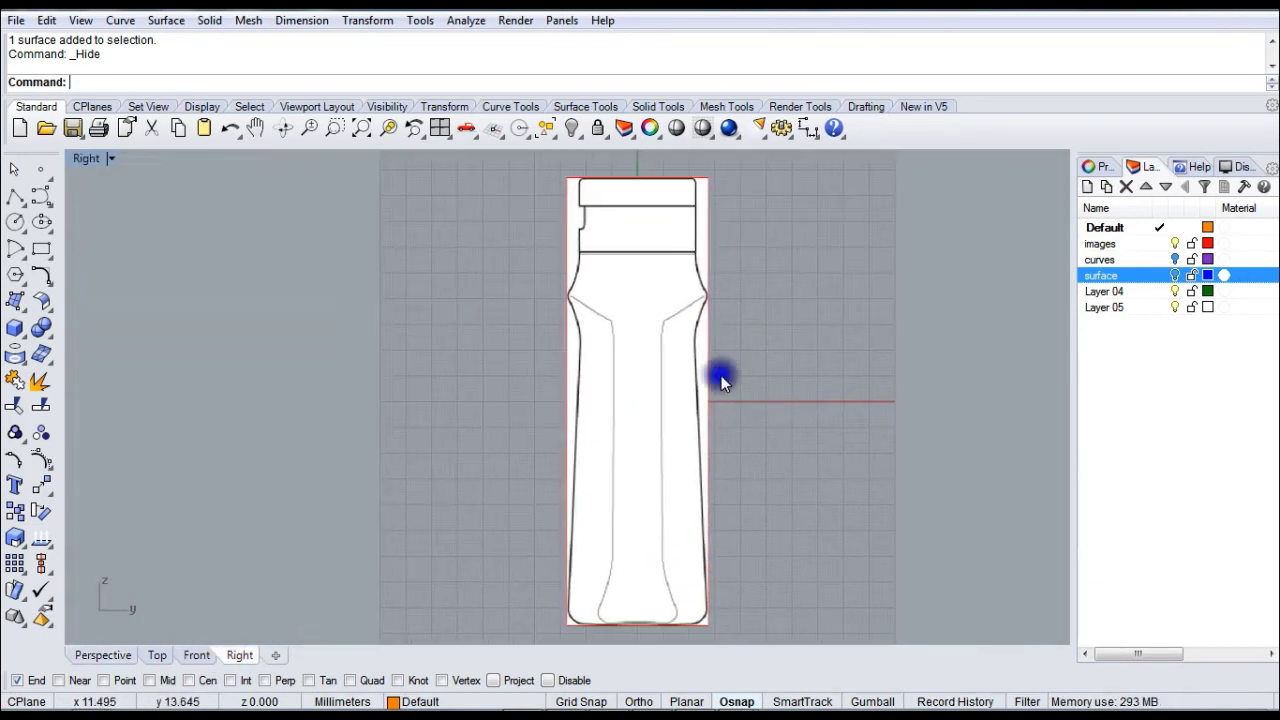
{"action": "left_click", "coordinate": [17, 198]}
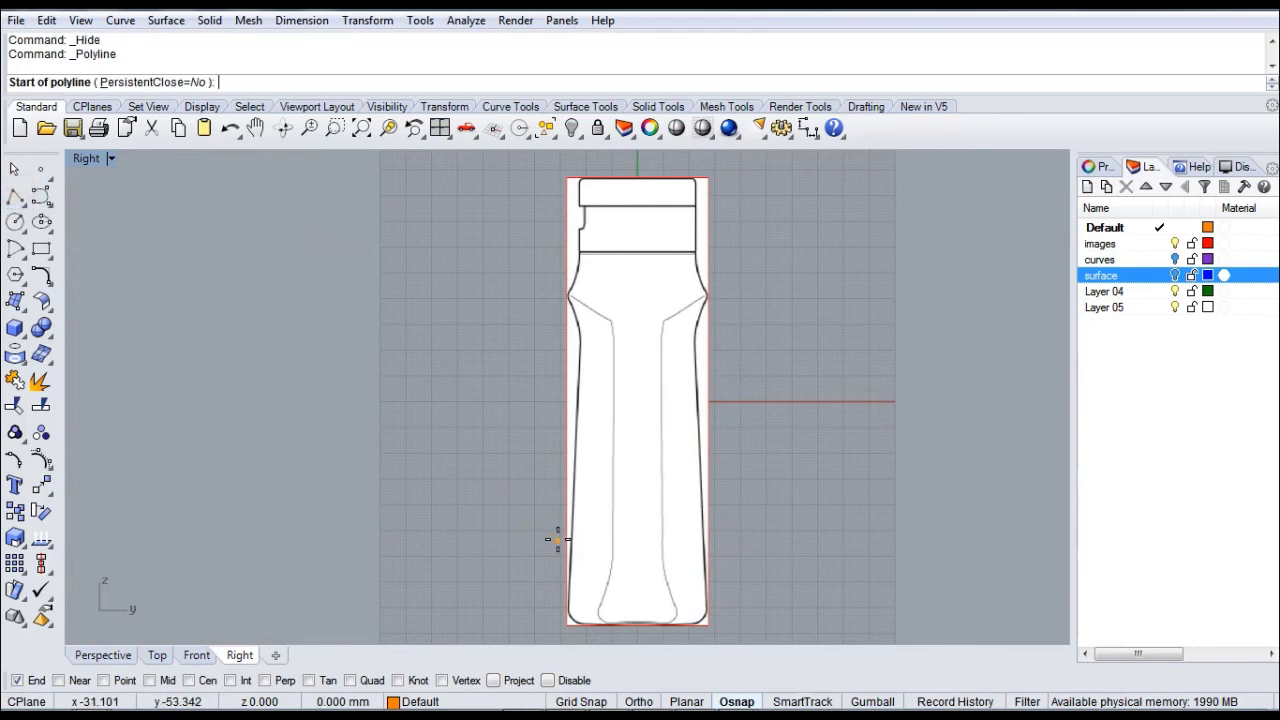
{"action": "right_click_drag", "start_coordinate": [557, 537], "coordinate": [495, 460]}
{"action": "scroll", "coordinate": [511, 563], "scroll_direction": "up", "scroll_amount": 5}
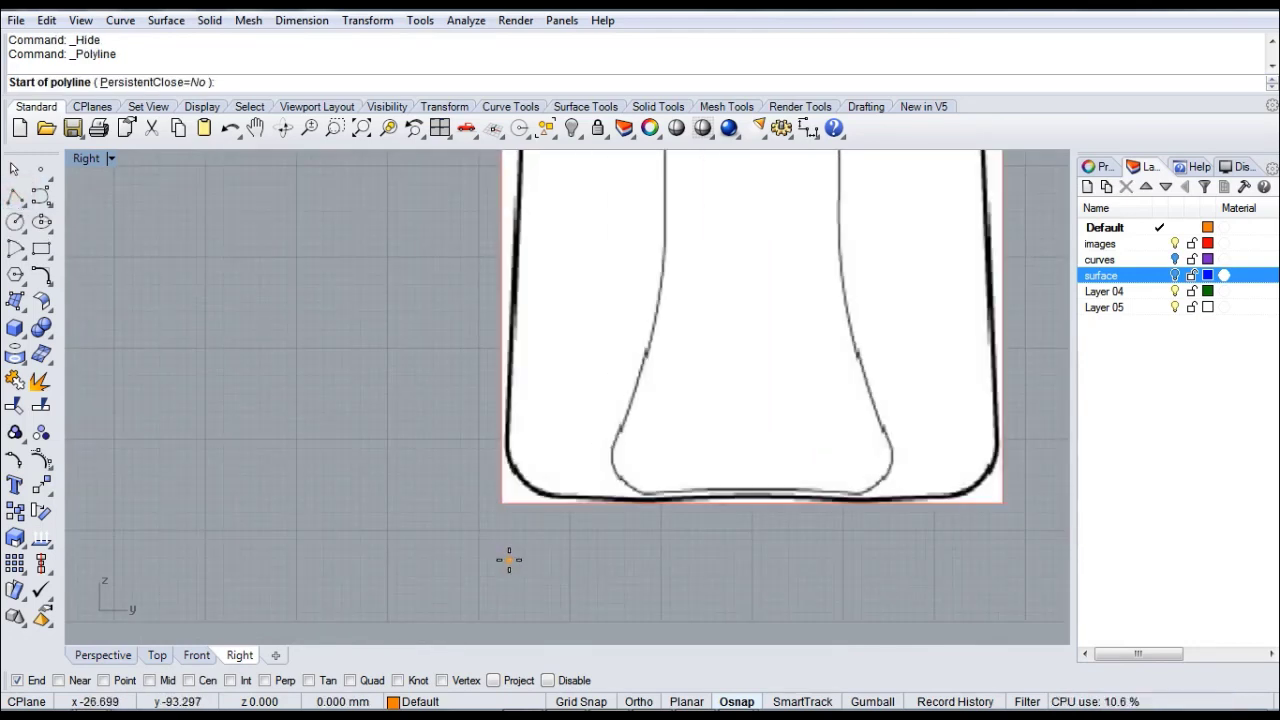
{"action": "right_click", "coordinate": [509, 558]}
- Lock the side reference image
{"action": "left_click", "coordinate": [514, 502]}
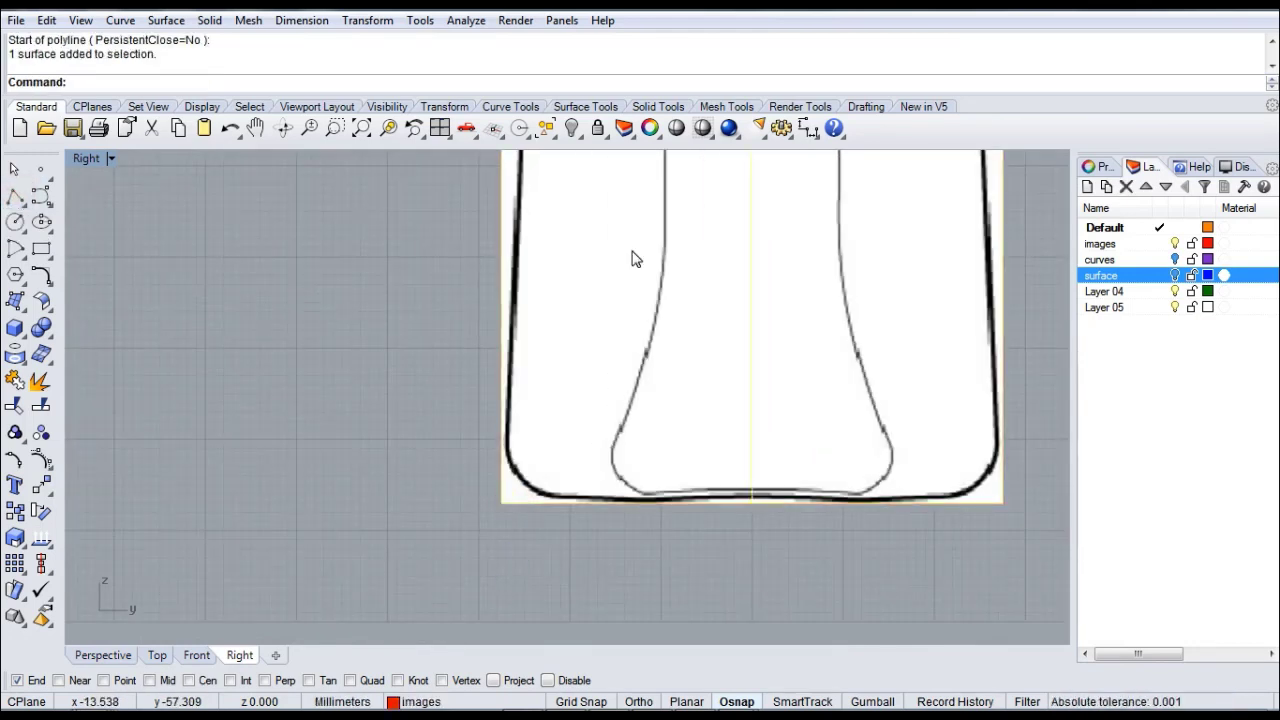
{"action": "left_click", "coordinate": [597, 130]}
{"action": "right_click_drag", "start_coordinate": [363, 300], "coordinate": [374, 339]}
- Draw a straight polyline segment about 109 mm long along the bottle's lower left side, starting below the base and ending where the outline begins to curve
{"action": "left_click", "coordinate": [15, 196]}
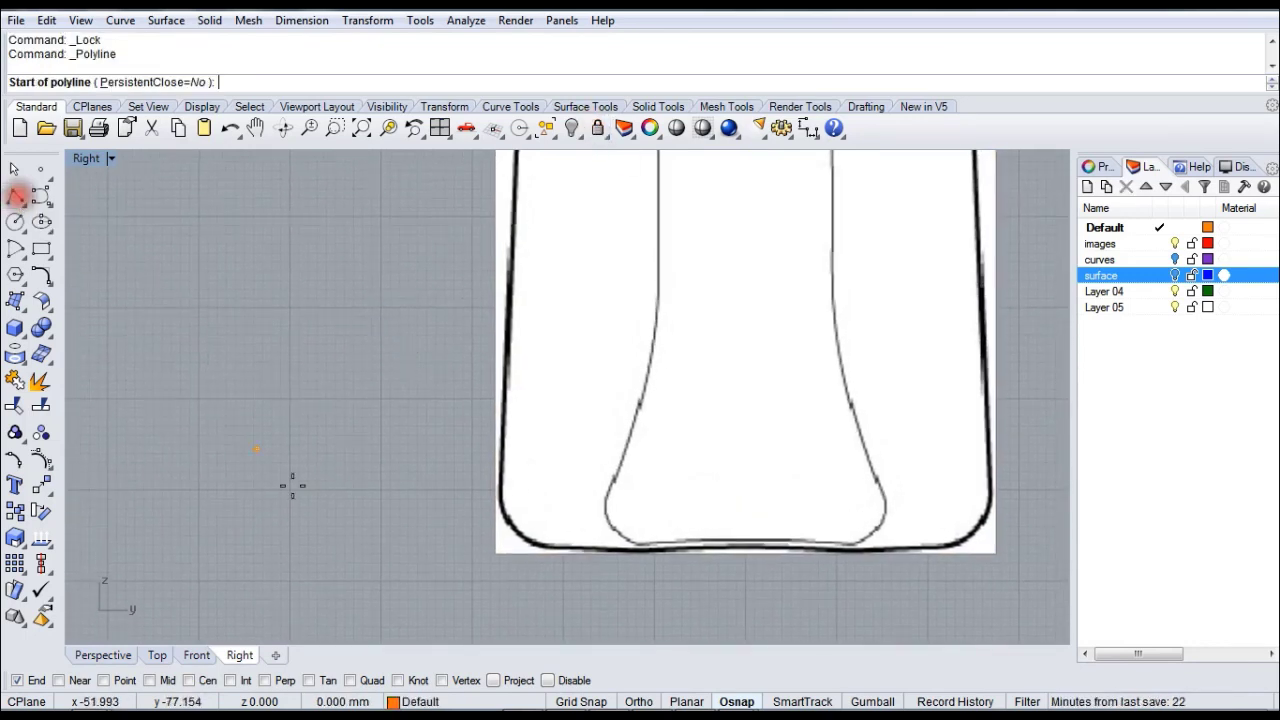
{"action": "left_click", "coordinate": [487, 611]}
{"action": "scroll", "coordinate": [487, 611], "scroll_direction": "down", "scroll_amount": 2}
{"action": "scroll", "coordinate": [571, 280], "scroll_direction": "down", "scroll_amount": 2}
{"action": "right_click_drag", "start_coordinate": [571, 280], "coordinate": [536, 529]}
{"action": "scroll", "coordinate": [506, 292], "scroll_direction": "up", "scroll_amount": 5}
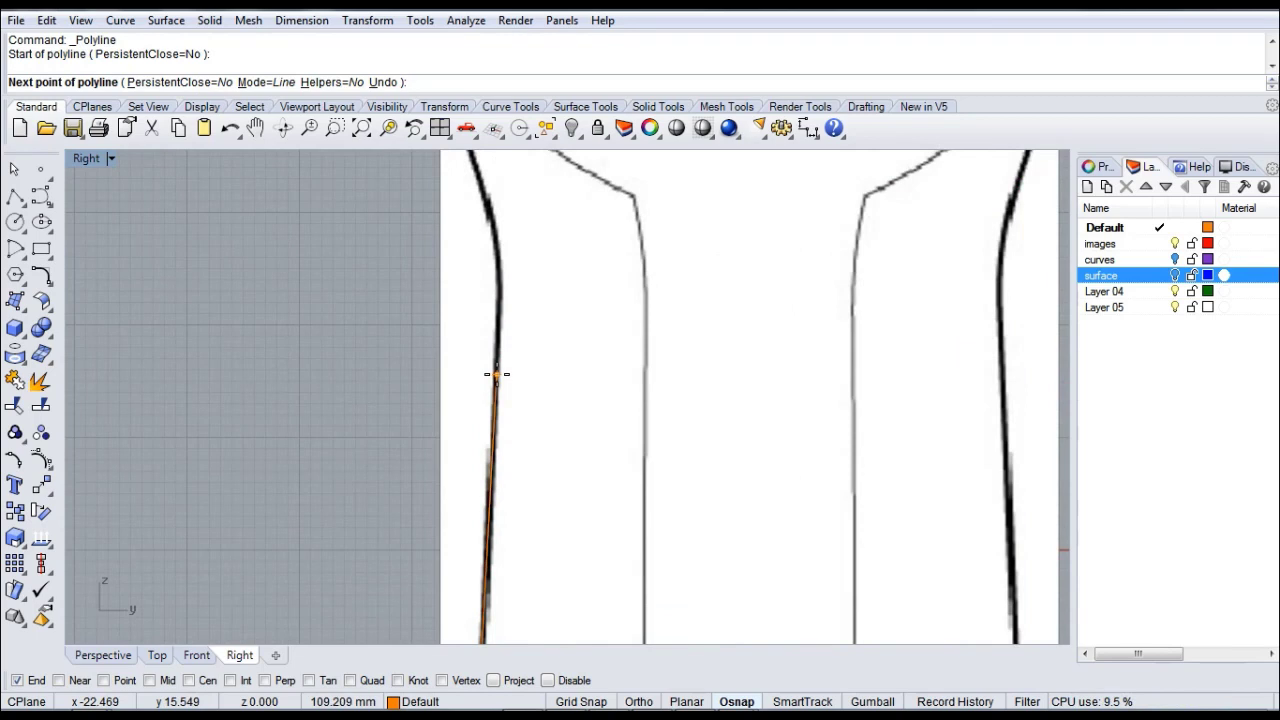
{"action": "left_click", "coordinate": [497, 370]}
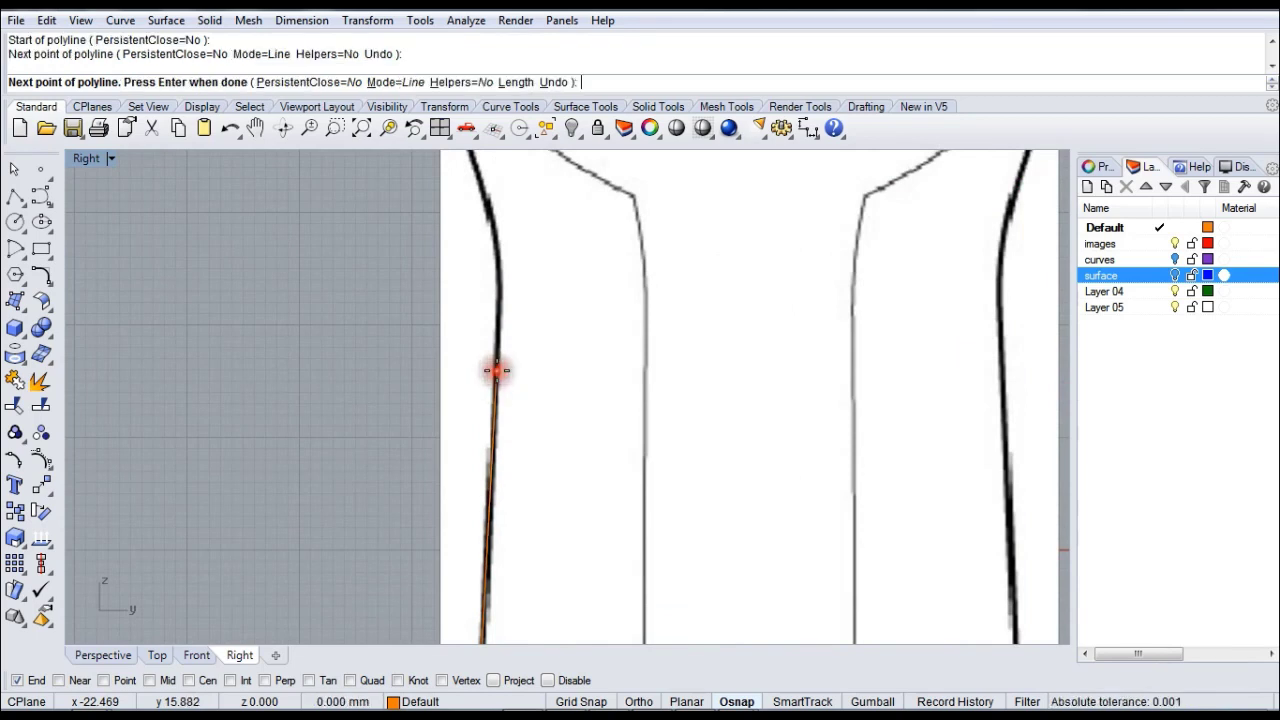
{"action": "scroll", "coordinate": [494, 366], "scroll_direction": "down", "scroll_amount": 2}
{"action": "right_click", "coordinate": [494, 378]}
- Show the line's control points and shift its lower end point inward so the line follows the bottle's left outline
{"action": "scroll", "coordinate": [497, 390], "scroll_direction": "down", "scroll_amount": 1}
{"action": "right_click_drag", "start_coordinate": [497, 390], "coordinate": [603, 443]}
{"action": "scroll", "coordinate": [537, 466], "scroll_direction": "up", "scroll_amount": 3}
{"action": "right_click_drag", "start_coordinate": [537, 466], "coordinate": [502, 348]}
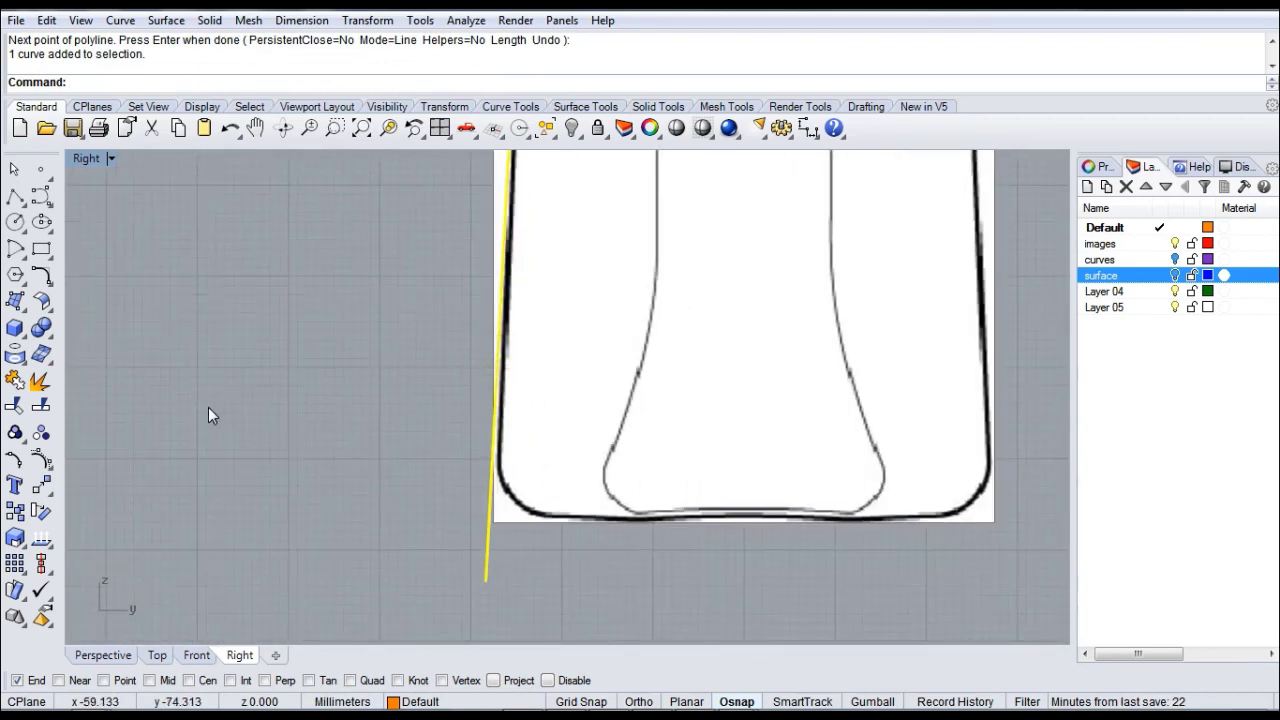
{"action": "left_click", "coordinate": [47, 463]}
{"action": "scroll", "coordinate": [468, 578], "scroll_direction": "up", "scroll_amount": 1}
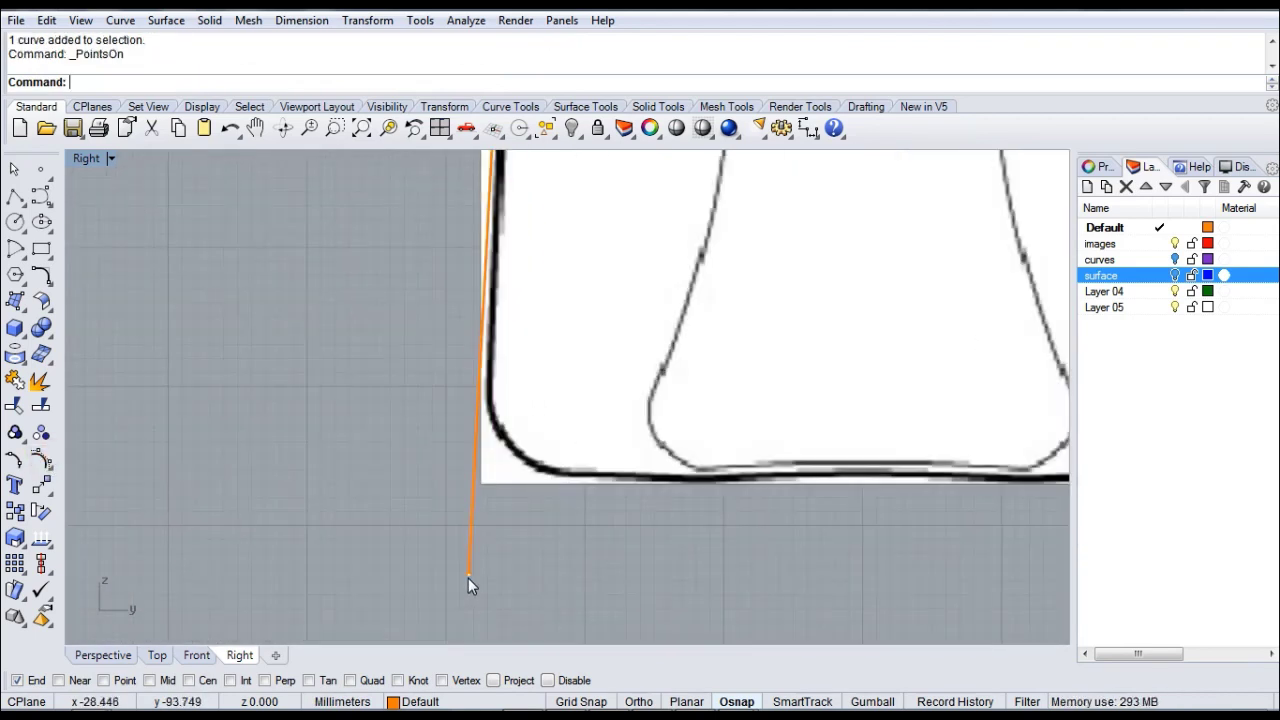
{"action": "mouse_move", "coordinate": [469, 577]}
{"action": "left_mouse_down"}
{"action": "mouse_move", "coordinate": [494, 560]}
{"action": "mouse_move", "coordinate": [482, 561]}
{"action": "left_mouse_up"}
{"action": "scroll", "coordinate": [482, 561], "scroll_direction": "down", "scroll_amount": 5}
{"action": "right_click_drag", "start_coordinate": [482, 561], "coordinate": [591, 394]}
{"action": "scroll", "coordinate": [490, 313], "scroll_direction": "up", "scroll_amount": 4}
{"action": "right_click_drag", "start_coordinate": [490, 313], "coordinate": [499, 322]}
{"action": "left_click", "coordinate": [229, 240]}
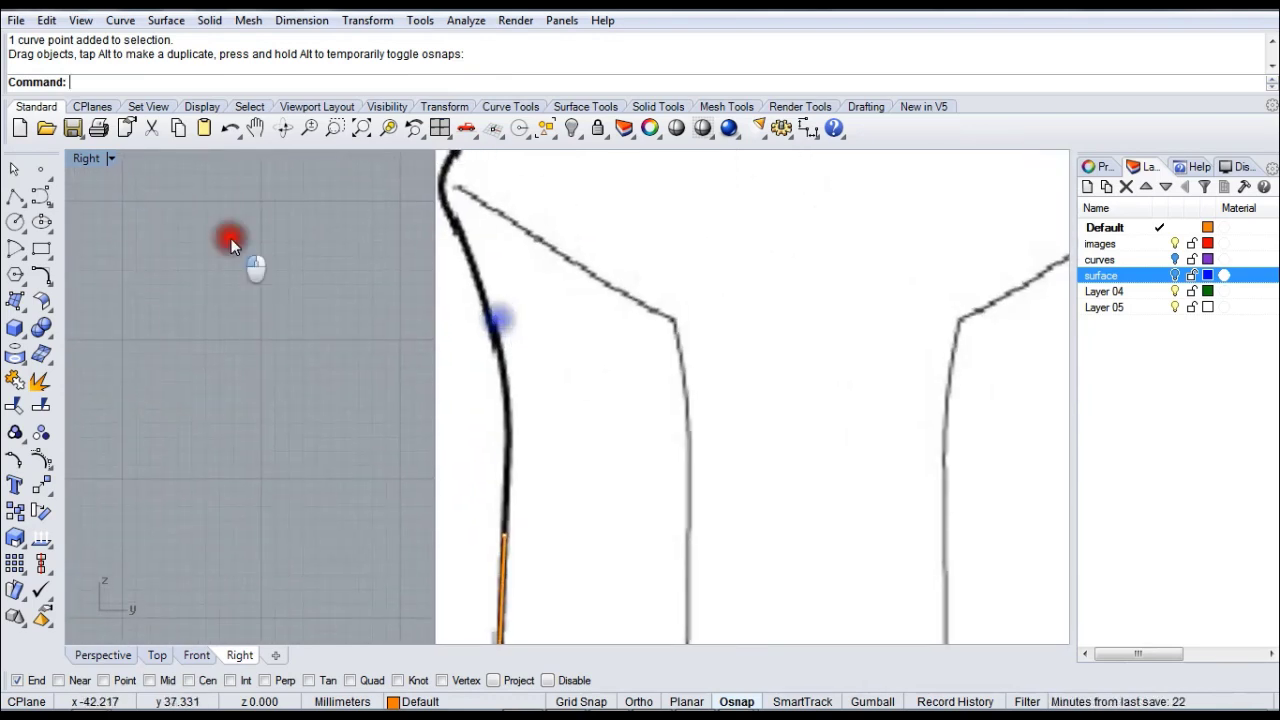
- Draw an interpolated curve with a start tangent from the line's upper end, following the left outline and extending past the shoulder corner
{"action": "left_click", "coordinate": [41, 200]}
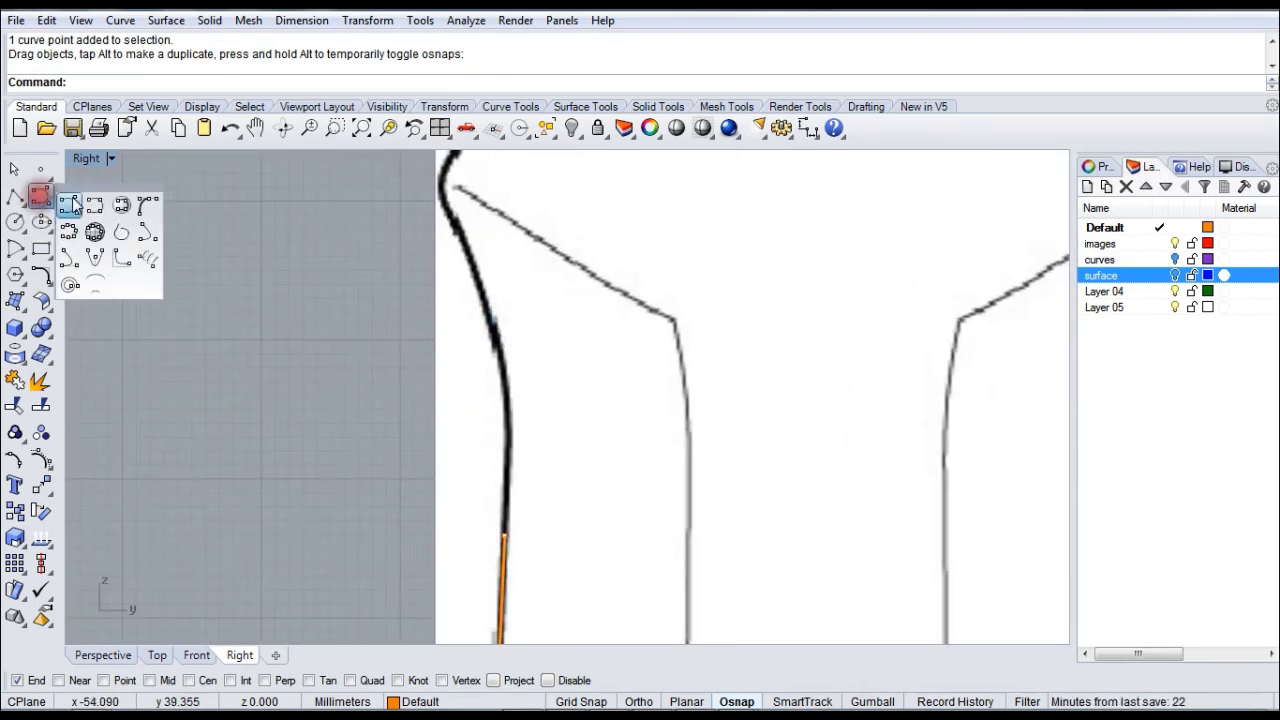
{"action": "left_click", "coordinate": [93, 204]}
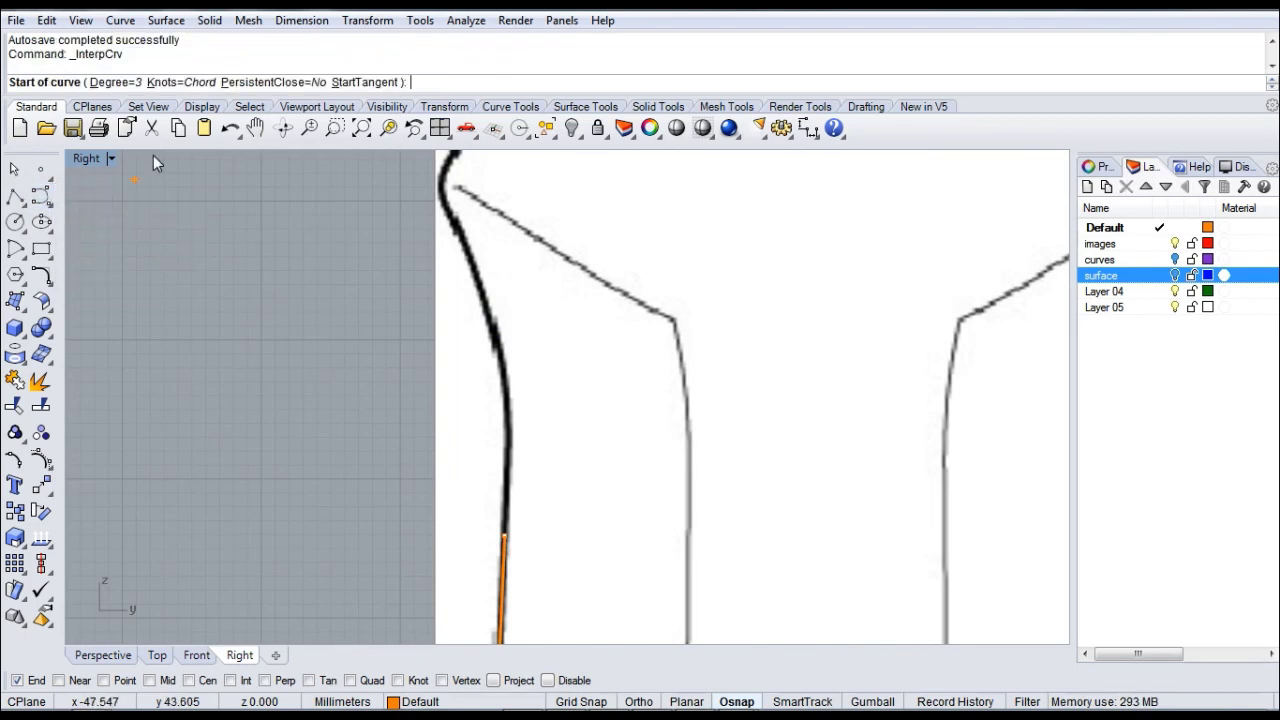
{"action": "left_click", "coordinate": [366, 83]}
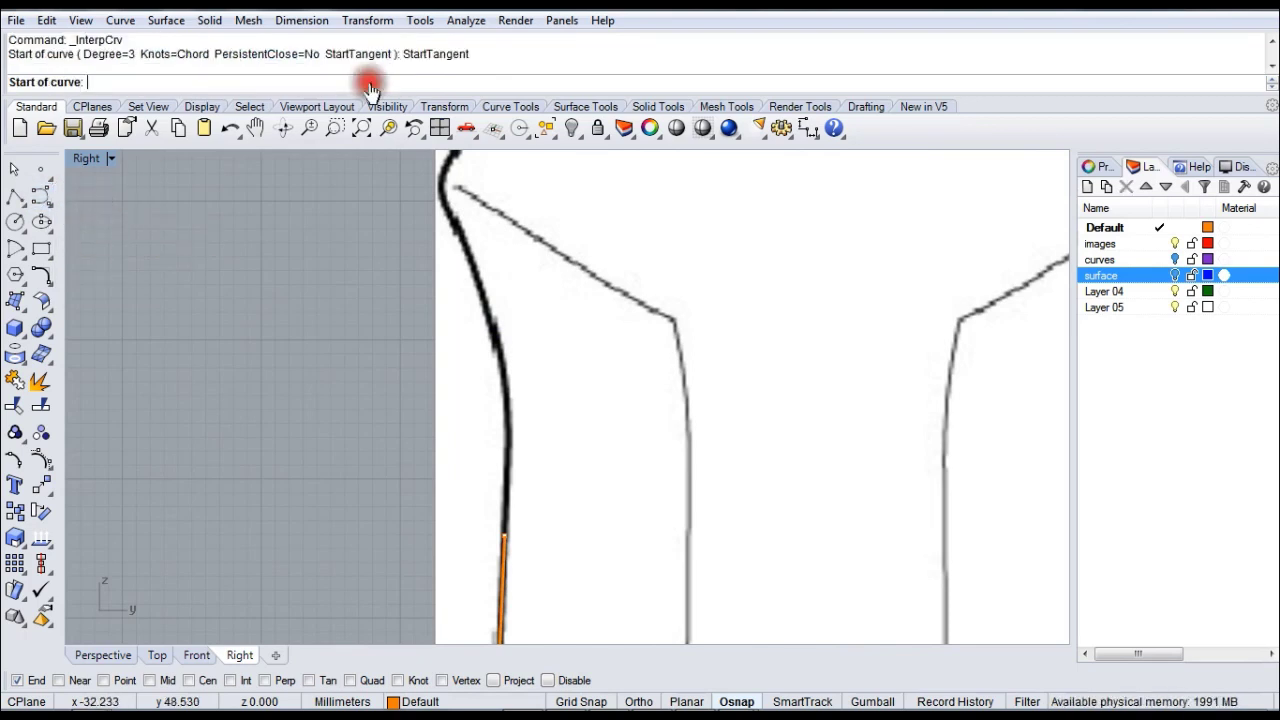
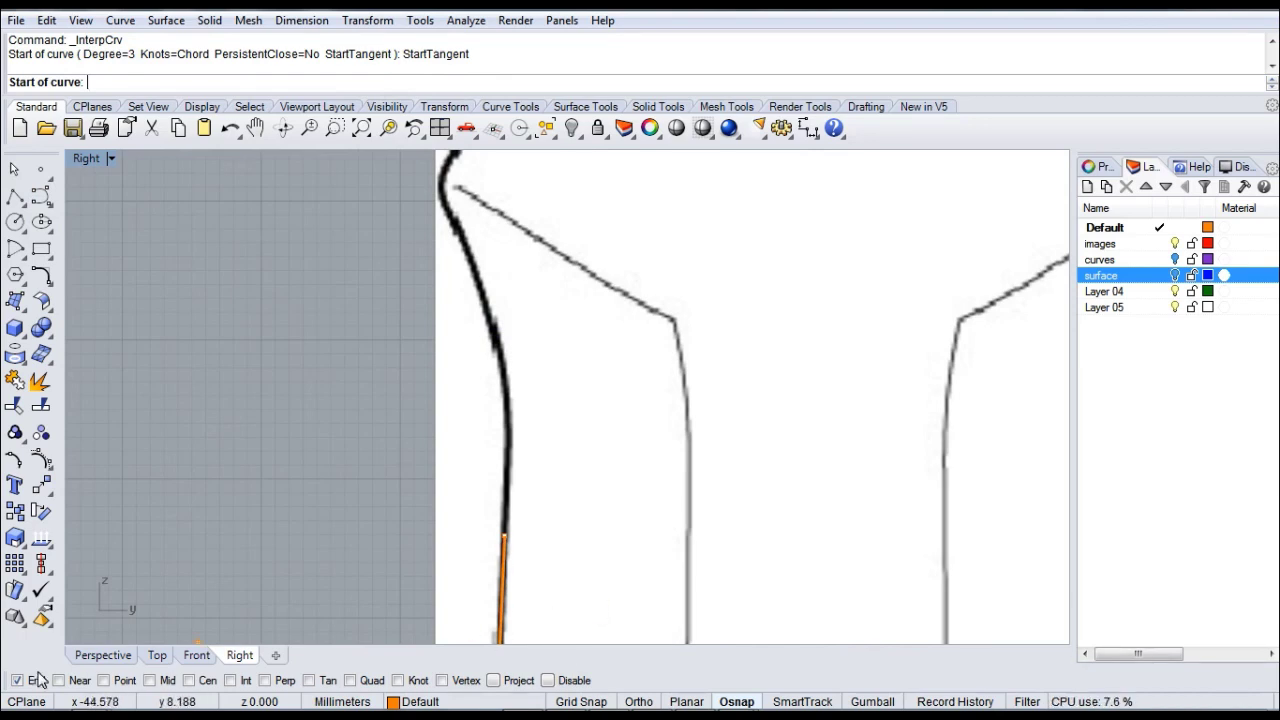
{"action": "left_click", "coordinate": [503, 529]}
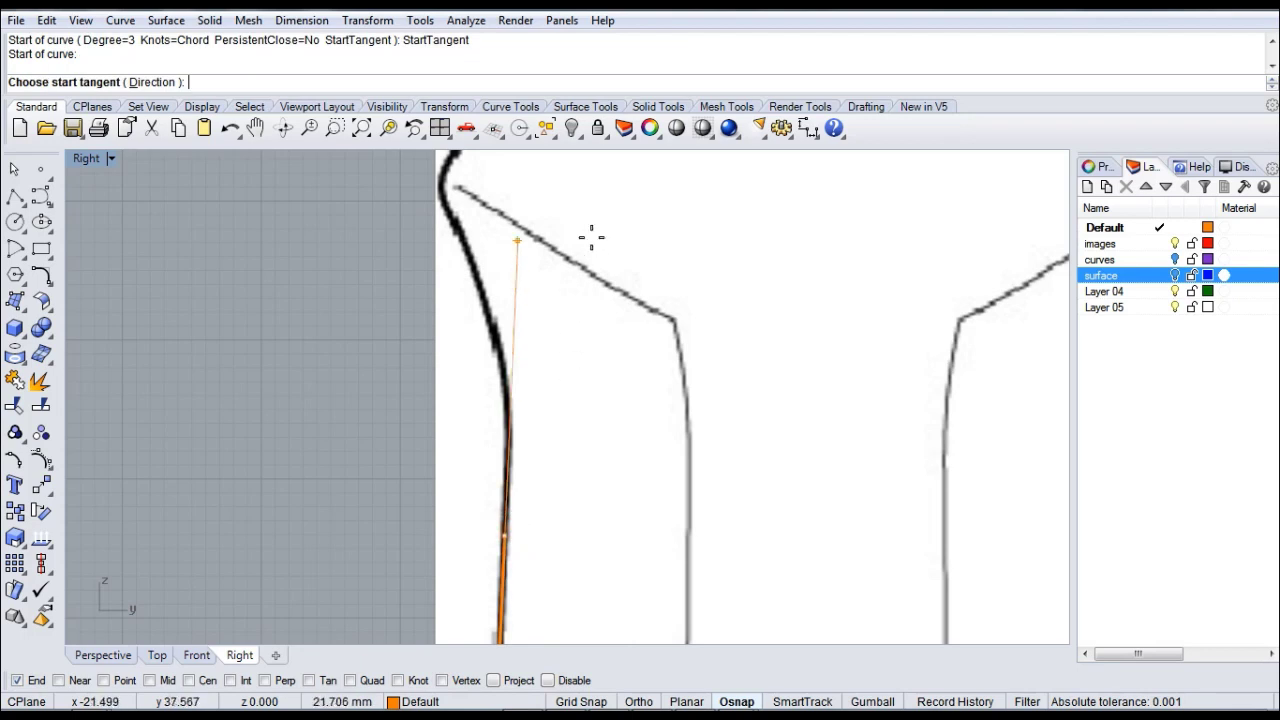
{"action": "left_click", "coordinate": [609, 299]}
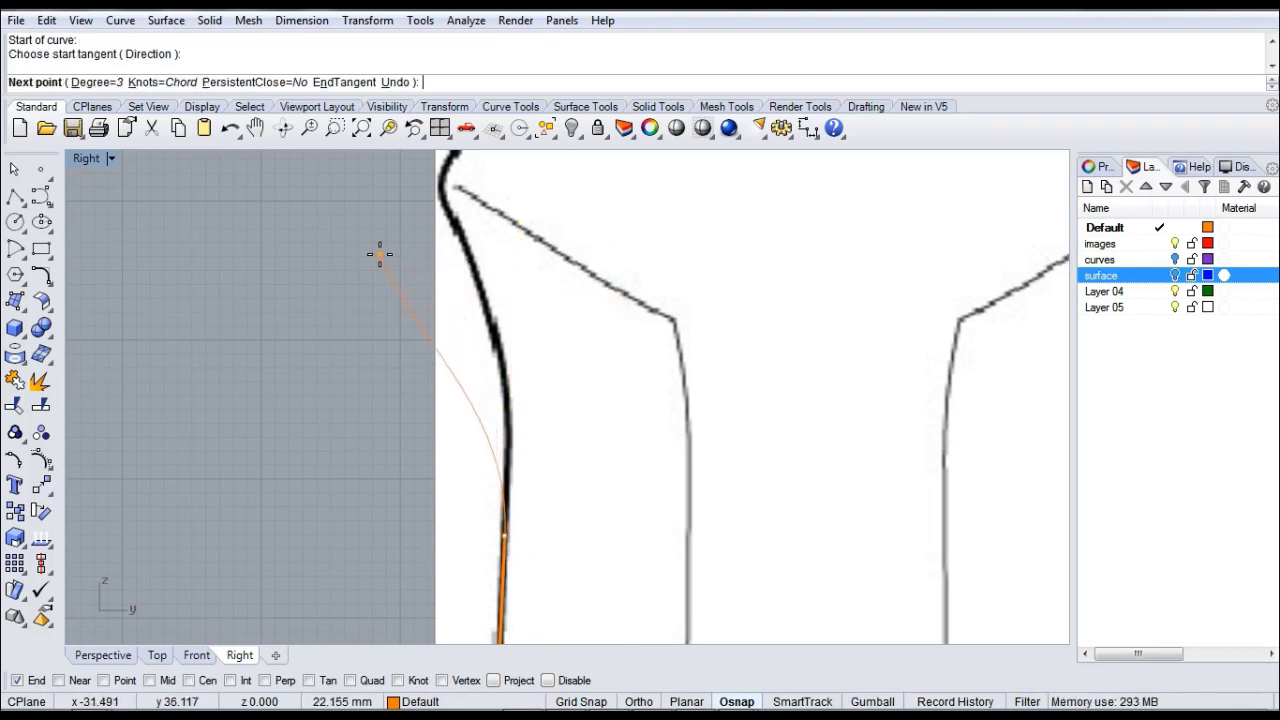
{"action": "right_click_drag", "start_coordinate": [513, 283], "coordinate": [540, 308]}
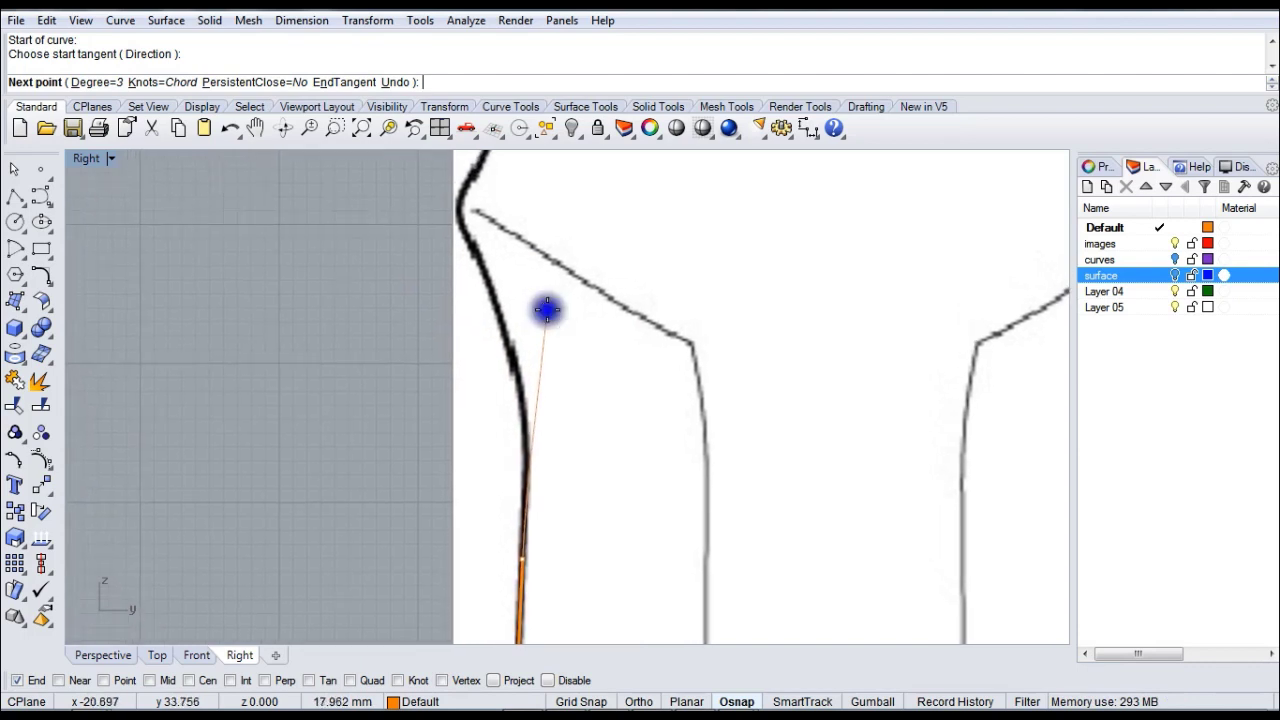
{"action": "left_click", "coordinate": [513, 360]}
{"action": "right_click_drag", "start_coordinate": [514, 286], "coordinate": [490, 290]}
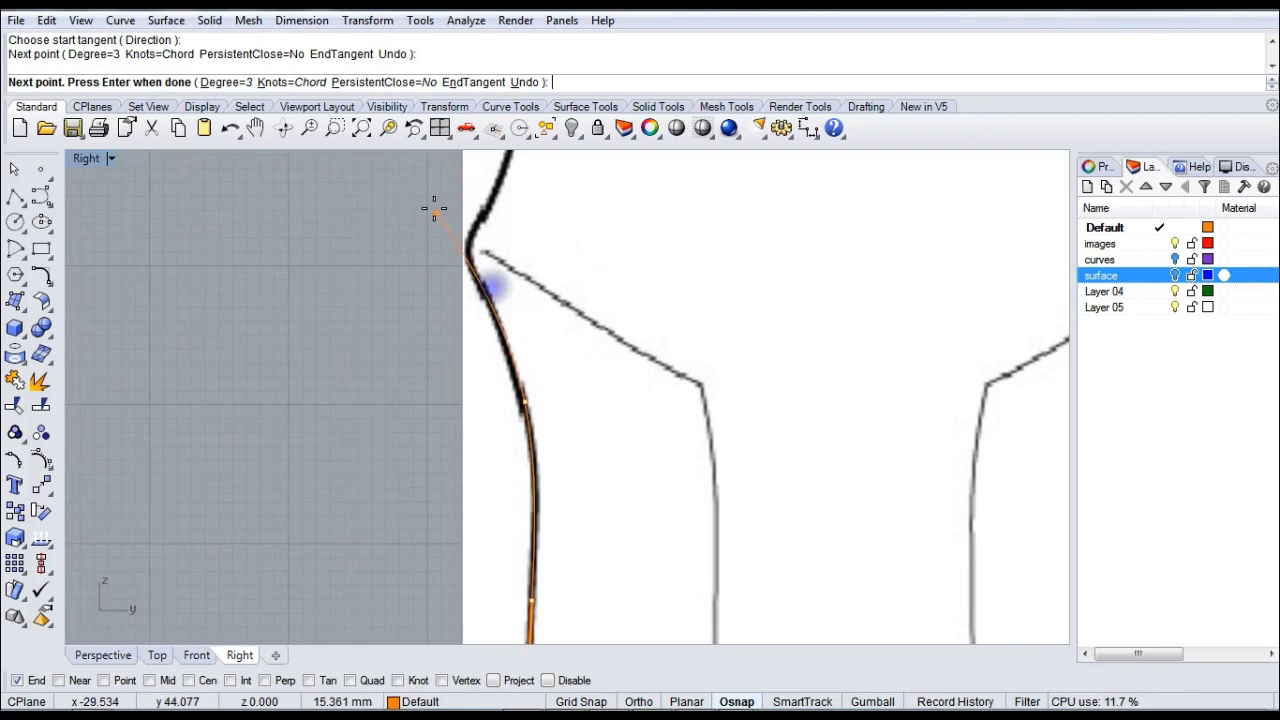
{"action": "right_click_drag", "start_coordinate": [424, 187], "coordinate": [433, 228]}
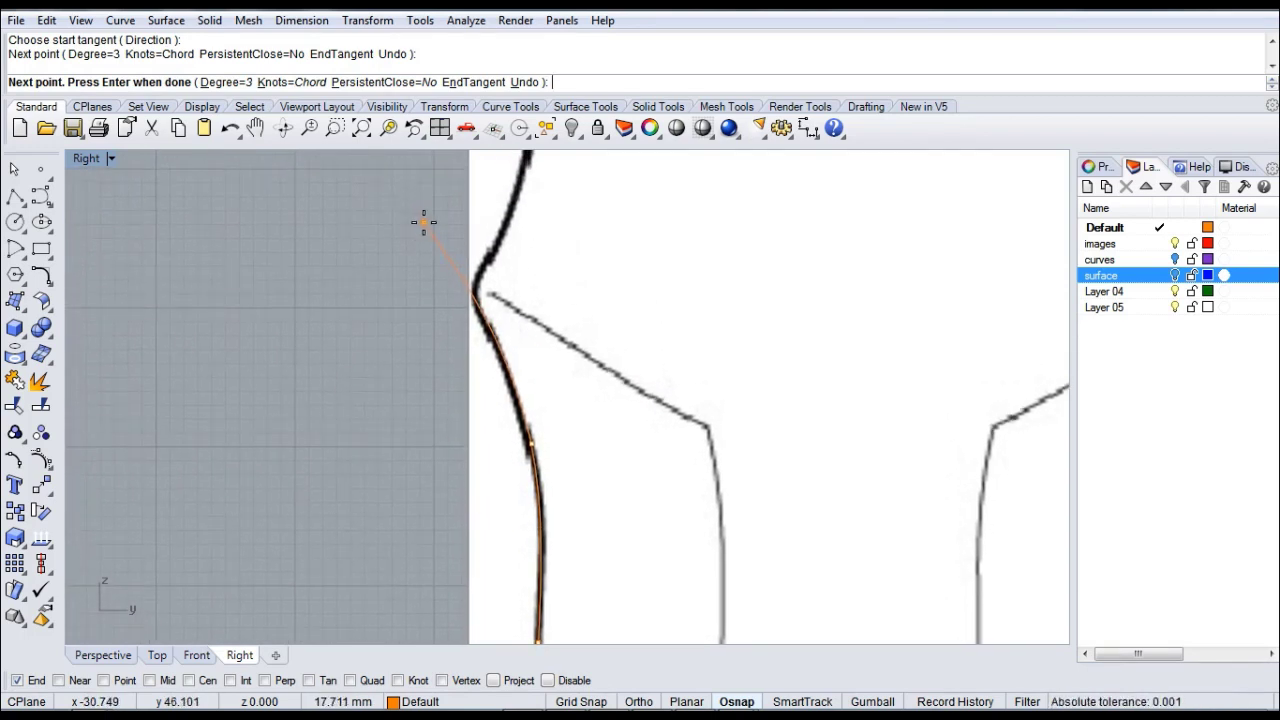
{"action": "left_click", "coordinate": [424, 222]}
{"action": "right_click", "coordinate": [424, 222]}
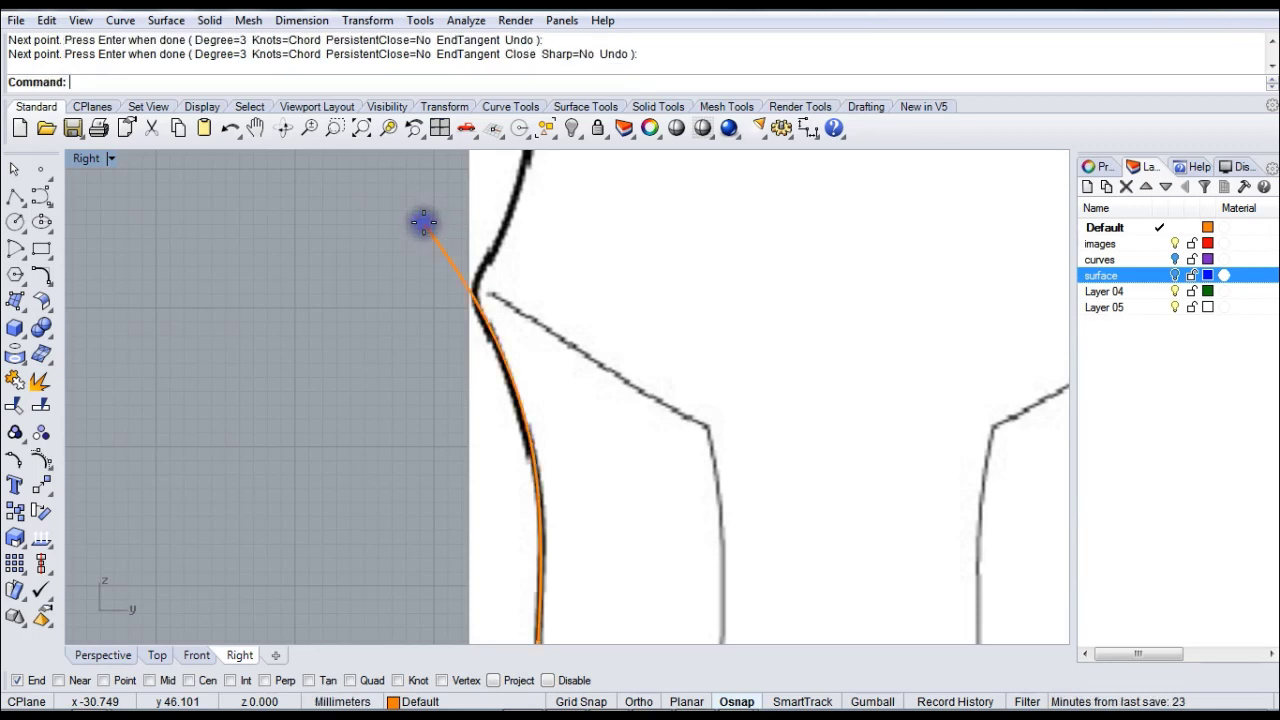
{"action": "left_click", "coordinate": [434, 243]}
{"action": "scroll", "coordinate": [434, 243], "scroll_direction": "down", "scroll_amount": 3}
{"action": "scroll", "coordinate": [434, 243], "scroll_direction": "down", "scroll_amount": 1}
{"action": "right_click_drag", "start_coordinate": [551, 400], "coordinate": [565, 372]}
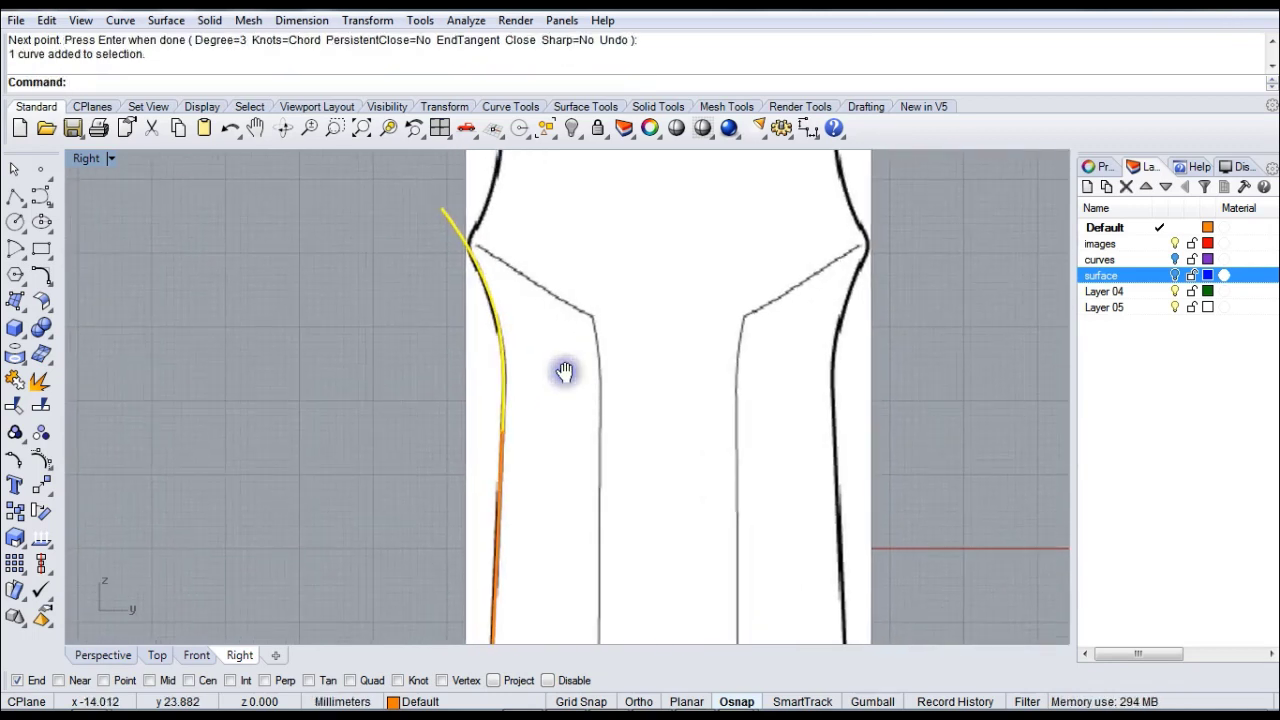
{"action": "left_click", "coordinate": [500, 449]}
{"action": "mouse_move", "coordinate": [551, 383]}
{"action": "right_mouse_down", "text": "ctrl"}
{"action": "mouse_move", "coordinate": [583, 411]}
{"action": "mouse_move", "coordinate": [377, 375]}
{"action": "right_mouse_up", "text": "ctrl"}
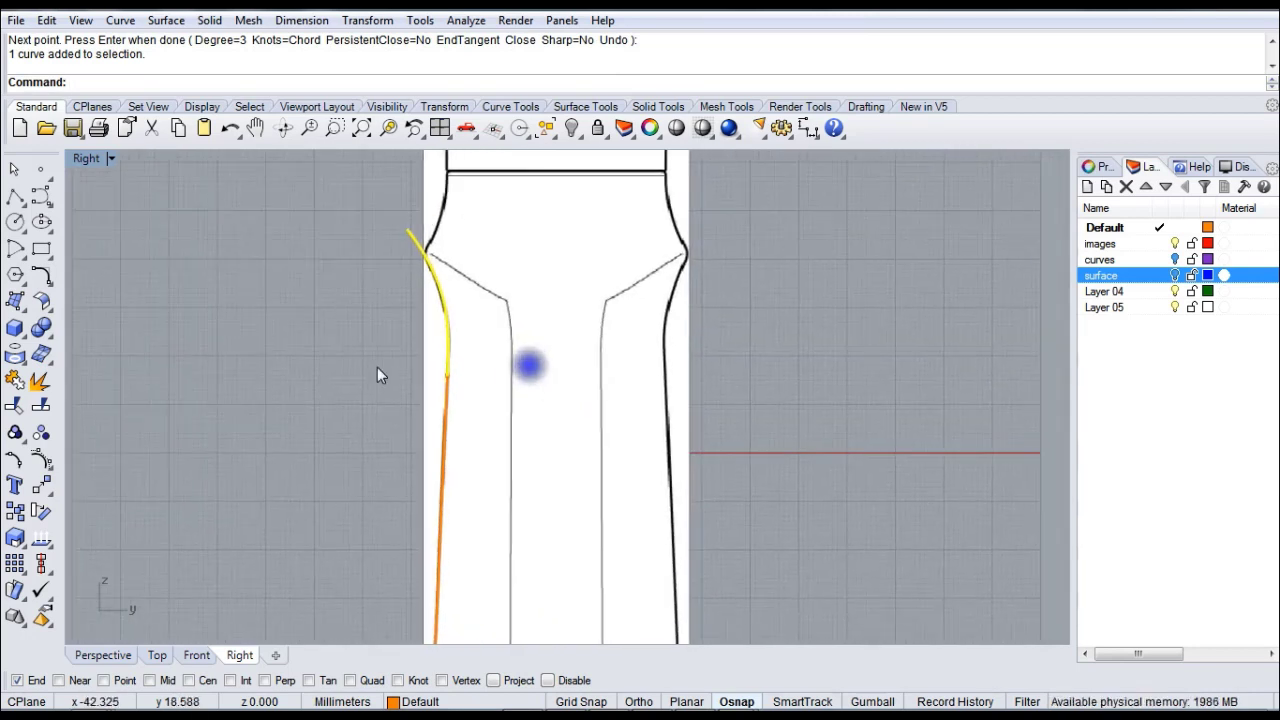
{"action": "left_click", "coordinate": [311, 355]}
- Turn off the control points of the straight side line
{"action": "left_click", "coordinate": [447, 416]}
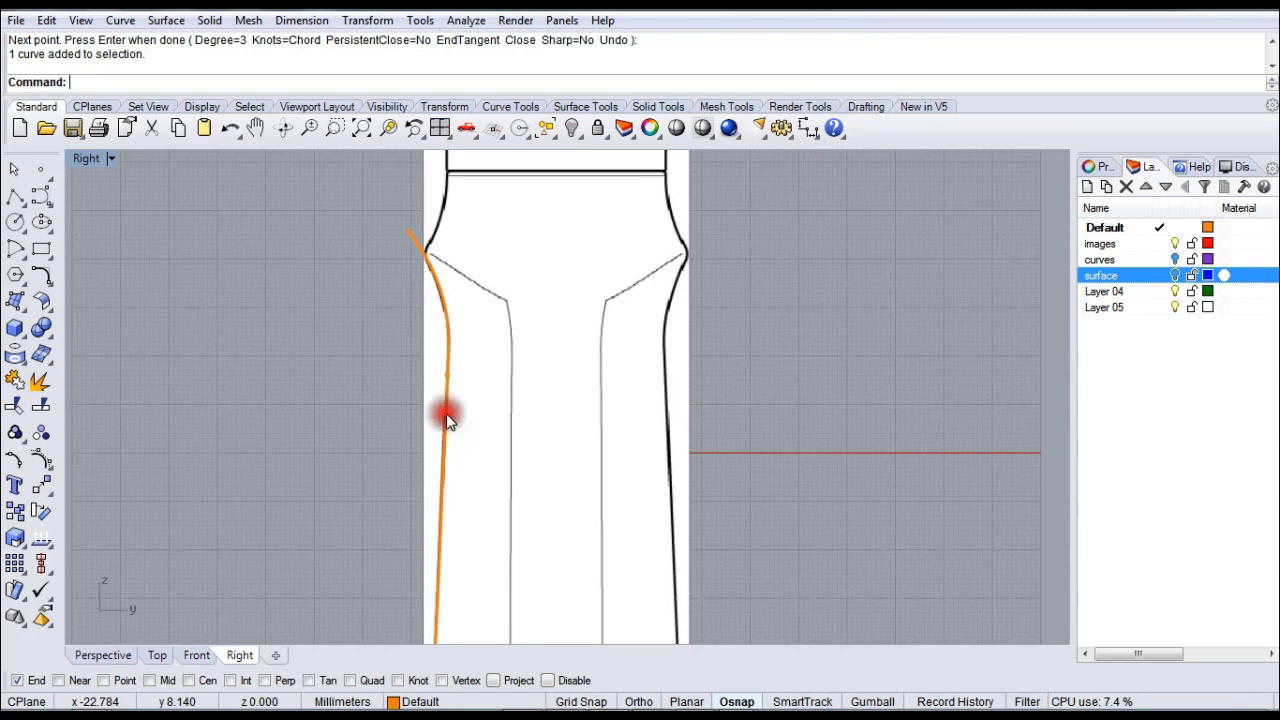
{"action": "scroll", "coordinate": [452, 418], "scroll_direction": "down", "scroll_amount": 3}
{"action": "right_click_drag", "start_coordinate": [543, 343], "coordinate": [569, 366], "text": "ctrl"}
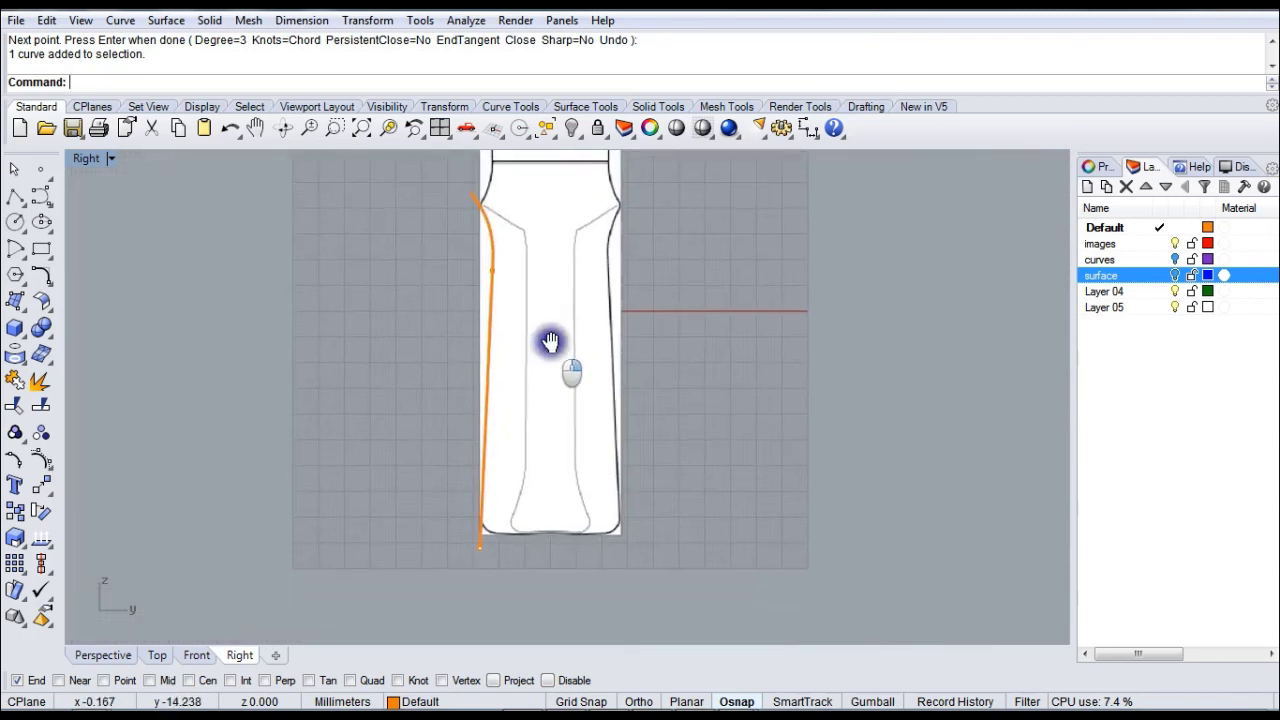
{"action": "left_click", "coordinate": [41, 458]}
- Select the straight side line and the upper curve and display their curvature graph
{"action": "left_click", "coordinate": [478, 540]}
{"action": "right_click_drag", "start_coordinate": [570, 391], "coordinate": [554, 462]}
{"action": "left_click", "coordinate": [453, 281]}
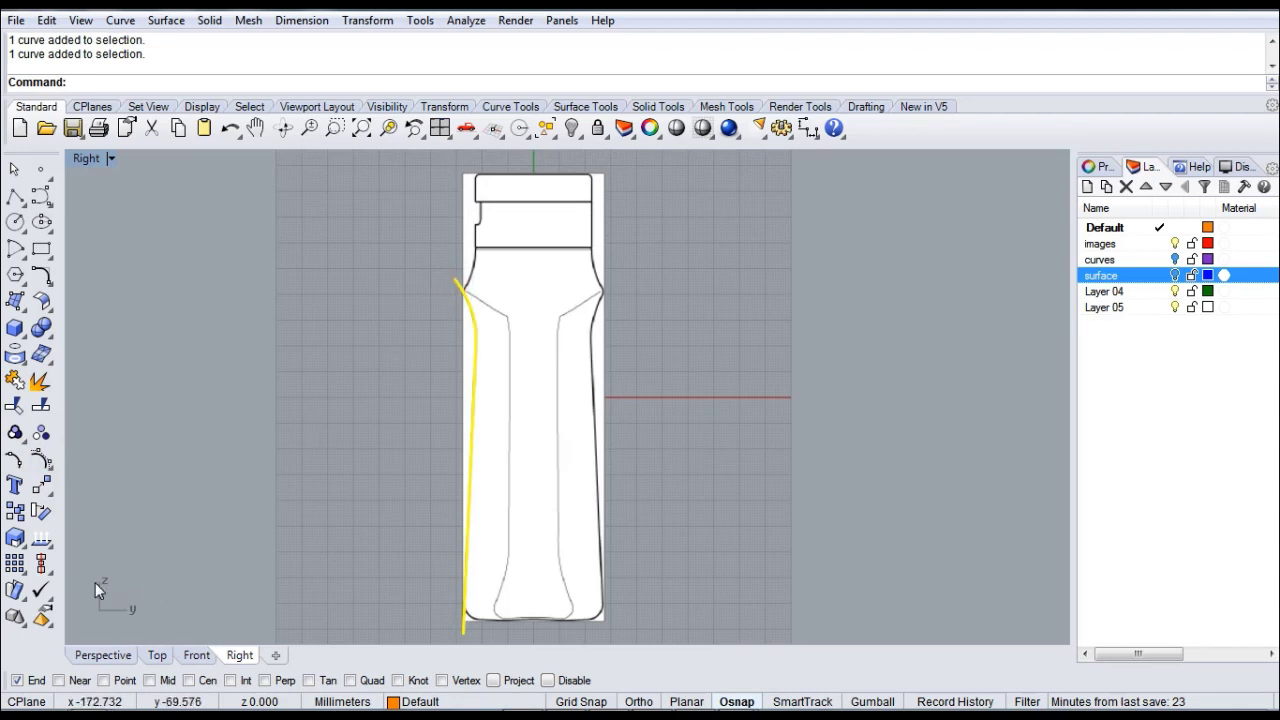
{"action": "left_click", "coordinate": [41, 540]}
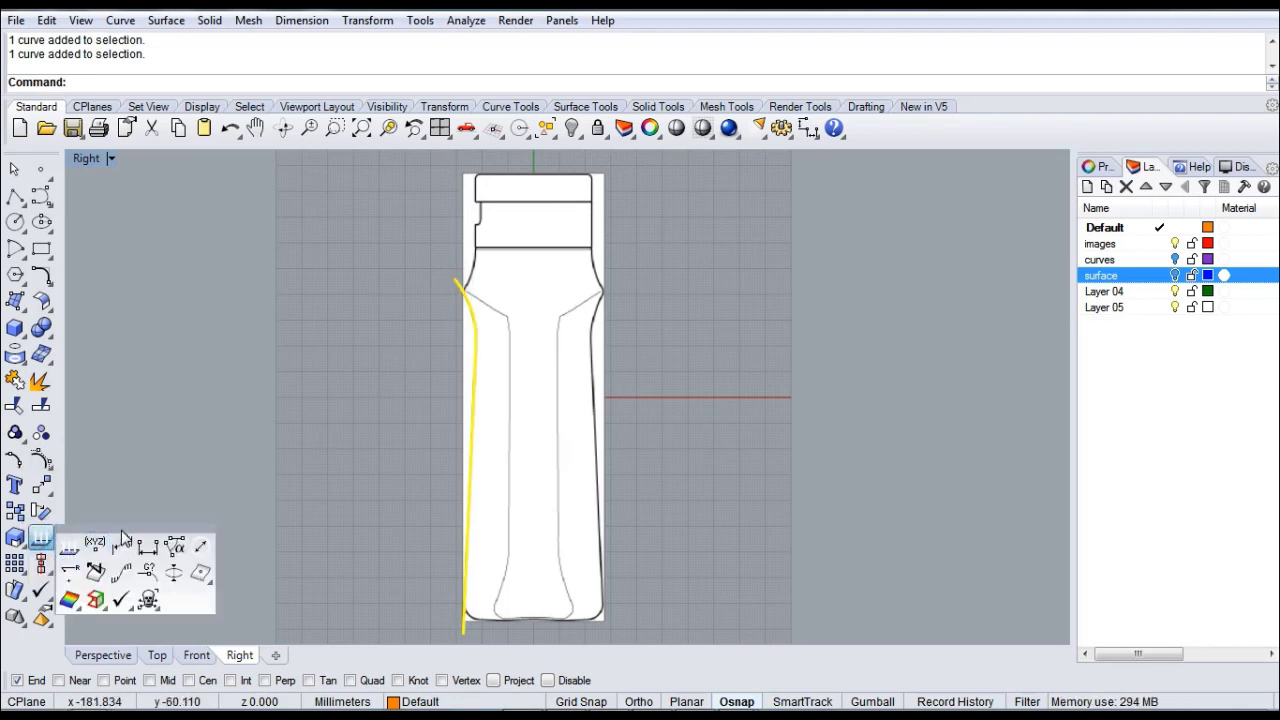
{"action": "left_click_drag", "start_coordinate": [145, 534], "coordinate": [870, 486]}
{"action": "left_click", "coordinate": [876, 533]}
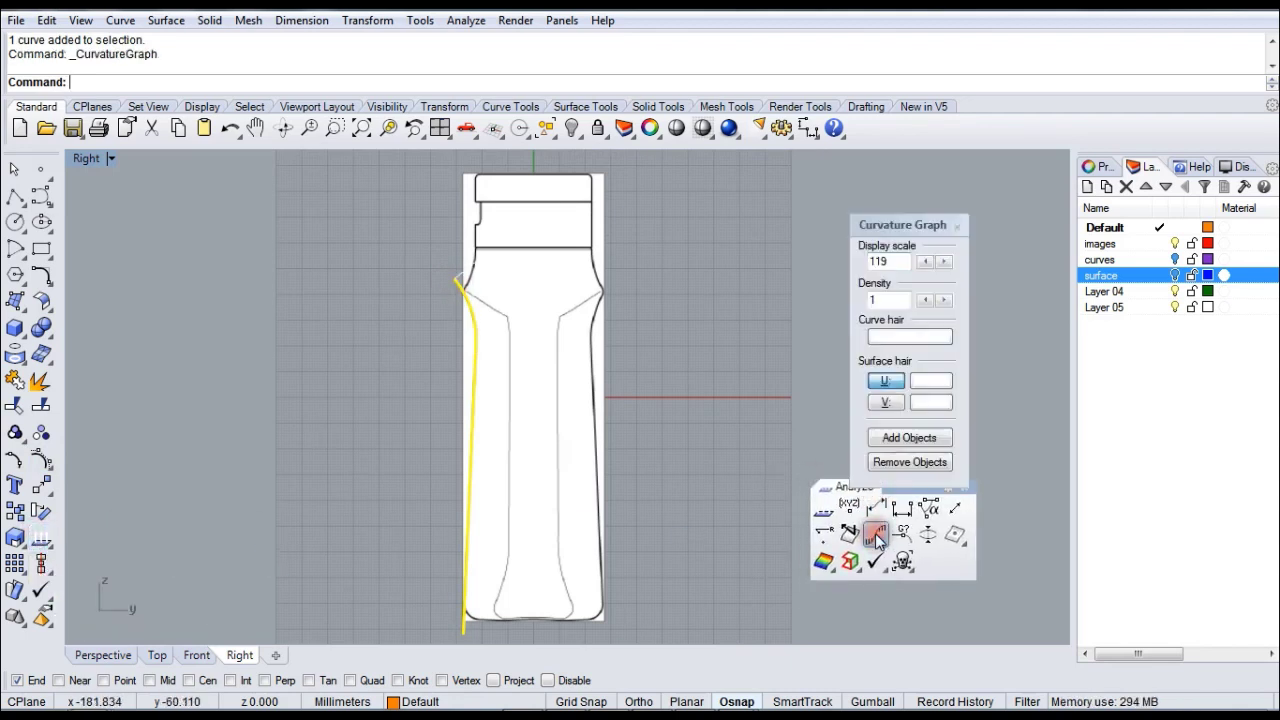
{"action": "right_click_drag", "start_coordinate": [646, 454], "coordinate": [609, 447]}
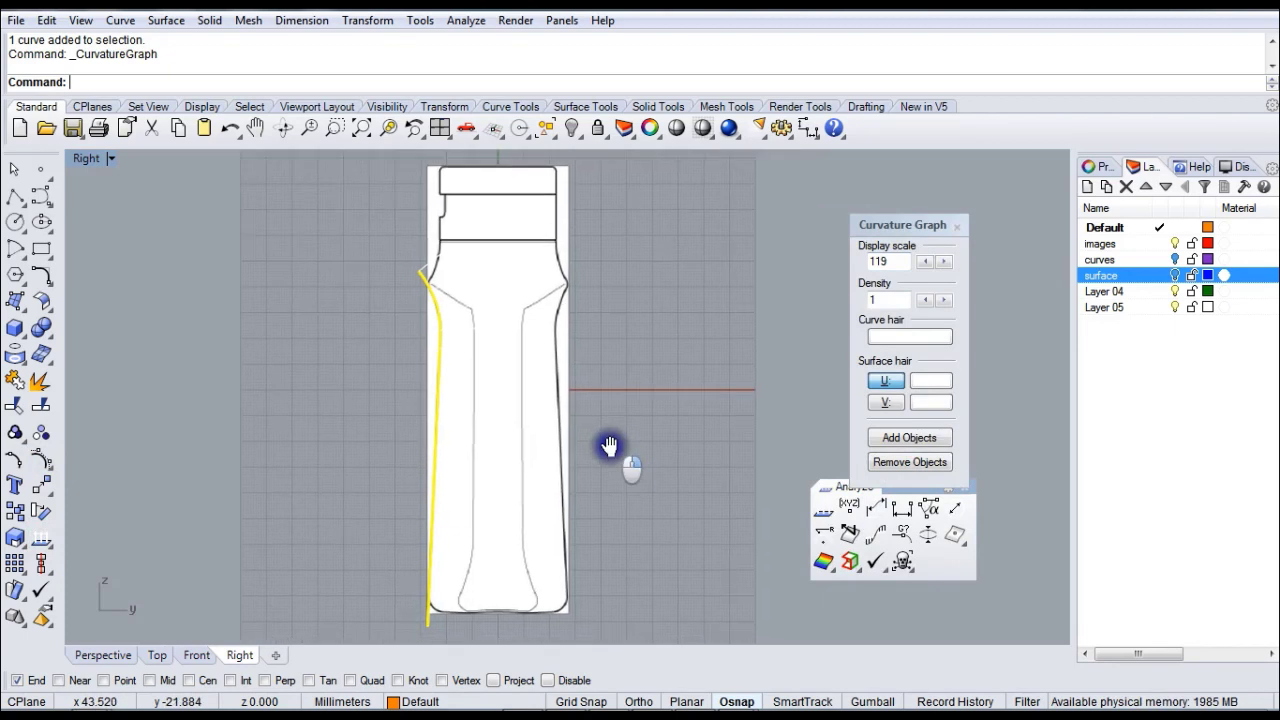
- Set the curvature graph's curve hair color to Black and examine the transition between the line and the curve
{"action": "left_click", "coordinate": [909, 337]}
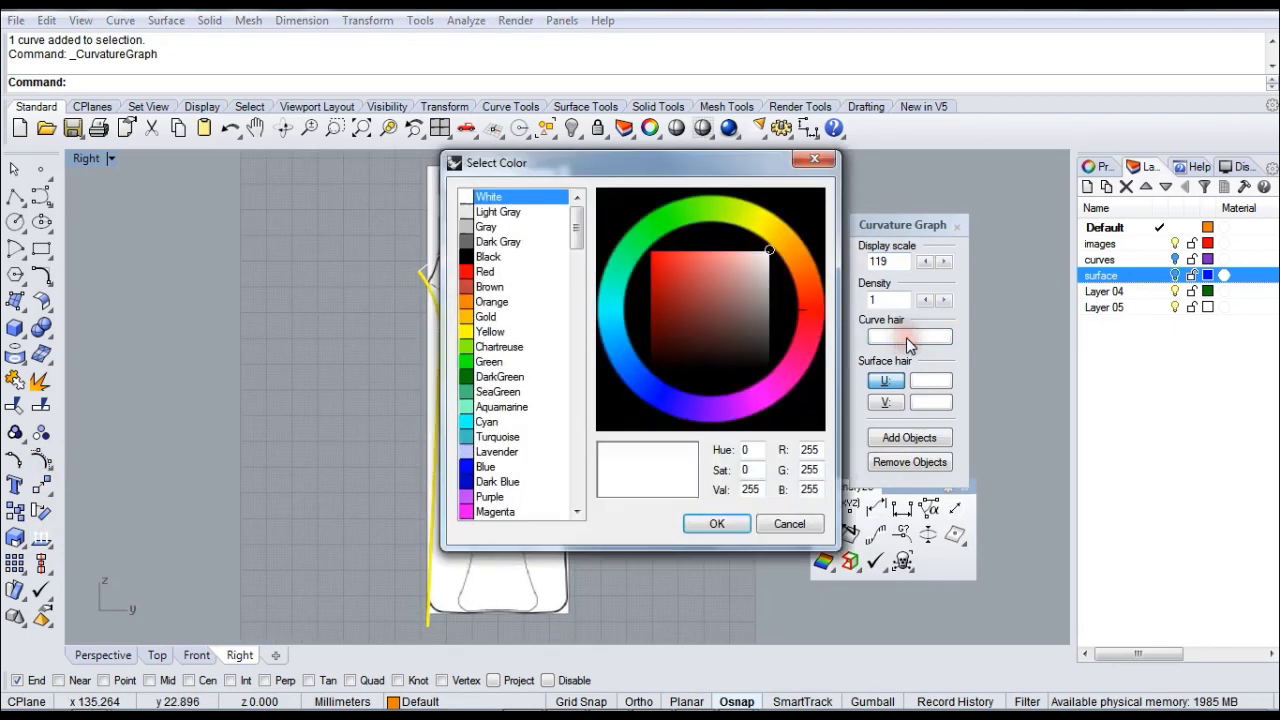
{"action": "left_click", "coordinate": [490, 256]}
{"action": "left_click", "coordinate": [716, 523]}
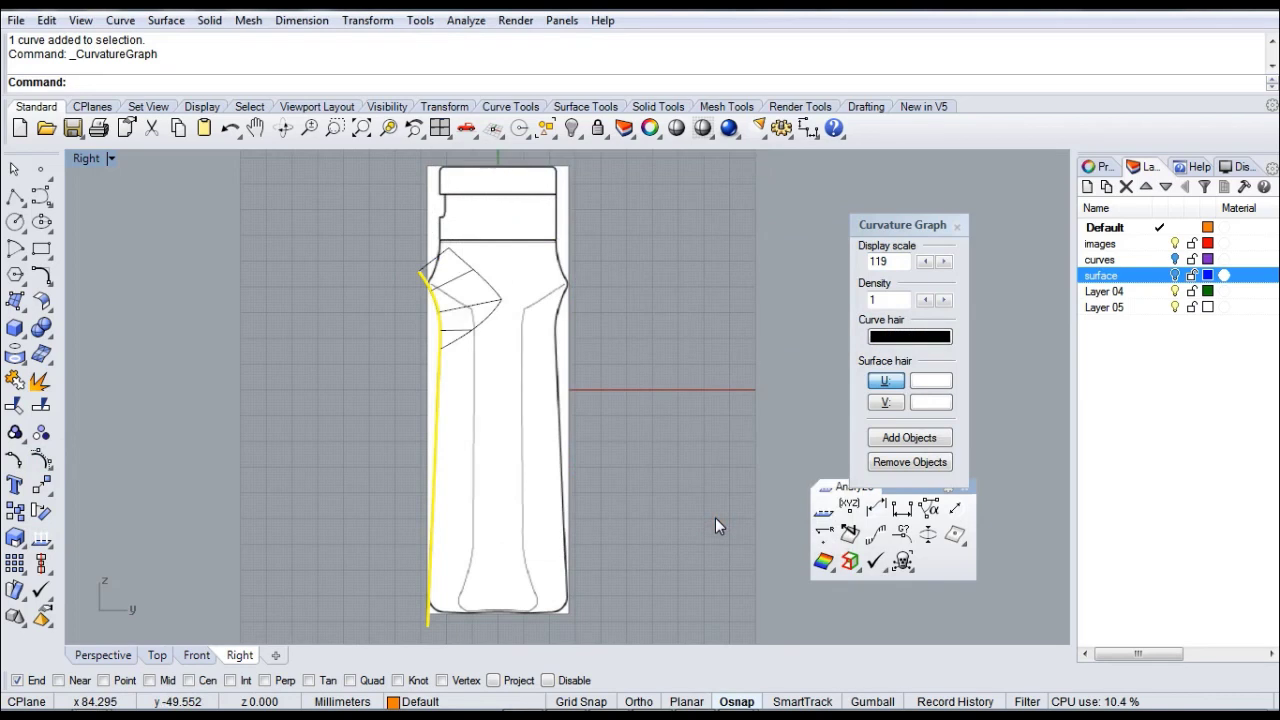
{"action": "right_click_drag", "start_coordinate": [577, 457], "coordinate": [600, 463]}
{"action": "scroll", "coordinate": [470, 385], "scroll_direction": "up", "scroll_amount": 6}
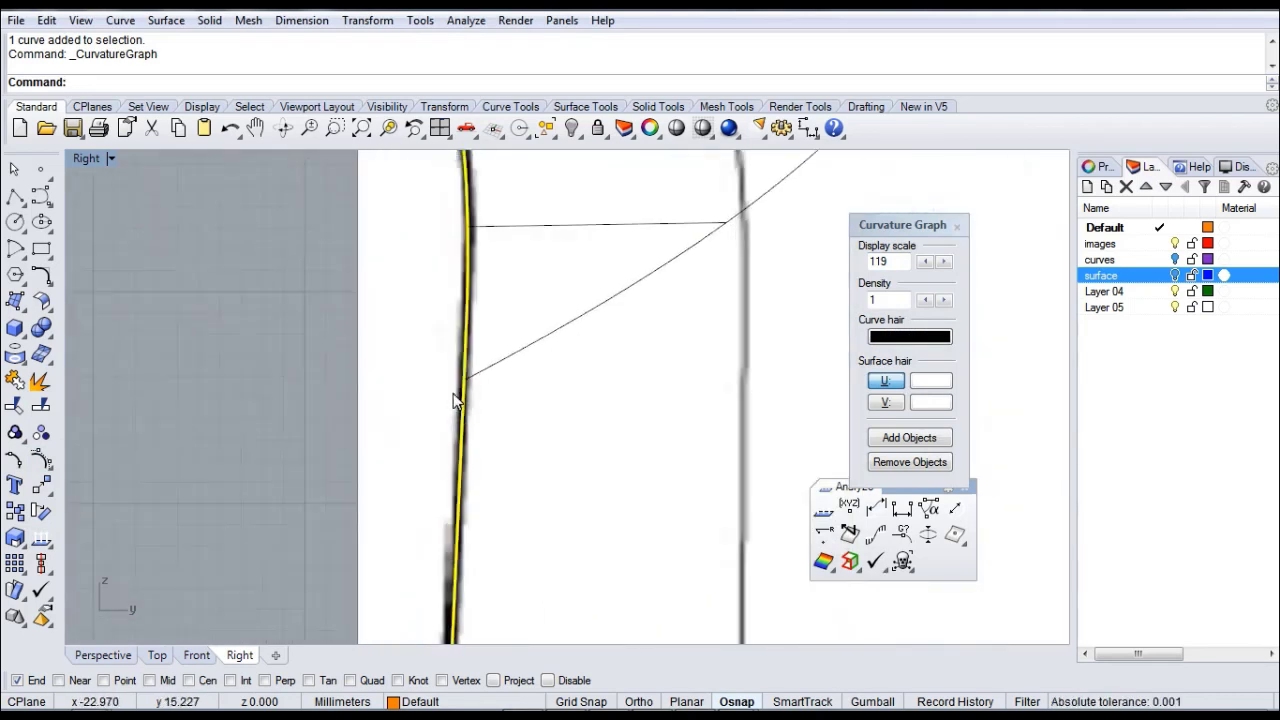
{"action": "scroll", "coordinate": [457, 400], "scroll_direction": "down", "scroll_amount": 6}
{"action": "right_click_drag", "start_coordinate": [457, 400], "coordinate": [498, 349]}
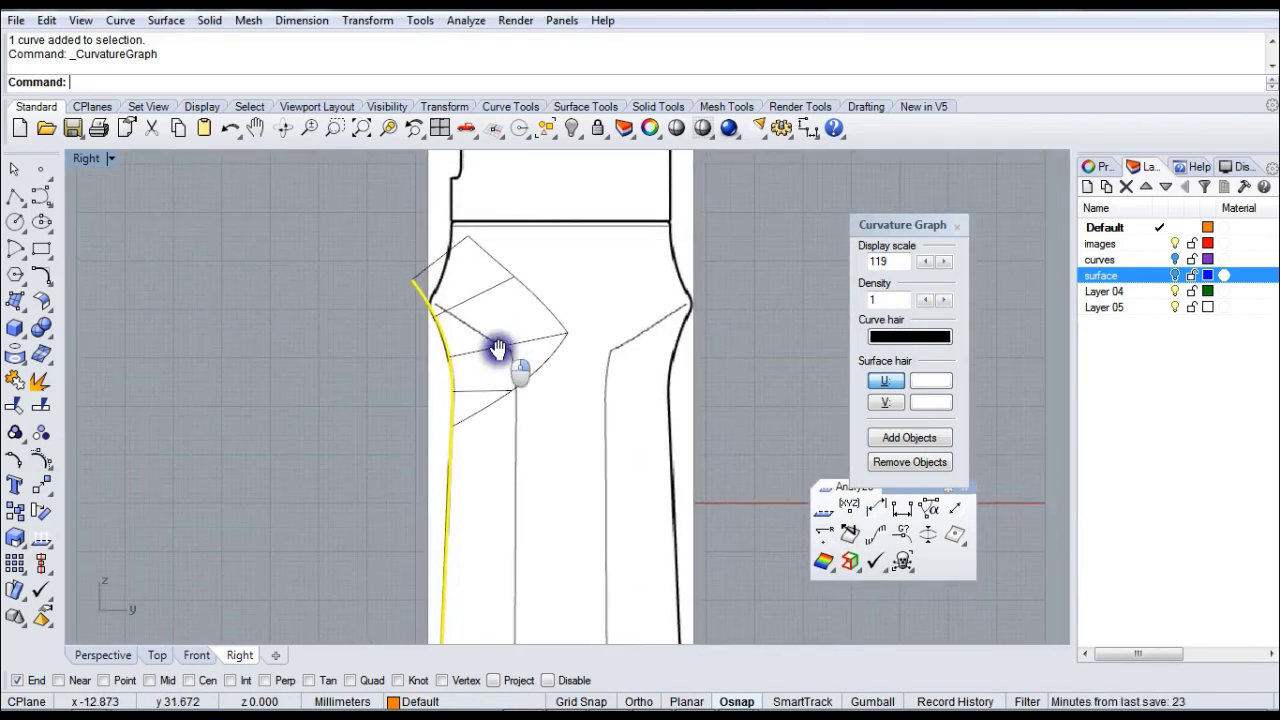
- Show the control points of both curves and move the upper curve's free end point slightly upward
{"action": "scroll", "coordinate": [498, 349], "scroll_direction": "up", "scroll_amount": 4}
{"action": "left_click", "coordinate": [40, 455]}
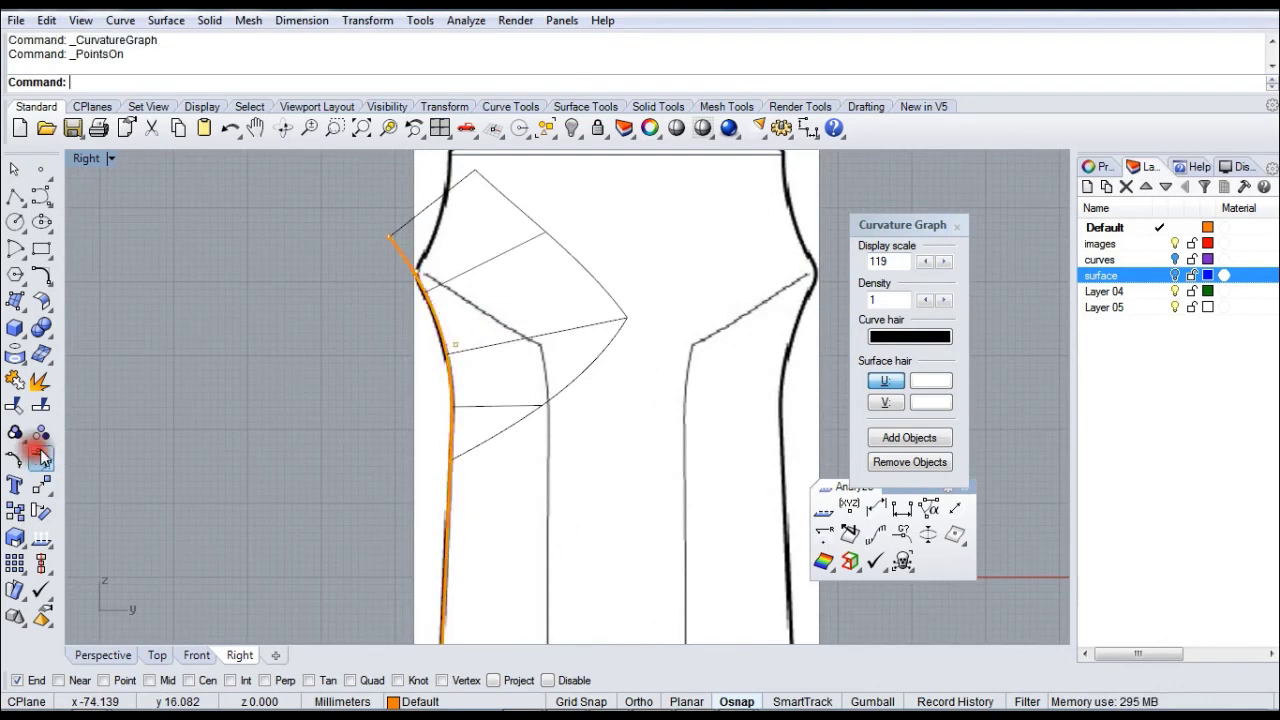
{"action": "scroll", "coordinate": [470, 490], "scroll_direction": "up", "scroll_amount": 3}
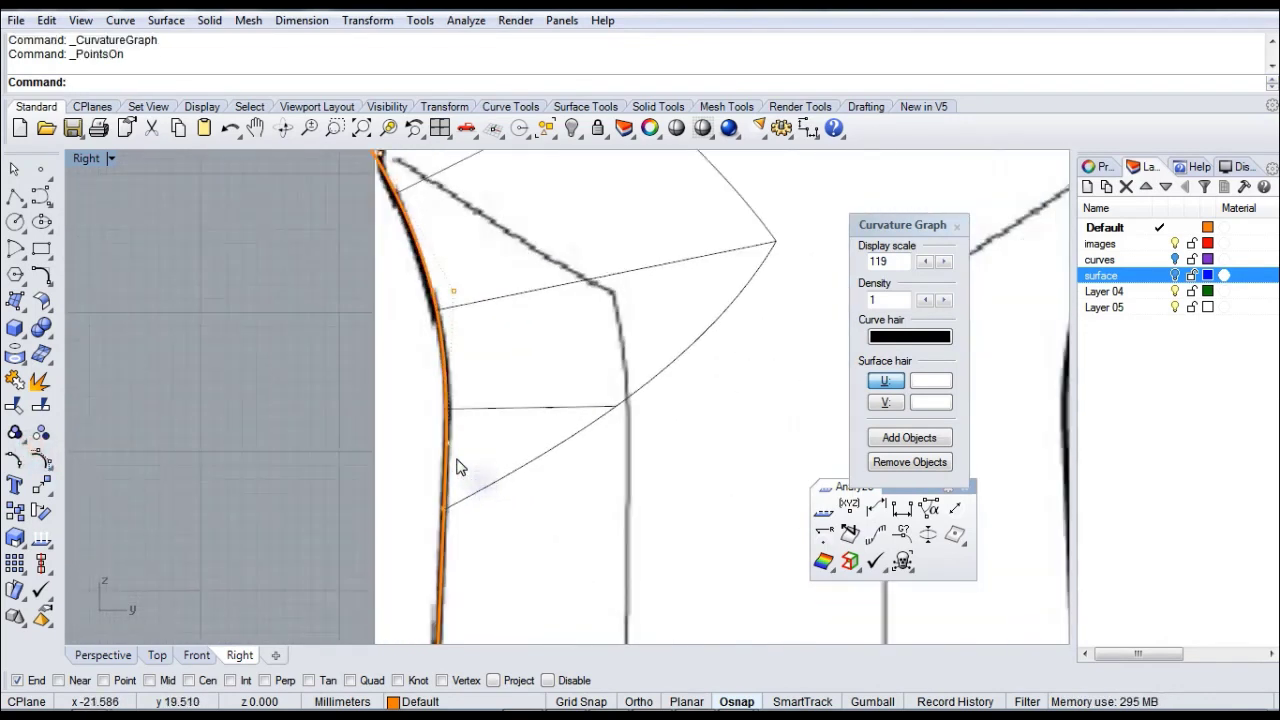
{"action": "right_click_drag", "start_coordinate": [460, 298], "coordinate": [529, 353]}
{"action": "left_click", "coordinate": [343, 222]}
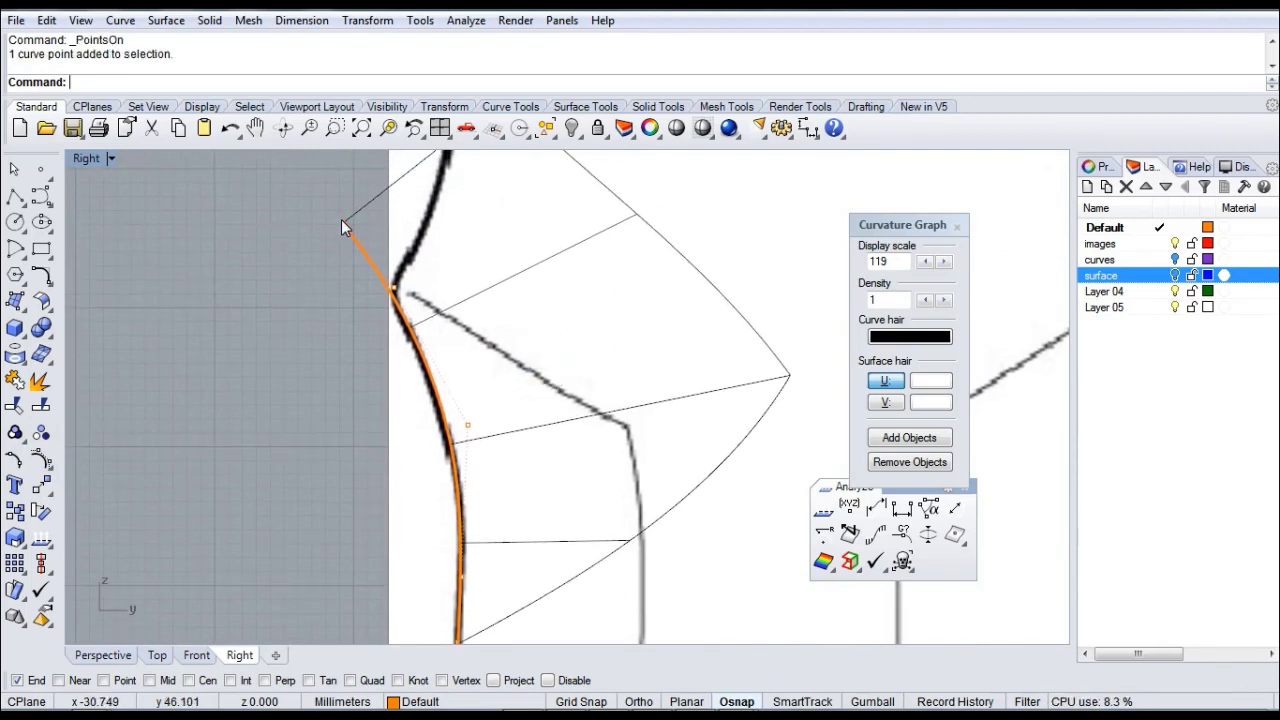
{"action": "scroll", "coordinate": [345, 224], "scroll_direction": "down", "scroll_amount": 1}
{"action": "right_click_drag", "start_coordinate": [345, 224], "coordinate": [445, 272]}
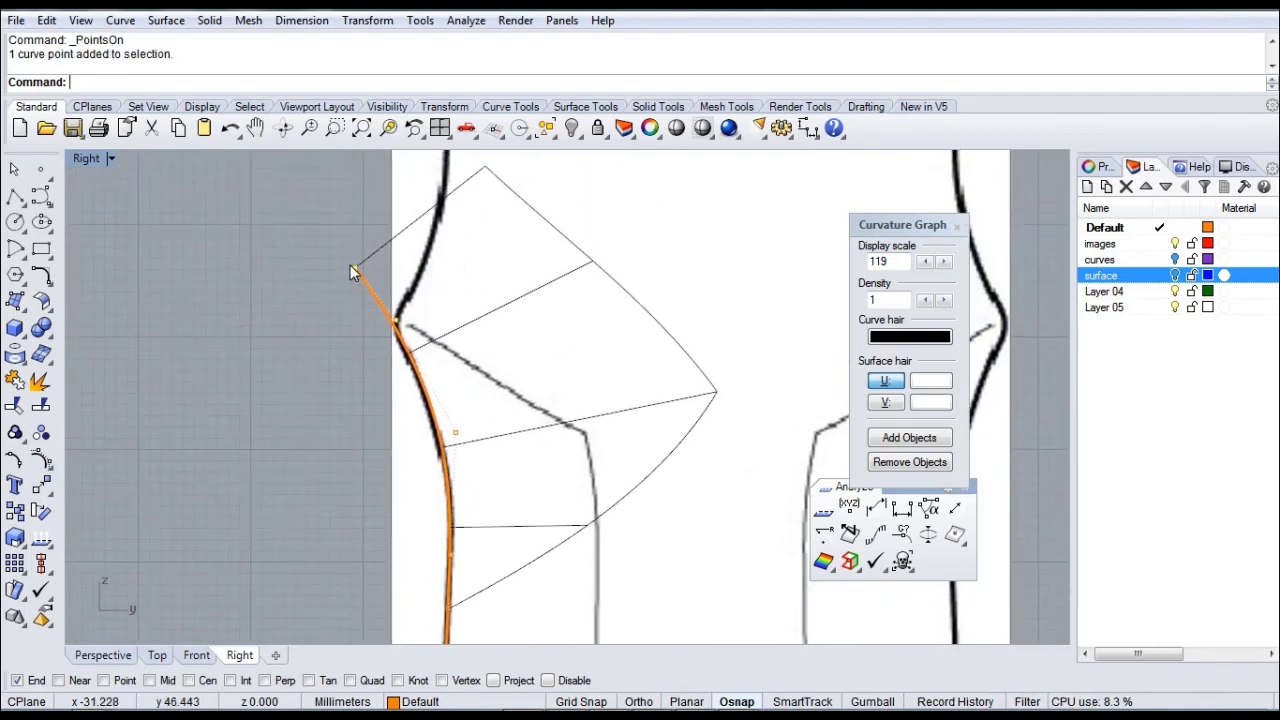
{"action": "mouse_move", "coordinate": [352, 266]}
{"action": "left_mouse_down"}
{"action": "mouse_move", "coordinate": [335, 265]}
{"action": "mouse_move", "coordinate": [363, 263]}
{"action": "mouse_move", "coordinate": [363, 243]}
{"action": "mouse_move", "coordinate": [352, 247]}
{"action": "left_mouse_up"}
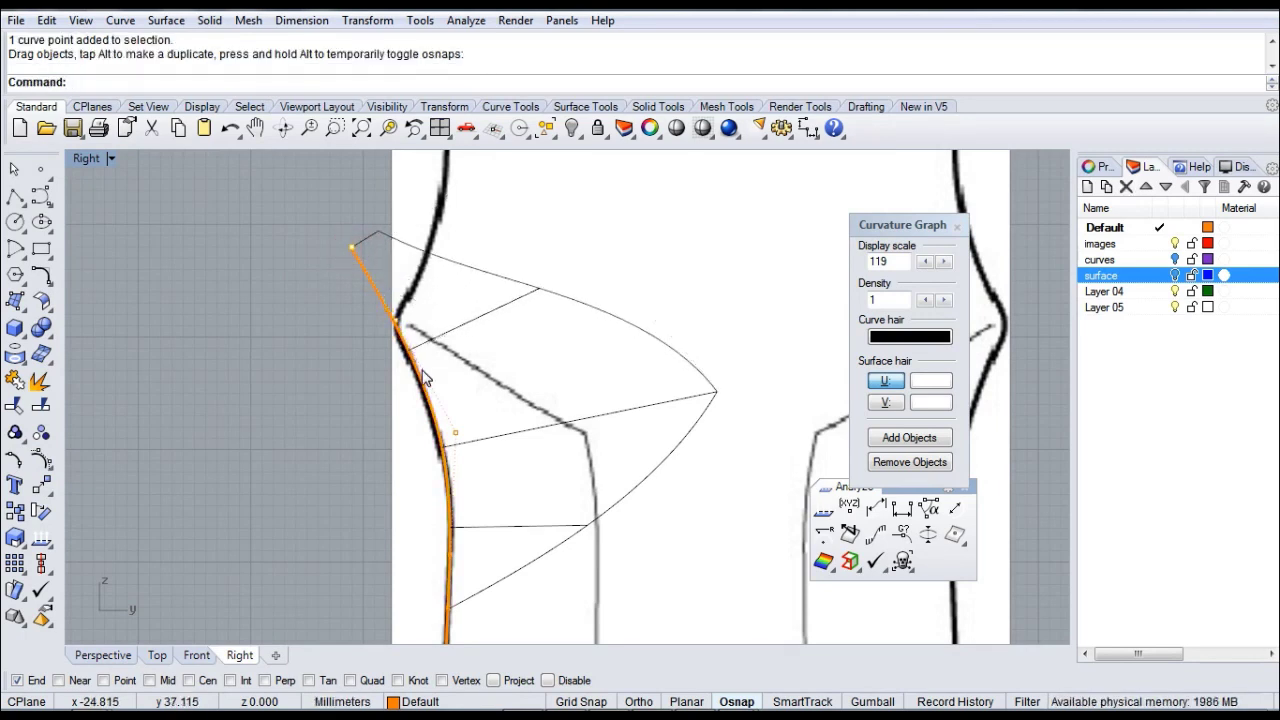
- Shift the upper curve's control point at the shoulder corner toward the outline and fine-tune its upper end point
{"action": "scroll", "coordinate": [423, 378], "scroll_direction": "up", "scroll_amount": 3}
{"action": "right_click_drag", "start_coordinate": [423, 378], "coordinate": [443, 316]}
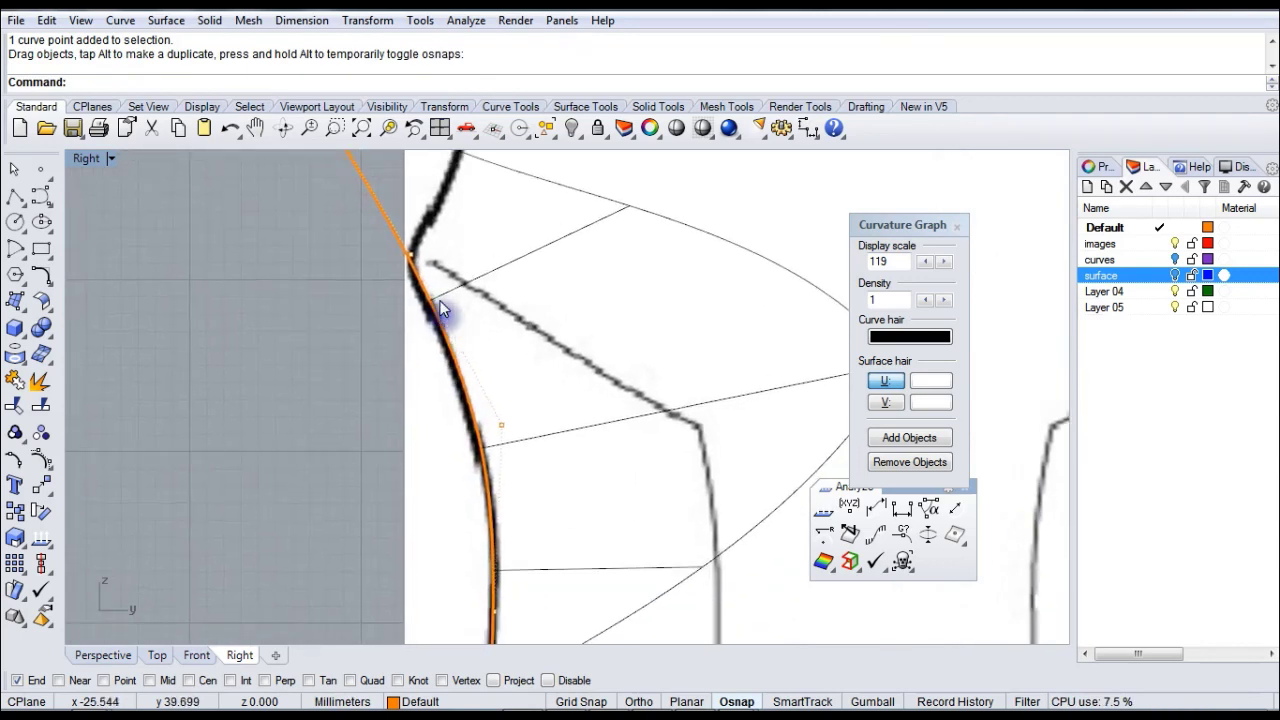
{"action": "left_click", "coordinate": [416, 258]}
{"action": "mouse_move", "coordinate": [414, 252]}
{"action": "left_mouse_down"}
{"action": "mouse_move", "coordinate": [437, 300]}
{"action": "mouse_move", "coordinate": [405, 263]}
{"action": "left_mouse_up"}
{"action": "scroll", "coordinate": [405, 263], "scroll_direction": "down", "scroll_amount": 3}
{"action": "right_click_drag", "start_coordinate": [433, 243], "coordinate": [443, 280]}
{"action": "left_click", "coordinate": [373, 228]}
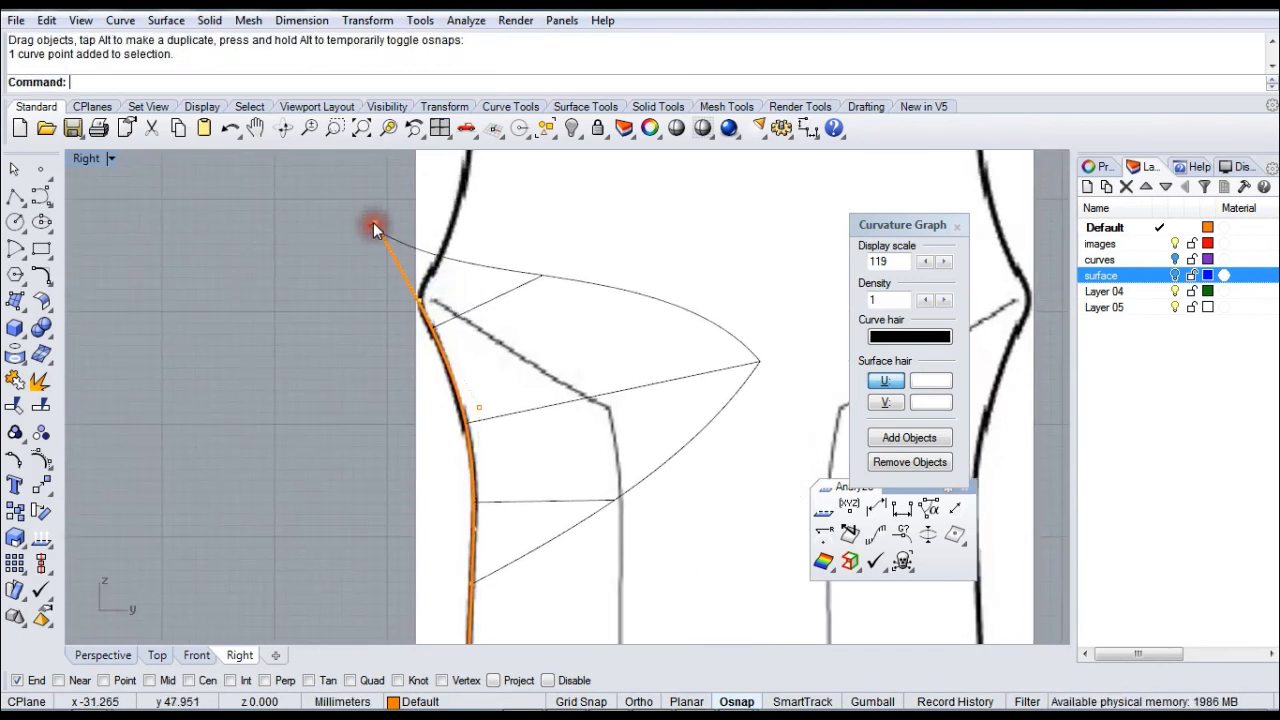
{"action": "left_click_drag", "start_coordinate": [367, 232], "coordinate": [366, 222]}
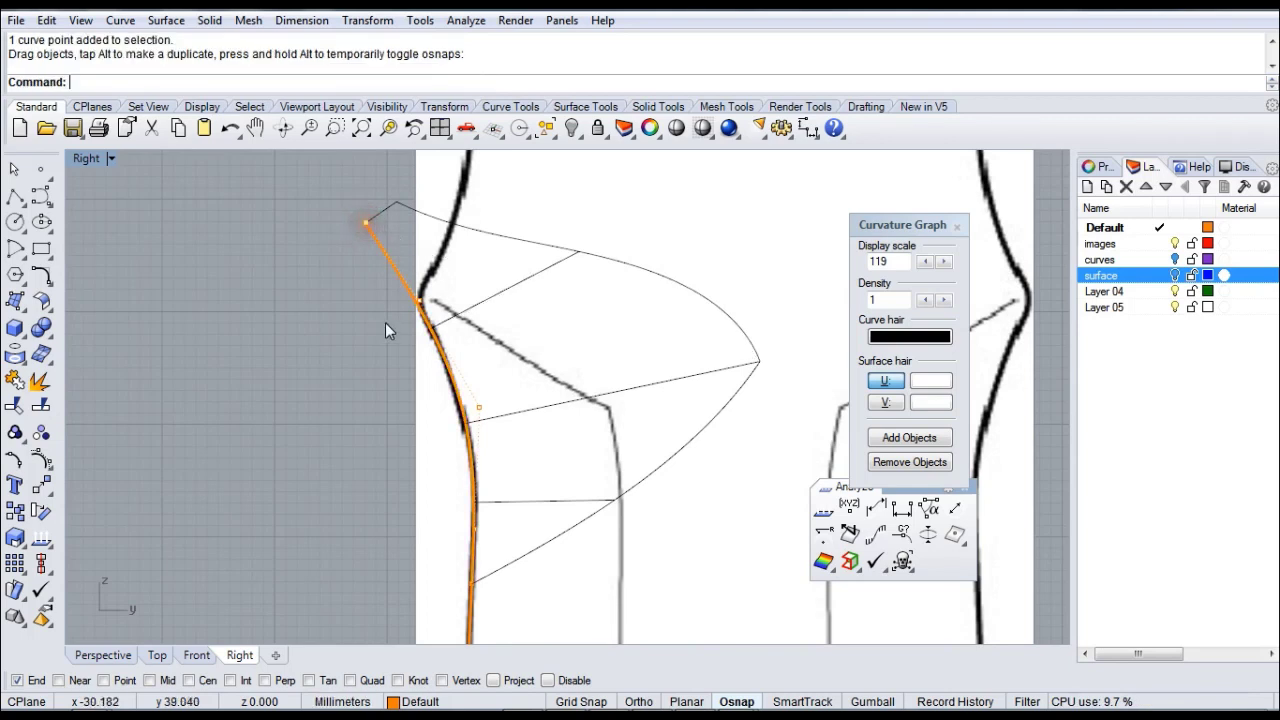
- Close the curvature graph and the Analyze toolbar, and turn off the curves' control points
{"action": "scroll", "coordinate": [373, 316], "scroll_direction": "down", "scroll_amount": 2}
{"action": "scroll", "coordinate": [486, 386], "scroll_direction": "down", "scroll_amount": 2}
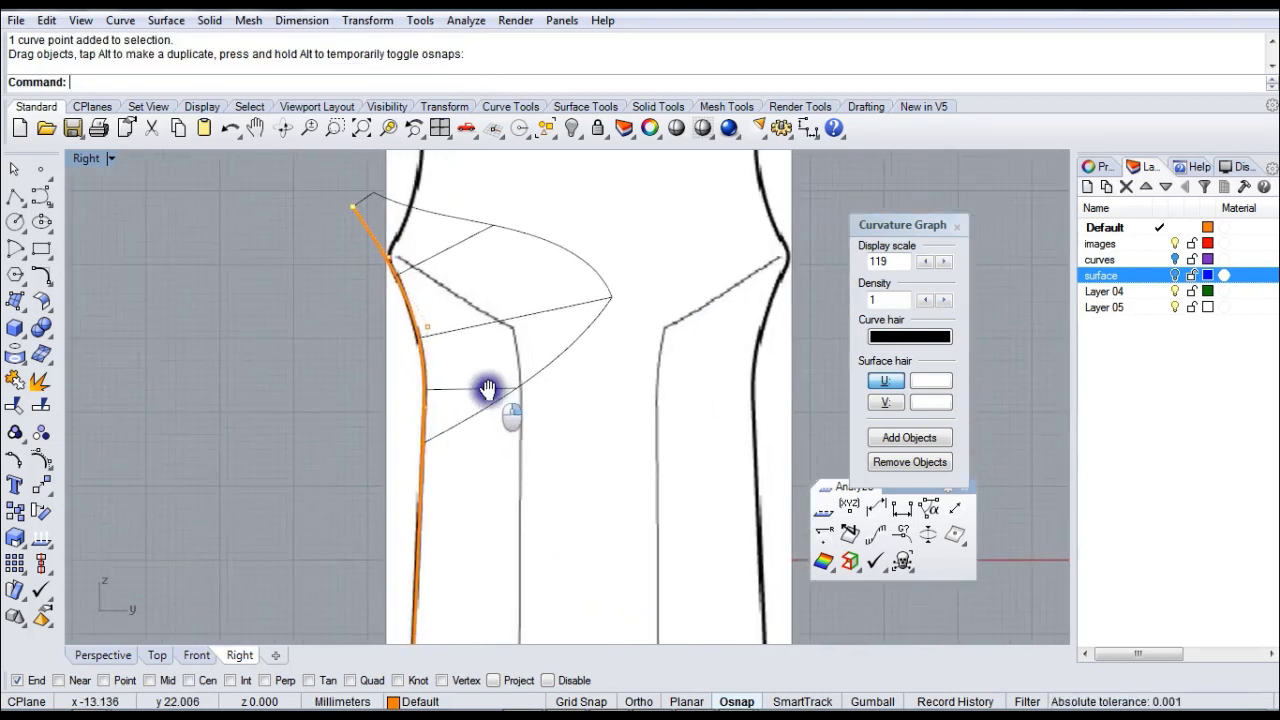
{"action": "scroll", "coordinate": [432, 370], "scroll_direction": "down", "scroll_amount": 2}
{"action": "left_click", "coordinate": [957, 226]}
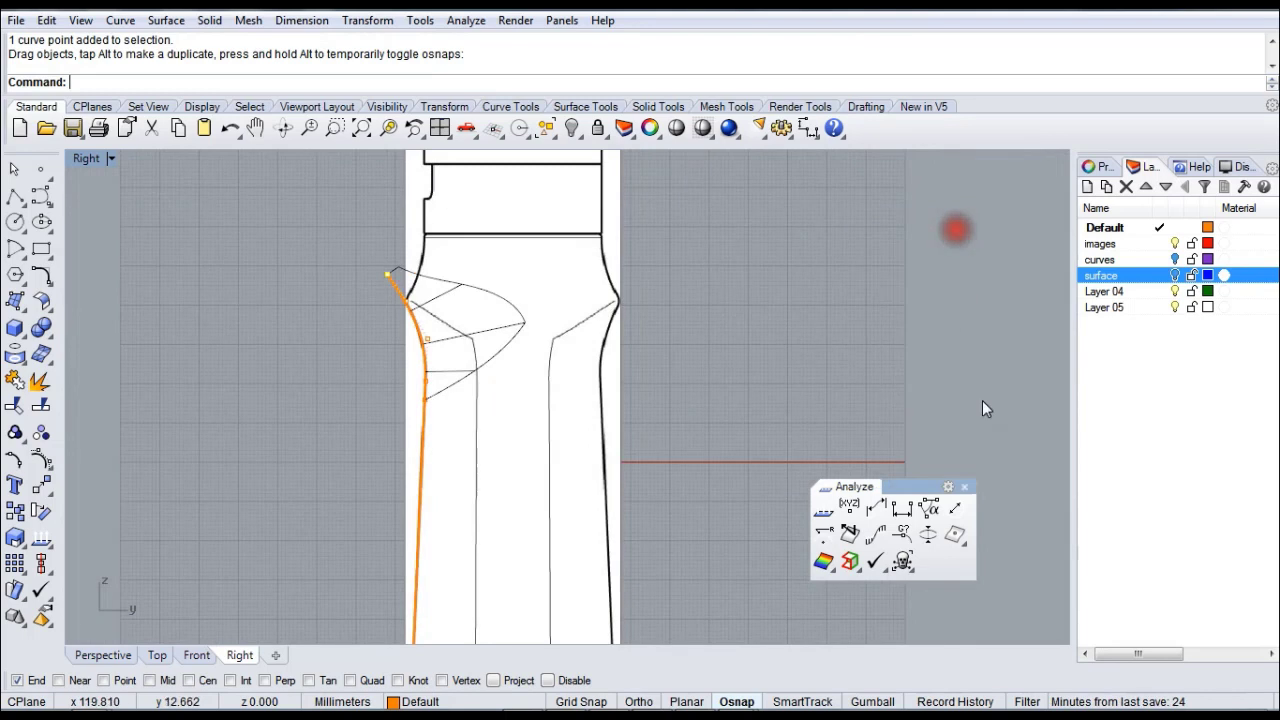
{"action": "left_click", "coordinate": [966, 487]}
{"action": "scroll", "coordinate": [740, 365], "scroll_direction": "down", "scroll_amount": 3}
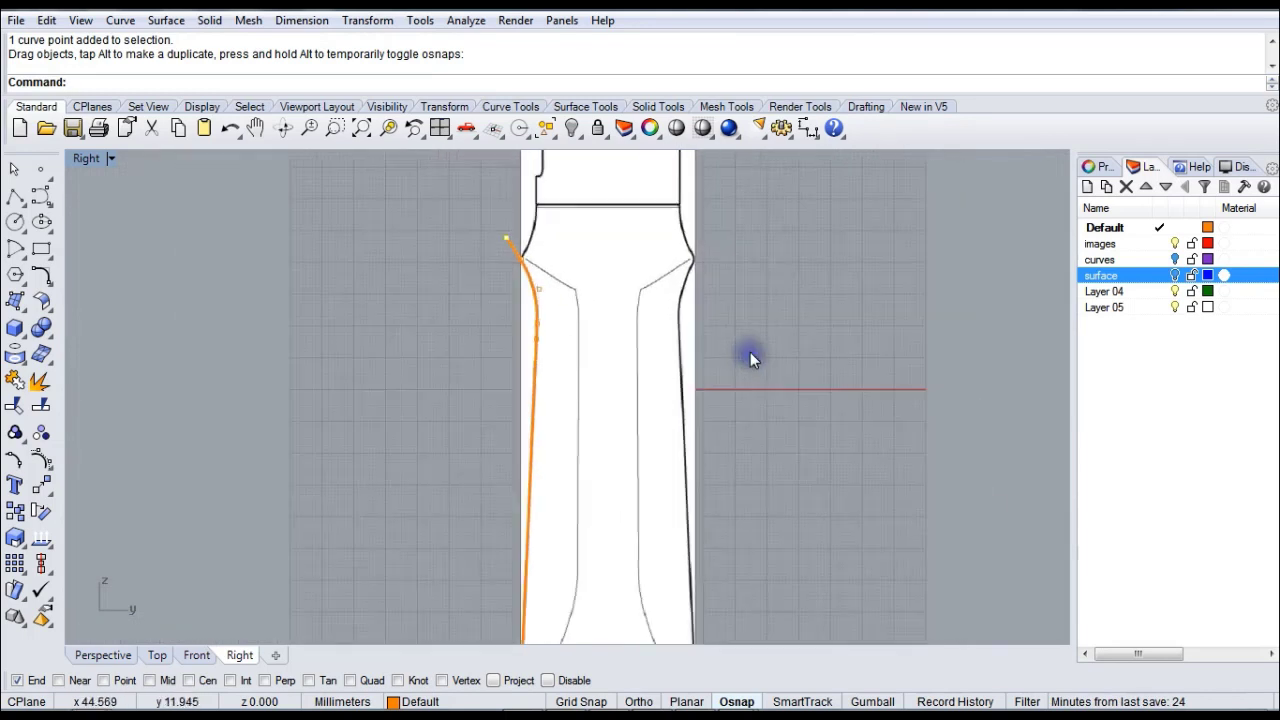
{"action": "left_click", "coordinate": [316, 302]}
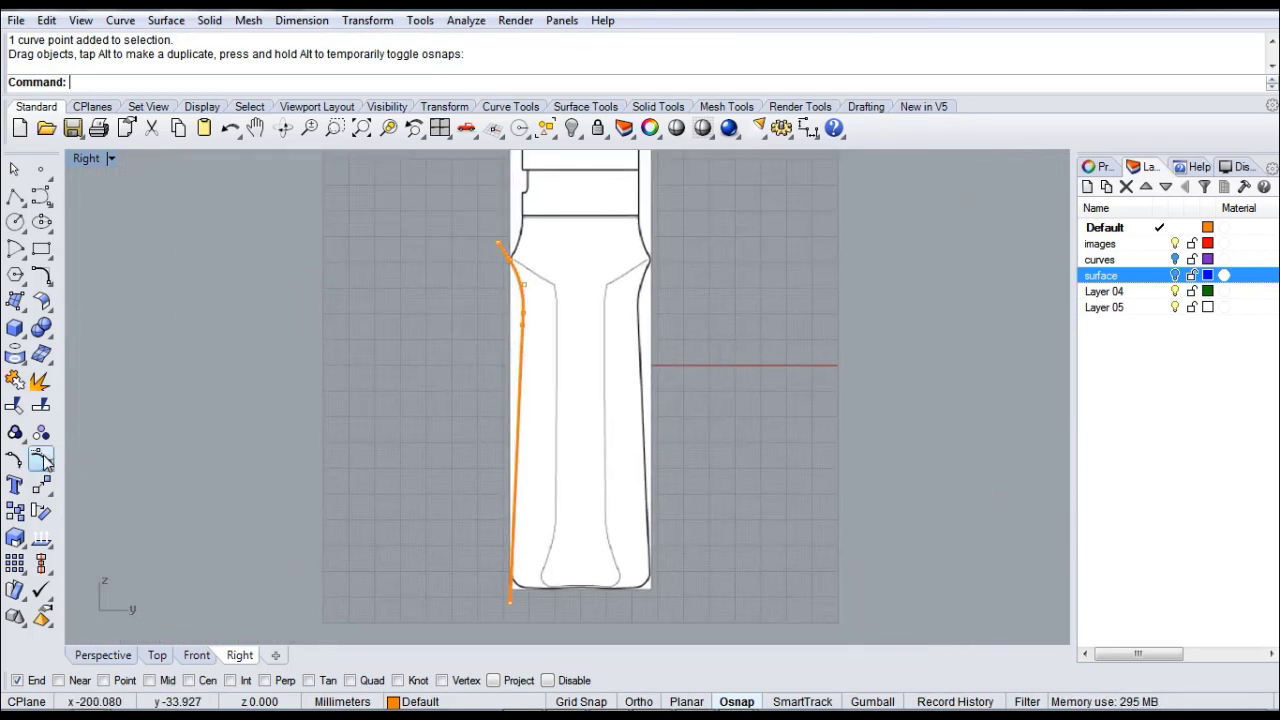
{"action": "left_click", "coordinate": [42, 459]}
- Join the upper curve and the straight side line into one open curve and deselect it
{"action": "left_click", "coordinate": [500, 244]}
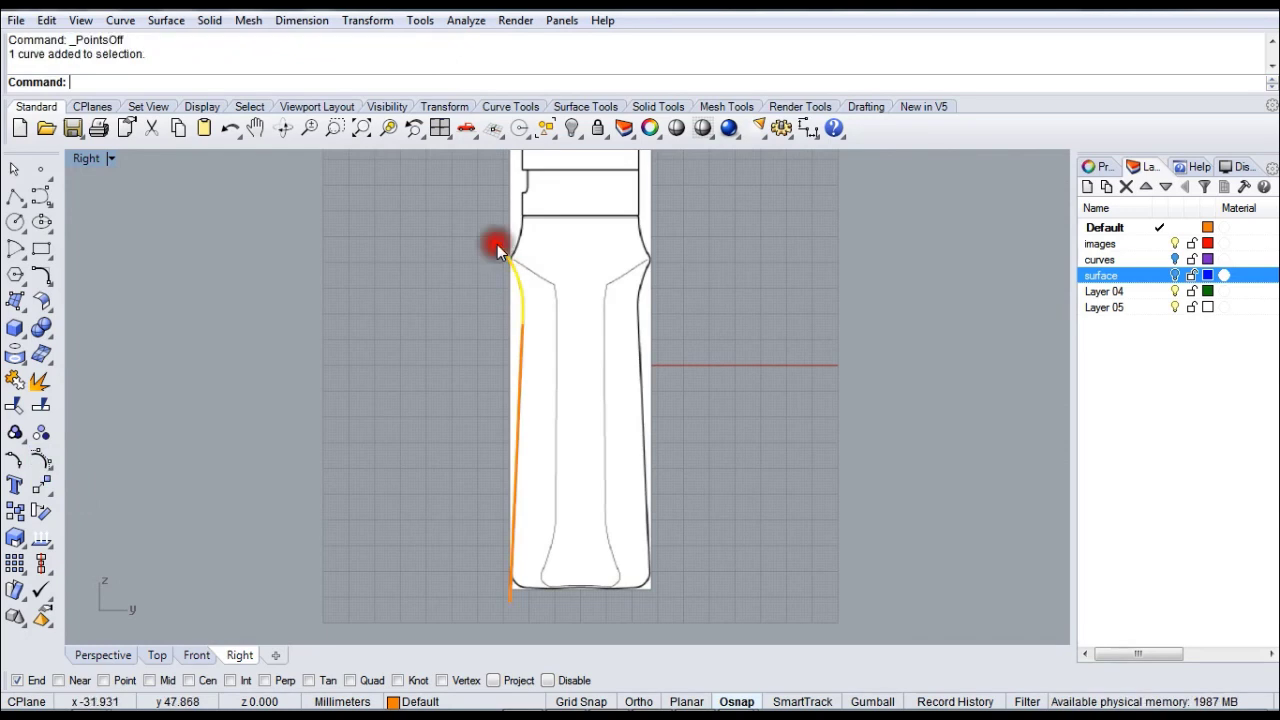
{"action": "left_click", "coordinate": [520, 348]}
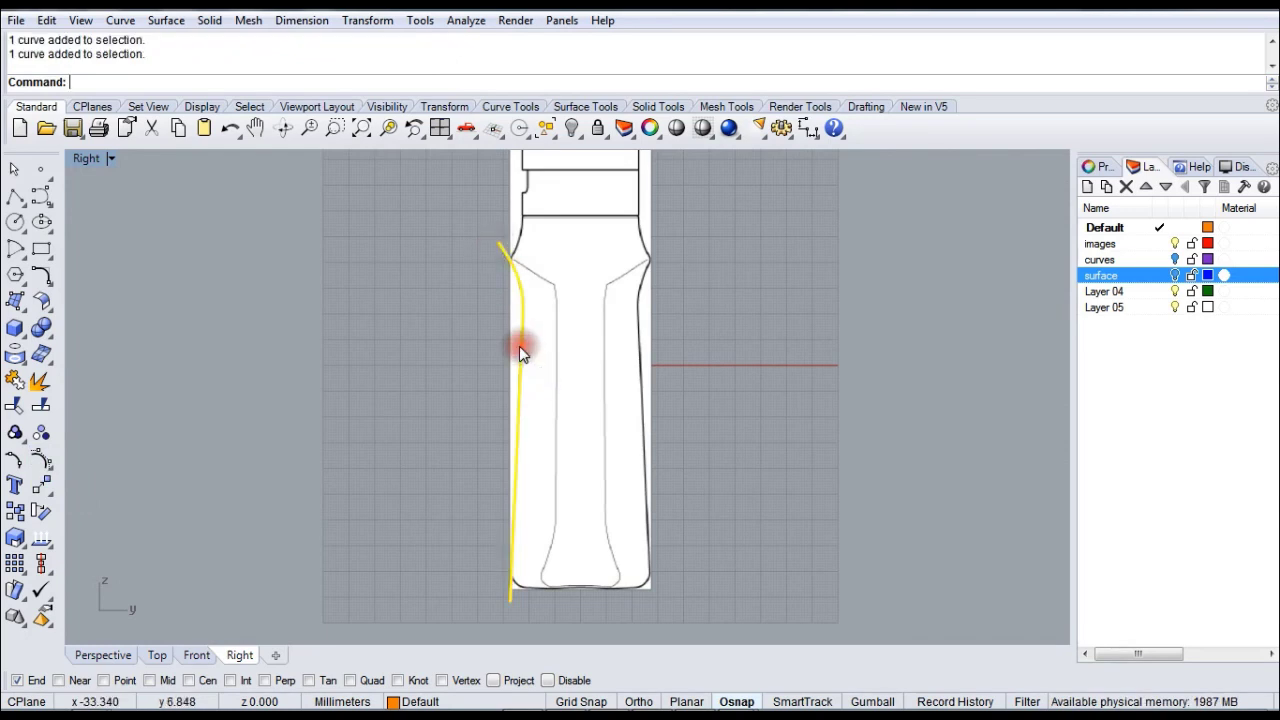
{"action": "left_click", "coordinate": [22, 390]}
{"action": "left_click", "coordinate": [262, 360]}
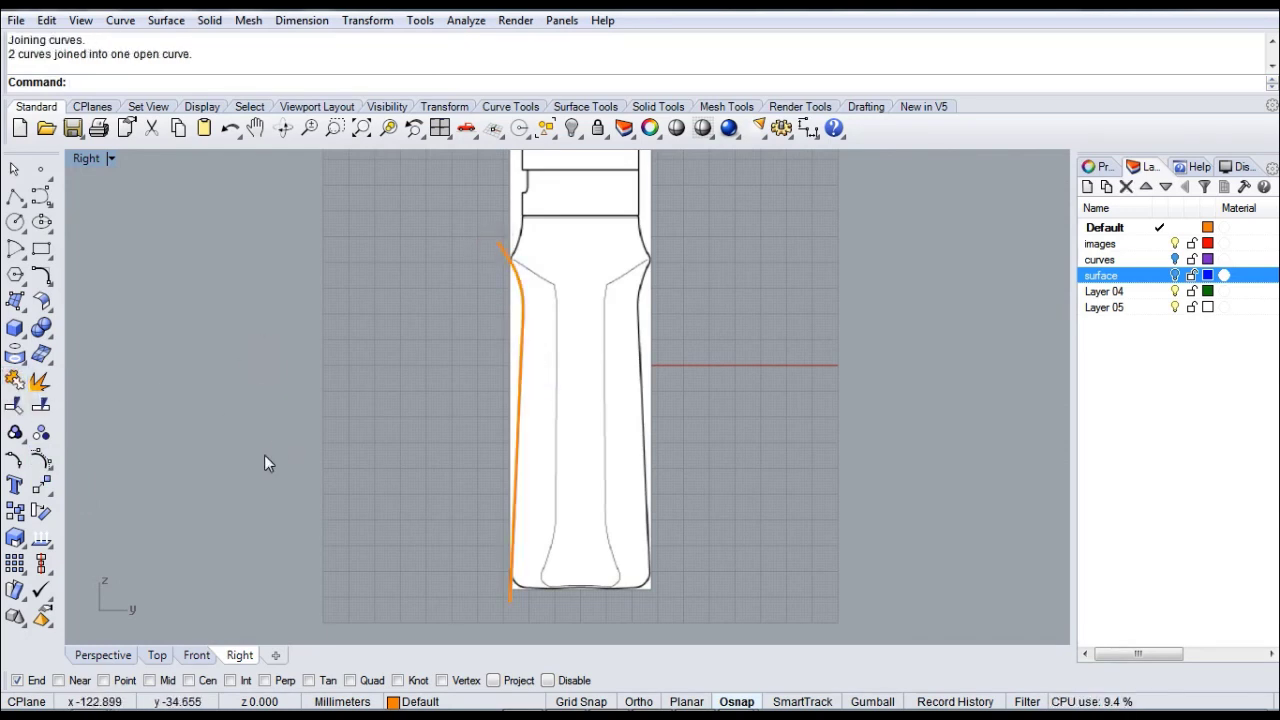
- Switch to the Top view and show the hidden reference images
{"action": "left_click", "coordinate": [158, 656]}
{"action": "scroll", "coordinate": [366, 374], "scroll_direction": "down", "scroll_amount": 5}
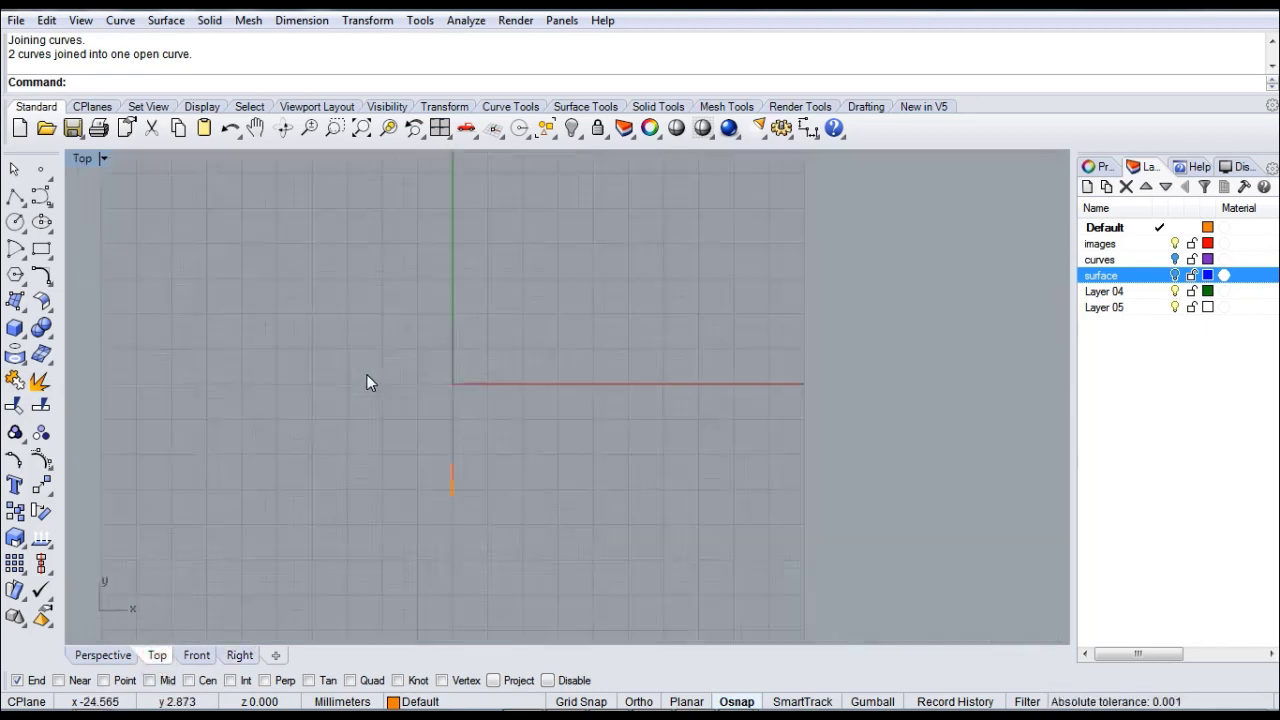
{"action": "left_click", "coordinate": [572, 128]}
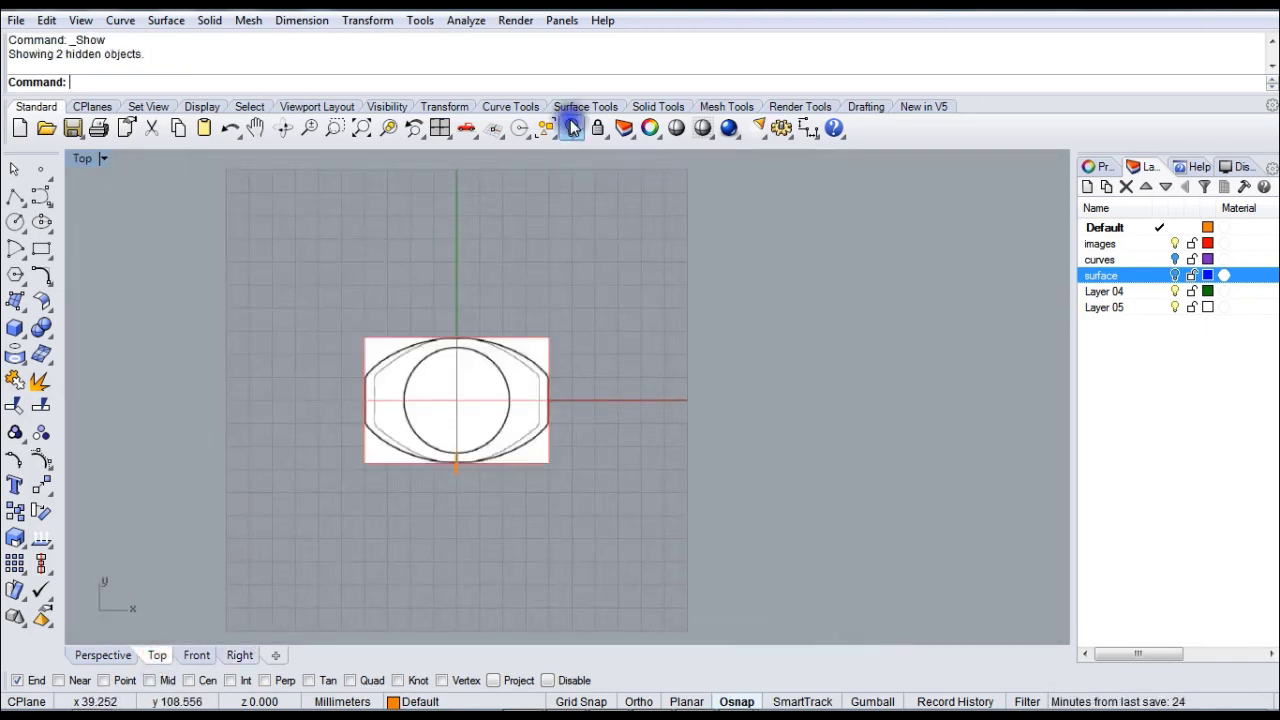
- Unlock the locked reference image in the four-view layout and hide the front and side reference images
{"action": "double_click", "coordinate": [82, 158]}
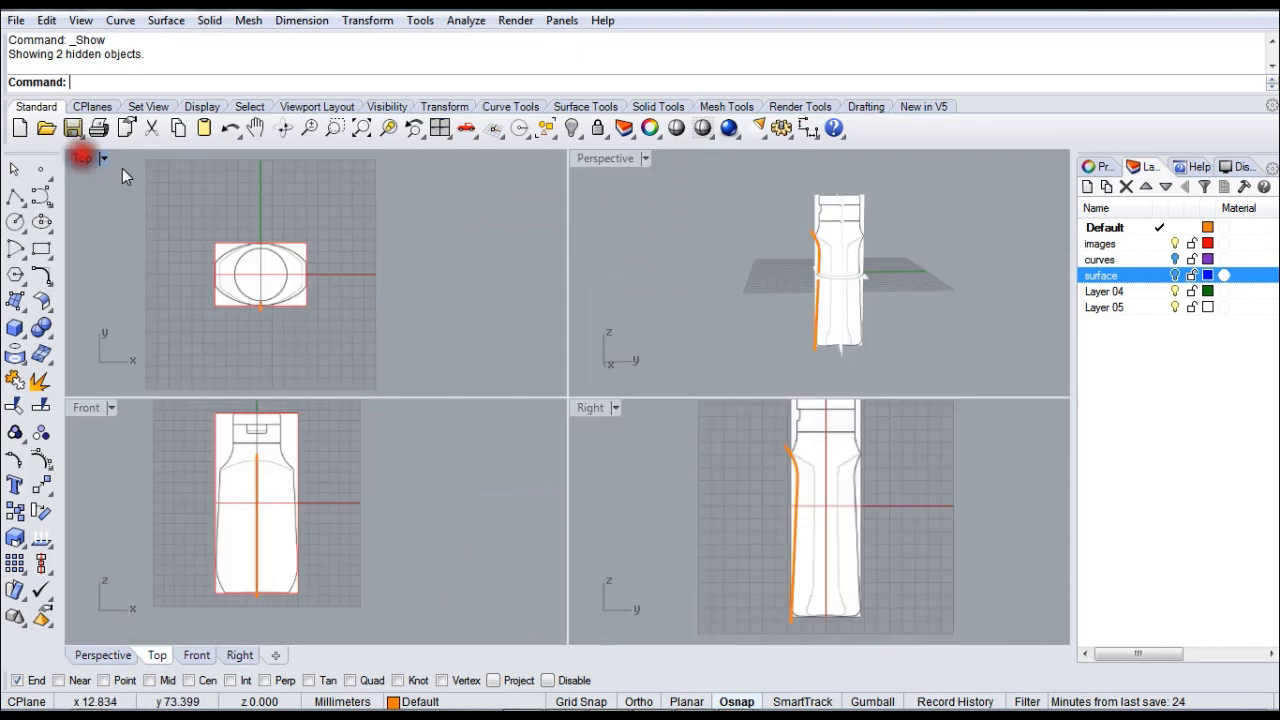
{"action": "right_click_drag", "start_coordinate": [876, 287], "coordinate": [686, 337]}
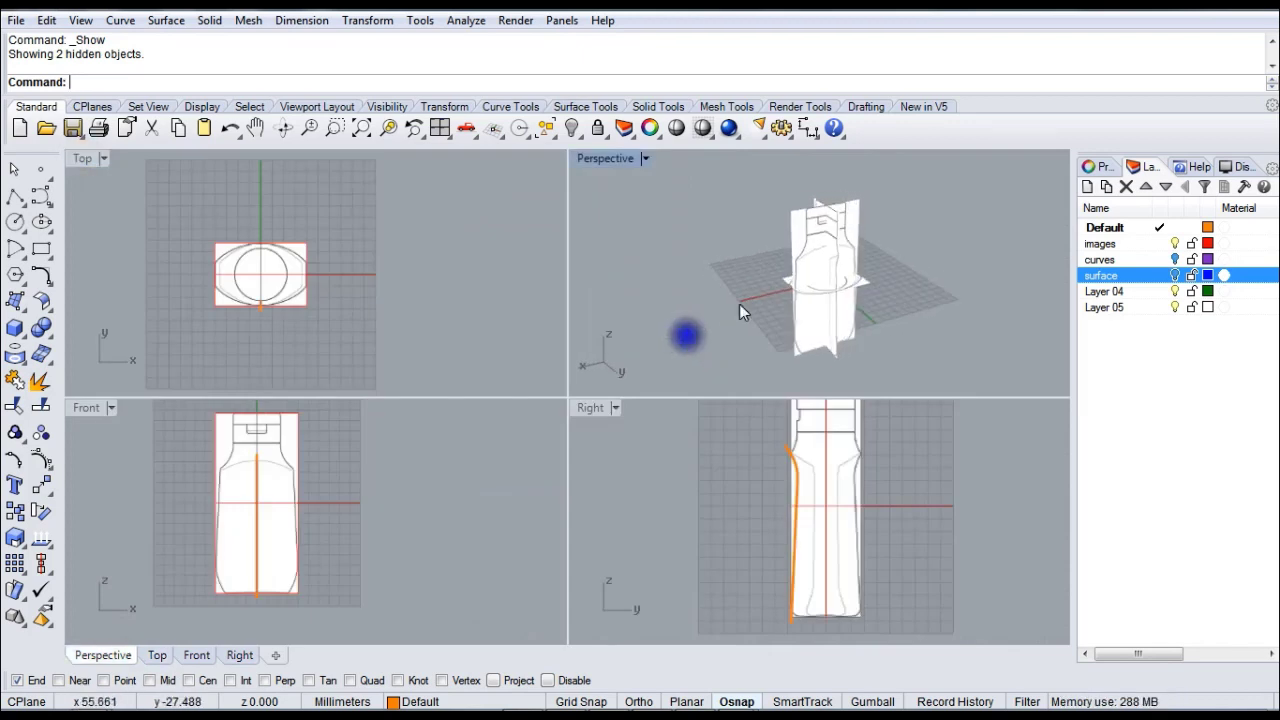
{"action": "scroll", "coordinate": [820, 230], "scroll_direction": "up", "scroll_amount": 3}
{"action": "left_click", "coordinate": [598, 128]}
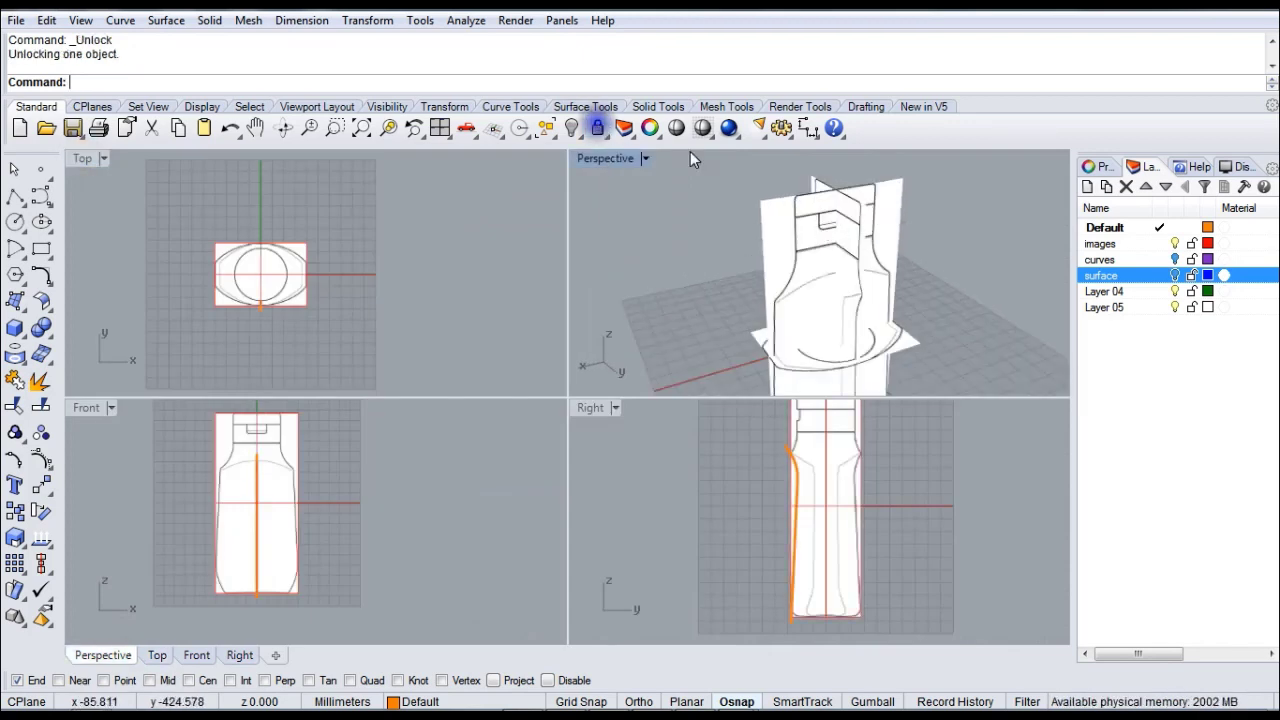
{"action": "left_click", "coordinate": [880, 188]}
{"action": "left_click", "coordinate": [819, 182]}
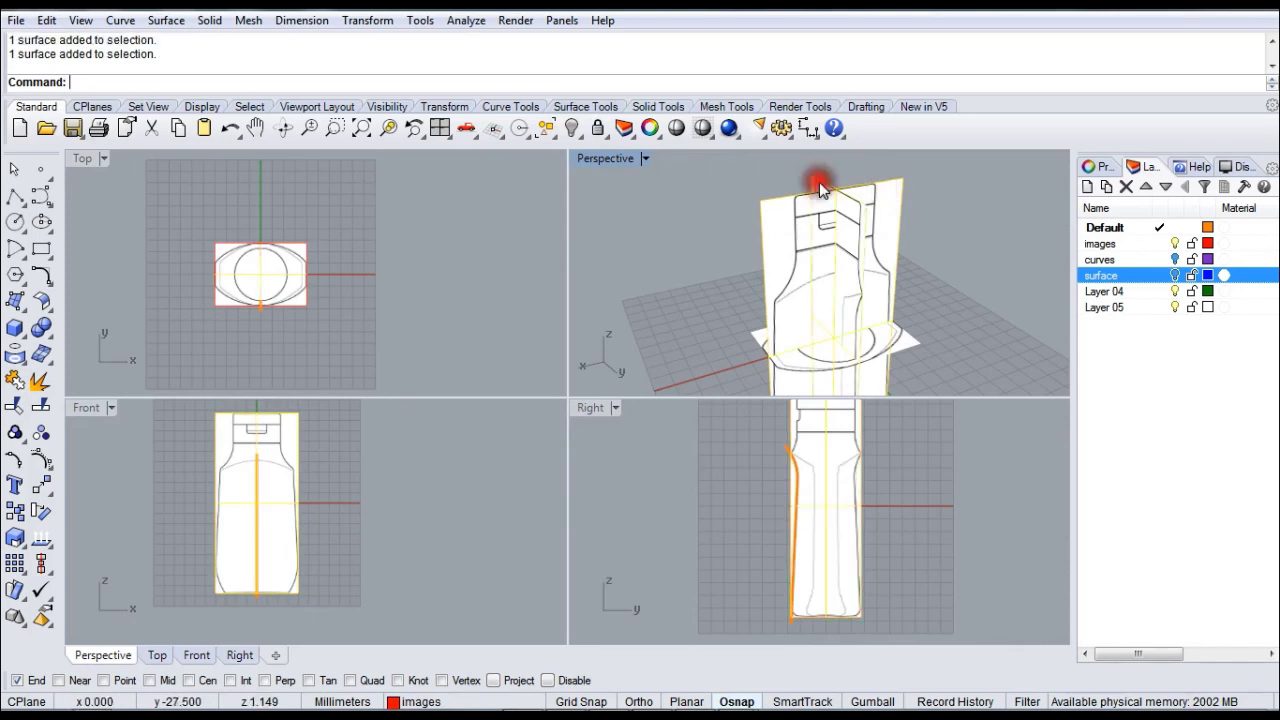
{"action": "left_click", "coordinate": [571, 128]}
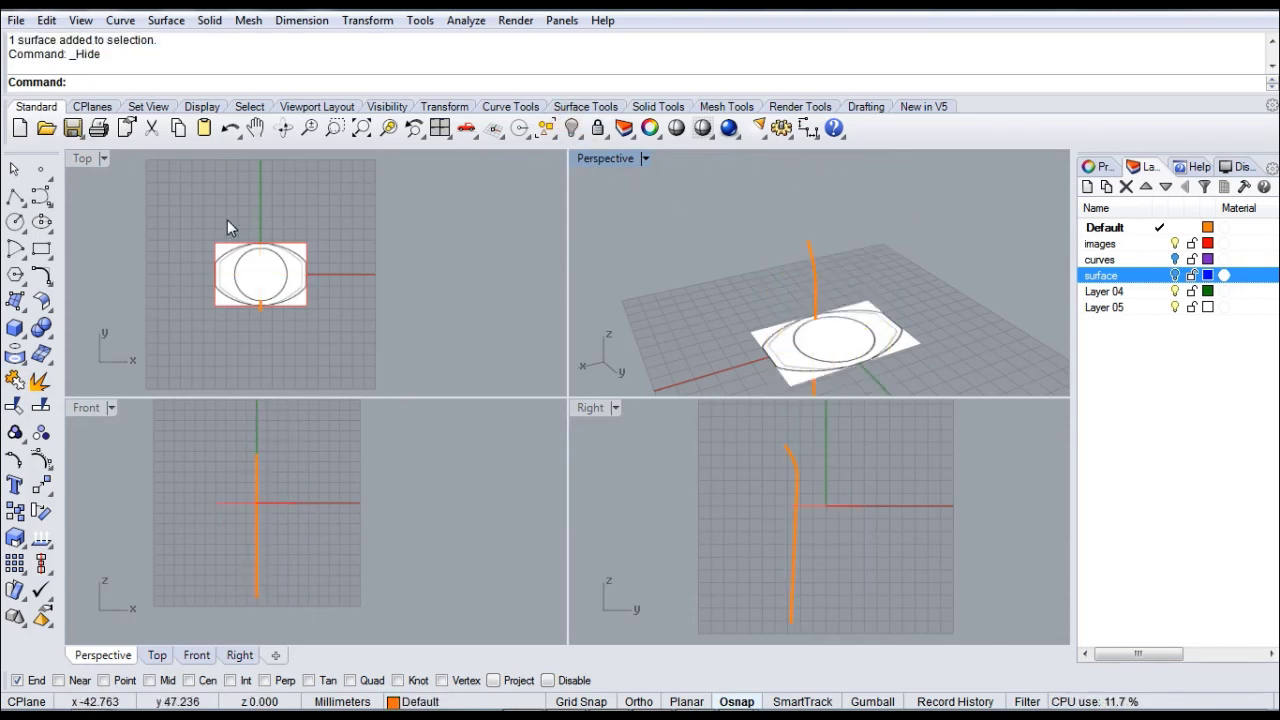
- Maximize the Top view and lock the top reference image
{"action": "double_click", "coordinate": [82, 158]}
{"action": "scroll", "coordinate": [447, 415], "scroll_direction": "up", "scroll_amount": 4}
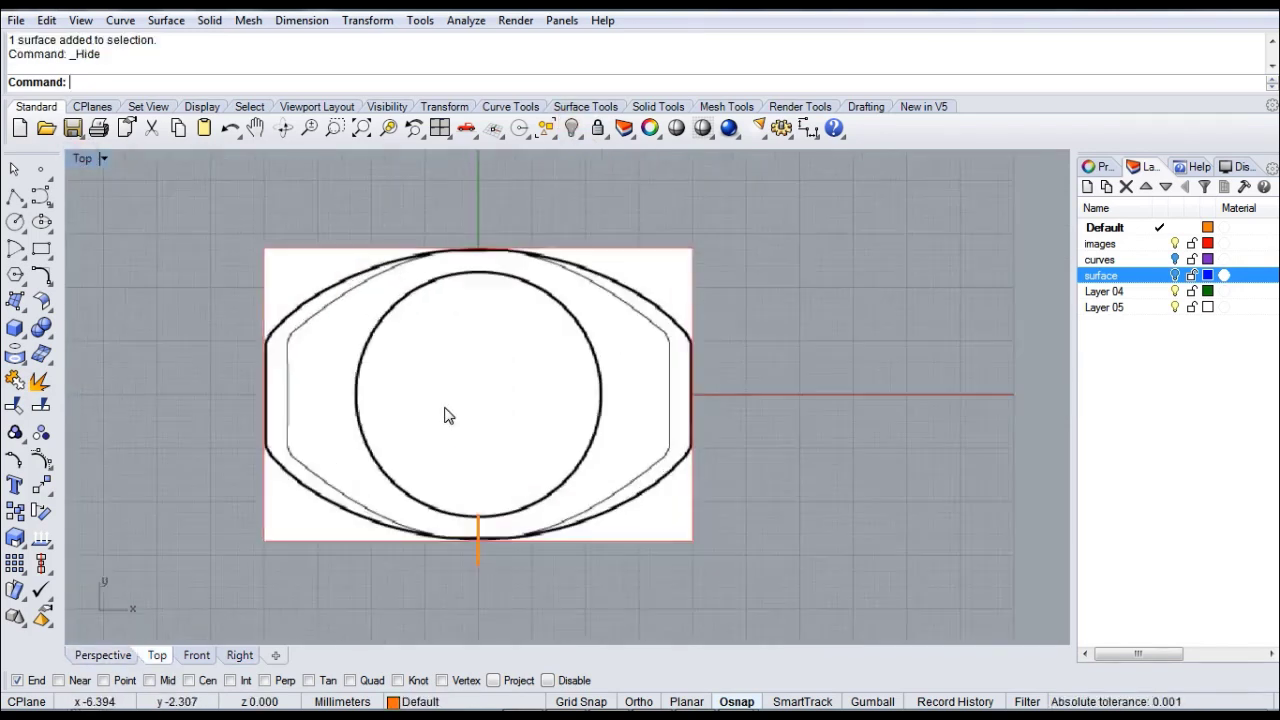
{"action": "left_click", "coordinate": [599, 332]}
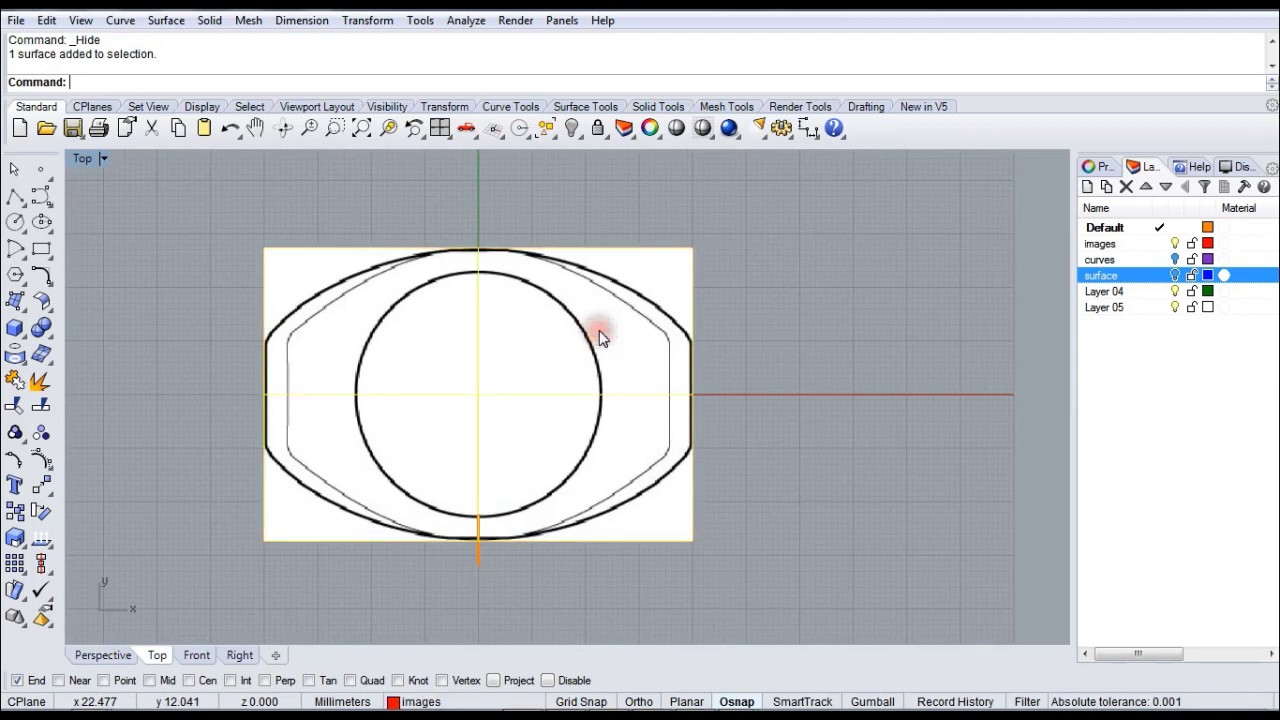
{"action": "left_click", "coordinate": [601, 130]}
- Draw a vertical construction line centred on 0,0 and extending beyond the bottle outline on both sides in the Top view
{"action": "right_click_drag", "start_coordinate": [510, 441], "coordinate": [520, 397]}
{"action": "scroll", "coordinate": [445, 461], "scroll_direction": "up", "scroll_amount": 3}
{"action": "scroll", "coordinate": [463, 455], "scroll_direction": "up", "scroll_amount": 2}
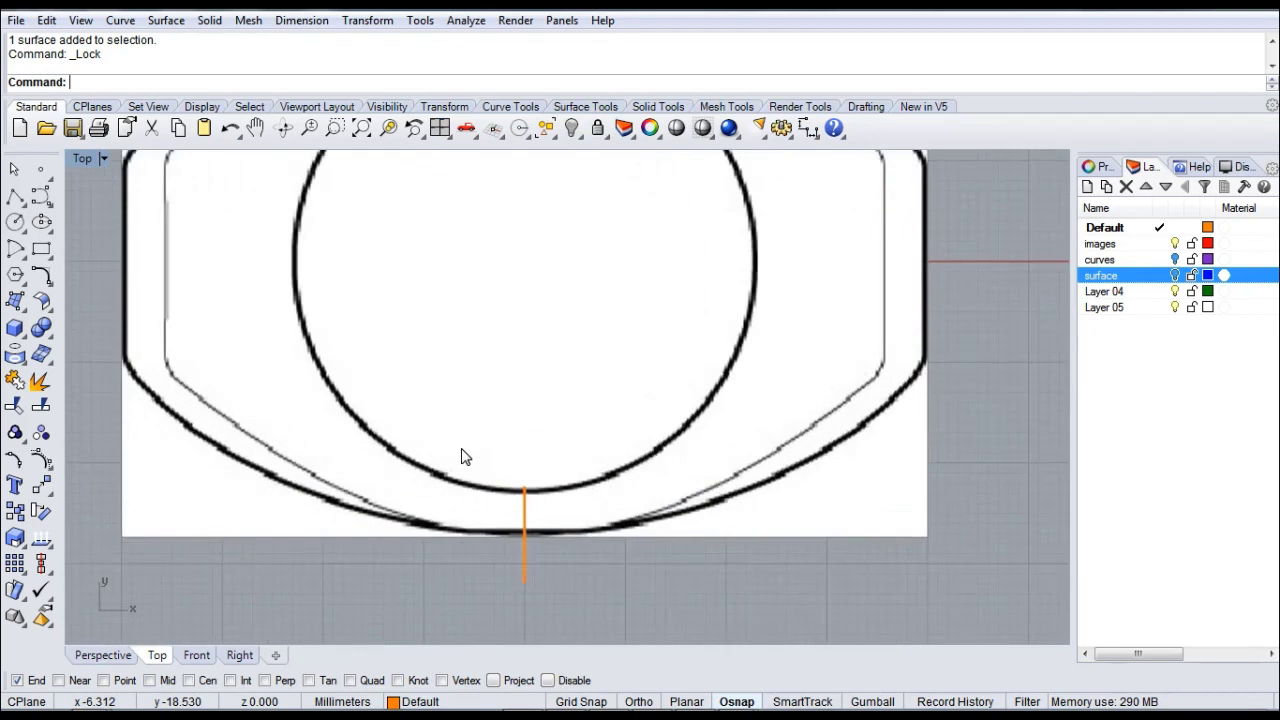
{"action": "left_click", "coordinate": [15, 200]}
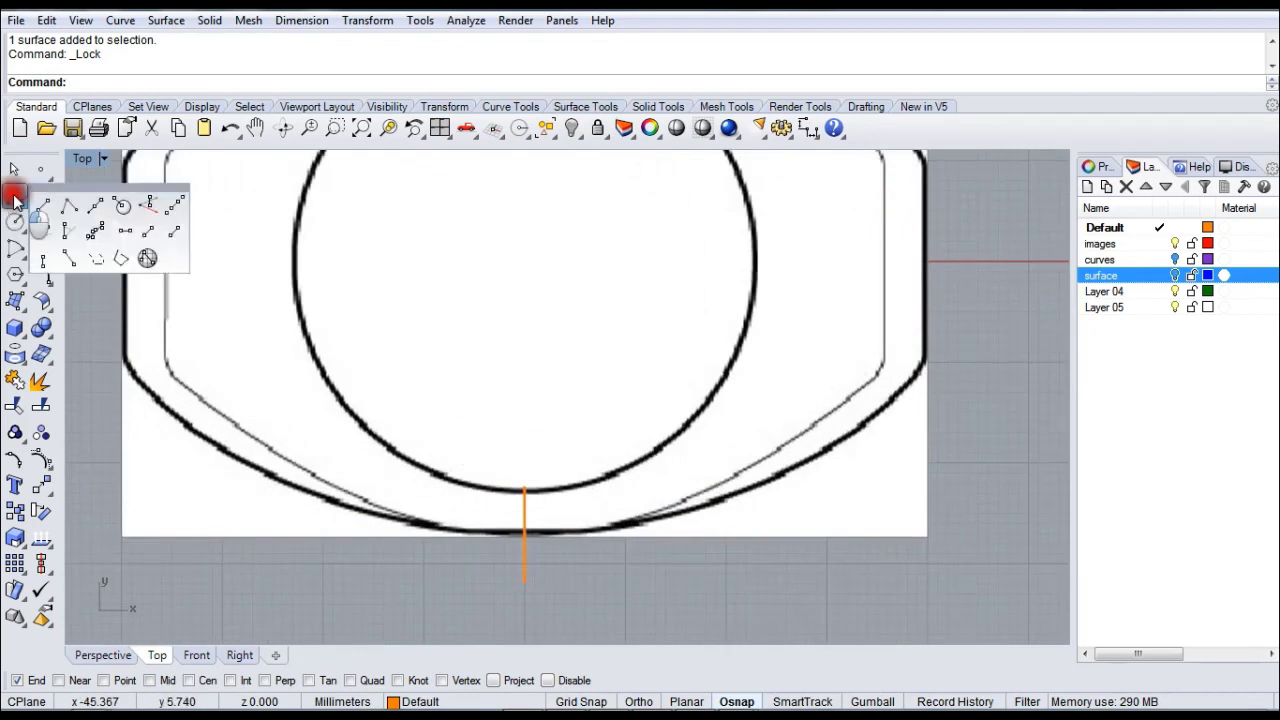
{"action": "left_click", "coordinate": [96, 212]}
{"action": "scroll", "coordinate": [420, 371], "scroll_direction": "down", "scroll_amount": 5}
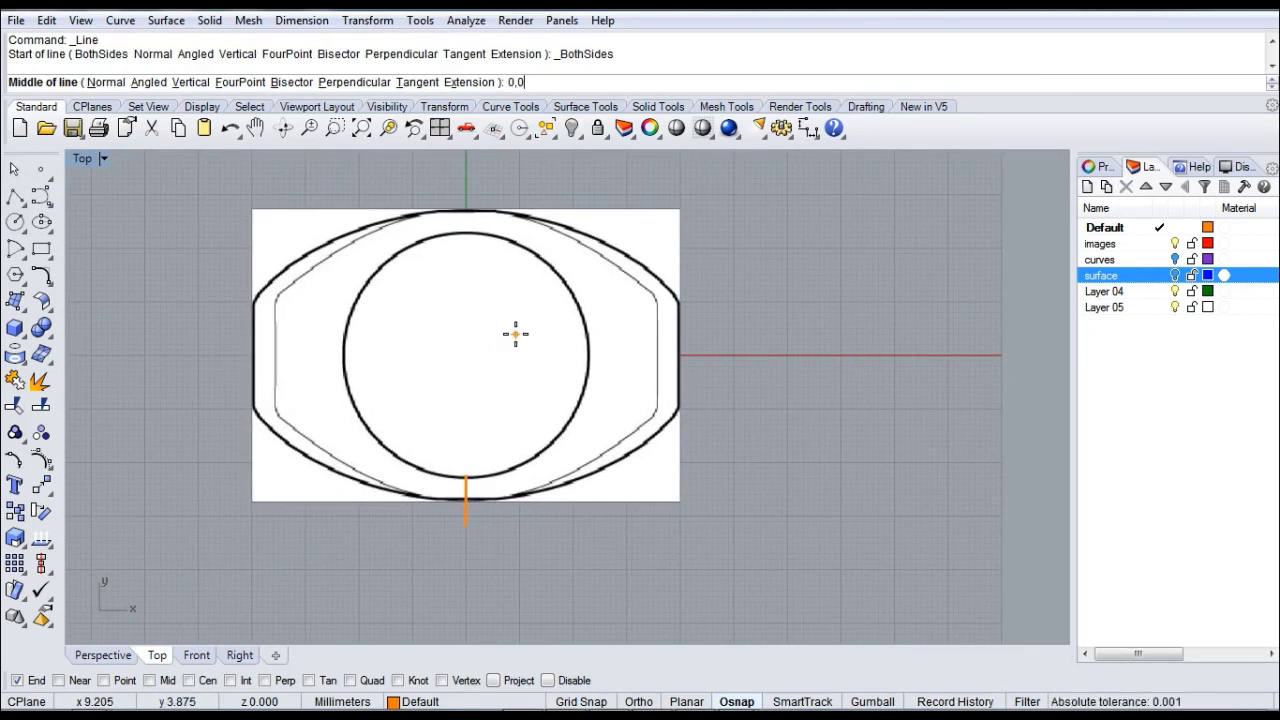
{"action": "type", "text": "0,0"}
{"action": "key", "text": "Return"}
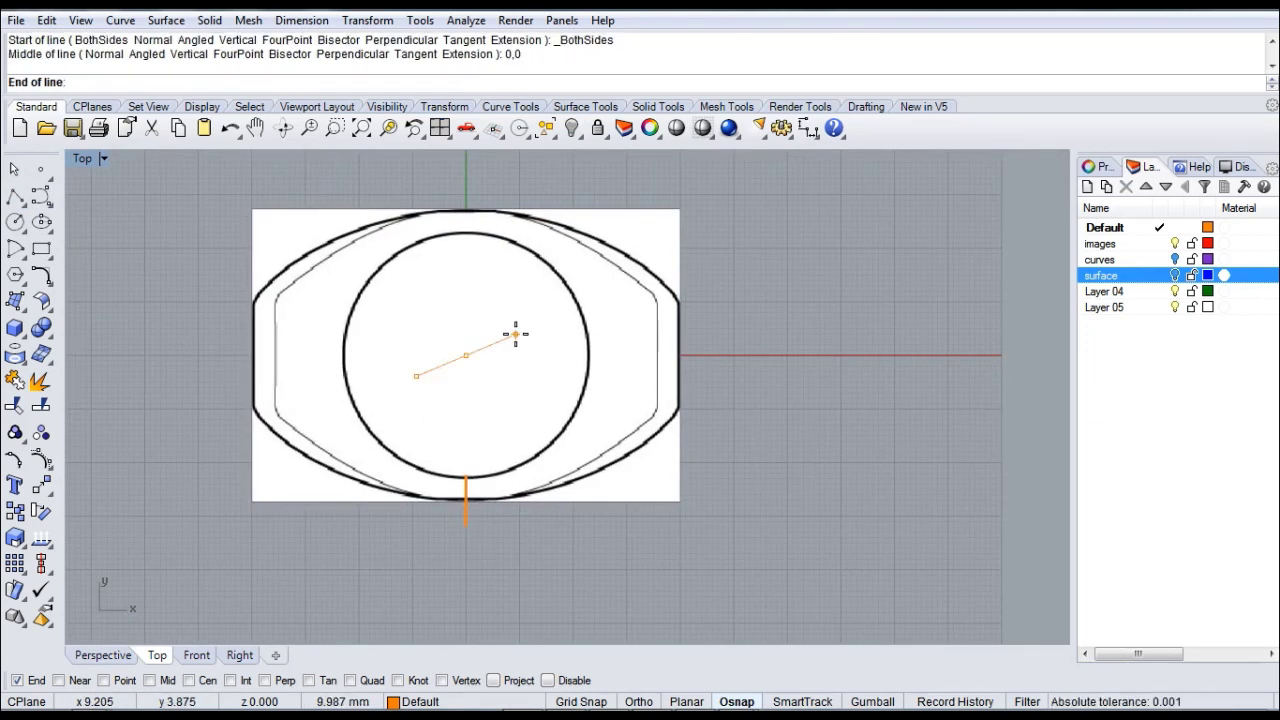
{"action": "key", "text": "shift"}
{"action": "left_click", "coordinate": [536, 614]}
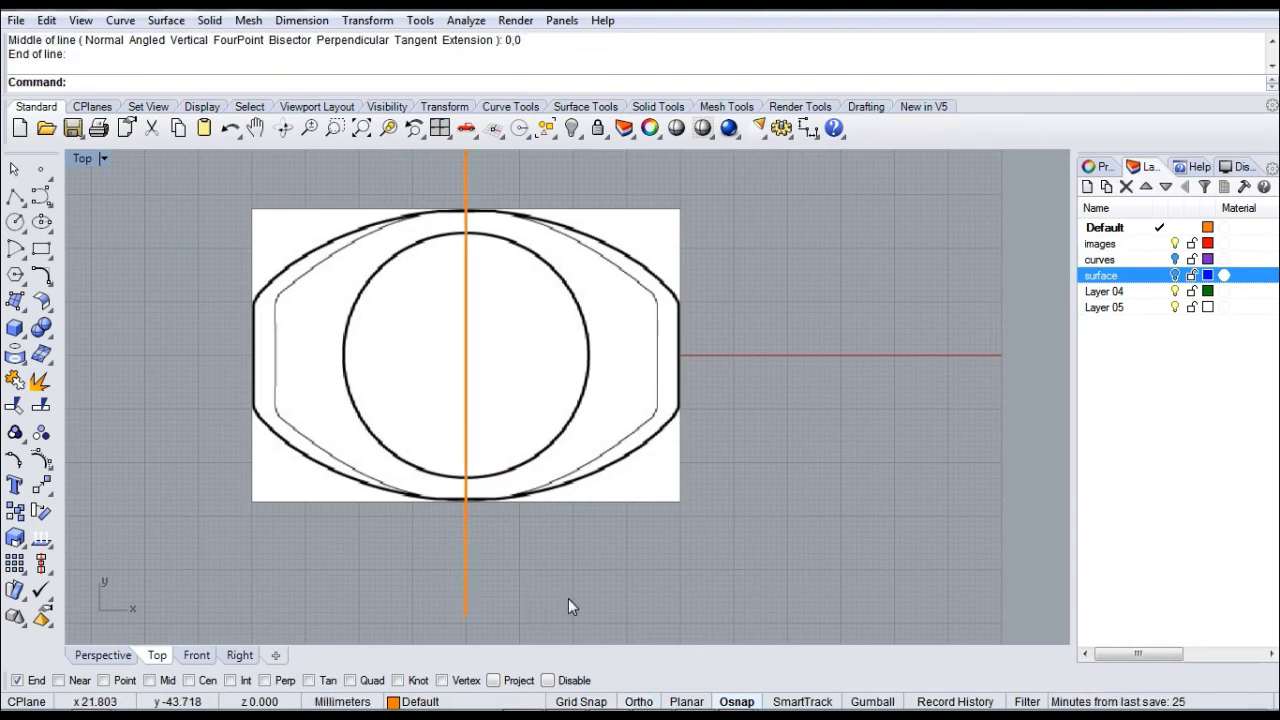
- With grid snap and ortho on, draw a horizontal line centred on the vertical line at y -7, extending 42 mm to each side
{"action": "right_click_drag", "start_coordinate": [566, 474], "coordinate": [600, 471]}
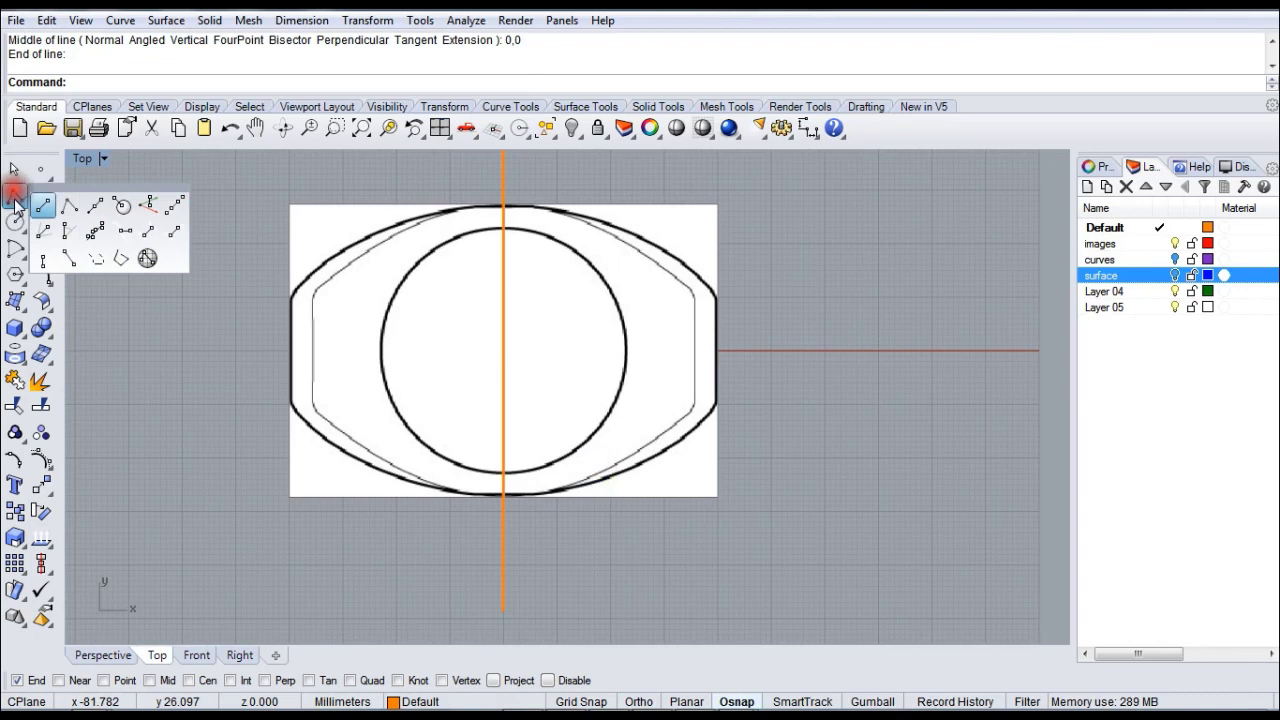
{"action": "left_click", "coordinate": [94, 205]}
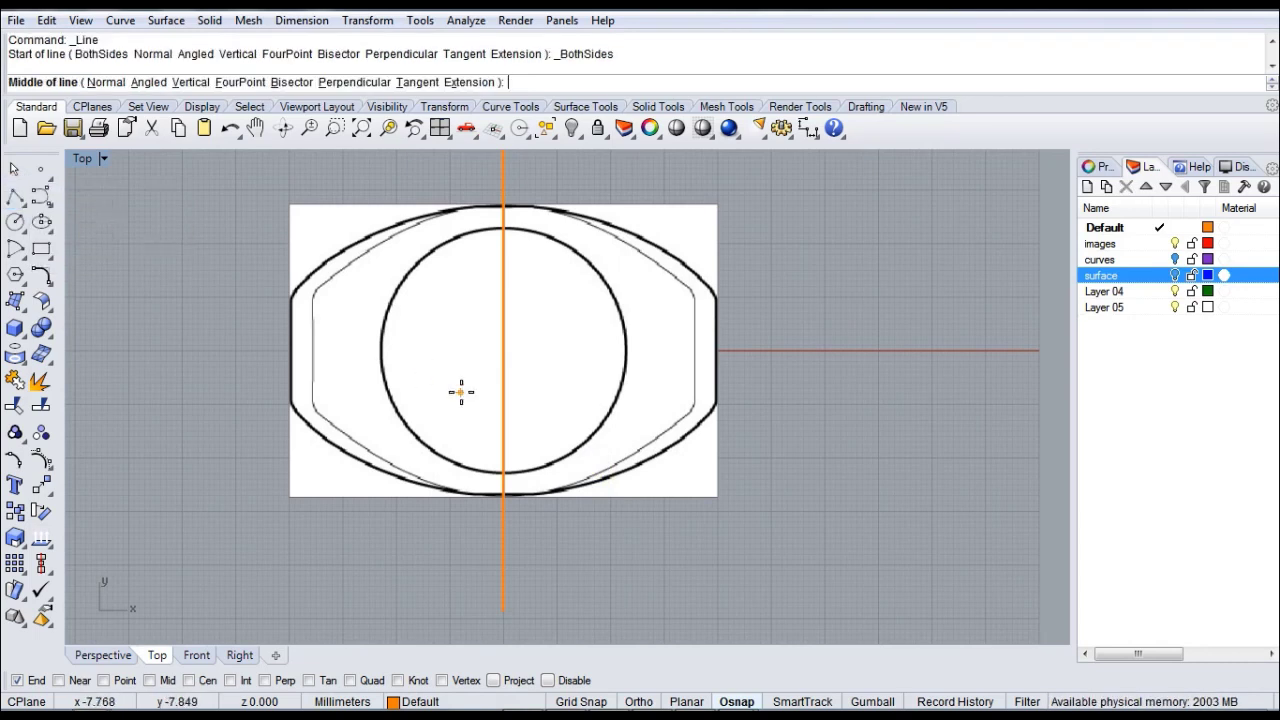
{"action": "scroll", "coordinate": [494, 446], "scroll_direction": "up", "scroll_amount": 3}
{"action": "scroll", "coordinate": [490, 447], "scroll_direction": "up", "scroll_amount": 2}
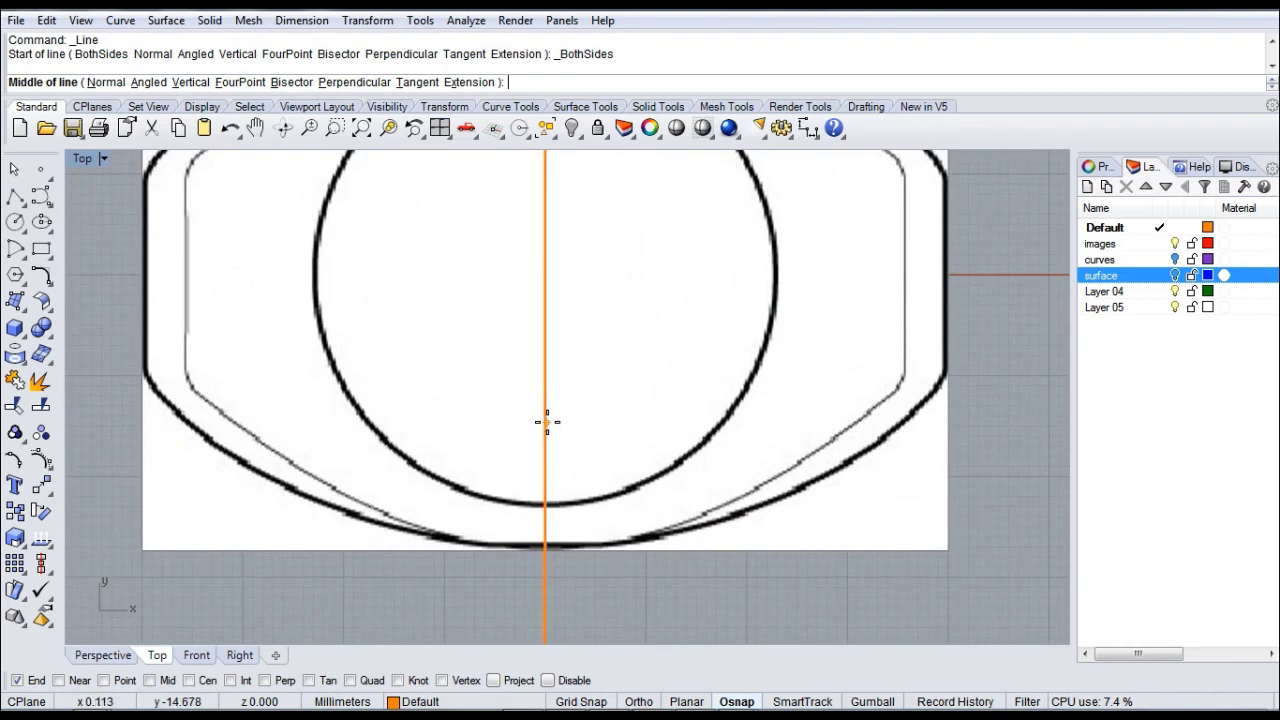
{"action": "left_click", "coordinate": [585, 703]}
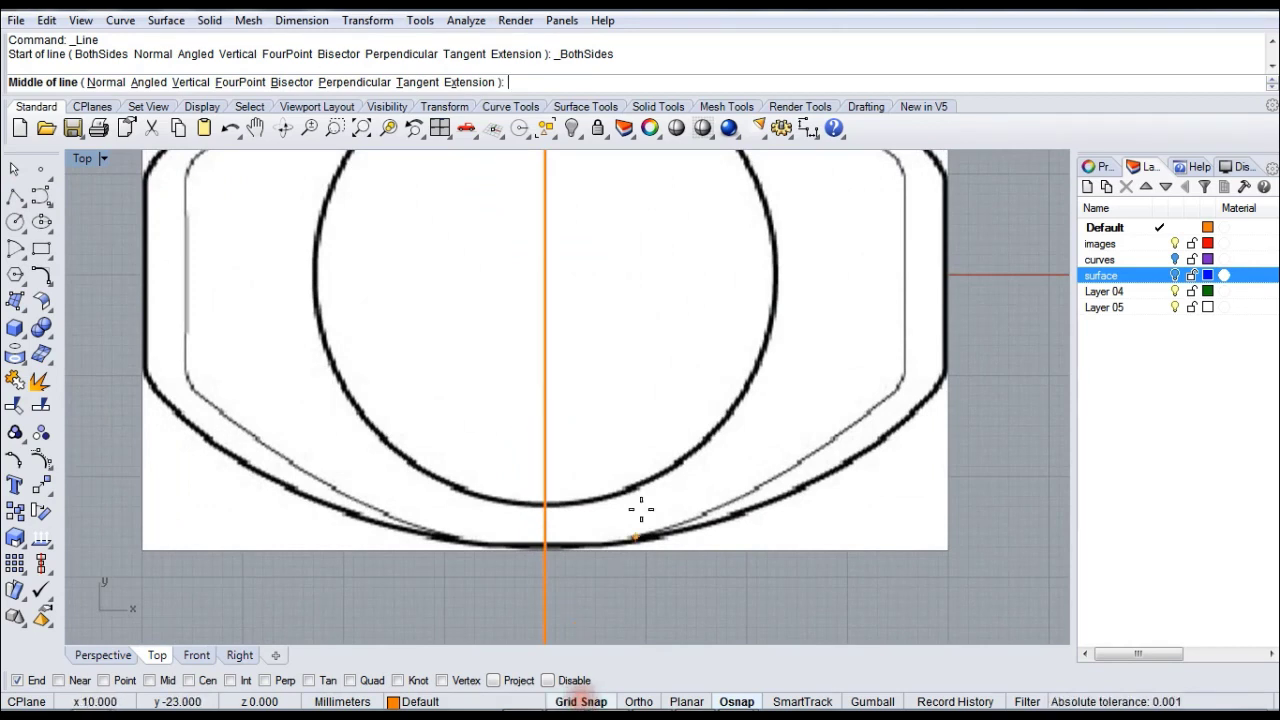
{"action": "left_click", "coordinate": [545, 348]}
{"action": "key", "text": "F8"}
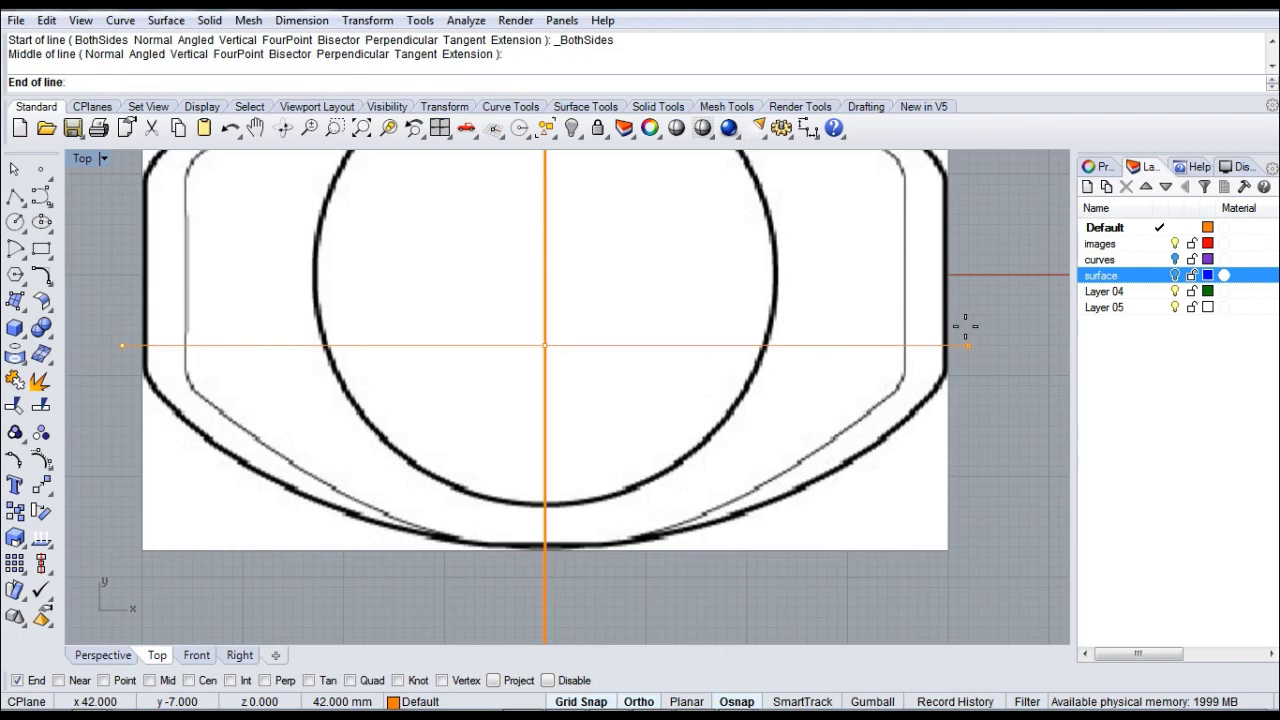
{"action": "left_click", "coordinate": [965, 325]}
- Start an interpolated curve at the horizontal line's left end, with Planar mode and projected object snaps enabled
{"action": "mouse_move", "coordinate": [473, 332]}
{"action": "right_mouse_down"}
{"action": "mouse_move", "coordinate": [471, 352]}
{"action": "mouse_move", "coordinate": [473, 337]}
{"action": "right_mouse_up"}
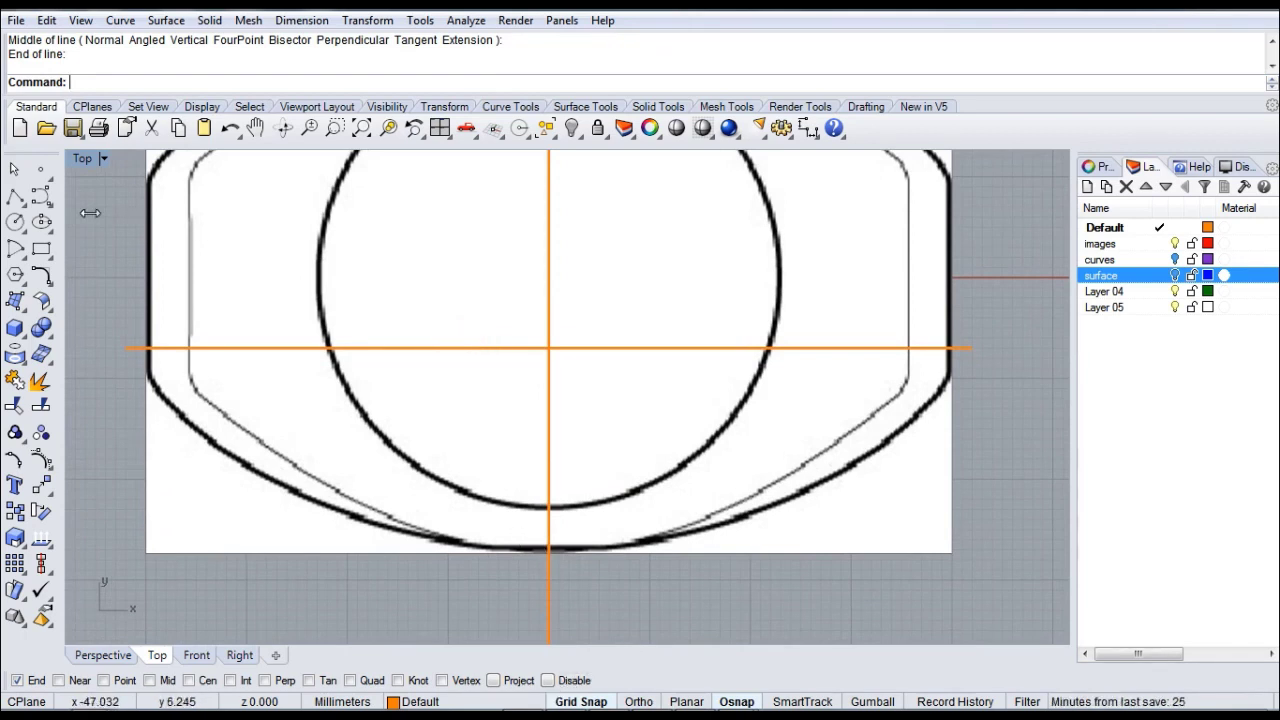
{"action": "left_click", "coordinate": [36, 198]}
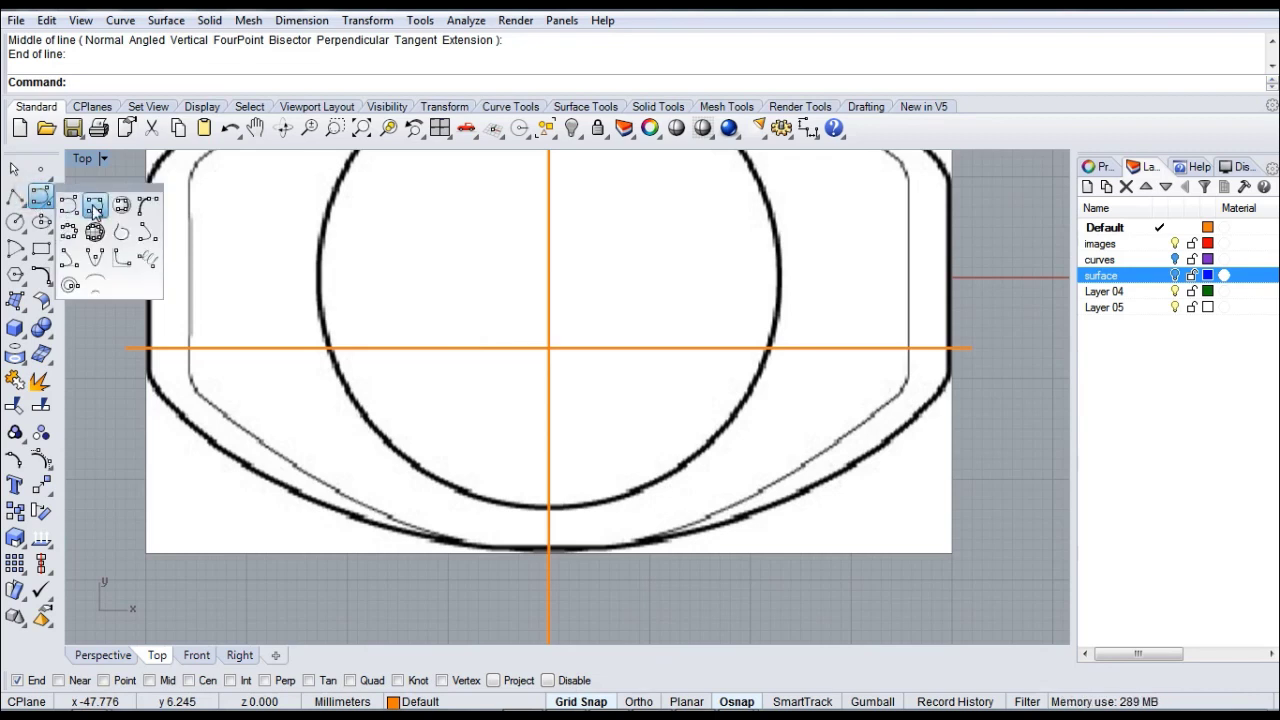
{"action": "left_click", "coordinate": [95, 206]}
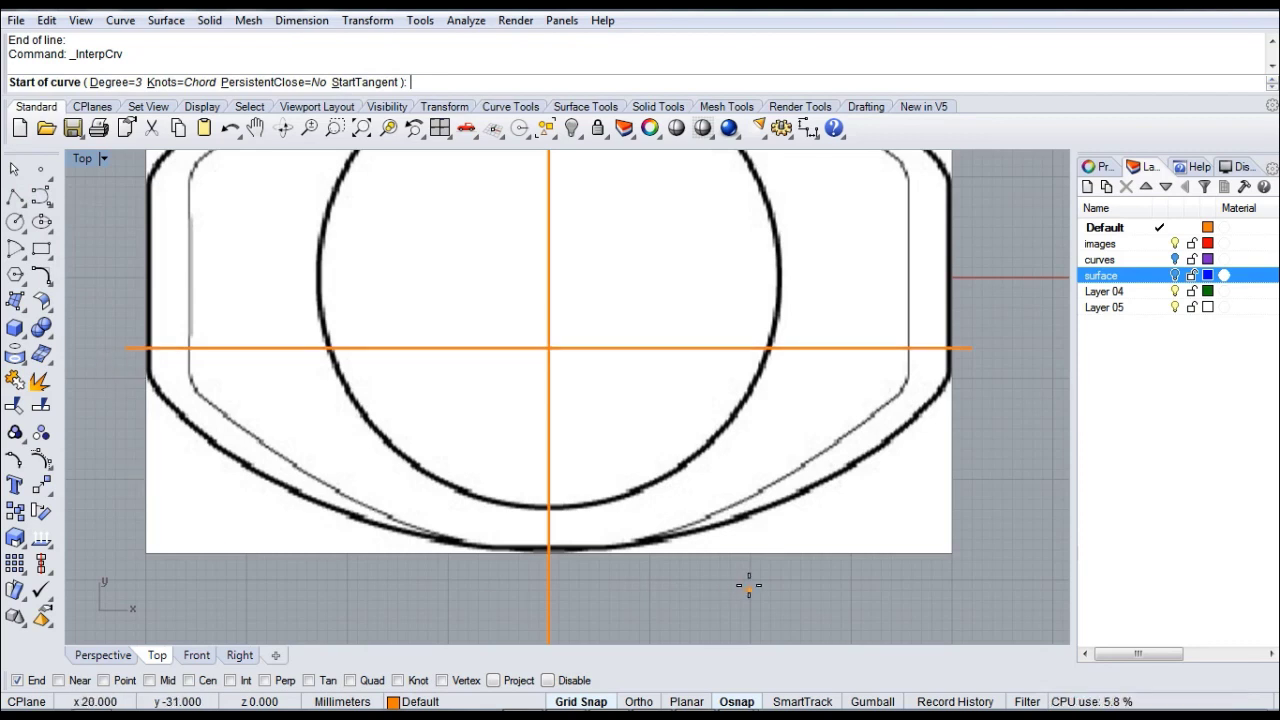
{"action": "left_click", "coordinate": [687, 702]}
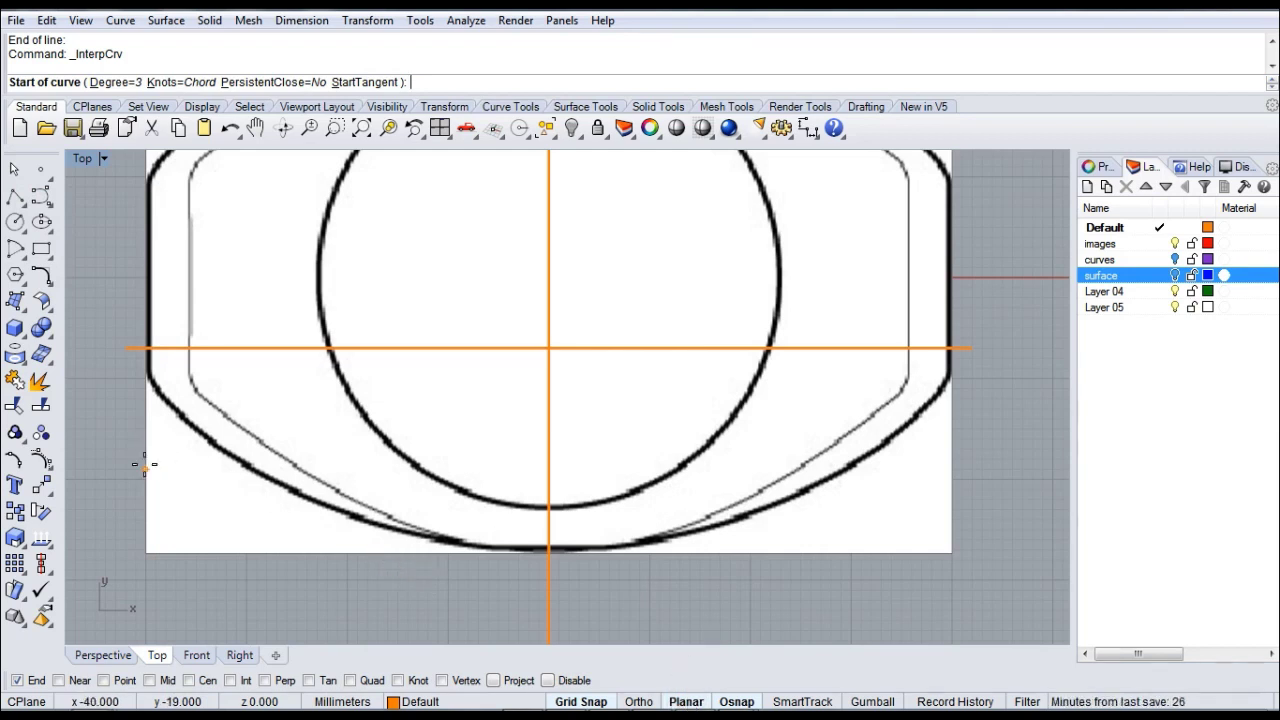
{"action": "left_click", "coordinate": [494, 680]}
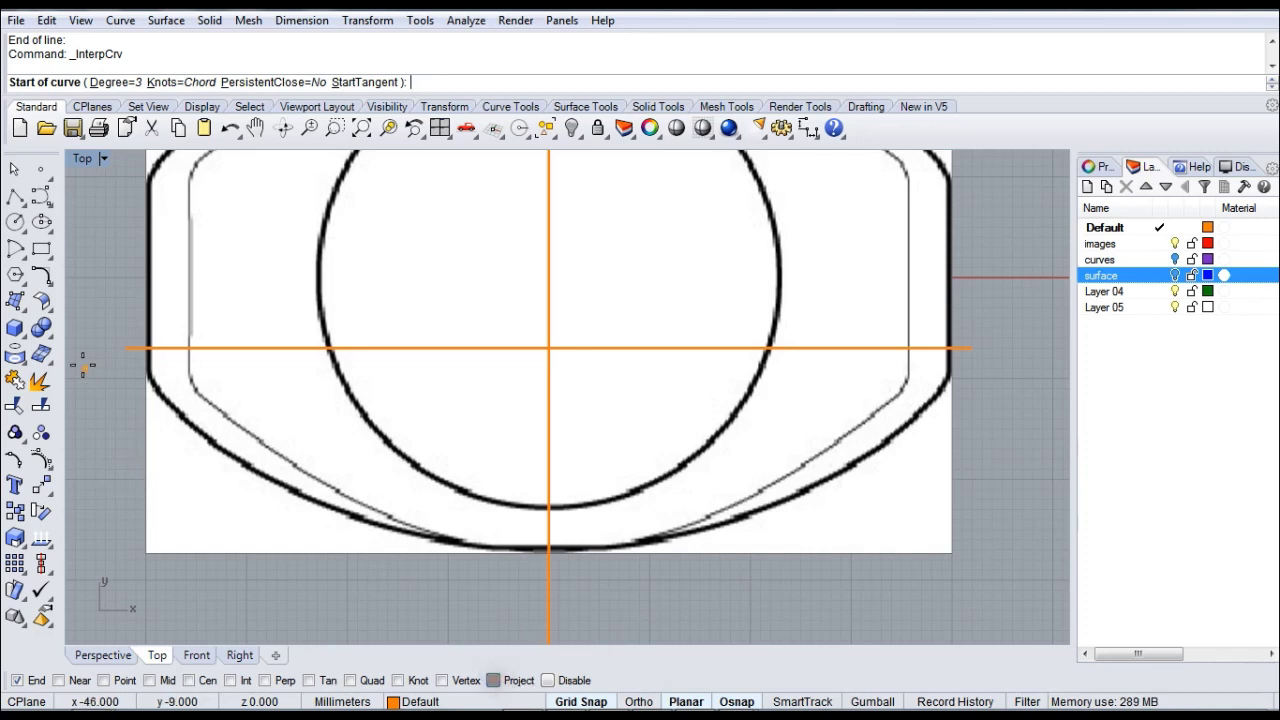
{"action": "left_click", "coordinate": [120, 352]}
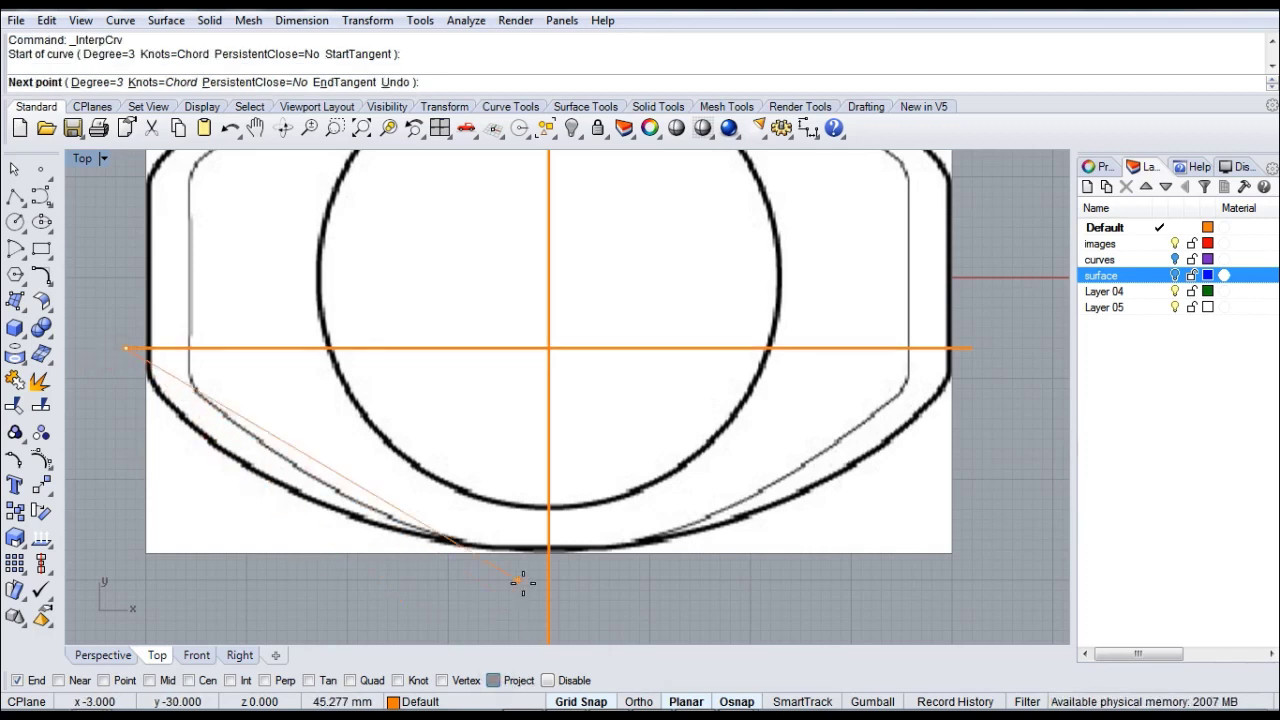
- Pass the curve through 0,-27 with object snaps disabled, then re-enable them and finish the curve at the horizontal line's right end
{"action": "scroll", "coordinate": [527, 580], "scroll_direction": "up", "scroll_amount": 5}
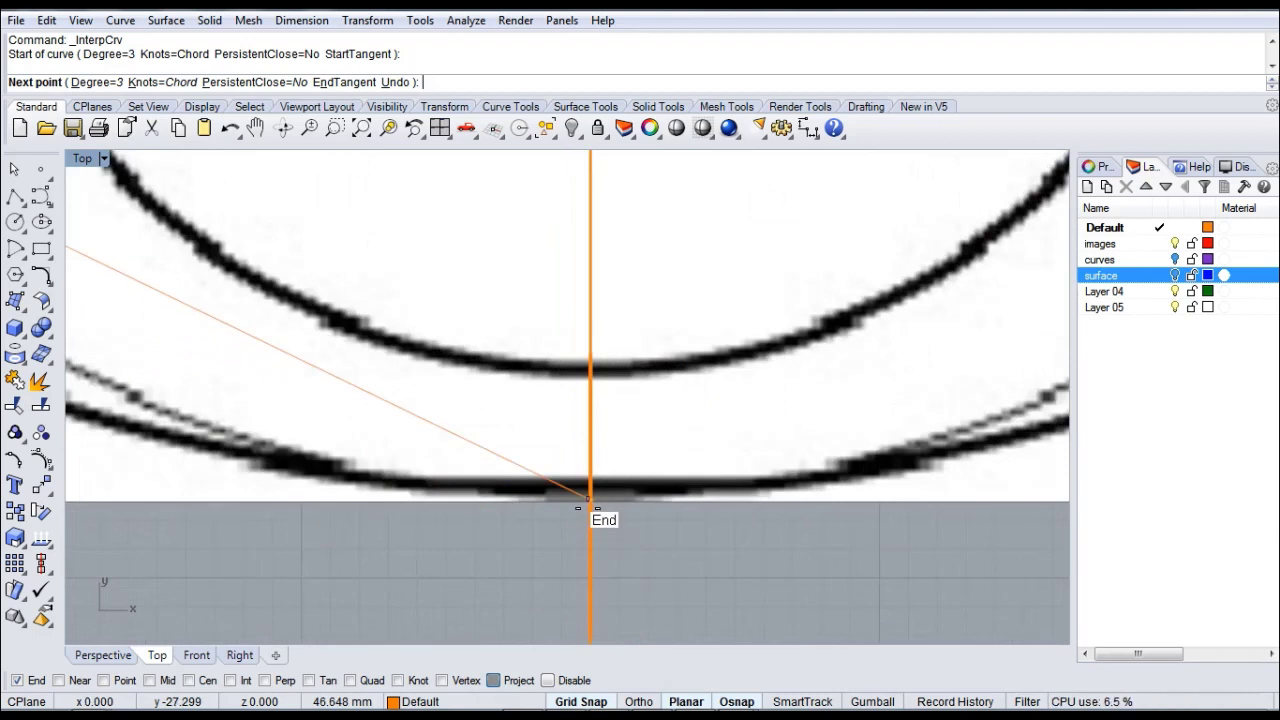
{"action": "left_click", "coordinate": [548, 680]}
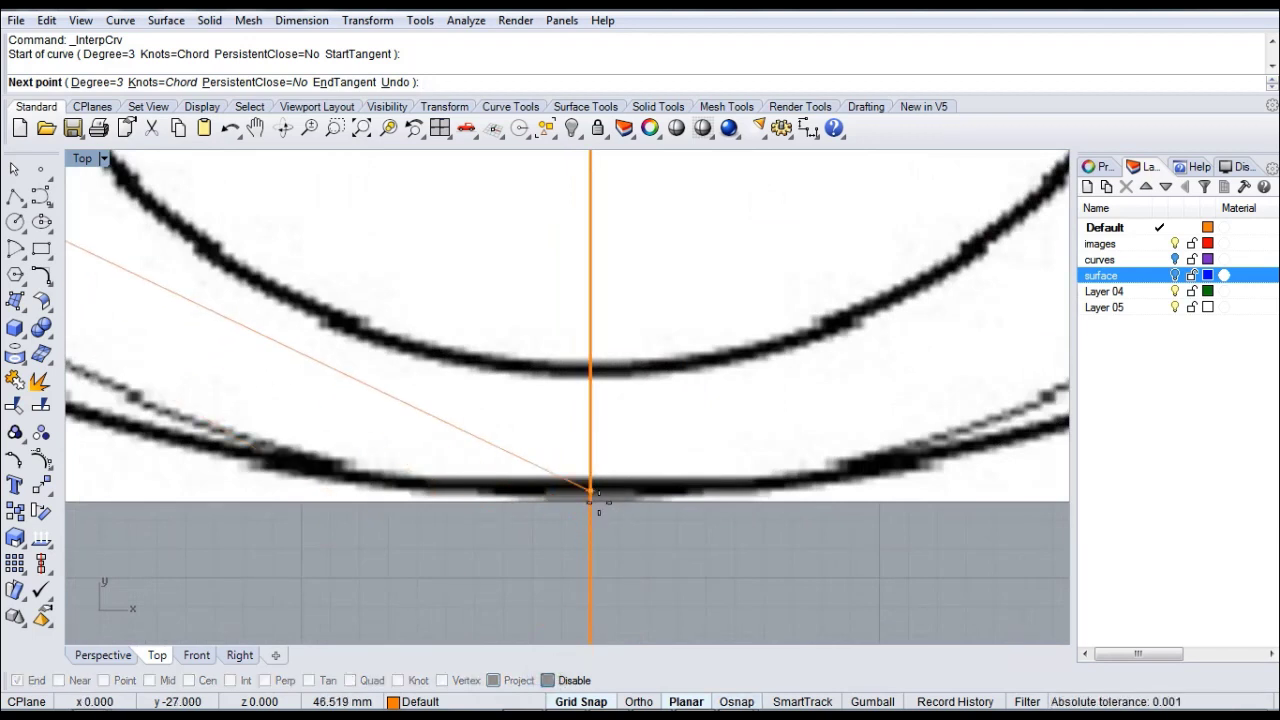
{"action": "left_click", "coordinate": [590, 492]}
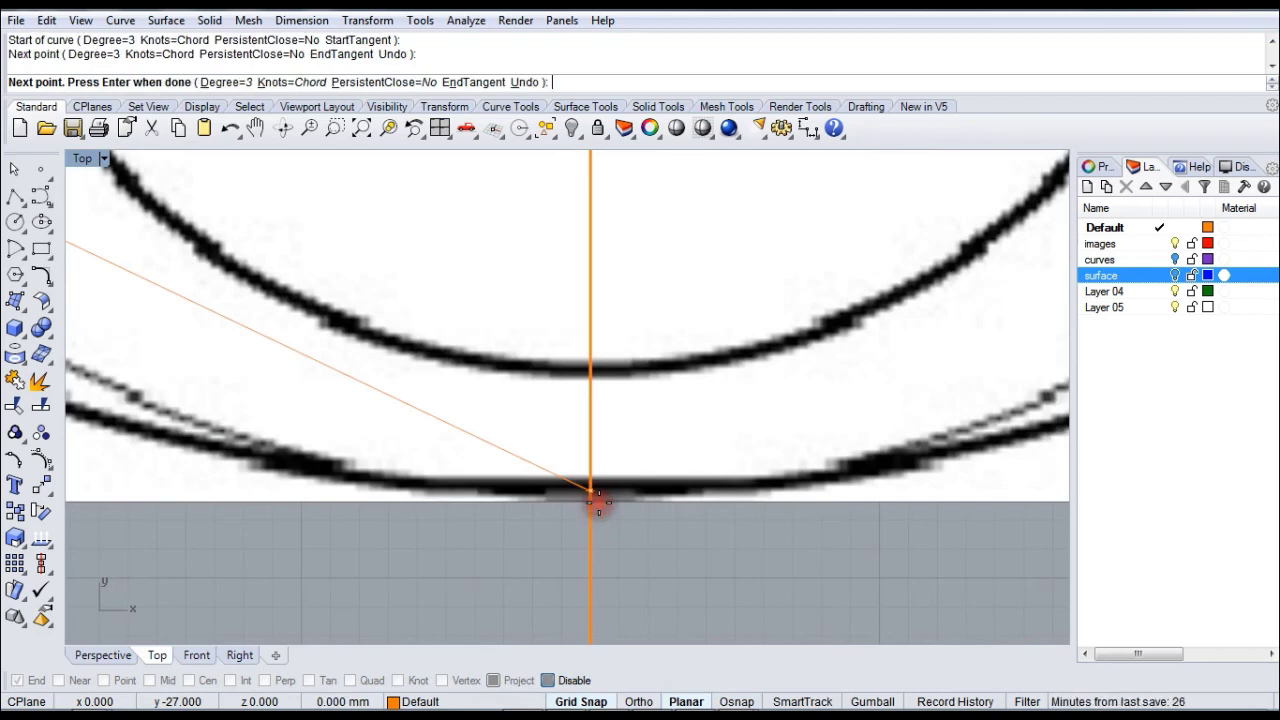
{"action": "scroll", "coordinate": [591, 497], "scroll_direction": "down", "scroll_amount": 3}
{"action": "right_click_drag", "start_coordinate": [709, 486], "coordinate": [665, 496]}
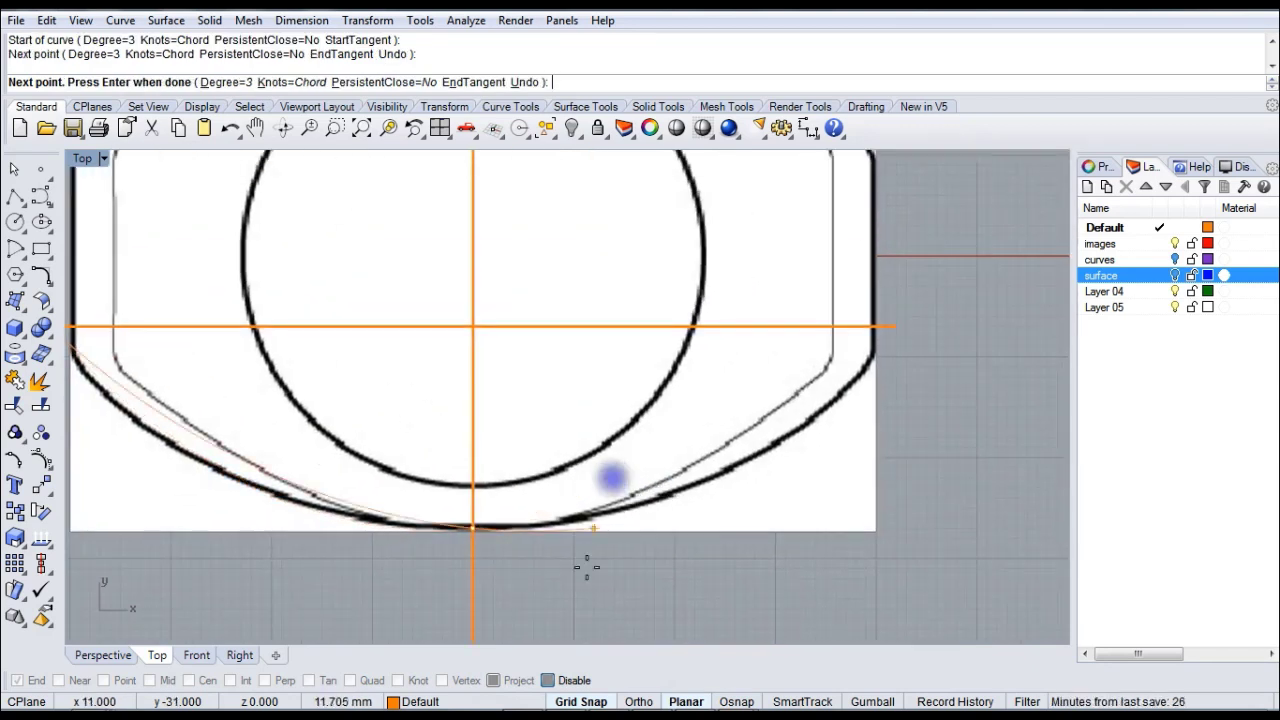
{"action": "left_click", "coordinate": [548, 680]}
{"action": "left_click", "coordinate": [895, 328]}
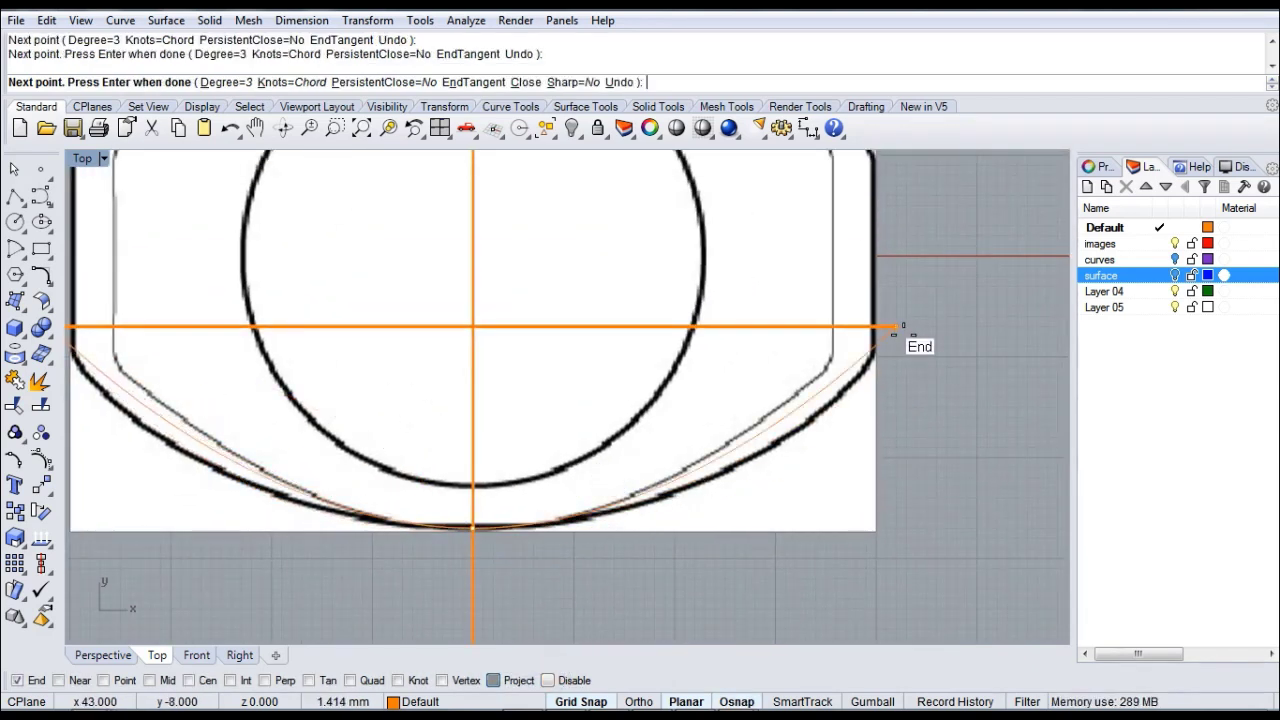
{"action": "right_click", "coordinate": [916, 350]}
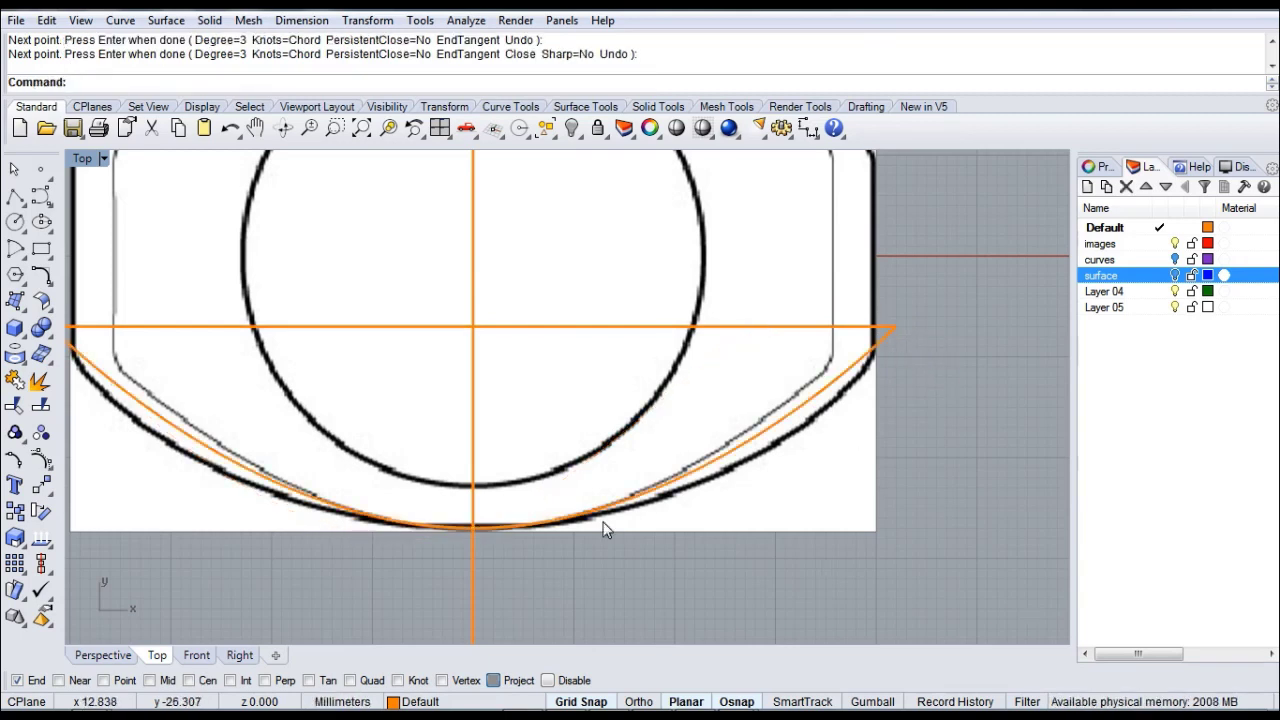
- Turn off snap projection, enable the Gumball, and scale the curve horizontally about its centre until its ends lie 47 mm from the centreline
{"action": "right_click_drag", "start_coordinate": [604, 530], "coordinate": [723, 523]}
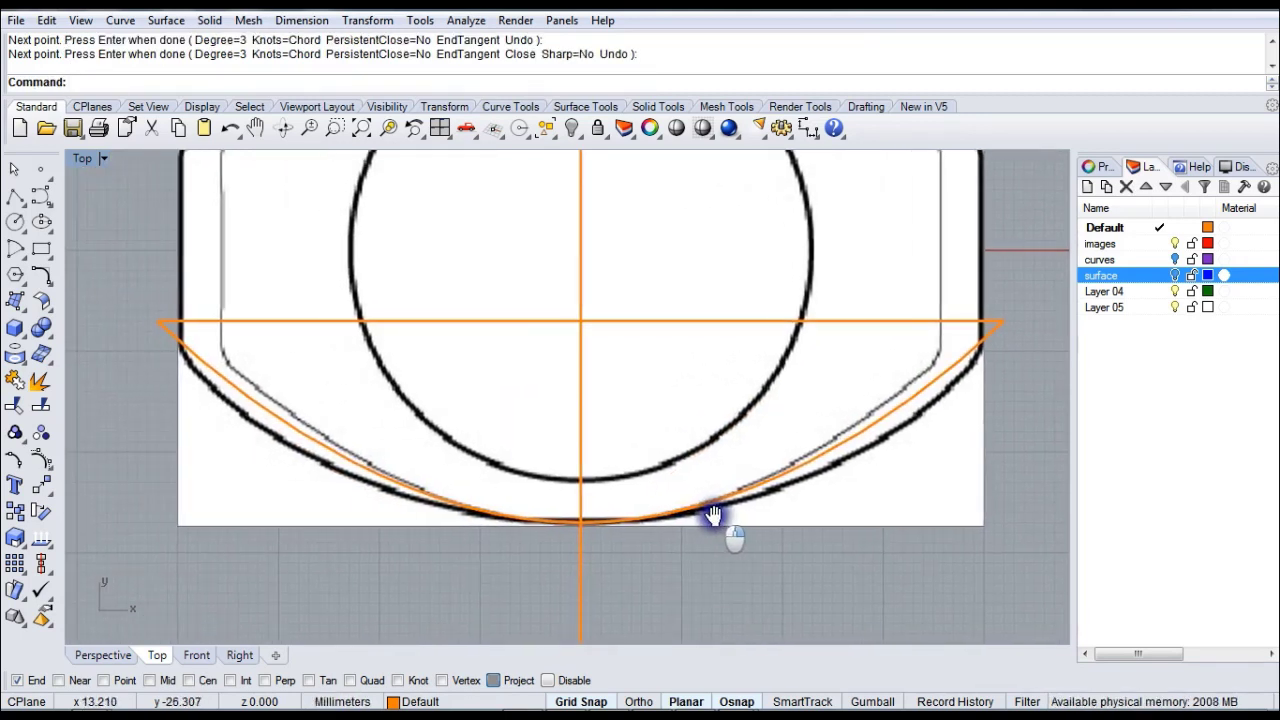
{"action": "left_click", "coordinate": [300, 440]}
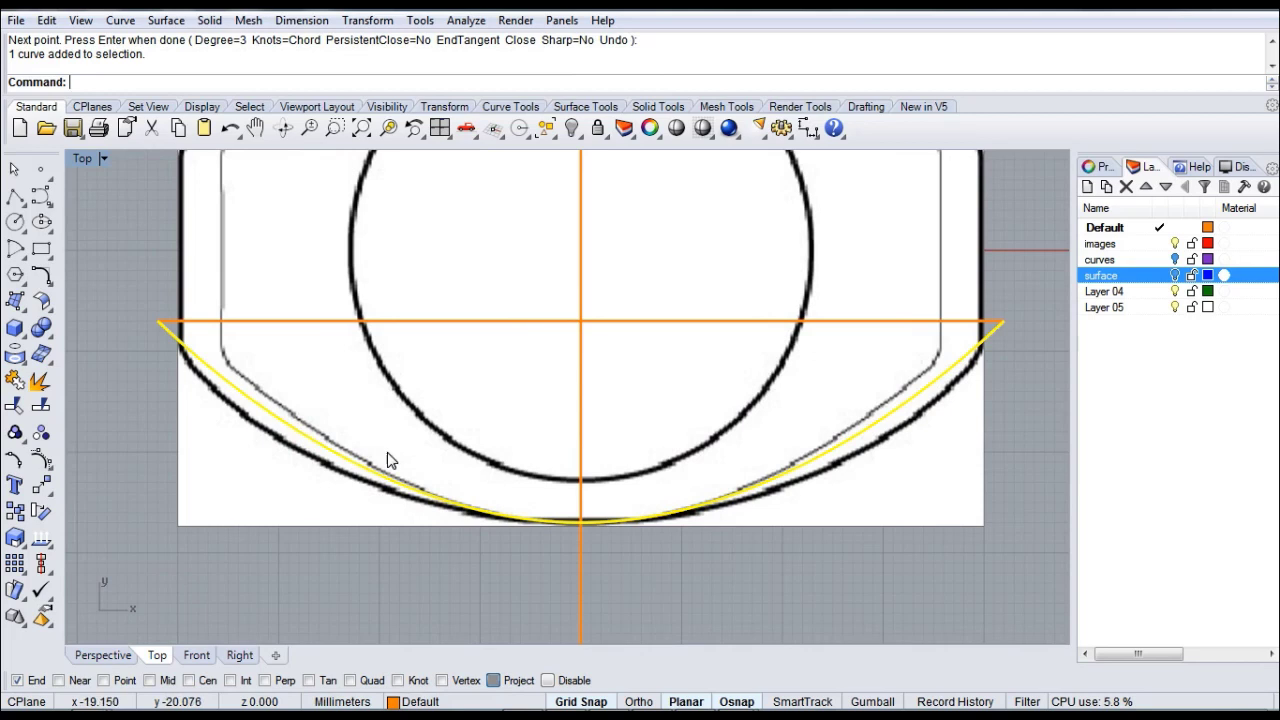
{"action": "left_click", "coordinate": [493, 680]}
{"action": "left_click", "coordinate": [870, 701]}
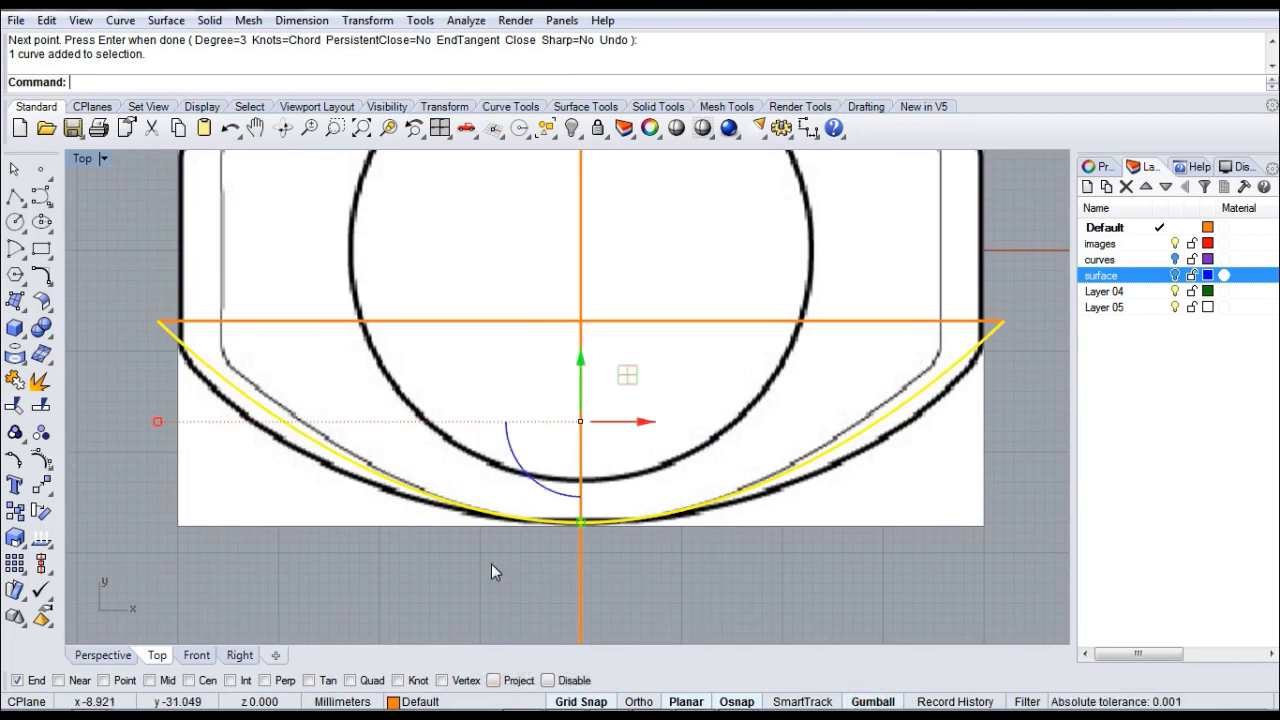
{"action": "scroll", "coordinate": [496, 561], "scroll_direction": "down", "scroll_amount": 2}
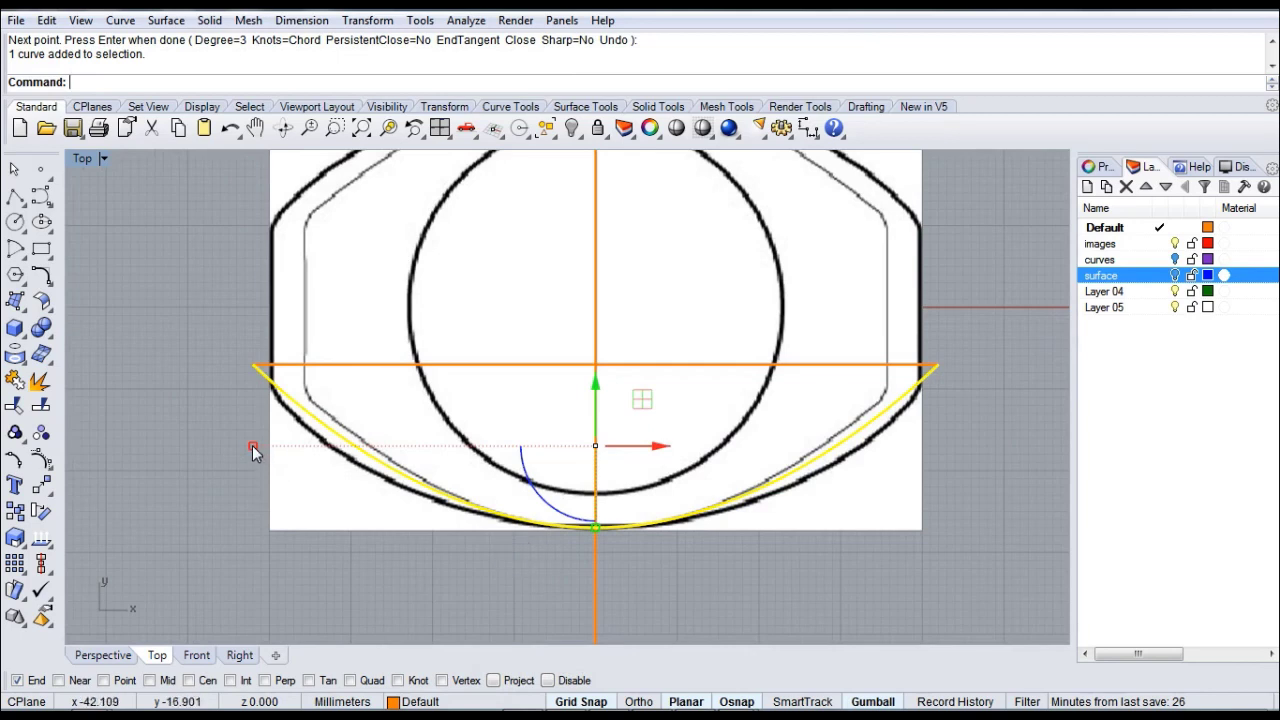
{"action": "left_click_drag", "start_coordinate": [253, 447], "coordinate": [210, 444]}
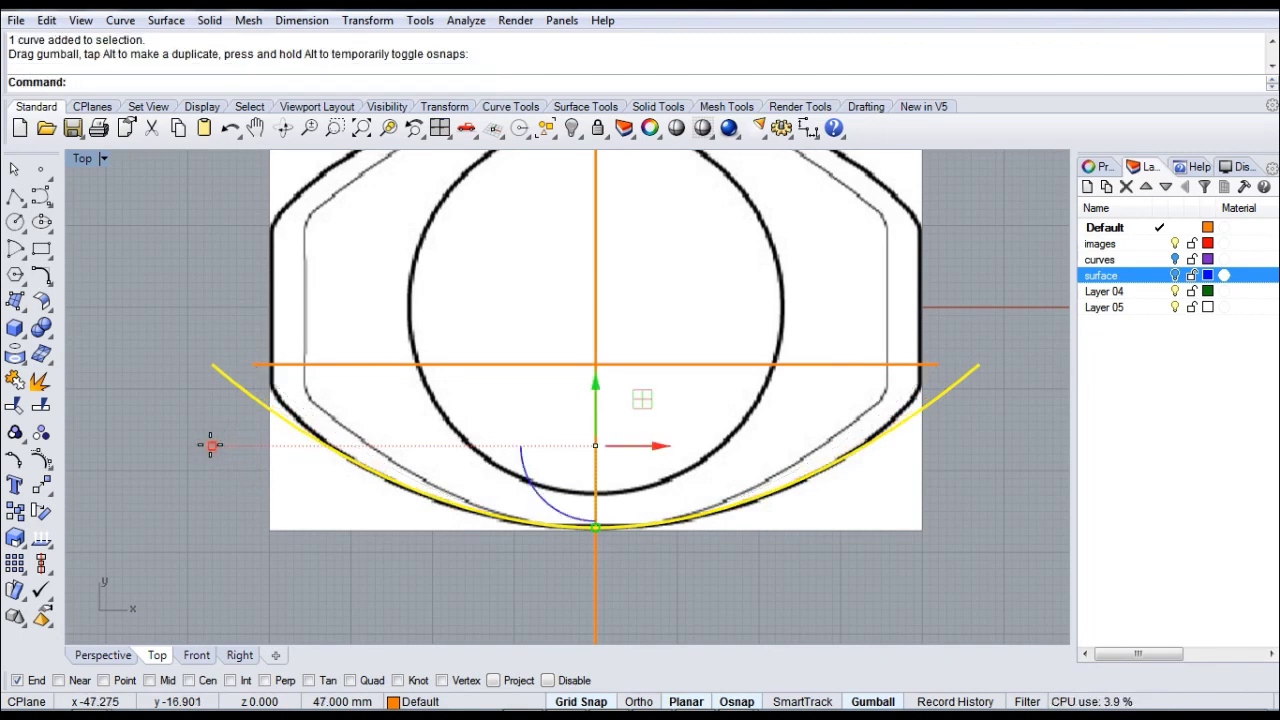
- Show the curve's control points and scale its two end points inward to 43 mm from the centreline
{"action": "left_click", "coordinate": [15, 432]}
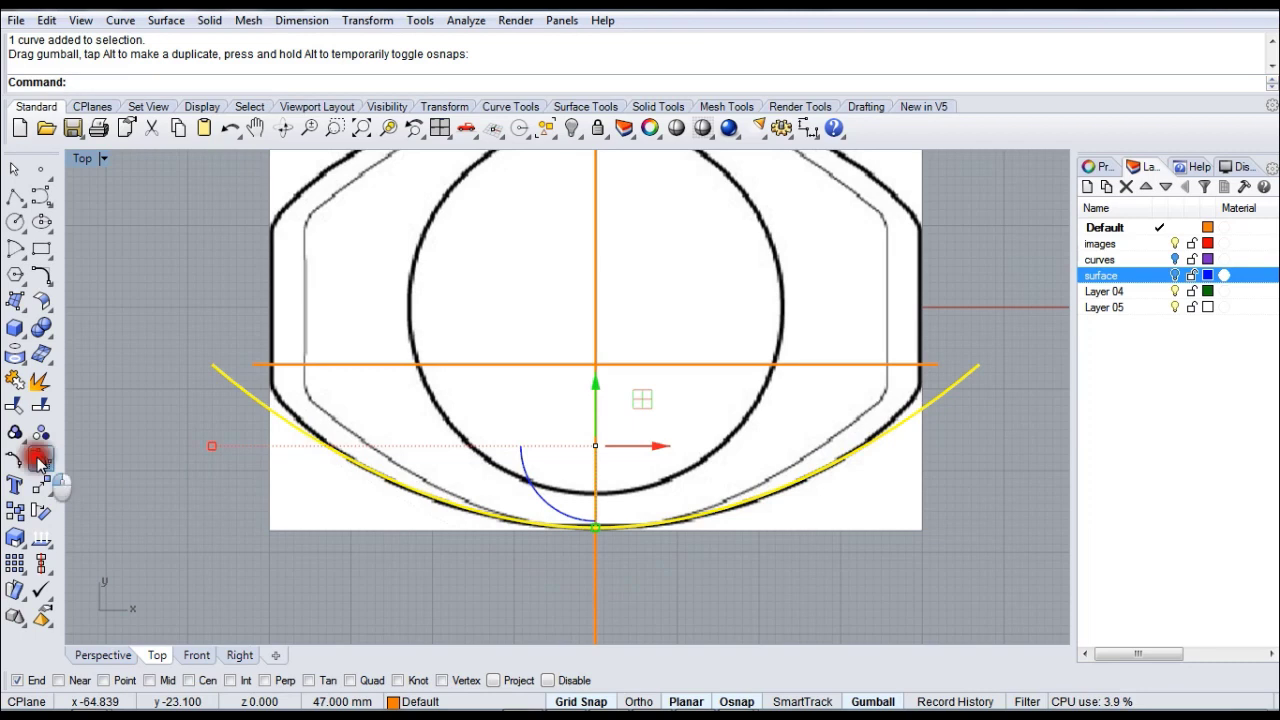
{"action": "right_click_drag", "start_coordinate": [474, 594], "coordinate": [442, 604]}
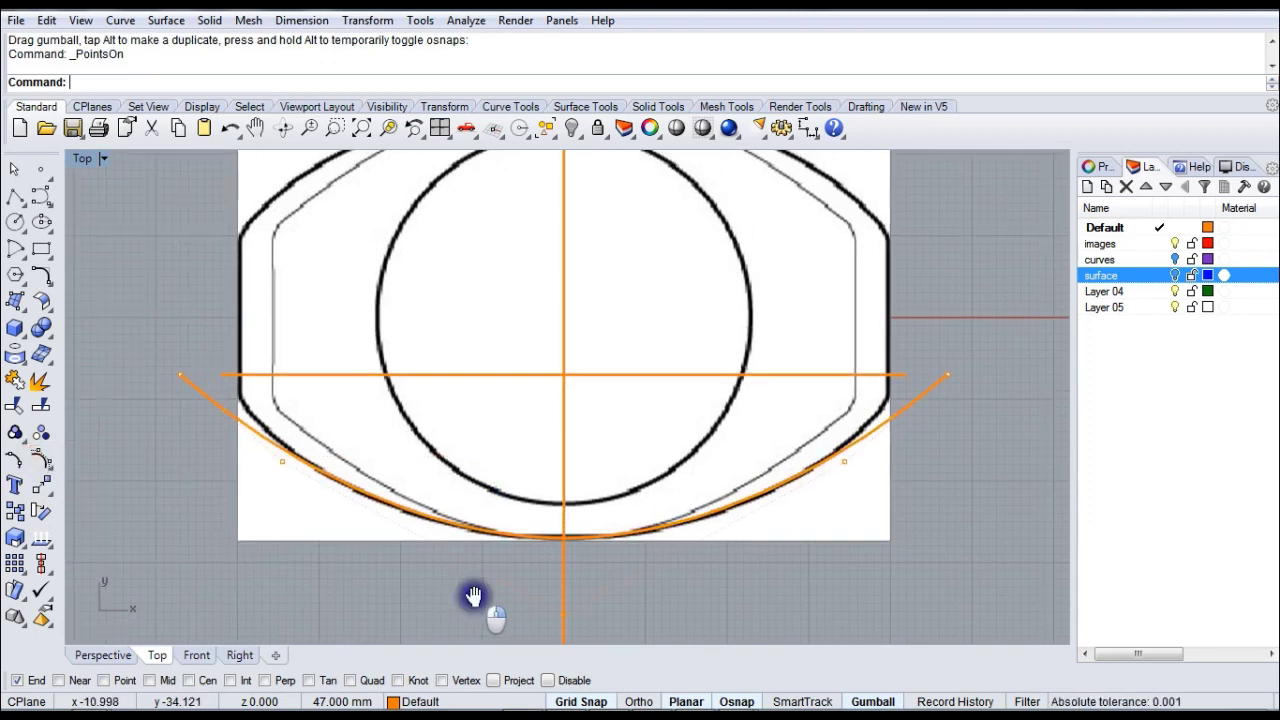
{"action": "left_click", "coordinate": [180, 375]}
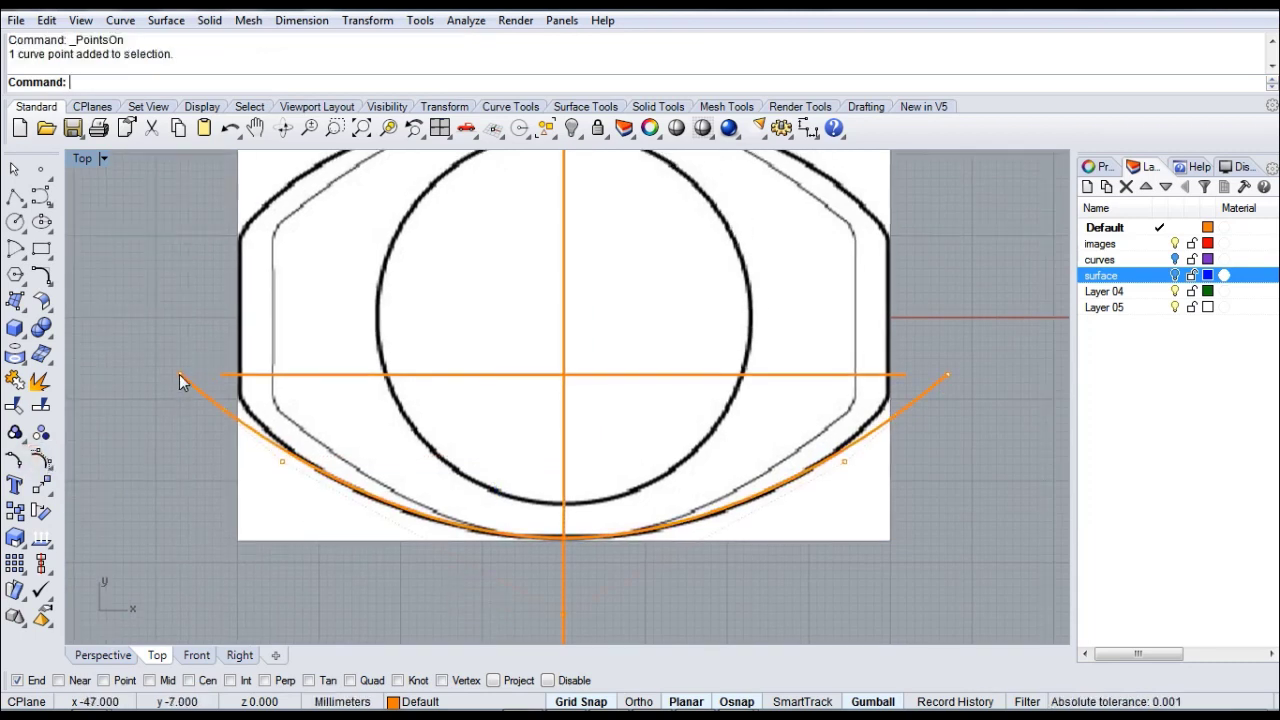
{"action": "left_click", "coordinate": [948, 376], "text": "shift"}
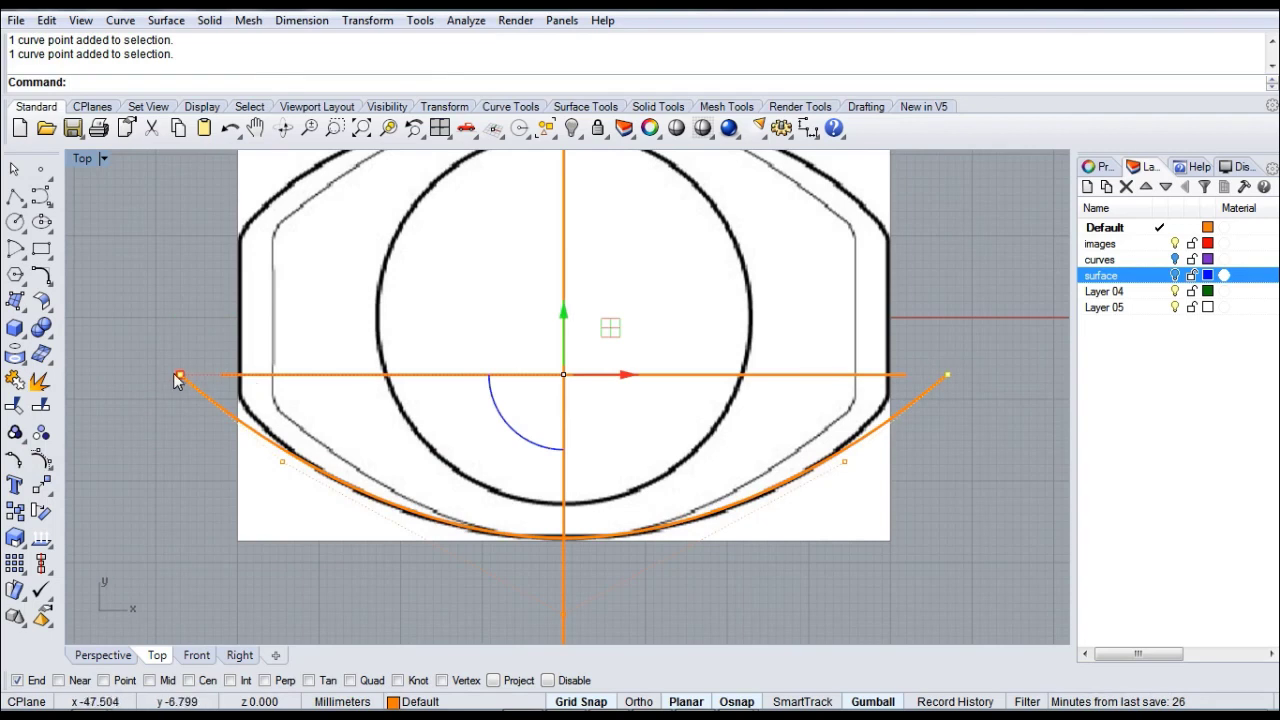
{"action": "left_click_drag", "start_coordinate": [178, 375], "coordinate": [209, 360]}
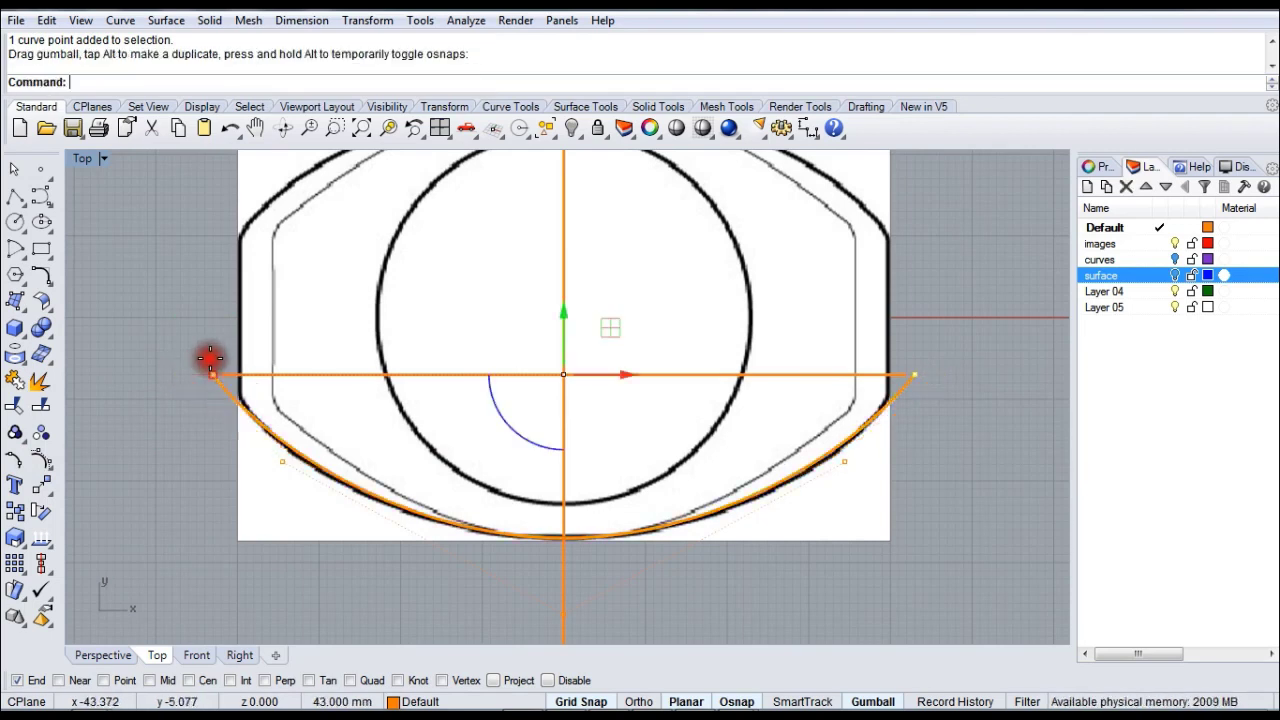
- Scale the pair of control points next to the ends outward to 36 mm from the centreline and deselect them
{"action": "left_click", "coordinate": [283, 461]}
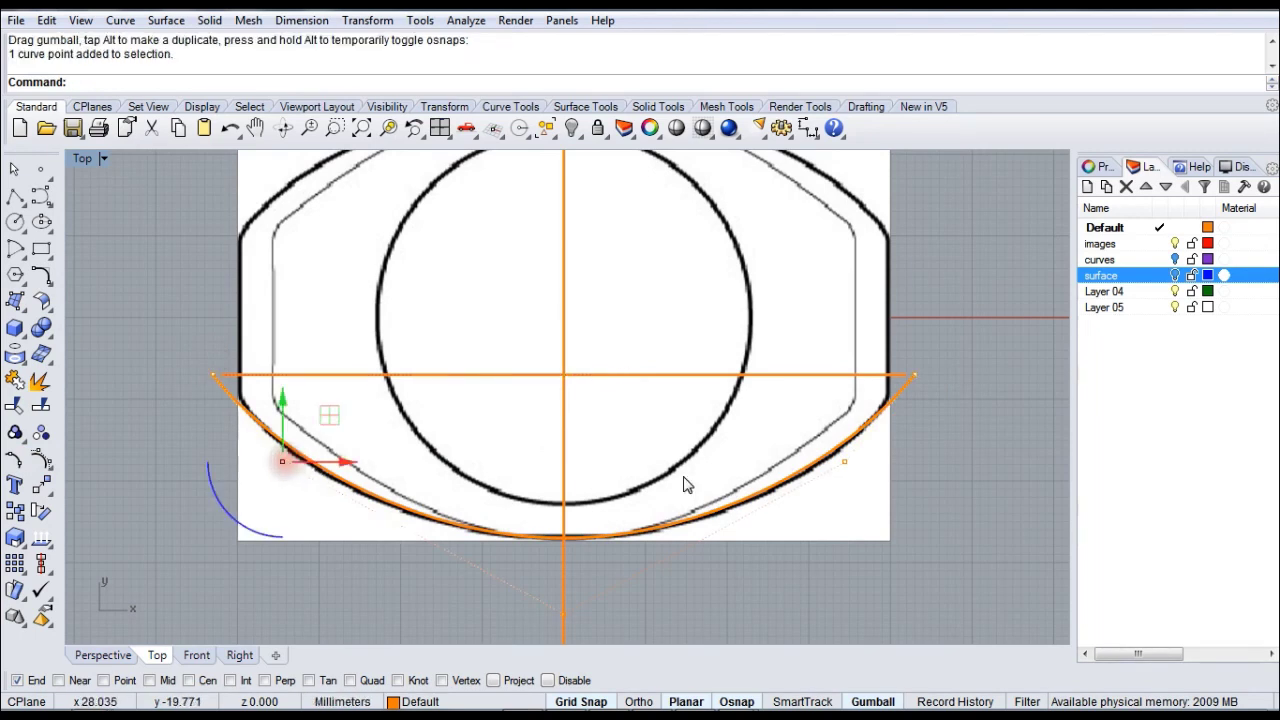
{"action": "left_click", "coordinate": [845, 462], "text": "shift"}
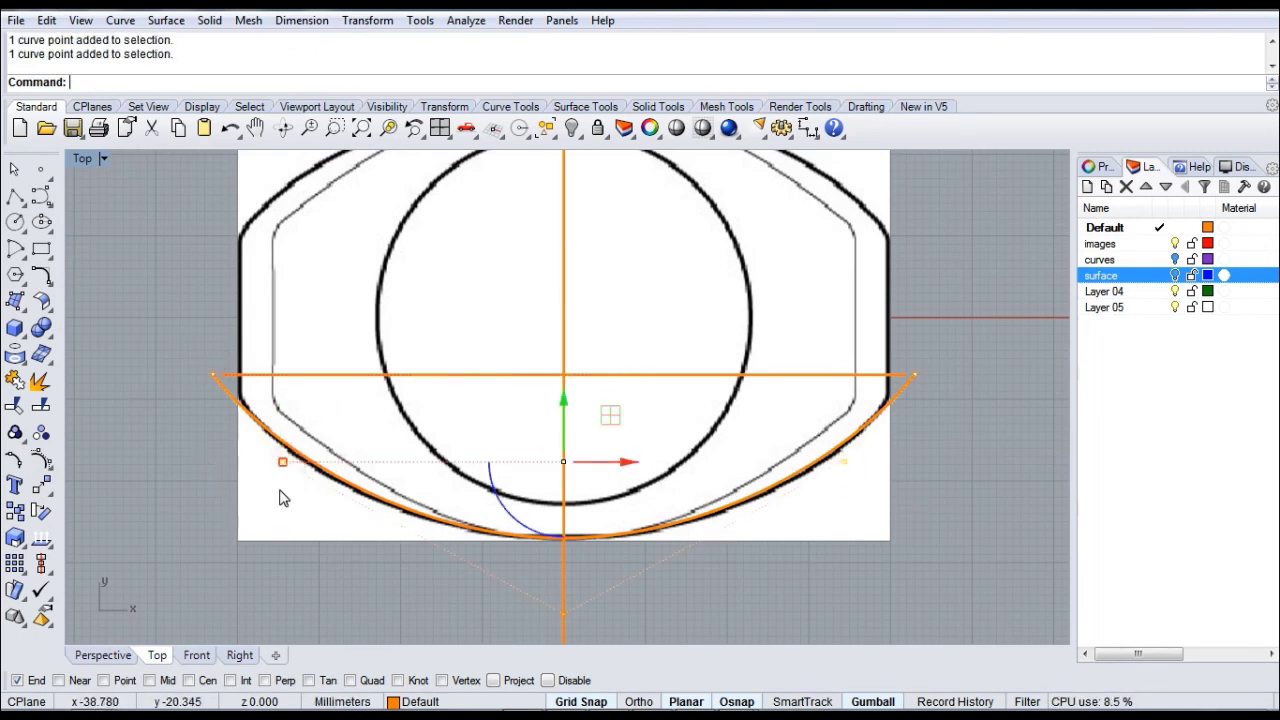
{"action": "left_click_drag", "start_coordinate": [283, 466], "coordinate": [268, 462]}
{"action": "left_click", "coordinate": [380, 587]}
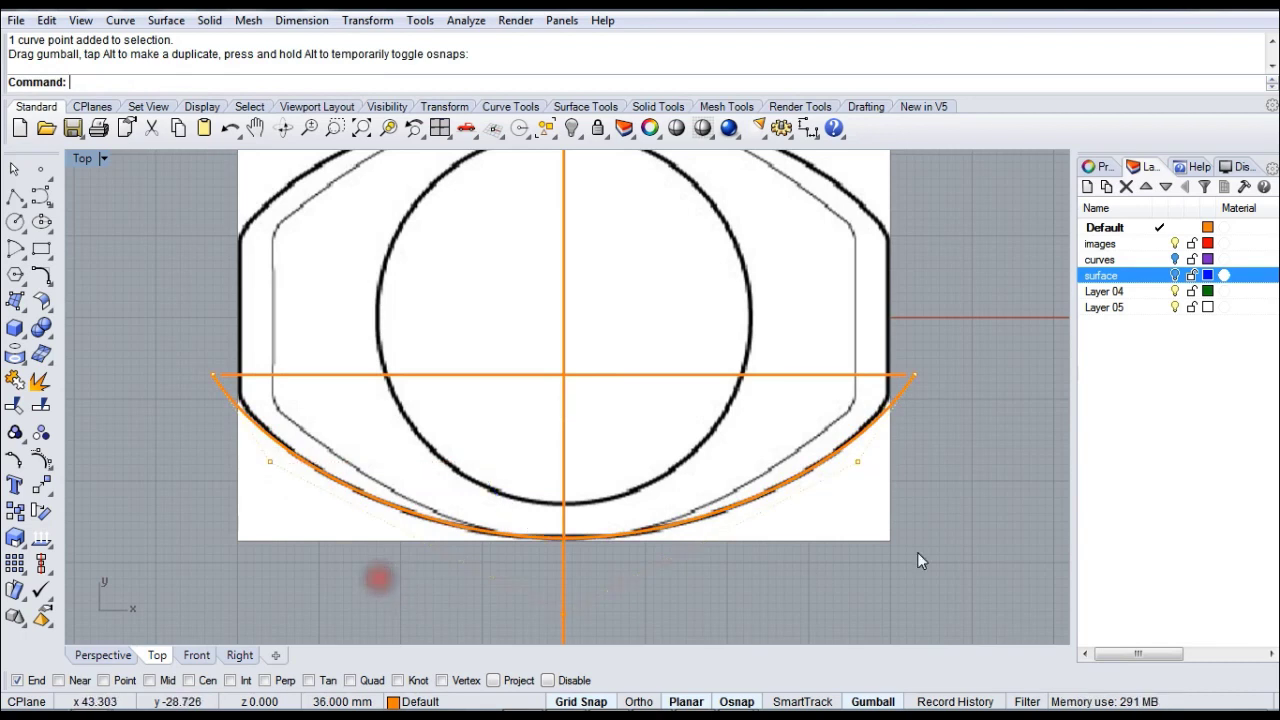
- Turn off the outline curve's control points and maximize the Perspective viewport
{"action": "scroll", "coordinate": [905, 543], "scroll_direction": "down", "scroll_amount": 2}
{"action": "right_click_drag", "start_coordinate": [905, 543], "coordinate": [854, 510]}
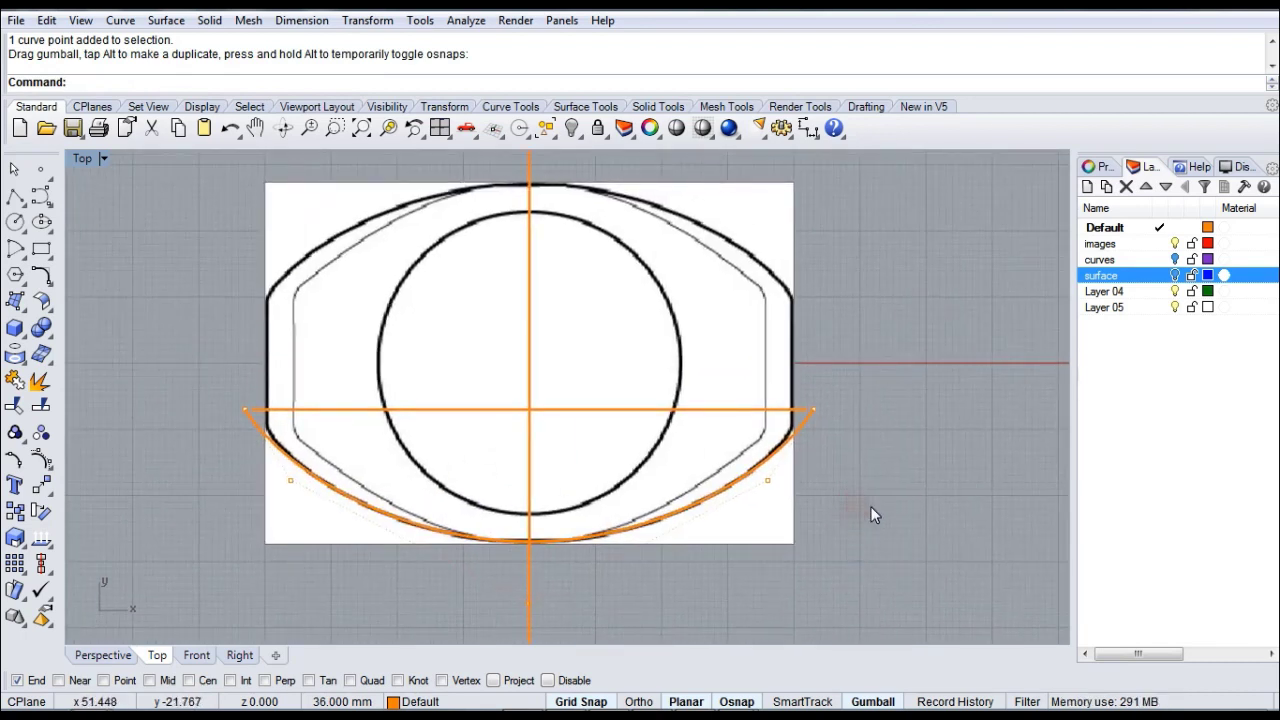
{"action": "right_click", "coordinate": [40, 460]}
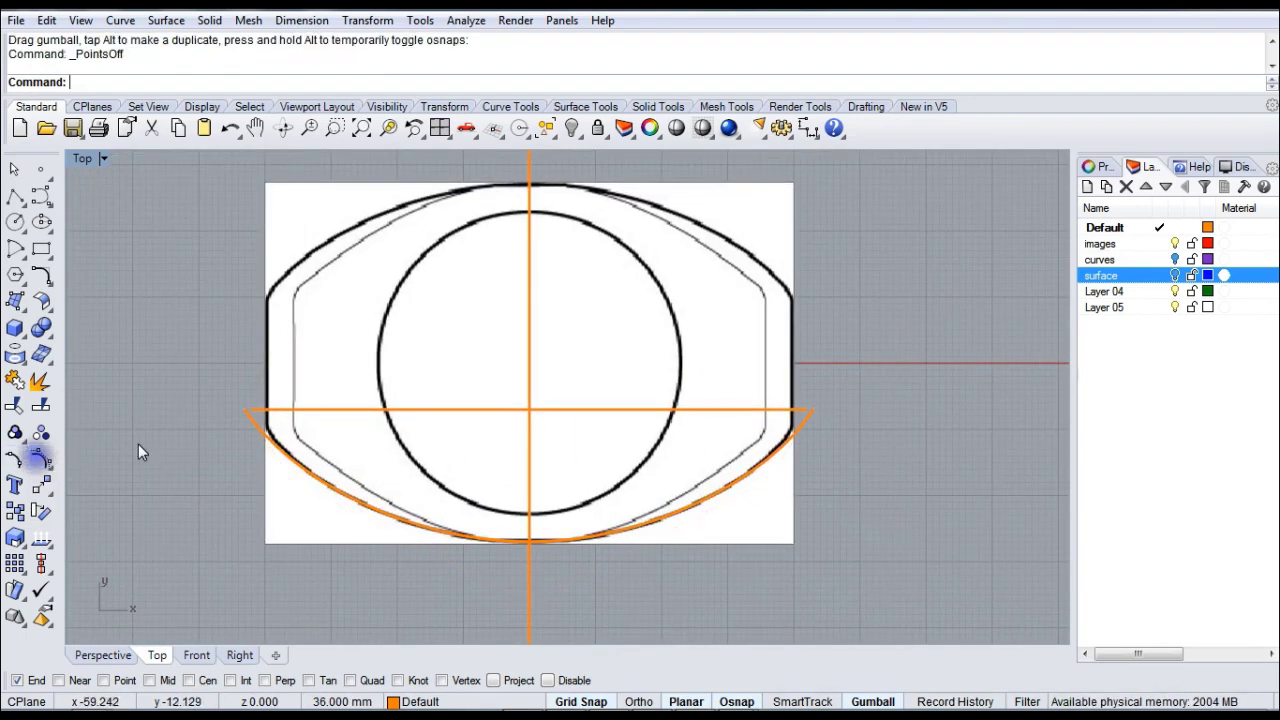
{"action": "double_click", "coordinate": [87, 160]}
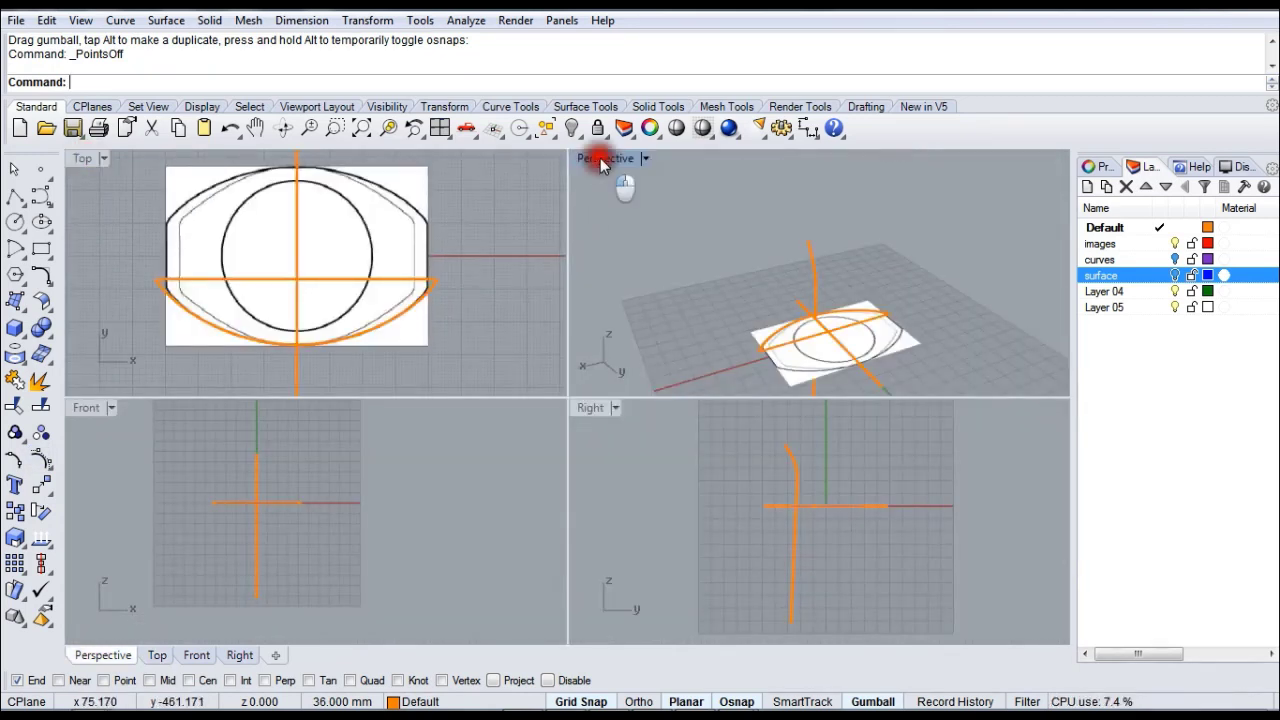
{"action": "double_click", "coordinate": [600, 158]}
- Turn off the Gumball and move the two straight construction lines to the hidden curves layer
{"action": "right_click_drag", "start_coordinate": [522, 339], "coordinate": [740, 417]}
{"action": "left_click", "coordinate": [594, 381]}
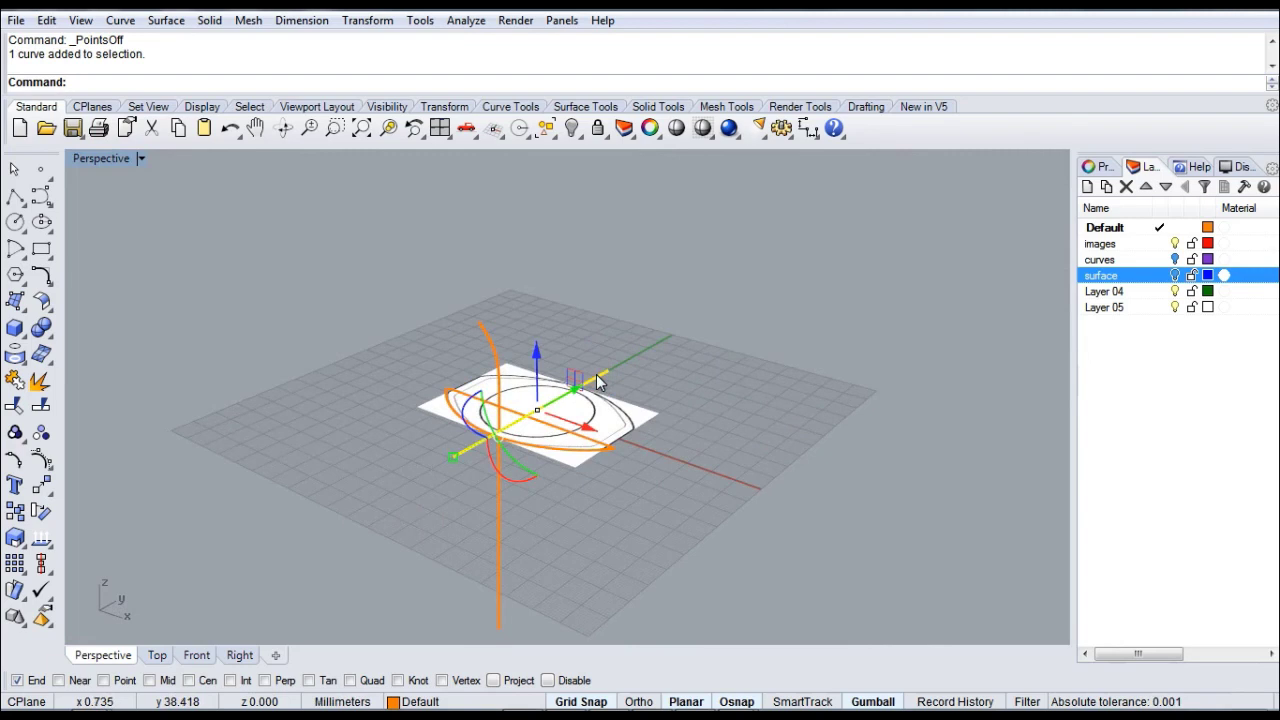
{"action": "left_click", "coordinate": [872, 701]}
{"action": "left_click", "coordinate": [680, 357]}
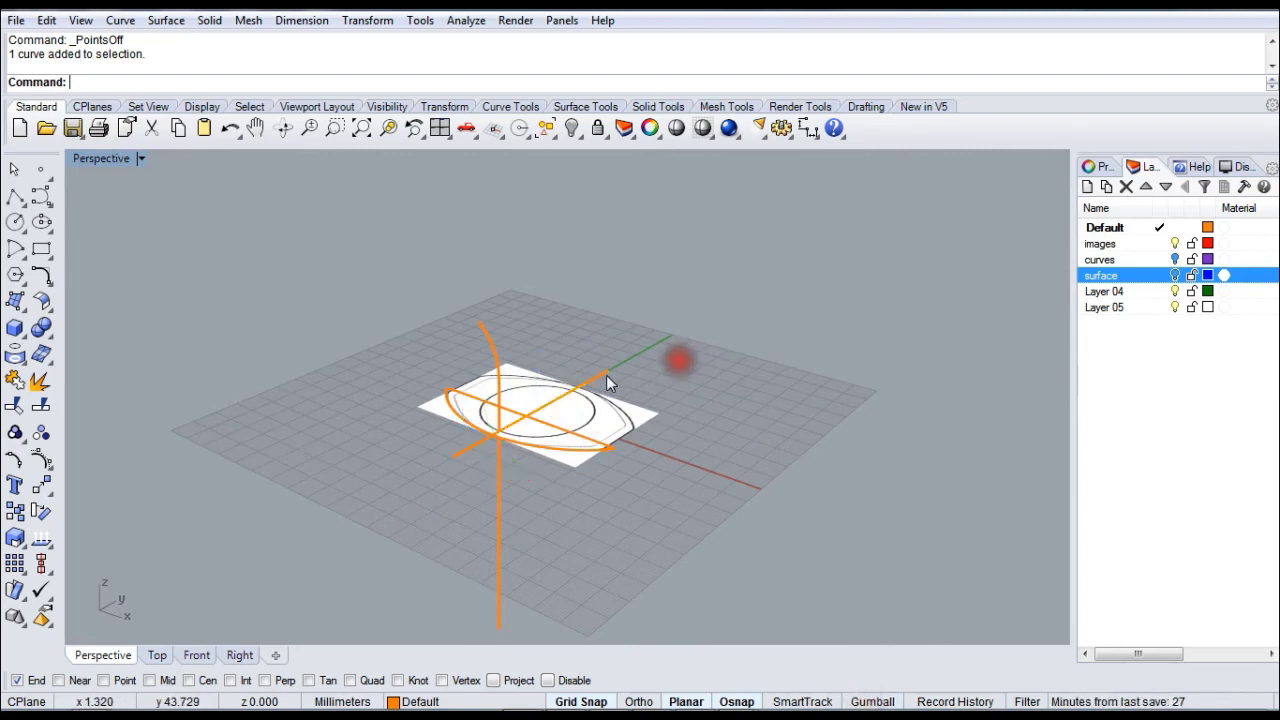
{"action": "left_click", "coordinate": [595, 372]}
{"action": "left_click", "coordinate": [548, 426]}
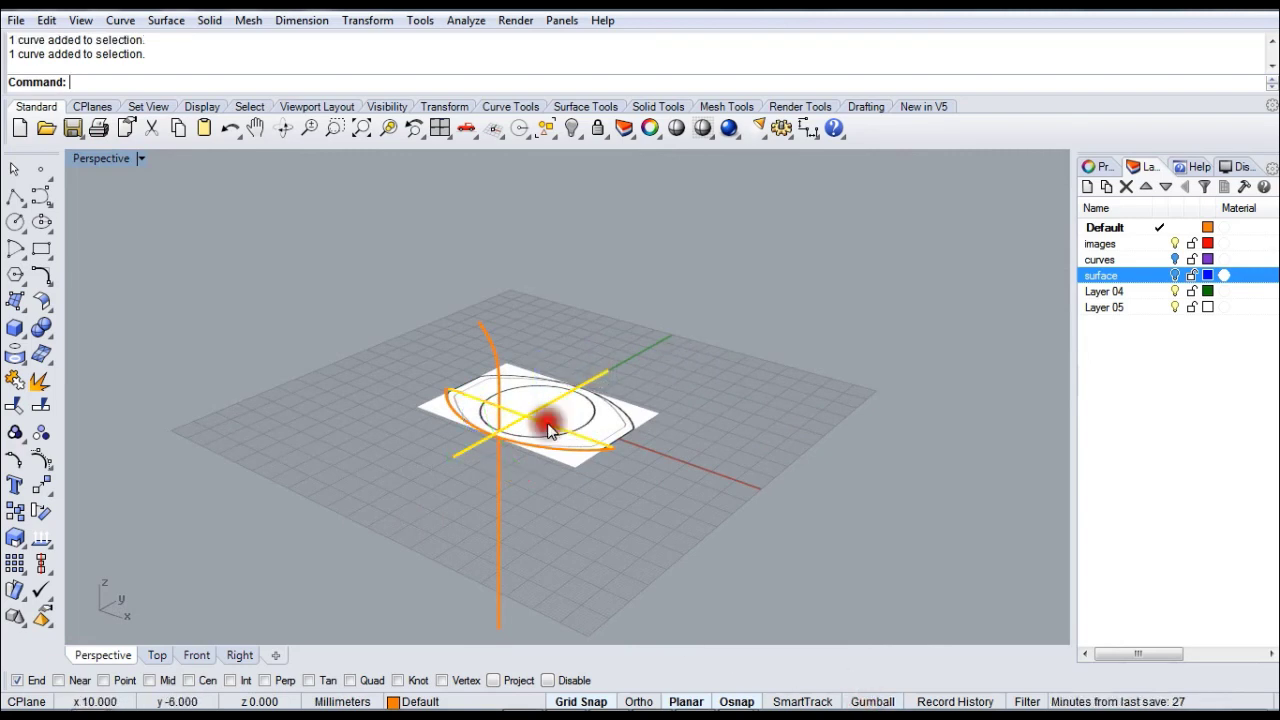
{"action": "right_click", "coordinate": [1100, 259]}
{"action": "left_click", "coordinate": [1118, 587]}
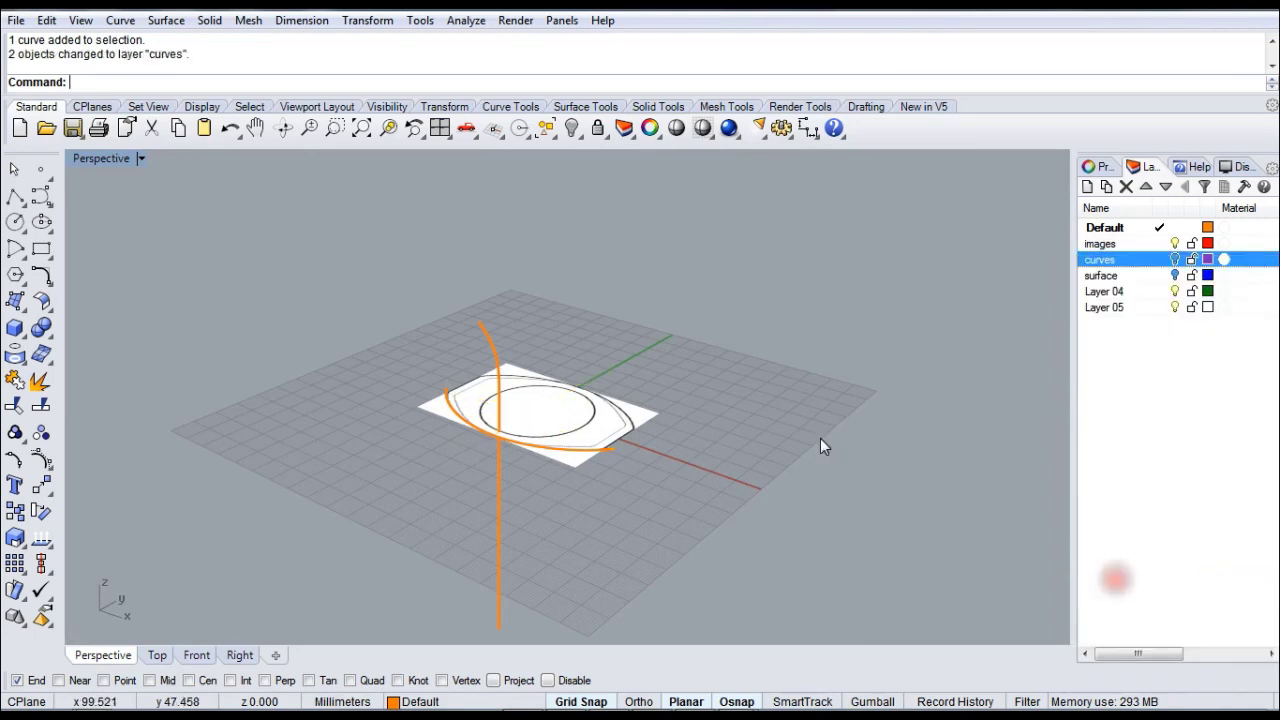
- Unlock the top-view reference image and hide it
{"action": "left_click", "coordinate": [600, 130]}
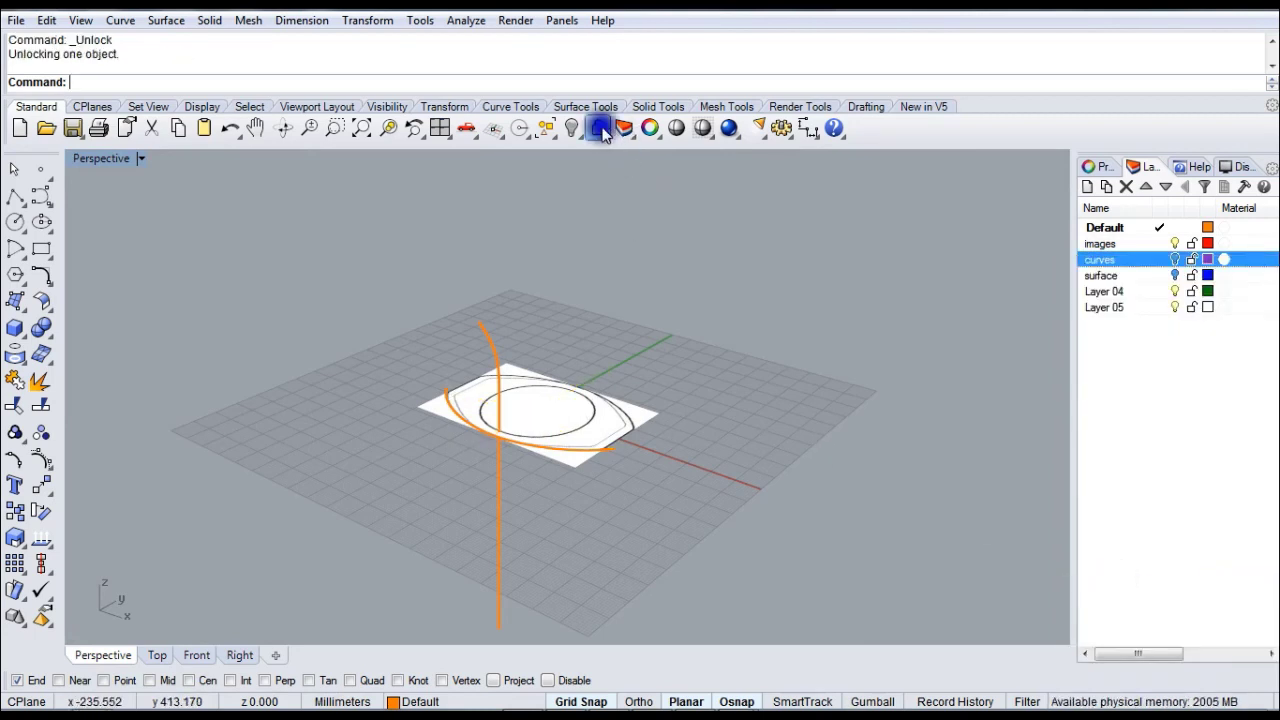
{"action": "left_click", "coordinate": [591, 412]}
{"action": "left_click", "coordinate": [572, 128]}
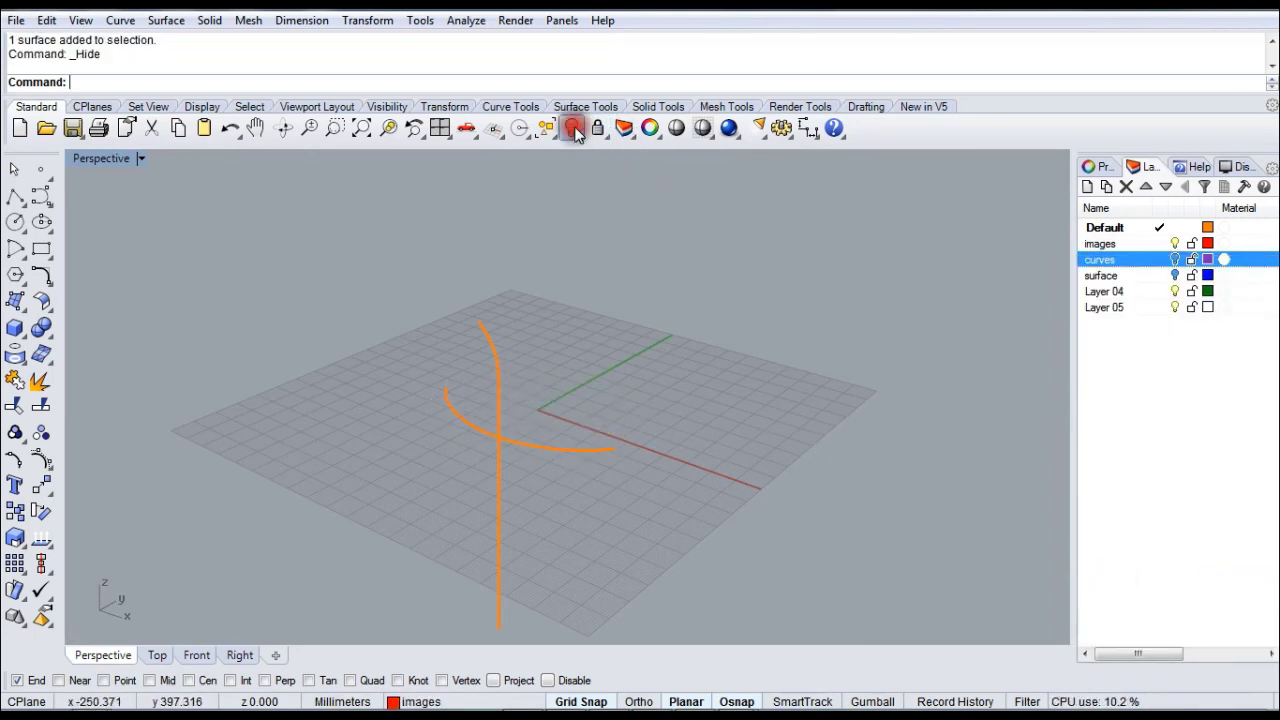
- Move the curved bottle outline freely away from the vertical side profile along the ground plane and deselect it
{"action": "mouse_move", "coordinate": [651, 377]}
{"action": "right_mouse_down"}
{"action": "mouse_move", "coordinate": [551, 351]}
{"action": "mouse_move", "coordinate": [692, 382]}
{"action": "mouse_move", "coordinate": [643, 391]}
{"action": "mouse_move", "coordinate": [563, 371]}
{"action": "mouse_move", "coordinate": [560, 409]}
{"action": "mouse_move", "coordinate": [766, 400]}
{"action": "mouse_move", "coordinate": [726, 403]}
{"action": "mouse_move", "coordinate": [674, 366]}
{"action": "right_mouse_up"}
{"action": "left_click_drag", "start_coordinate": [475, 410], "coordinate": [603, 449]}
{"action": "left_click", "coordinate": [593, 352]}
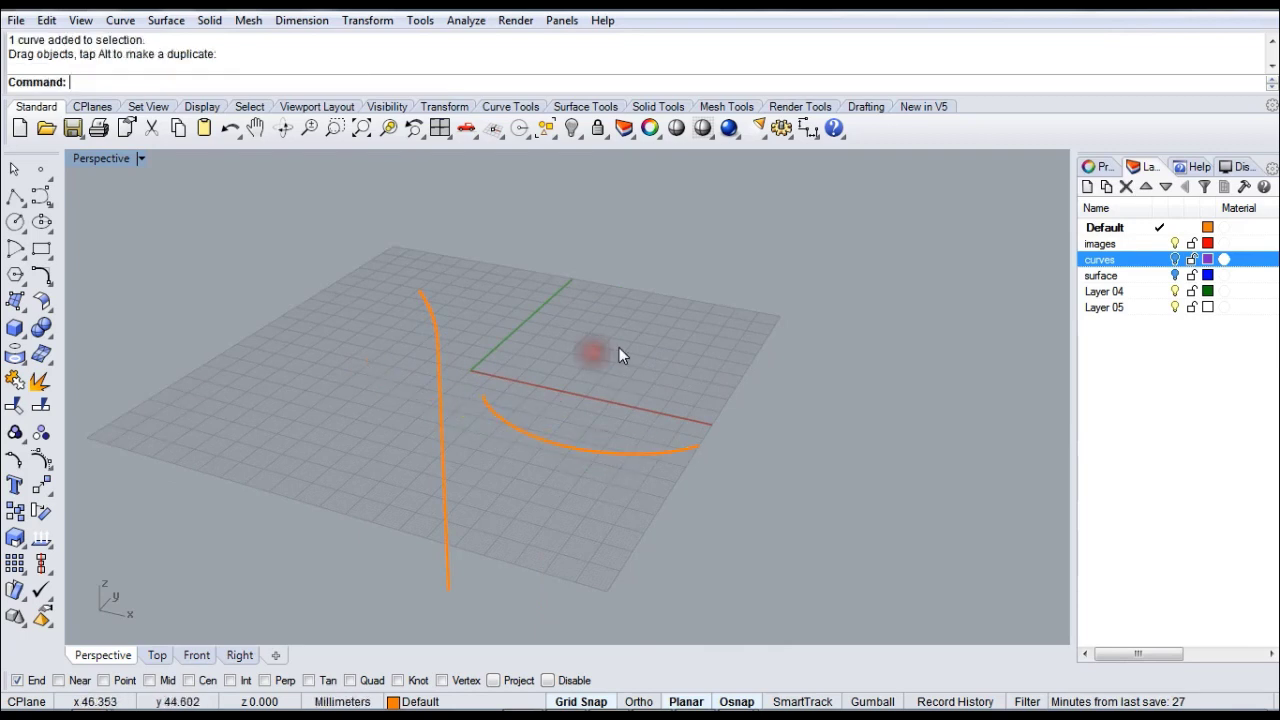
- Orient the outline curve perpendicular to the vertical profile, using its midpoint as base point with only the Mid snap active
{"action": "left_click", "coordinate": [372, 20]}
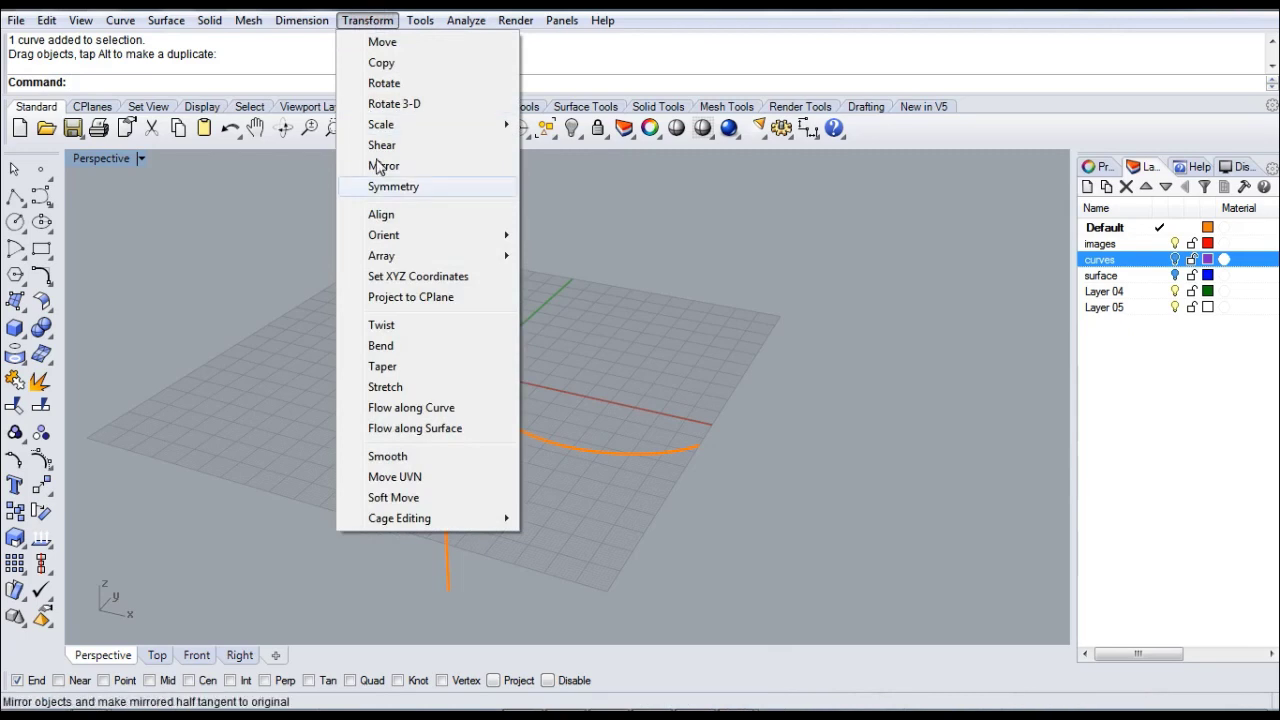
{"action": "mouse_move", "coordinate": [462, 235]}
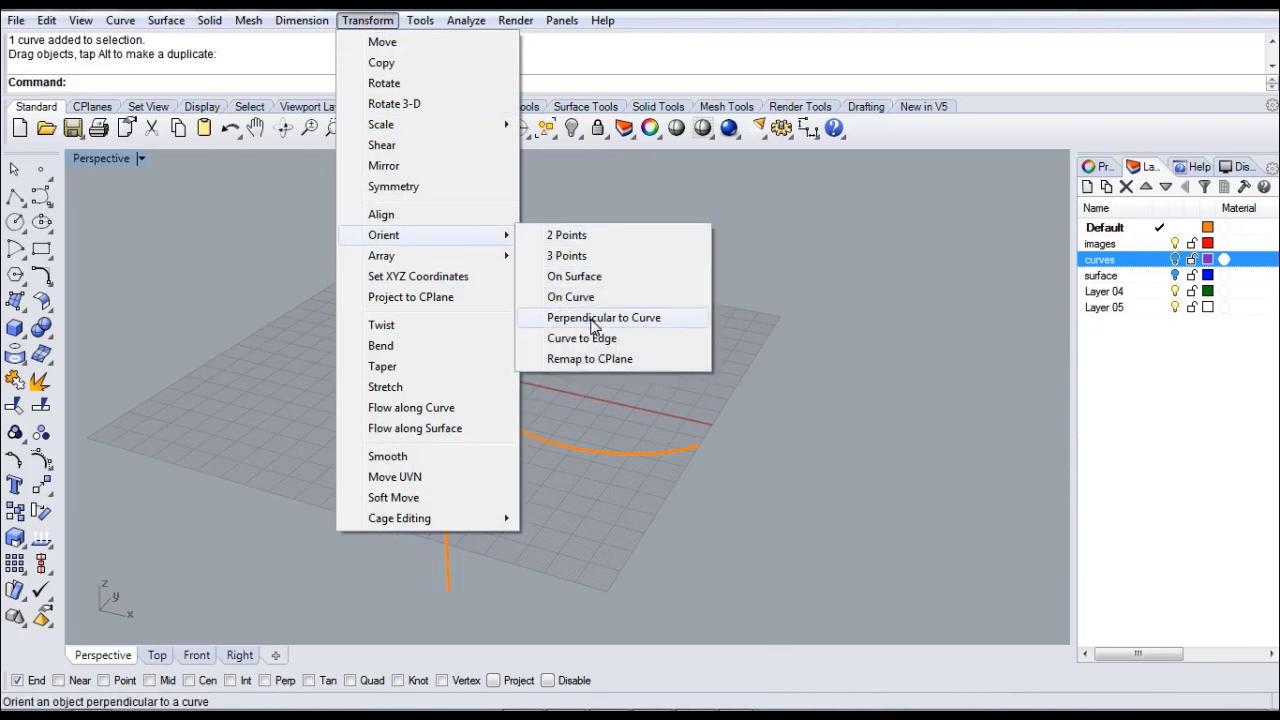
{"action": "left_click", "coordinate": [591, 321]}
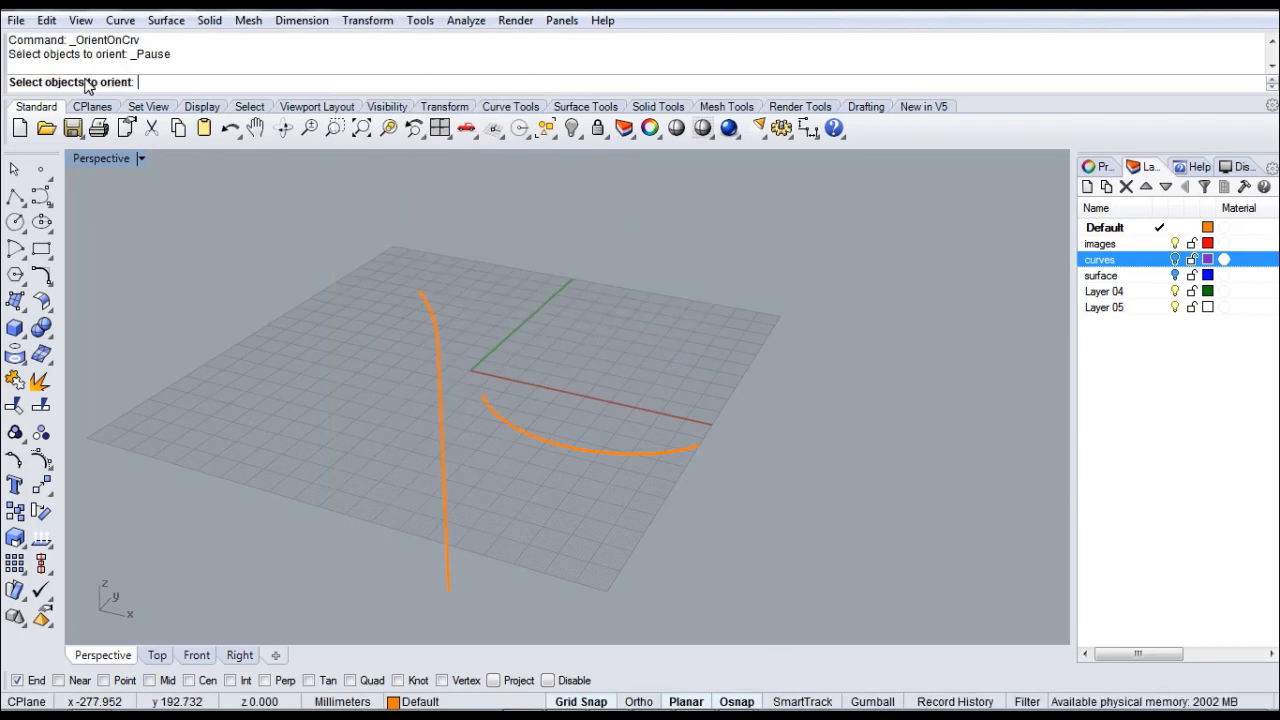
{"action": "left_click", "coordinate": [518, 436]}
{"action": "right_click", "coordinate": [597, 375]}
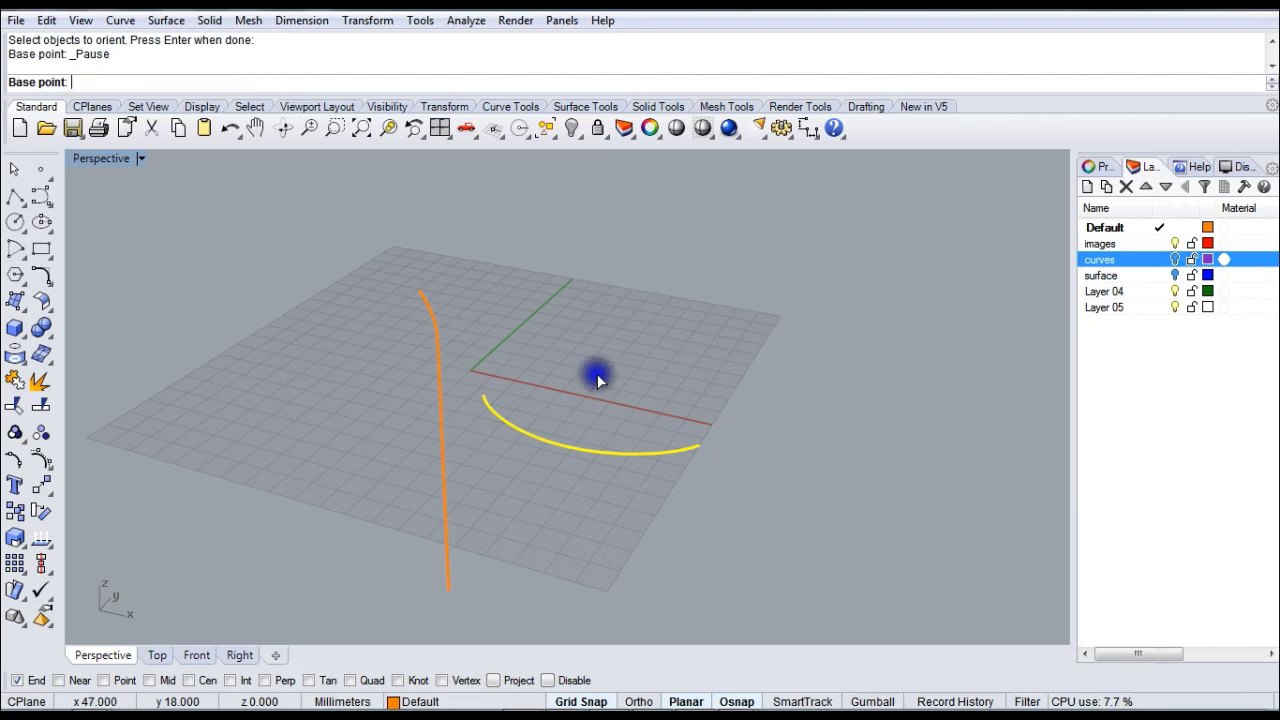
{"action": "right_click", "coordinate": [150, 680]}
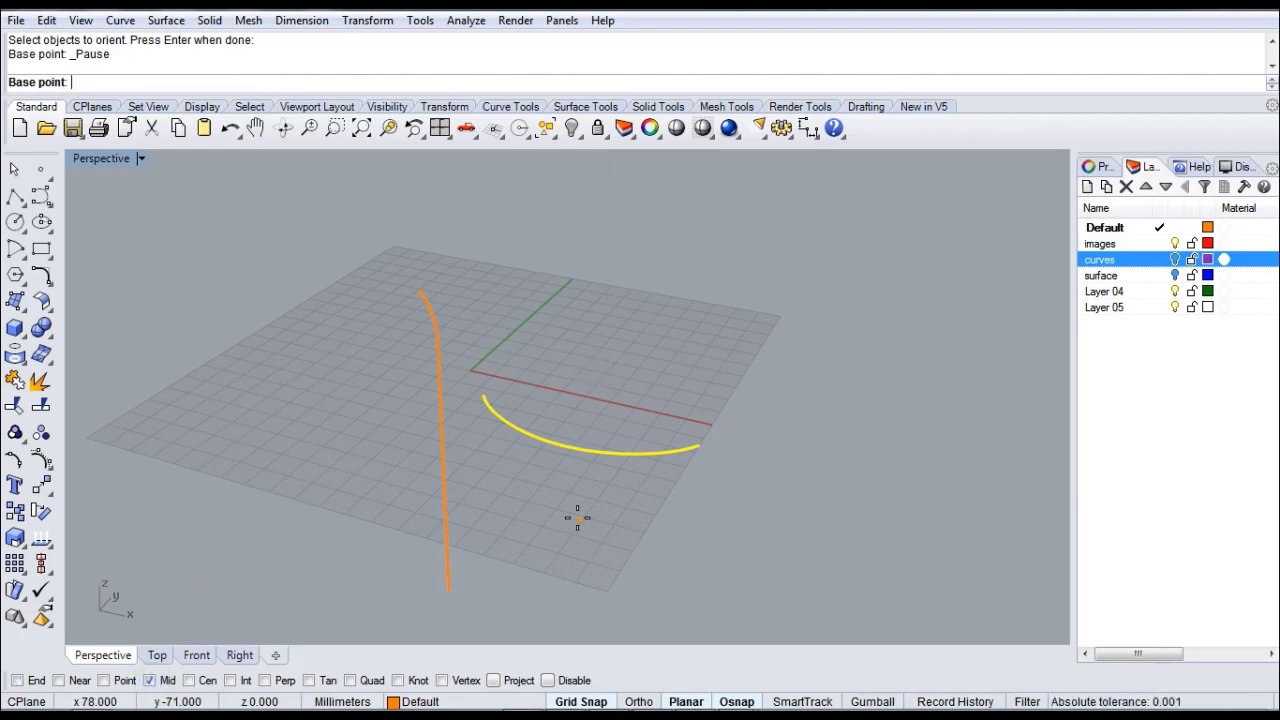
{"action": "left_click", "coordinate": [562, 446]}
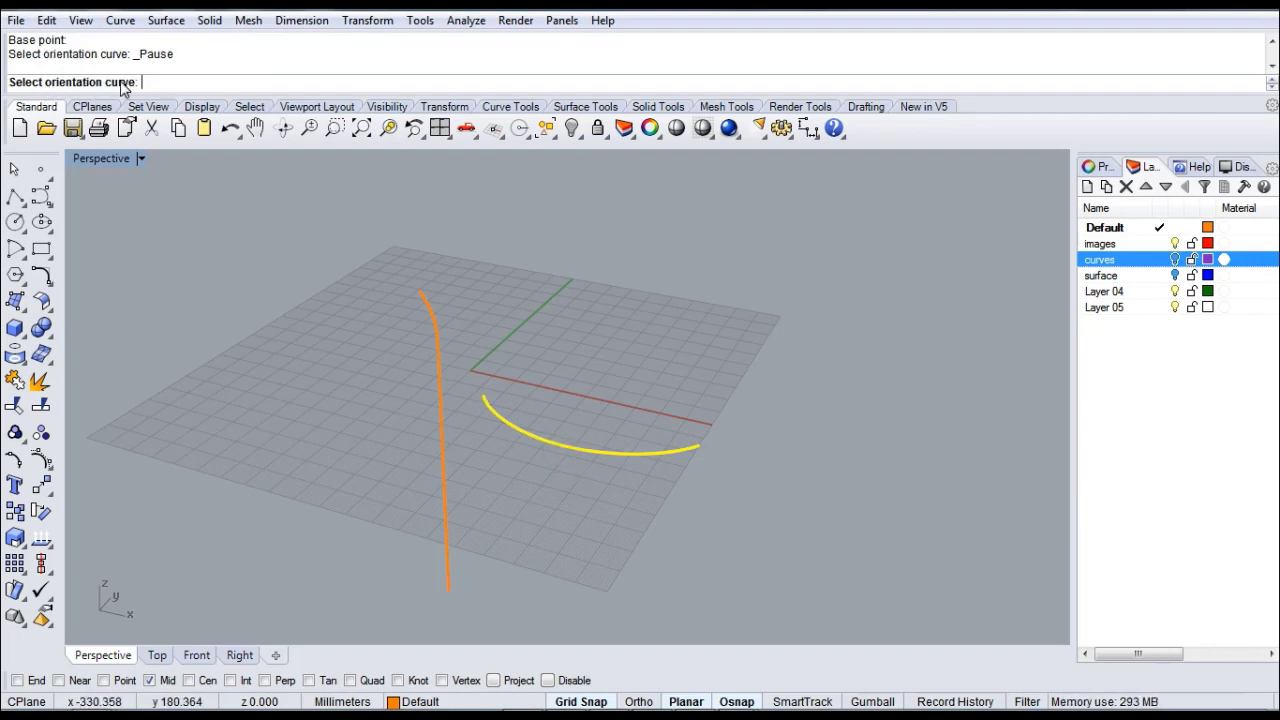
{"action": "left_click", "coordinate": [428, 322]}
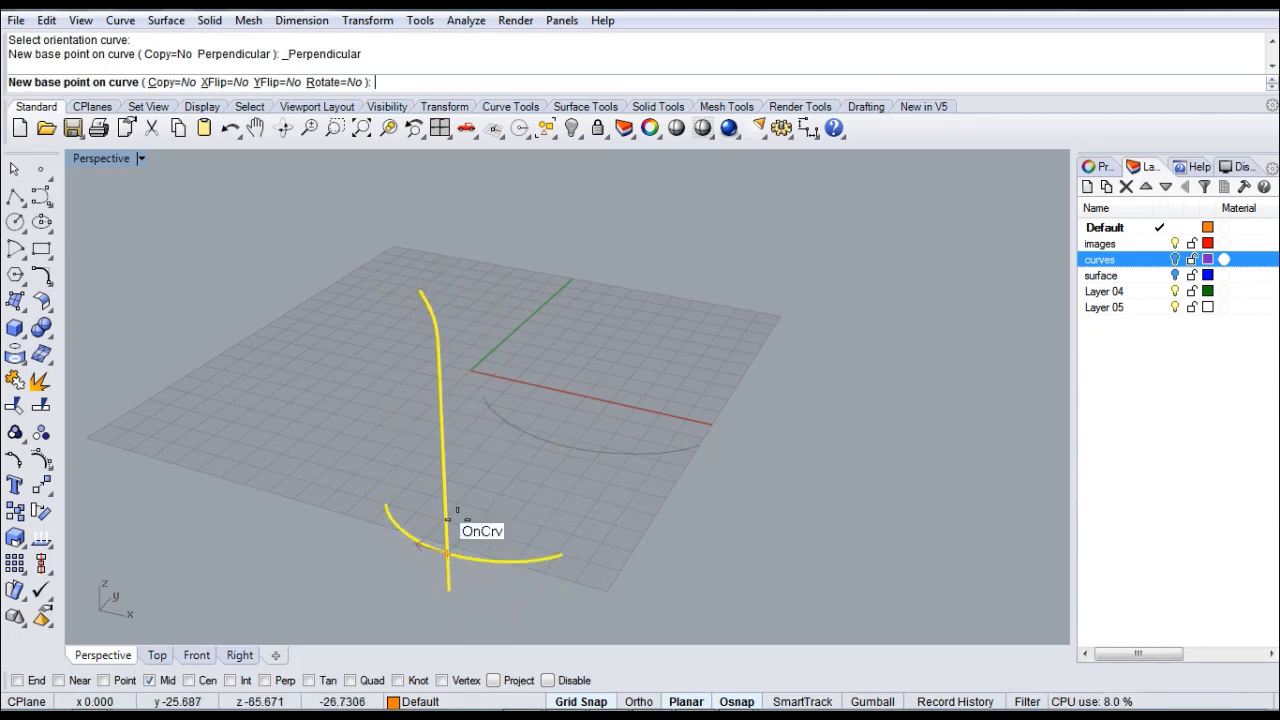
- Set XFlip to Yes for the outline curve being oriented on the profile
{"action": "right_click_drag", "start_coordinate": [477, 343], "coordinate": [385, 268]}
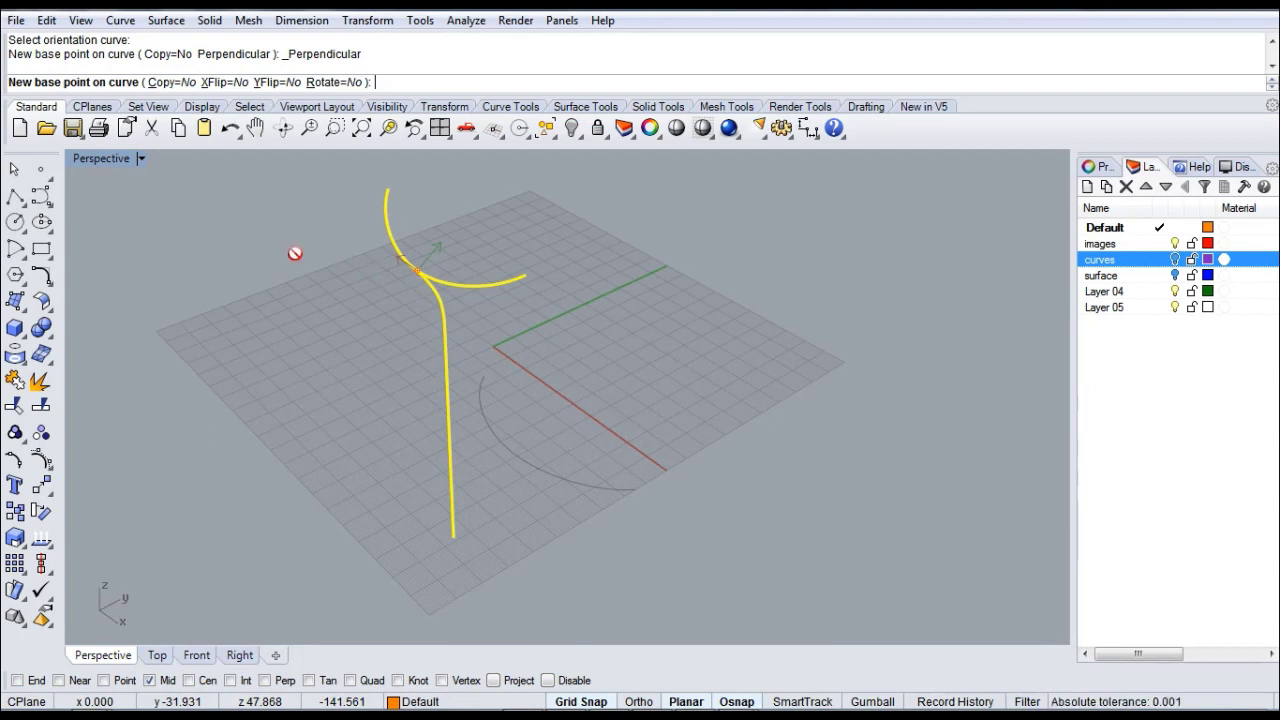
{"action": "right_click_drag", "start_coordinate": [295, 253], "coordinate": [337, 257]}
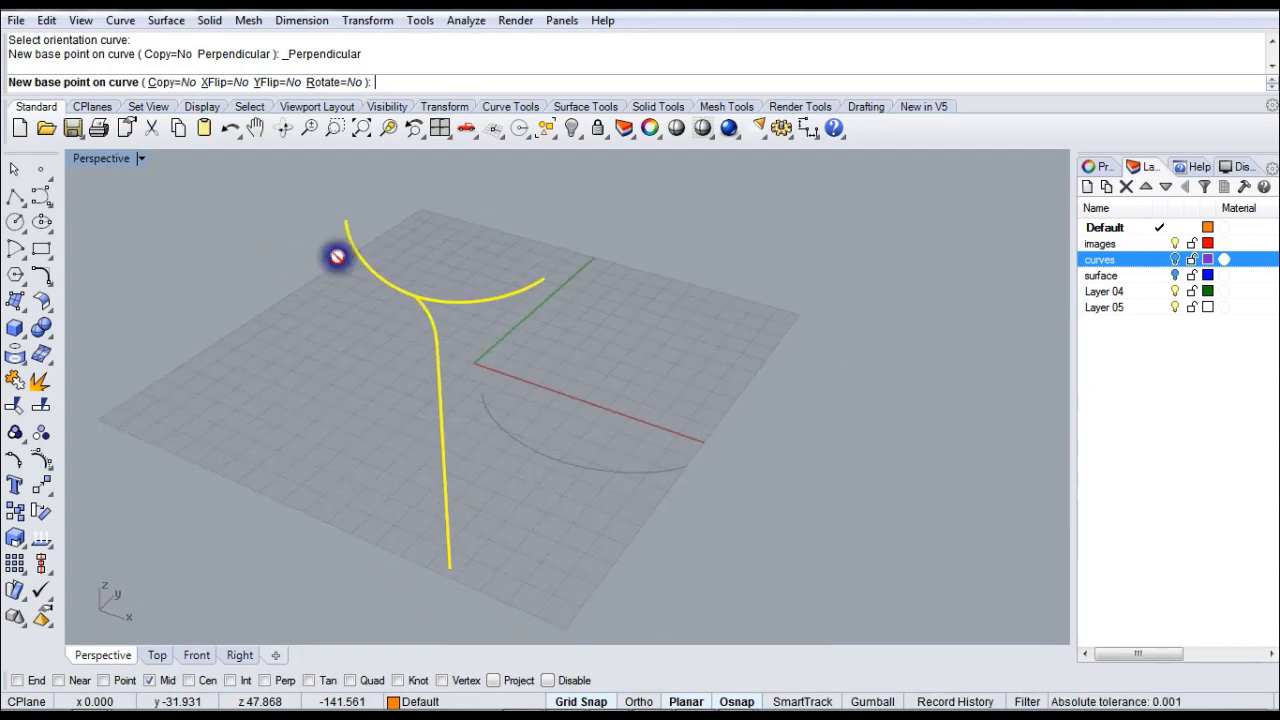
{"action": "left_click", "coordinate": [227, 83]}
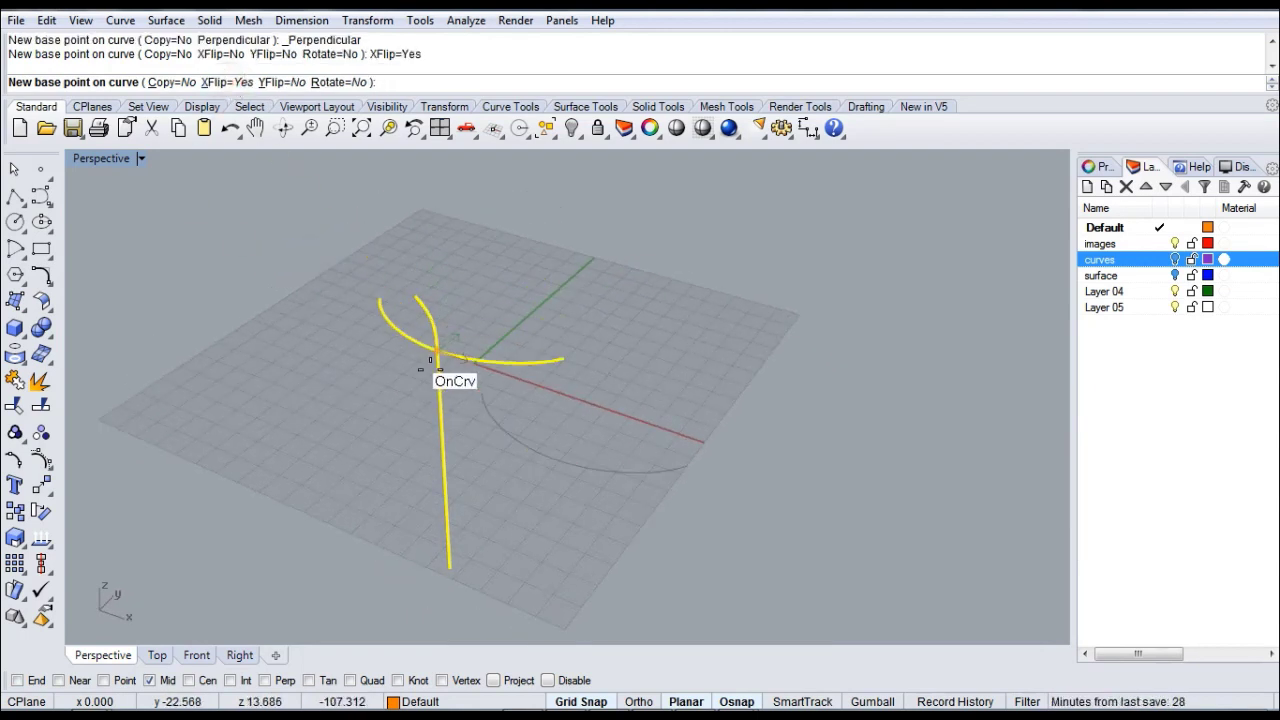
- Try the YFlip and Rotate options on the oriented curve, setting each back to No
{"action": "left_click", "coordinate": [275, 82]}
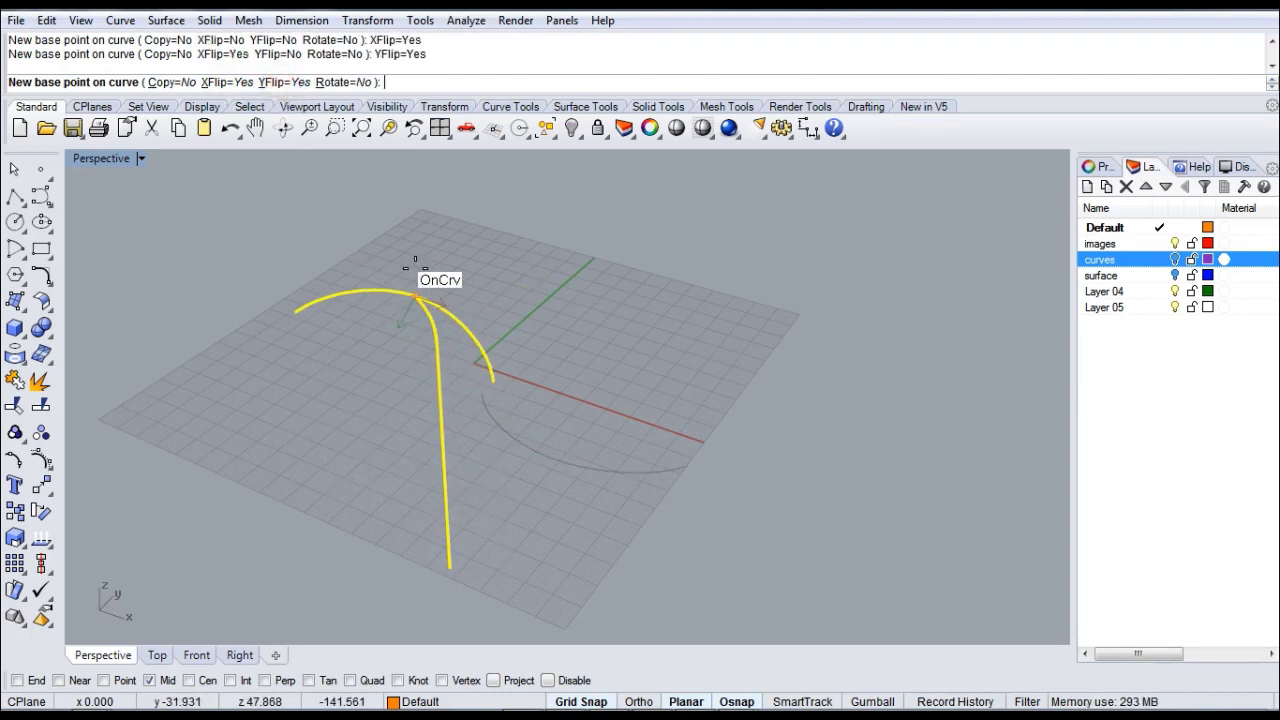
{"action": "left_click", "coordinate": [292, 82]}
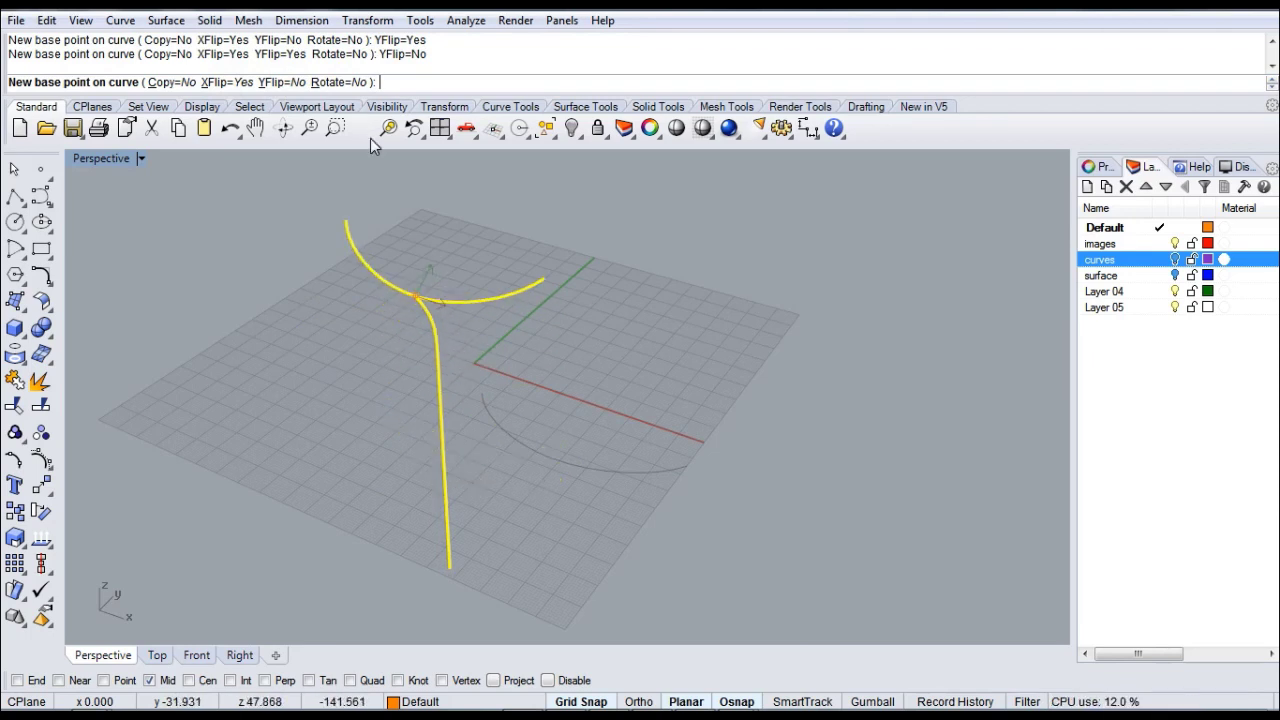
{"action": "left_click", "coordinate": [334, 83]}
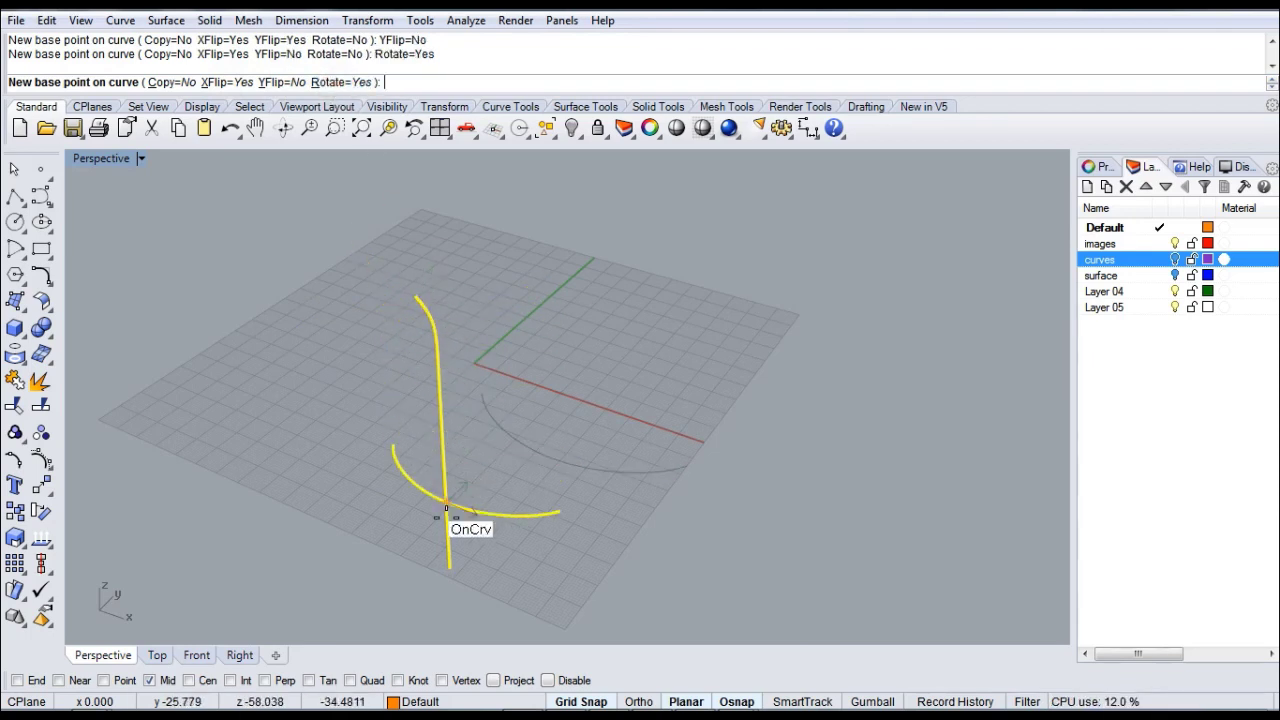
{"action": "left_click", "coordinate": [340, 82]}
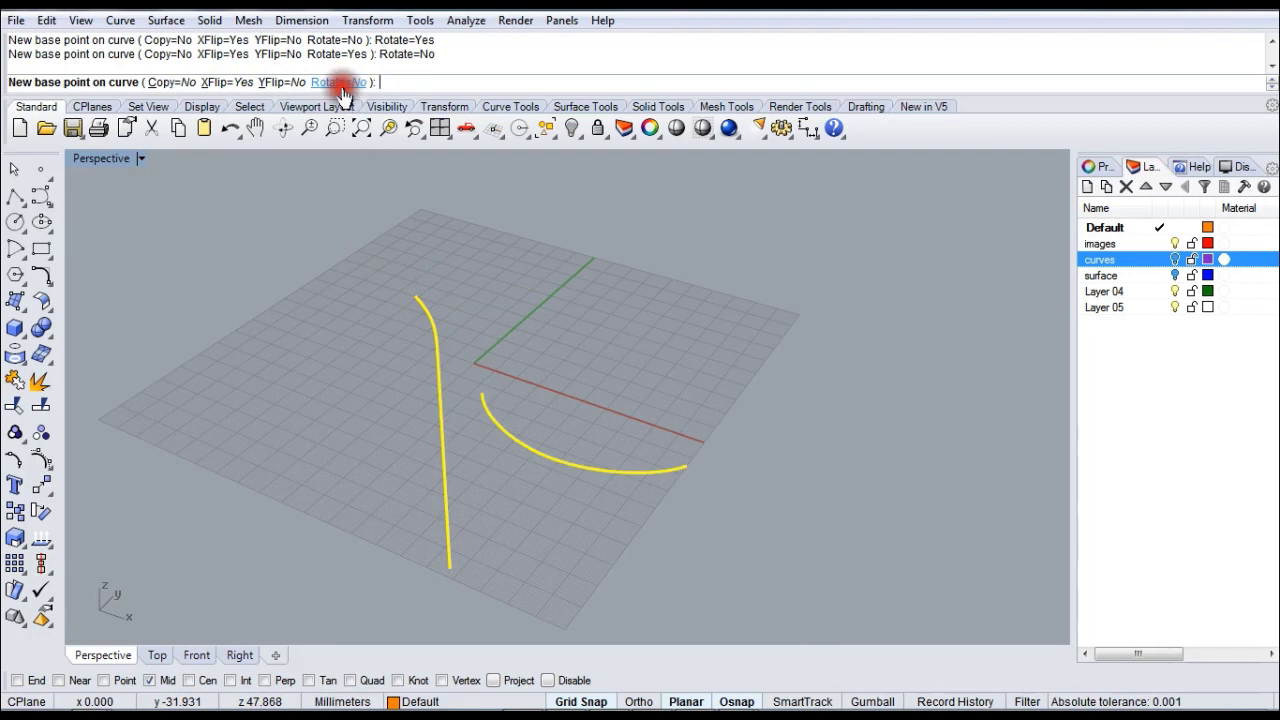
- Set Copy to Yes, enable the End snap, and place copies of the outline at the profile's upper and lower ends
{"action": "left_click", "coordinate": [172, 83]}
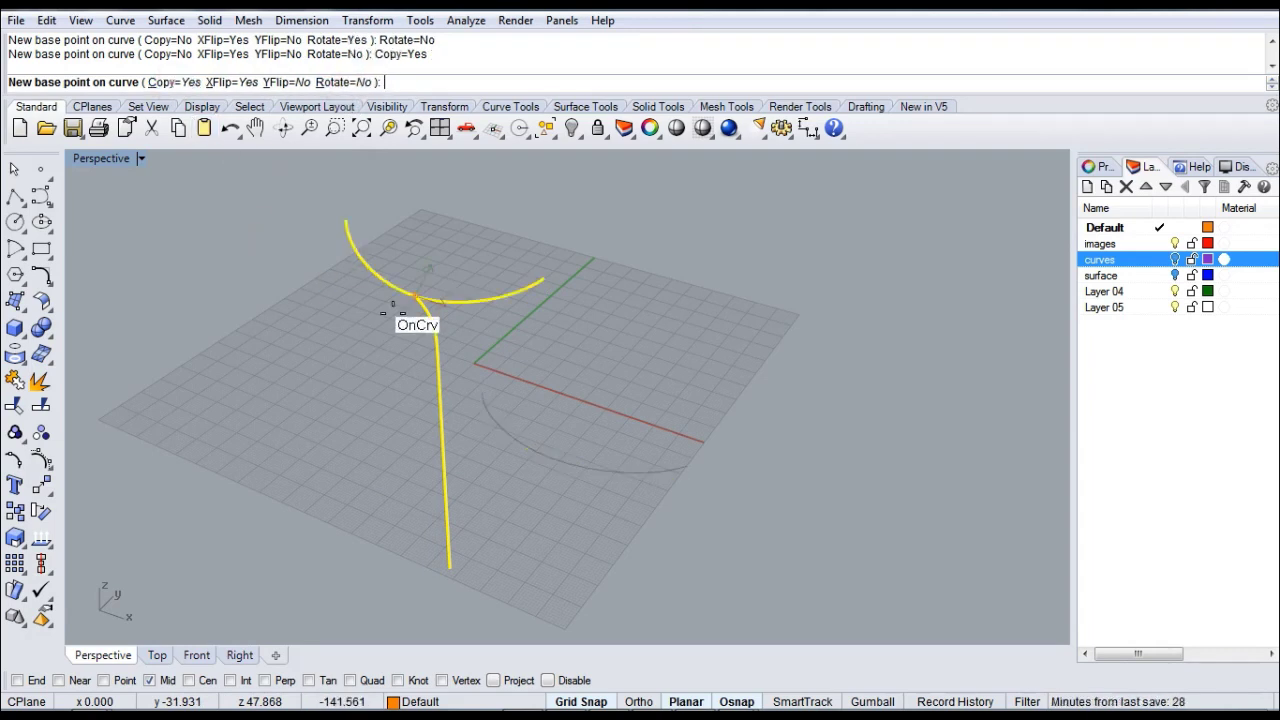
{"action": "left_click", "coordinate": [17, 680]}
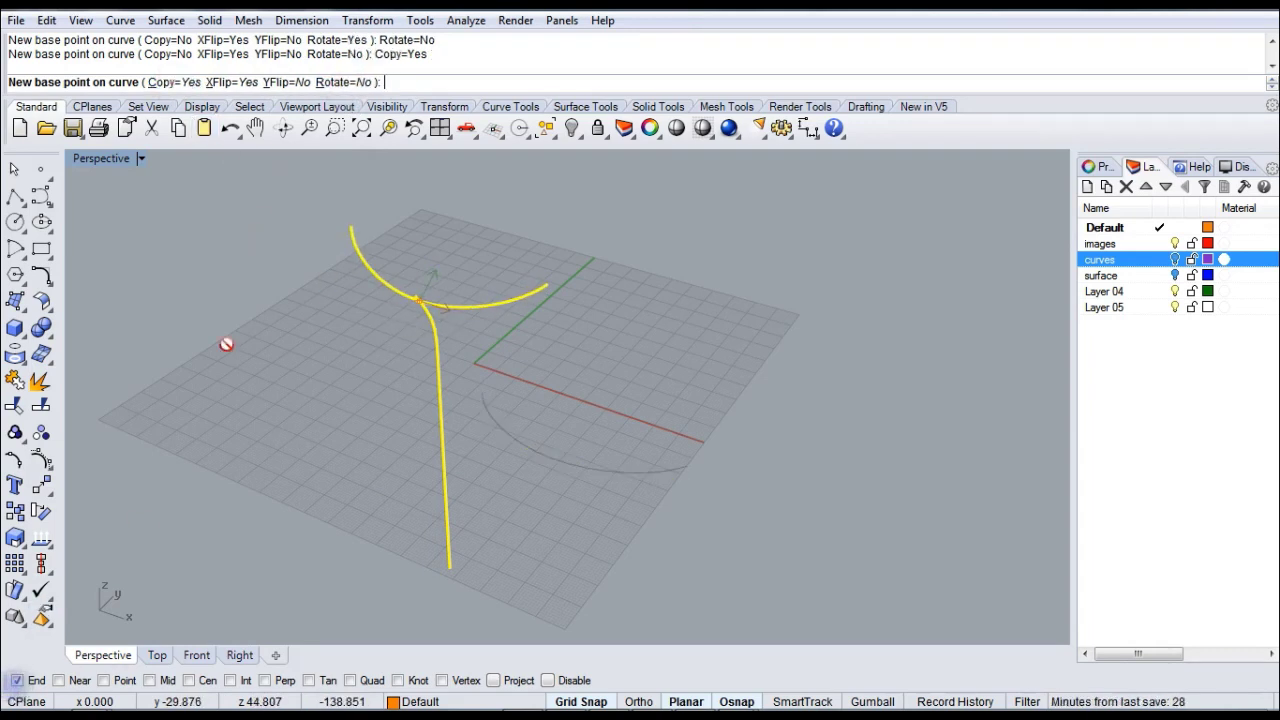
{"action": "left_click", "coordinate": [418, 298]}
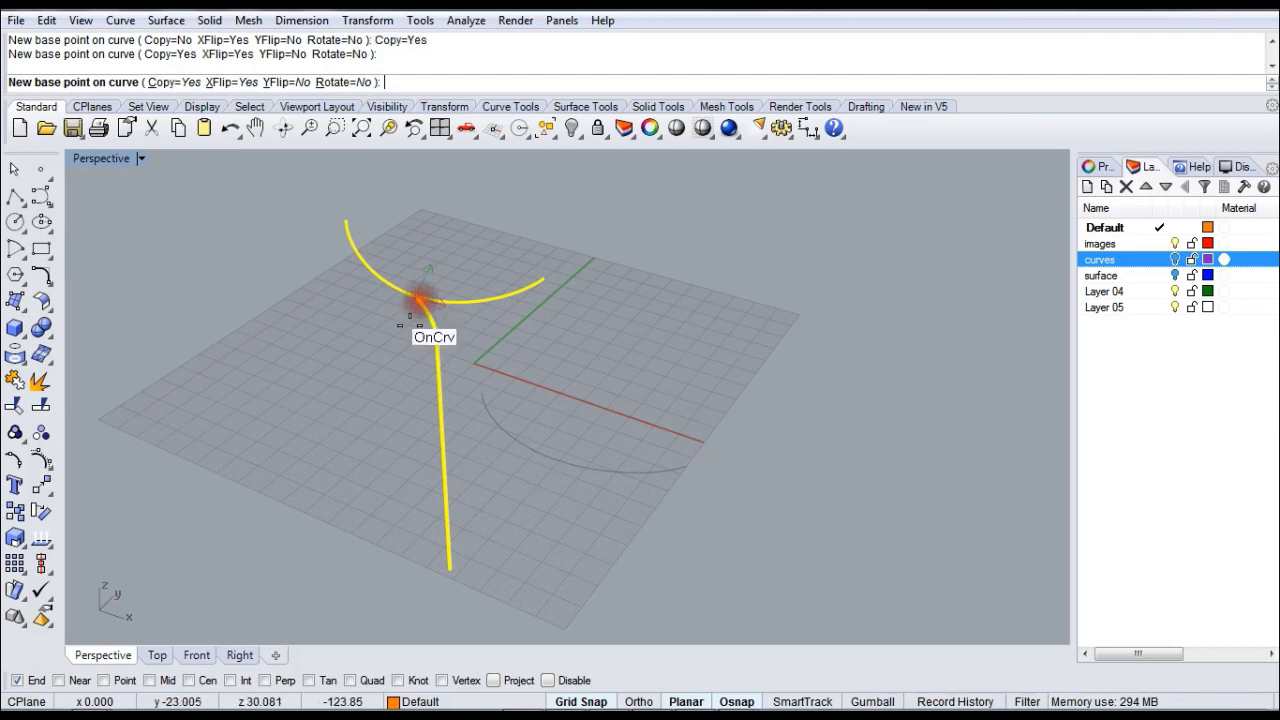
{"action": "left_click", "coordinate": [447, 570]}
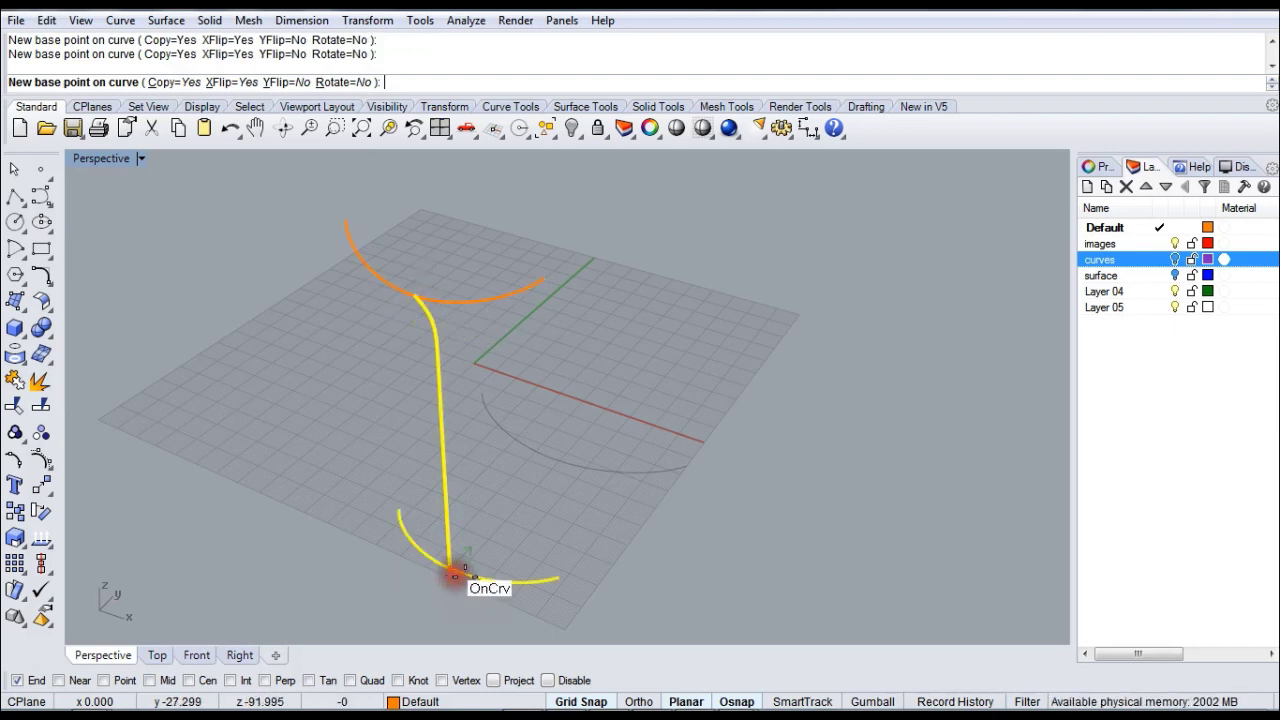
{"action": "mouse_move", "coordinate": [680, 548]}
{"action": "right_mouse_down"}
{"action": "mouse_move", "coordinate": [529, 506]}
{"action": "mouse_move", "coordinate": [688, 526]}
{"action": "right_mouse_up"}
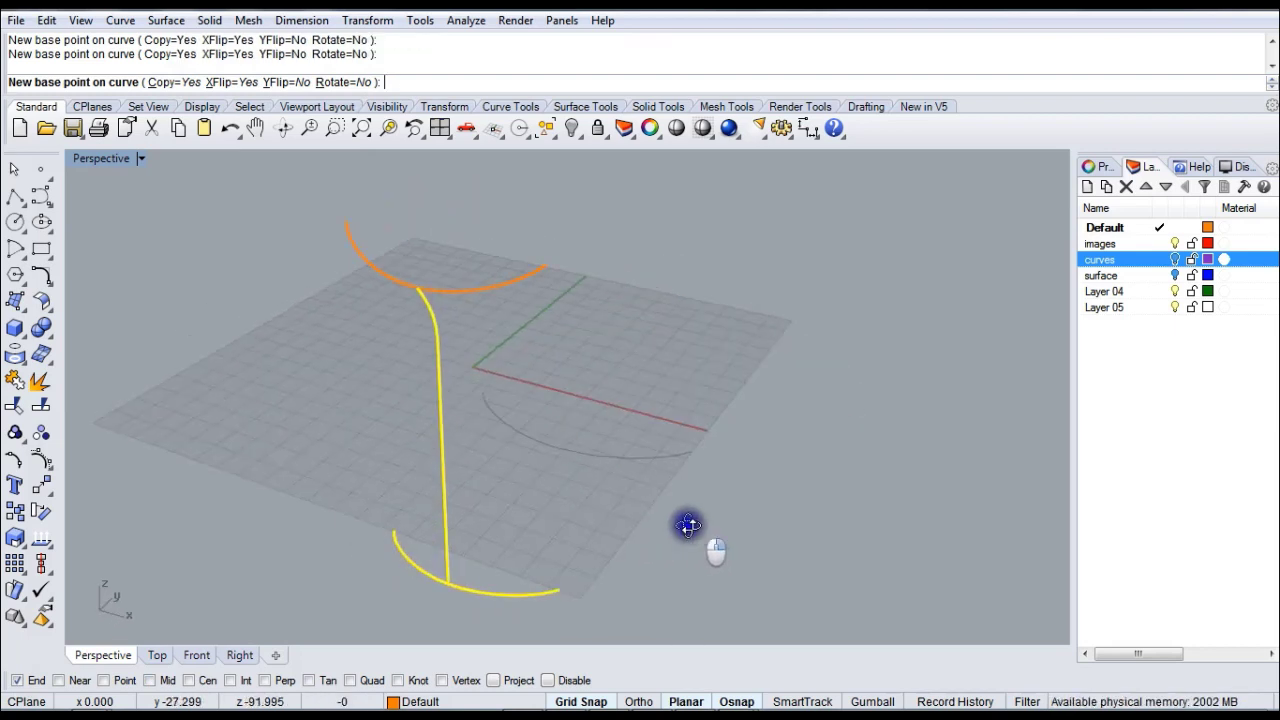
{"action": "right_click", "coordinate": [677, 343]}
- Move the original outline curve on the ground plane to the hidden curves layer
{"action": "left_click", "coordinate": [651, 335]}
{"action": "left_click", "coordinate": [569, 458]}
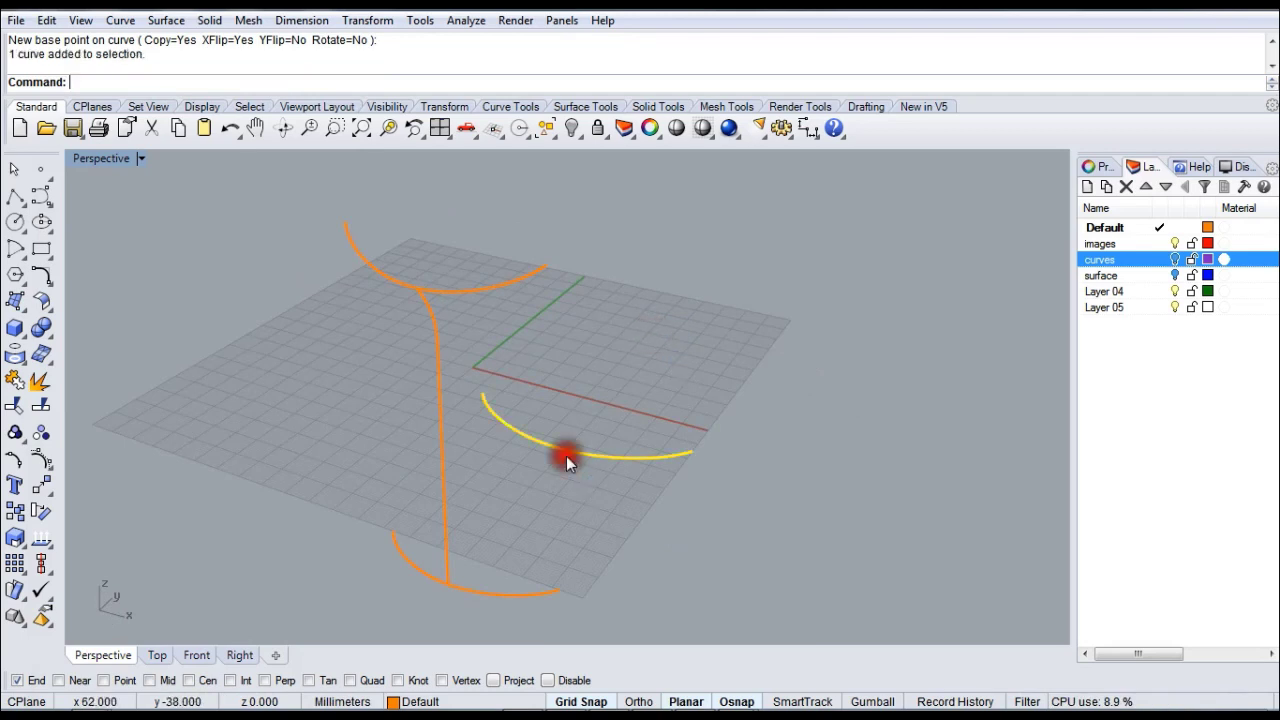
{"action": "right_click", "coordinate": [1100, 260]}
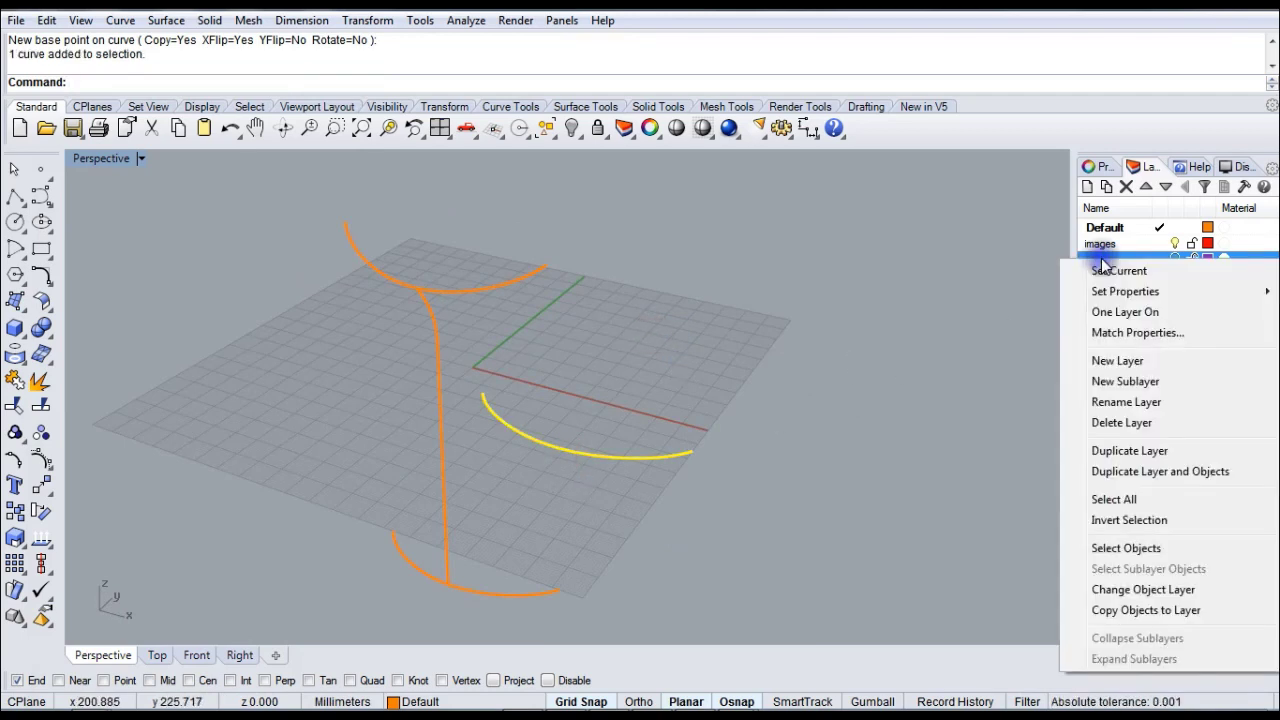
{"action": "left_click", "coordinate": [1120, 588]}
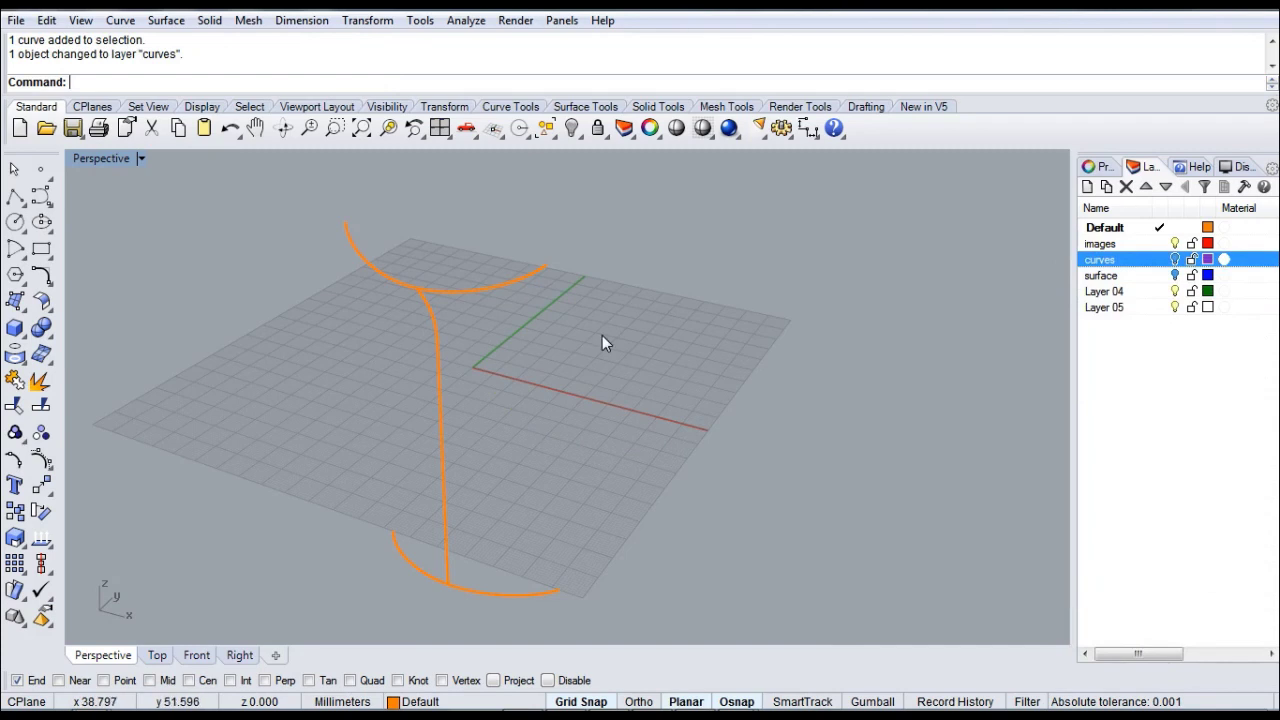
- Start a Sweep 1 Rail using the vertical profile as rail and the upper and lower outline copies as cross sections
{"action": "mouse_move", "coordinate": [740, 370]}
{"action": "right_mouse_down"}
{"action": "mouse_move", "coordinate": [709, 374]}
{"action": "mouse_move", "coordinate": [697, 358]}
{"action": "mouse_move", "coordinate": [720, 371]}
{"action": "right_mouse_up"}
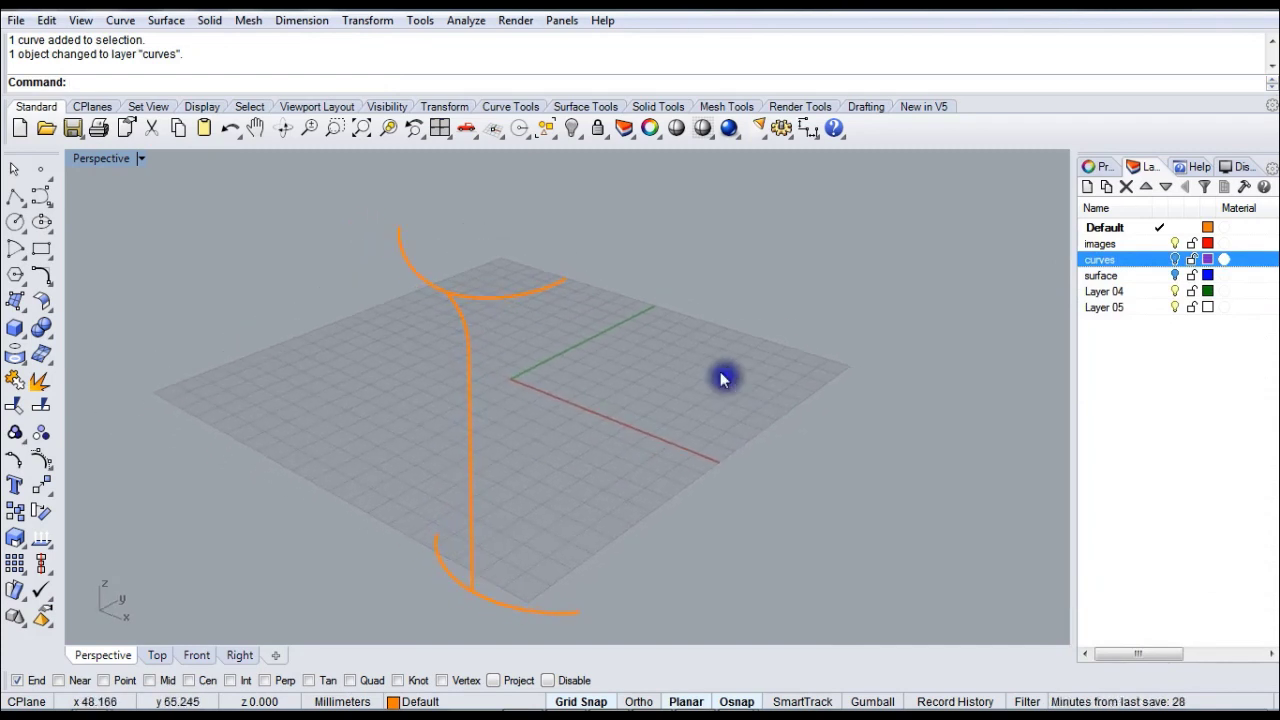
{"action": "left_click", "coordinate": [168, 21]}
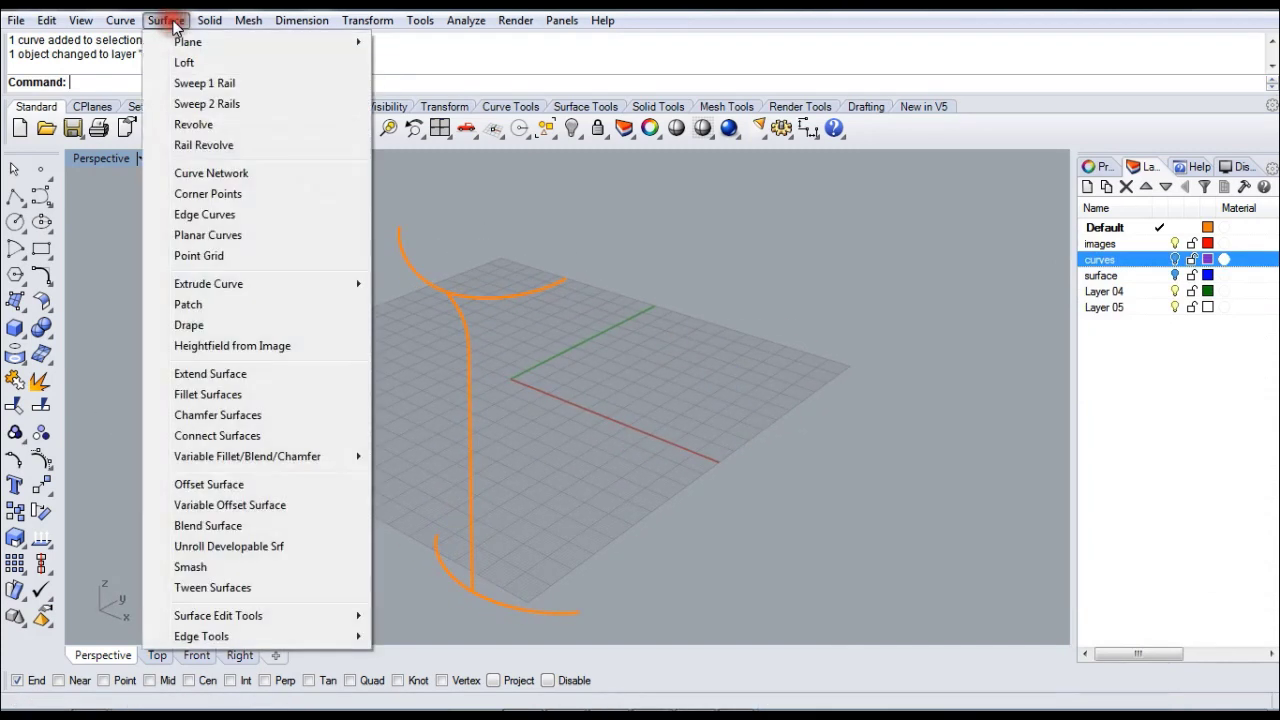
{"action": "left_click", "coordinate": [204, 84]}
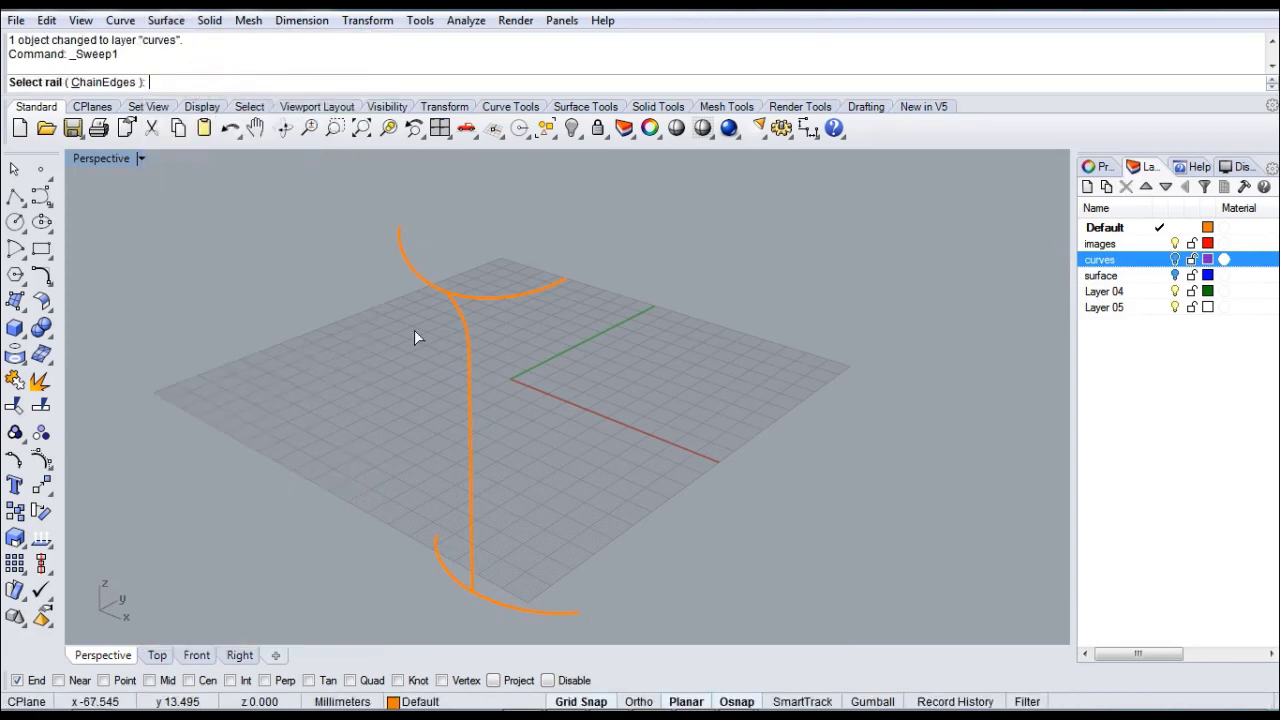
{"action": "left_click", "coordinate": [456, 316]}
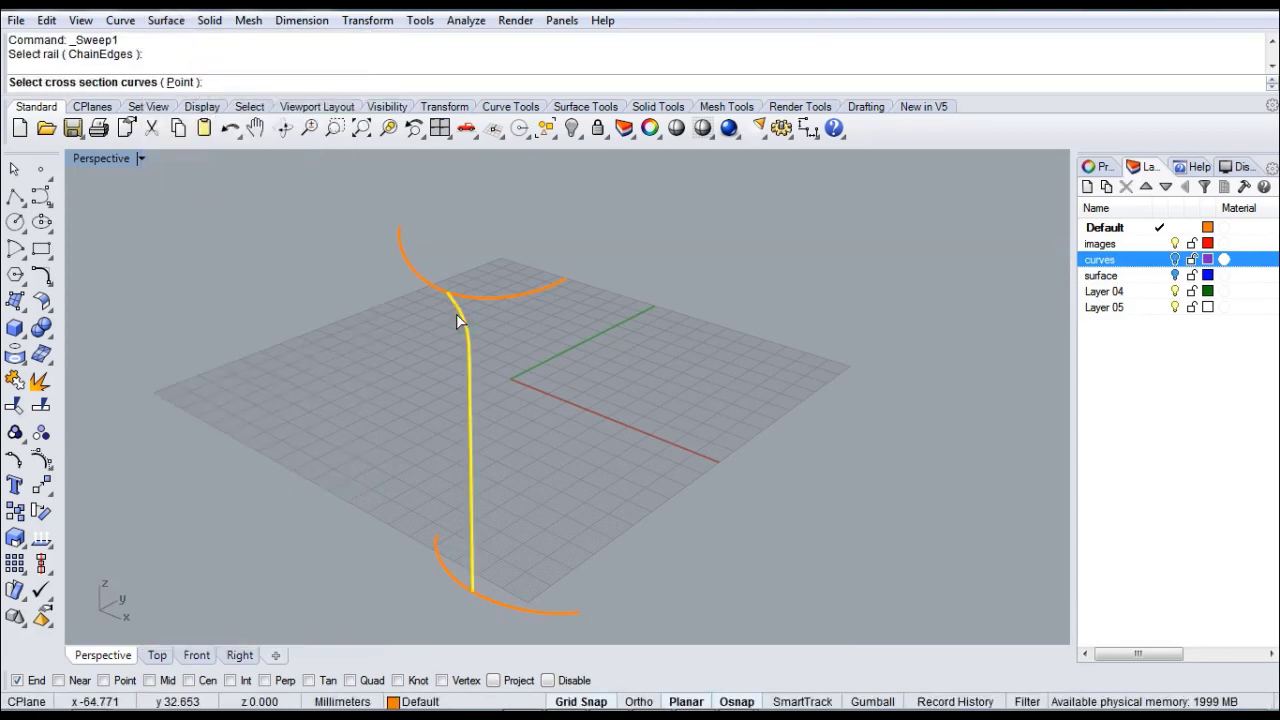
{"action": "left_click", "coordinate": [505, 296]}
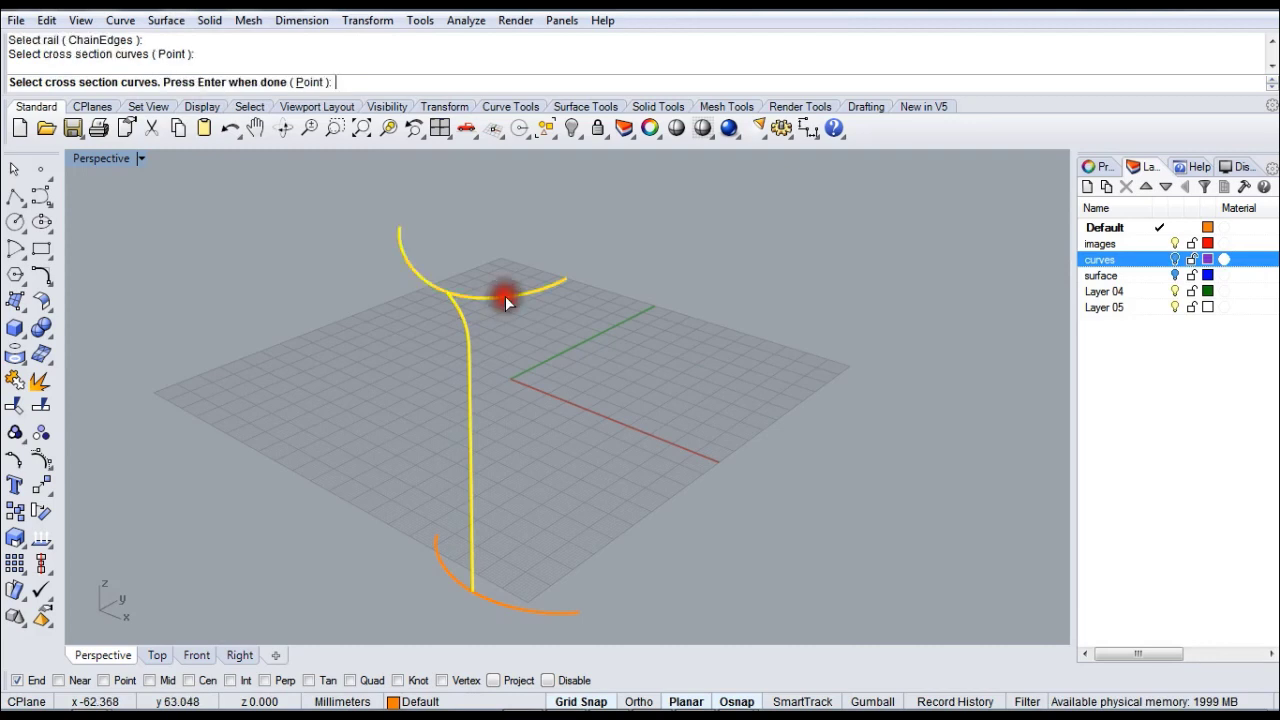
{"action": "left_click", "coordinate": [510, 606]}
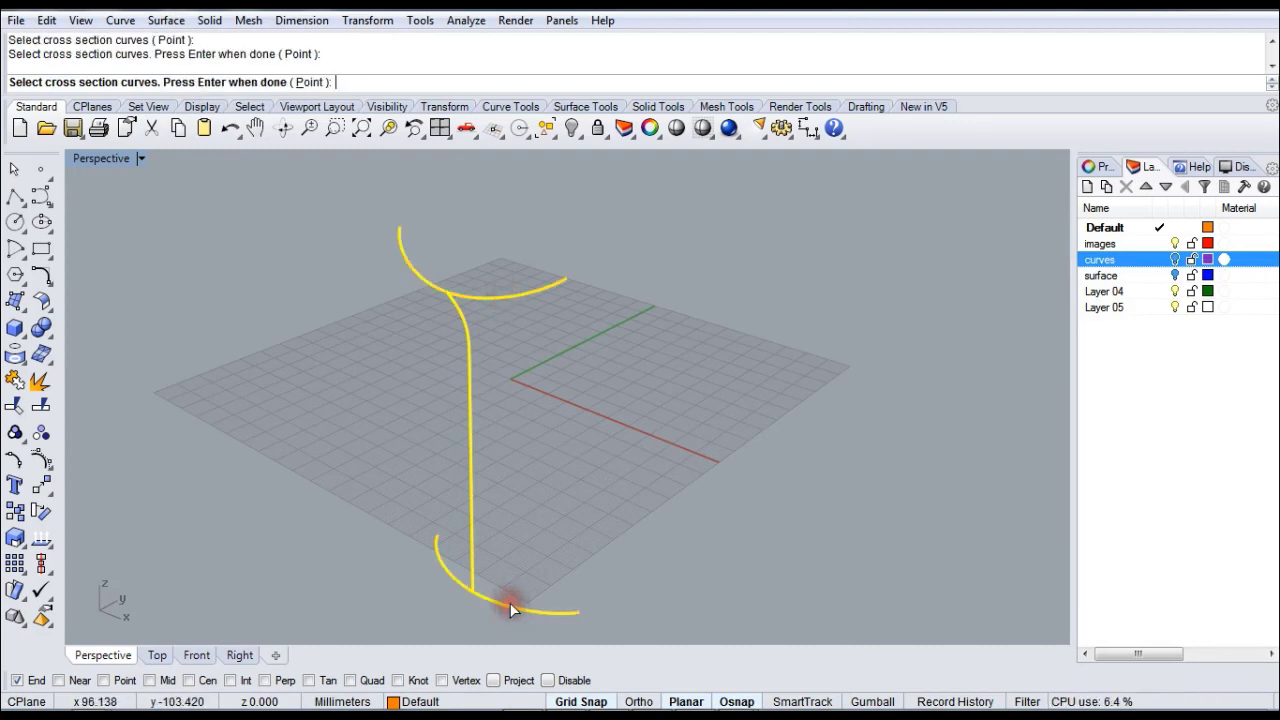
{"action": "right_click", "coordinate": [623, 397]}
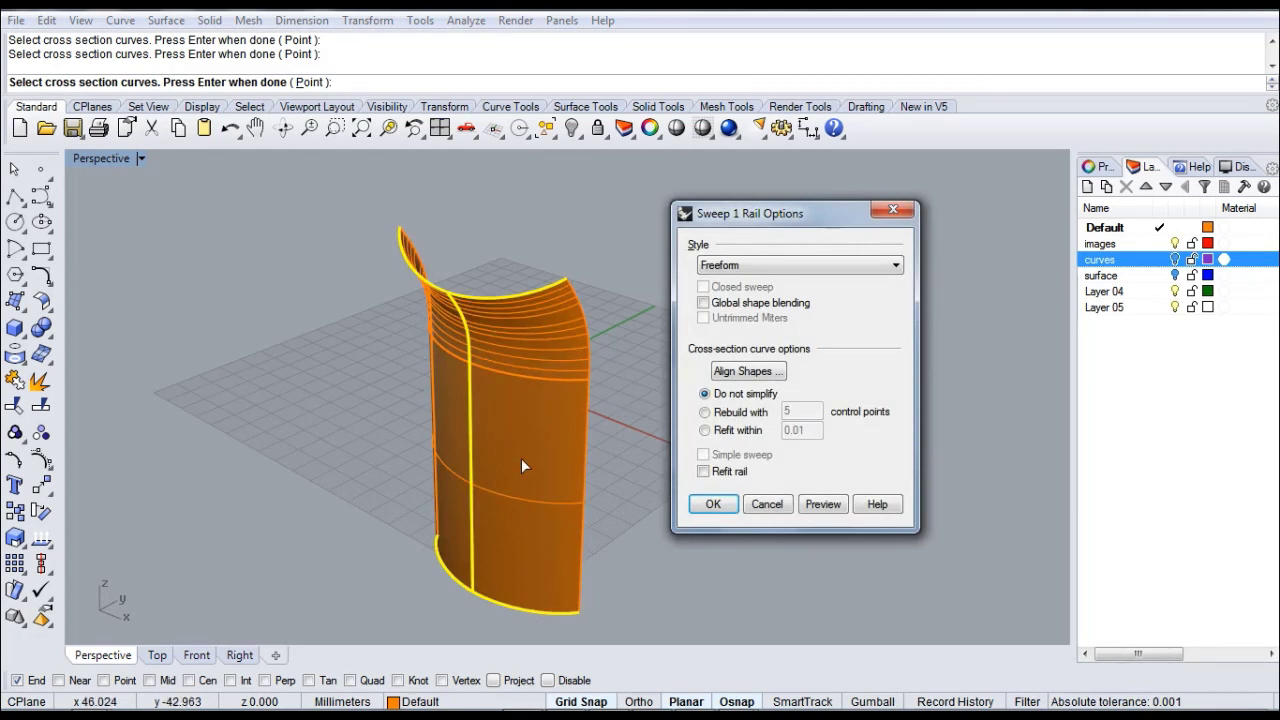
- Preview the sweep with Refit rail on, turn it off again, and create the surface with Freeform style and Do not simplify
{"action": "right_click_drag", "start_coordinate": [521, 458], "coordinate": [532, 431]}
{"action": "left_click", "coordinate": [704, 471]}
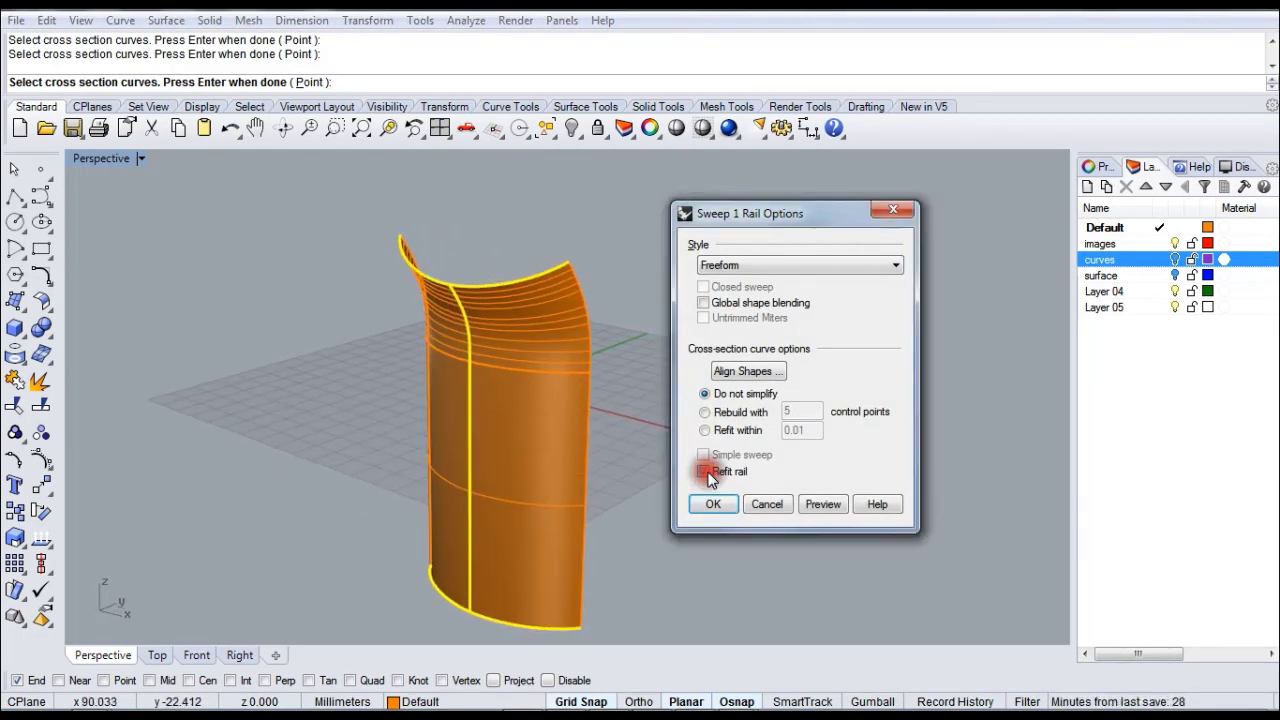
{"action": "left_click", "coordinate": [818, 506]}
{"action": "right_click_drag", "start_coordinate": [566, 430], "coordinate": [586, 431]}
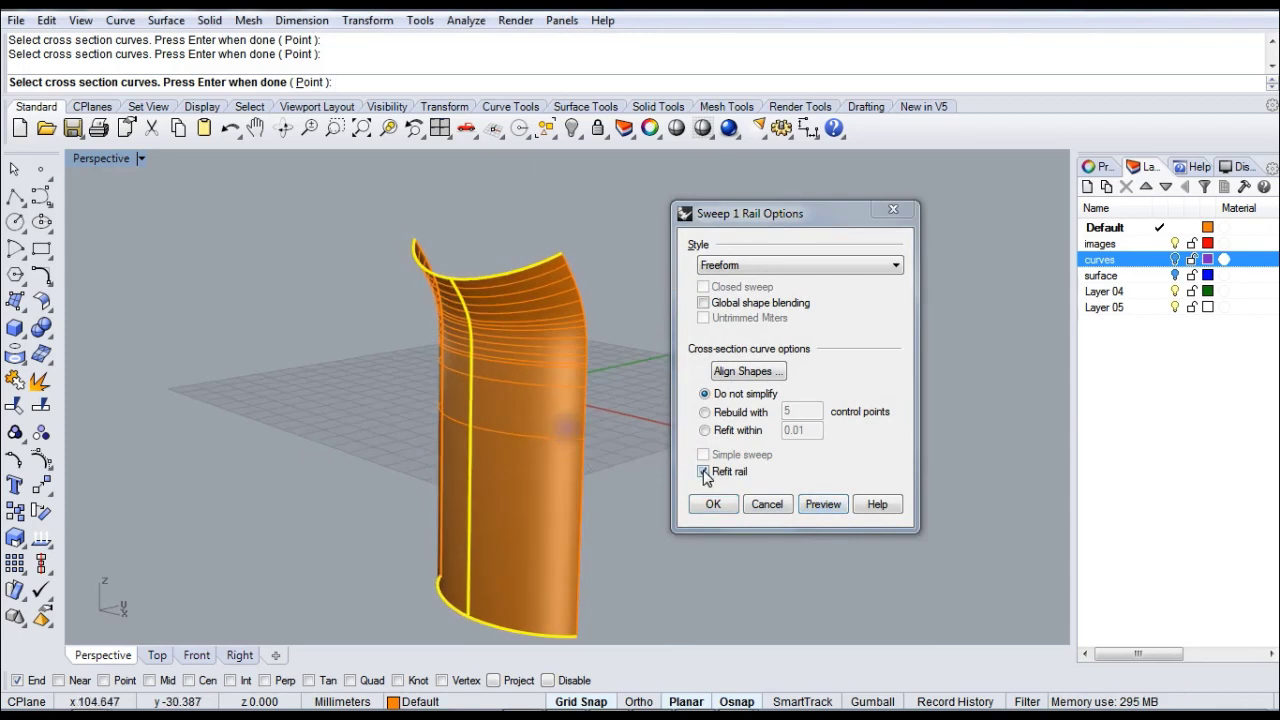
{"action": "left_click", "coordinate": [704, 471]}
{"action": "left_click", "coordinate": [824, 507]}
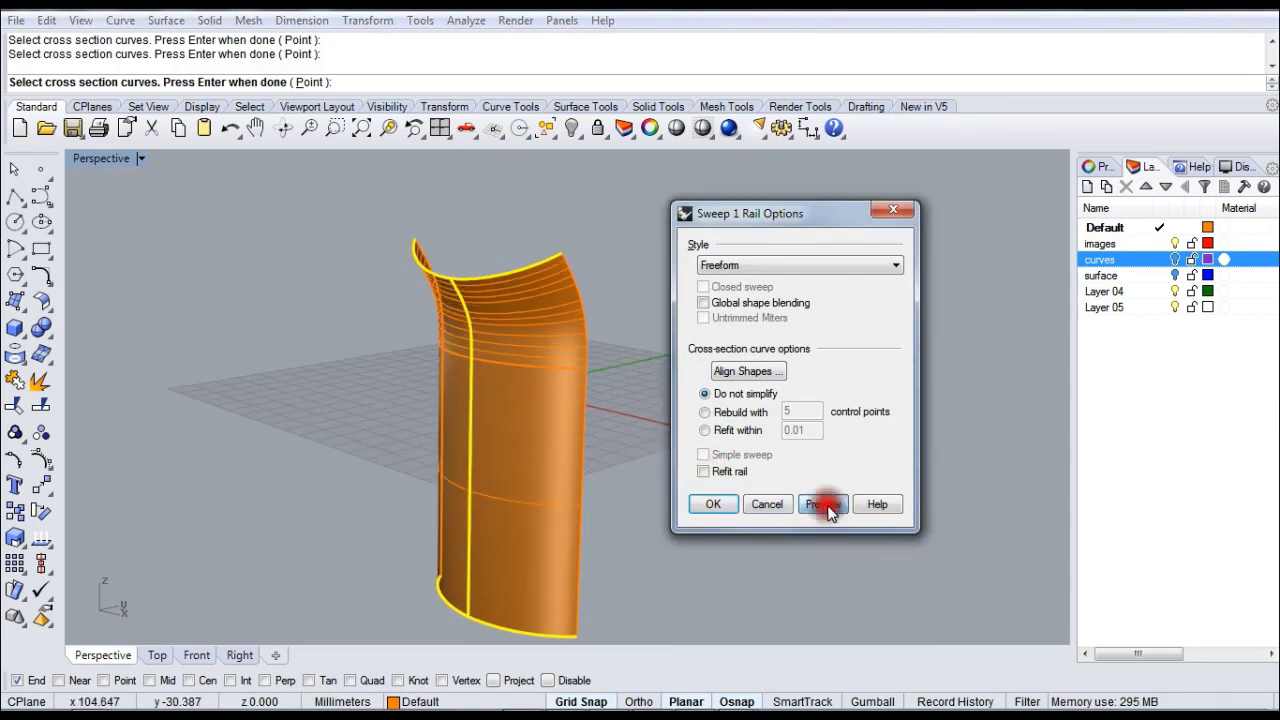
{"action": "left_click", "coordinate": [713, 505]}
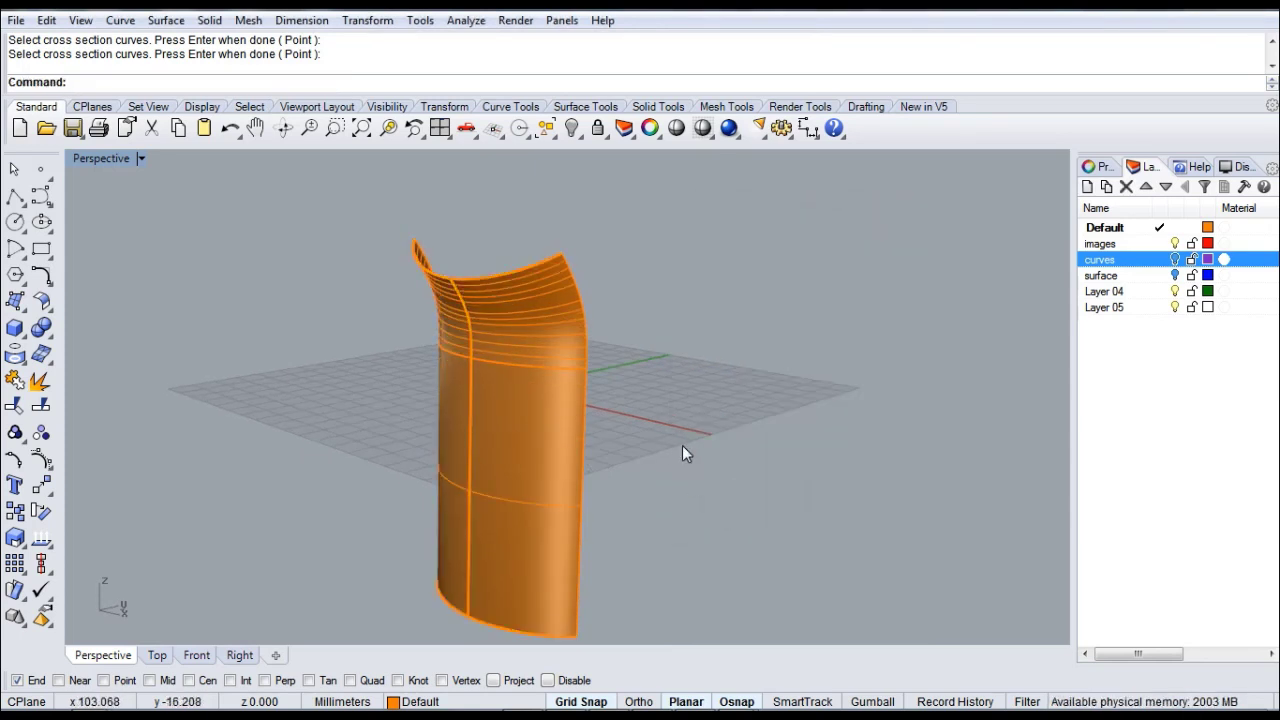
- Move the swept front surface to the hidden surface layer
{"action": "right_click_drag", "start_coordinate": [682, 453], "coordinate": [654, 406]}
{"action": "left_click", "coordinate": [464, 369]}
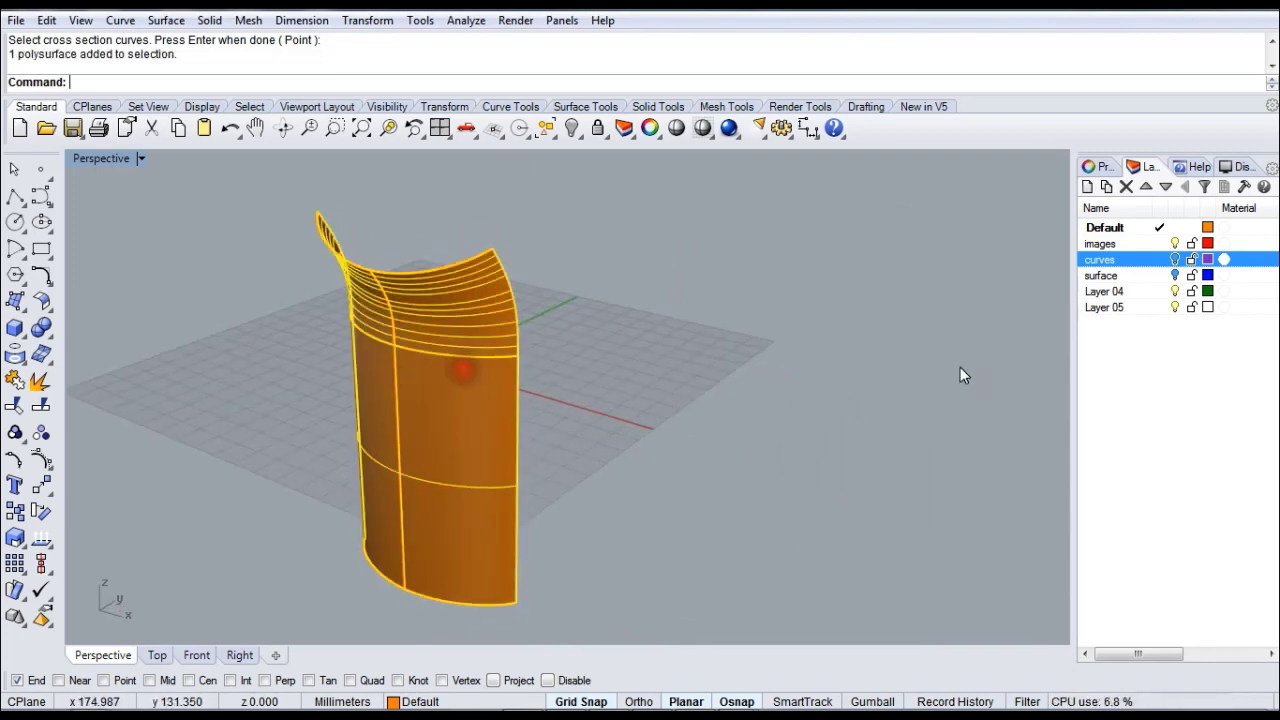
{"action": "right_click", "coordinate": [1112, 276]}
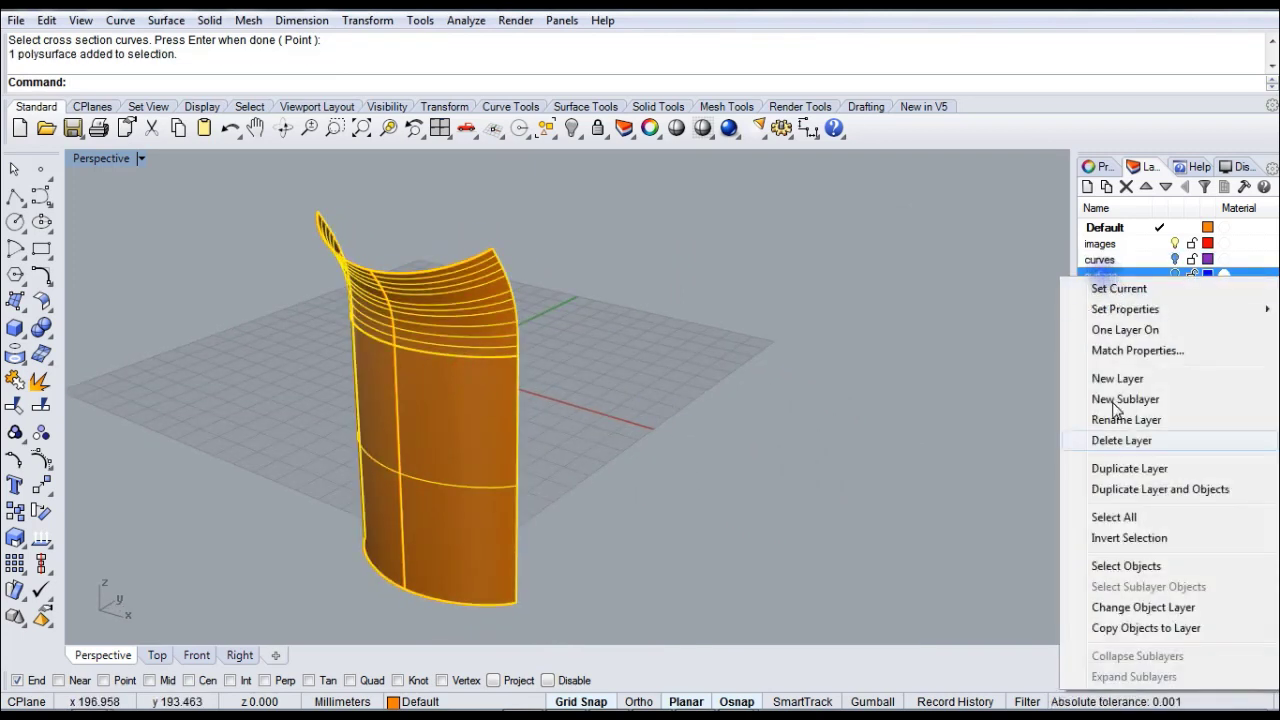
{"action": "left_click", "coordinate": [1105, 606]}
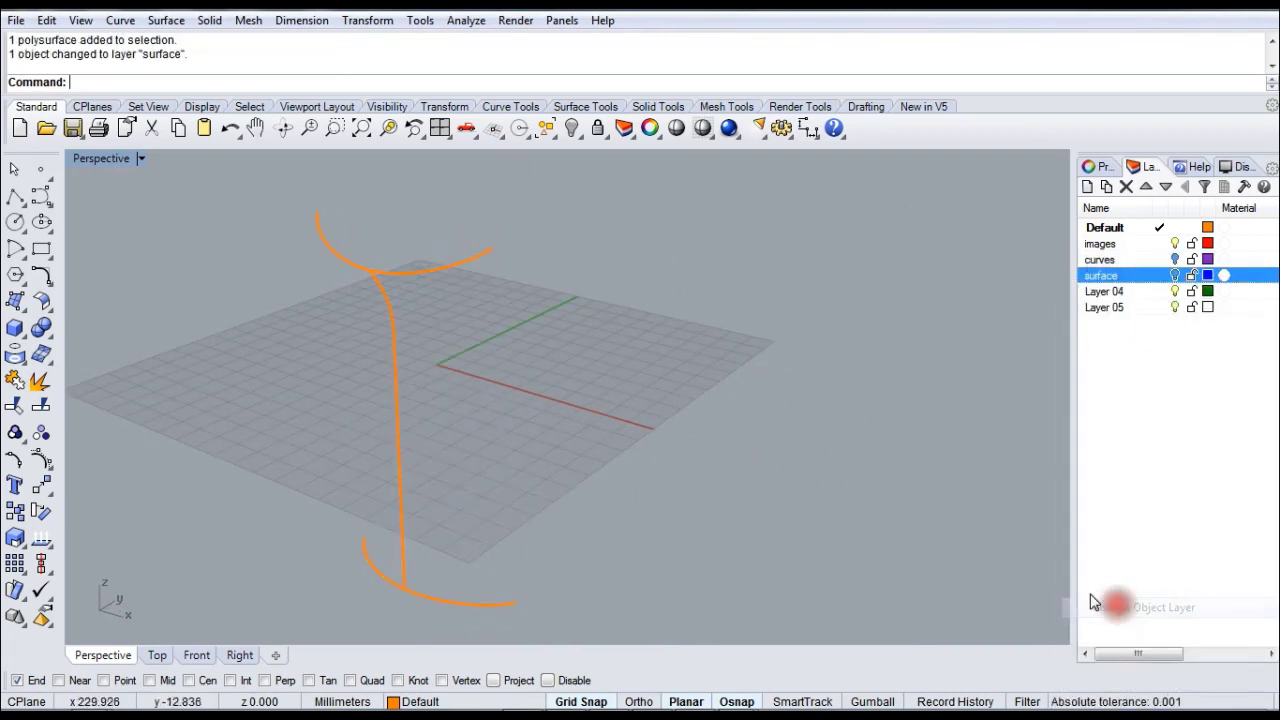
- Move the vertical profile and both outline copies to the hidden curves layer
{"action": "left_click", "coordinate": [400, 272]}
{"action": "left_click", "coordinate": [385, 302], "text": "shift"}
{"action": "left_click", "coordinate": [466, 602], "text": "shift"}
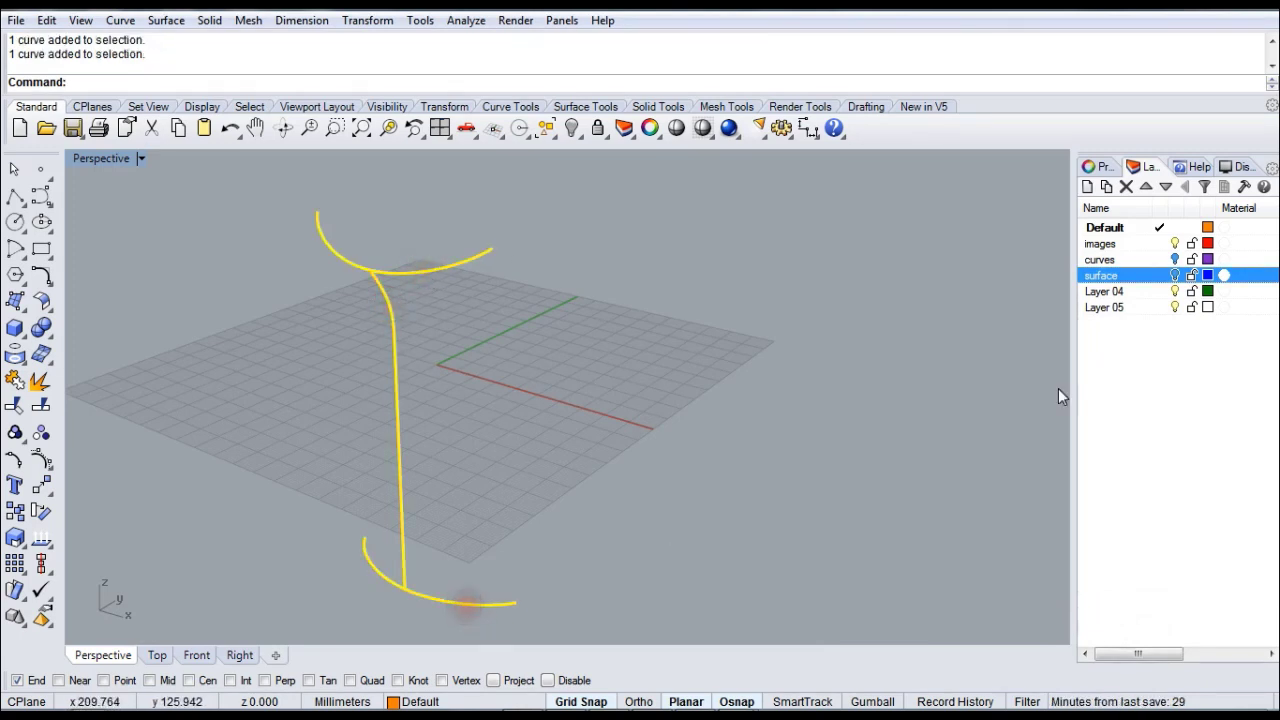
{"action": "right_click", "coordinate": [1100, 259]}
{"action": "left_click", "coordinate": [1112, 592]}
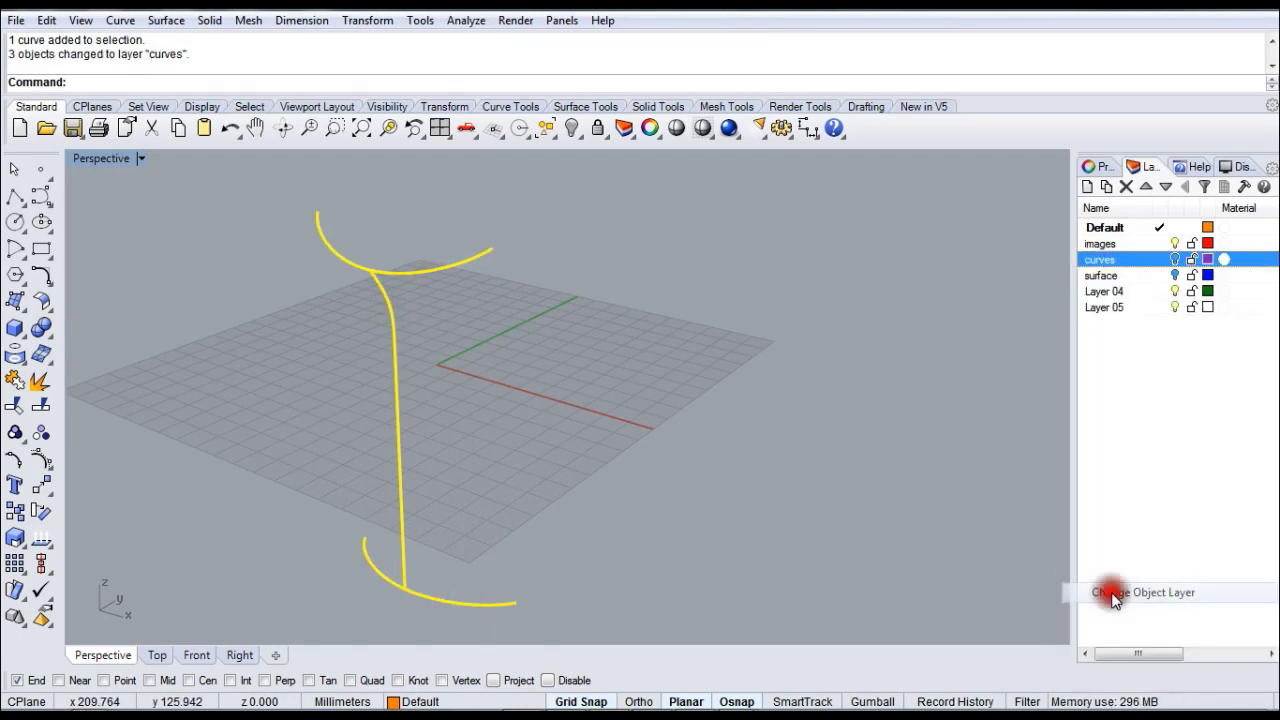
- Show the hidden reference images and hide the two vertical ones, keeping only the horizontal plan image
{"action": "left_click", "coordinate": [572, 128]}
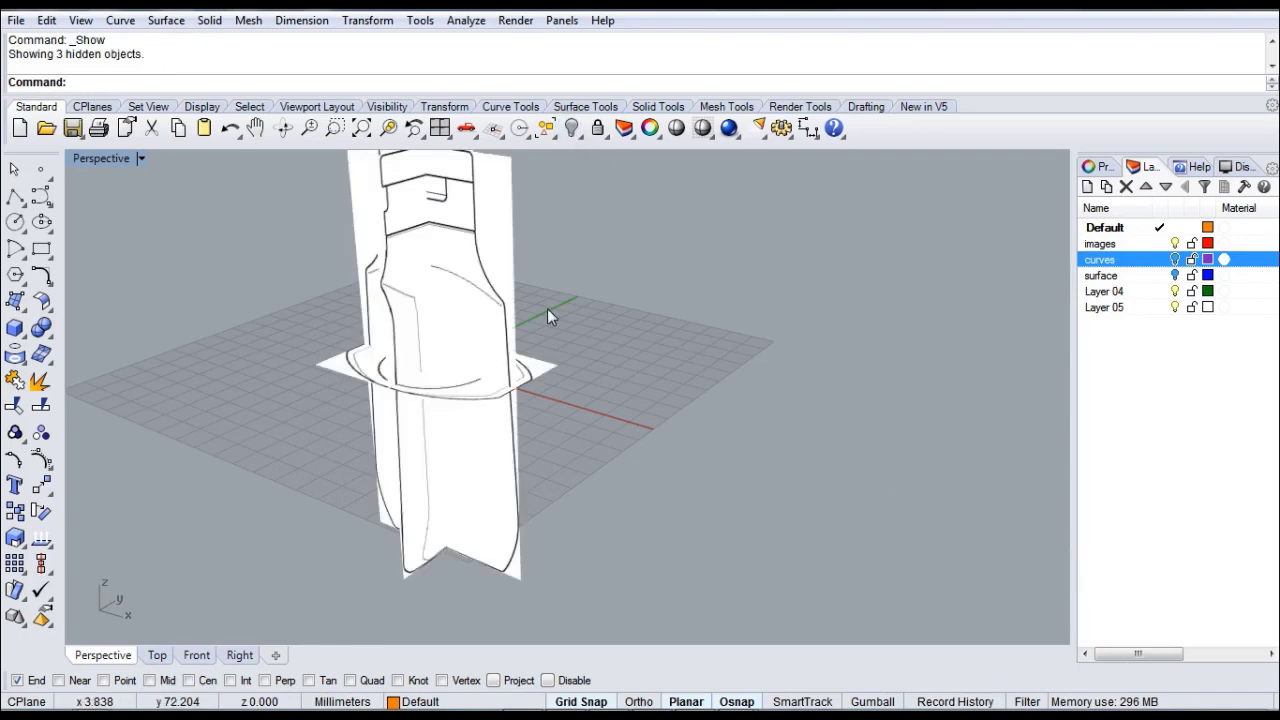
{"action": "right_click_drag", "start_coordinate": [547, 308], "coordinate": [707, 350]}
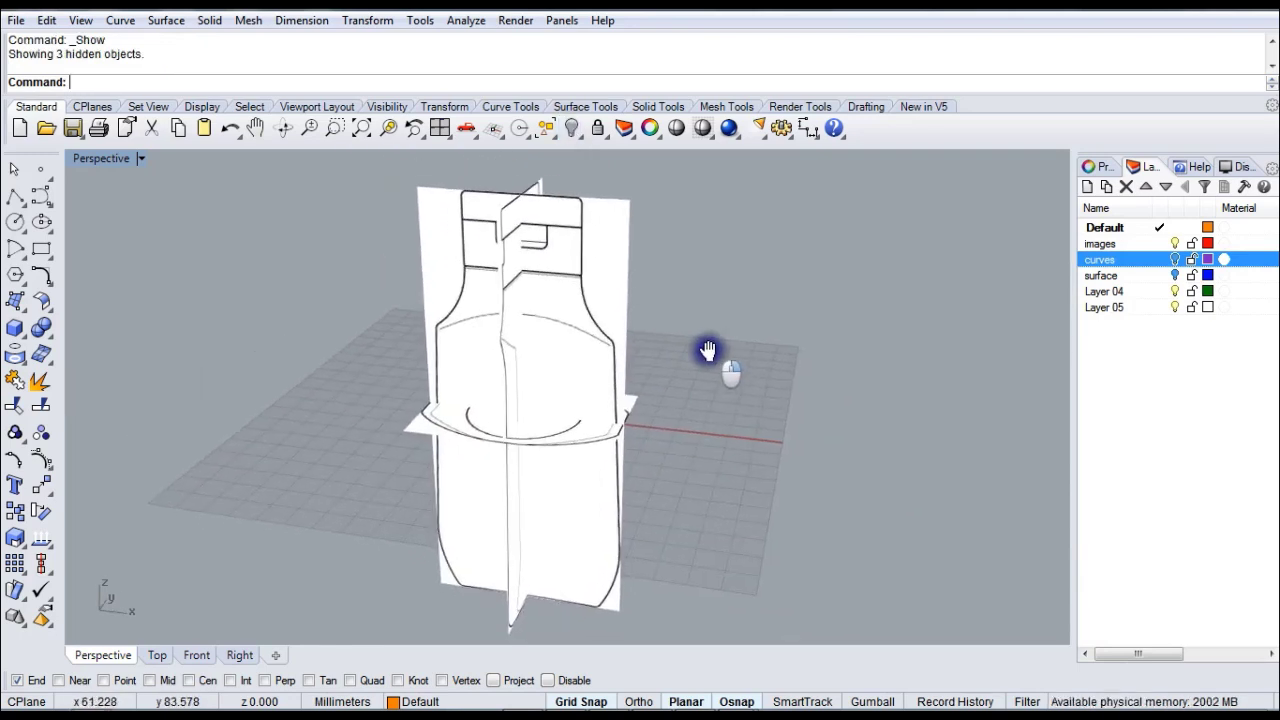
{"action": "left_click", "coordinate": [781, 576]}
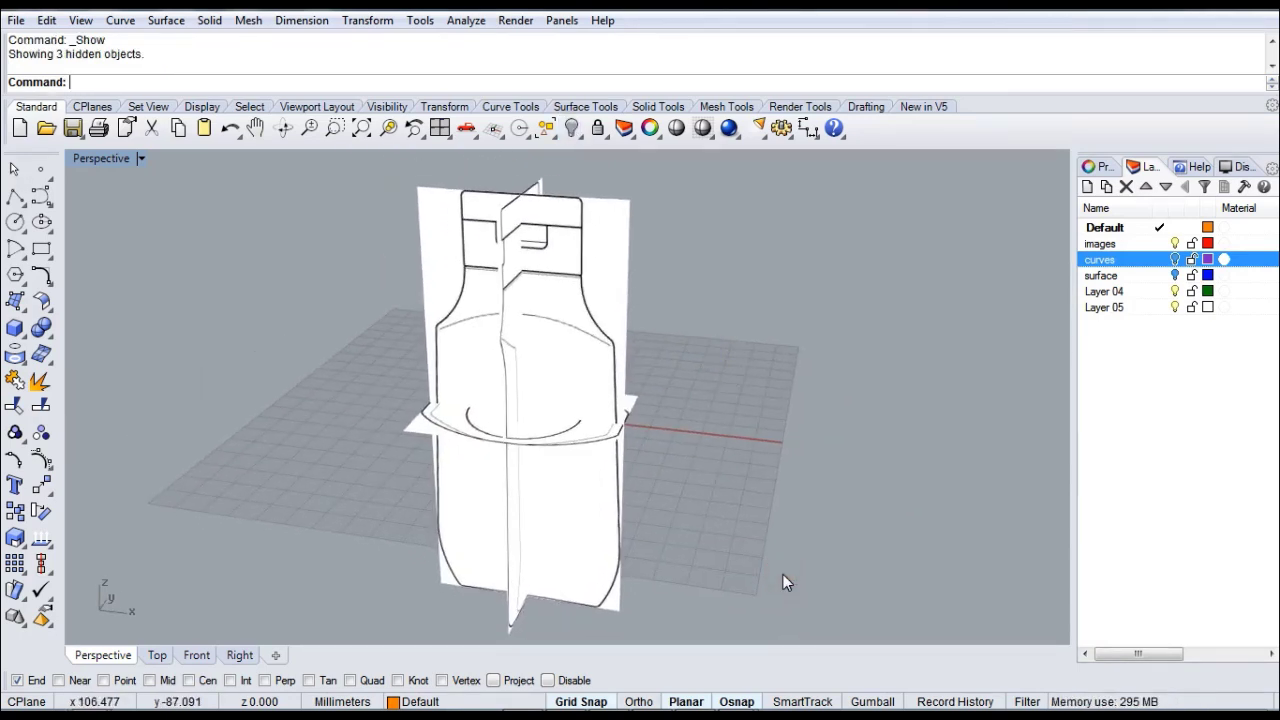
{"action": "right_click_drag", "start_coordinate": [763, 534], "coordinate": [814, 491], "text": "shift"}
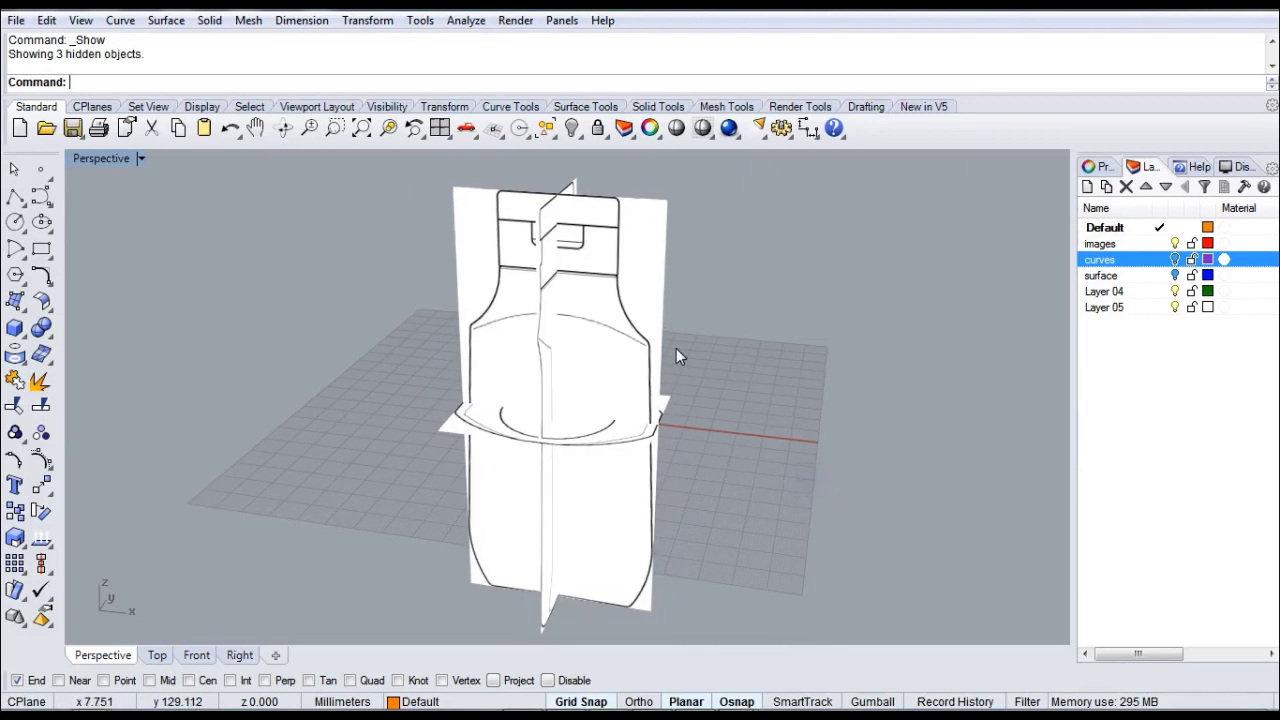
{"action": "left_click", "coordinate": [621, 206]}
{"action": "left_click", "coordinate": [572, 186], "text": "shift"}
{"action": "left_click", "coordinate": [572, 128]}
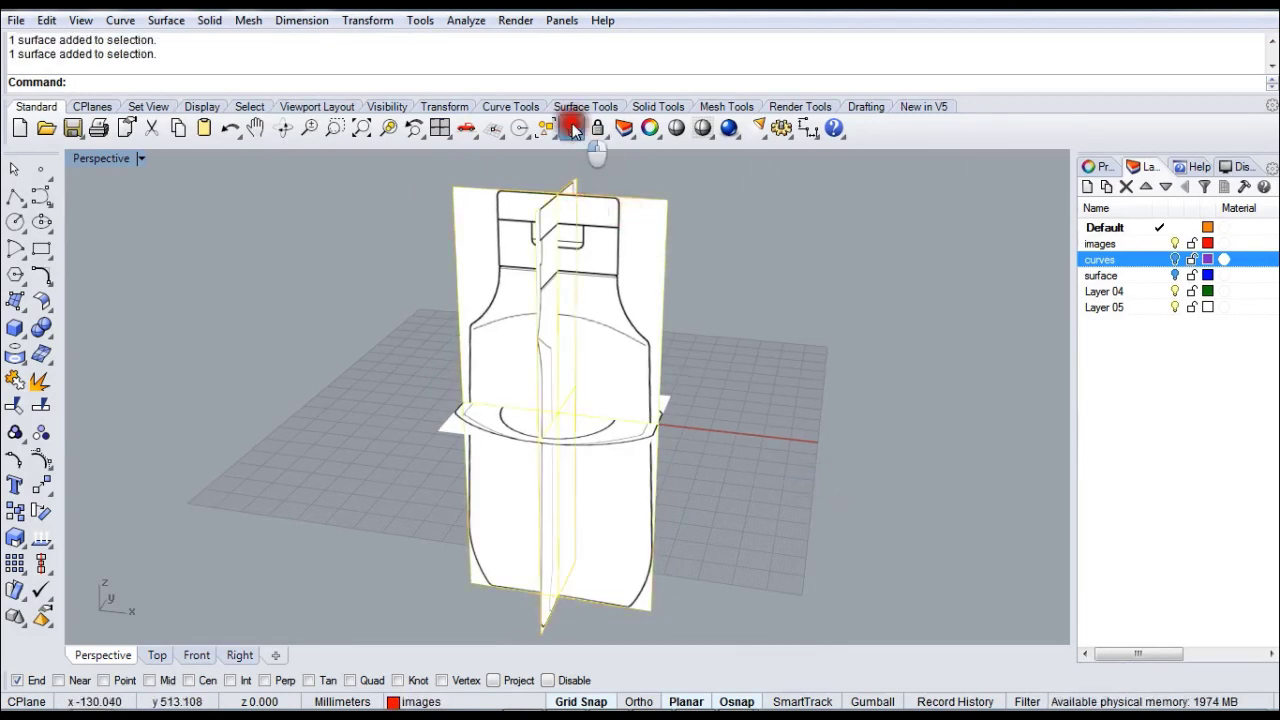
- In the Top view, draw an ellipse centred at 0,0 over the bottle outline, with half-axes of 43 mm along X and 27 mm along Y
{"action": "double_click", "coordinate": [107, 160]}
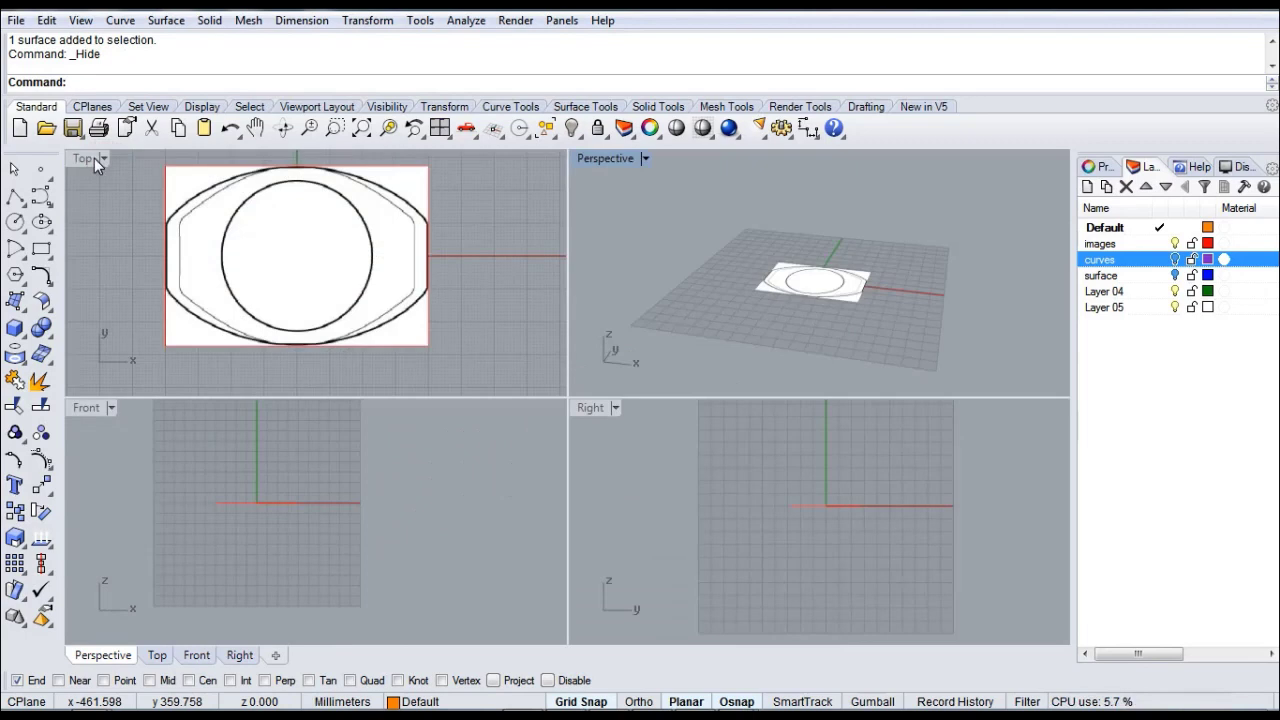
{"action": "double_click", "coordinate": [94, 158]}
{"action": "scroll", "coordinate": [431, 380], "scroll_direction": "down", "scroll_amount": 3}
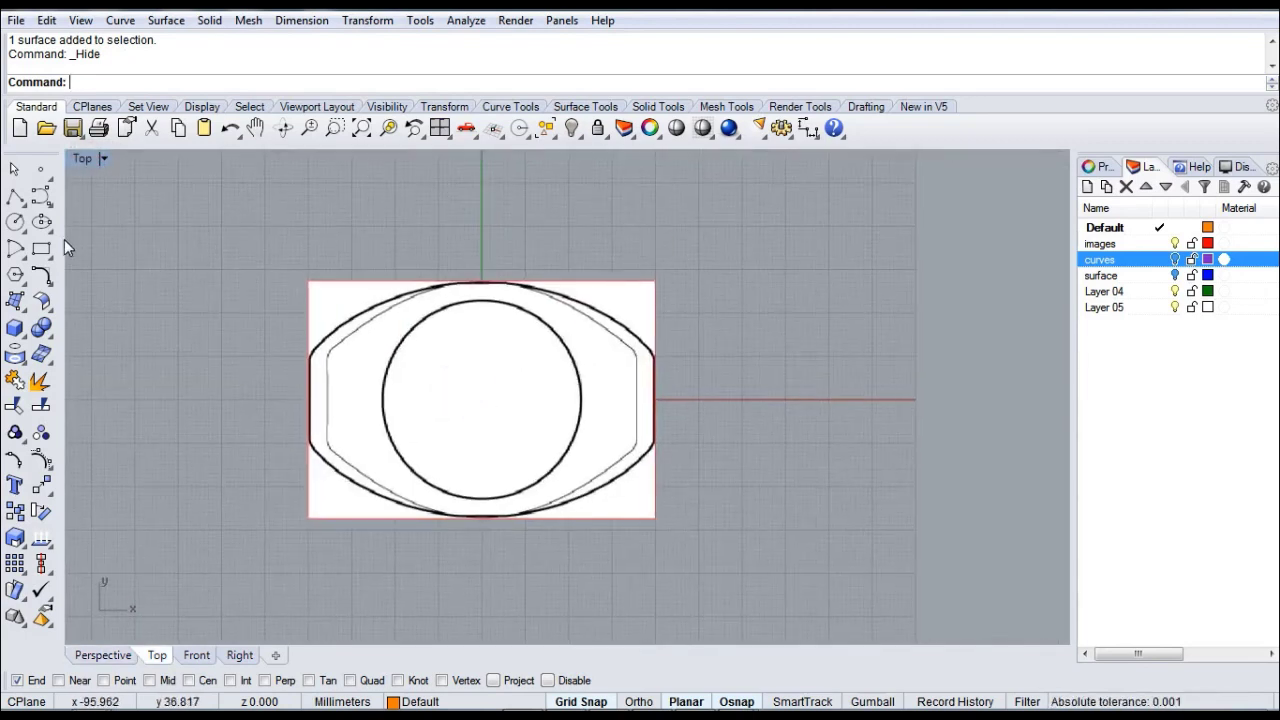
{"action": "left_click", "coordinate": [16, 222]}
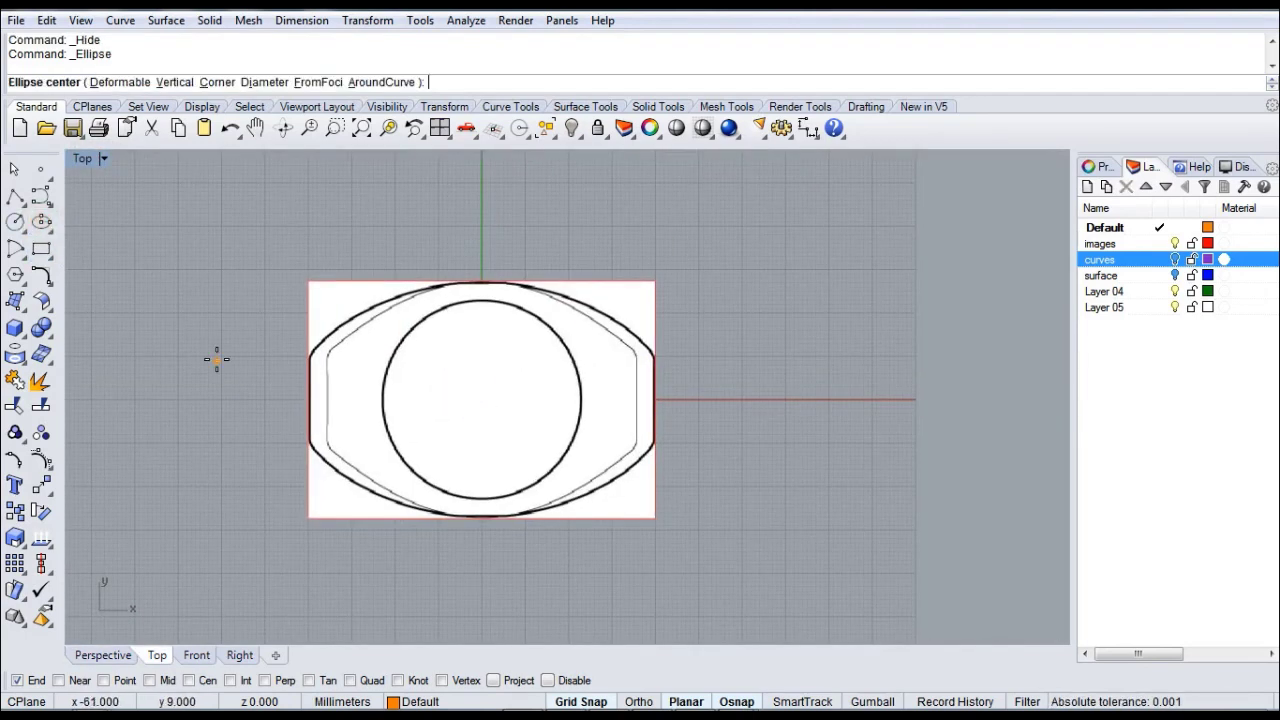
{"action": "type", "text": "0,0"}
{"action": "key", "text": "Return"}
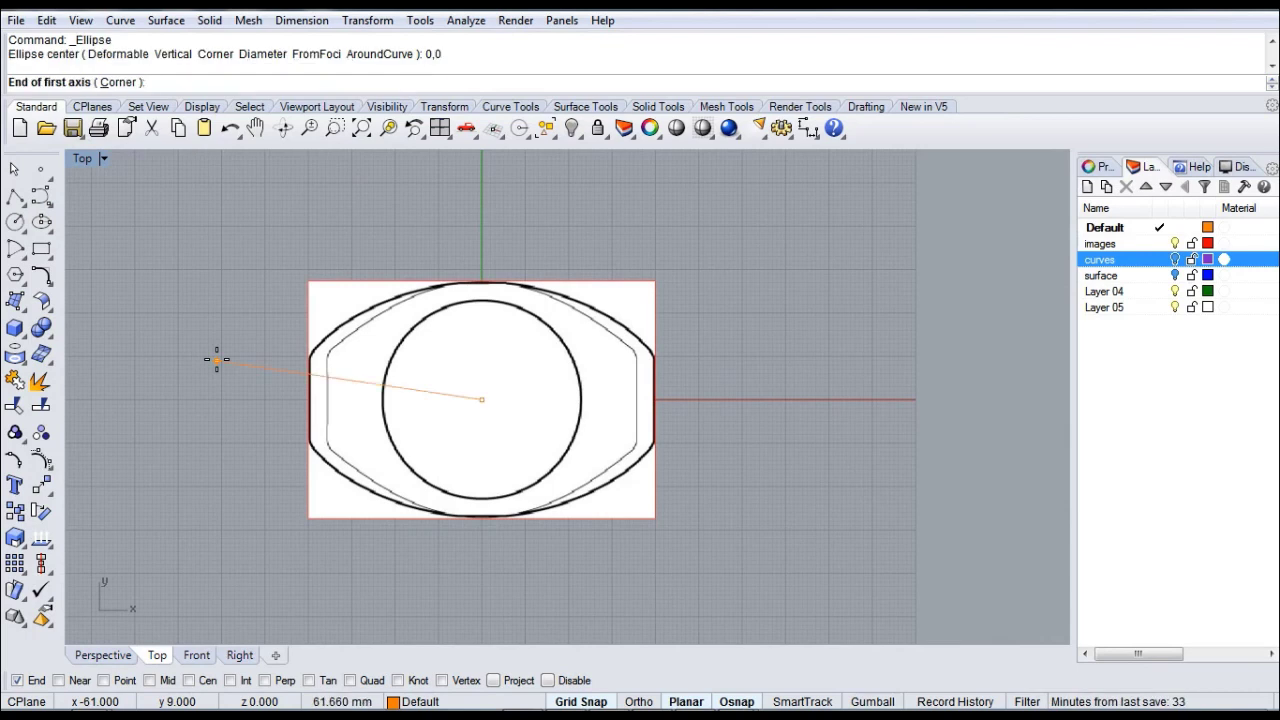
{"action": "scroll", "coordinate": [674, 400], "scroll_direction": "up", "scroll_amount": 4}
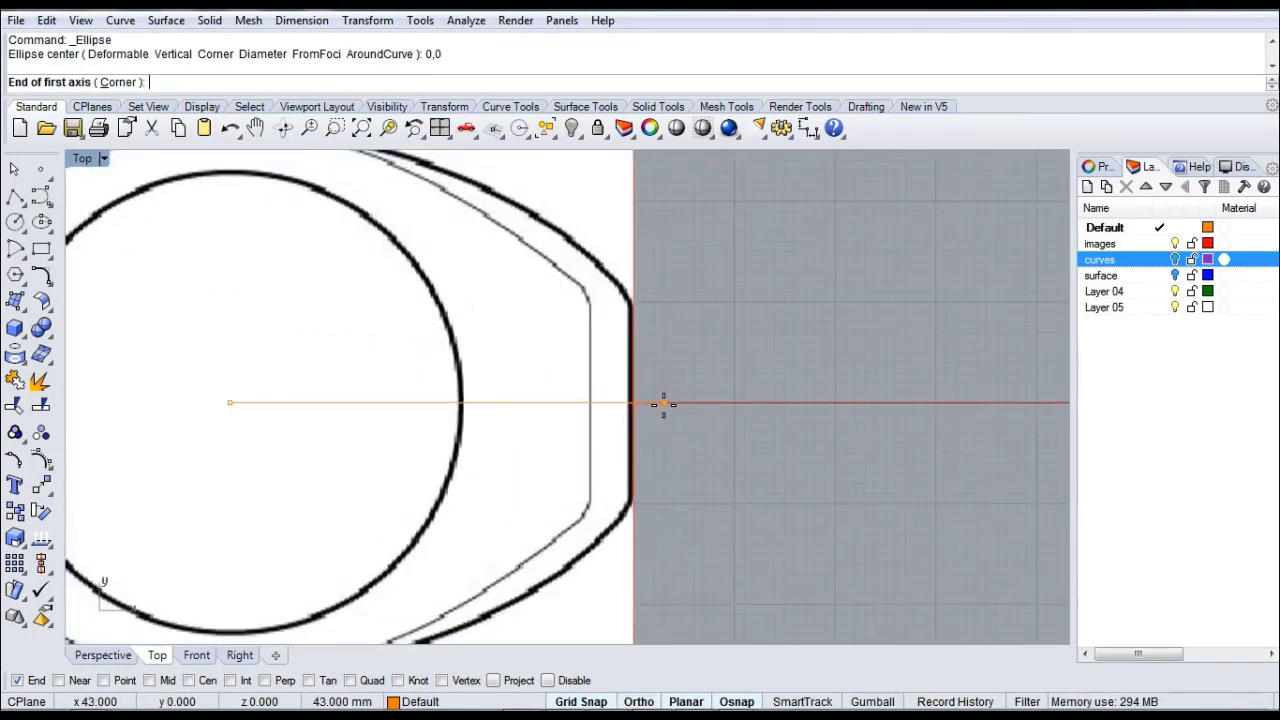
{"action": "left_click", "coordinate": [663, 403]}
{"action": "scroll", "coordinate": [663, 403], "scroll_direction": "down", "scroll_amount": 5}
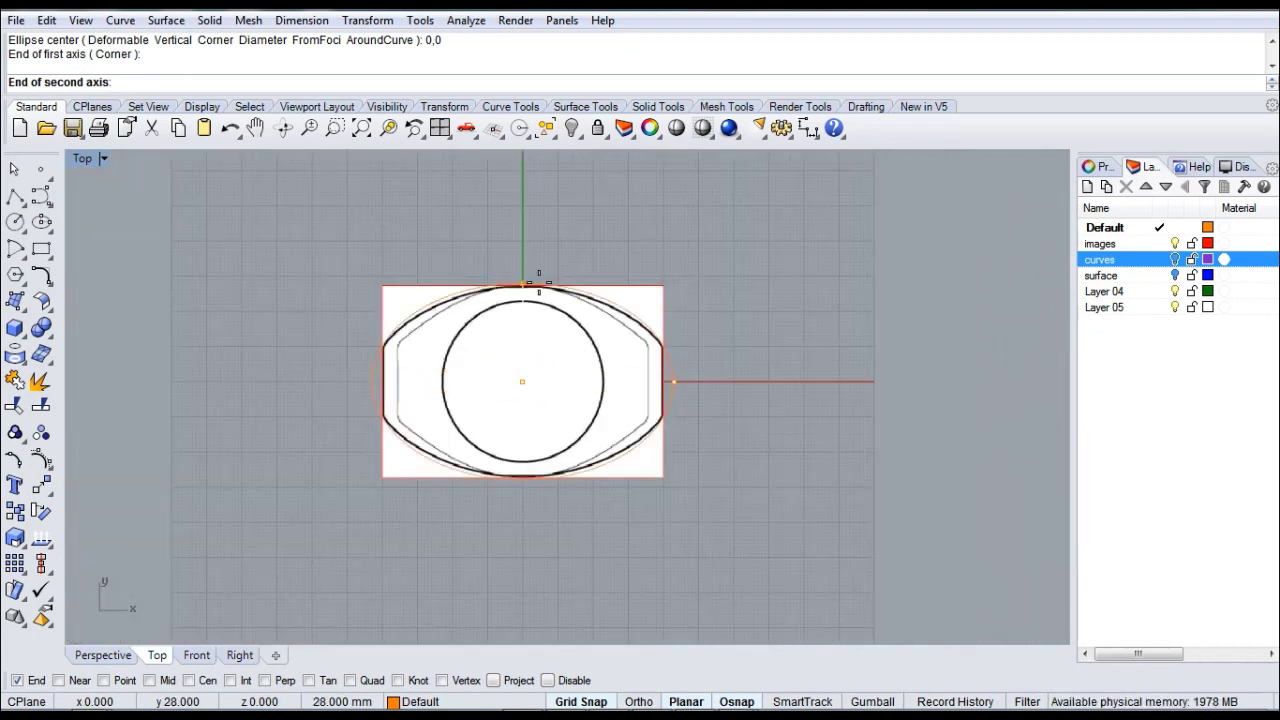
{"action": "scroll", "coordinate": [538, 284], "scroll_direction": "up", "scroll_amount": 5}
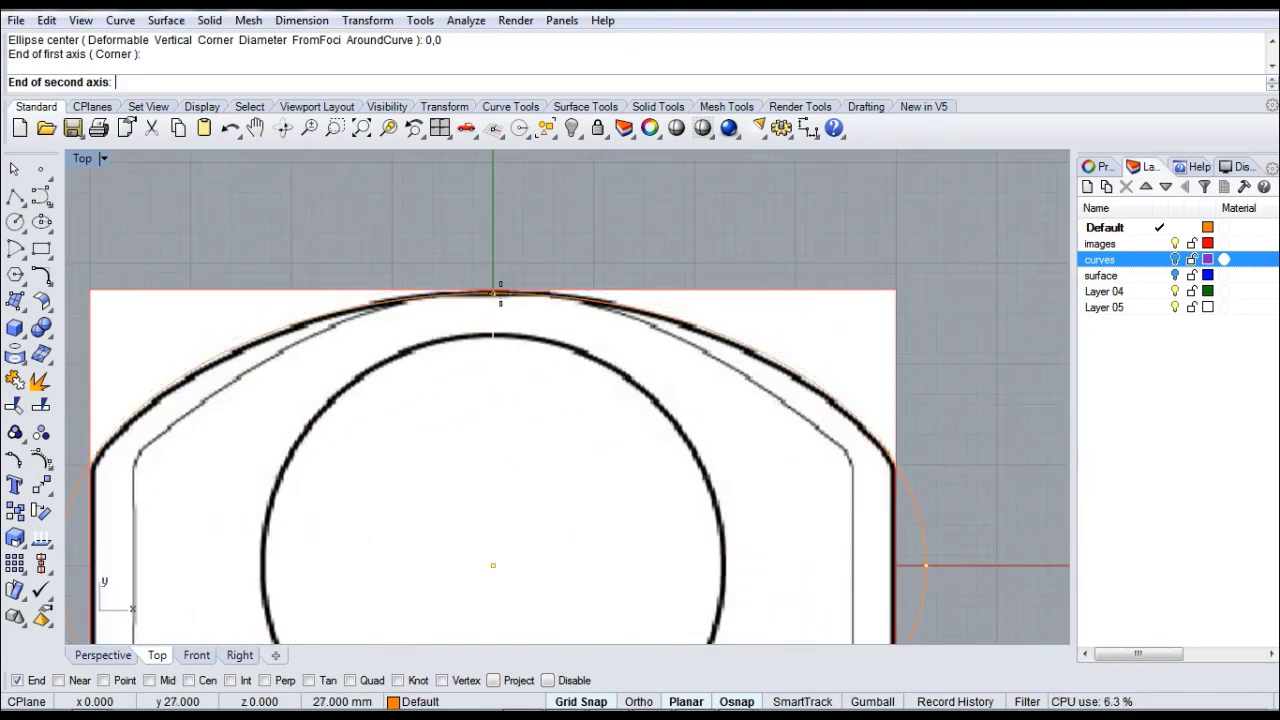
{"action": "left_click", "coordinate": [500, 291]}
- Select the new ellipse and show the hidden front and side reference images again
{"action": "left_click", "coordinate": [917, 516]}
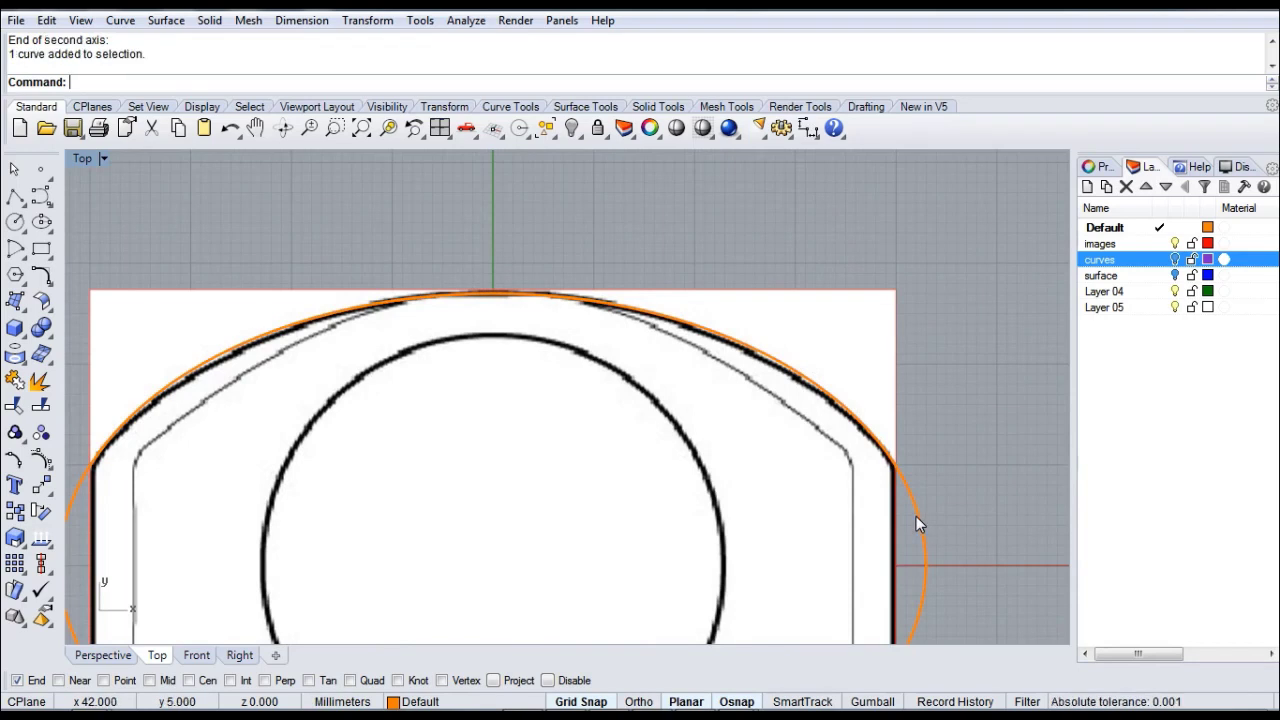
{"action": "scroll", "coordinate": [893, 406], "scroll_direction": "down", "scroll_amount": 1}
{"action": "scroll", "coordinate": [893, 406], "scroll_direction": "down", "scroll_amount": 2}
{"action": "right_click_drag", "start_coordinate": [974, 471], "coordinate": [811, 390]}
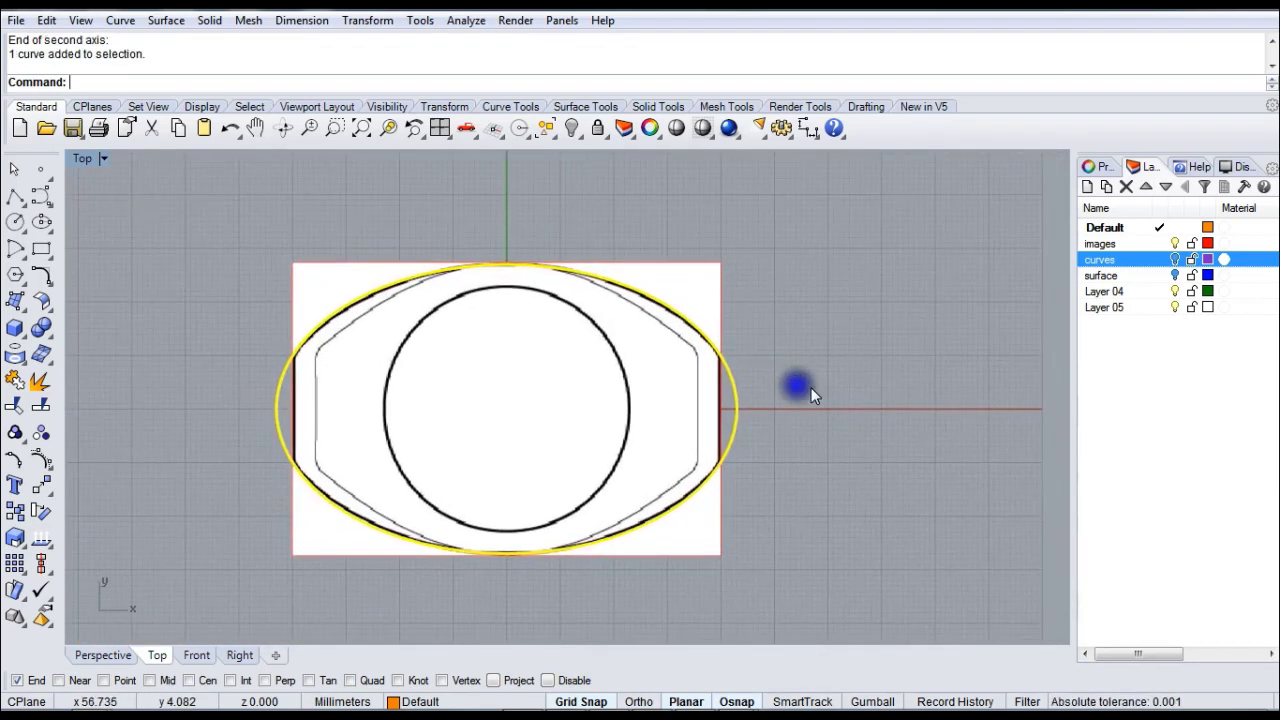
{"action": "double_click", "coordinate": [82, 158]}
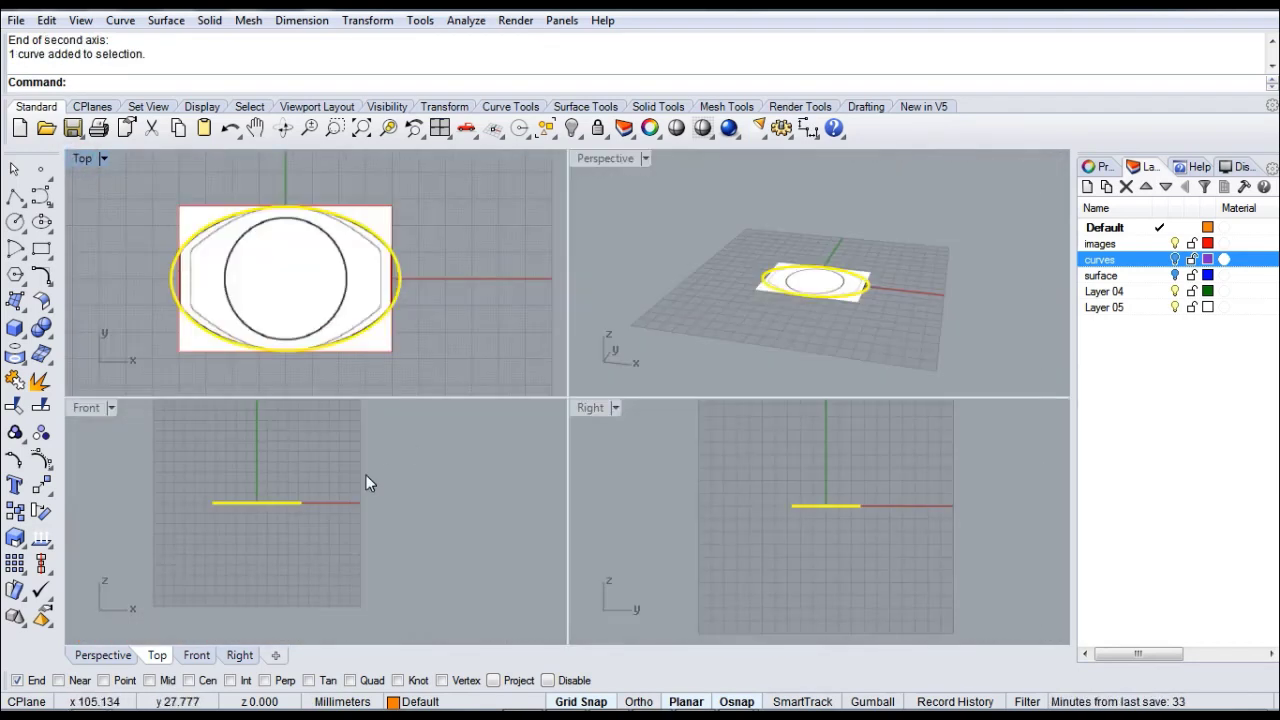
{"action": "left_click", "coordinate": [572, 128]}
{"action": "right_click_drag", "start_coordinate": [389, 514], "coordinate": [429, 514]}
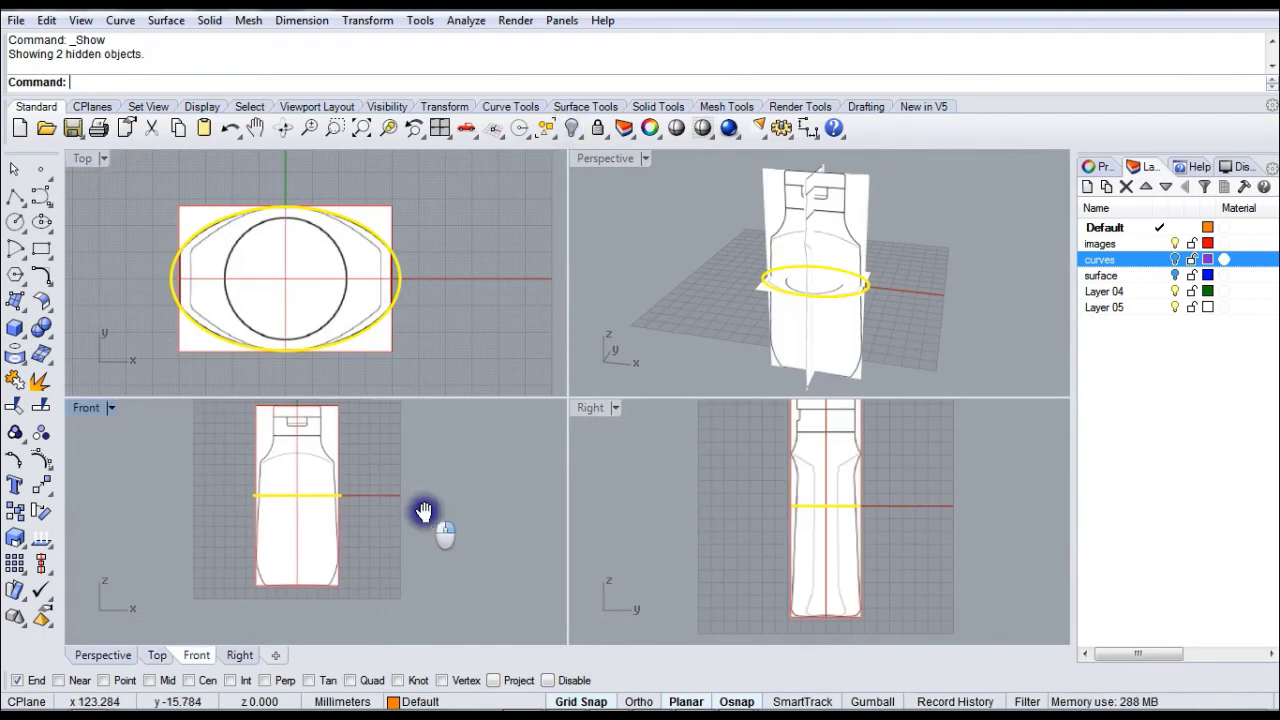
- In the Front view, move the ellipse straight down to the base of the bottle image
{"action": "double_click", "coordinate": [86, 409]}
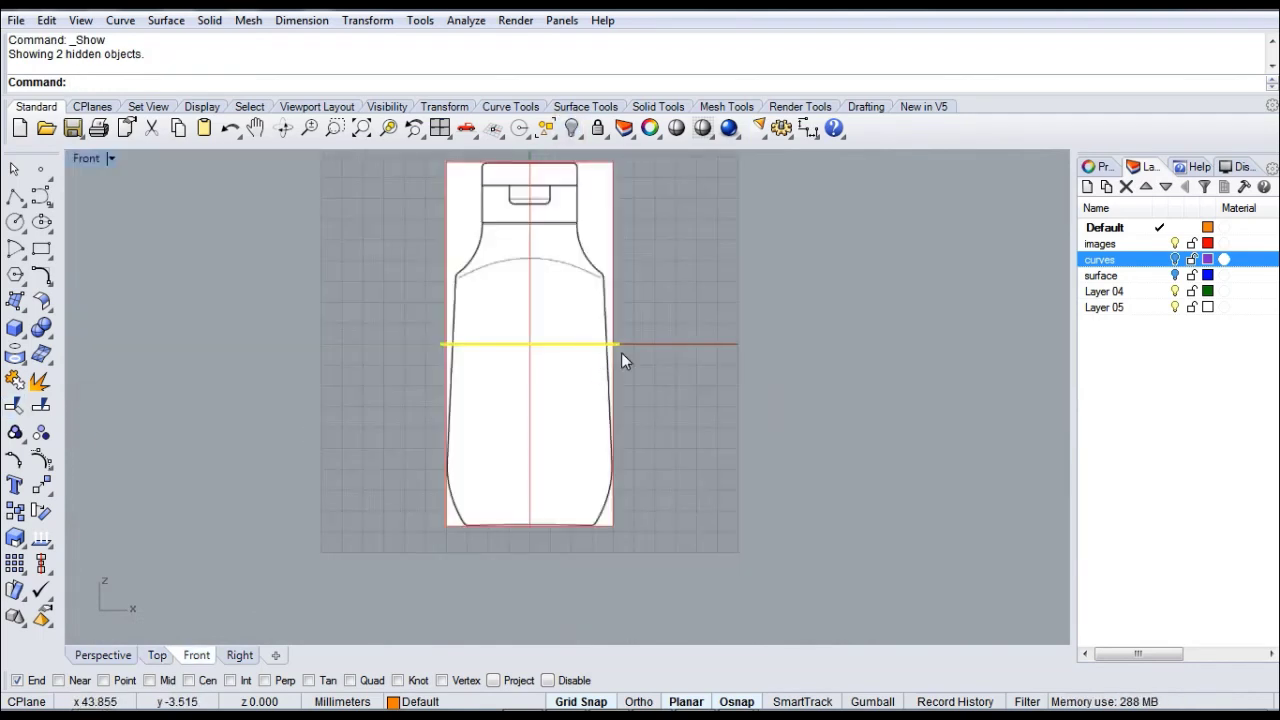
{"action": "left_click_drag", "start_coordinate": [619, 345], "coordinate": [661, 493]}
{"action": "scroll", "coordinate": [570, 535], "scroll_direction": "up", "scroll_amount": 4}
{"action": "scroll", "coordinate": [570, 535], "scroll_direction": "up", "scroll_amount": 5}
{"action": "scroll", "coordinate": [662, 496], "scroll_direction": "down", "scroll_amount": 10}
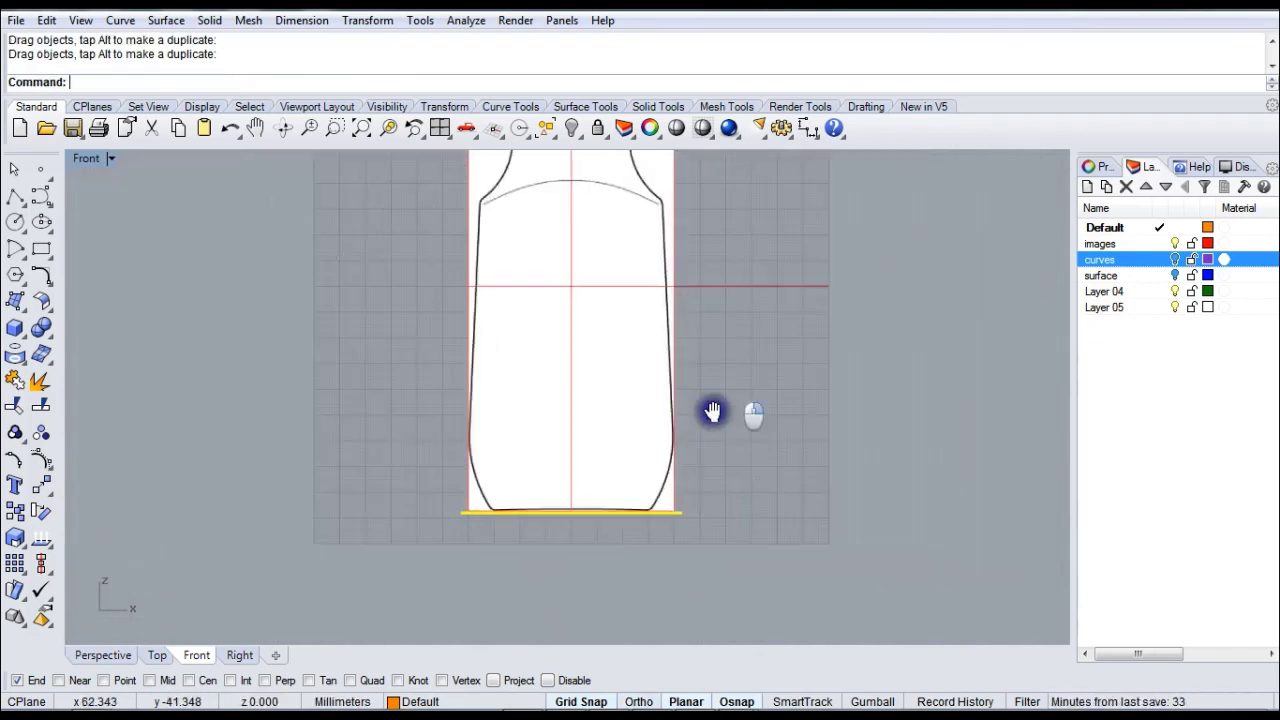
{"action": "double_click", "coordinate": [88, 158]}
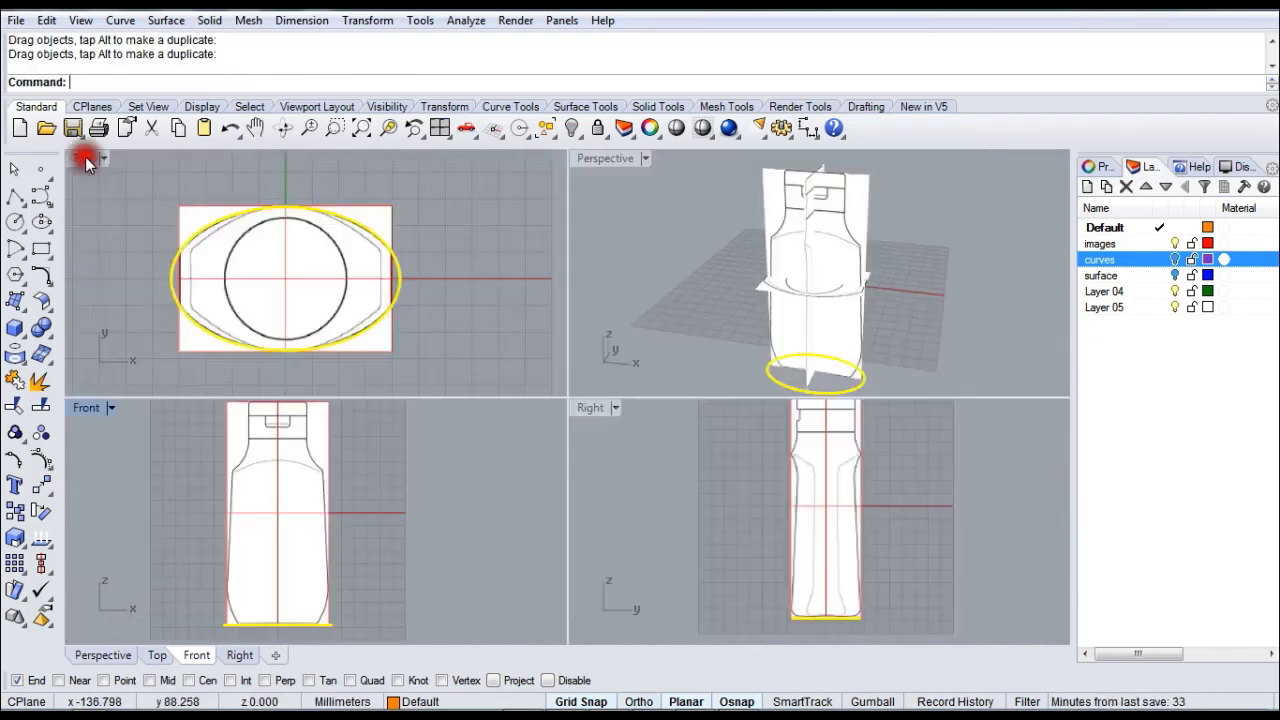
- In the Perspective view, select the three reference images and hide them so only the base ellipse remains
{"action": "double_click", "coordinate": [607, 158]}
{"action": "left_click", "coordinate": [630, 216]}
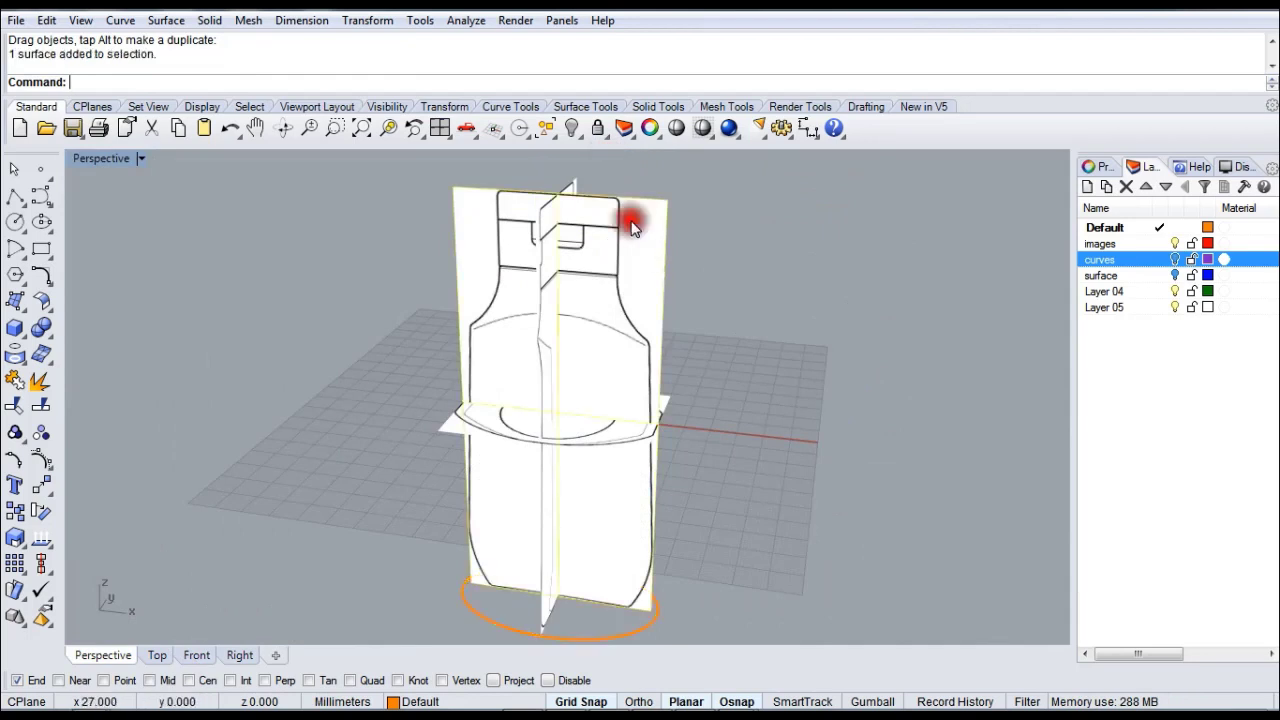
{"action": "left_click_drag", "start_coordinate": [487, 410], "coordinate": [461, 461]}
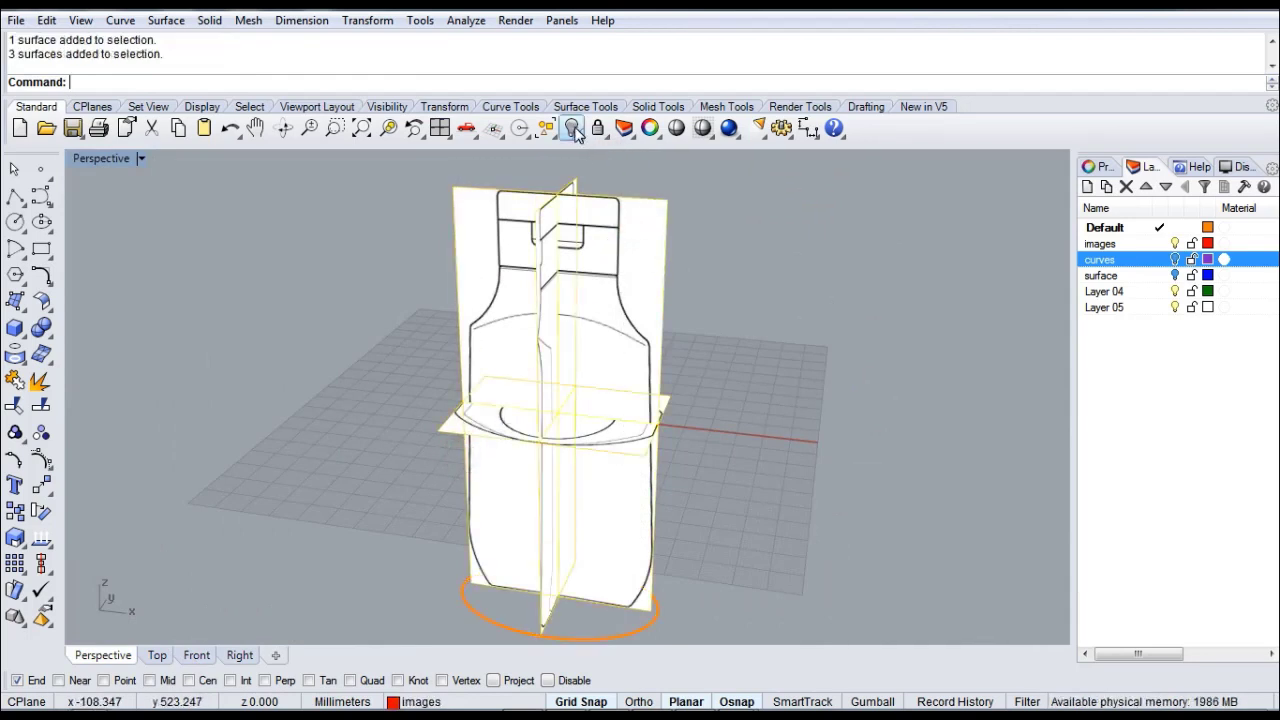
{"action": "left_click", "coordinate": [571, 128]}
{"action": "right_click_drag", "start_coordinate": [571, 248], "coordinate": [630, 275], "text": "shift"}
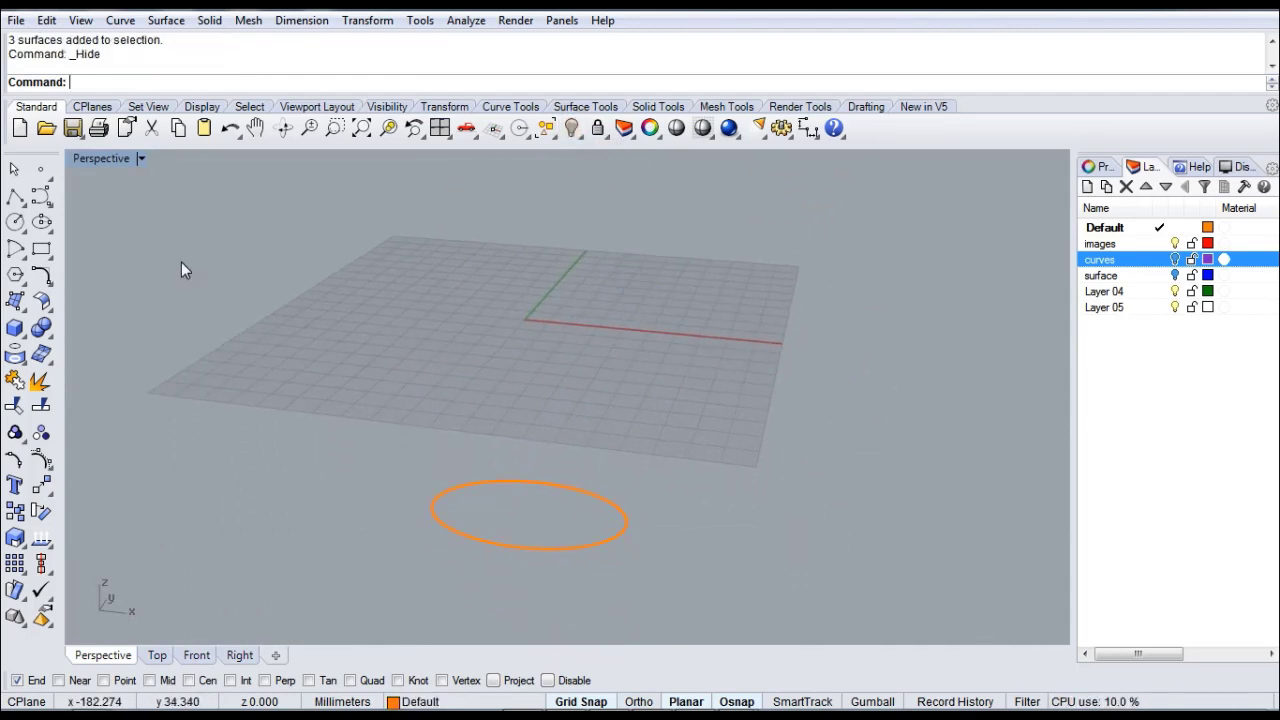
- Draw a 3 mm vertical line upward from the centre of the base ellipse
{"action": "left_click", "coordinate": [15, 196]}
{"action": "left_click", "coordinate": [113, 228]}
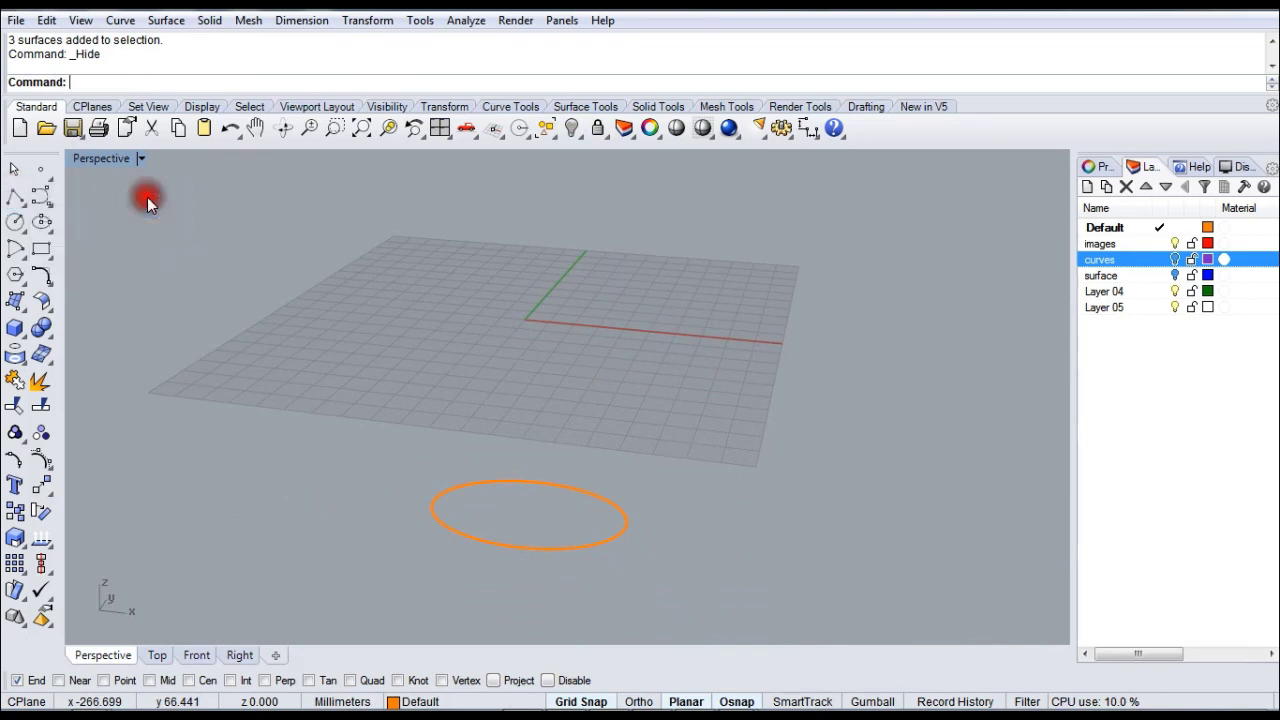
{"action": "right_click", "coordinate": [201, 681]}
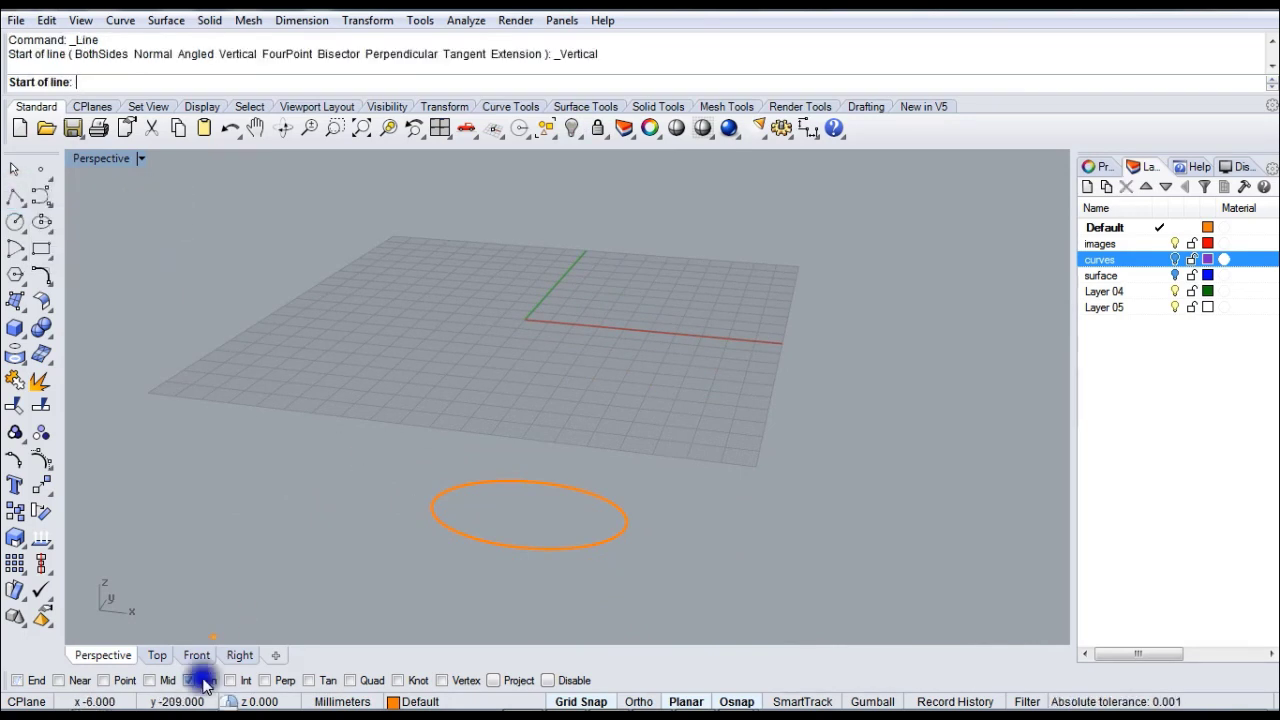
{"action": "left_click", "coordinate": [611, 540]}
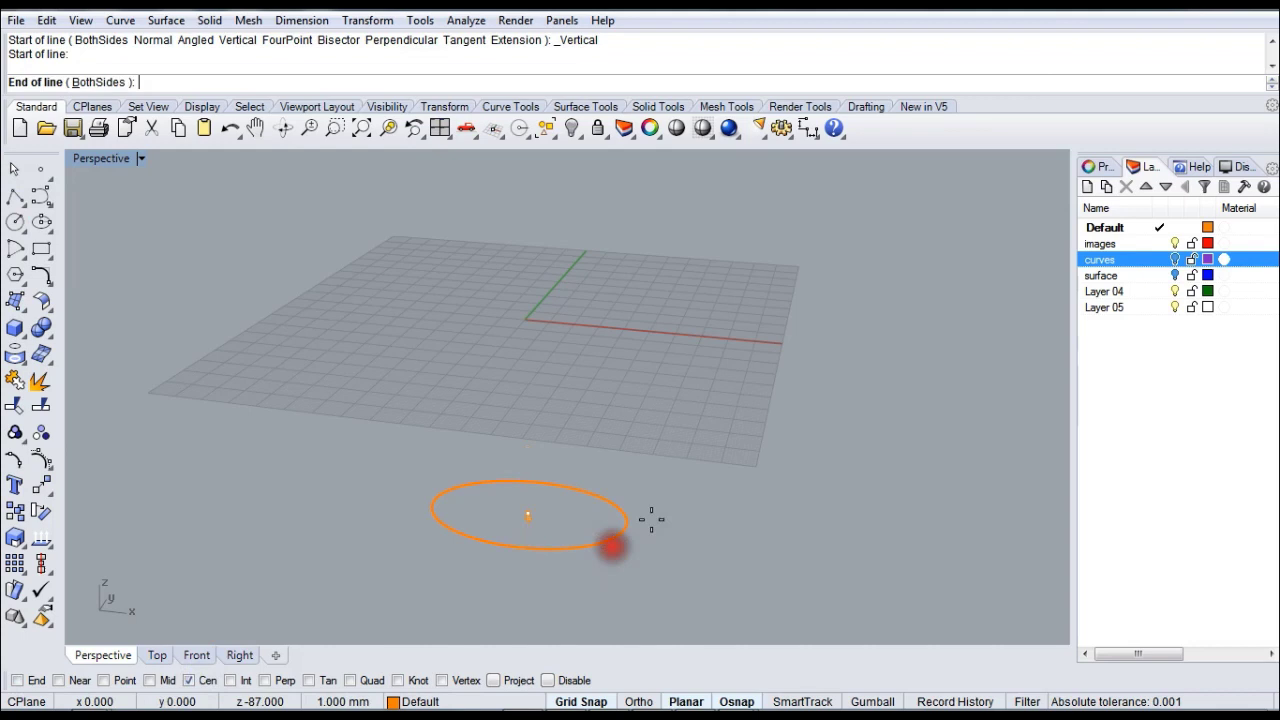
{"action": "key", "text": "Return"}
{"action": "right_click", "coordinate": [642, 416]}
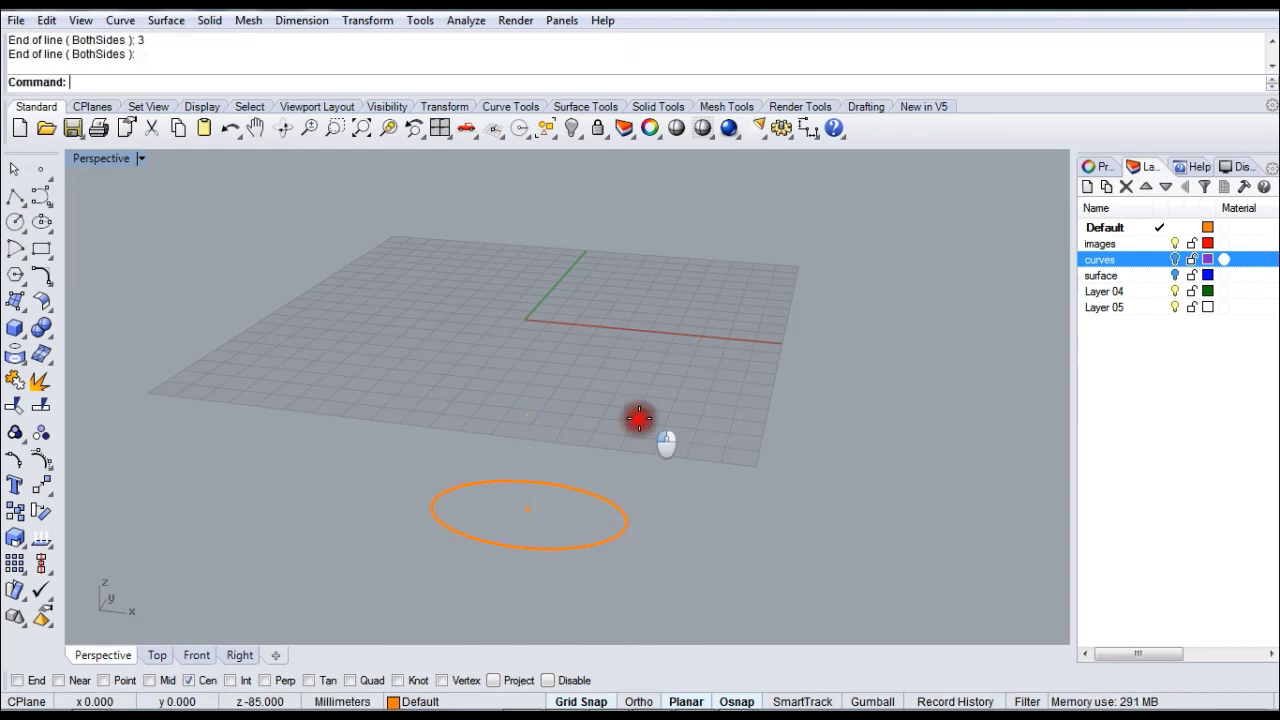
- Draw an interpolated curve between the ellipse's two long-axis quadrant points, passing through the upper end of the short vertical line
{"action": "scroll", "coordinate": [525, 563], "scroll_direction": "up", "scroll_amount": 3}
{"action": "scroll", "coordinate": [533, 553], "scroll_direction": "up", "scroll_amount": 2}
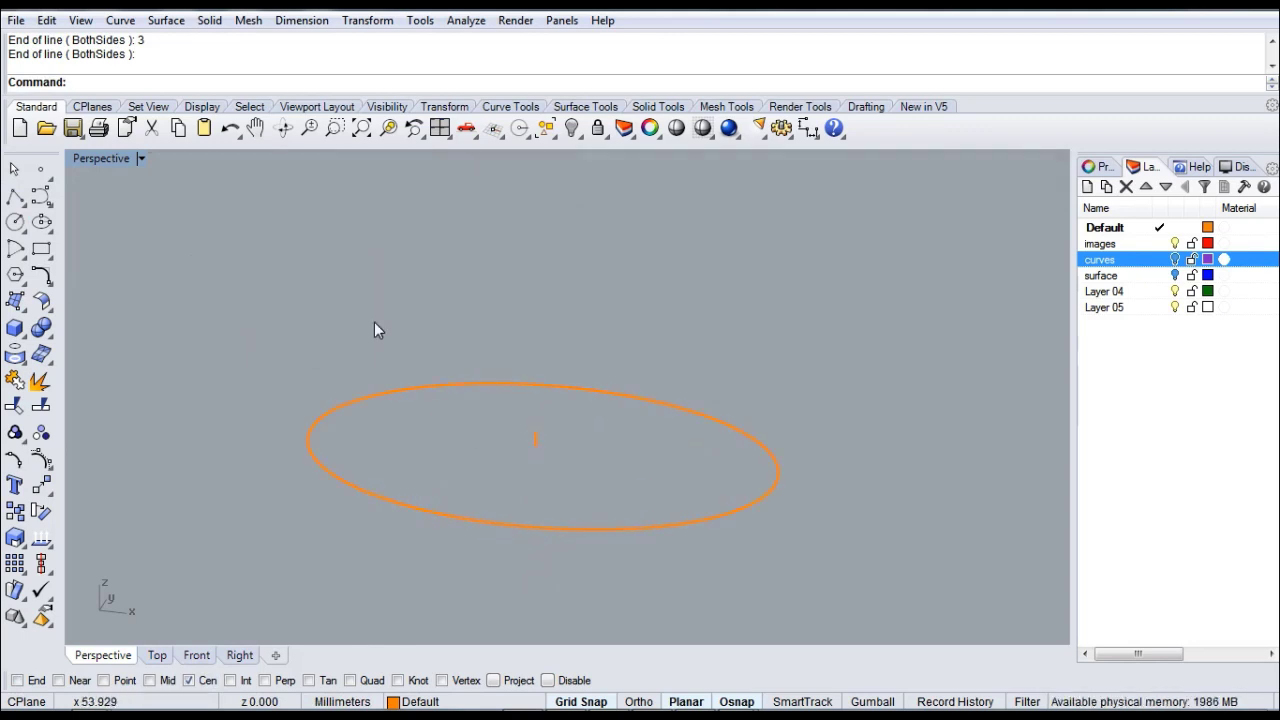
{"action": "left_click", "coordinate": [50, 204]}
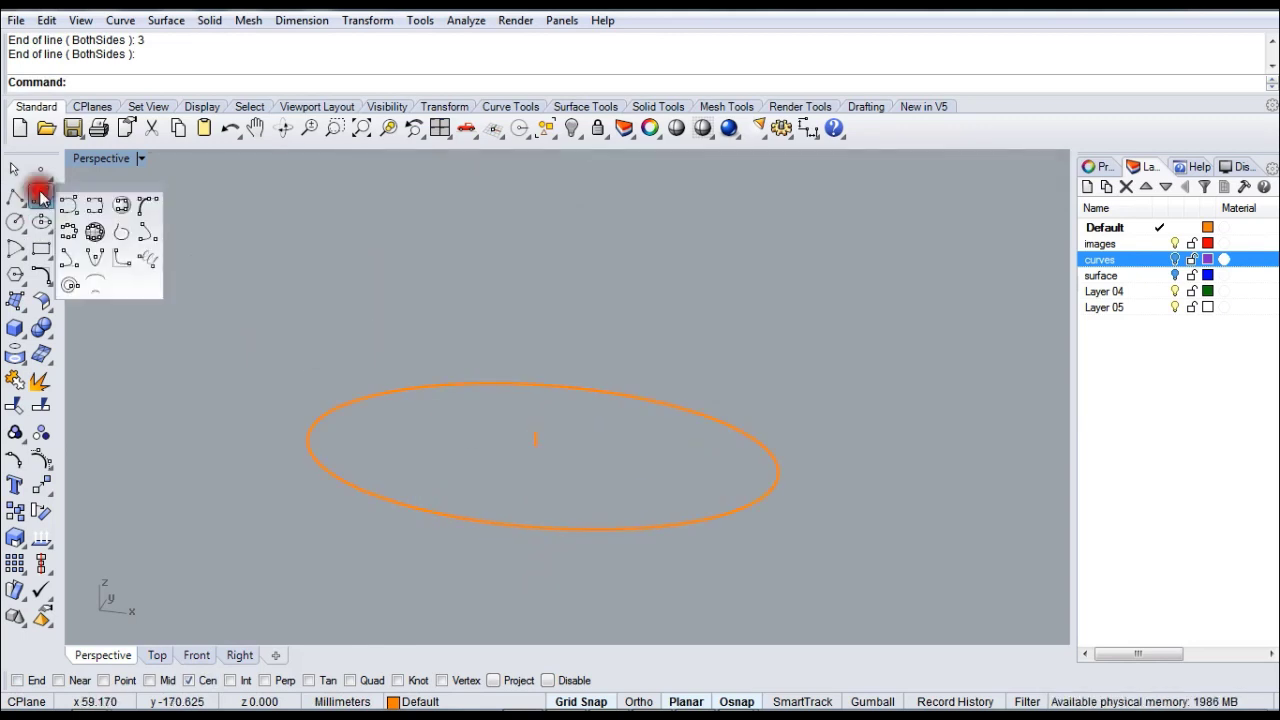
{"action": "left_click", "coordinate": [91, 205]}
{"action": "right_click", "coordinate": [350, 680]}
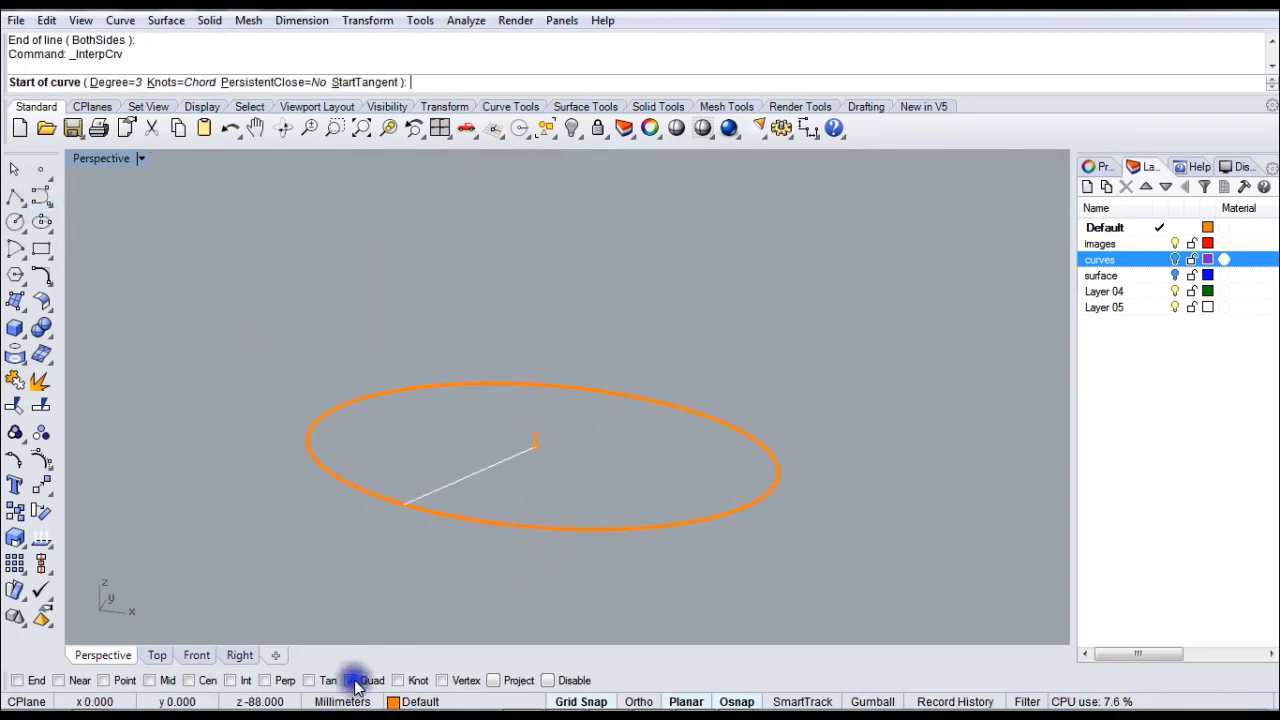
{"action": "left_click", "coordinate": [316, 424]}
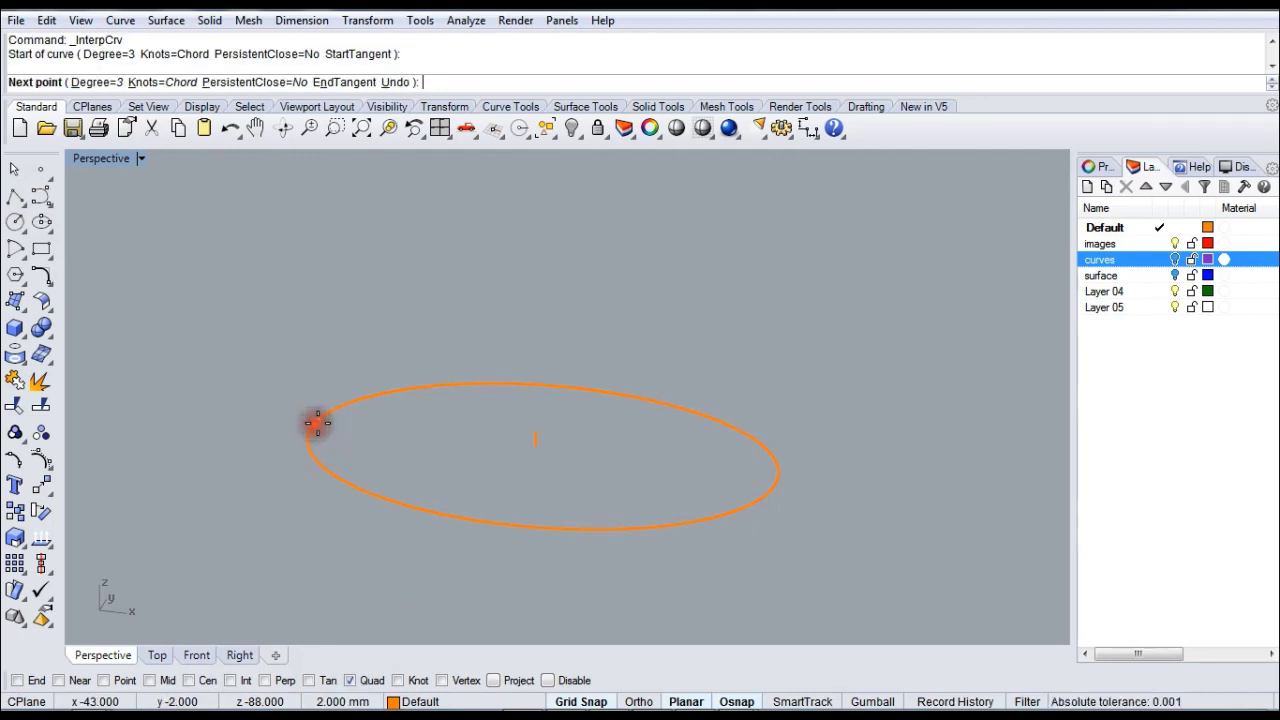
{"action": "left_click", "coordinate": [24, 682]}
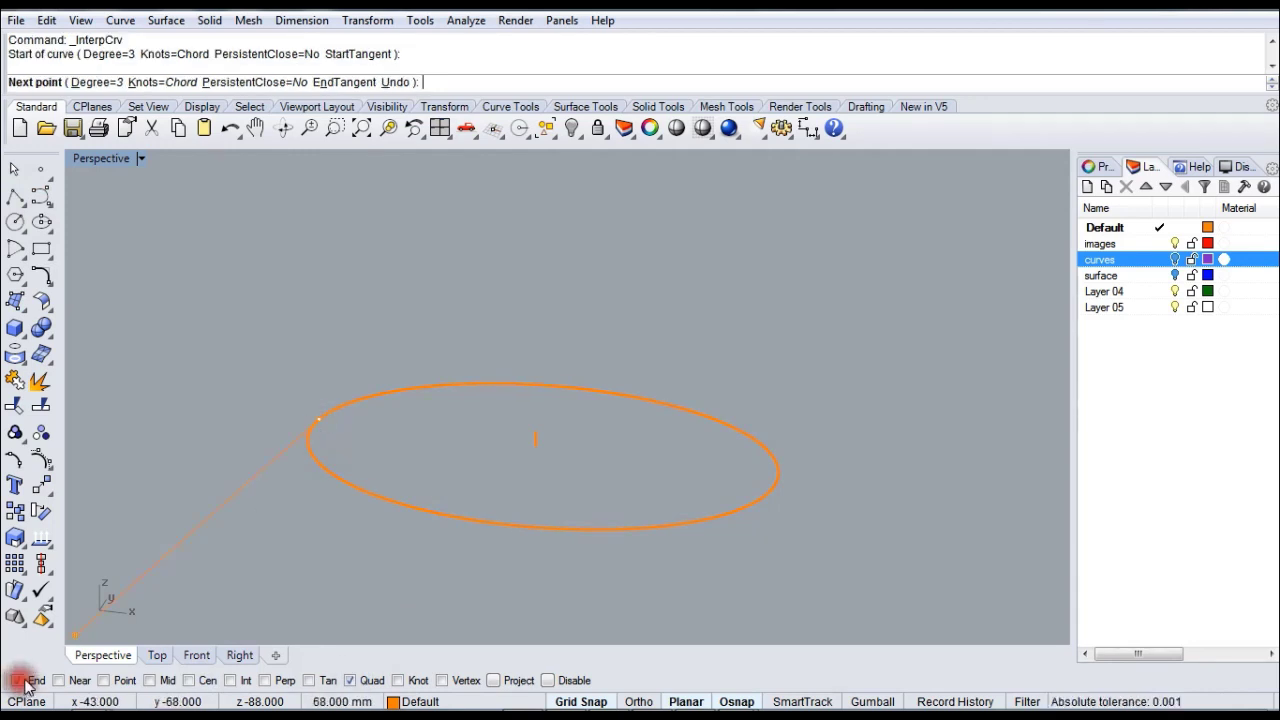
{"action": "left_click", "coordinate": [534, 416]}
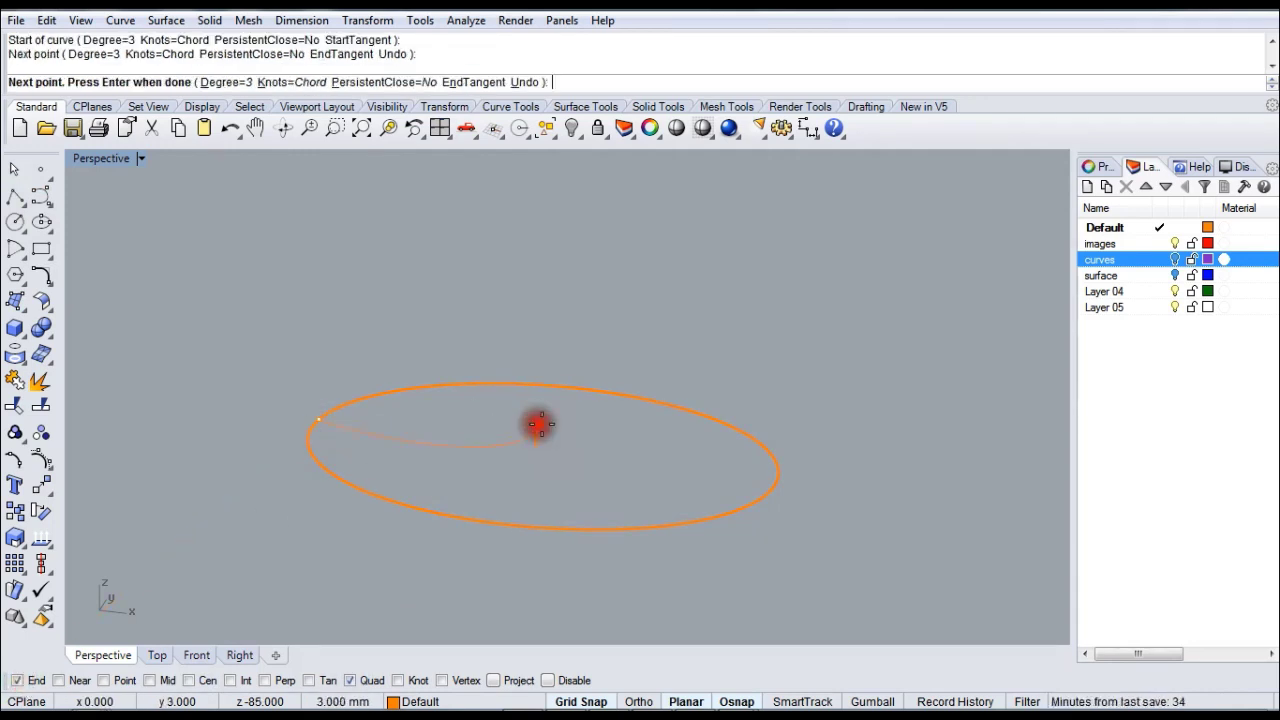
{"action": "left_click", "coordinate": [786, 467]}
{"action": "right_click", "coordinate": [828, 498]}
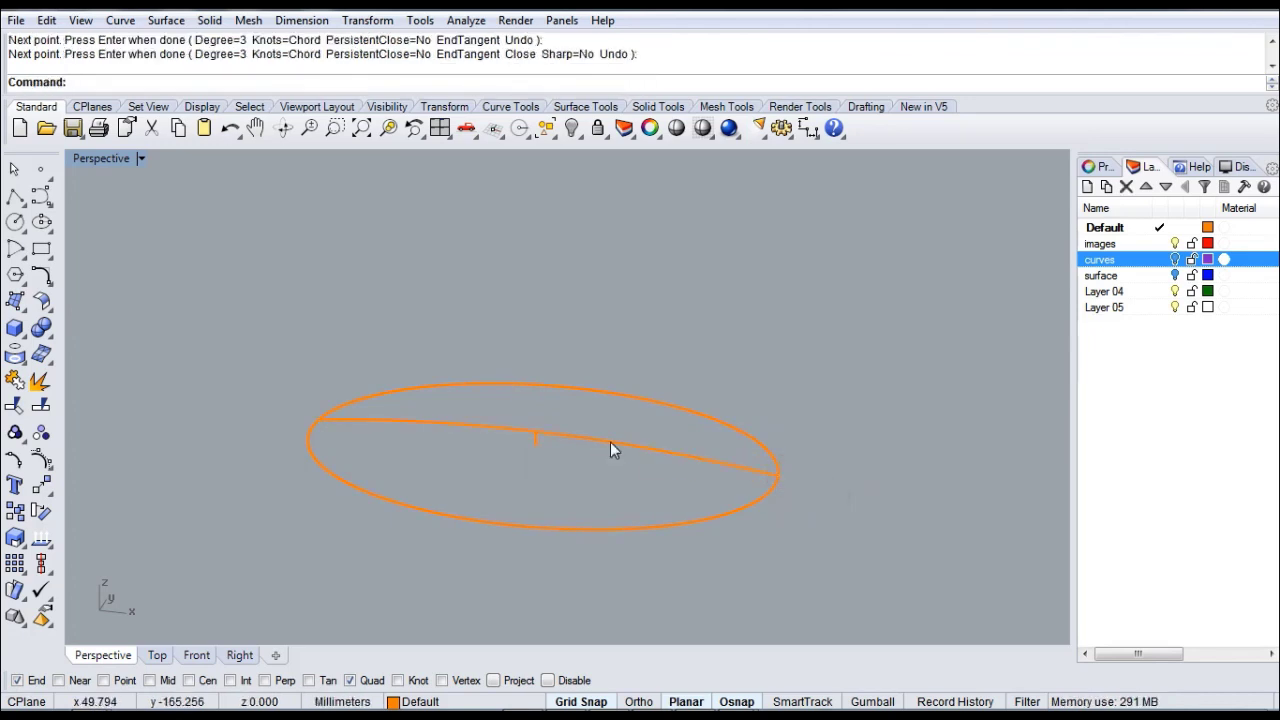
- Split the arched curve with the short vertical line and delete its half on the negative X side
{"action": "left_click", "coordinate": [577, 438]}
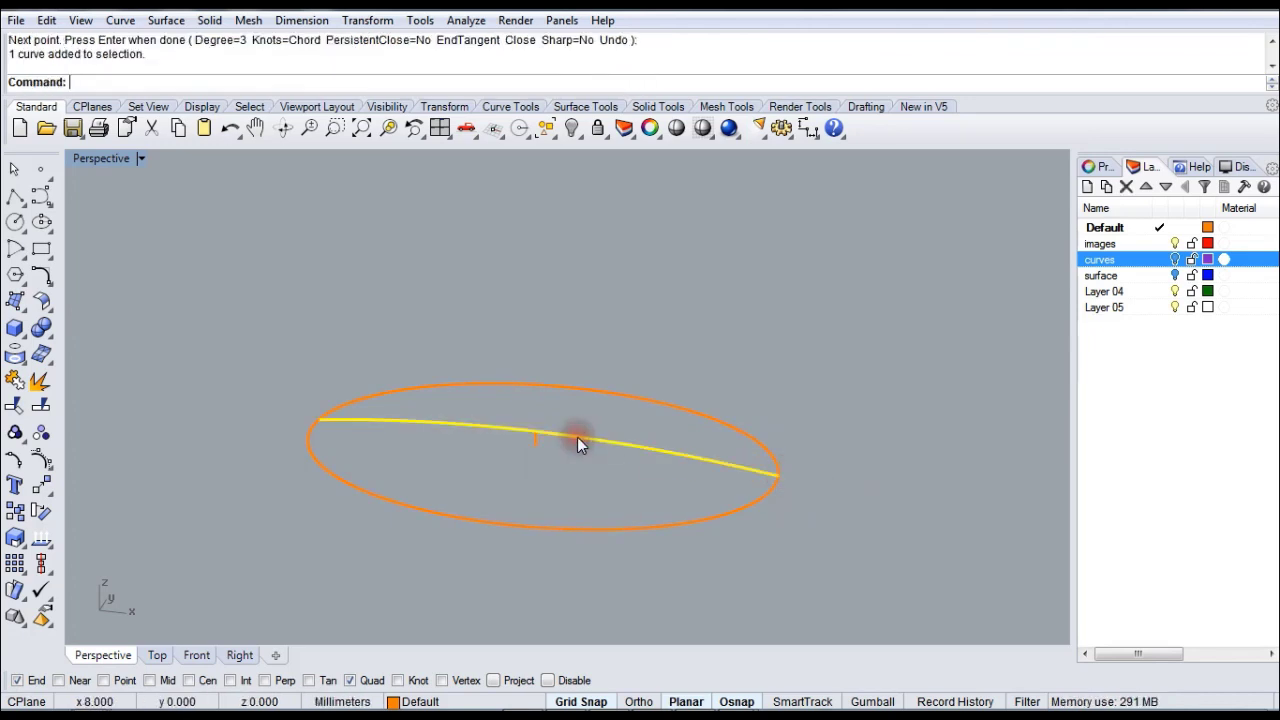
{"action": "left_click", "coordinate": [42, 407]}
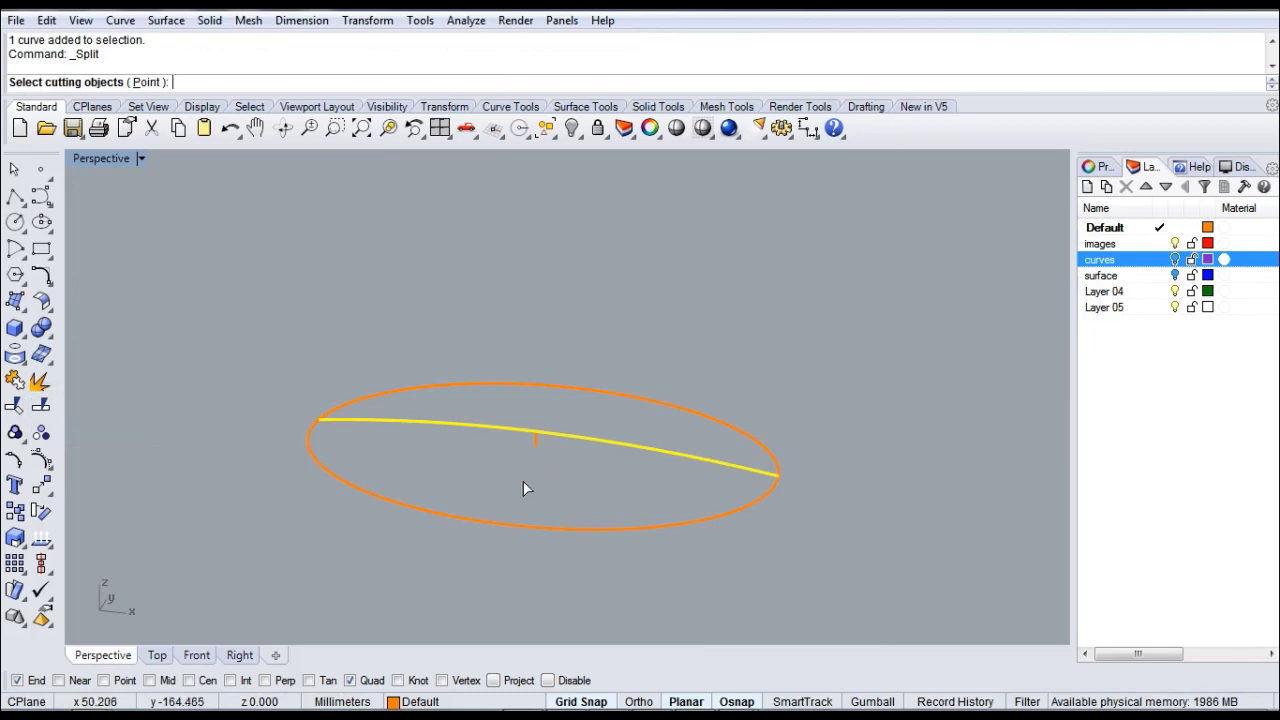
{"action": "left_click", "coordinate": [533, 450]}
{"action": "right_click", "coordinate": [579, 466]}
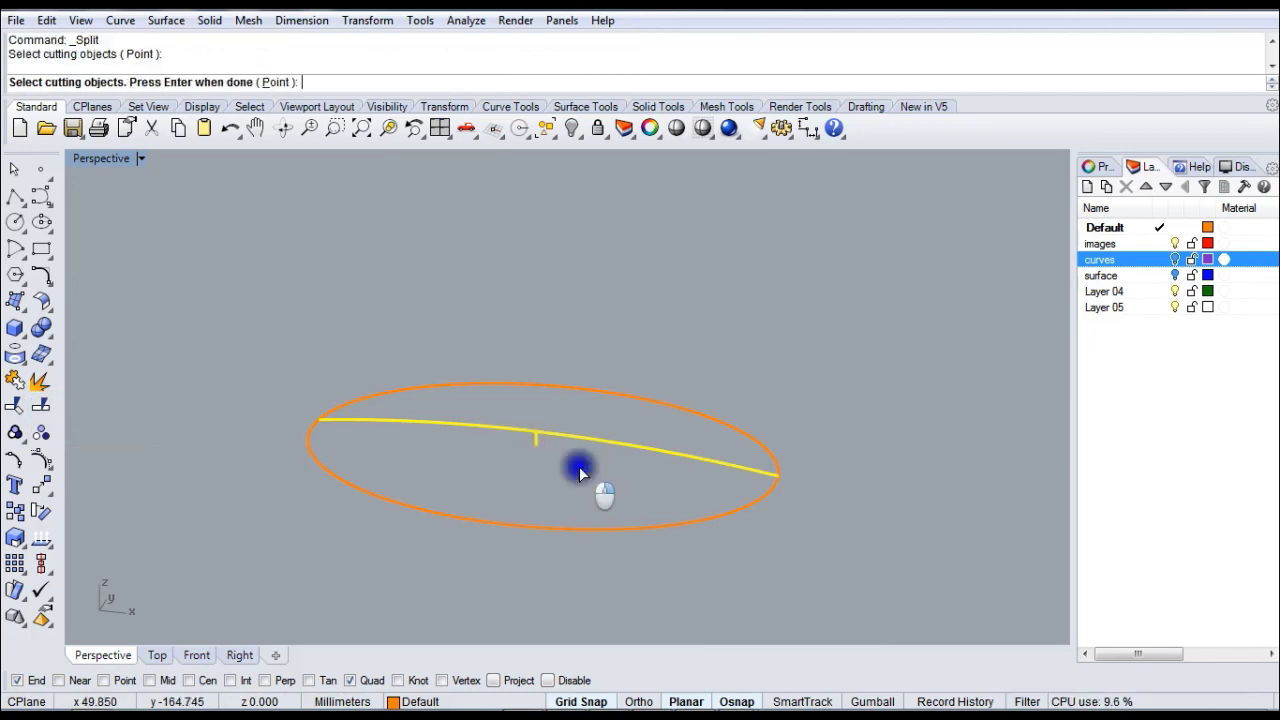
{"action": "left_click", "coordinate": [470, 430]}
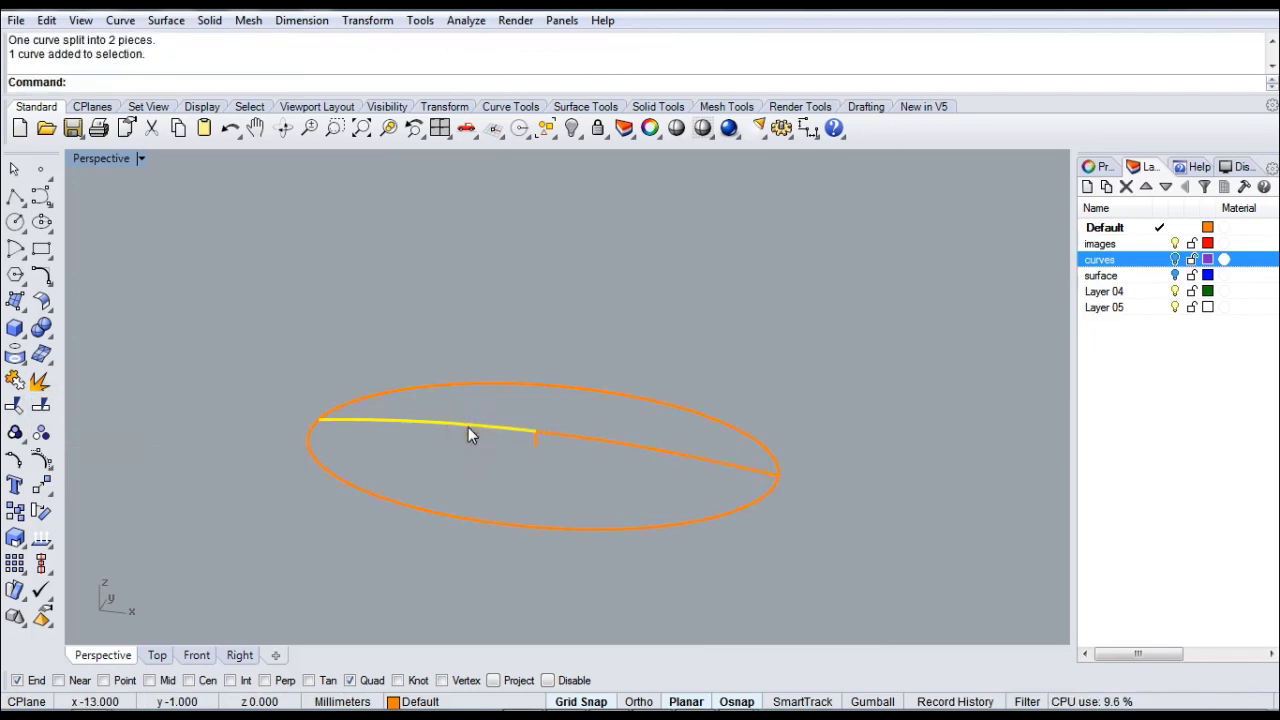
{"action": "key", "text": "Delete"}
{"action": "left_click", "coordinate": [360, 262]}
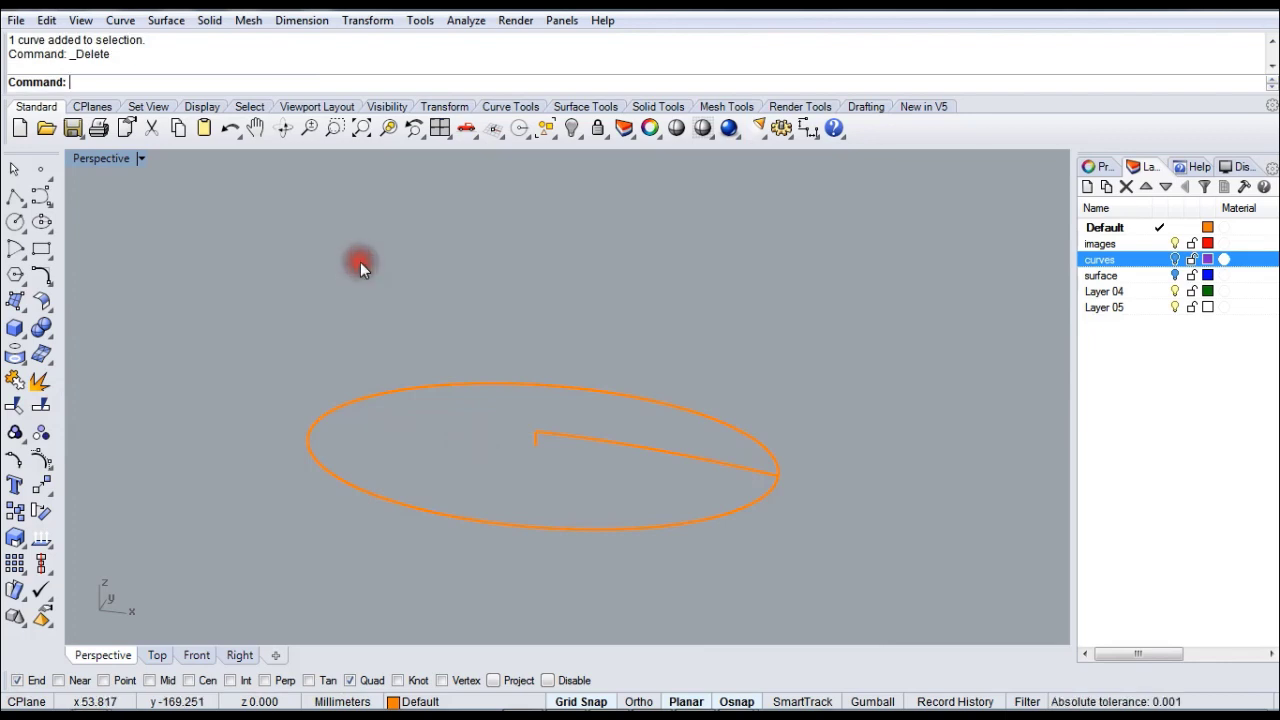
- Rail Revolve the remaining half-arch along the base ellipse, using the short vertical line's endpoints as the axis
{"action": "left_click", "coordinate": [166, 21]}
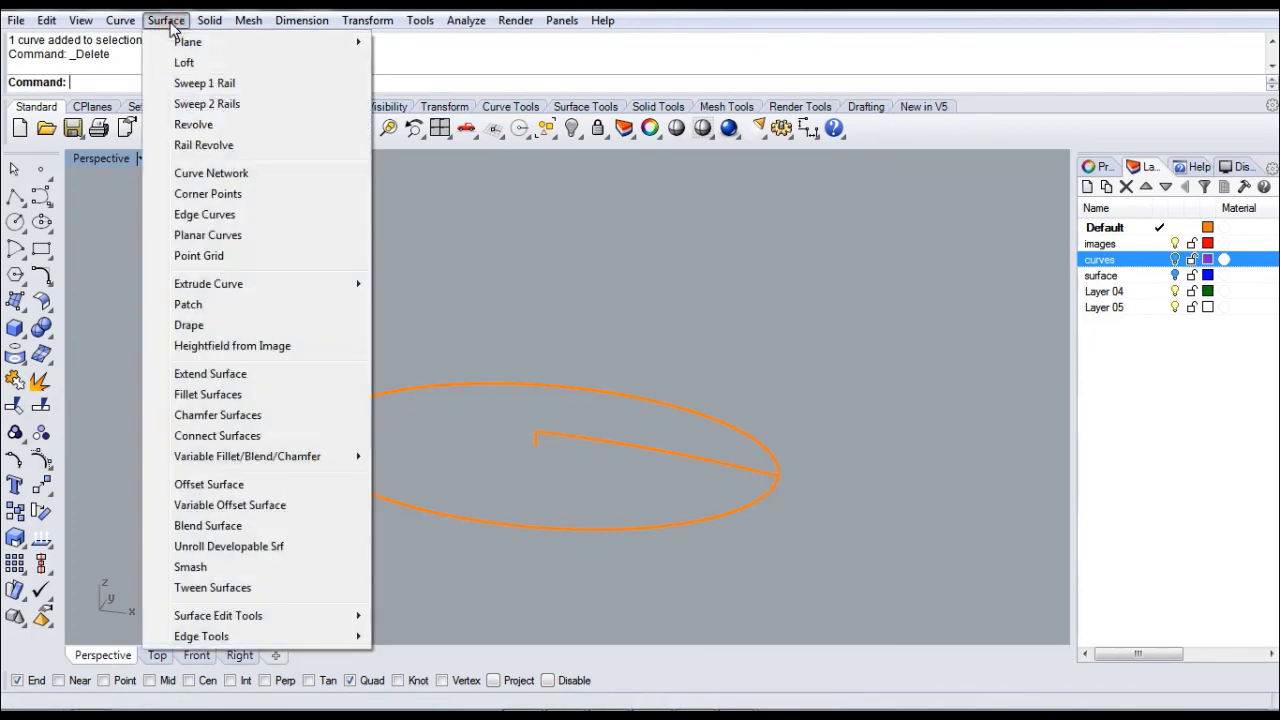
{"action": "left_click", "coordinate": [196, 146]}
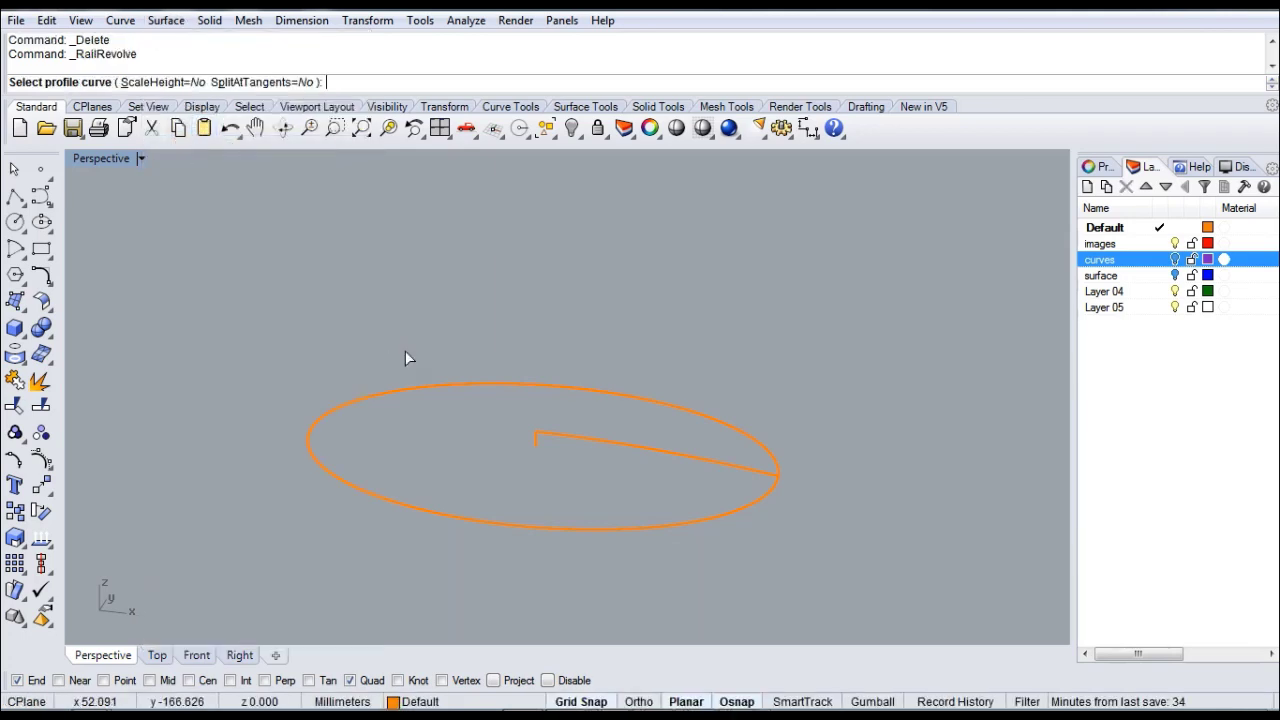
{"action": "left_click", "coordinate": [576, 440]}
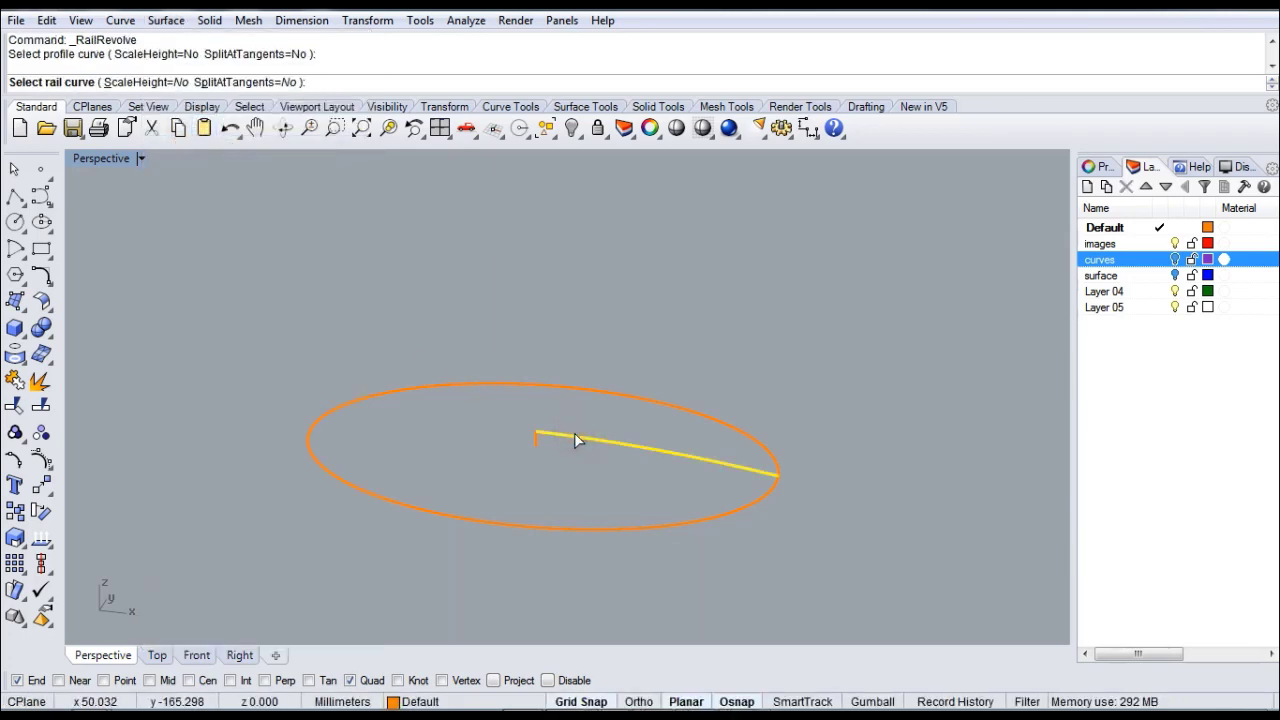
{"action": "left_click", "coordinate": [606, 392]}
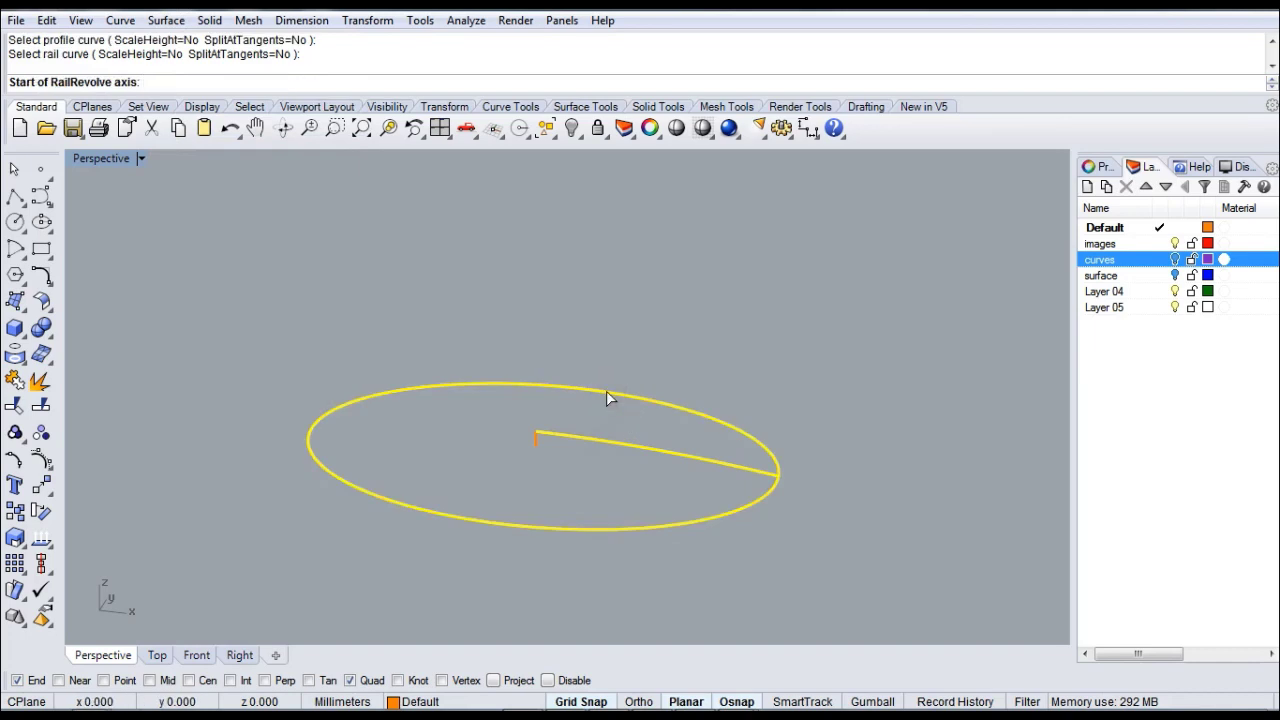
{"action": "left_click", "coordinate": [536, 440]}
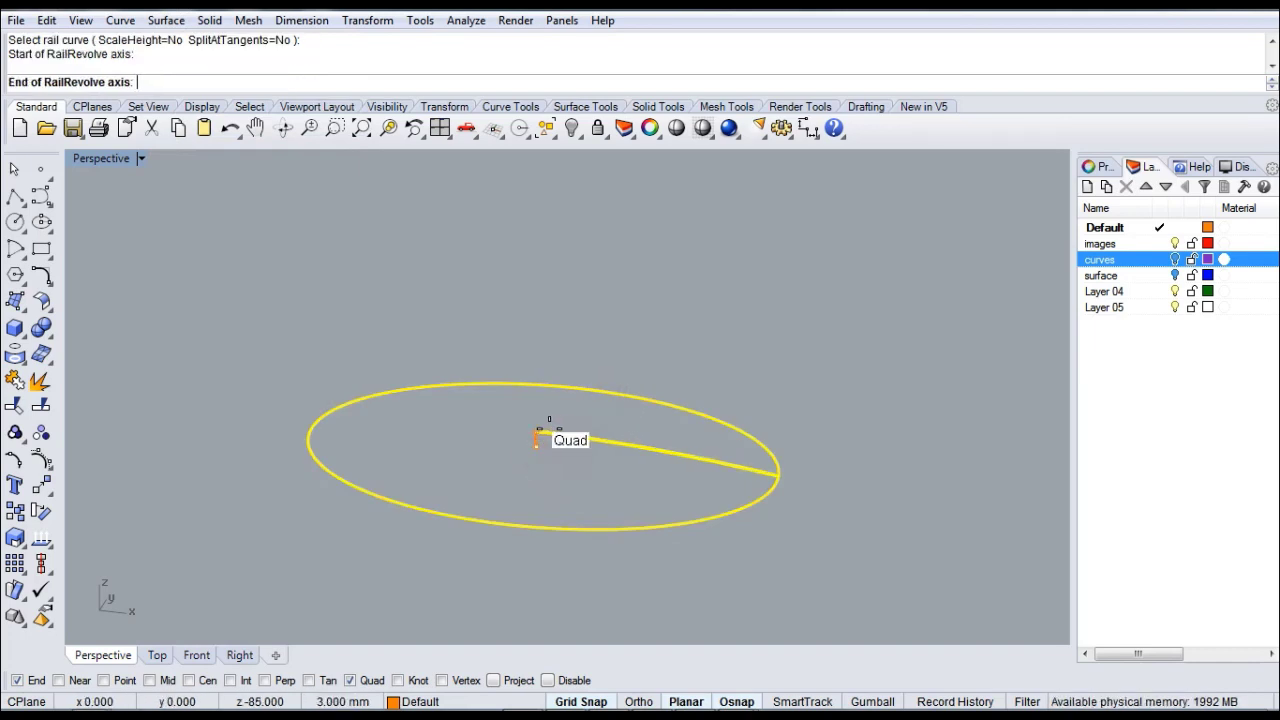
{"action": "left_click", "coordinate": [541, 420]}
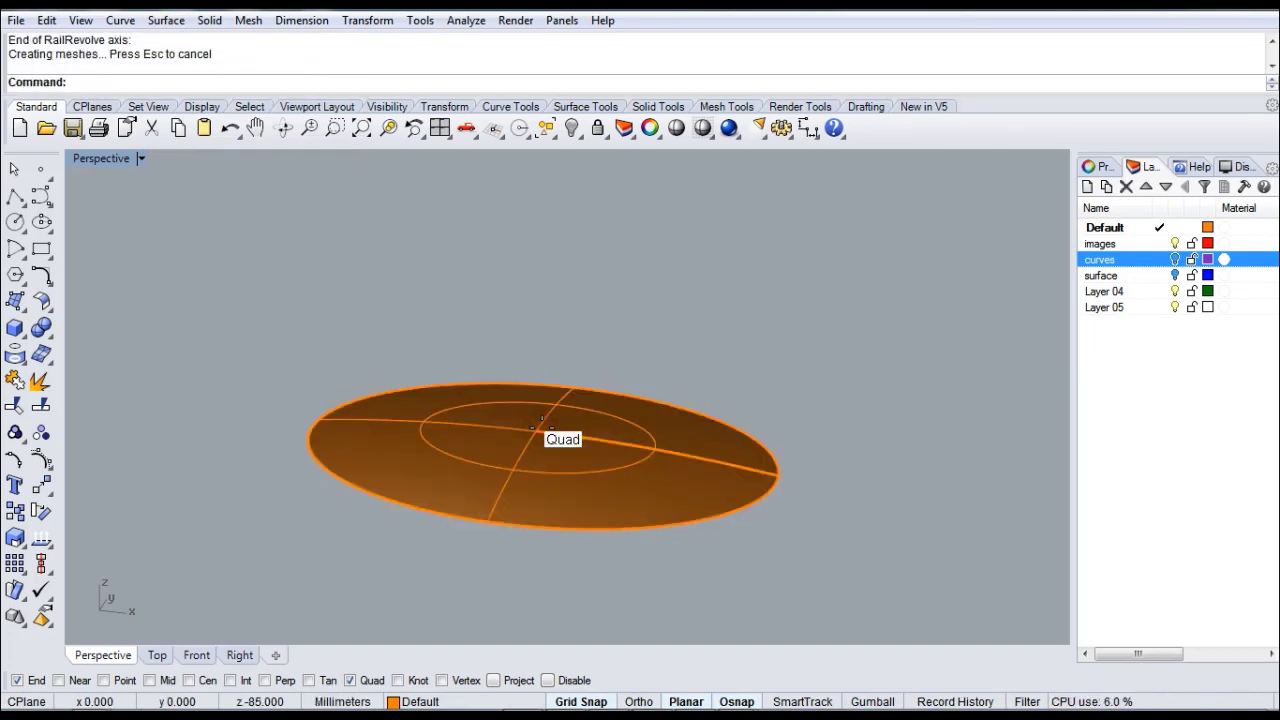
- Move the domed base surface to the "surface" layer and its three construction curves to the "curves" layer
{"action": "right_click_drag", "start_coordinate": [600, 417], "coordinate": [680, 401]}
{"action": "left_click", "coordinate": [595, 414]}
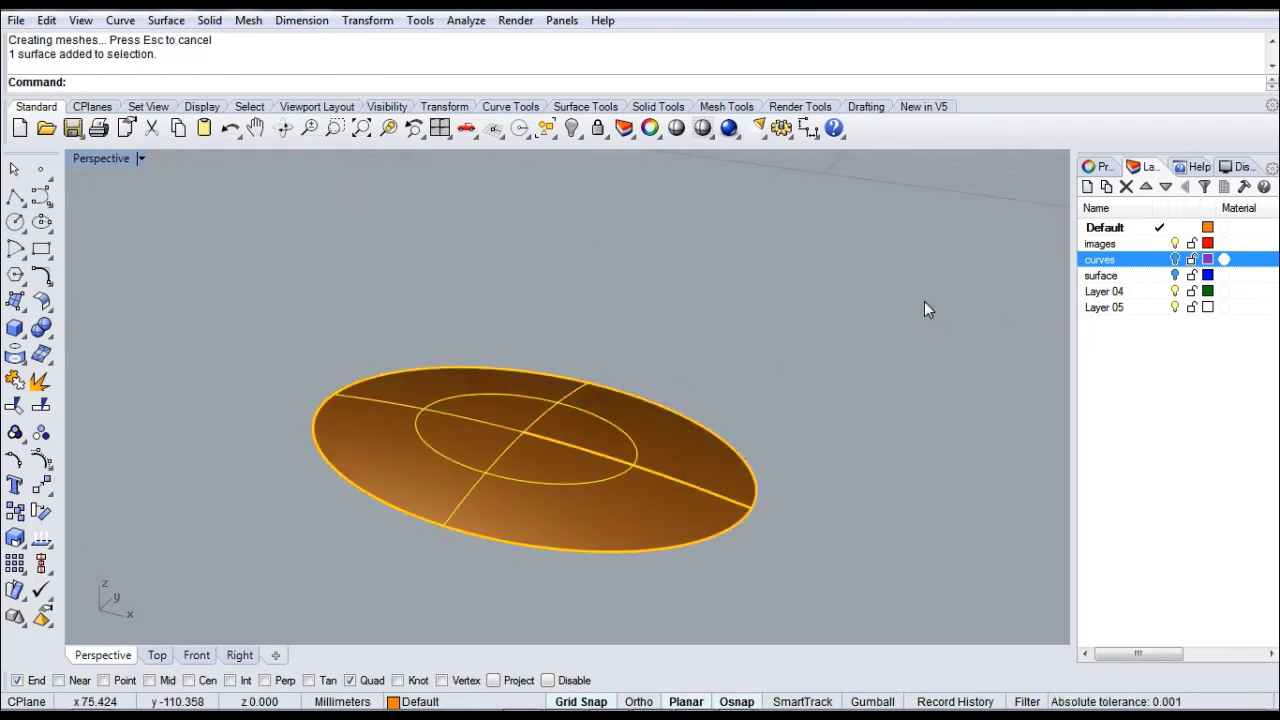
{"action": "right_click", "coordinate": [1103, 278]}
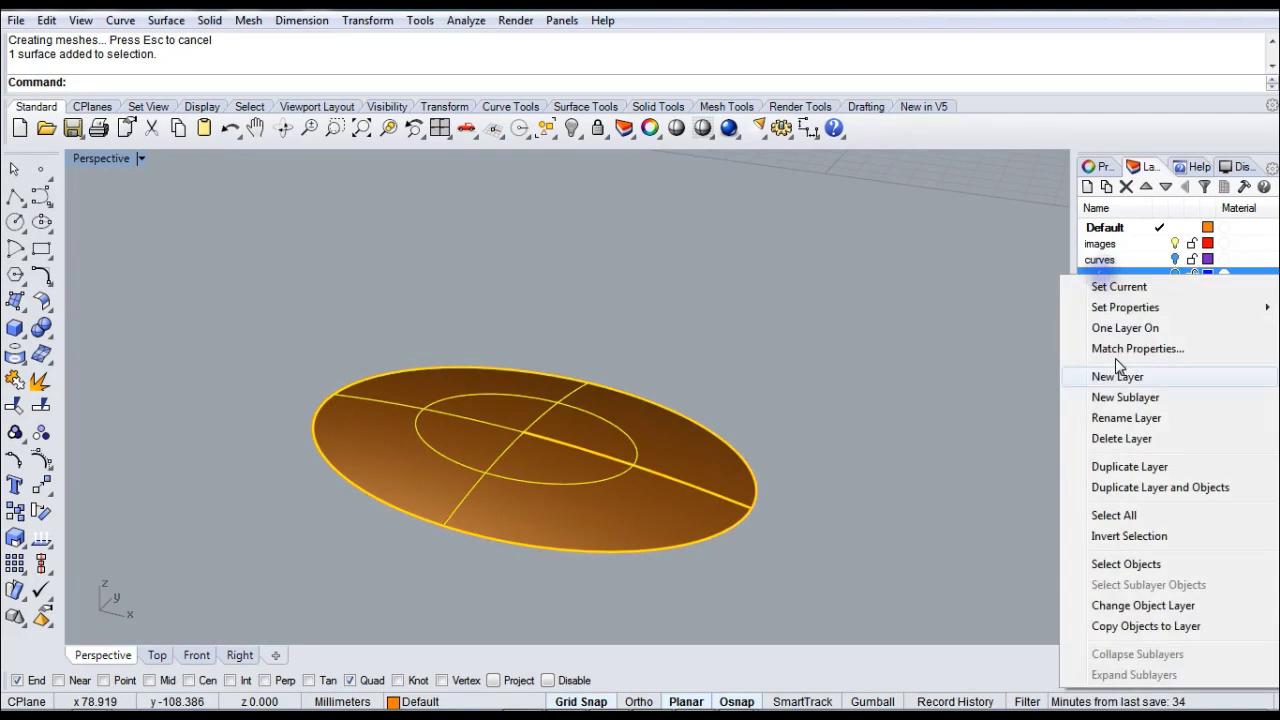
{"action": "left_click", "coordinate": [1120, 606]}
{"action": "left_click_drag", "start_coordinate": [643, 360], "coordinate": [471, 557]}
{"action": "right_click", "coordinate": [1103, 261]}
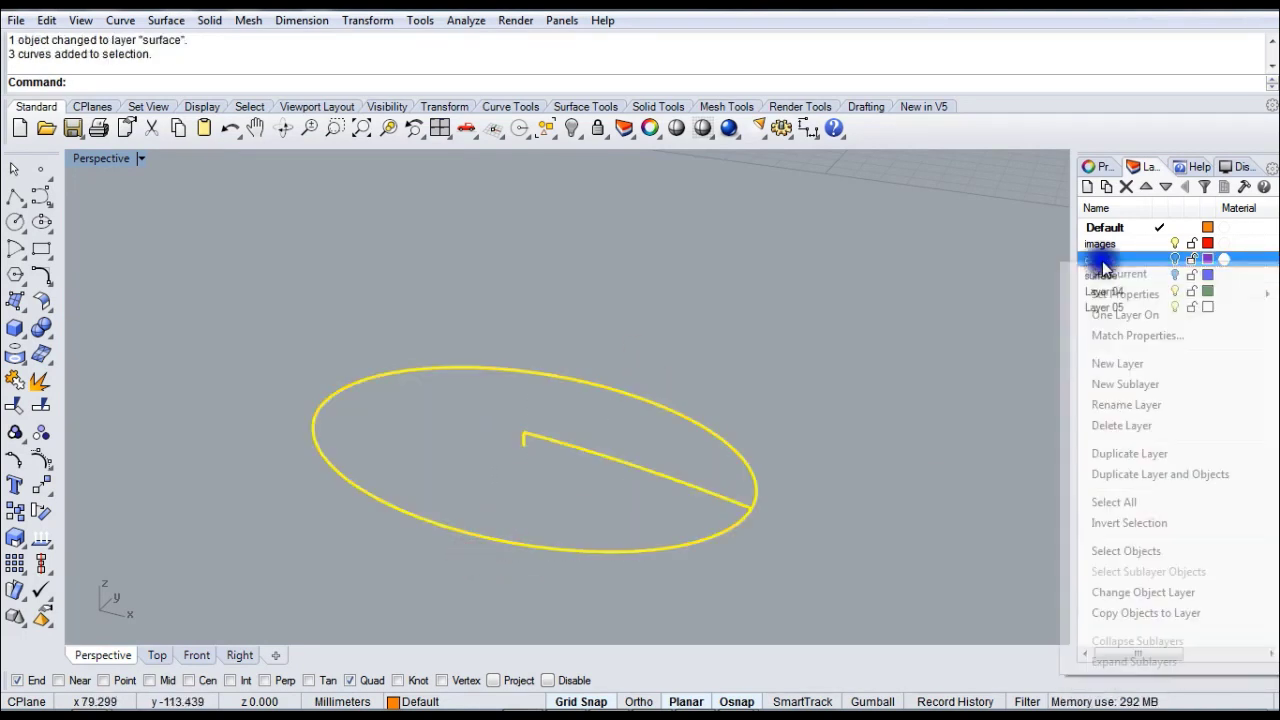
{"action": "left_click", "coordinate": [1115, 593]}
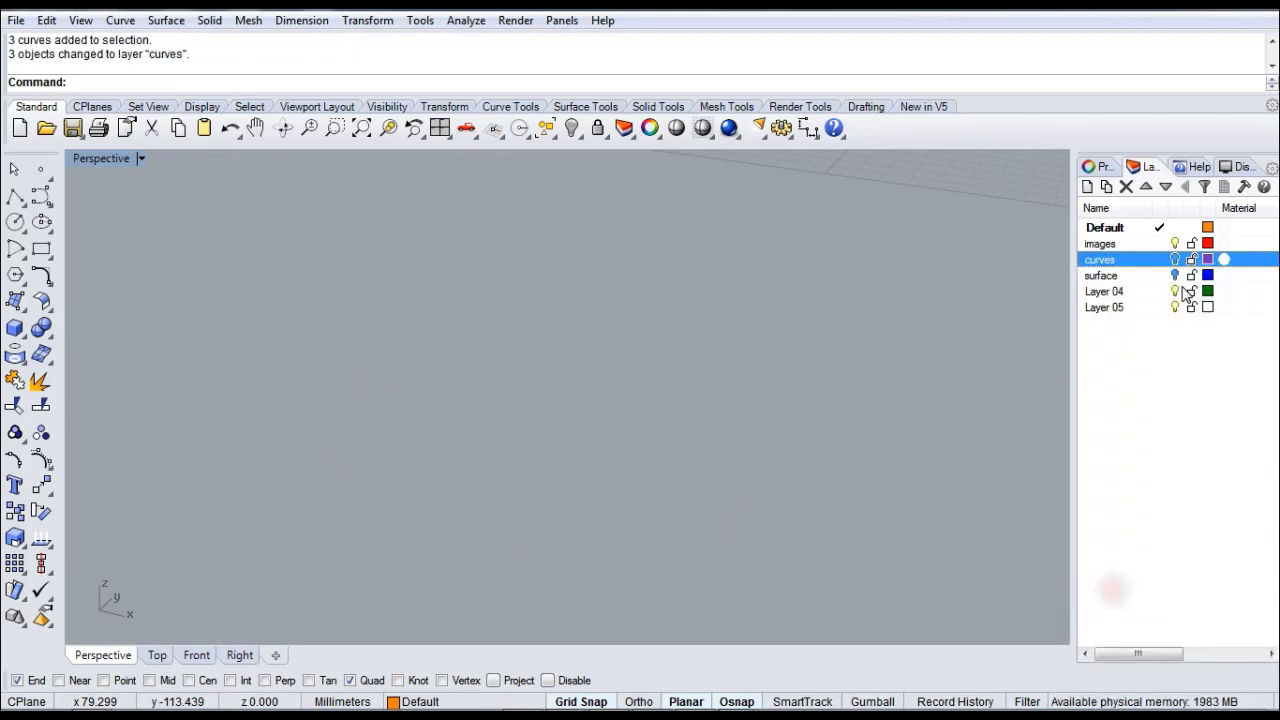
- Turn on the "surface" layer and mirror a copy of the front body polysurface across the X axis, starting the mirror plane at 0,0
{"action": "left_click", "coordinate": [1175, 275]}
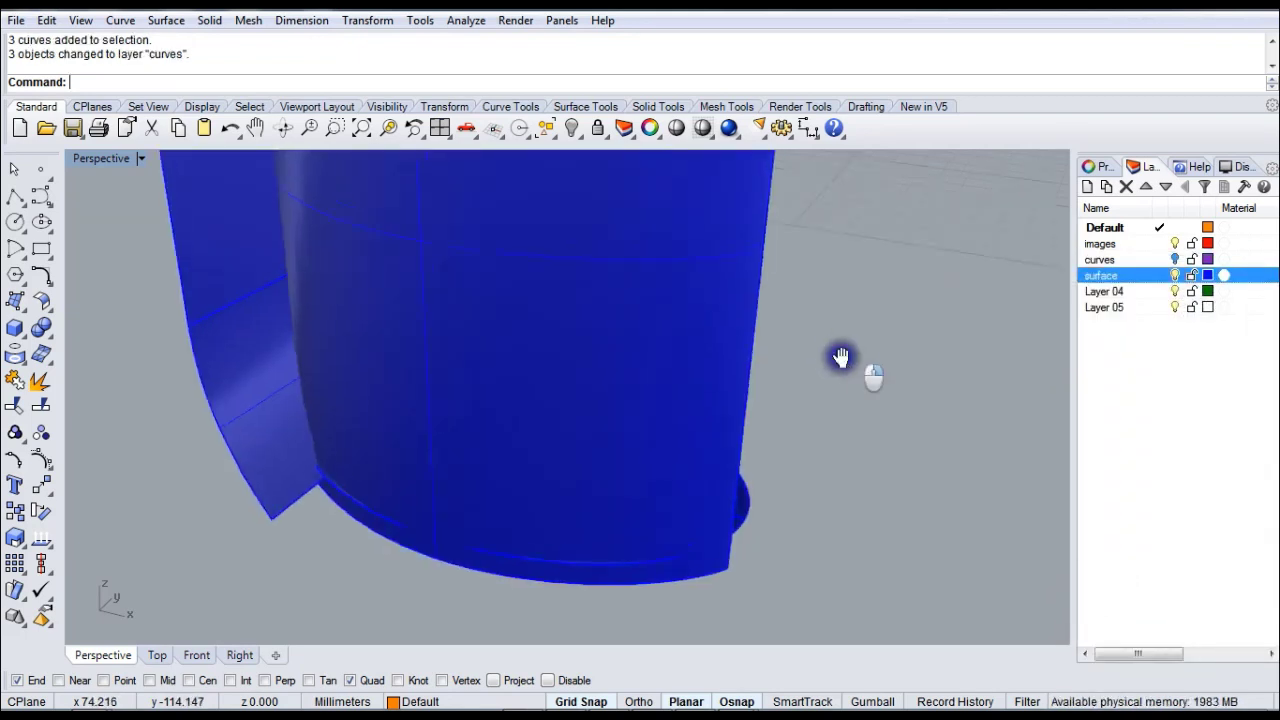
{"action": "right_click_drag", "start_coordinate": [828, 389], "coordinate": [617, 379]}
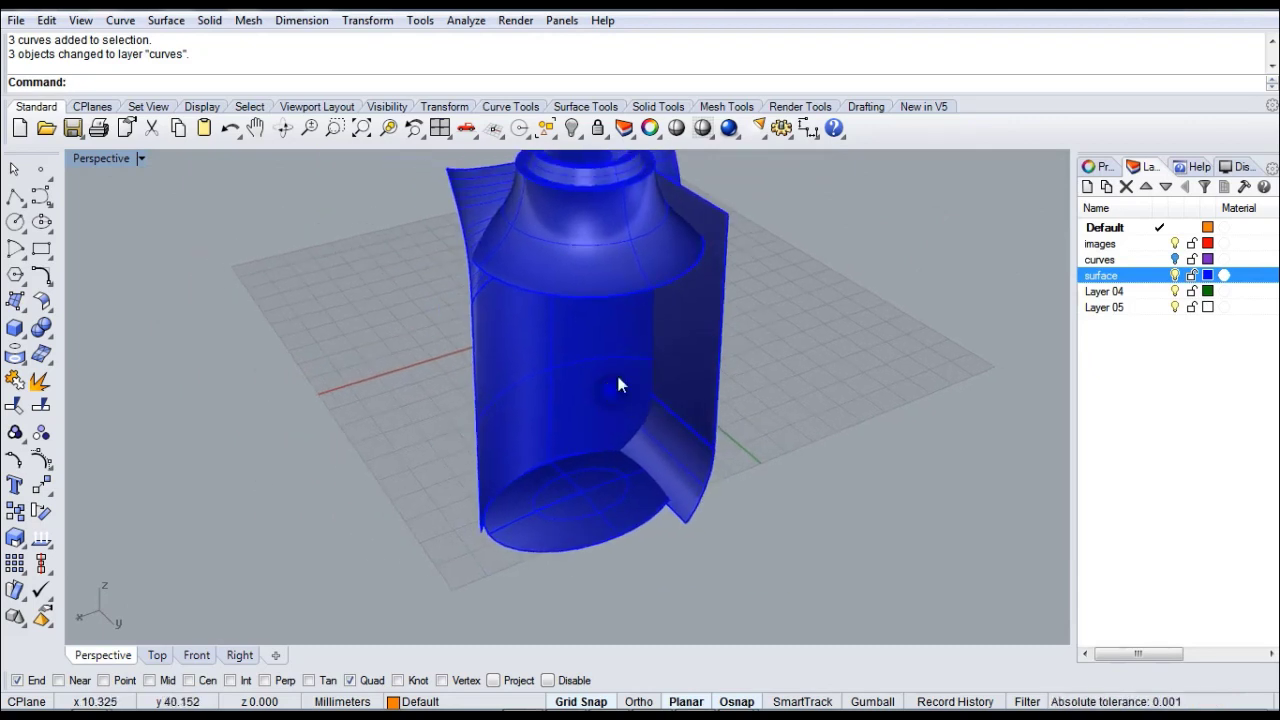
{"action": "left_click", "coordinate": [516, 343]}
{"action": "left_click", "coordinate": [42, 487]}
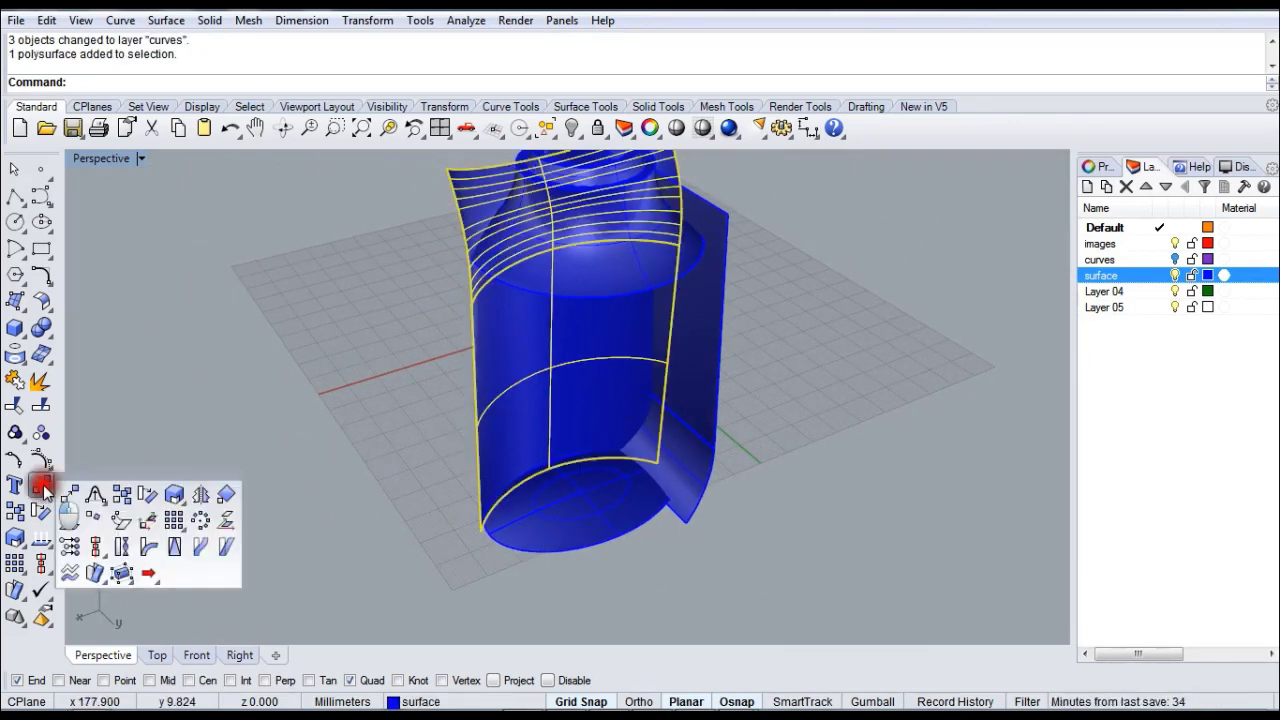
{"action": "left_click", "coordinate": [201, 495]}
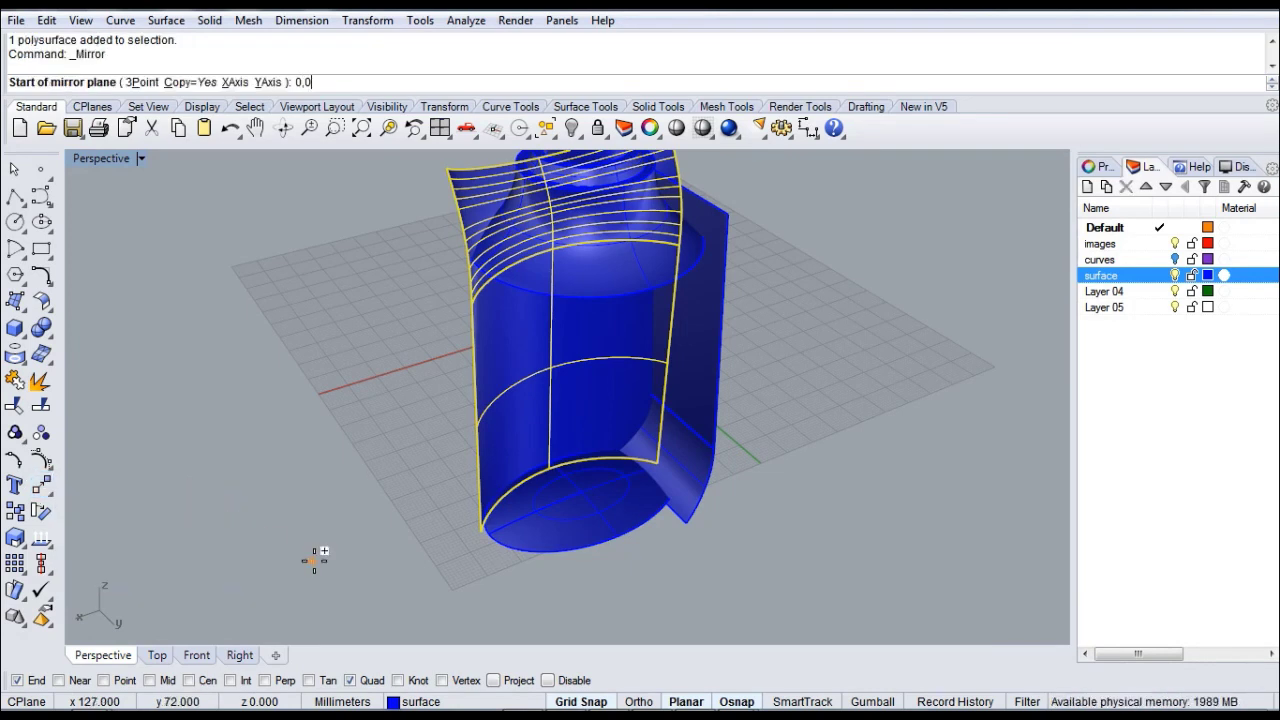
{"action": "key", "text": "Return"}
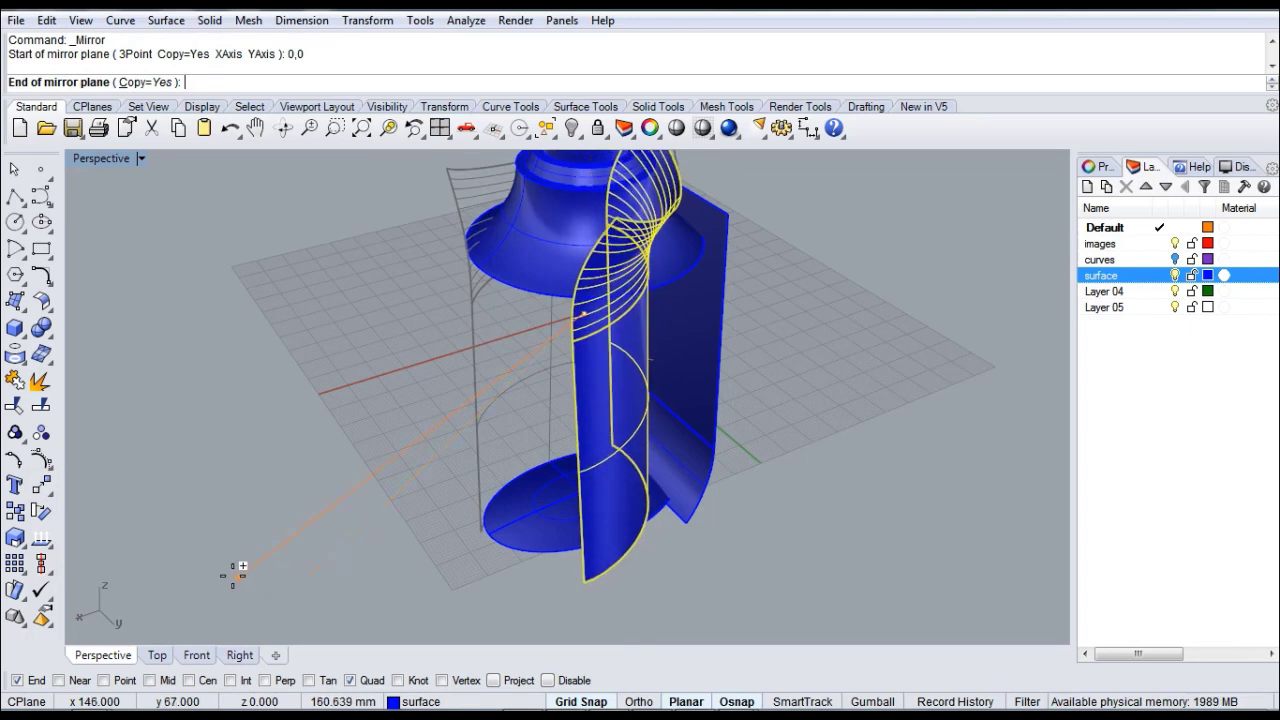
{"action": "left_click", "coordinate": [329, 562]}
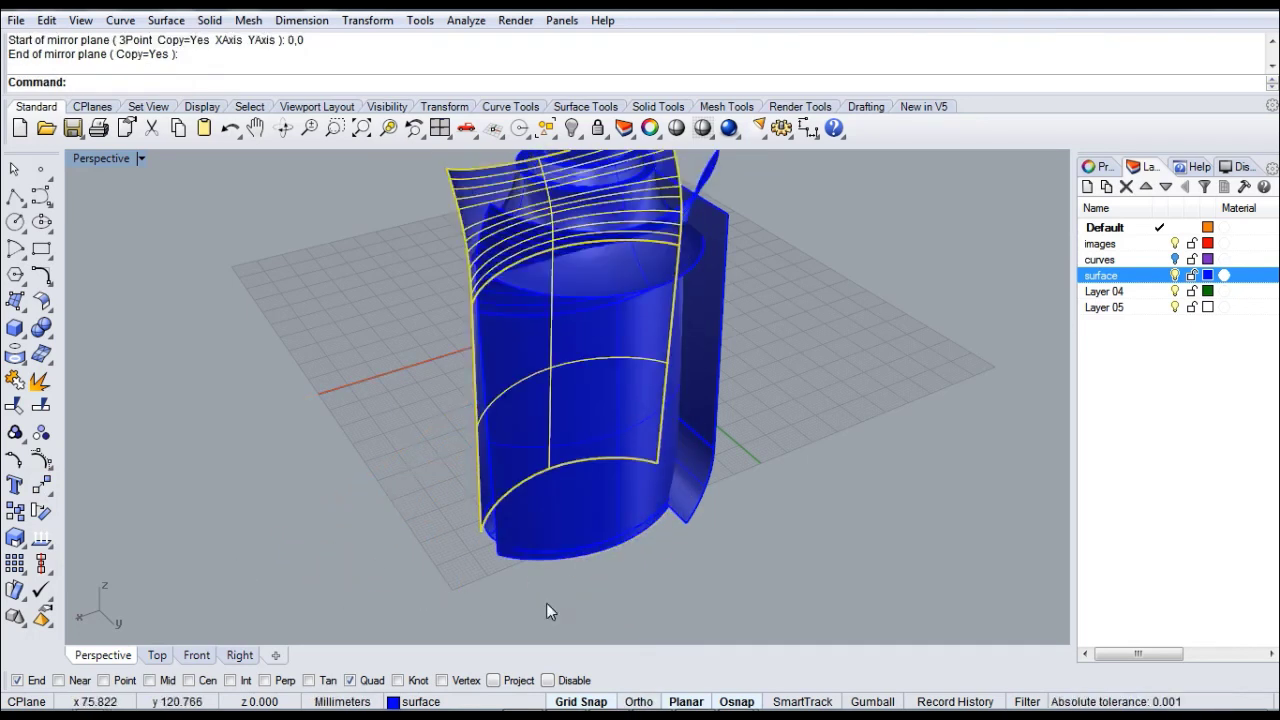
- Mirror a copy of the curved side extrusion across the Y axis, starting the mirror plane at 0,0
{"action": "left_click", "coordinate": [652, 605]}
{"action": "right_click_drag", "start_coordinate": [703, 414], "coordinate": [871, 494]}
{"action": "left_click", "coordinate": [701, 356]}
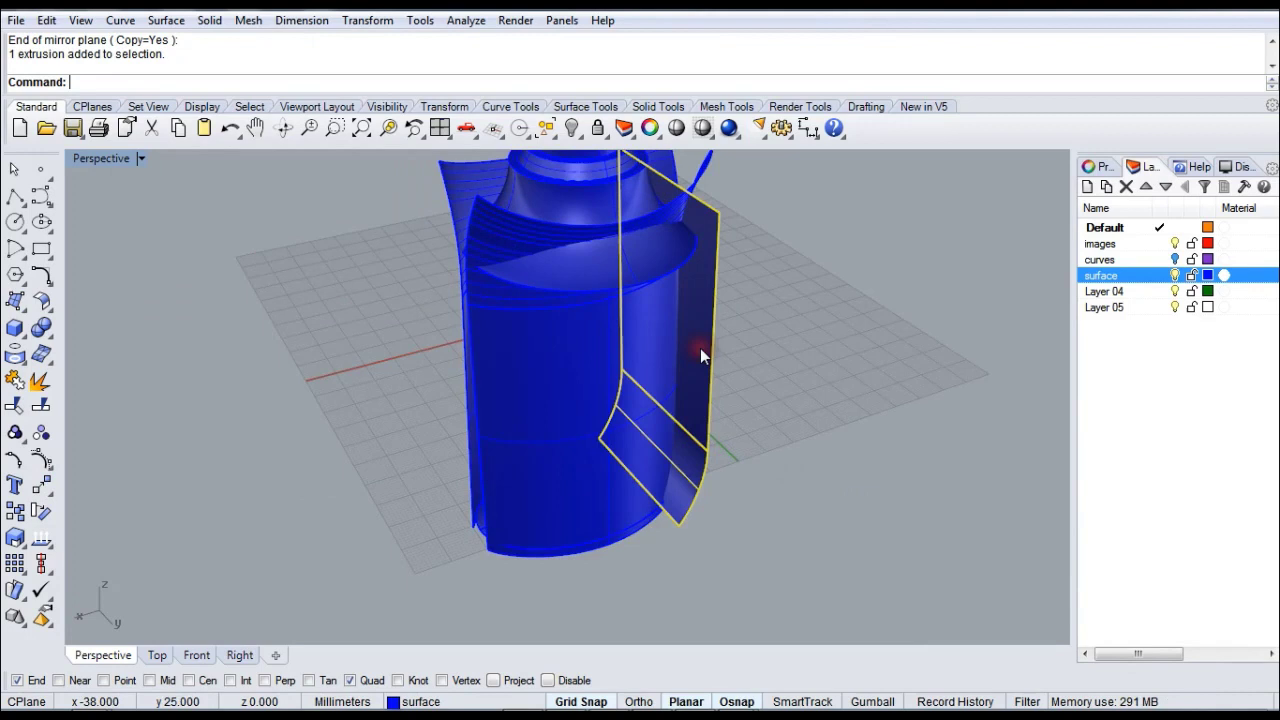
{"action": "right_click", "coordinate": [273, 479]}
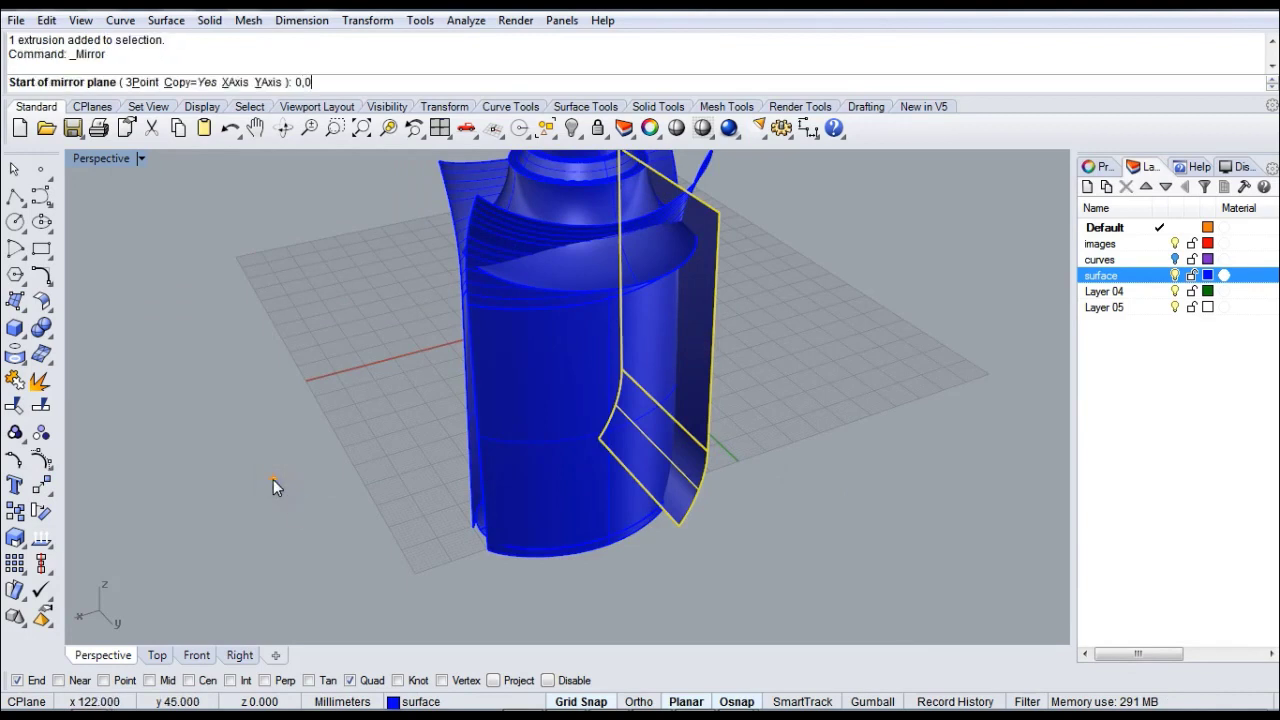
{"action": "type", "text": "0,0"}
{"action": "key", "text": "Return"}
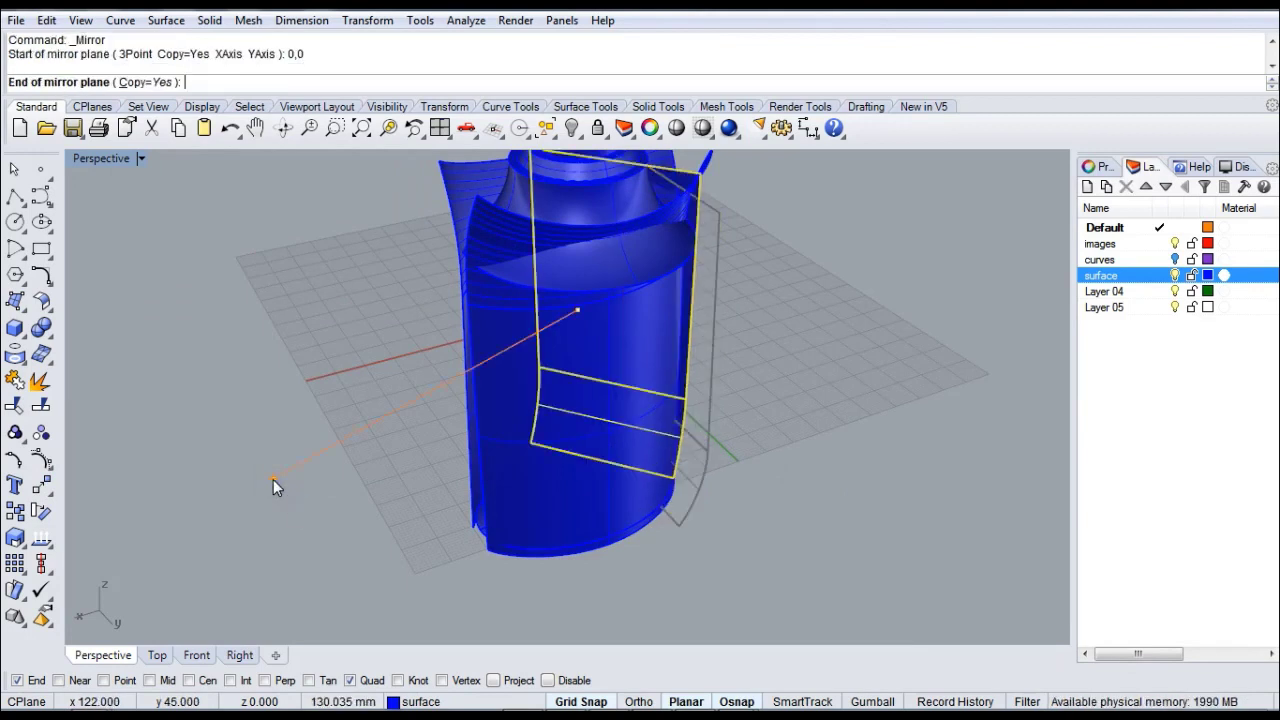
{"action": "left_click", "coordinate": [678, 590]}
{"action": "right_click_drag", "start_coordinate": [680, 589], "coordinate": [625, 484]}
{"action": "right_click_drag", "start_coordinate": [517, 487], "coordinate": [607, 449]}
{"action": "left_click", "coordinate": [731, 380]}
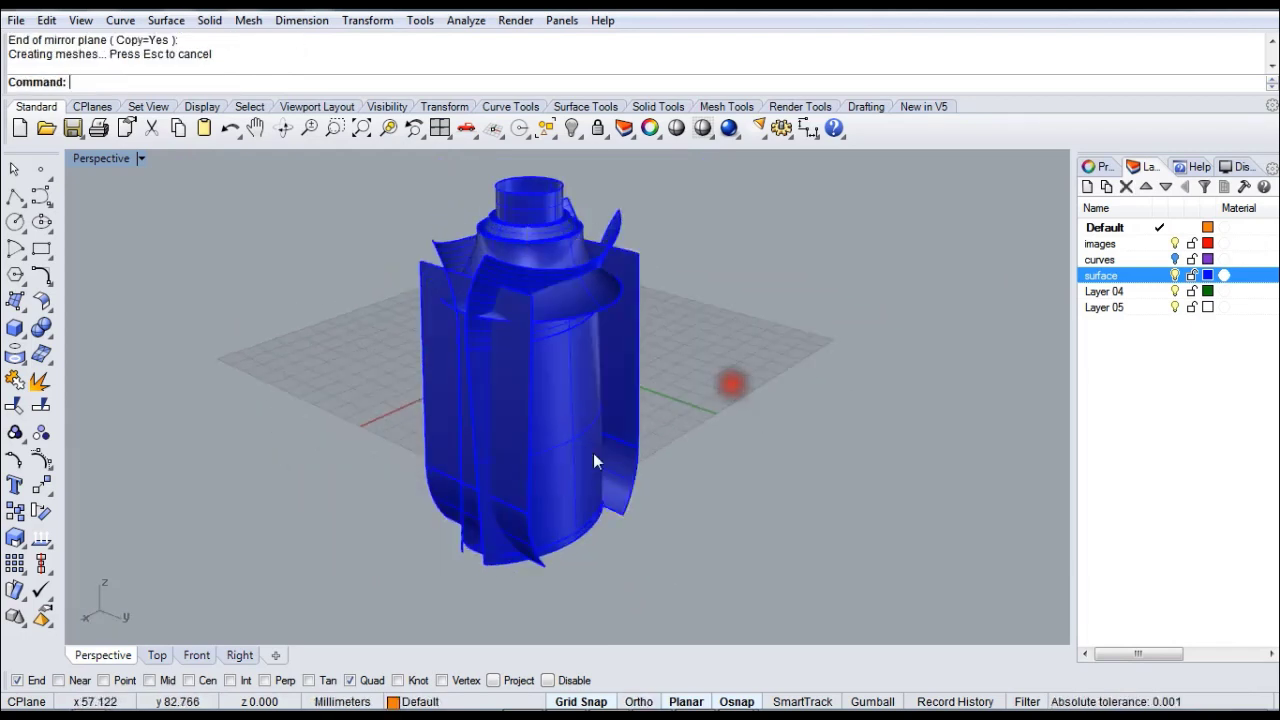
- Try to split the front and back body polysurfaces, using the side extrusion on the negative X side as the cutting object
{"action": "right_click_drag", "start_coordinate": [731, 380], "coordinate": [650, 460]}
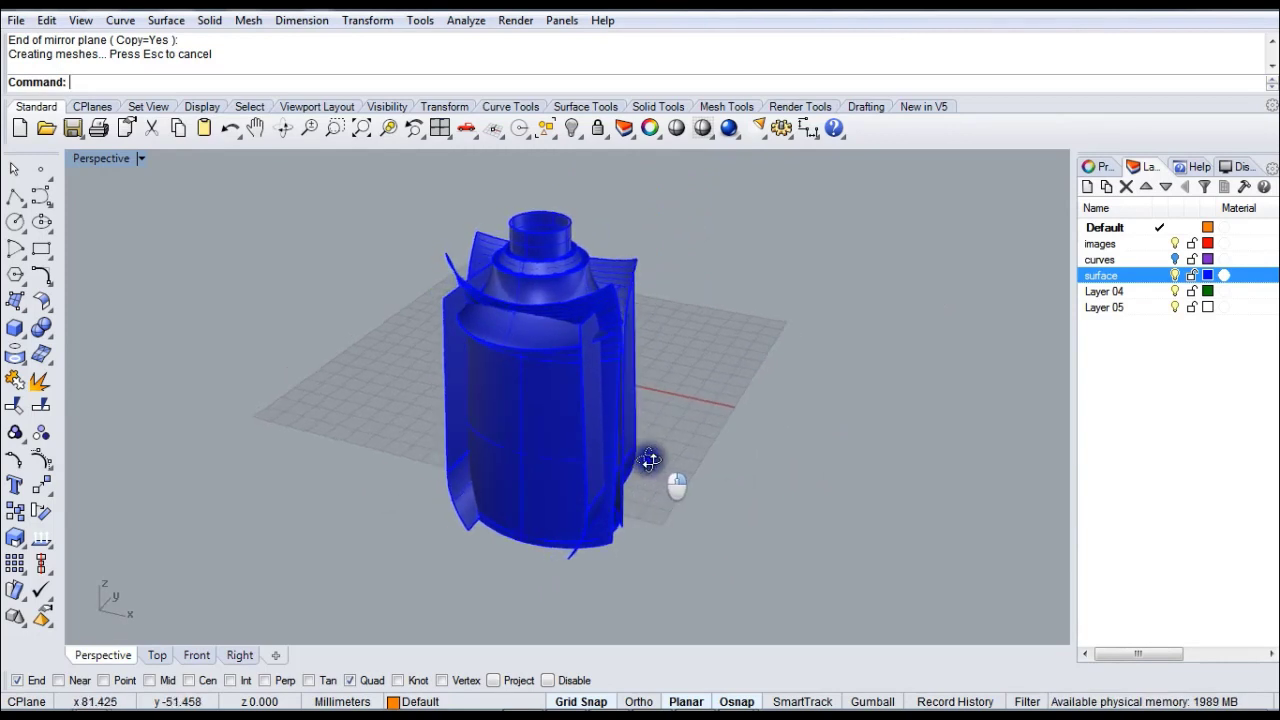
{"action": "scroll", "coordinate": [527, 441], "scroll_direction": "up", "scroll_amount": 5}
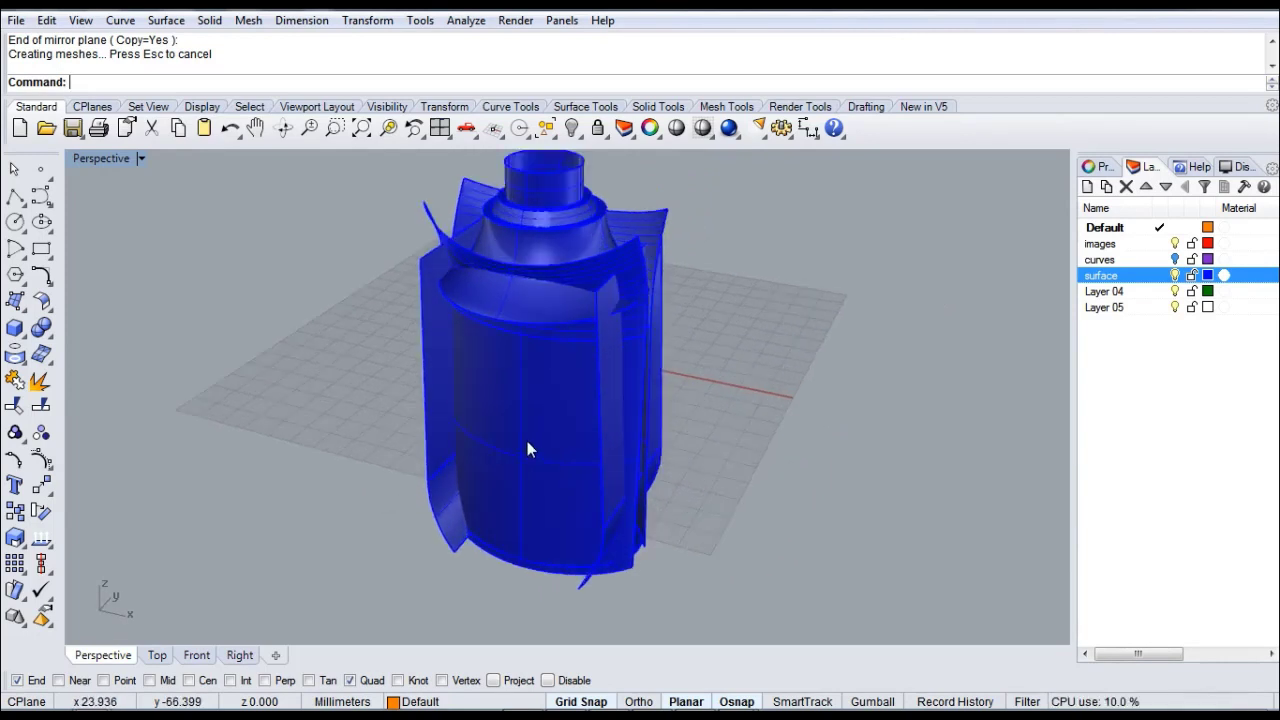
{"action": "right_click_drag", "start_coordinate": [546, 449], "coordinate": [600, 427], "text": "shift"}
{"action": "scroll", "coordinate": [590, 432], "scroll_direction": "down", "scroll_amount": 5}
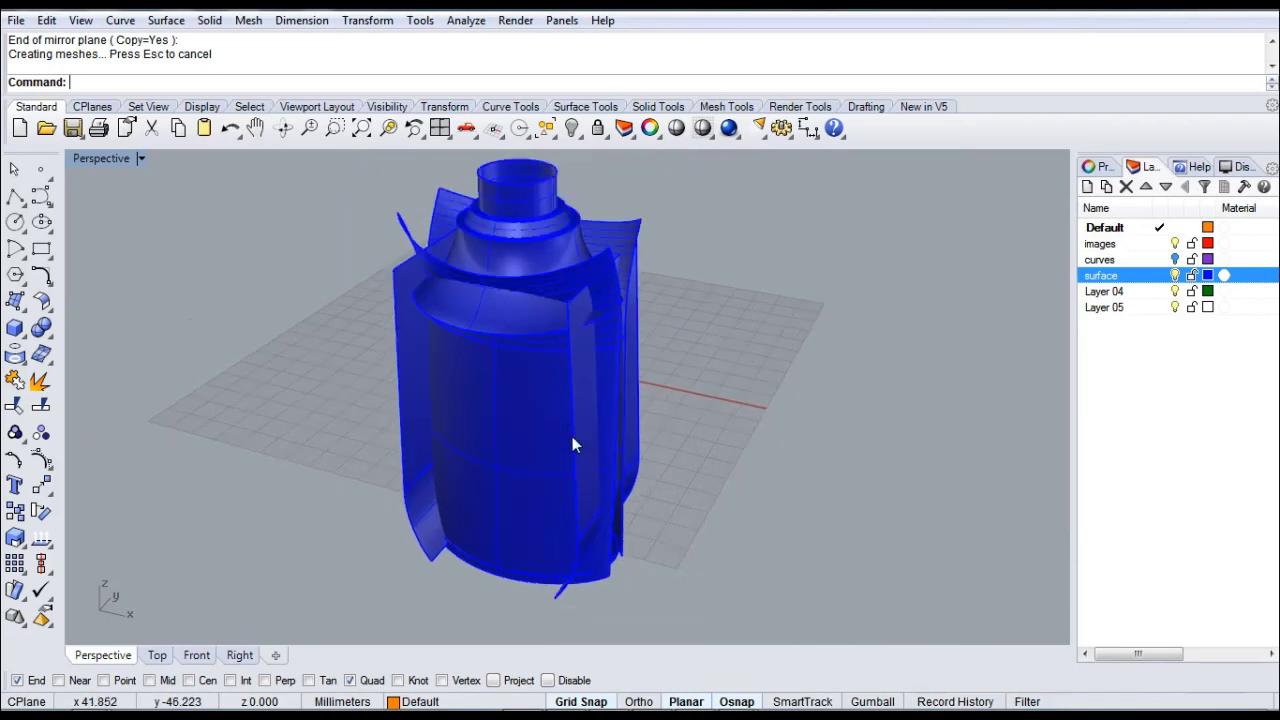
{"action": "left_click", "coordinate": [40, 406]}
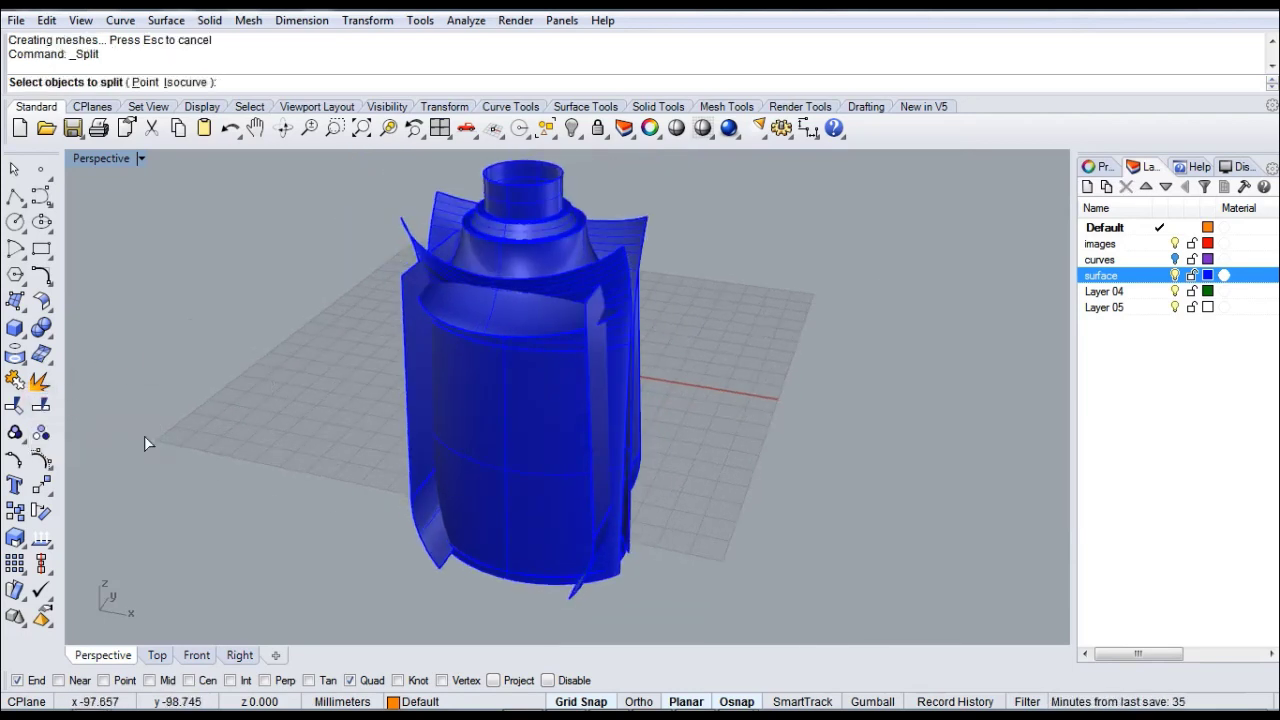
{"action": "left_click", "coordinate": [494, 402]}
{"action": "left_click", "coordinate": [622, 234]}
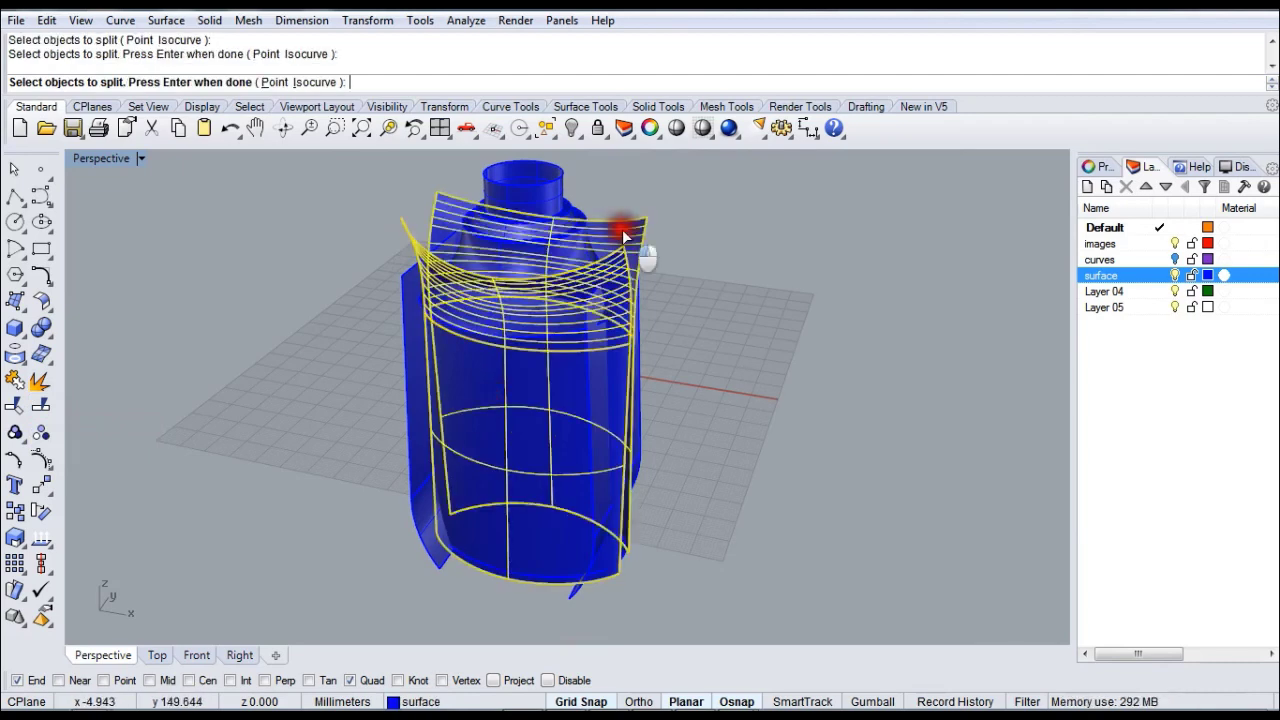
{"action": "right_click", "coordinate": [740, 346]}
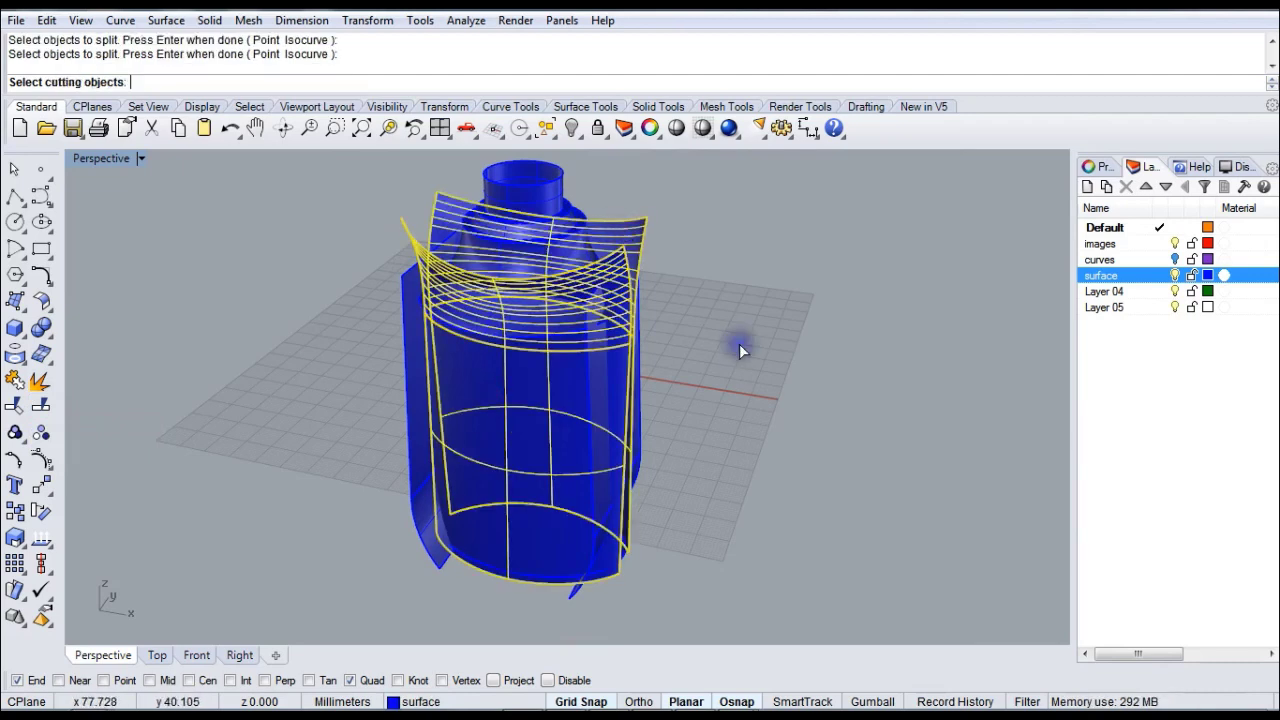
{"action": "left_click", "coordinate": [418, 327]}
{"action": "right_click_drag", "start_coordinate": [531, 417], "coordinate": [727, 527]}
{"action": "key", "text": "Return"}
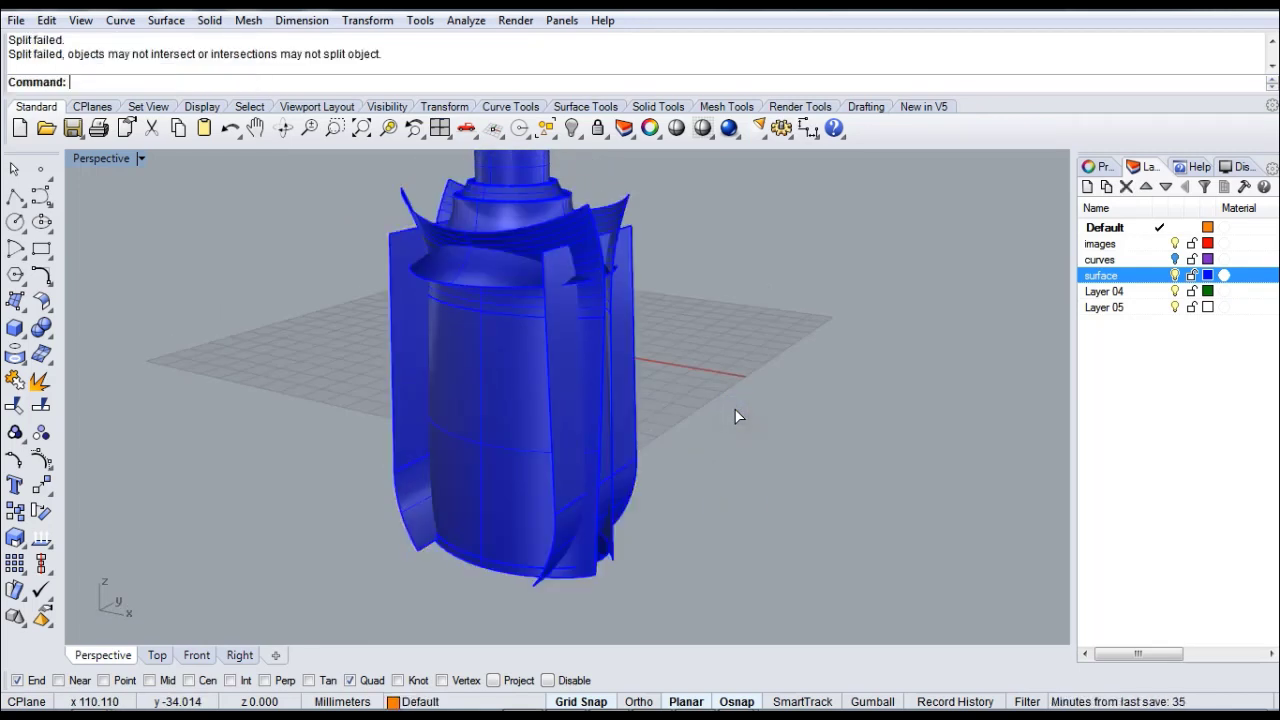
- Inspect the front body polysurface and review the Split command's messages in the command history
{"action": "left_click", "coordinate": [577, 237]}
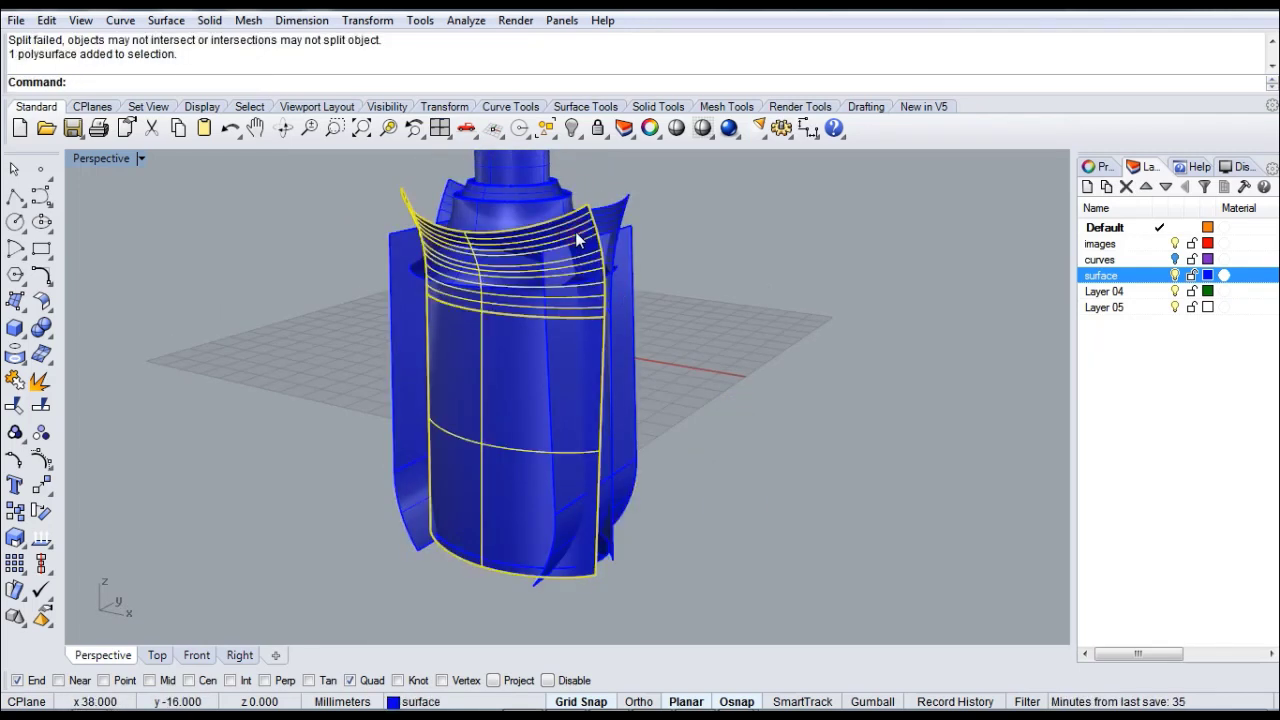
{"action": "left_click", "coordinate": [737, 356]}
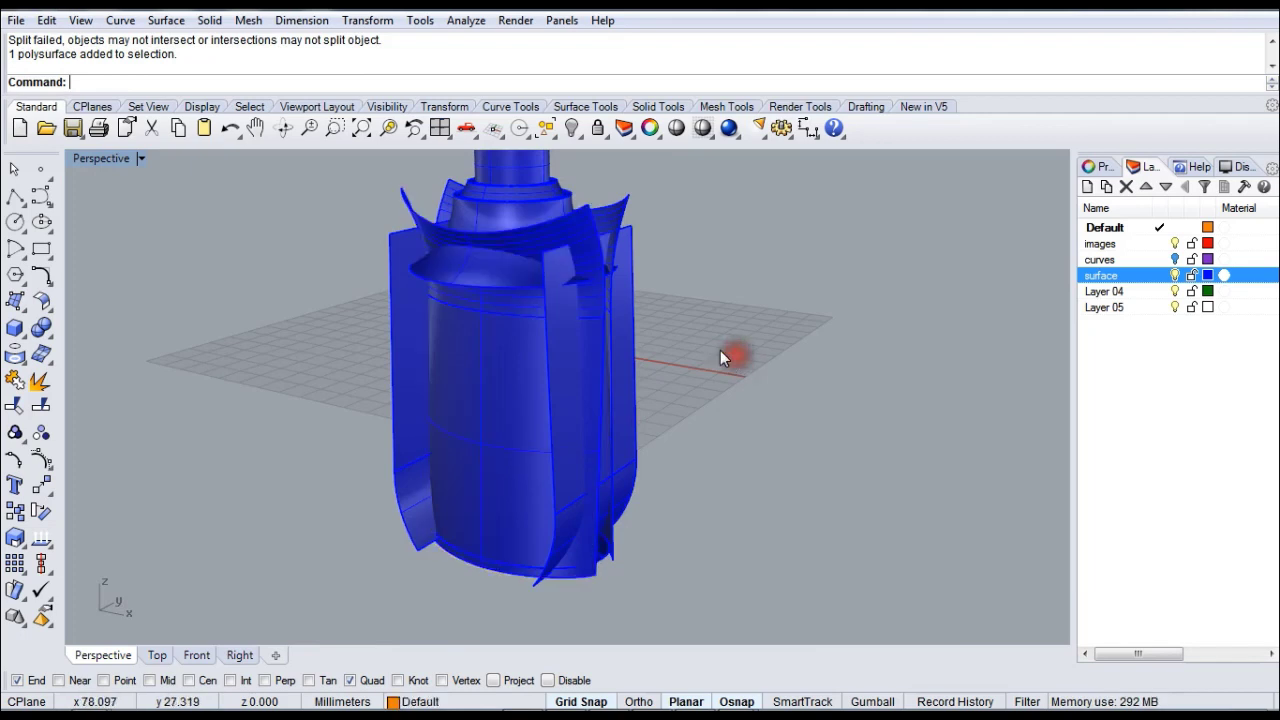
{"action": "scroll", "coordinate": [778, 70], "scroll_direction": "up", "scroll_amount": 1}
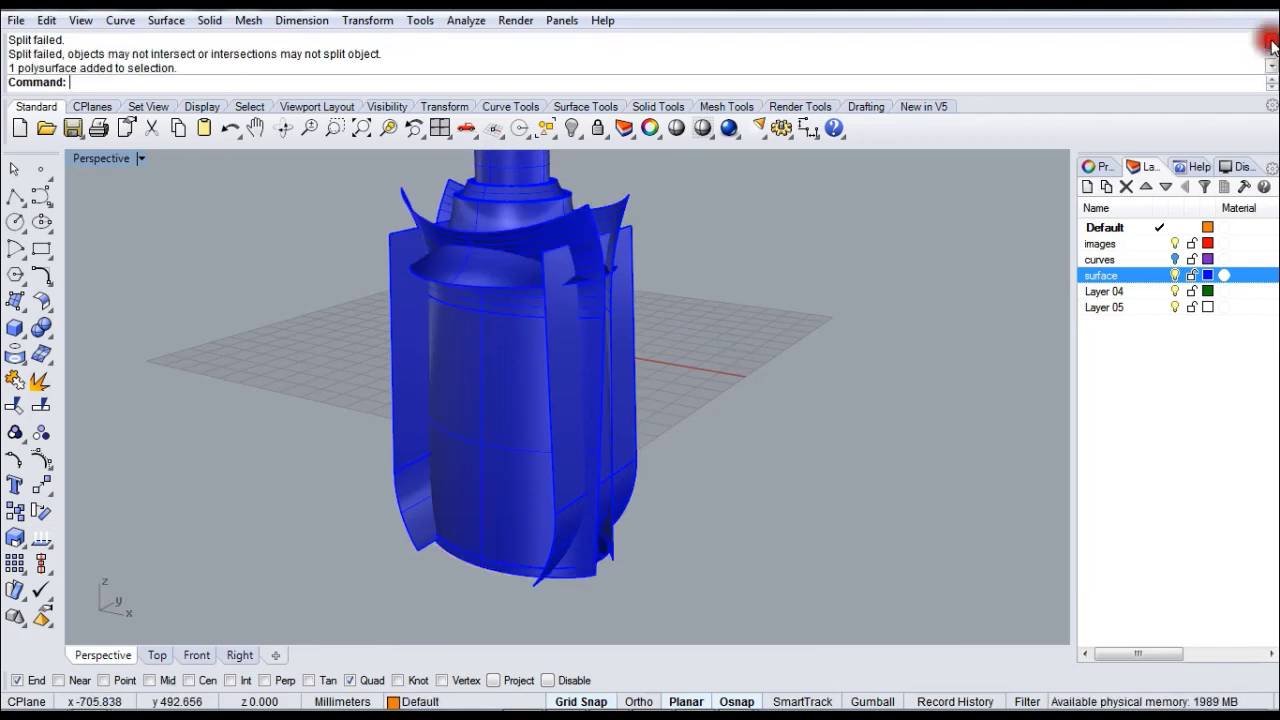
{"action": "triple_click", "coordinate": [9, 55]}
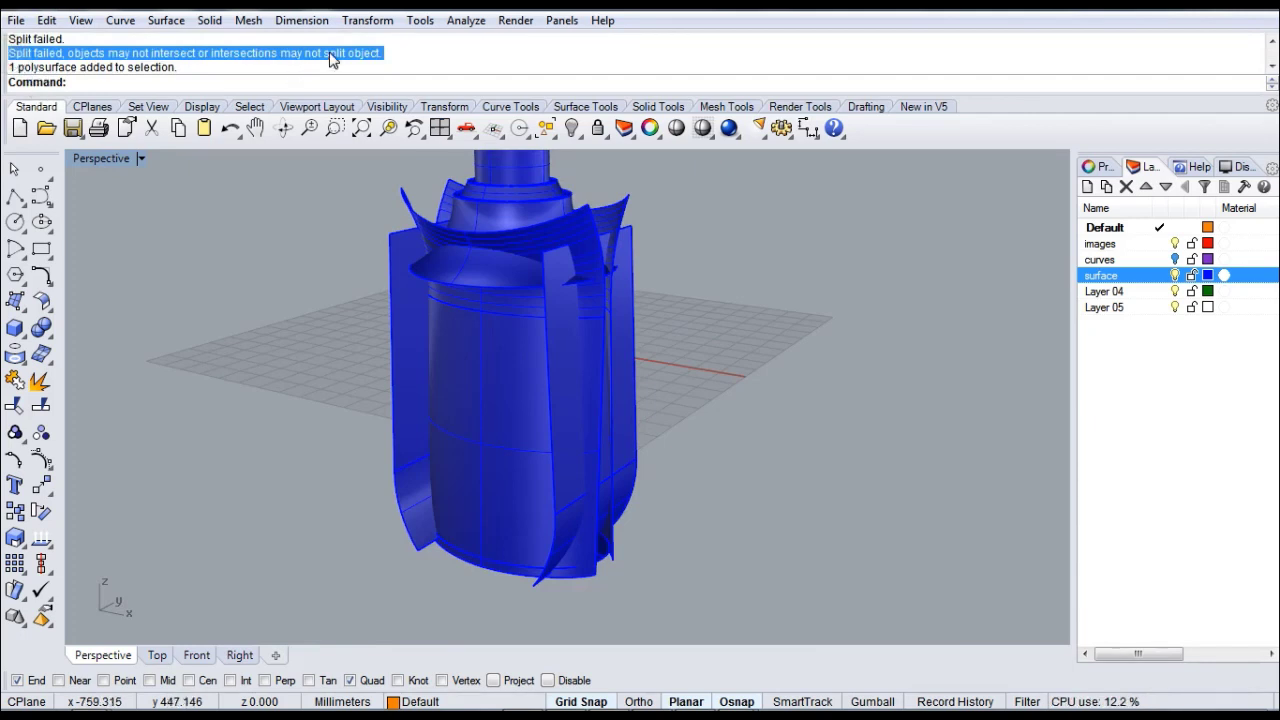
{"action": "left_click", "coordinate": [258, 272]}
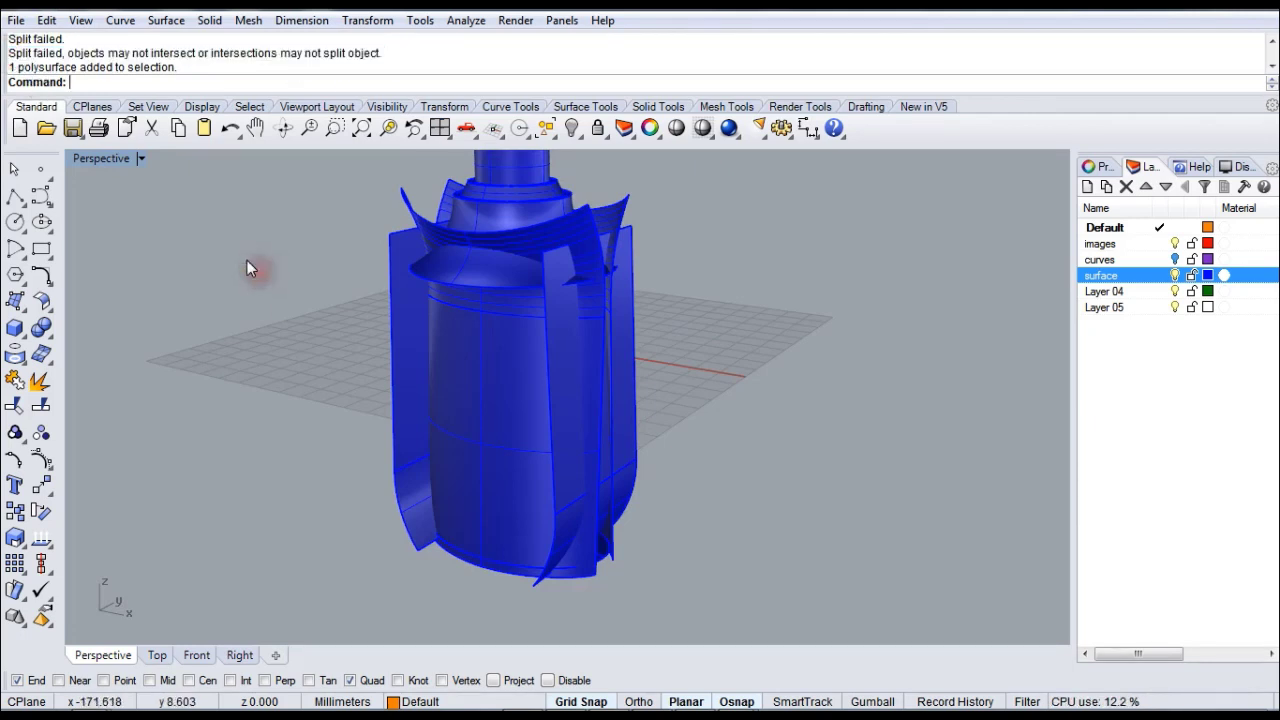
- Start Object Intersection and choose the front body polysurface and the flared shoulder surface as the objects to intersect
{"action": "left_click", "coordinate": [20, 358]}
{"action": "left_click_drag", "start_coordinate": [50, 347], "coordinate": [133, 238]}
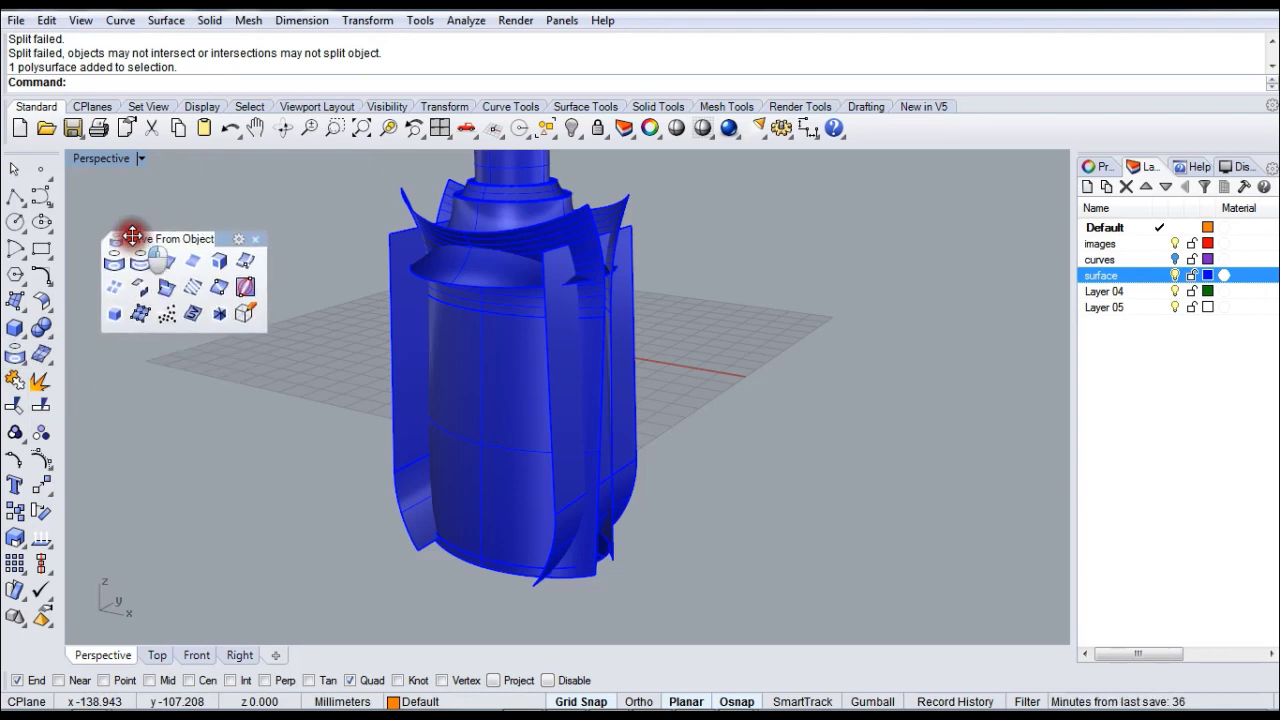
{"action": "left_click", "coordinate": [164, 286]}
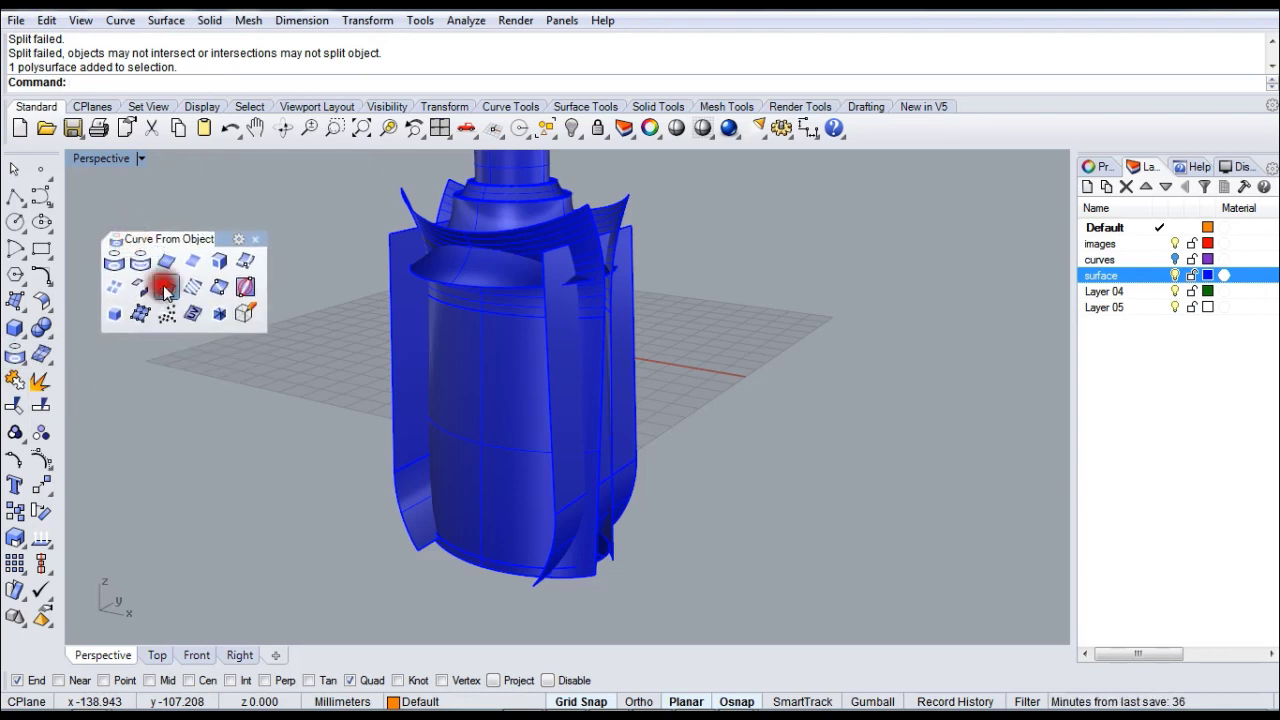
{"action": "left_click", "coordinate": [512, 352]}
{"action": "left_click", "coordinate": [502, 270]}
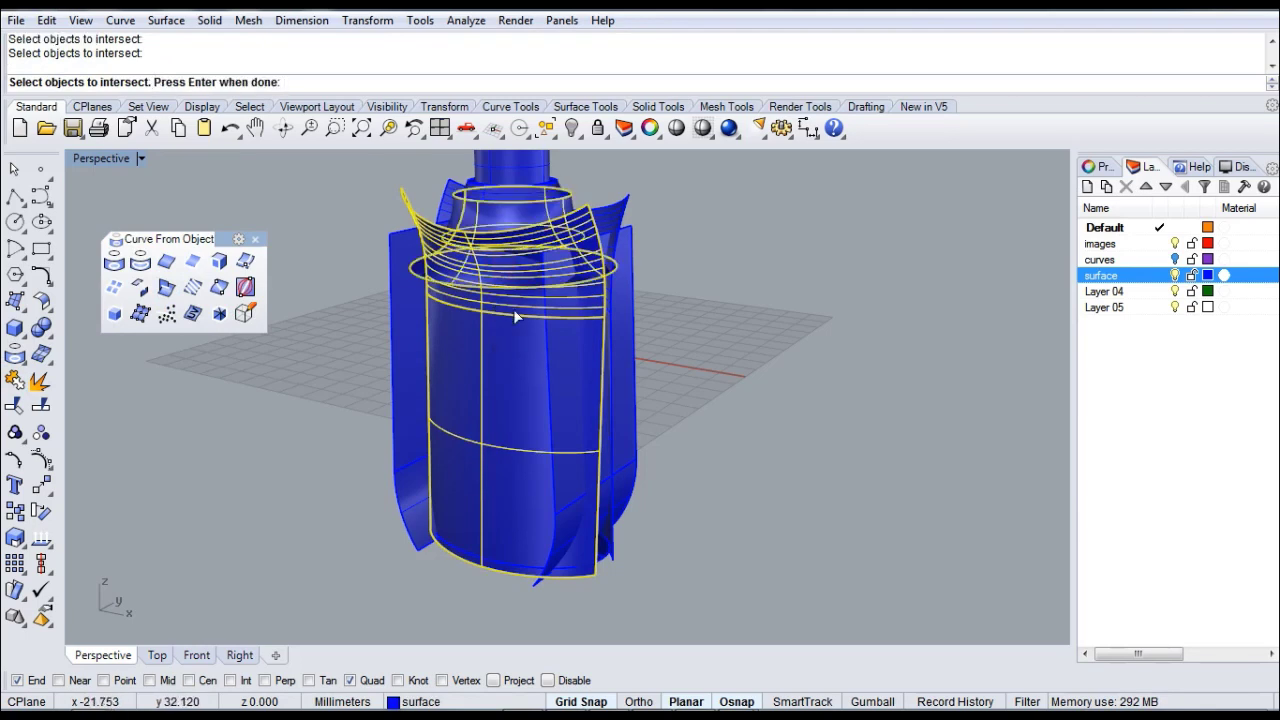